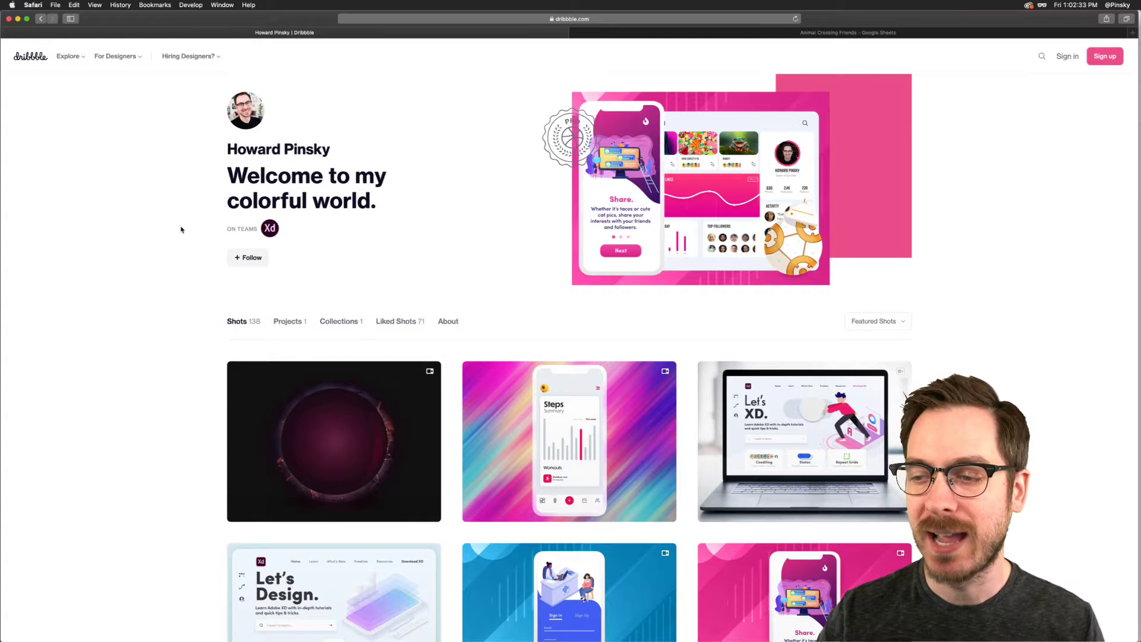
Step: View the Animated Health Globe shot and the Animated Mana Bottle shot on the designer's Dribbble profile, closing each one
click(256, 383)
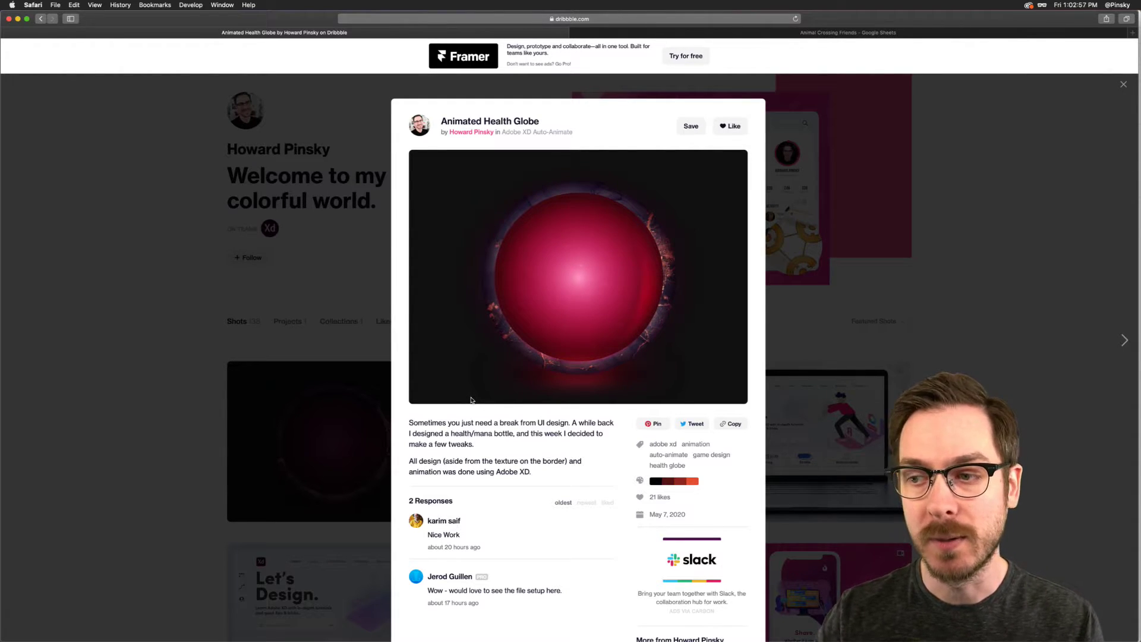
click(255, 295)
scroll(186, 293, down, 15)
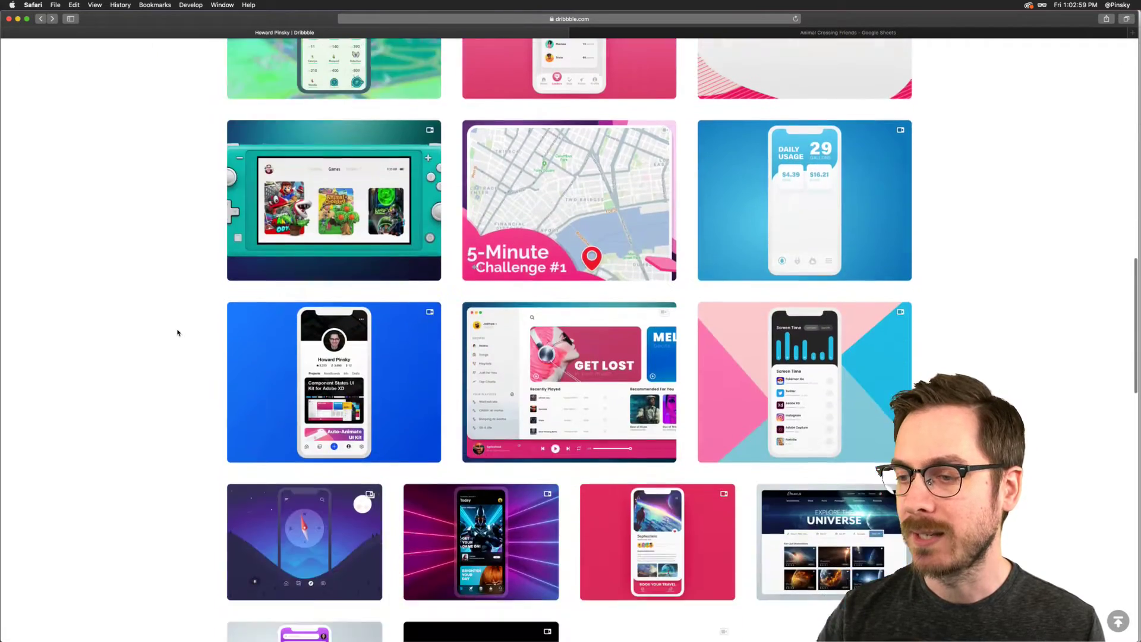
scroll(177, 333, down, 20)
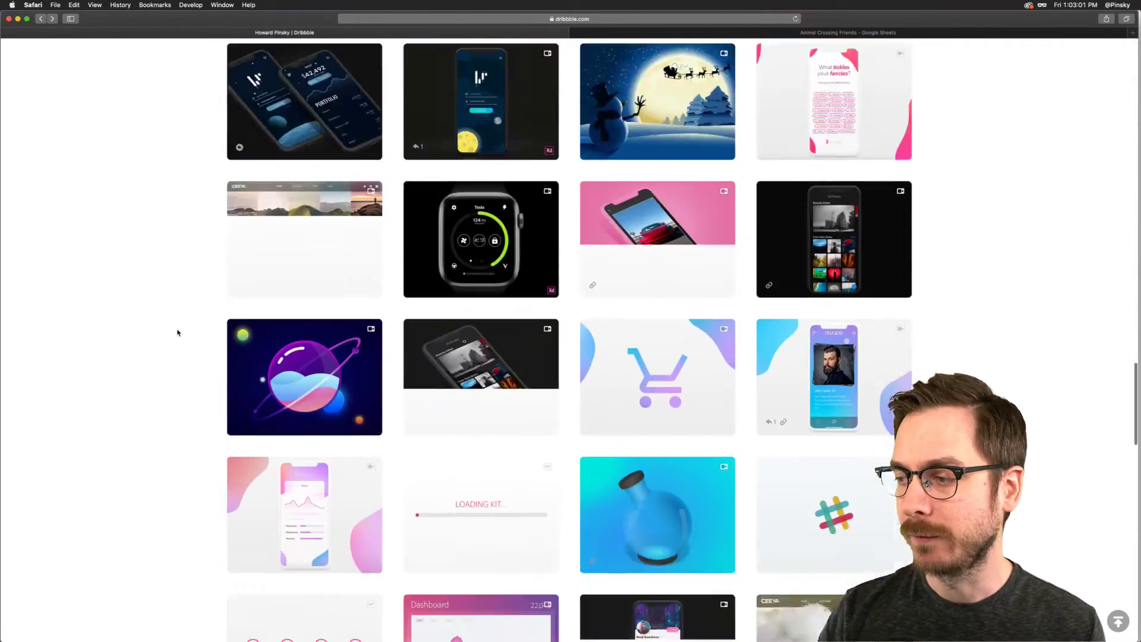
scroll(177, 332, down, 5)
click(629, 234)
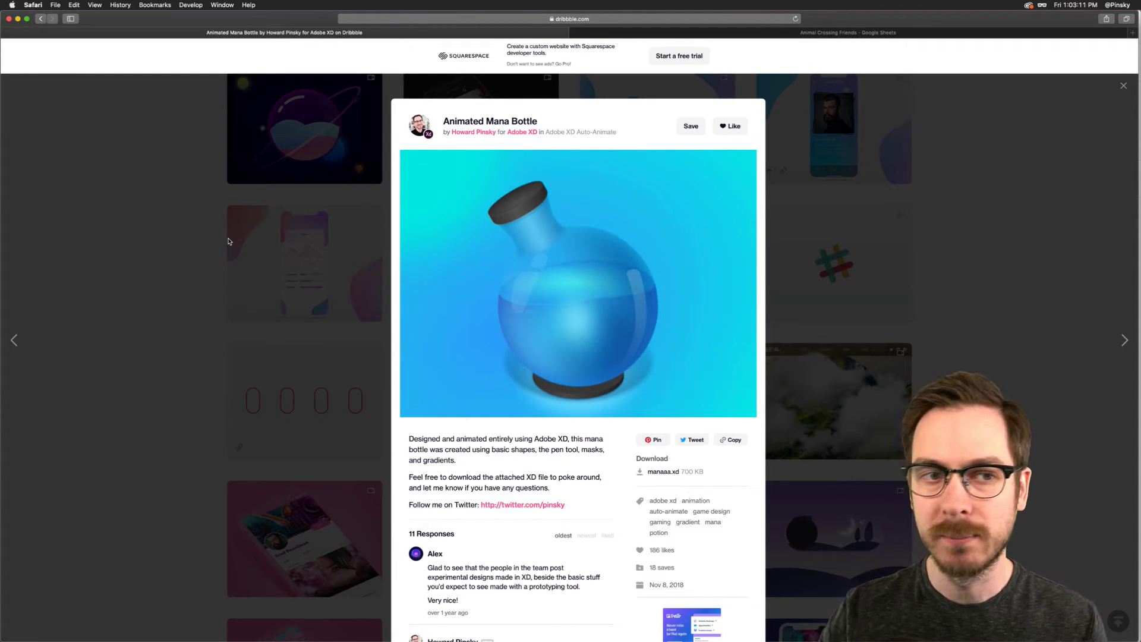
click(228, 241)
Step: Return to the beginning of the shots grid and view the Animated Health Globe shot again
scroll(229, 242, up, 20)
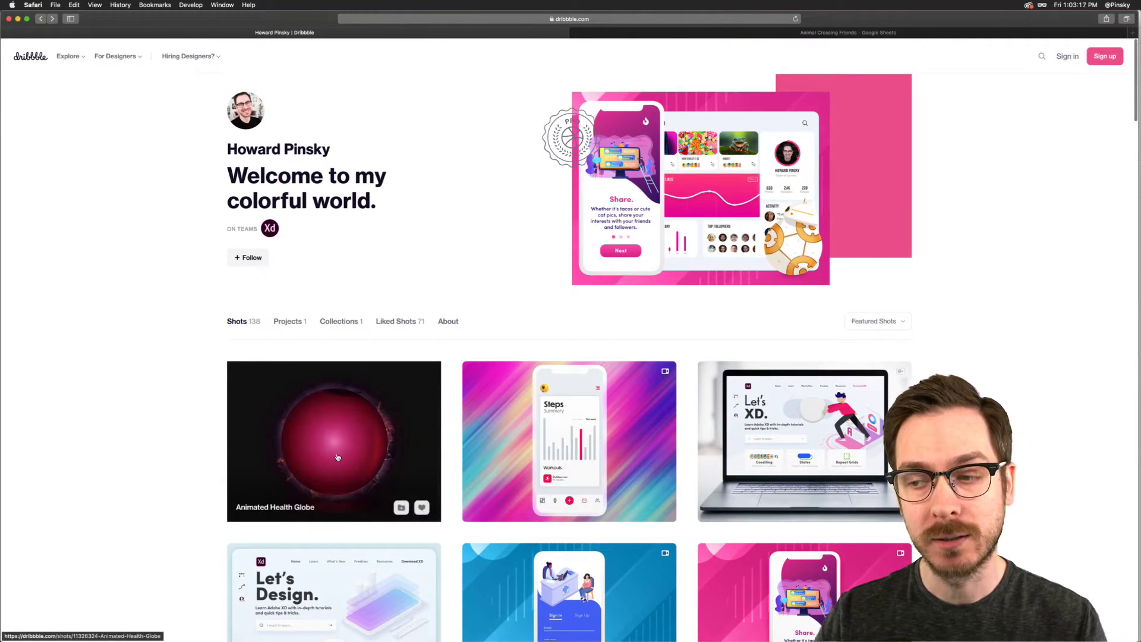
click(384, 433)
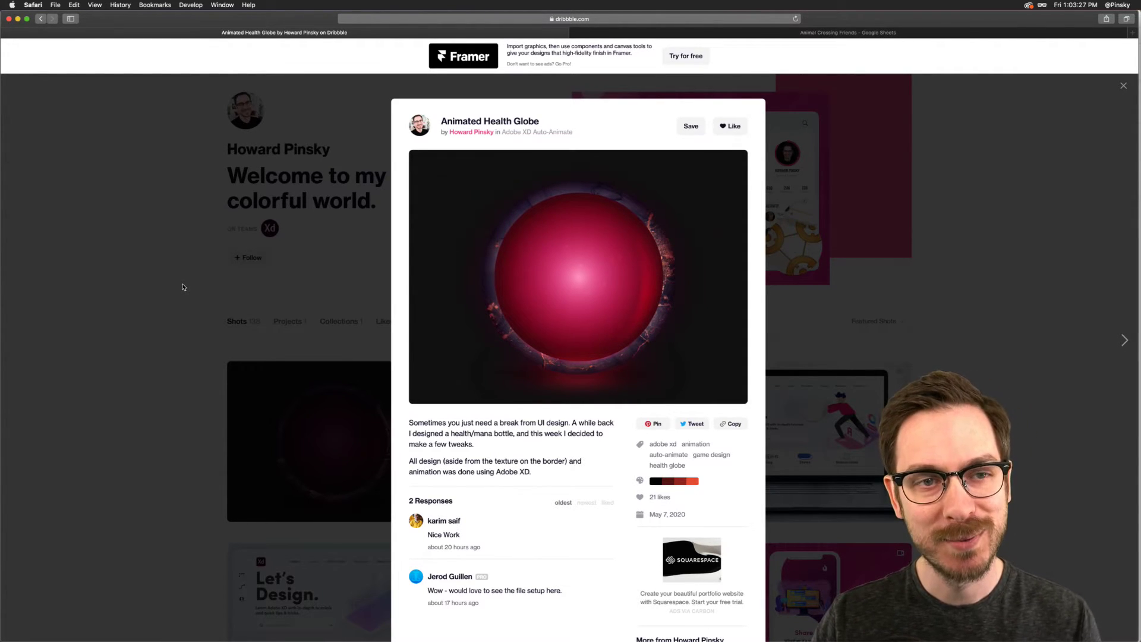
click(184, 287)
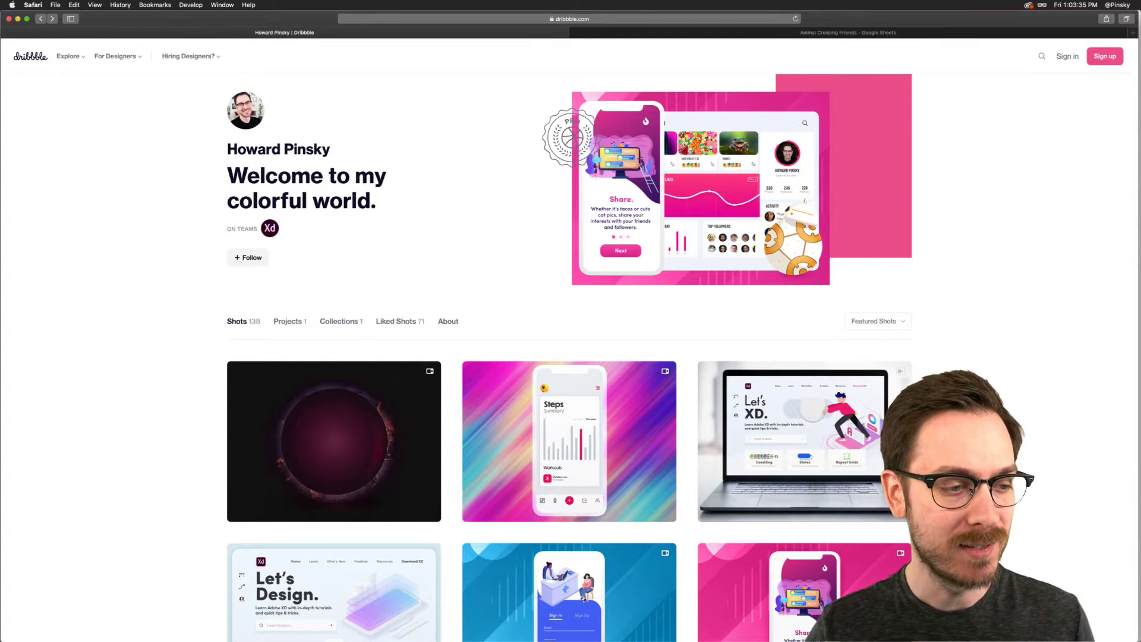
Step: Switch to the Animal Crossing Companion document in Adobe XD and look over the Task List artboard
key(super+Tab)
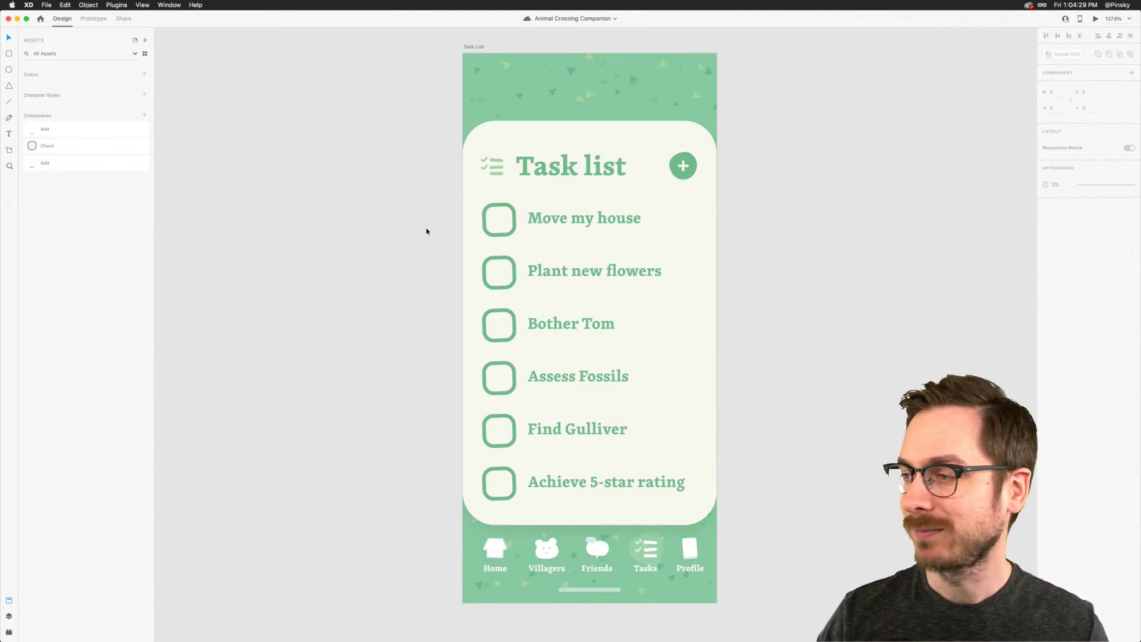
scroll(463, 226, right, 1)
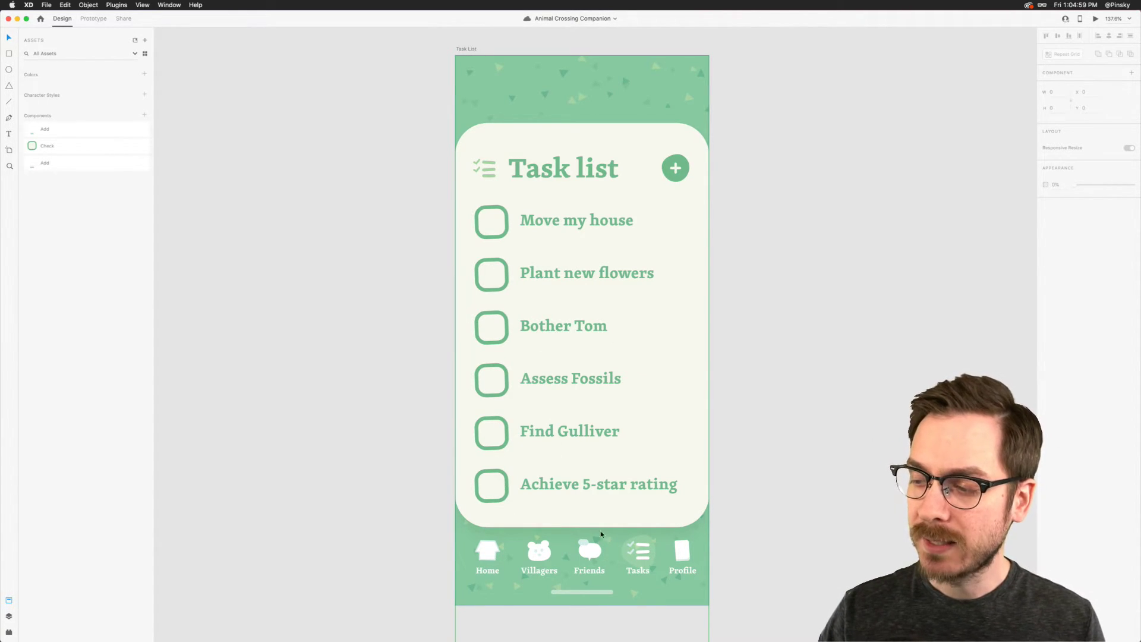
scroll(599, 516, right, 1)
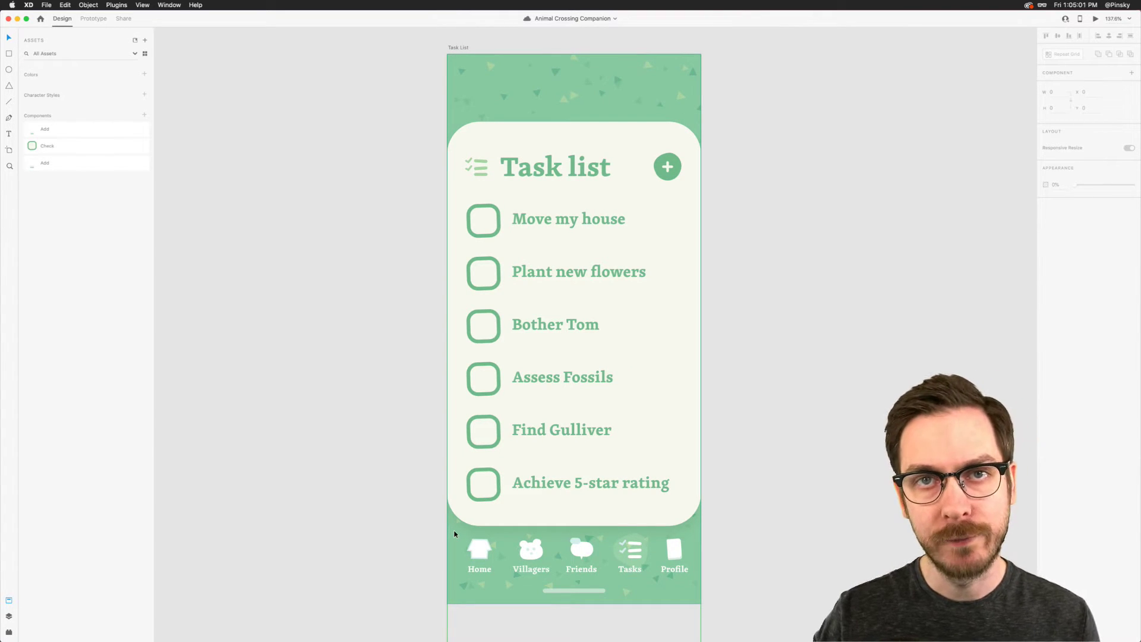
scroll(418, 533, down, 3)
scroll(527, 237, up, 4)
Step: Extend the Task List artboard downward to a height of about 1187 so it encloses the Add New Task card
click(450, 81)
scroll(544, 282, down, 4)
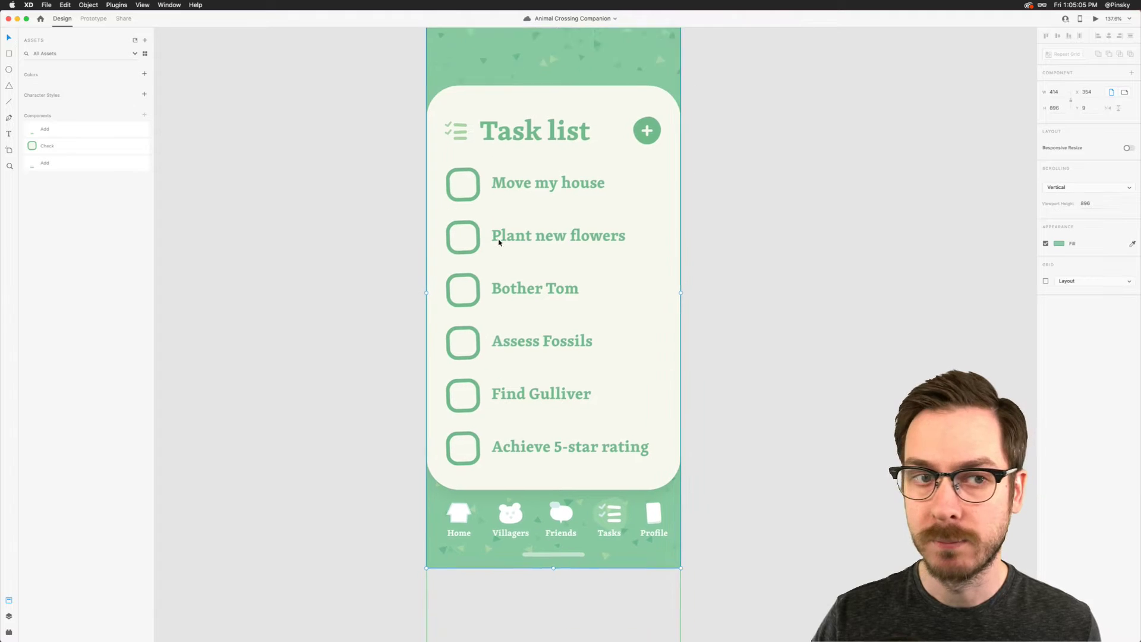
drag(555, 401, 561, 578)
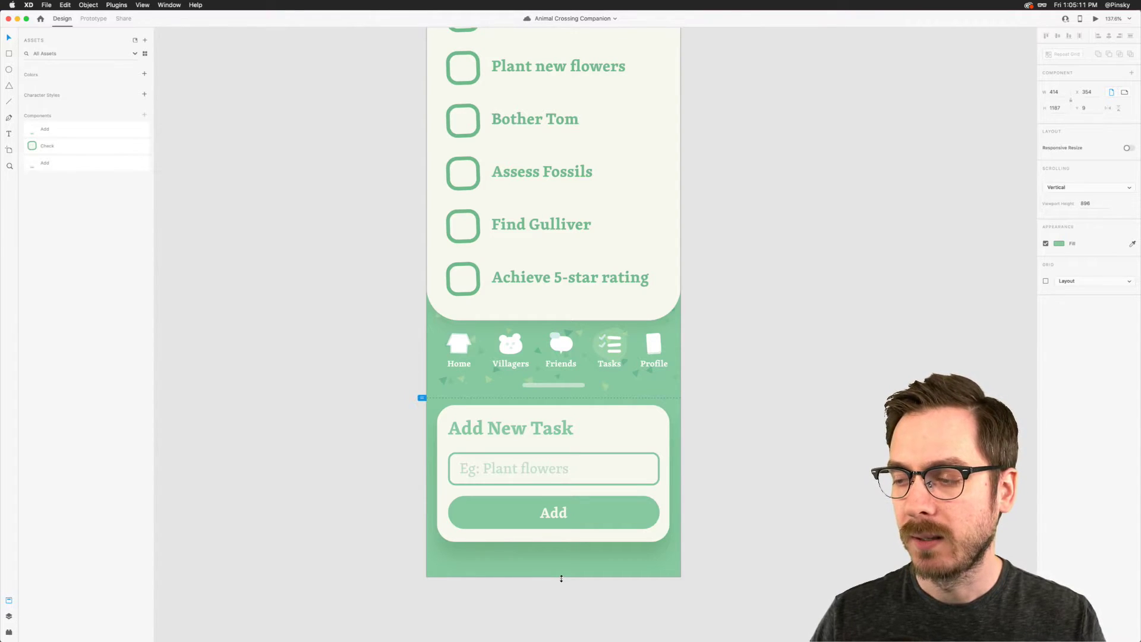
drag(561, 578, 561, 579)
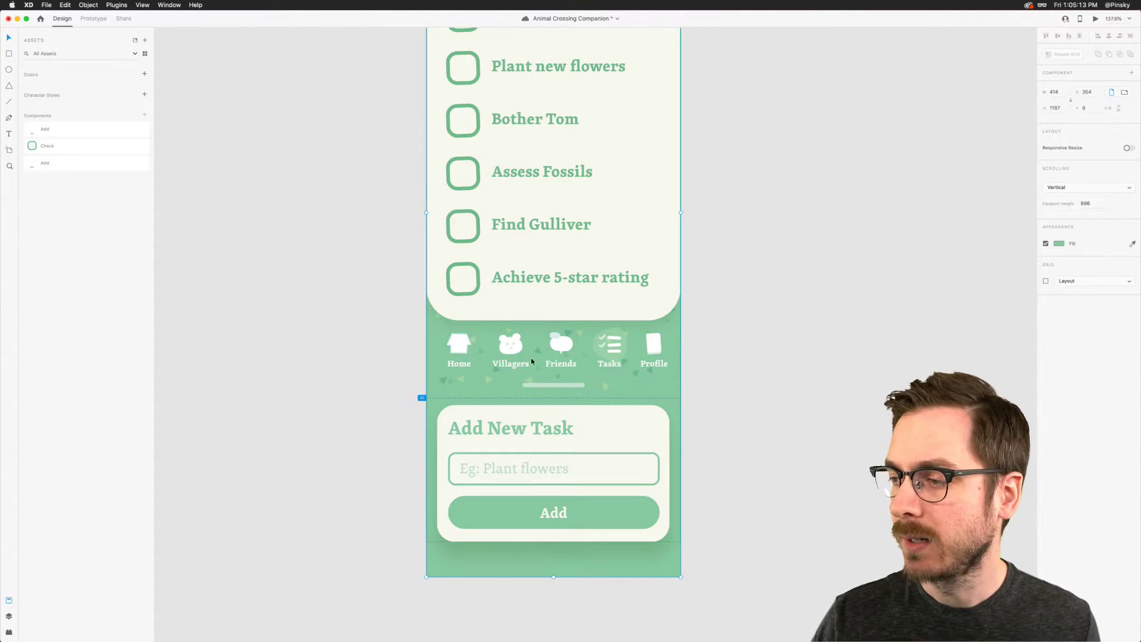
Step: Stretch the cream task list background downward over the navigation icons to a height of about 770
click(669, 242)
double_click(664, 244)
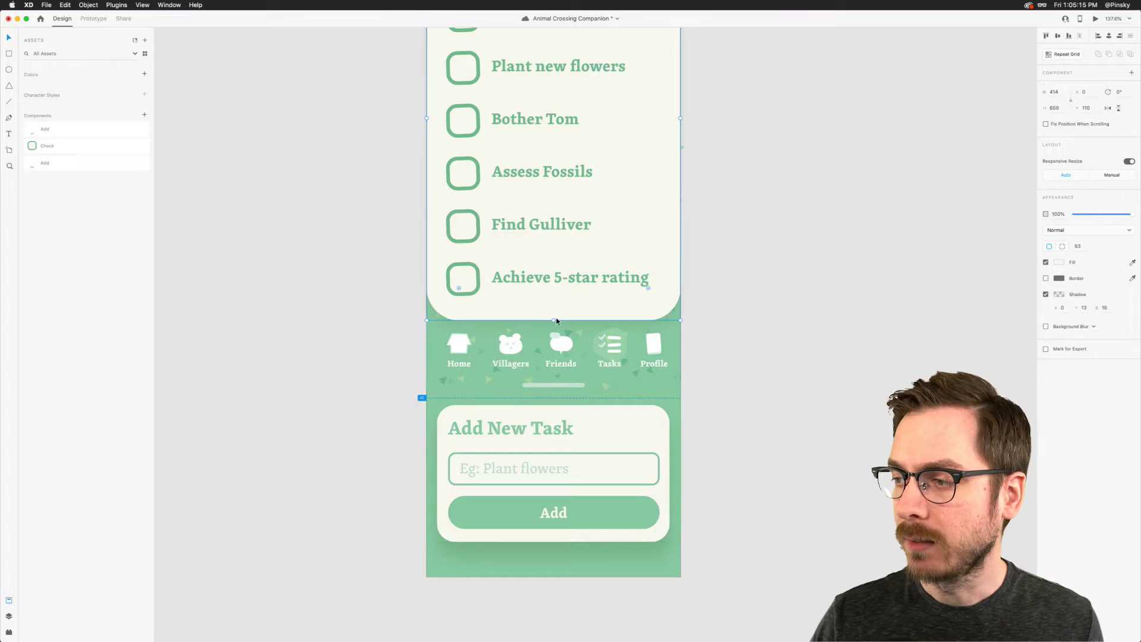
drag(554, 320, 560, 390)
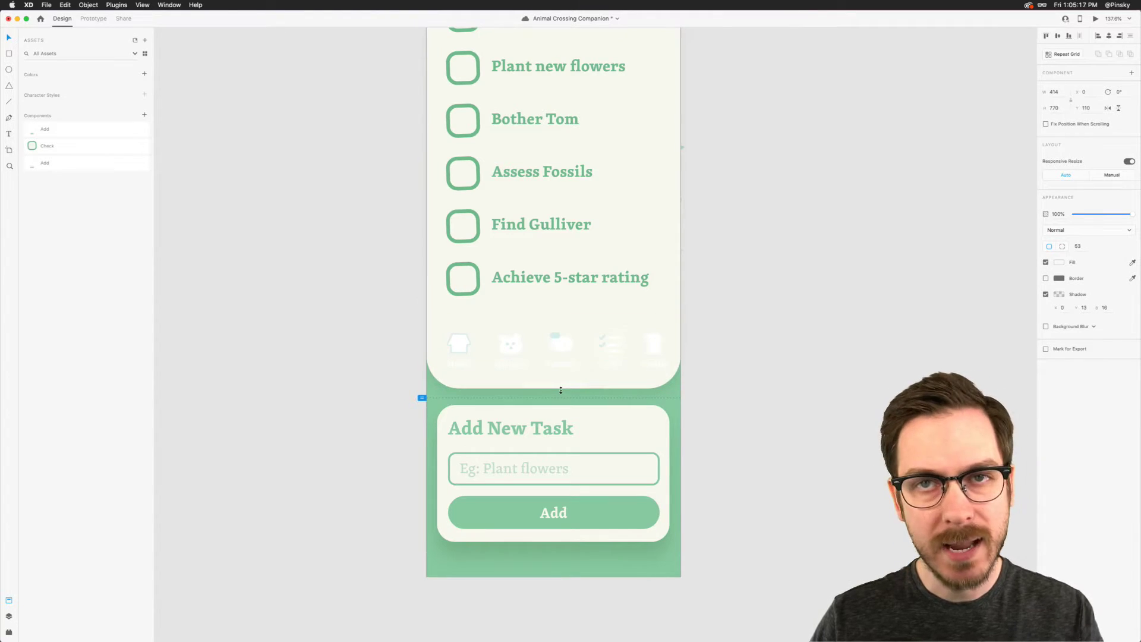
Step: Undo the stretching of the cream background and the extension of the Task List artboard
key(super+z)
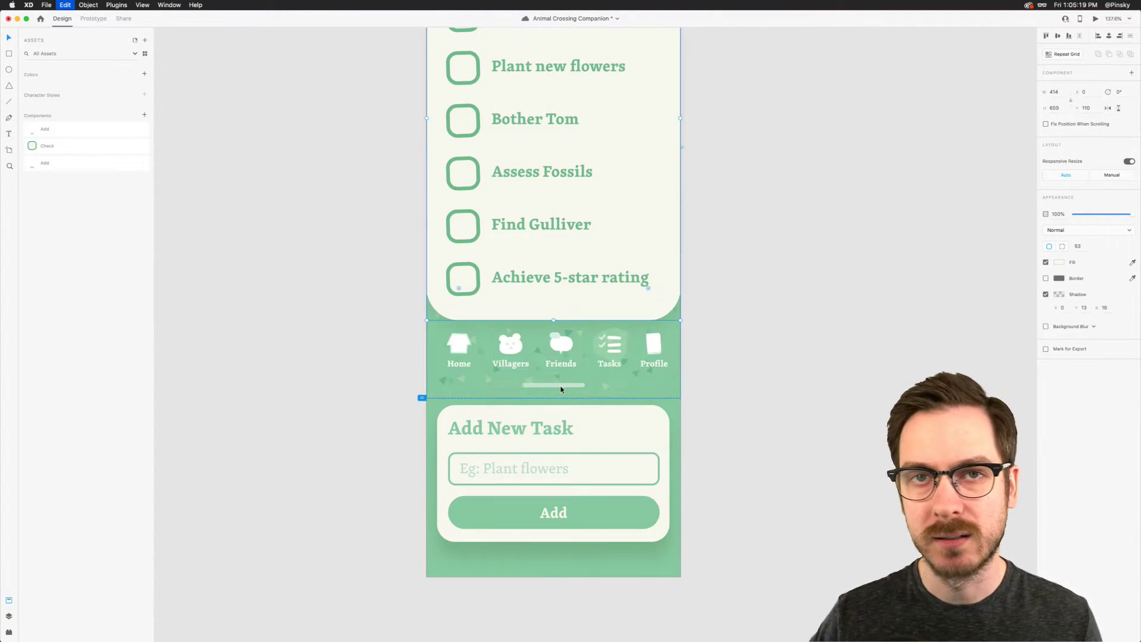
key(super+z)
scroll(757, 235, up, 5)
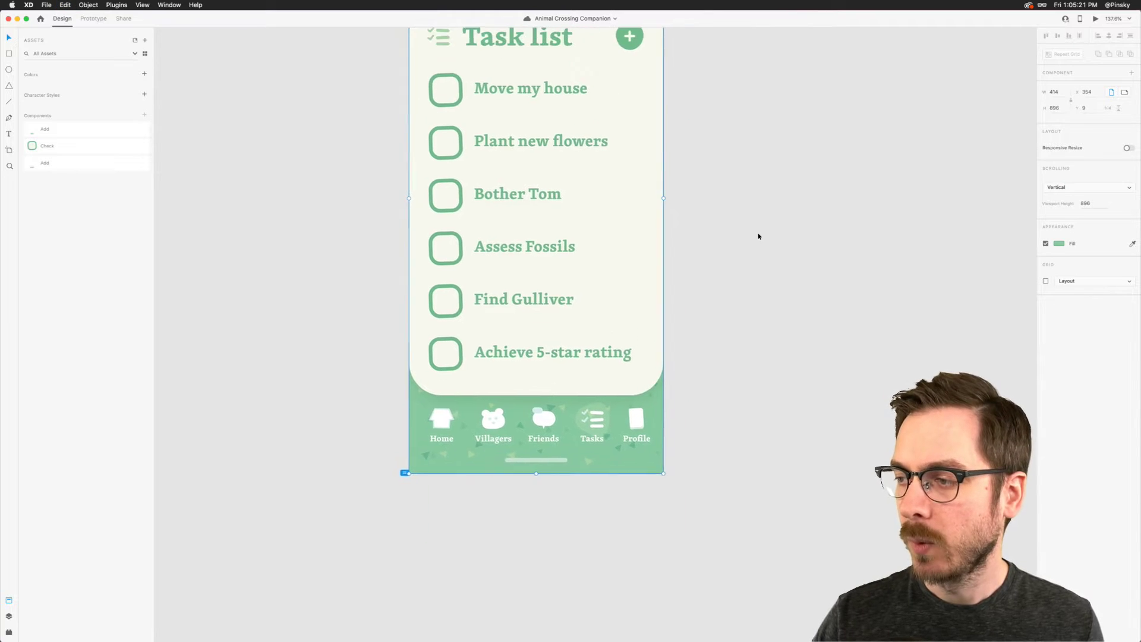
scroll(757, 236, up, 1)
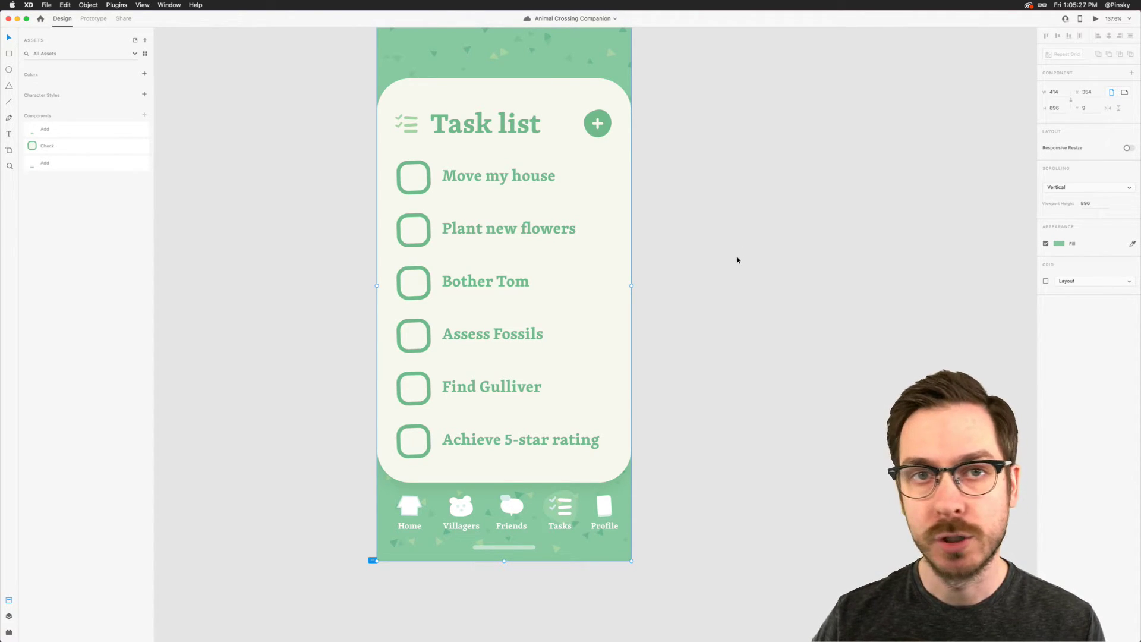
Step: Select the Add component on the Task List artboard and show the document's layers
scroll(685, 331, down, 5)
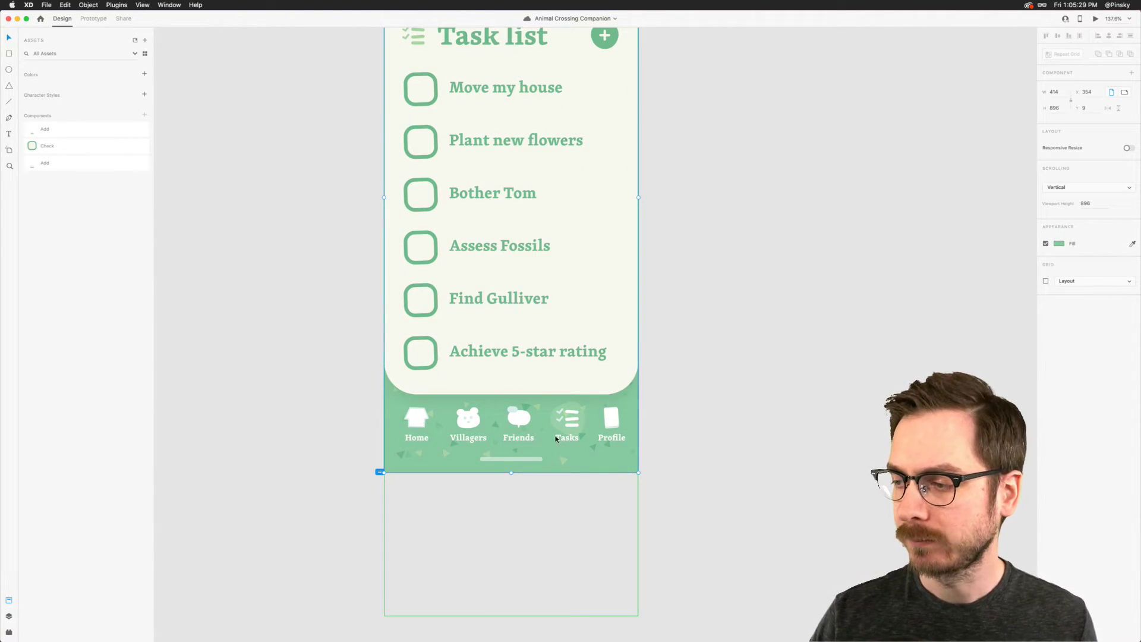
click(588, 448)
scroll(606, 456, up, 3)
scroll(583, 448, down, 2)
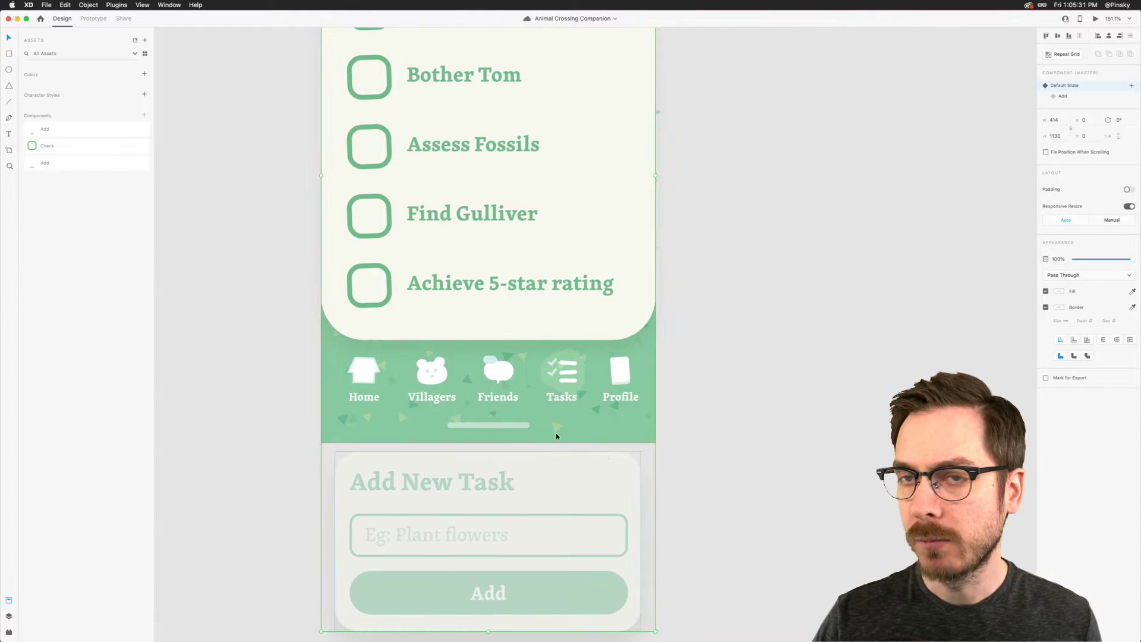
key(super+y)
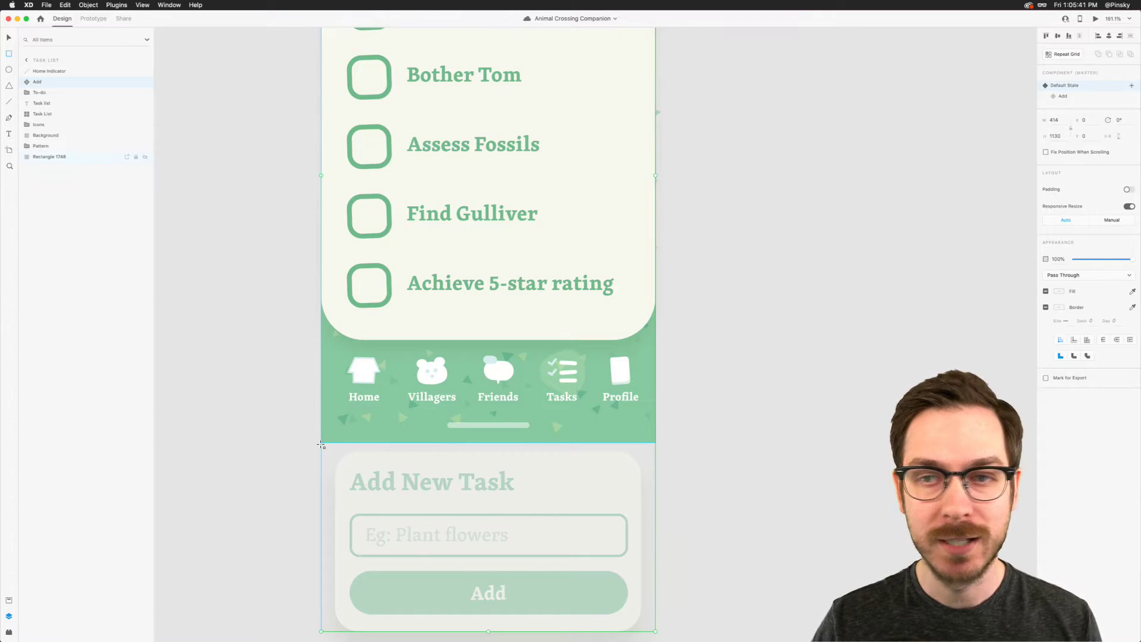
scroll(321, 445, up, 4)
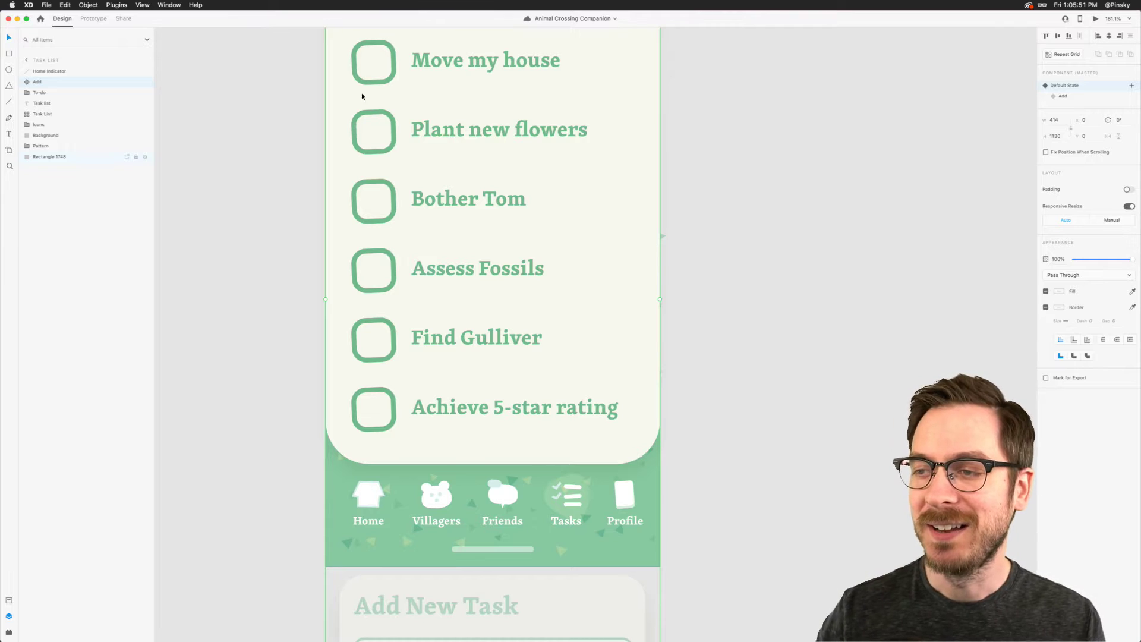
scroll(442, 168, down, 5)
scroll(443, 166, up, 2)
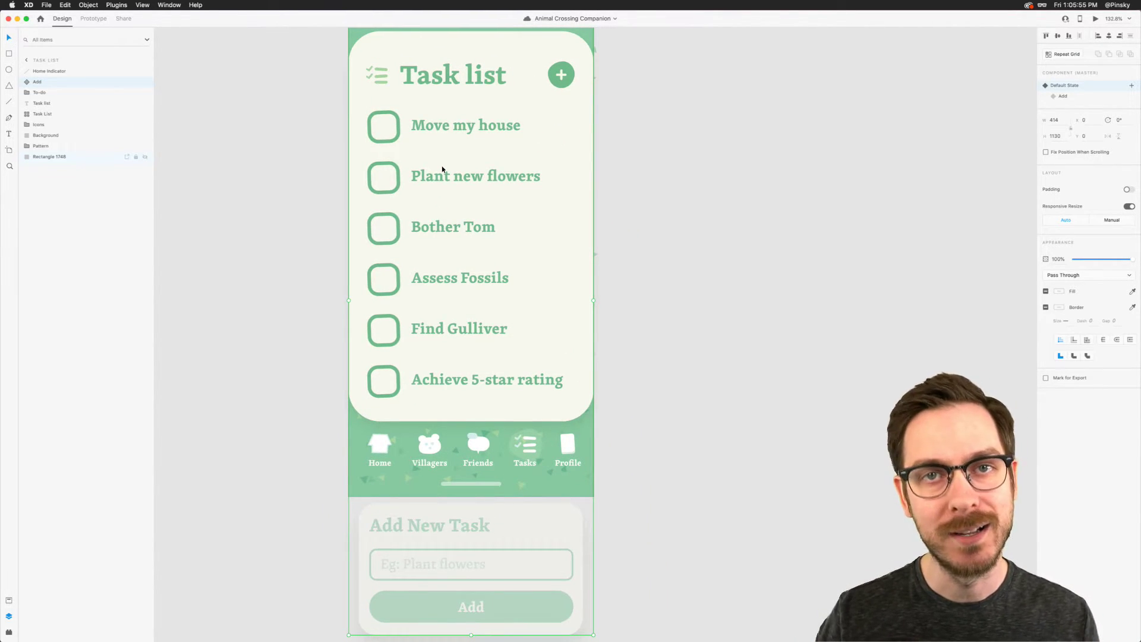
scroll(507, 405, down, 2)
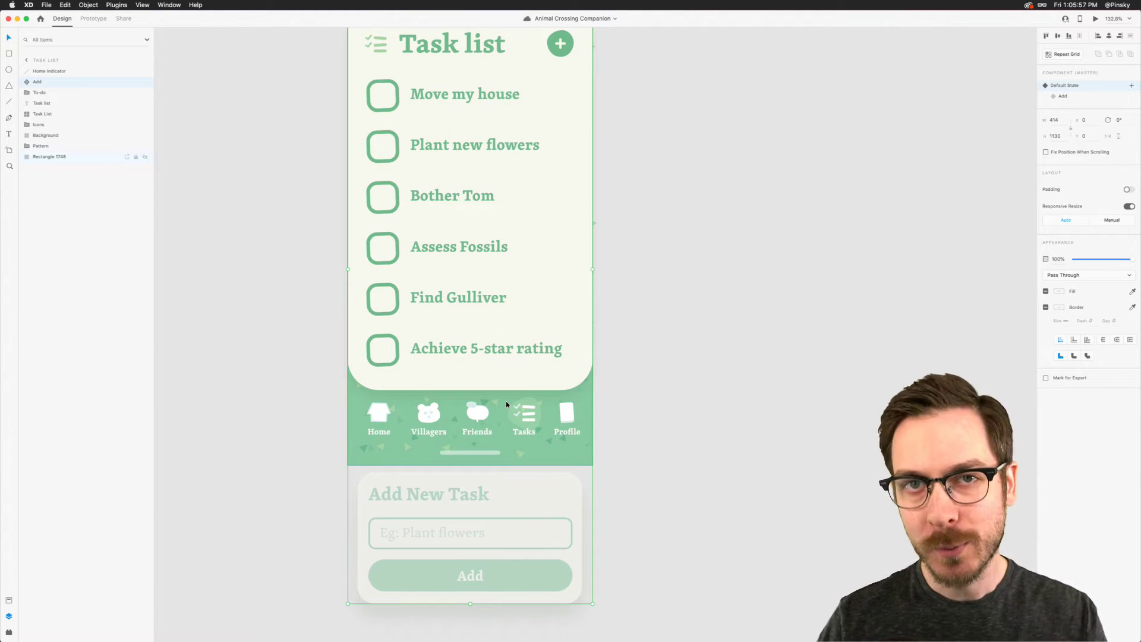
scroll(507, 405, down, 2)
Step: Draw a borderless rectangle about 414 wide and 152 high over the navigation icons, aligned with the artboard's bottom edge
scroll(507, 405, up, 5)
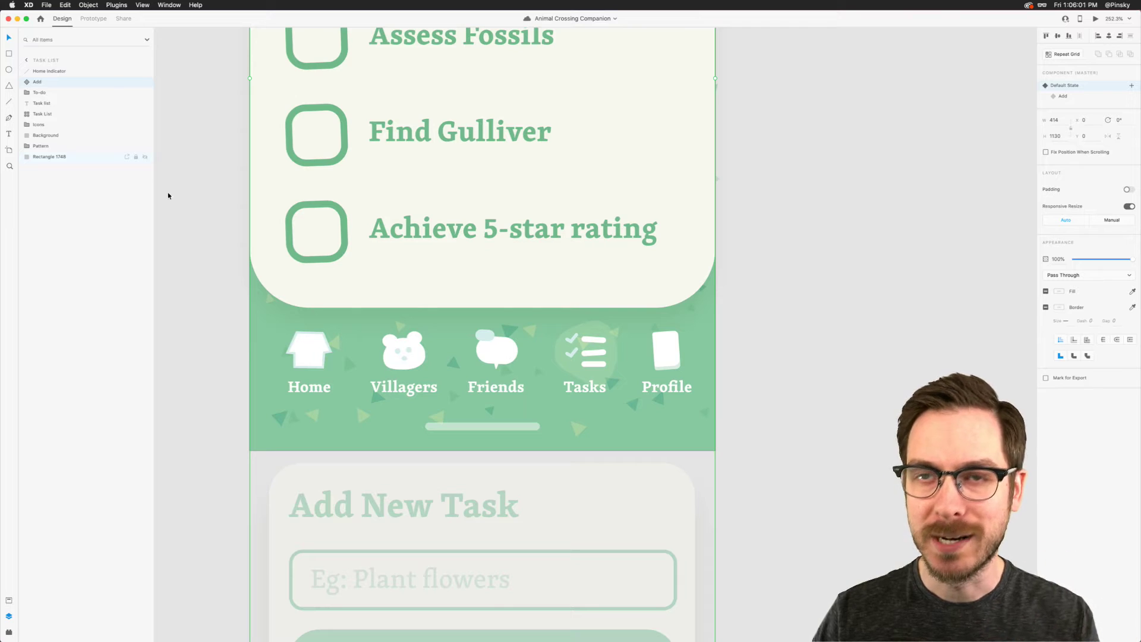
click(8, 54)
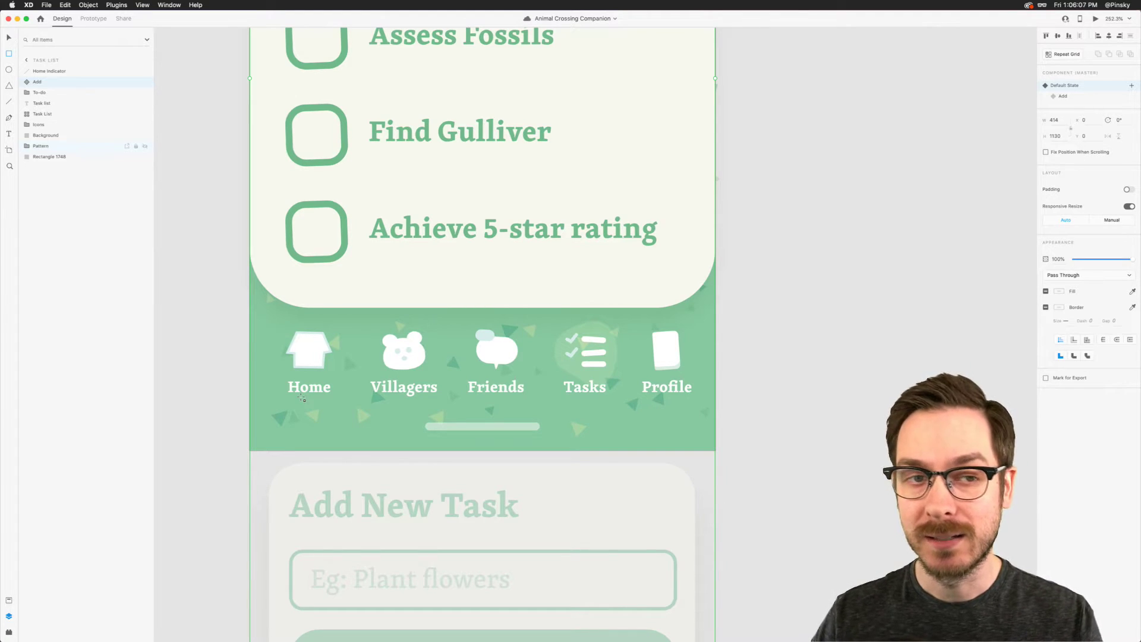
mouse_move(250, 450)
mouse_down()
mouse_move(492, 340)
mouse_move(716, 298)
mouse_move(719, 279)
mouse_up()
drag(718, 365, 716, 366)
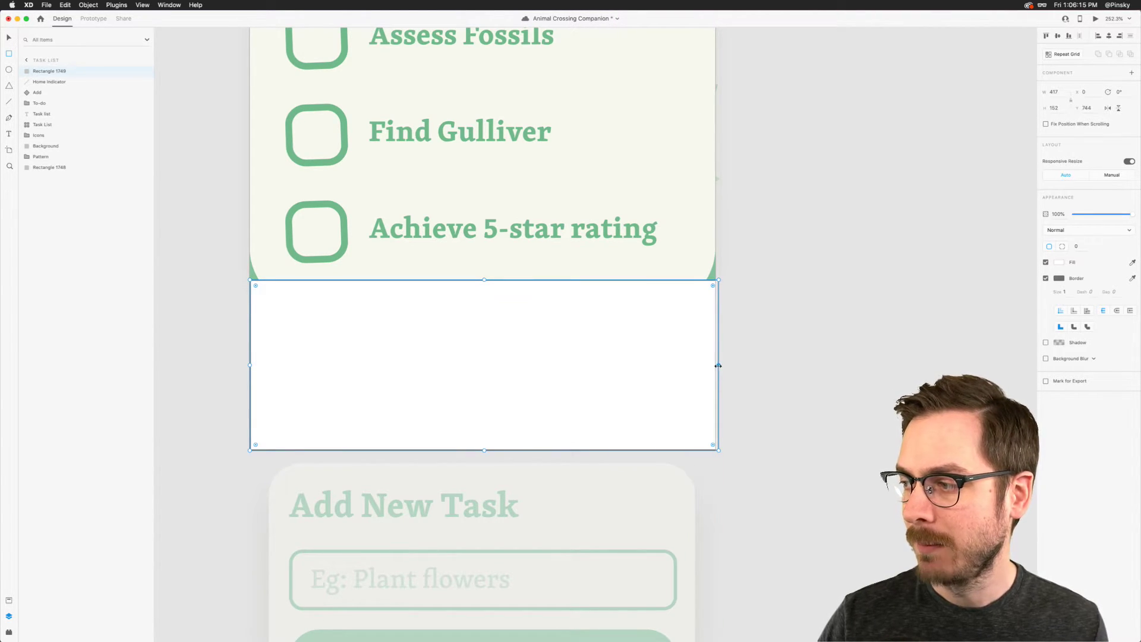
click(1045, 278)
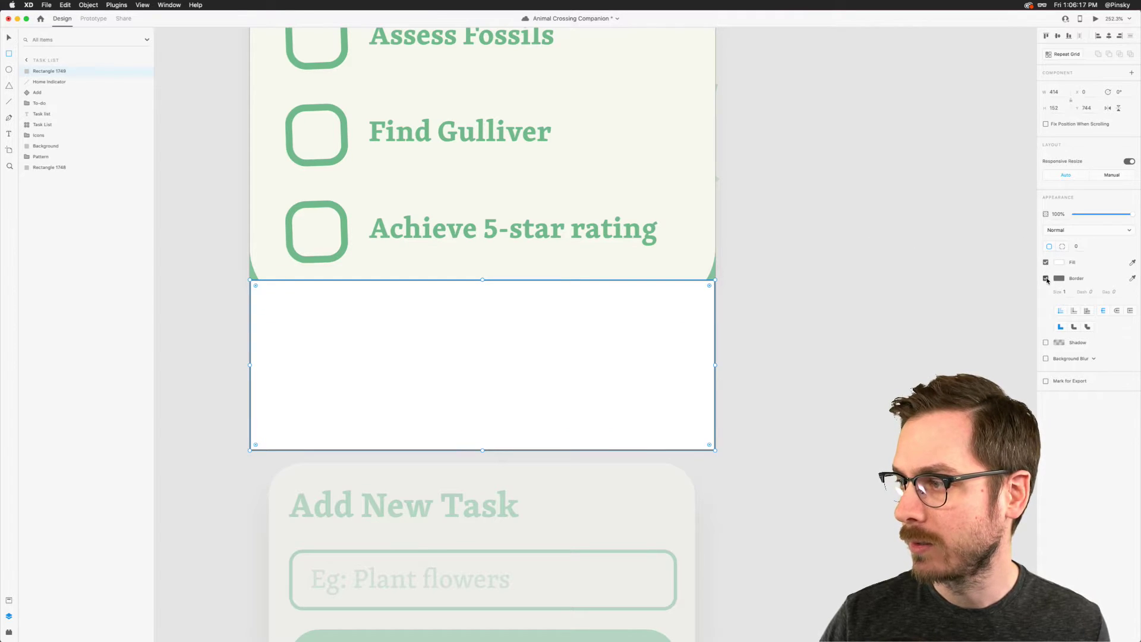
Step: Round the new rectangle's two upper corners to a radius of about 29 and keep both lower corners square at 0
drag(708, 287, 683, 310)
drag(280, 420, 256, 444)
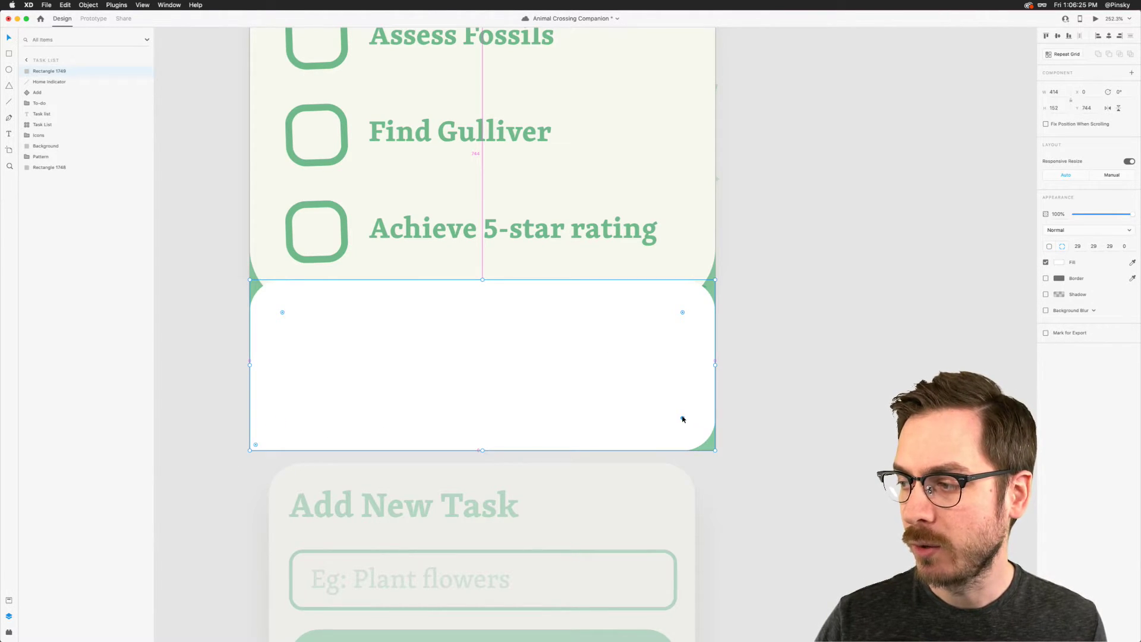
drag(683, 419, 731, 463)
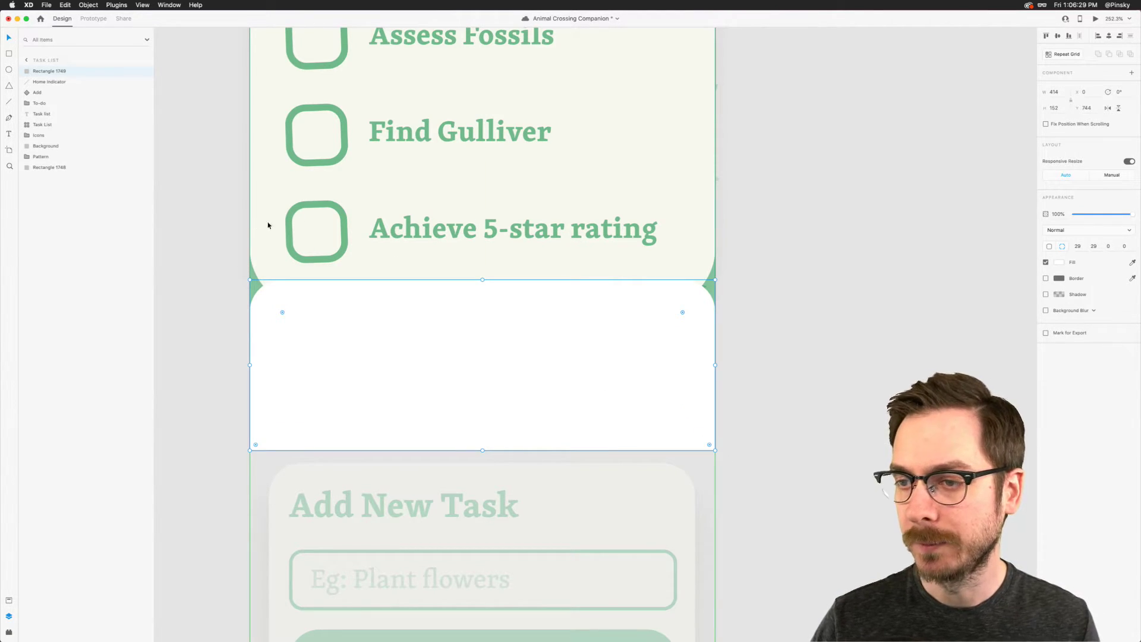
Step: Fill the new rectangle with the artboard's green
scroll(351, 231, down, 5)
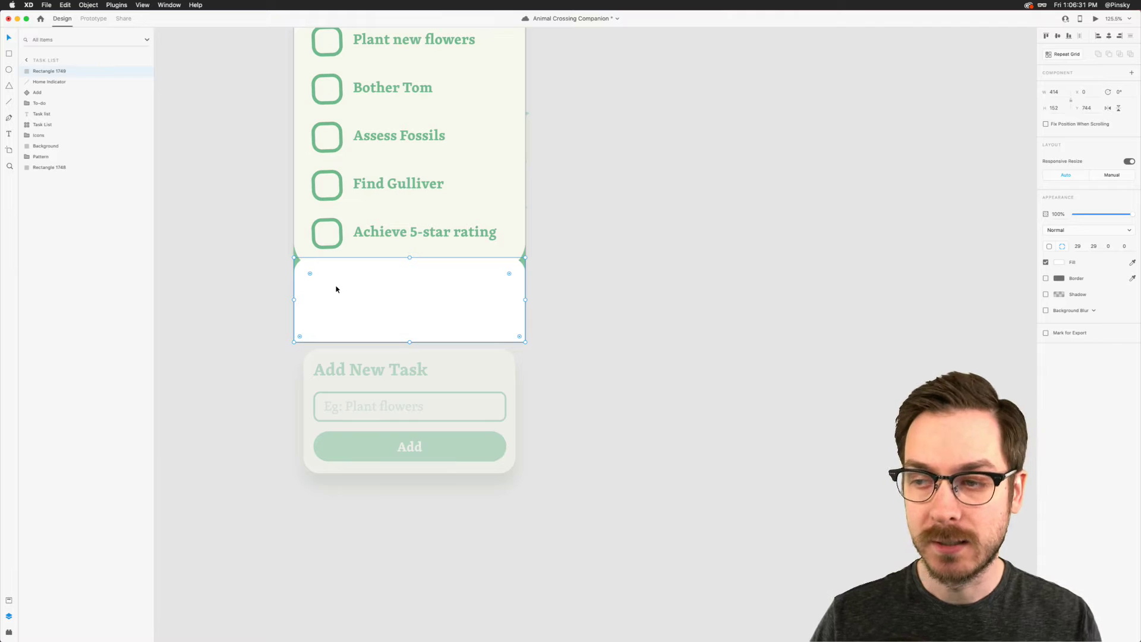
click(295, 258)
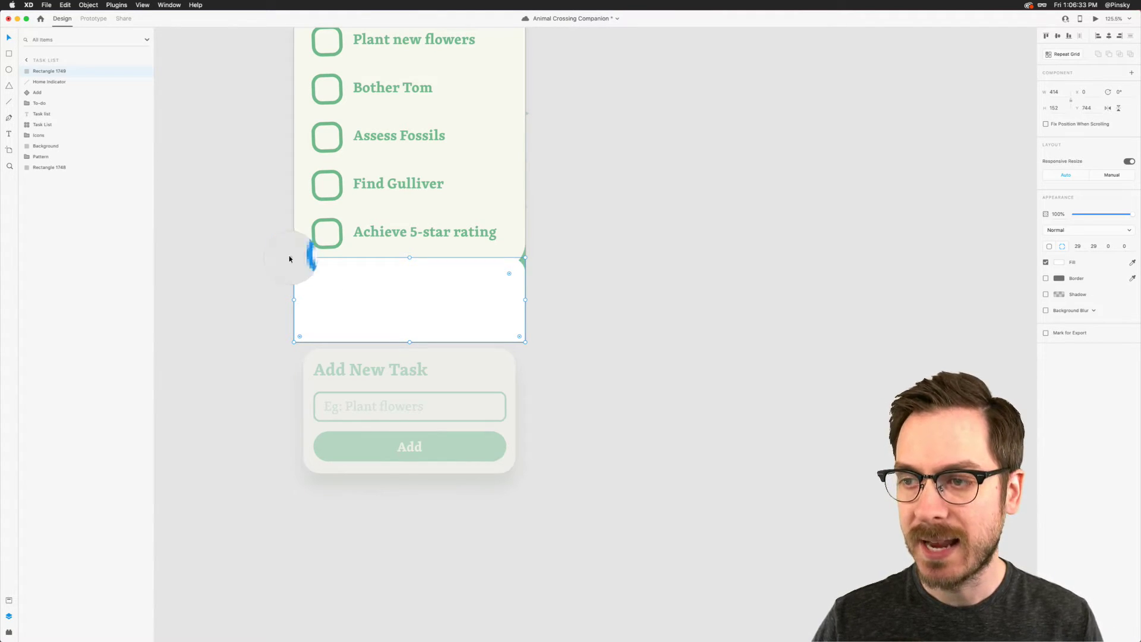
key(super+alt+v)
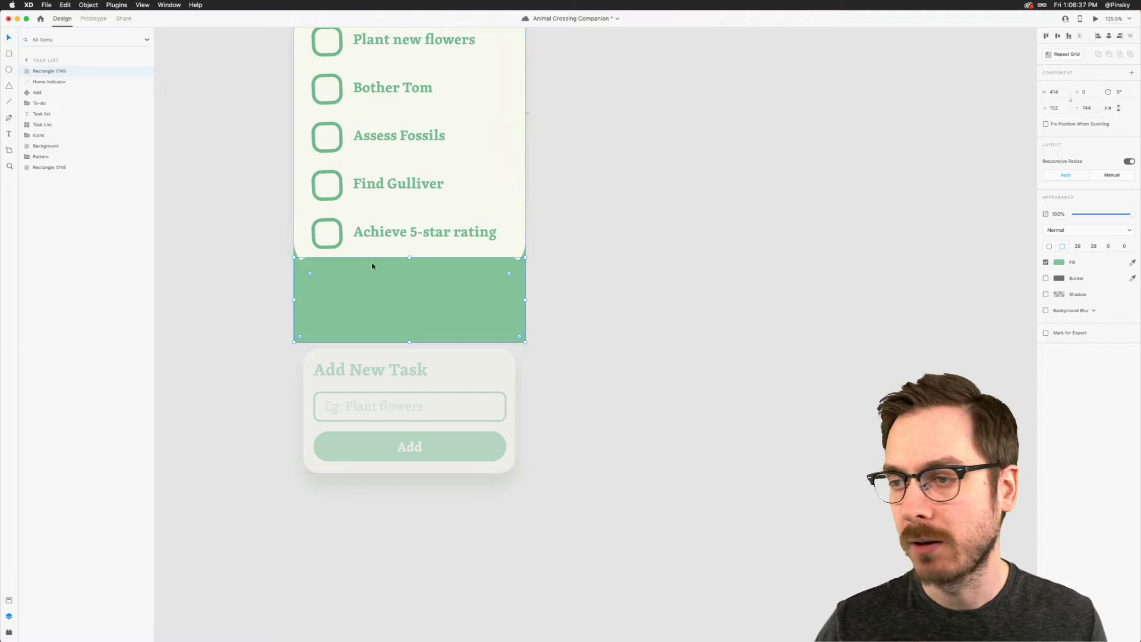
scroll(373, 260, up, 5)
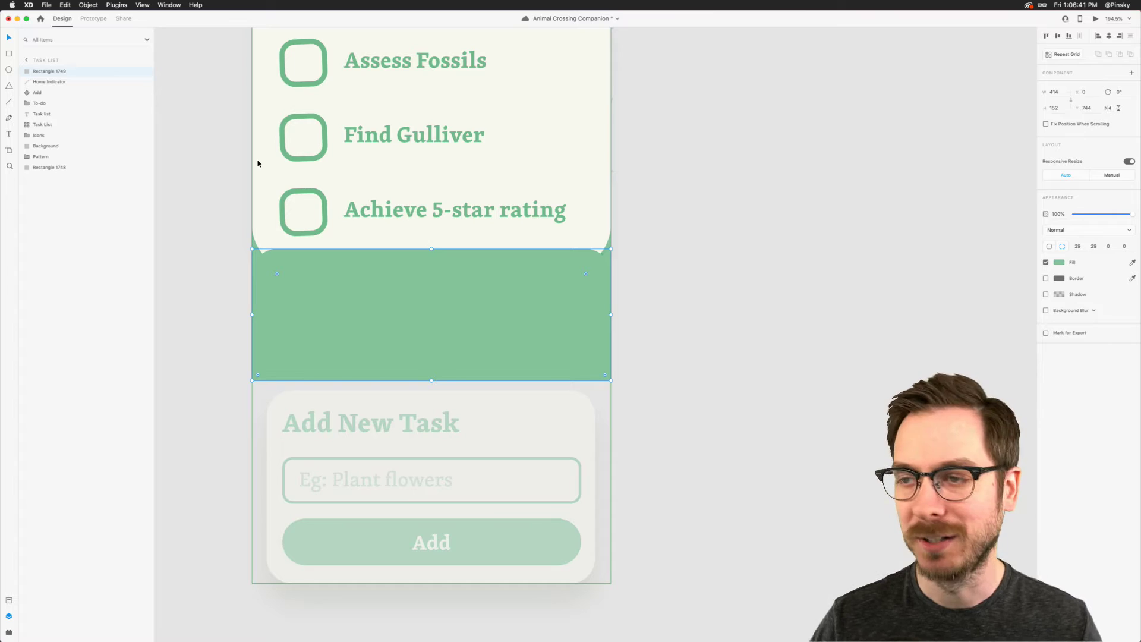
drag(356, 294, 426, 286)
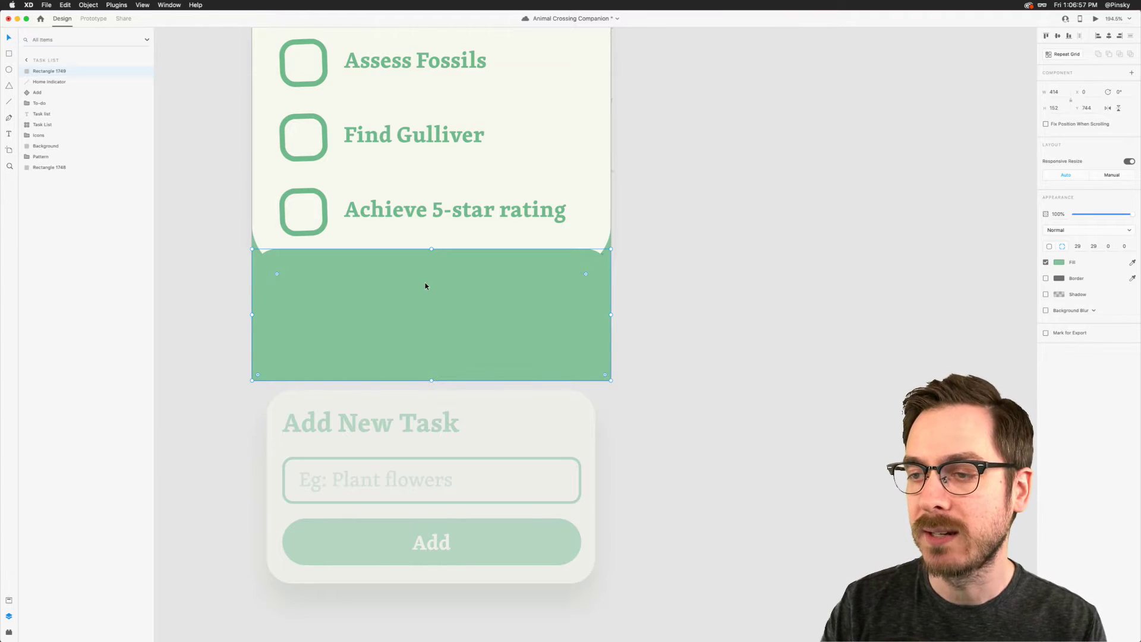
Step: Save the document and rename the new green rectangle's layer as Mask
key(super+s)
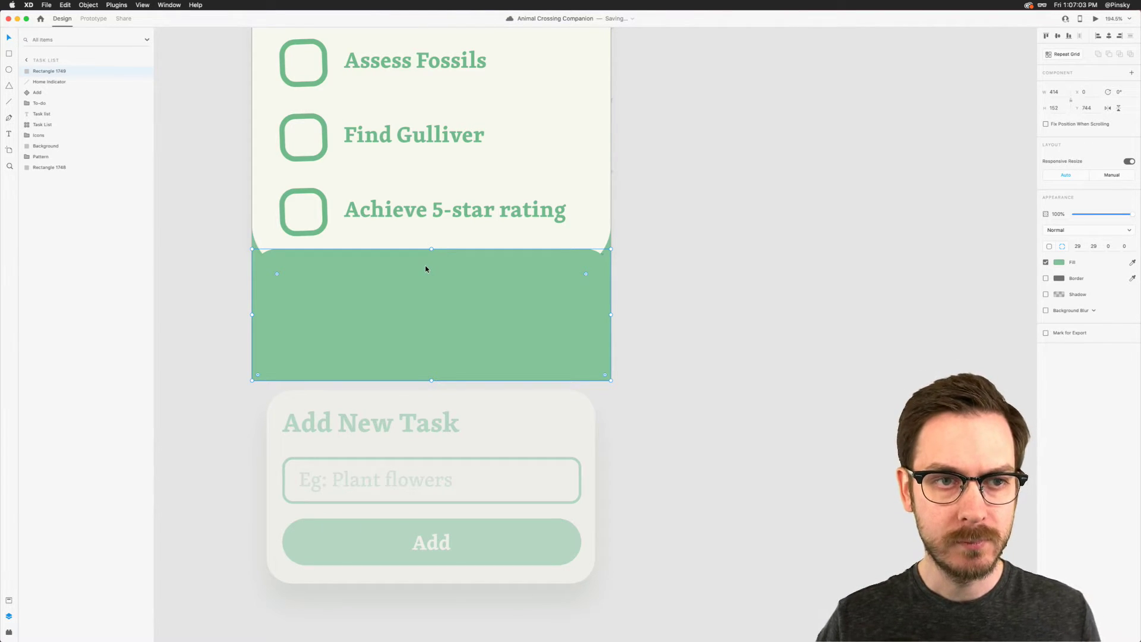
drag(415, 275, 441, 269)
key(super+z)
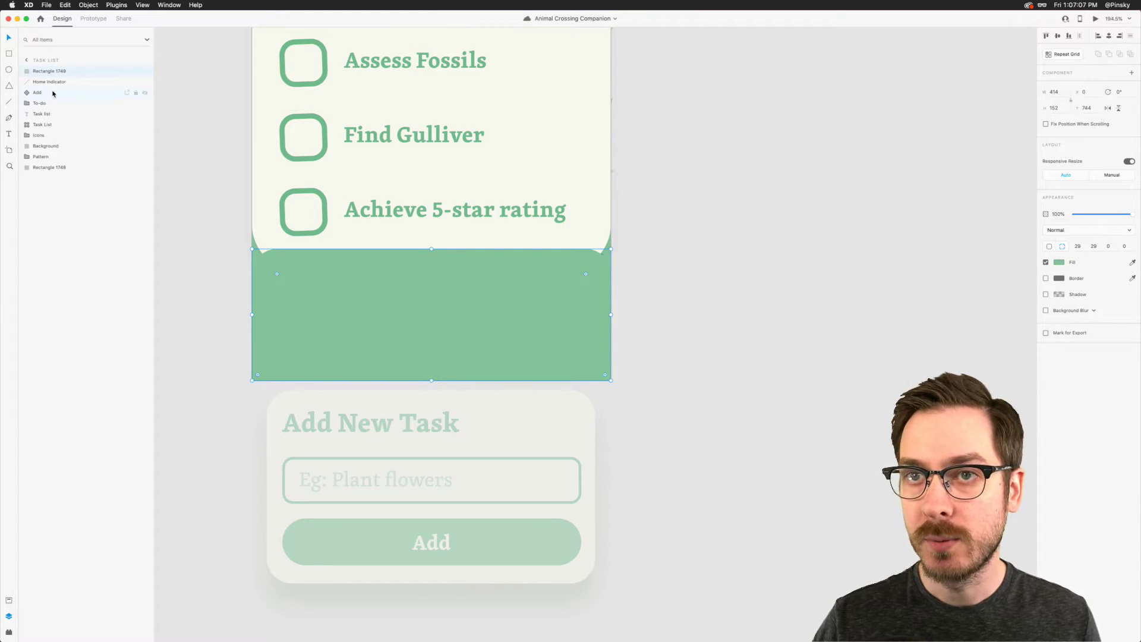
double_click(49, 72)
text(Mask)
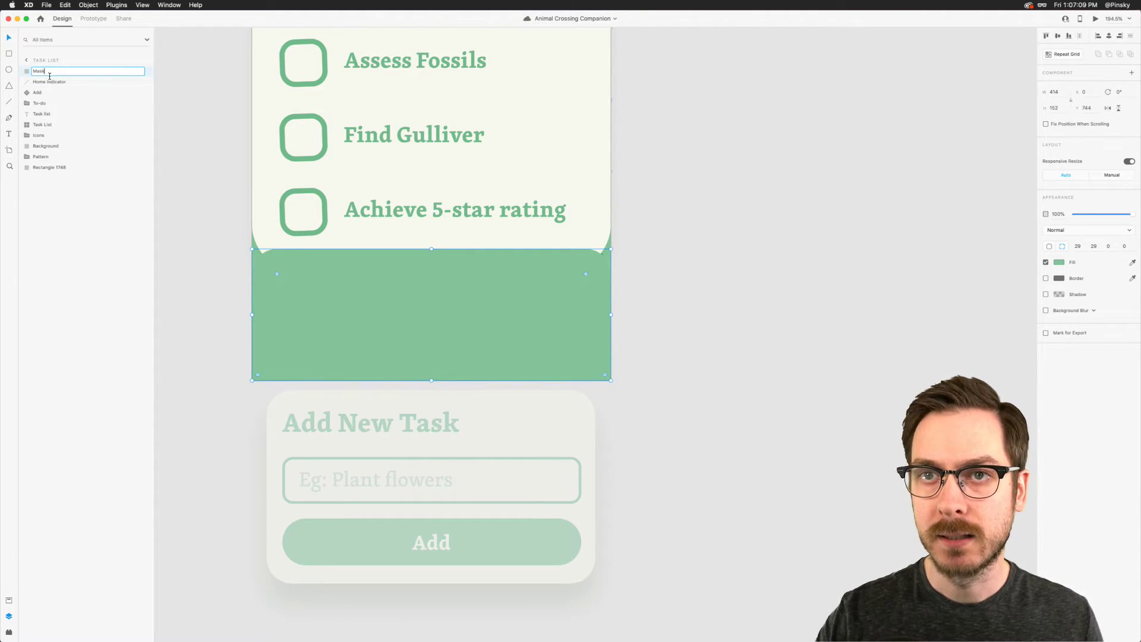
key(Return)
Step: Duplicate the Mask rectangle in place and rename the lower of the two layers as Nav
key(super+d)
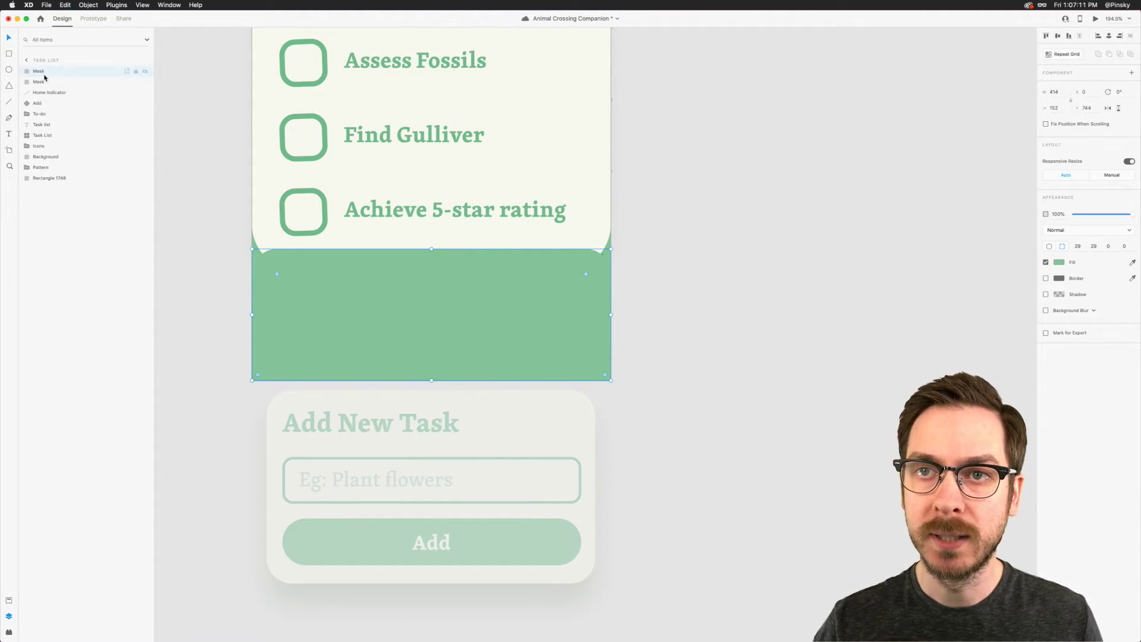
double_click(38, 82)
text(Nav)
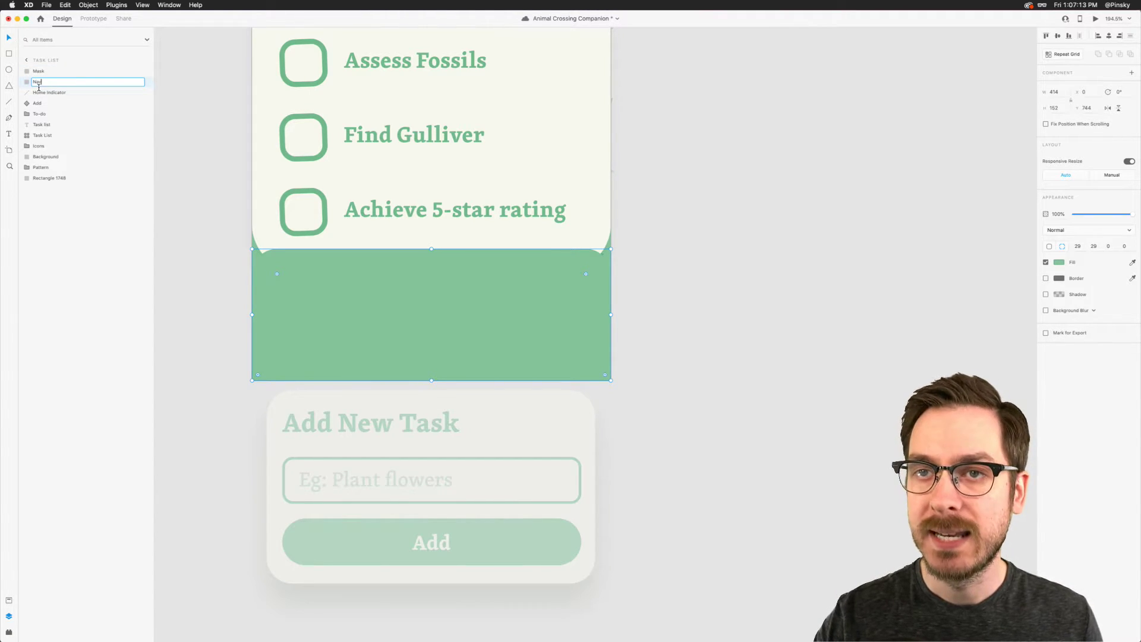
key(Return)
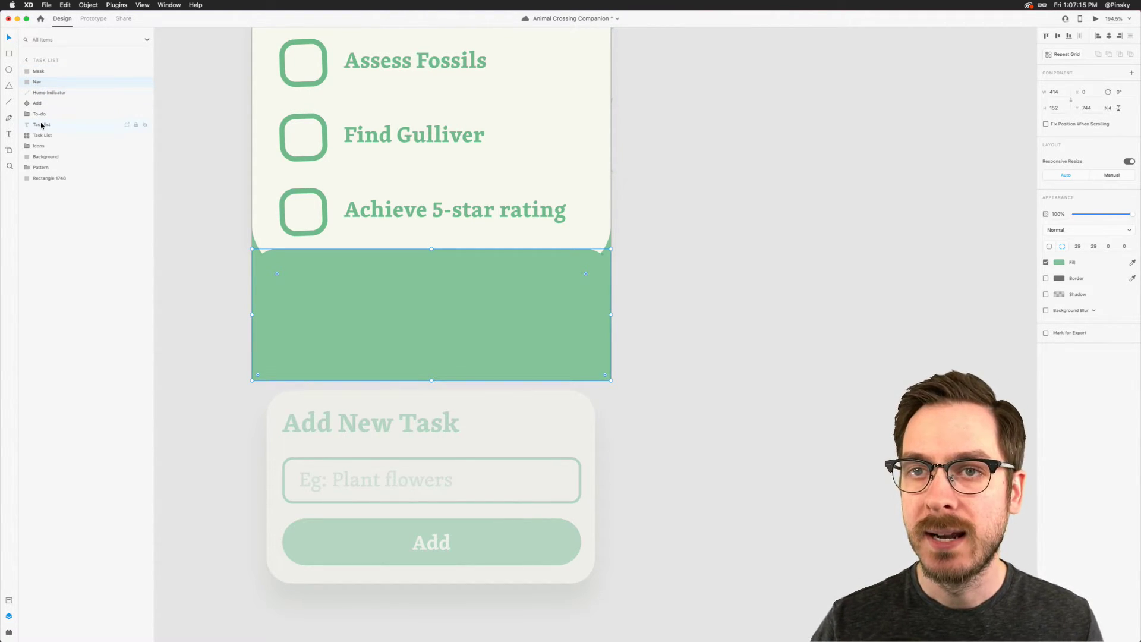
Step: Move the Icons and Pattern layers up the stack so they sit between Mask and Nav
click(43, 146)
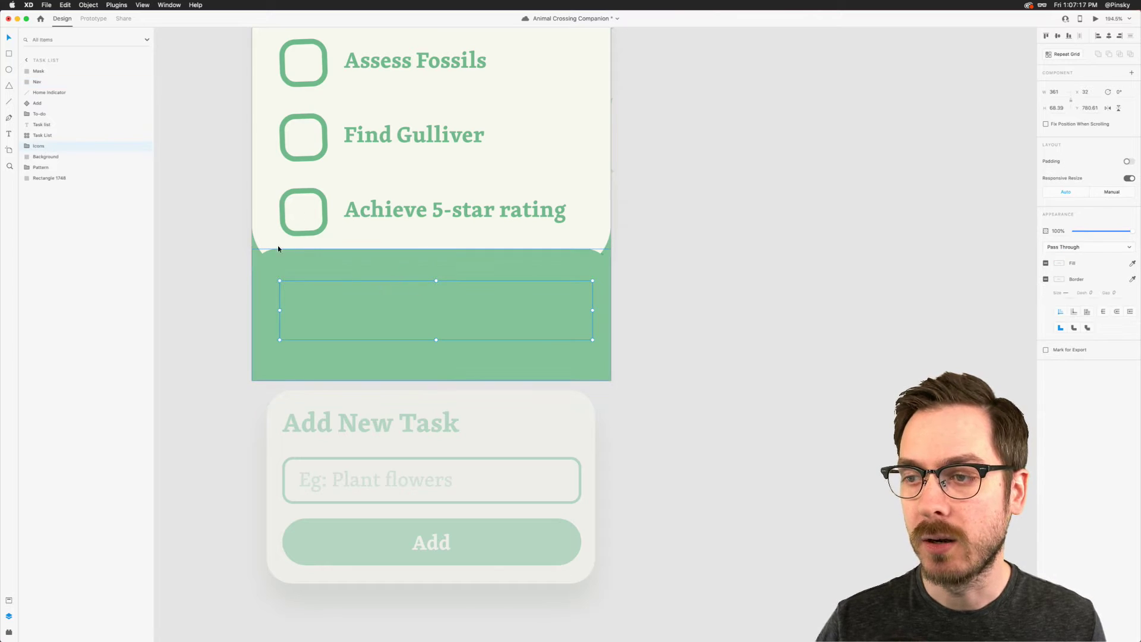
super+click(49, 169)
drag(50, 169, 43, 78)
Step: Apply Mask with Shape to the Mask, Icons, Pattern and Nav layers together
click(49, 72)
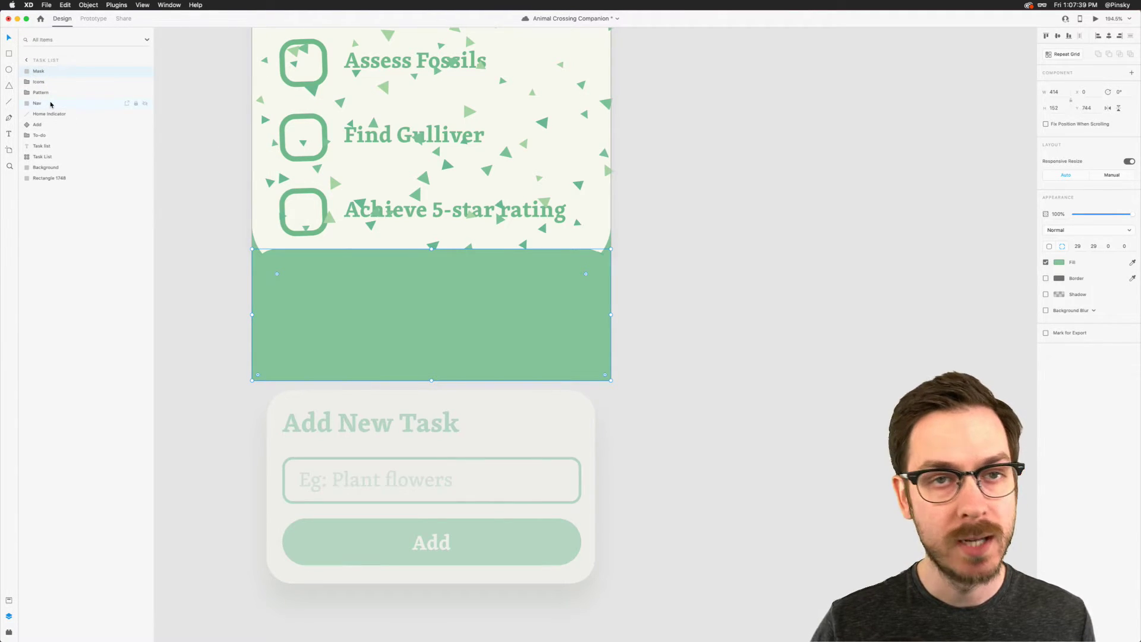
shift+click(51, 104)
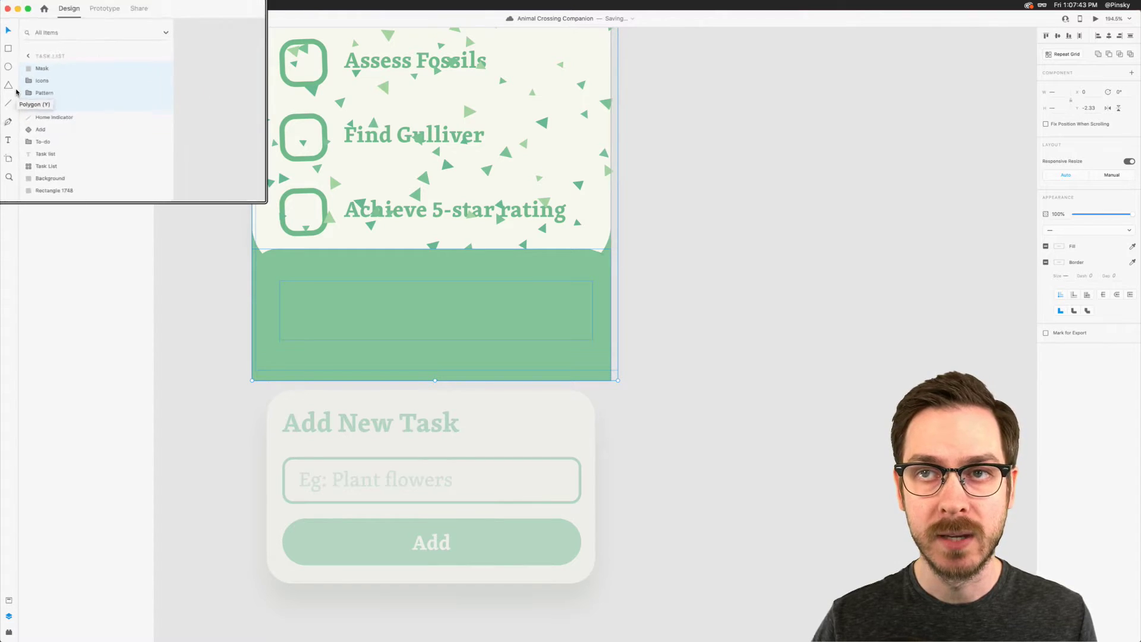
click(90, 5)
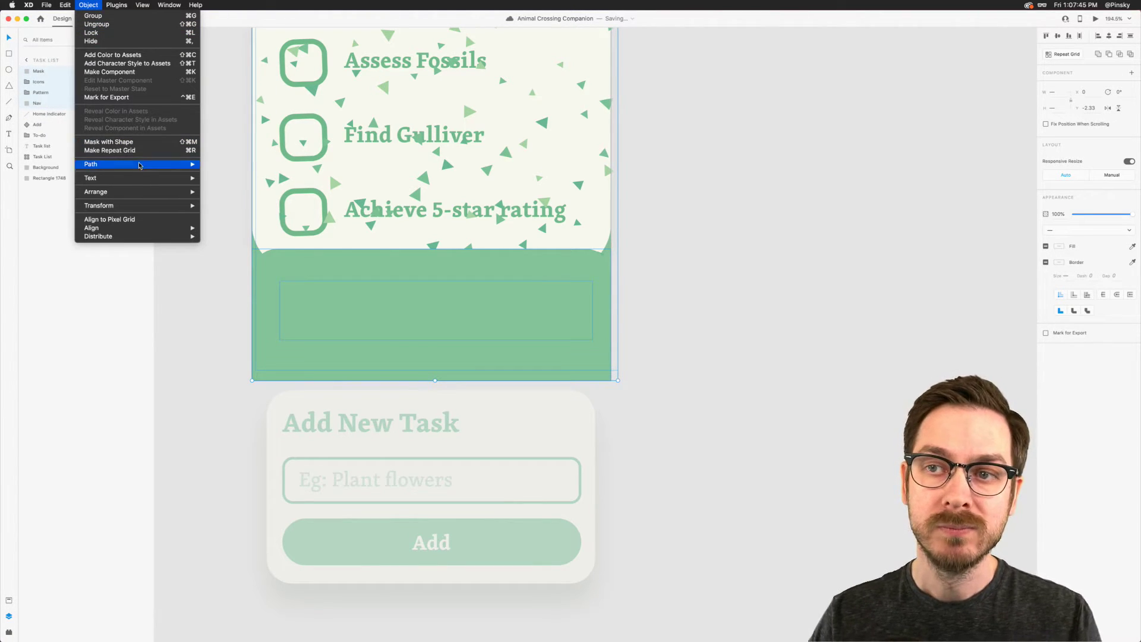
click(143, 144)
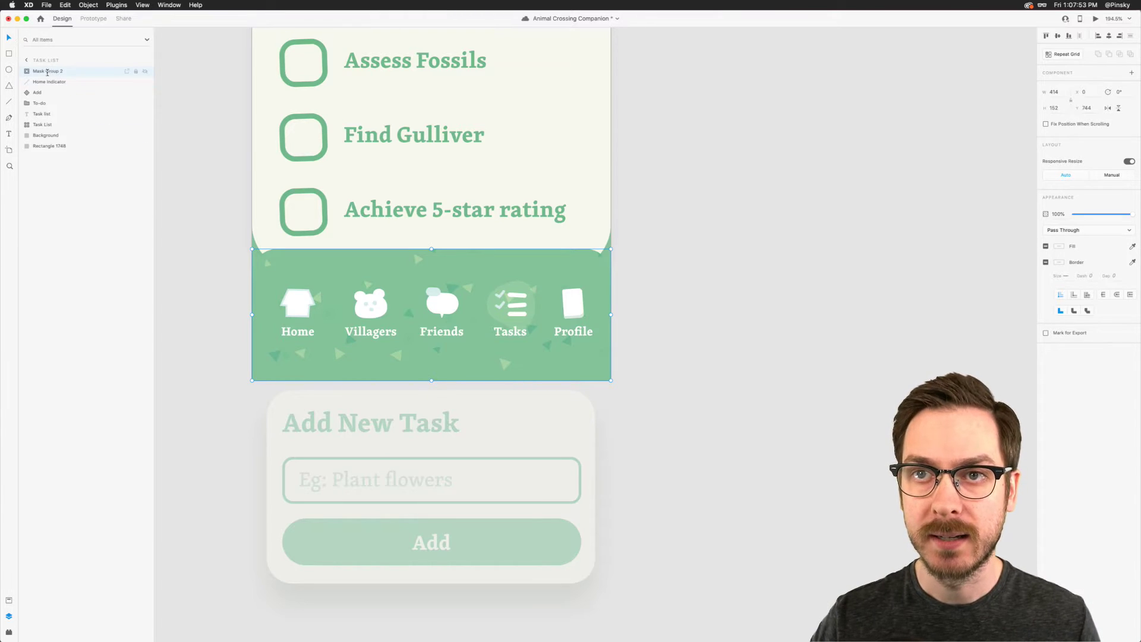
Step: Rename the new mask group as Navigation
double_click(50, 70)
text(Navigation)
key(Return)
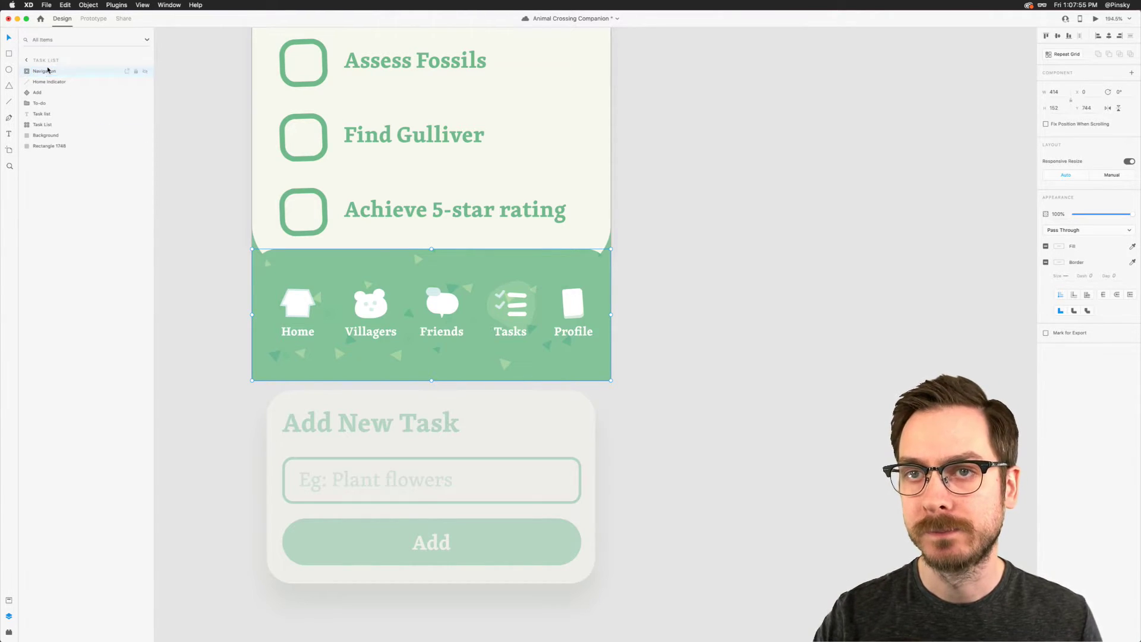
Step: Square the cream Background shape's lower corners to 0 and extend it to the artboard's bottom edge, about 786 high
click(265, 221)
click(298, 223)
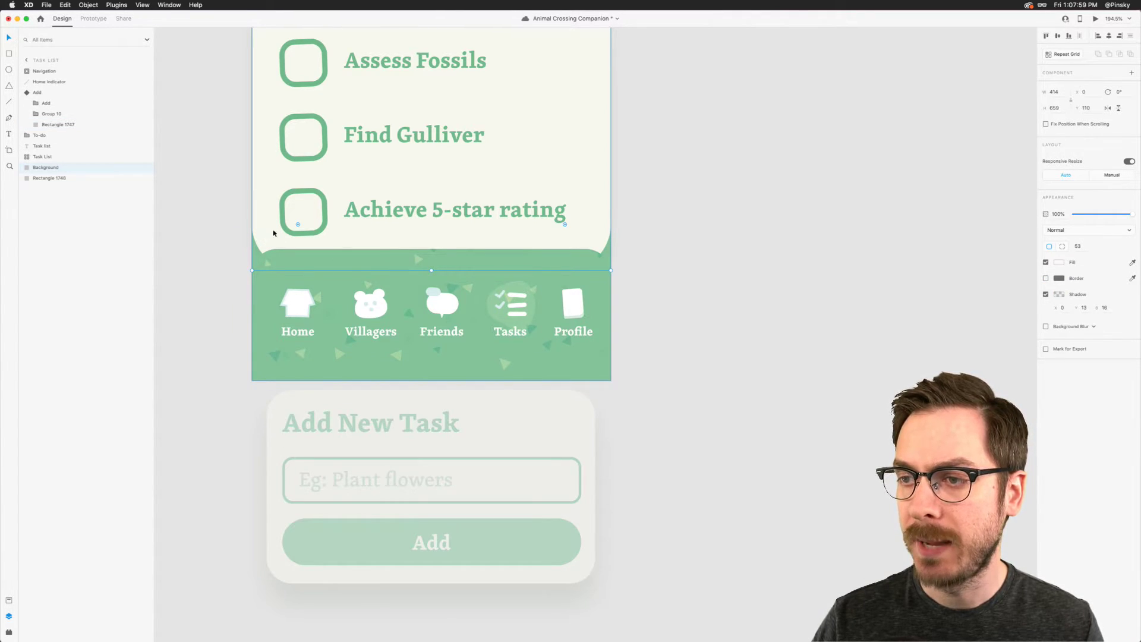
drag(565, 224, 613, 271)
drag(432, 270, 436, 382)
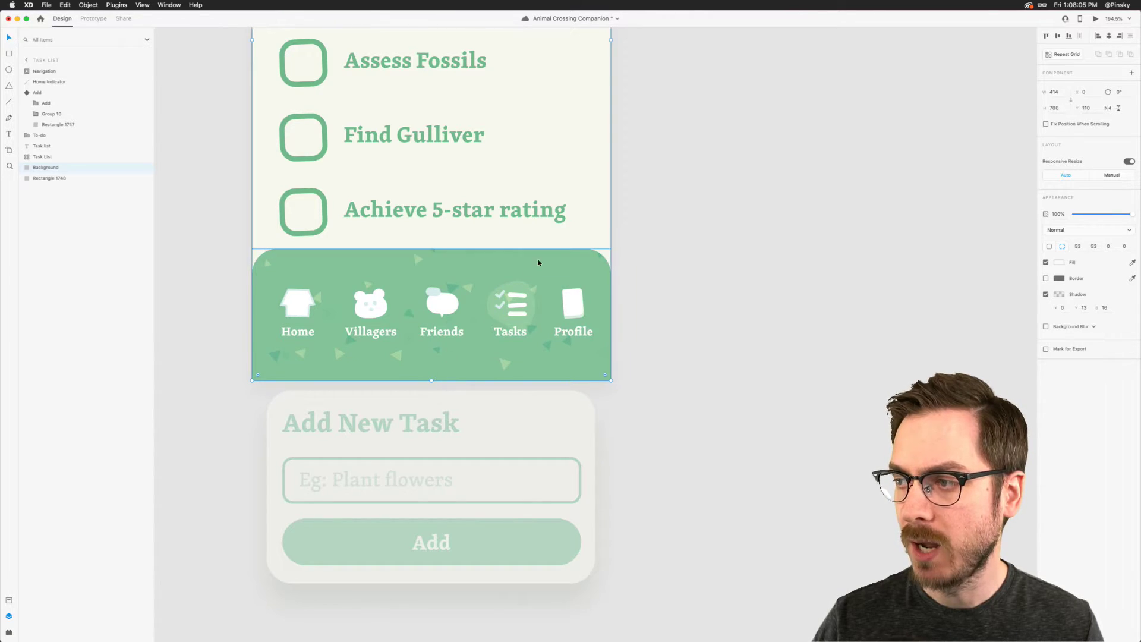
Step: Shorten the Mask and Nav shapes in the Navigation group from above to about 135 high and save the document
click(480, 255)
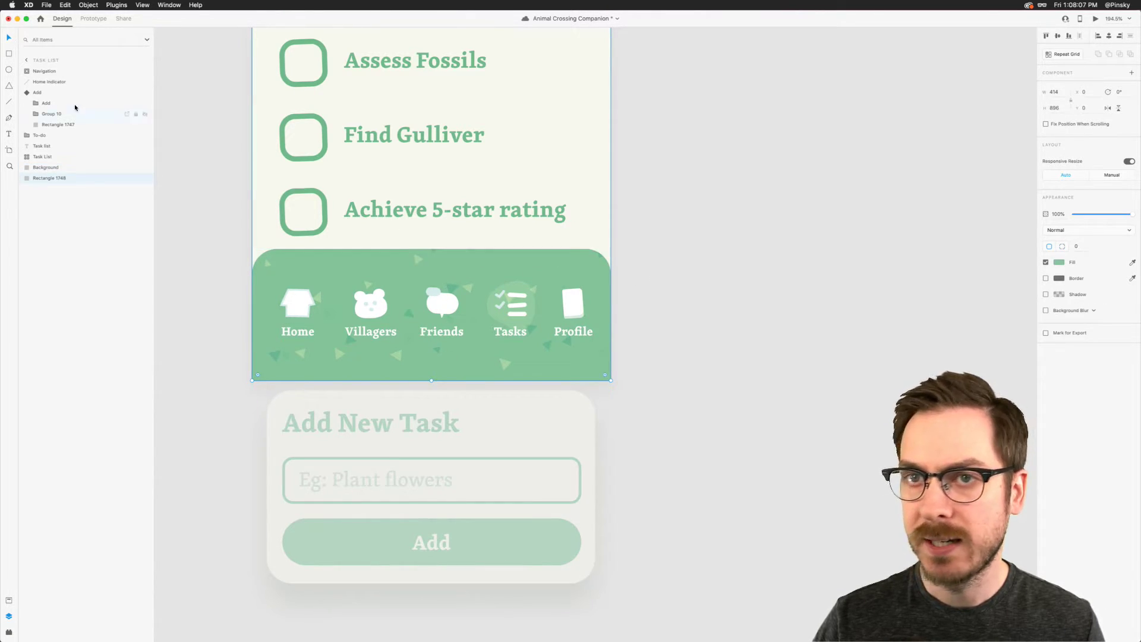
click(26, 71)
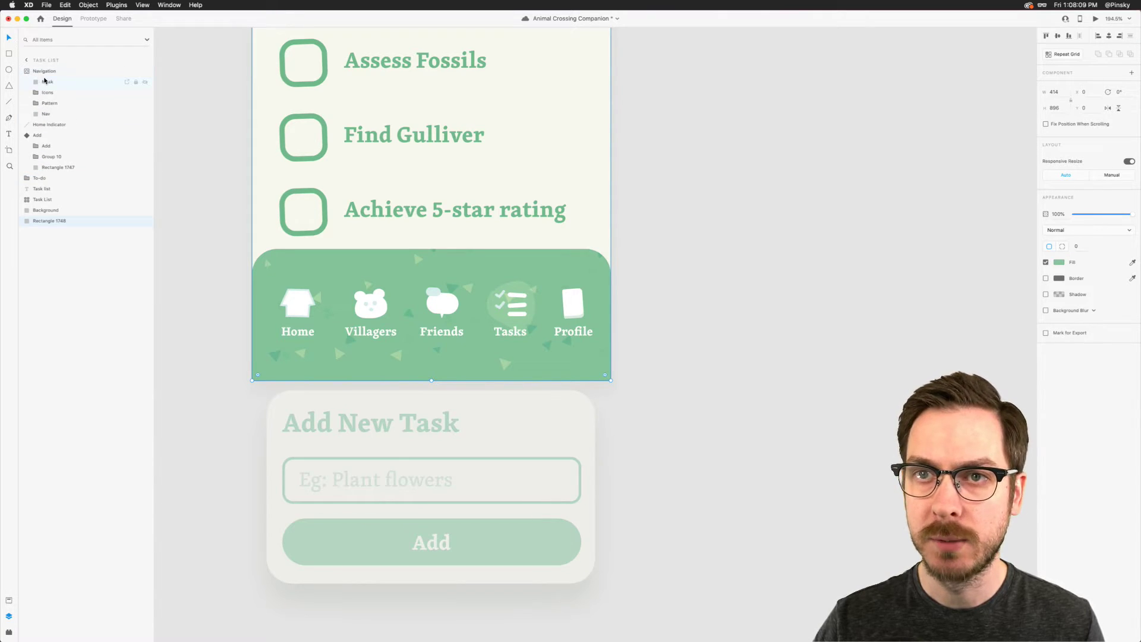
click(47, 81)
drag(432, 250, 432, 266)
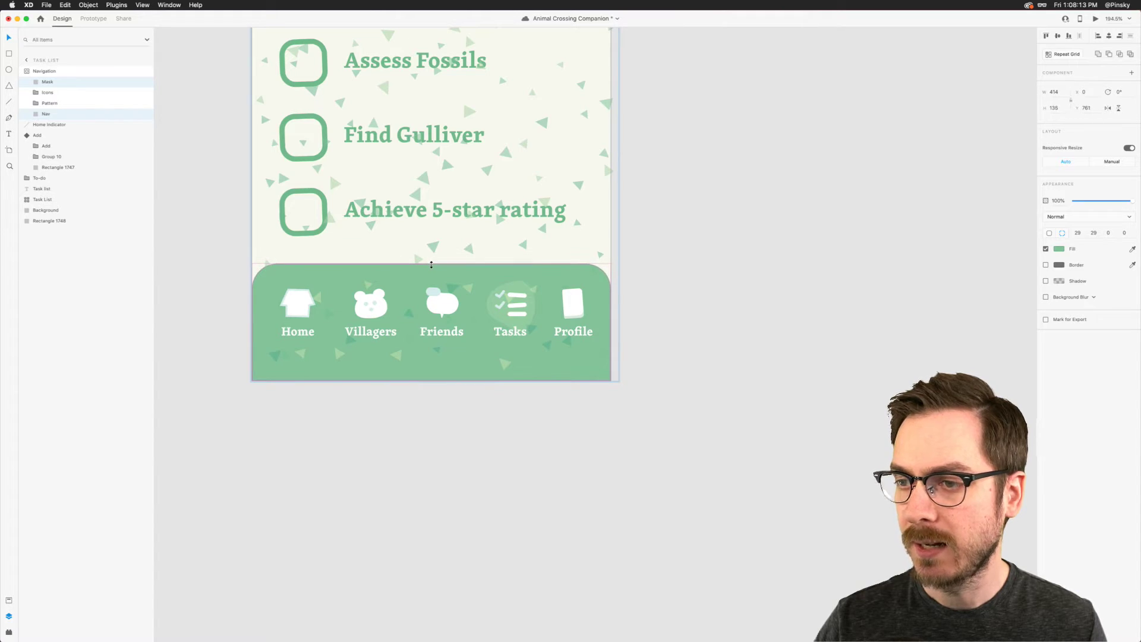
click(712, 199)
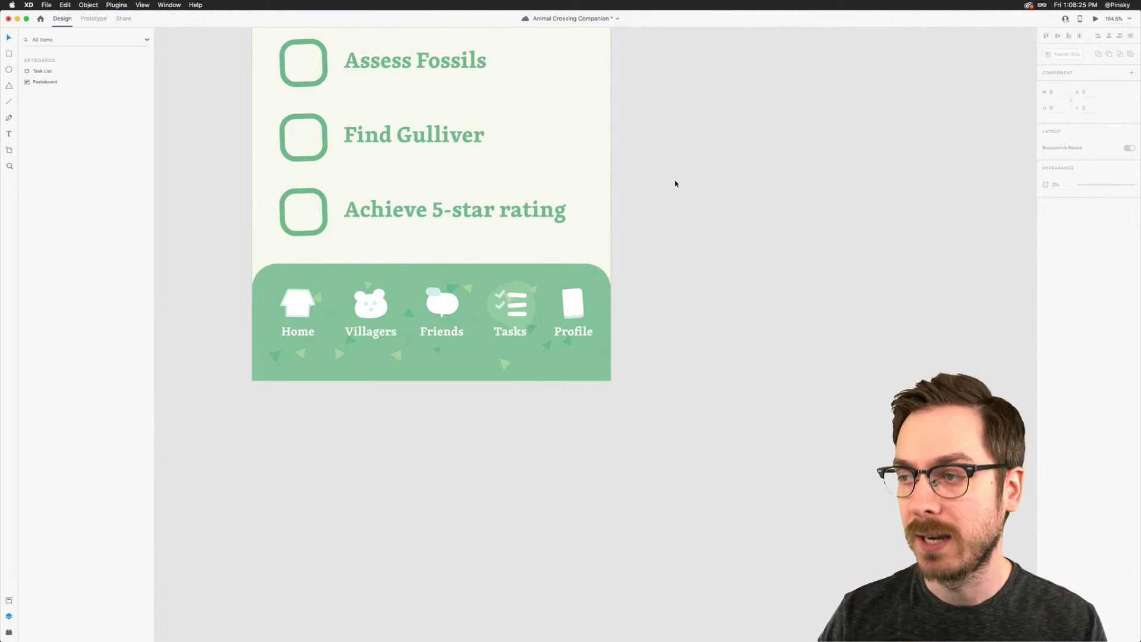
scroll(675, 184, down, 5)
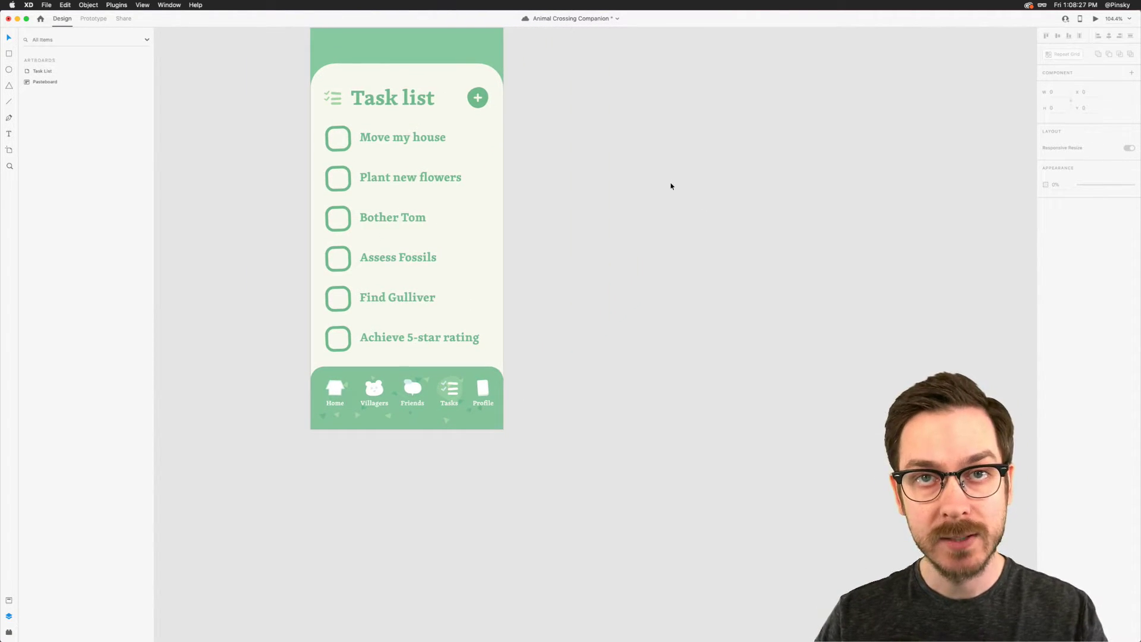
scroll(360, 464, up, 5)
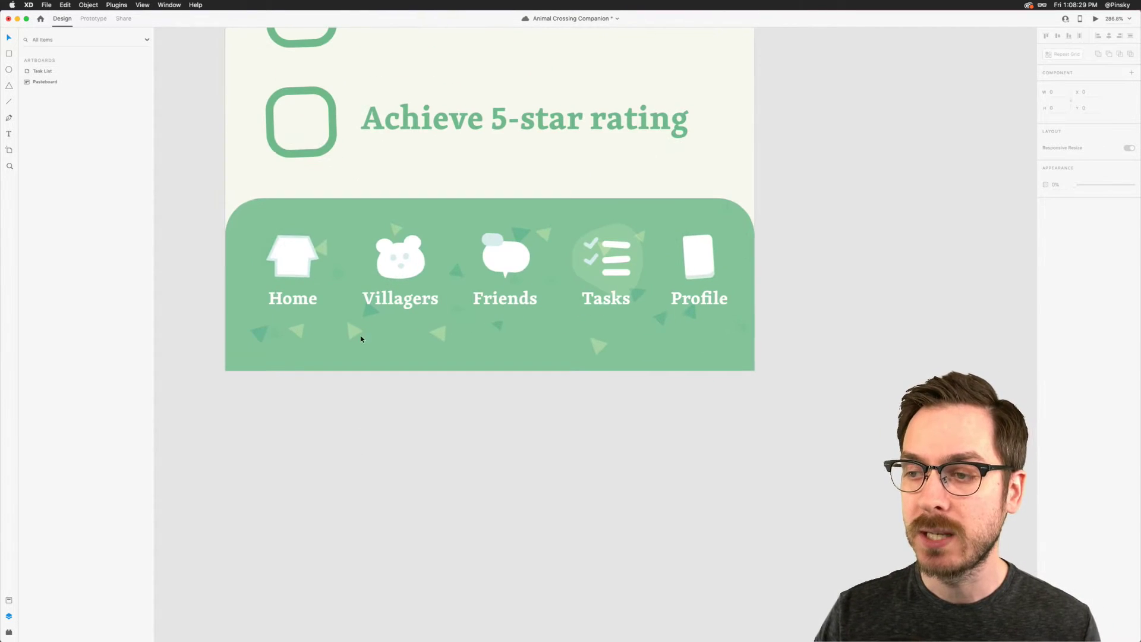
key(super+s)
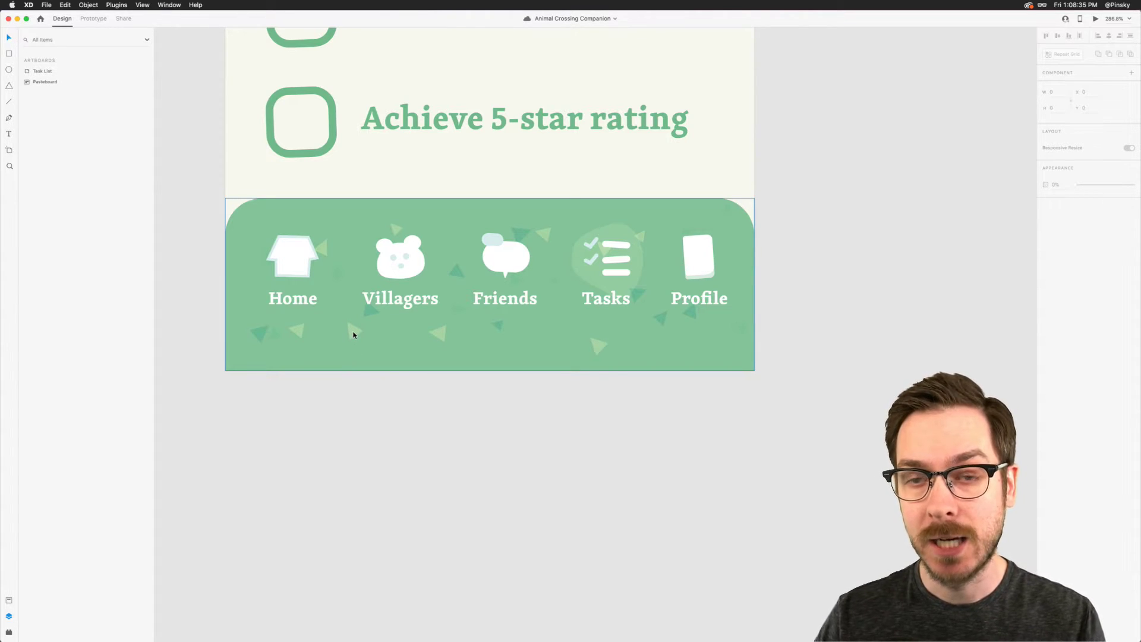
Step: Create a 414 by 896 artboard beside the Task List artboard and fill it with Task List's header green
scroll(353, 335, down, 5)
scroll(353, 335, up, 3)
scroll(353, 335, up, 1)
scroll(464, 189, right, 1)
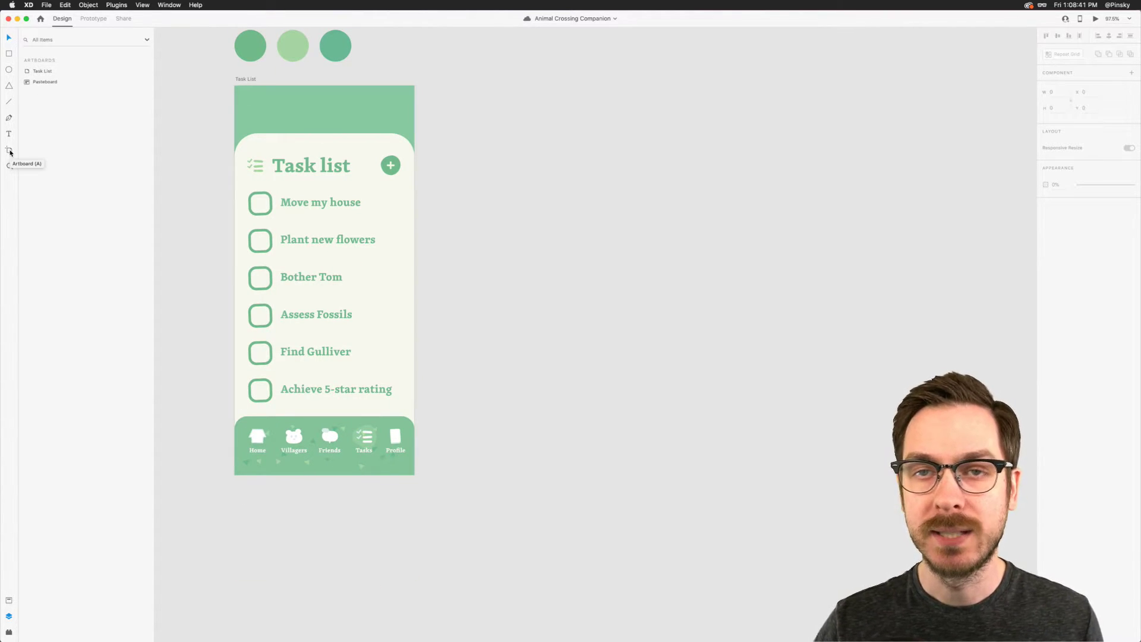
click(9, 152)
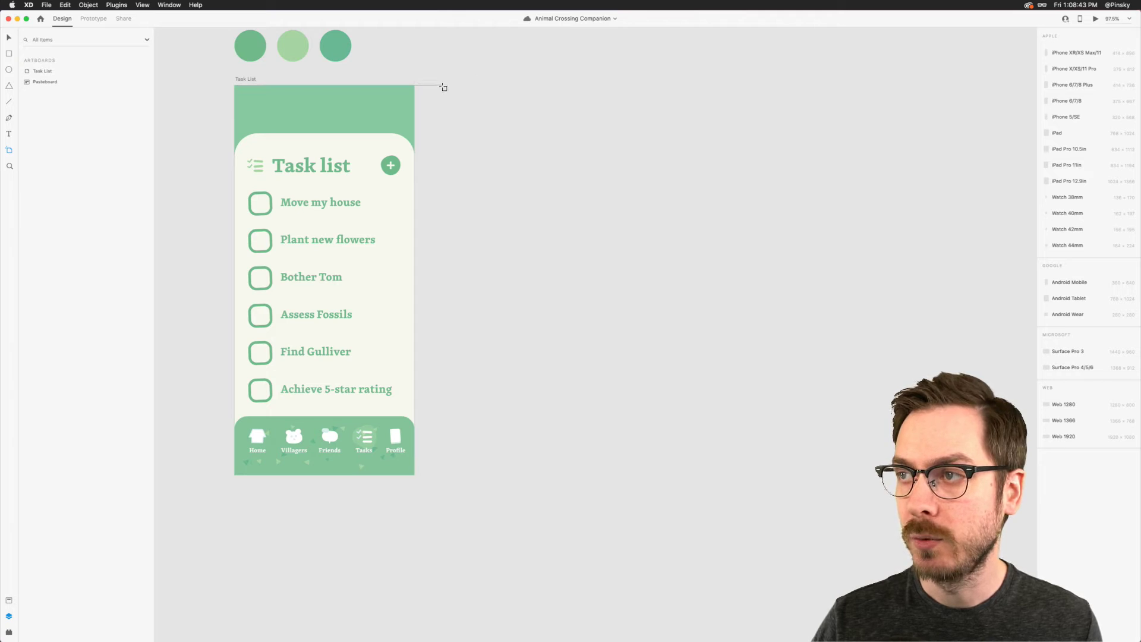
click(444, 85)
drag(608, 439, 640, 476)
drag(440, 438, 440, 538)
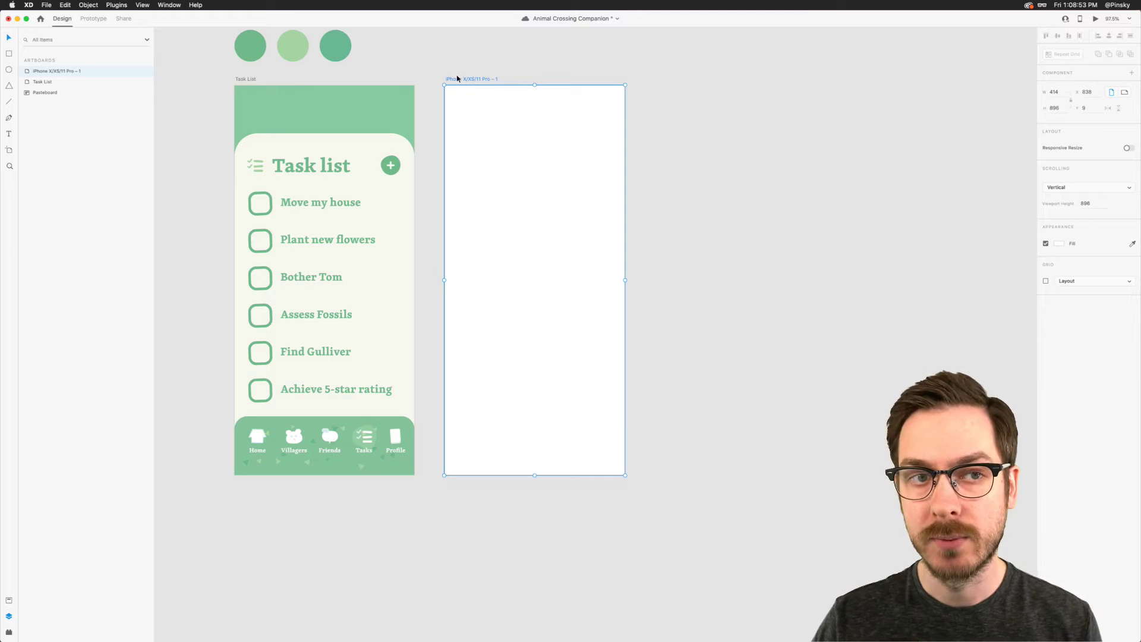
key(i)
click(366, 109)
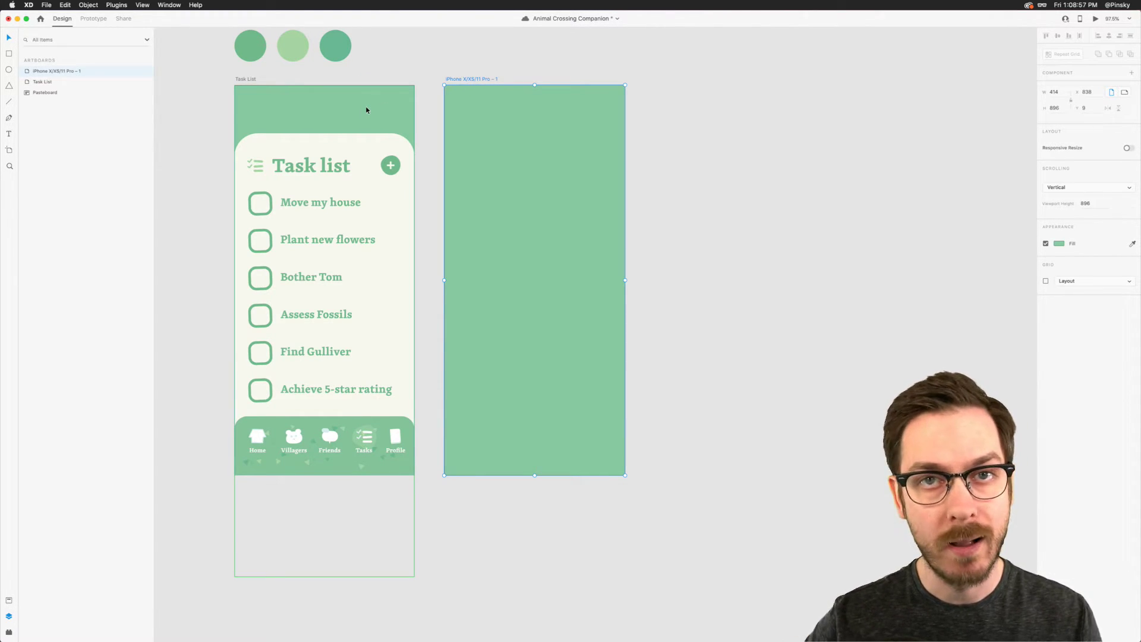
Step: Draw a triangle about 15 wide and 18 high near the new artboard's upper-left corner
scroll(276, 487, up, 5)
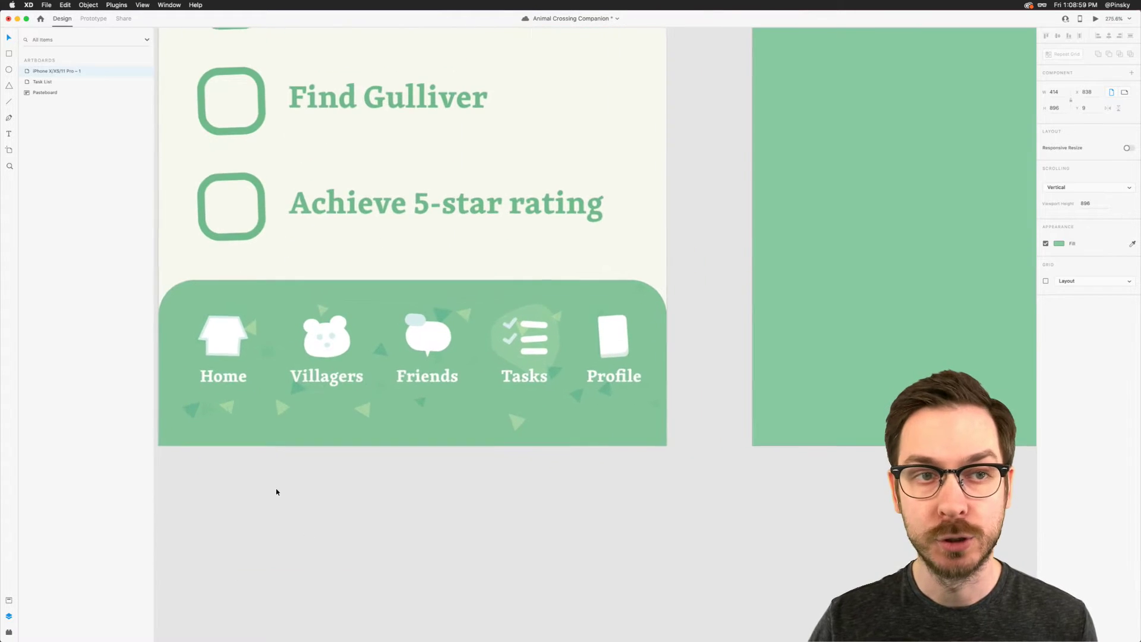
scroll(276, 488, down, 3)
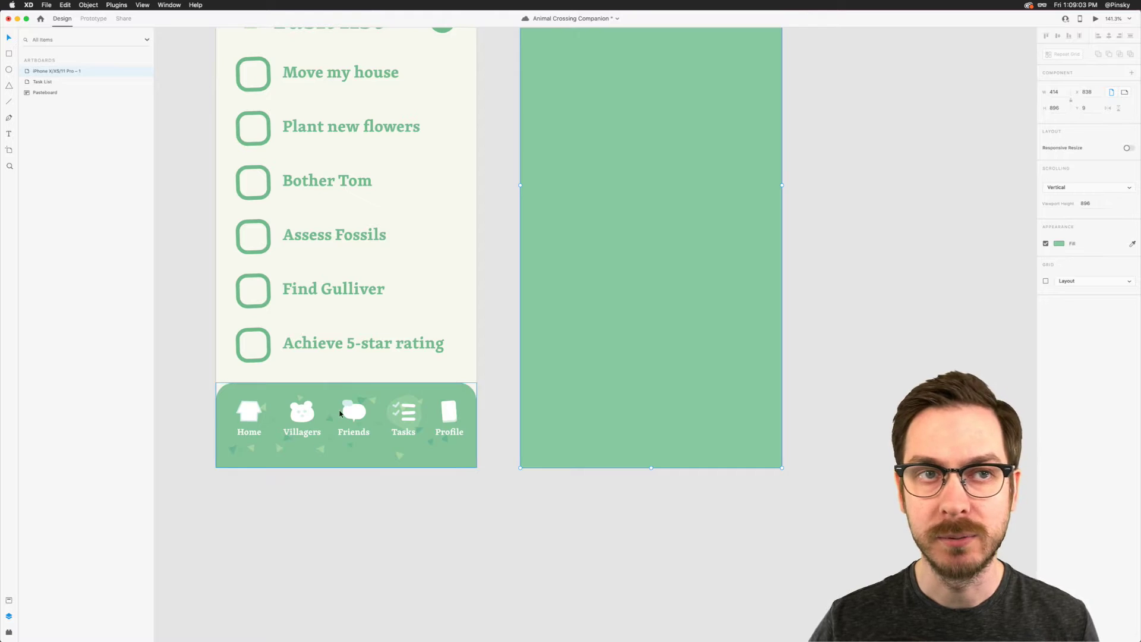
scroll(634, 184, up, 5)
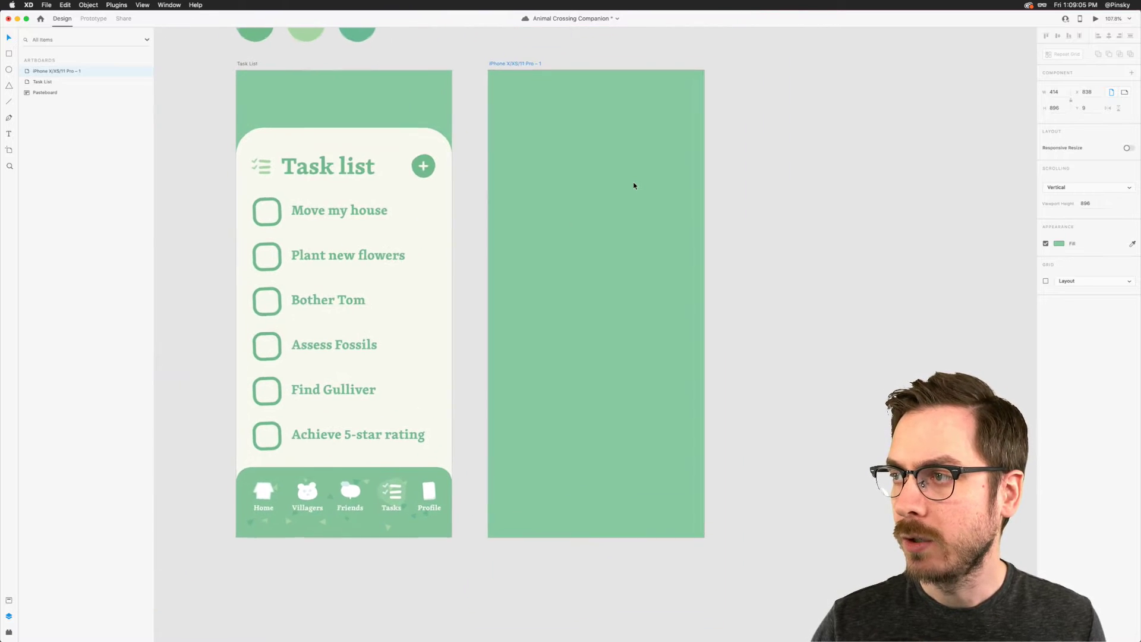
scroll(601, 113, up, 5)
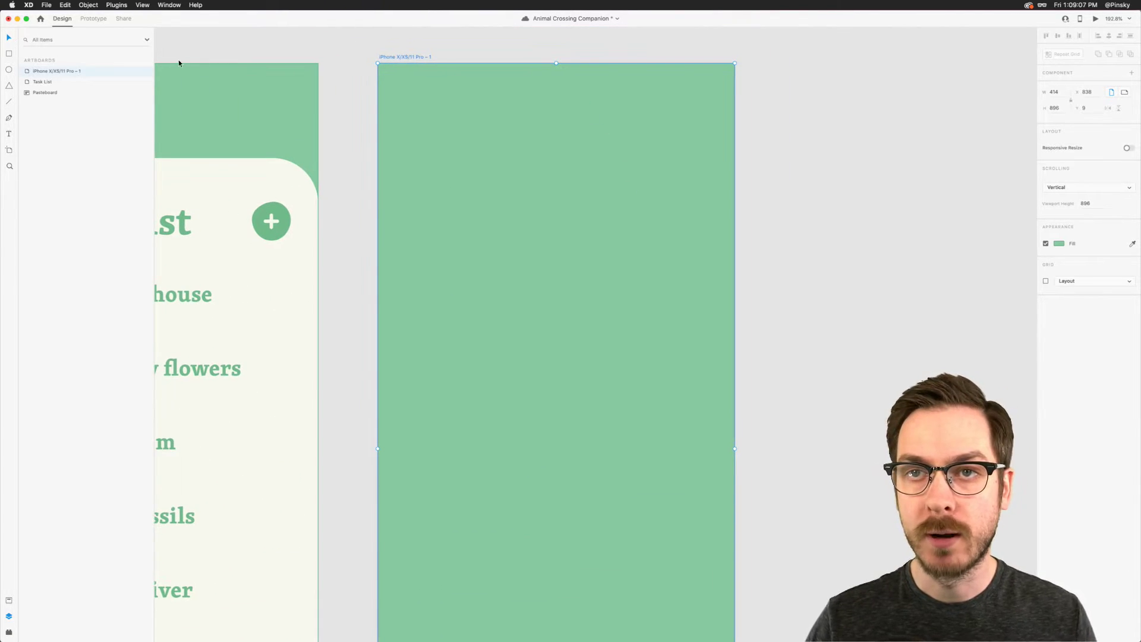
click(10, 87)
drag(406, 88, 418, 100)
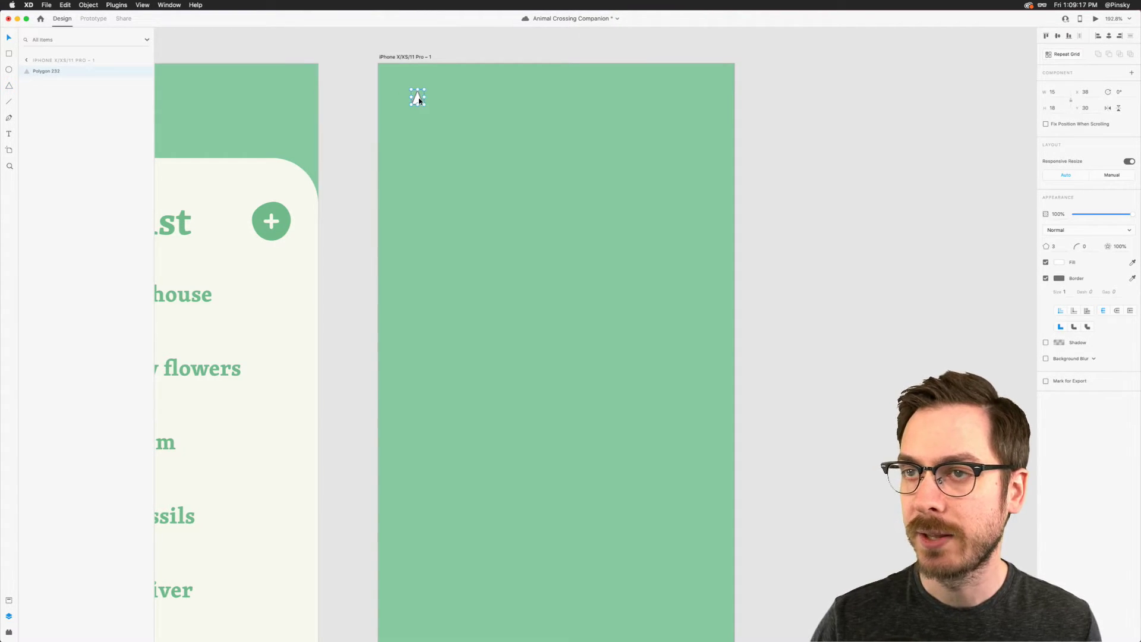
Step: Remove the triangle's border and fill it with the green of the first swatch circle above Task List
scroll(419, 102, left, 10)
scroll(419, 101, up, 5)
click(1045, 279)
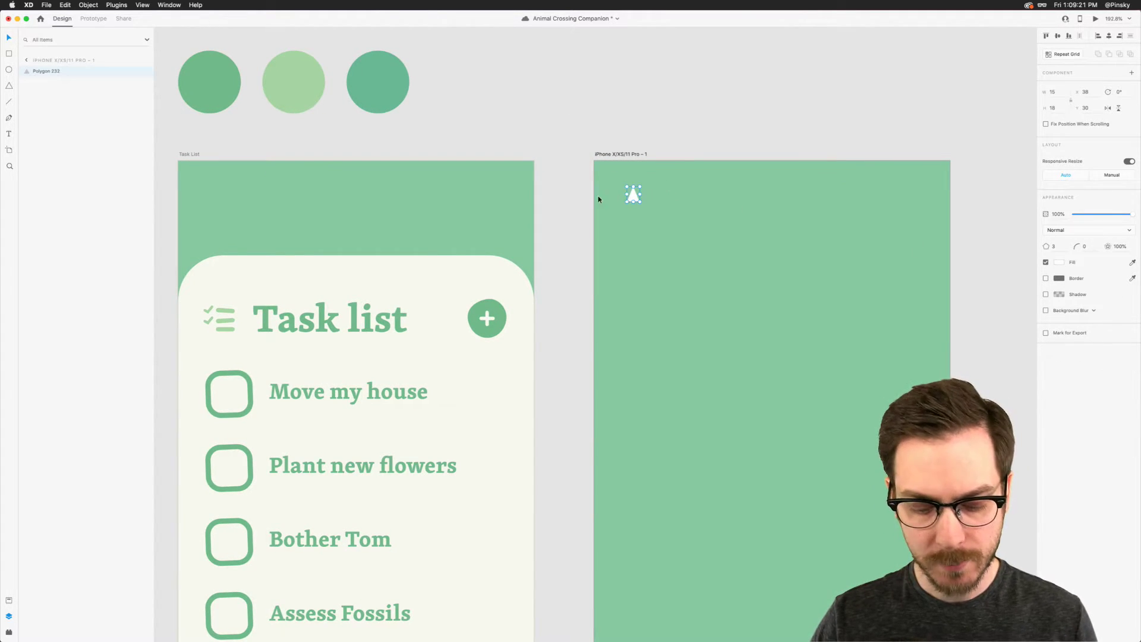
click(215, 80)
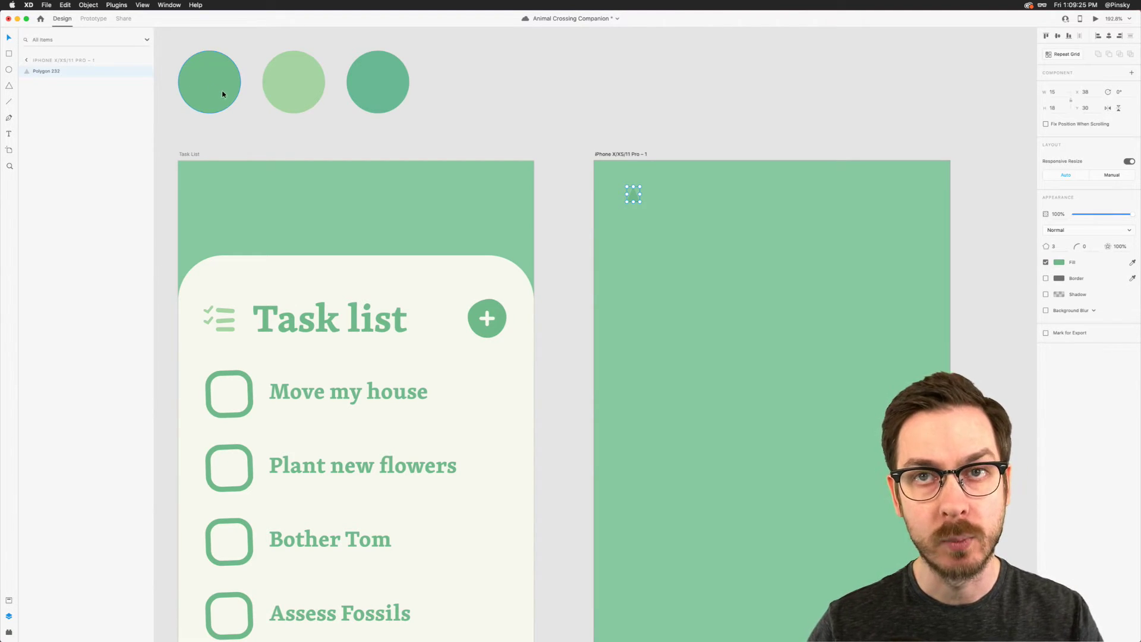
Step: Shrink the triangle to about 13 by 15 and rotate it to about -28°
drag(642, 206, 640, 198)
scroll(639, 198, right, 6)
scroll(640, 198, down, 2)
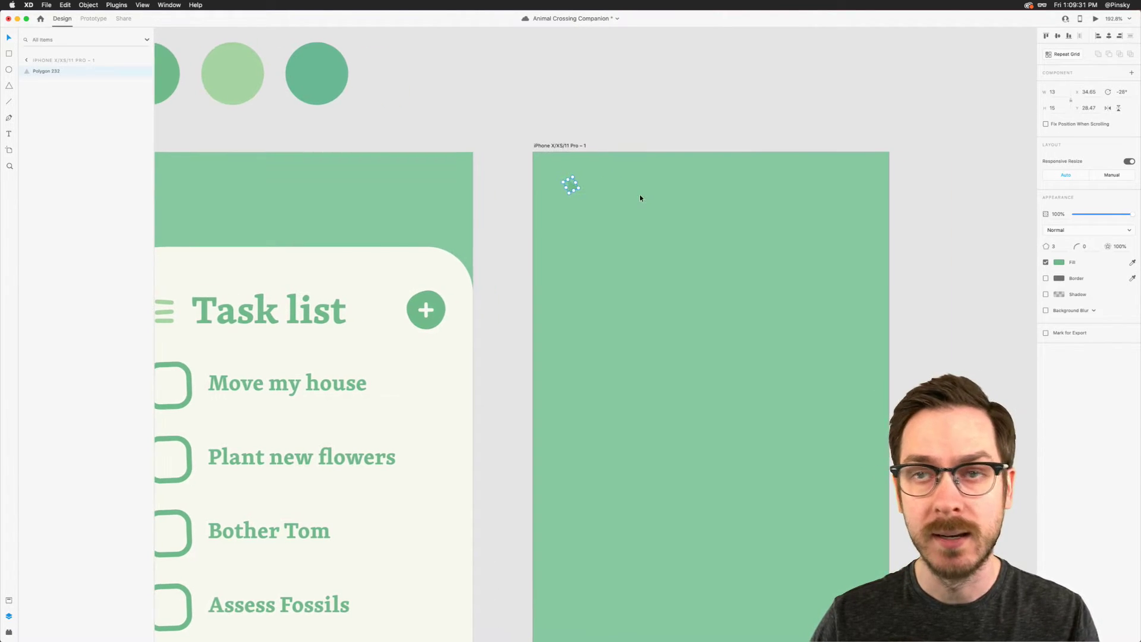
drag(450, 142, 503, 225)
click(176, 76)
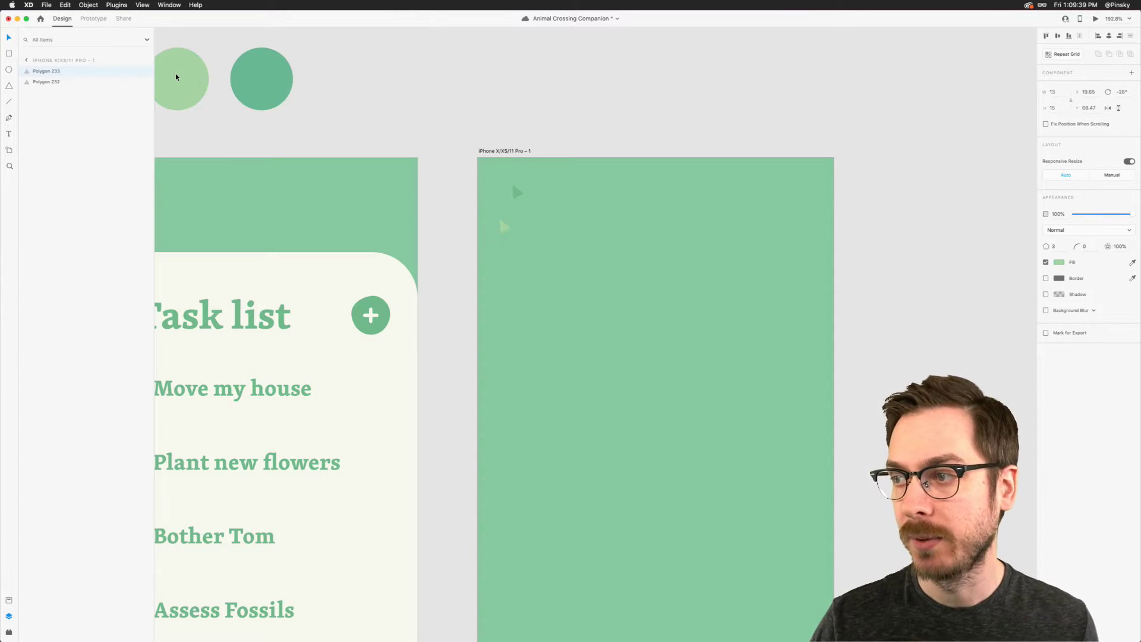
key(super+z)
key(super+z)
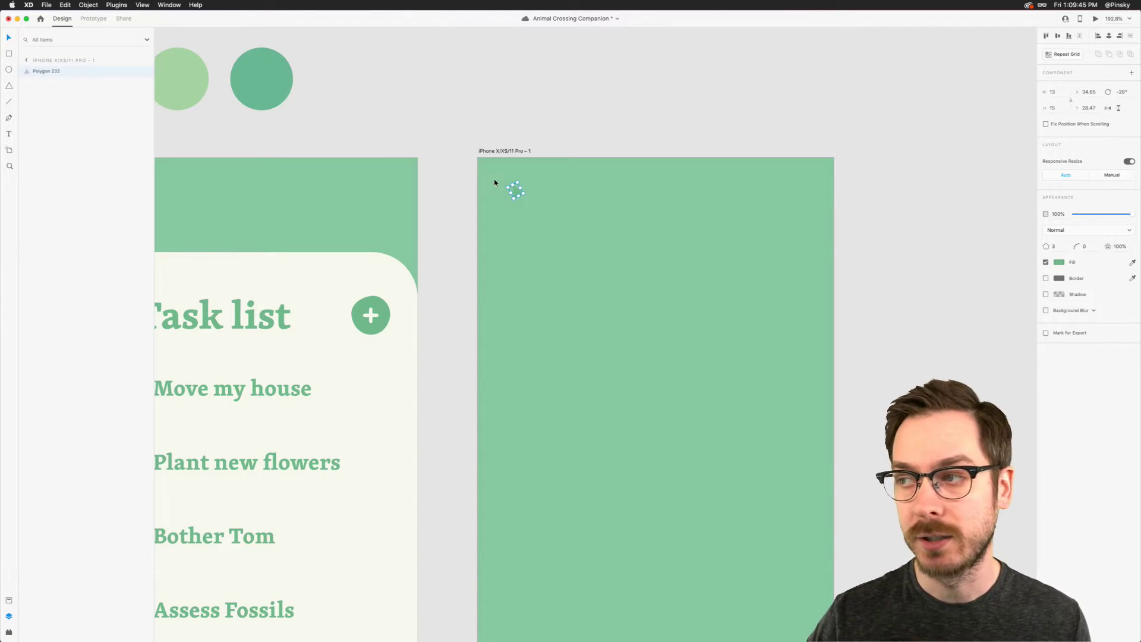
Step: Move the triangle slightly closer to the new artboard's upper-left corner and open the Confetti plugin for it
drag(515, 189, 508, 191)
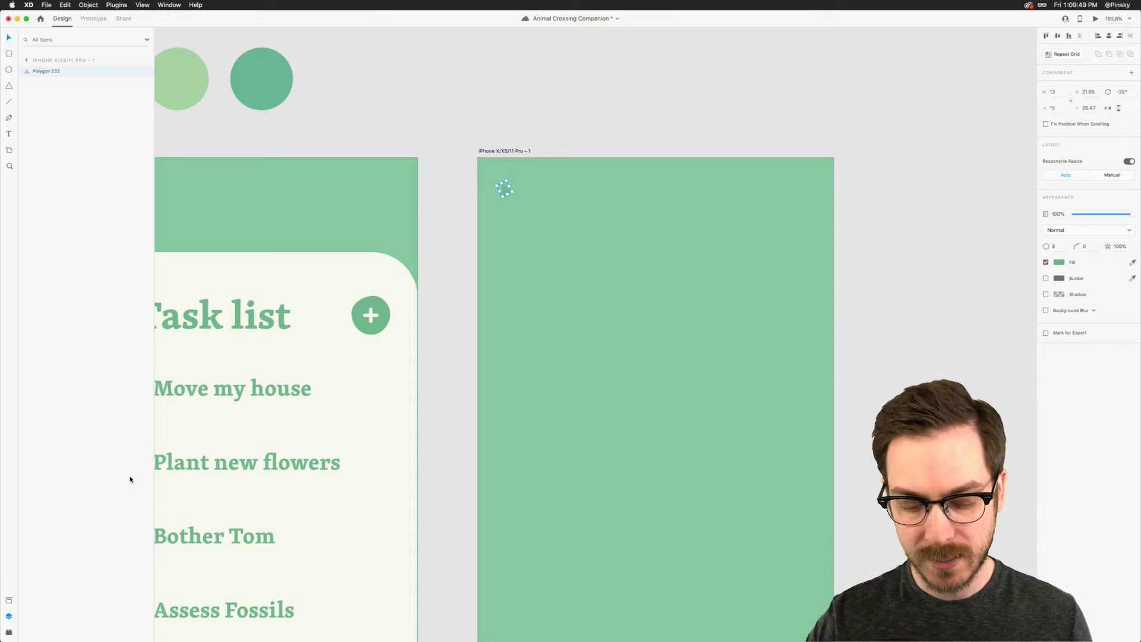
key(alt+super+y)
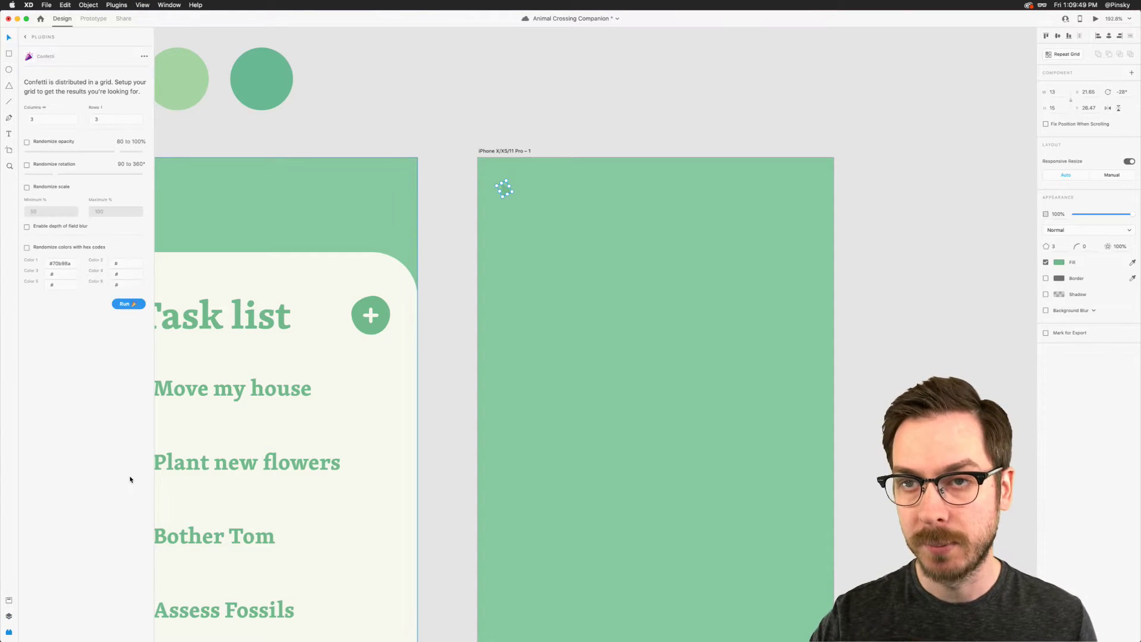
click(28, 37)
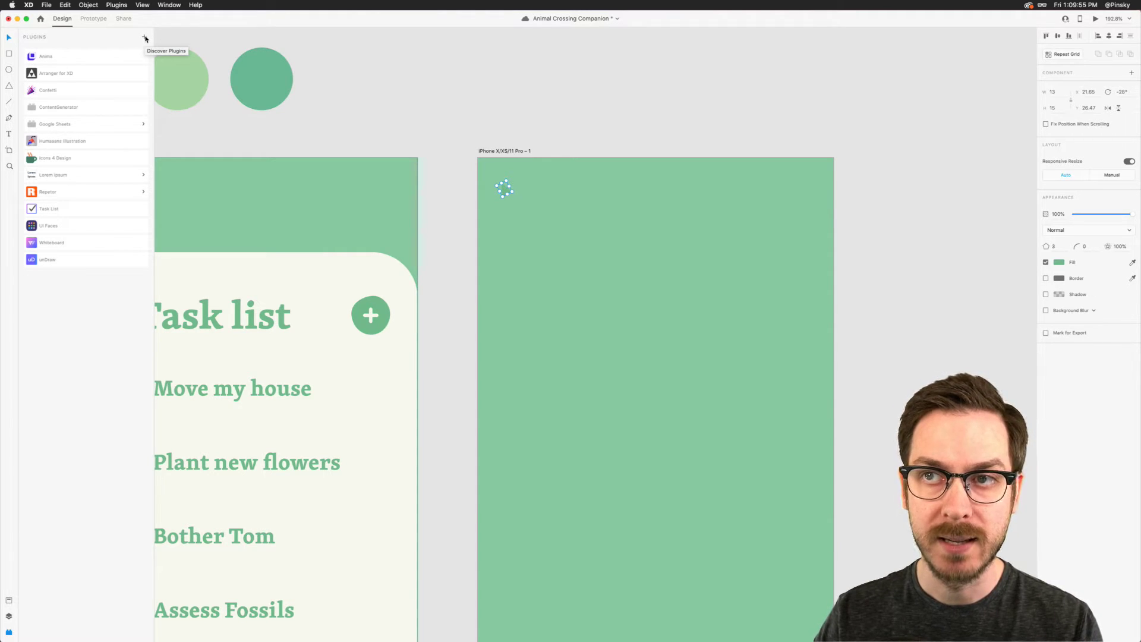
click(87, 90)
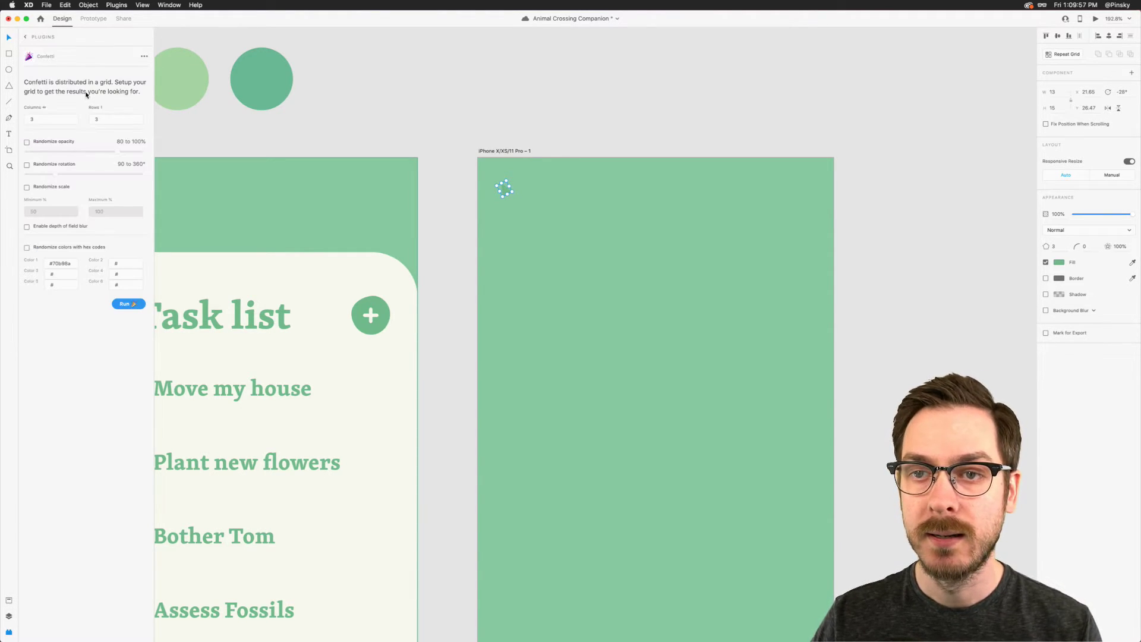
Step: Copy the hex code of the light green second swatch circle into Confetti's Color 2 as #A6D4A3
scroll(484, 166, left, 5)
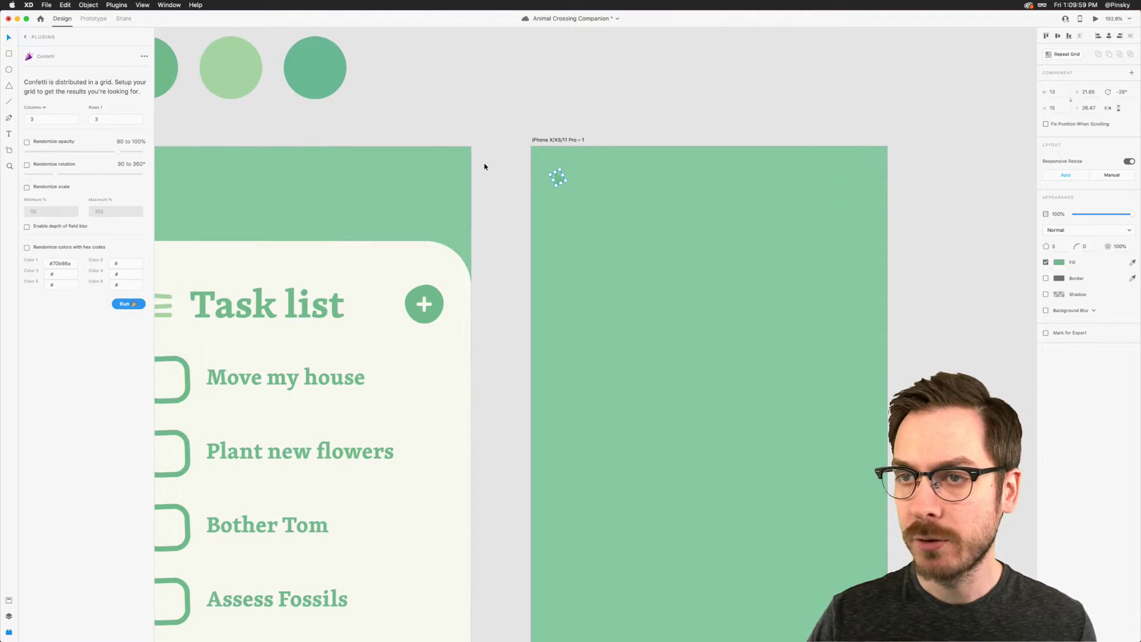
scroll(485, 166, left, 2)
scroll(485, 166, up, 1)
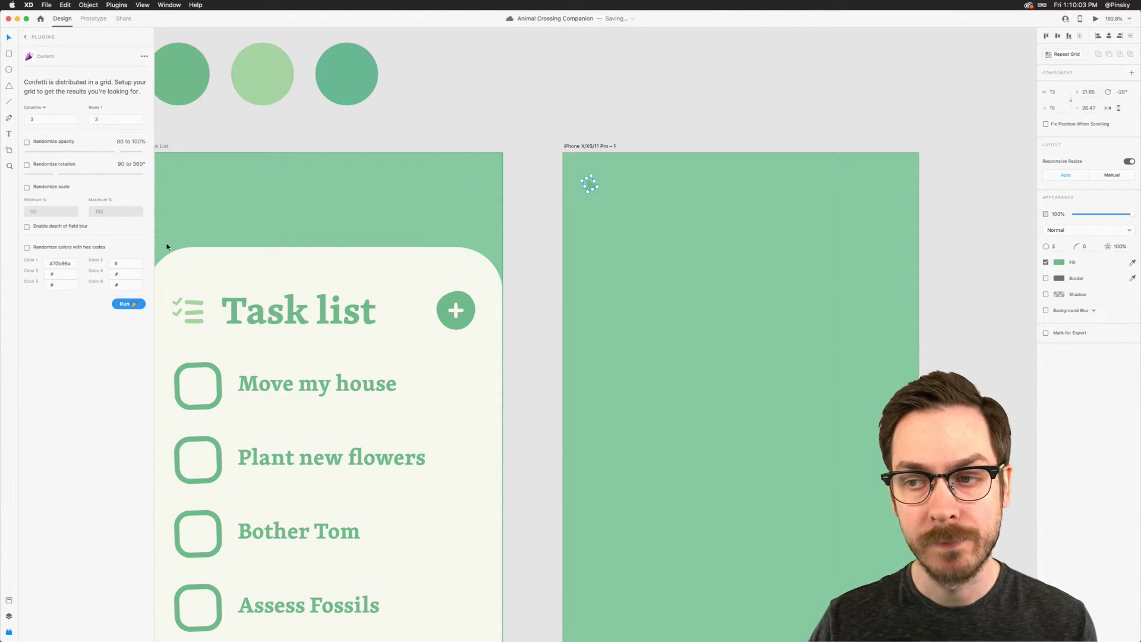
click(248, 88)
click(1061, 217)
key(super+c)
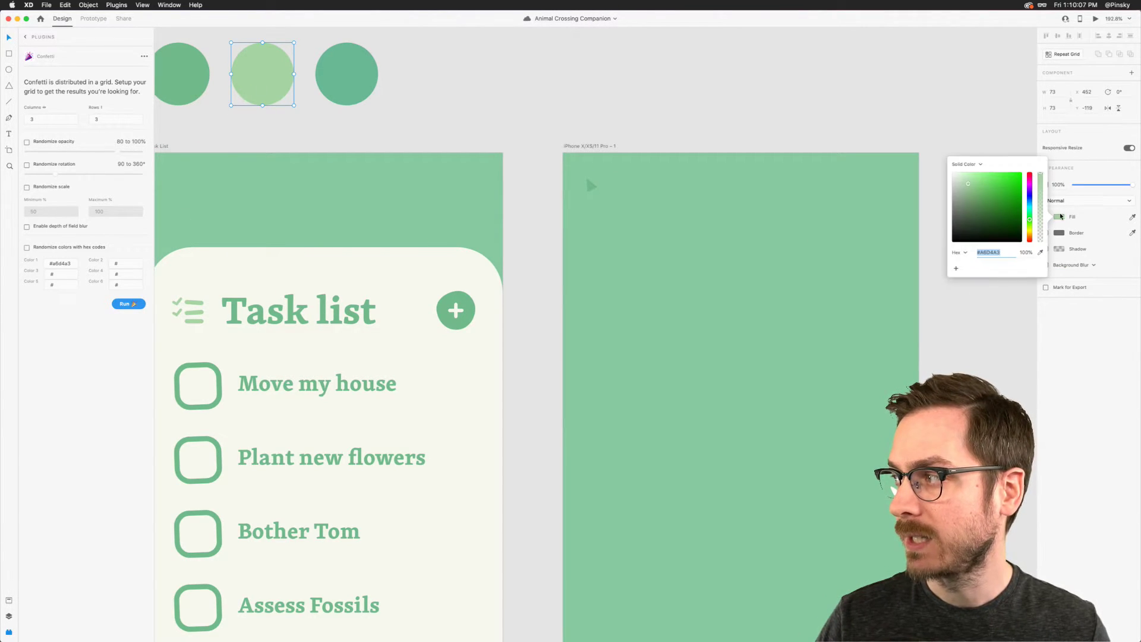
click(110, 267)
key(super+v)
key(Tab)
Step: Set Confetti's Color 3 to the third swatch circle's green, #68B893, and enable randomized colors with hex codes
click(331, 53)
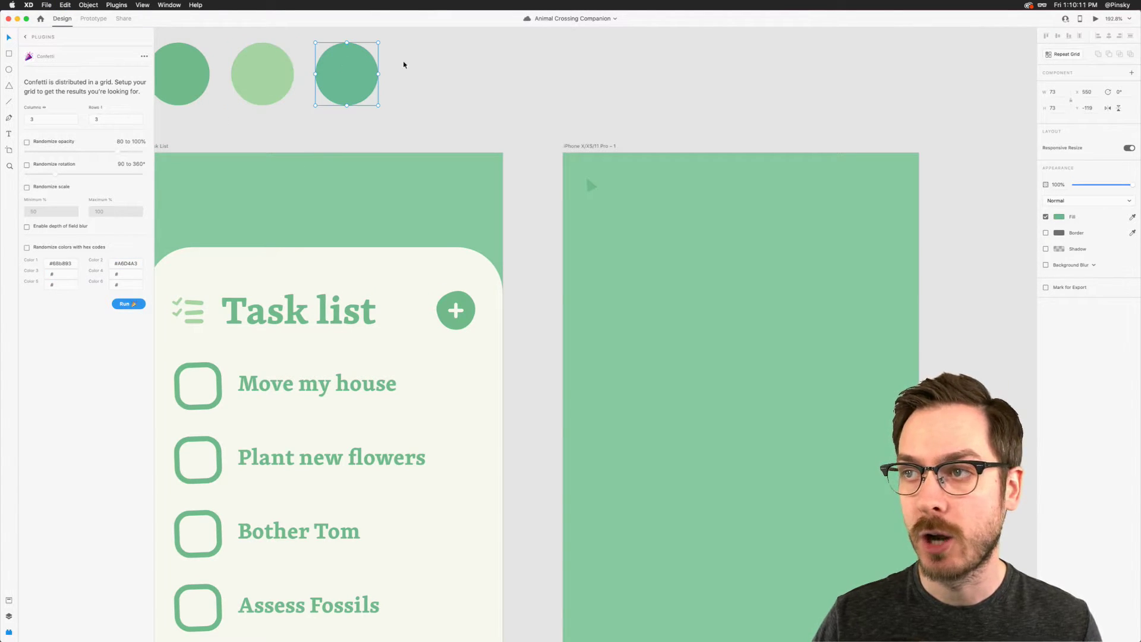
click(1058, 217)
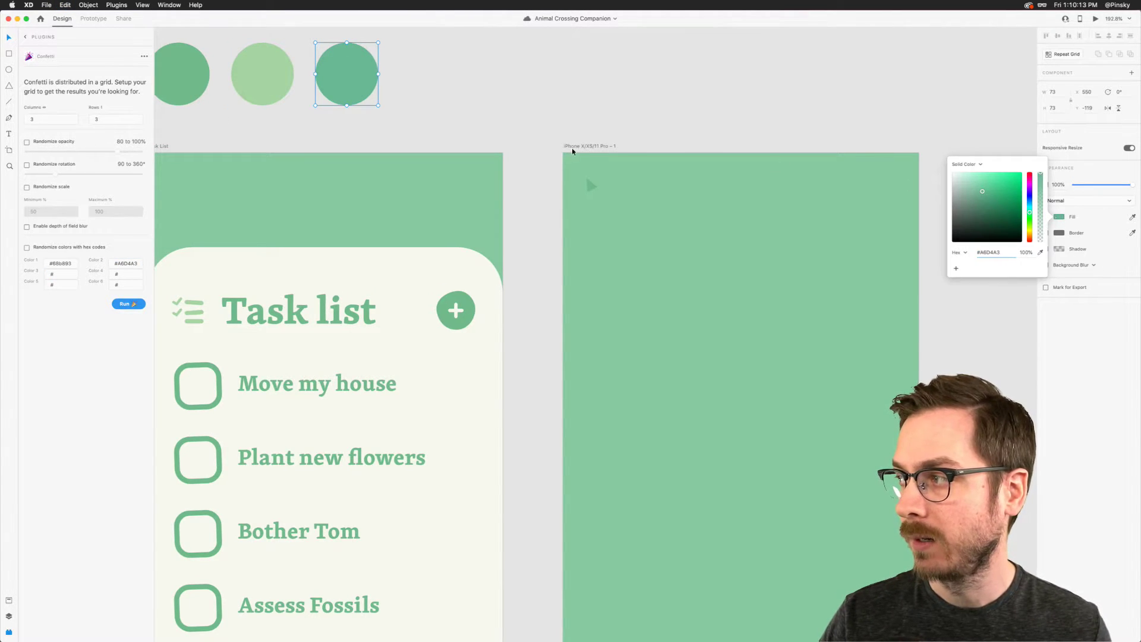
click(67, 276)
text(#68B893)
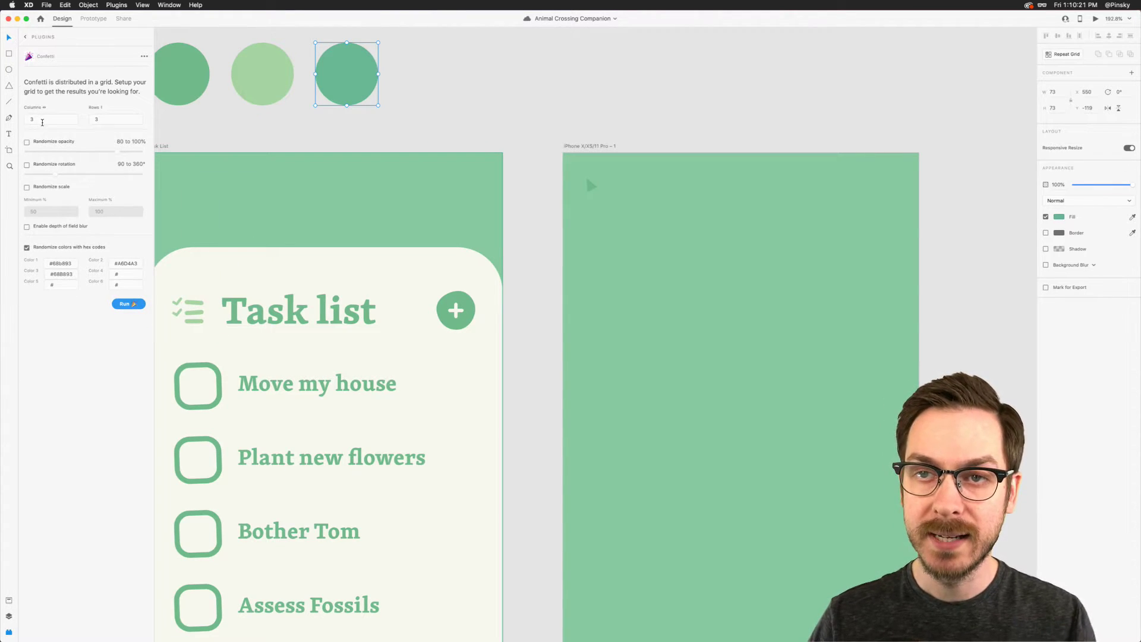
Step: Set the Confetti grid to 15 columns and 10 rows
click(42, 121)
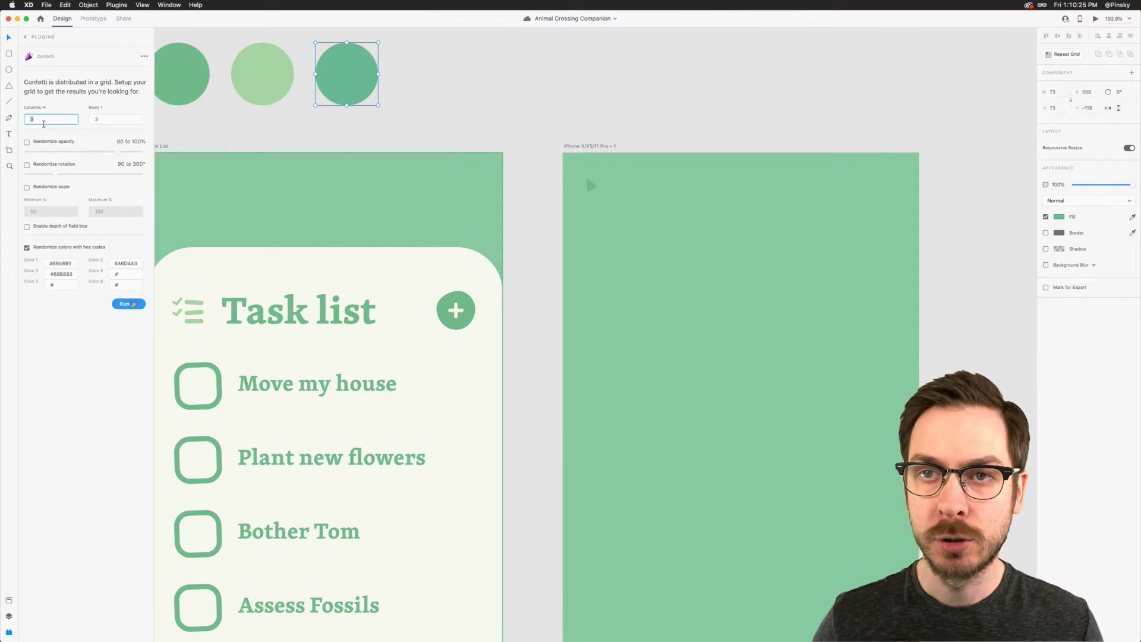
key(Tab)
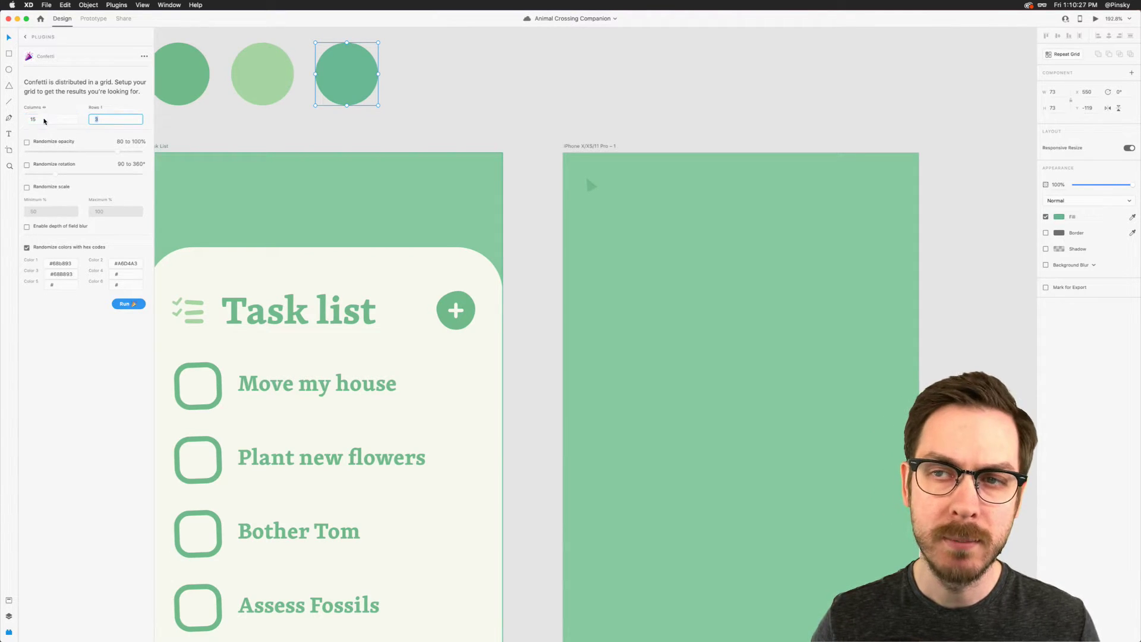
text(10)
click(57, 315)
Step: Enable randomized rotation and randomized scale in Confetti, with a minimum scale of 20%
click(27, 166)
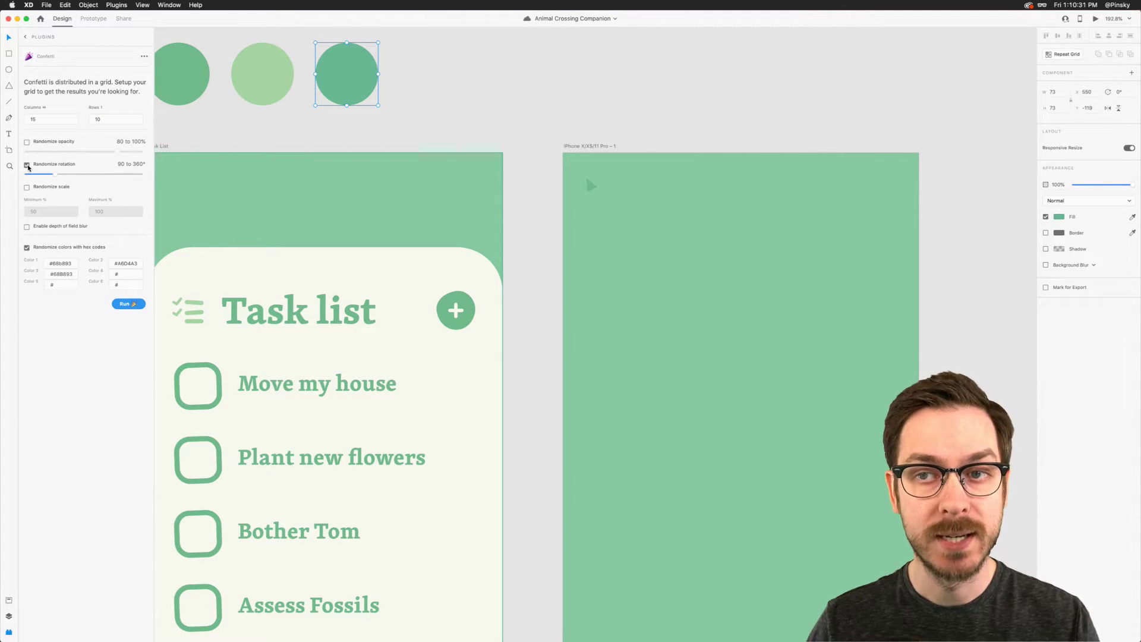
click(27, 188)
drag(57, 211, 19, 214)
text(20)
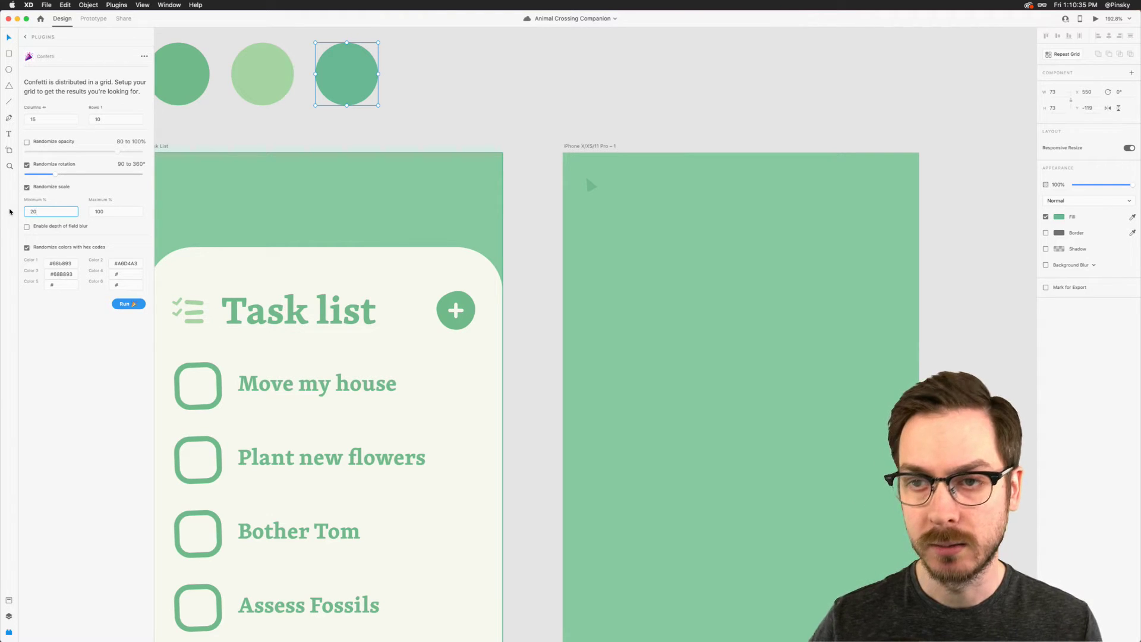
key(Tab)
Step: Run Confetti on the small triangle to scatter varied copies across the new artboard
scroll(648, 242, right, 5)
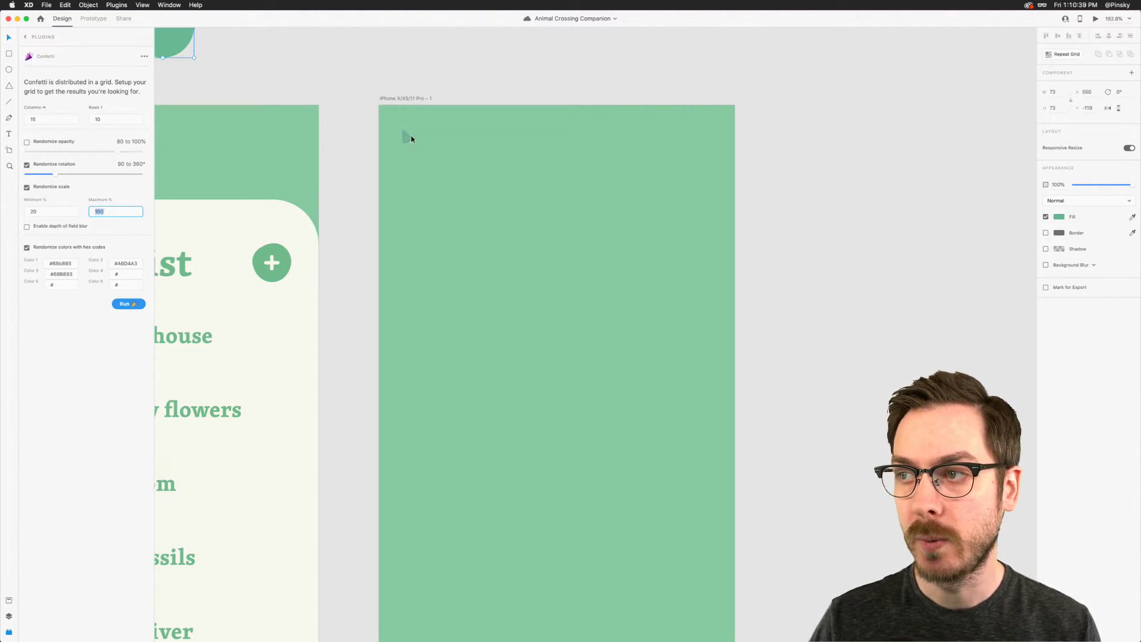
click(409, 135)
click(127, 304)
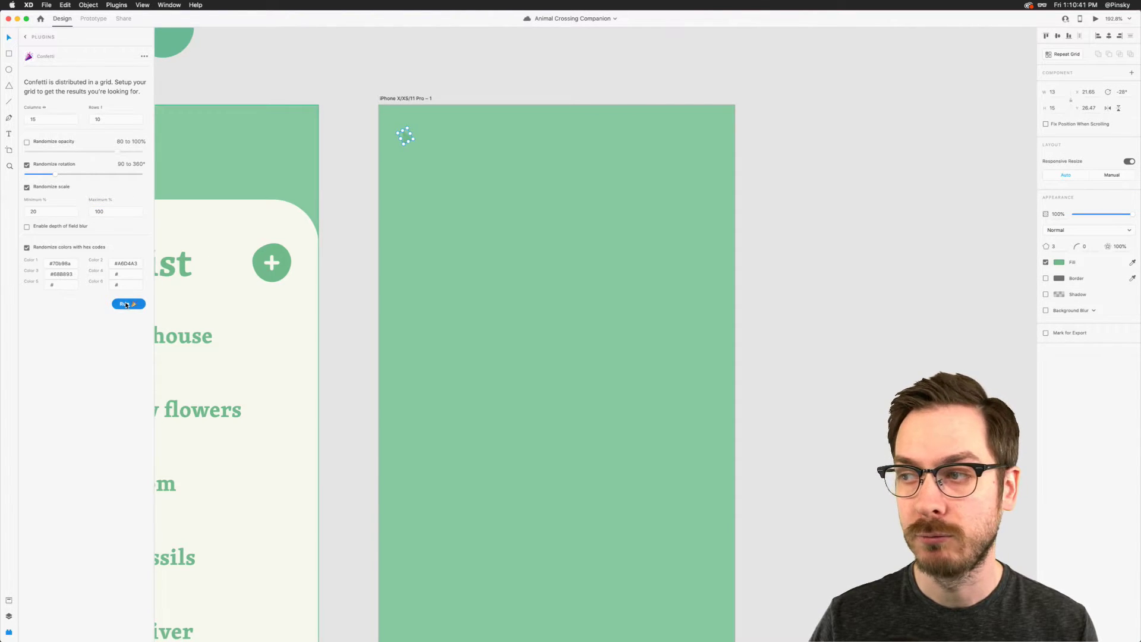
key(super+0)
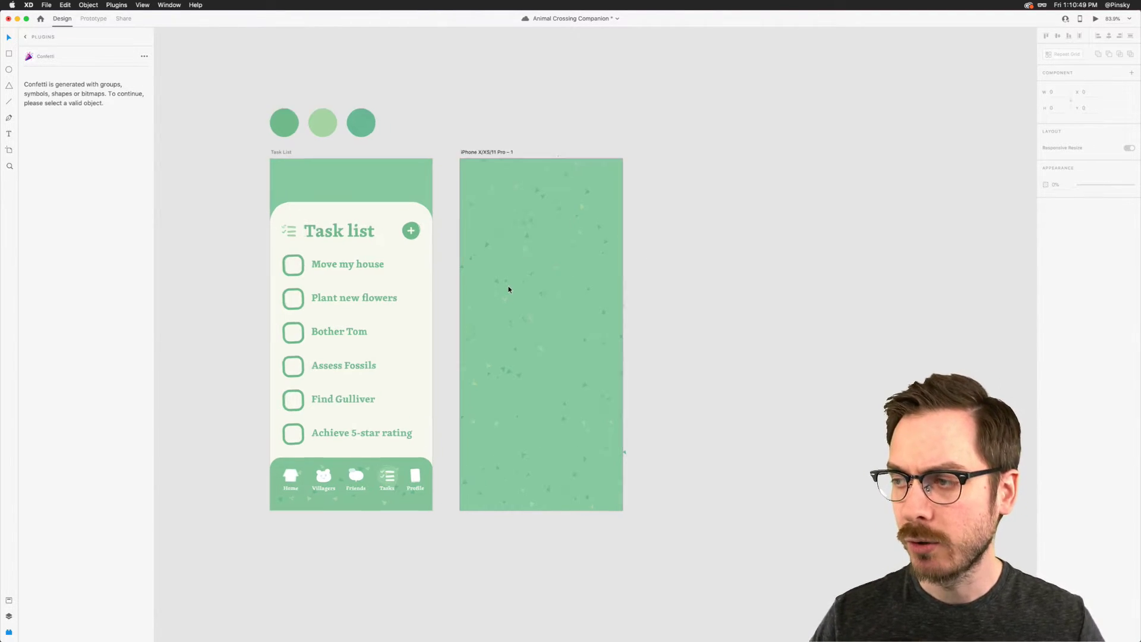
scroll(509, 290, up, 5)
drag(475, 267, 476, 216)
scroll(476, 215, down, 5)
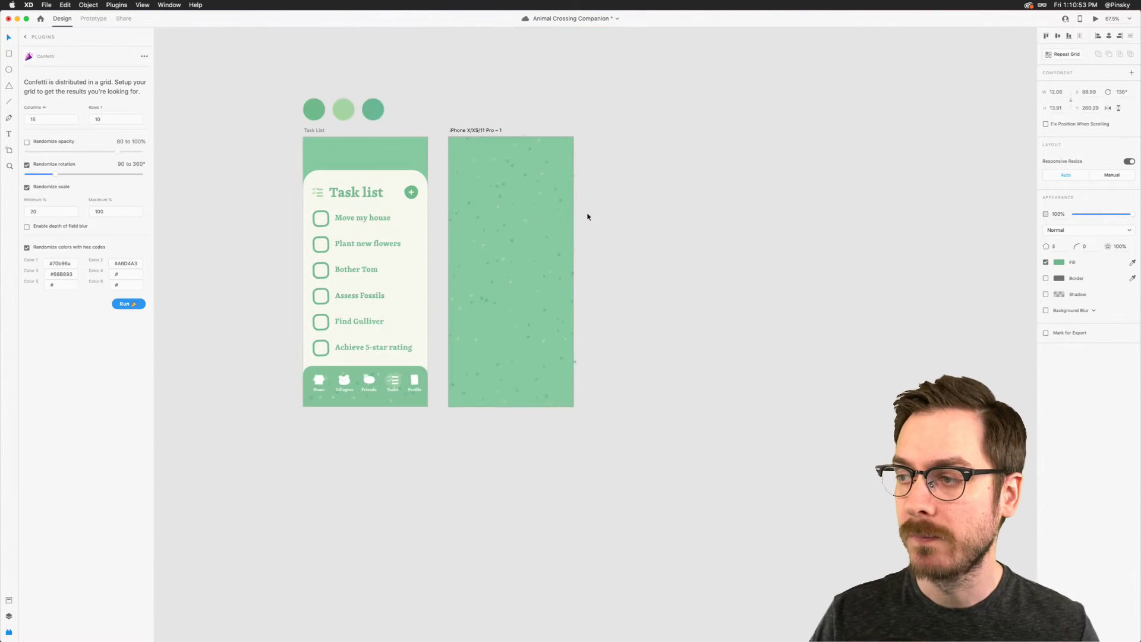
click(681, 242)
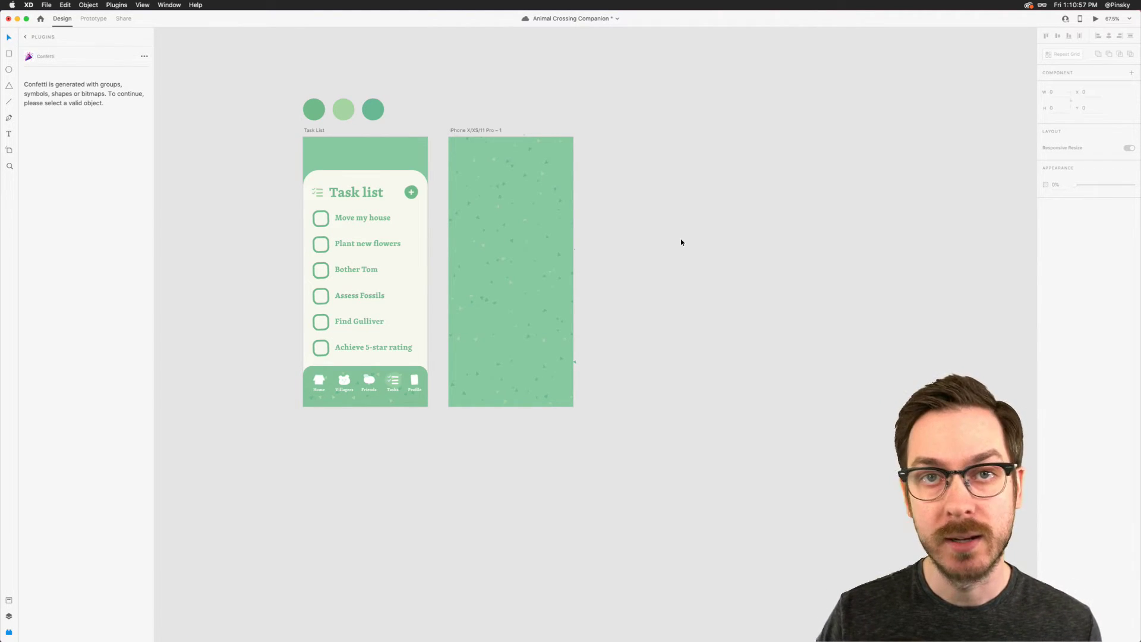
Step: Delete the triangle-patterned artboard beside Task List together with the triangles left outside it
click(475, 131)
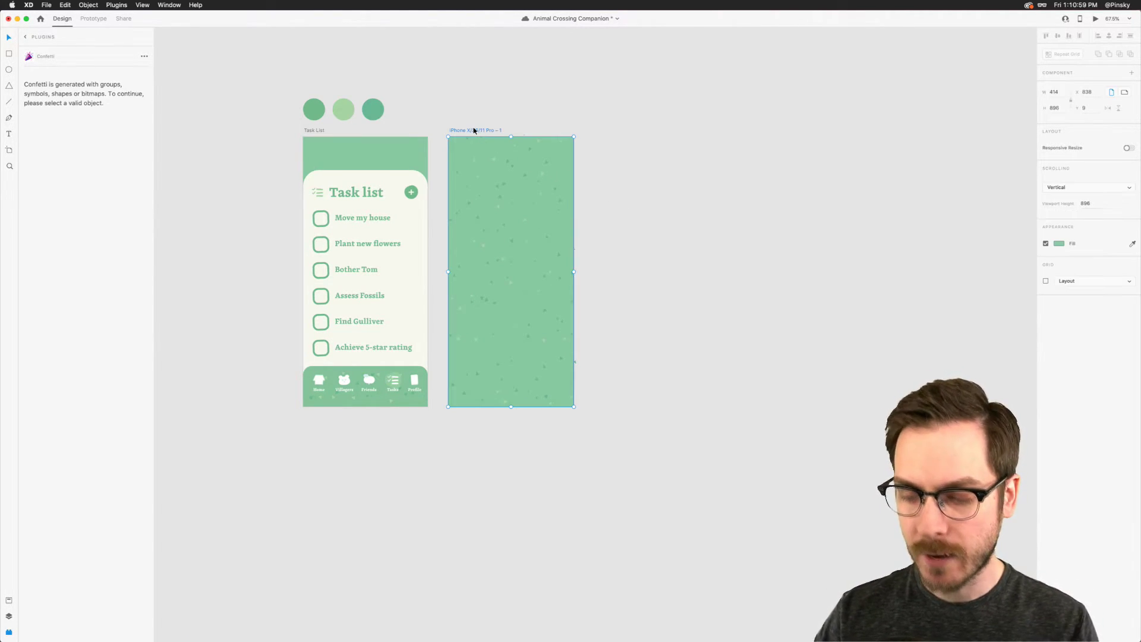
key(Delete)
drag(490, 122, 629, 378)
click(633, 415)
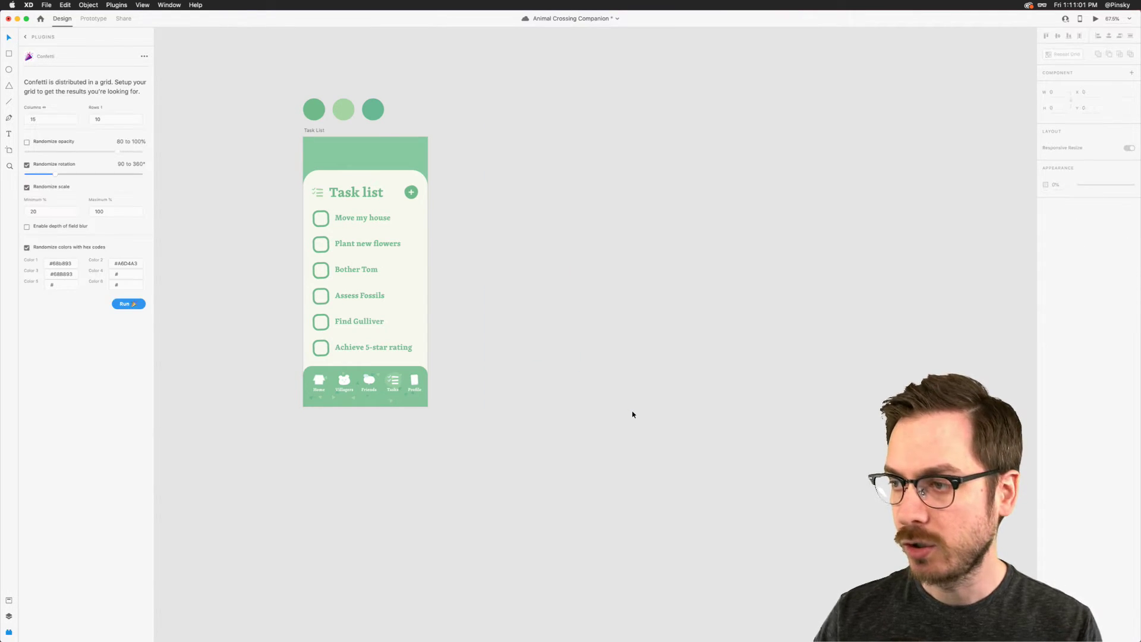
scroll(481, 257, left, 3)
scroll(408, 359, up, 3)
scroll(407, 359, up, 3)
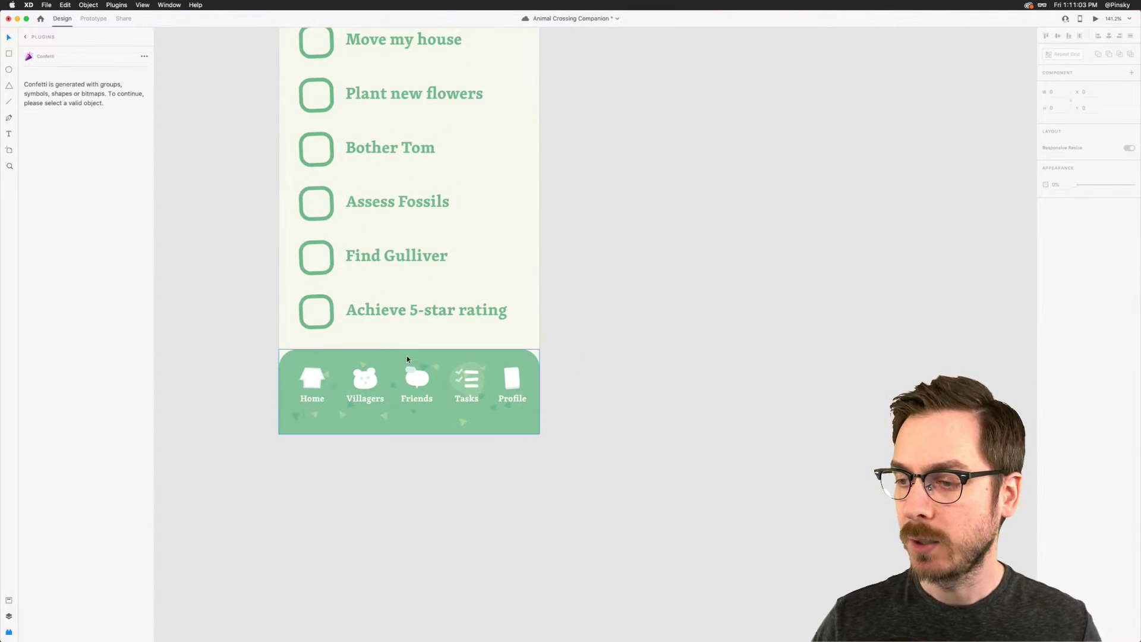
scroll(426, 360, down, 3)
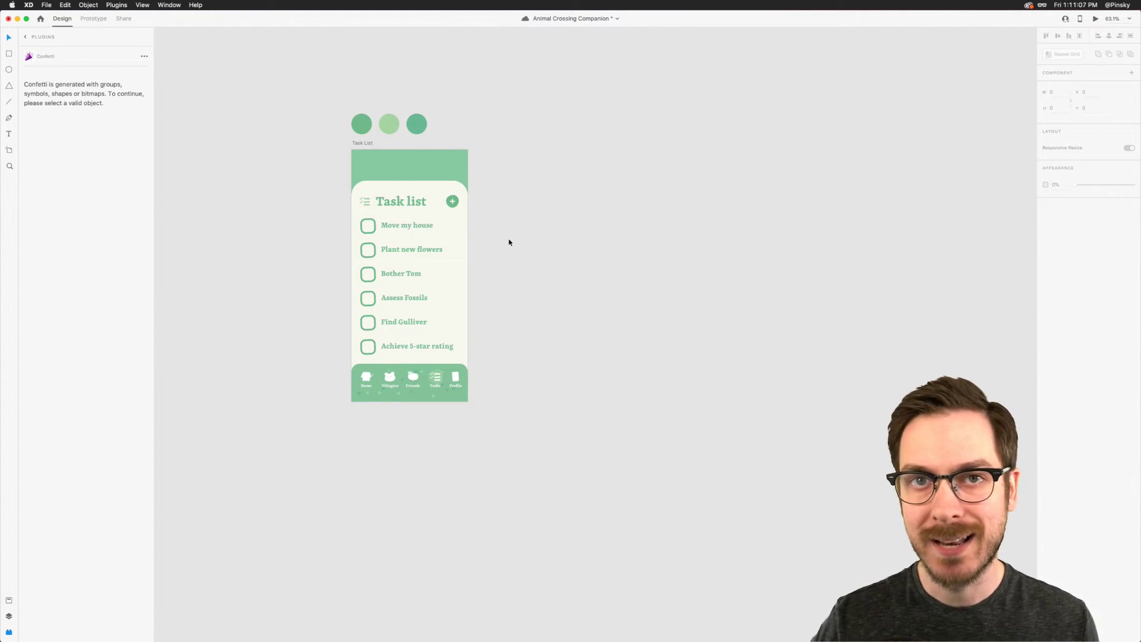
Step: Undo the deletion of the patterned artboard and its leftover triangles
key(super+z)
key(super+z)
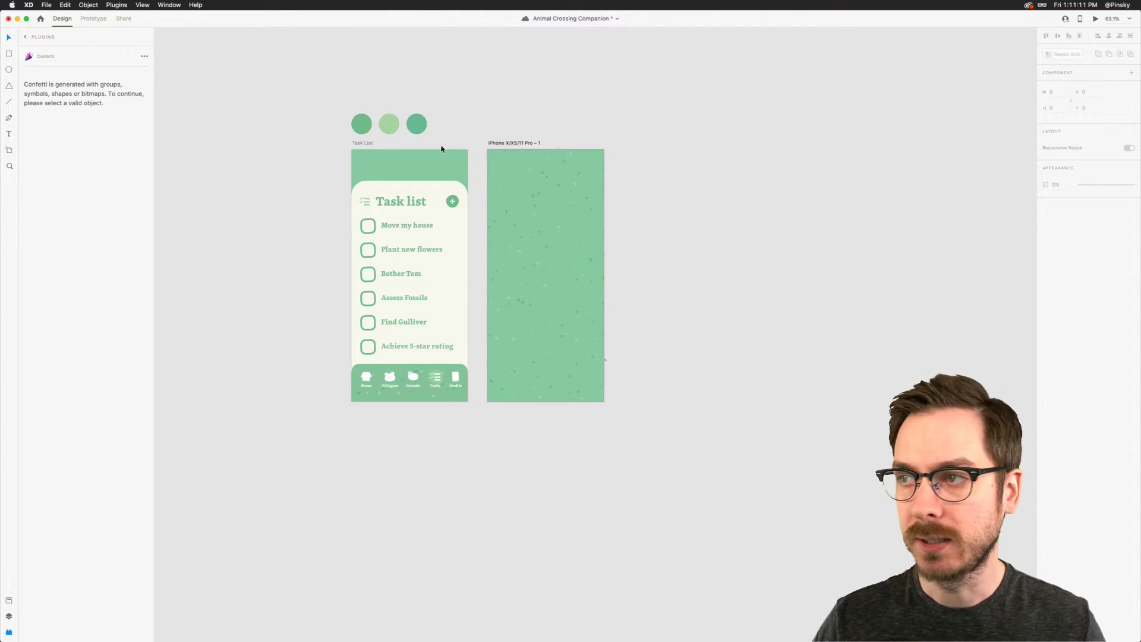
Step: Select the scattered triangles across the new artboard and group them
key(super+y)
drag(496, 150, 603, 397)
key(super+g)
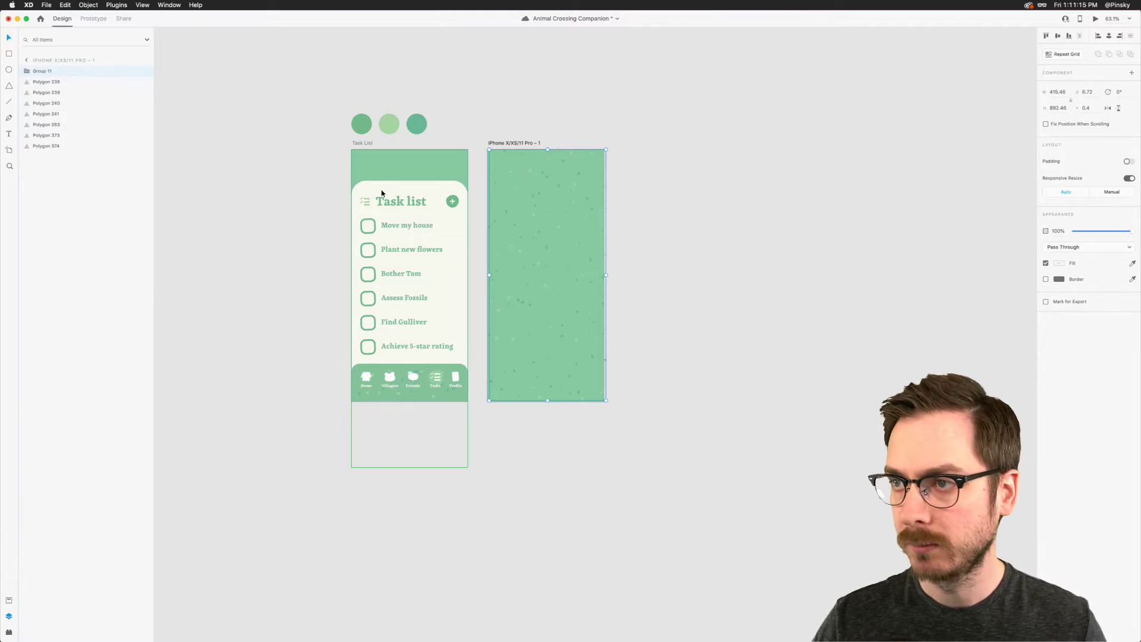
click(384, 159)
text(#68B893)
key(super+z)
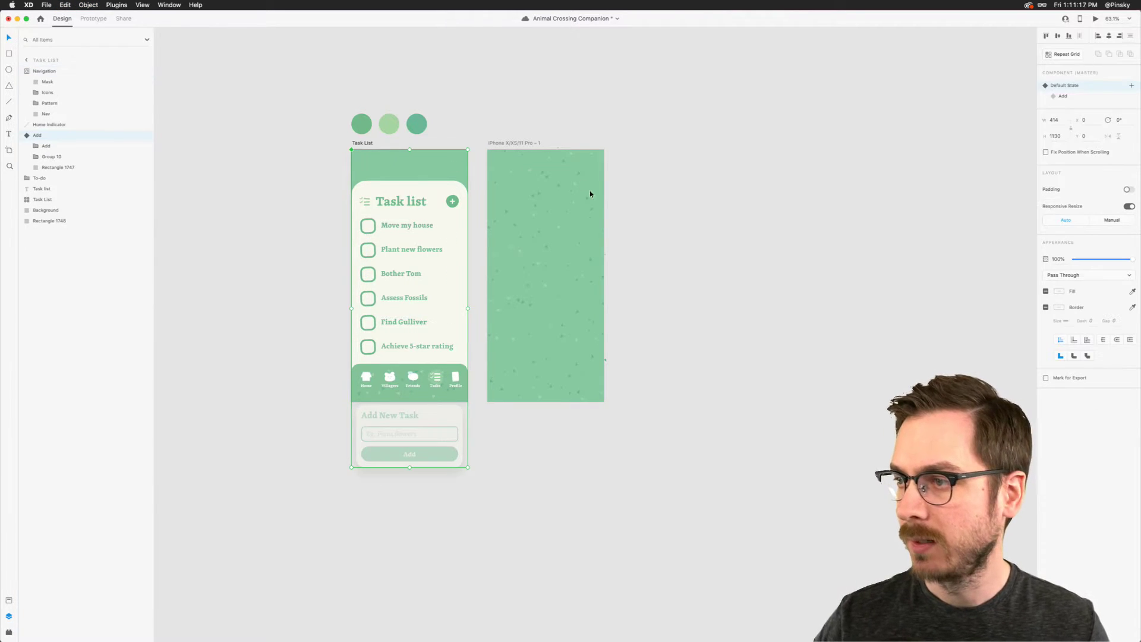
Step: Copy the triangle group into the Task List artboard and stack it between the Background and the bottommost rectangle
click(509, 189)
click(43, 70)
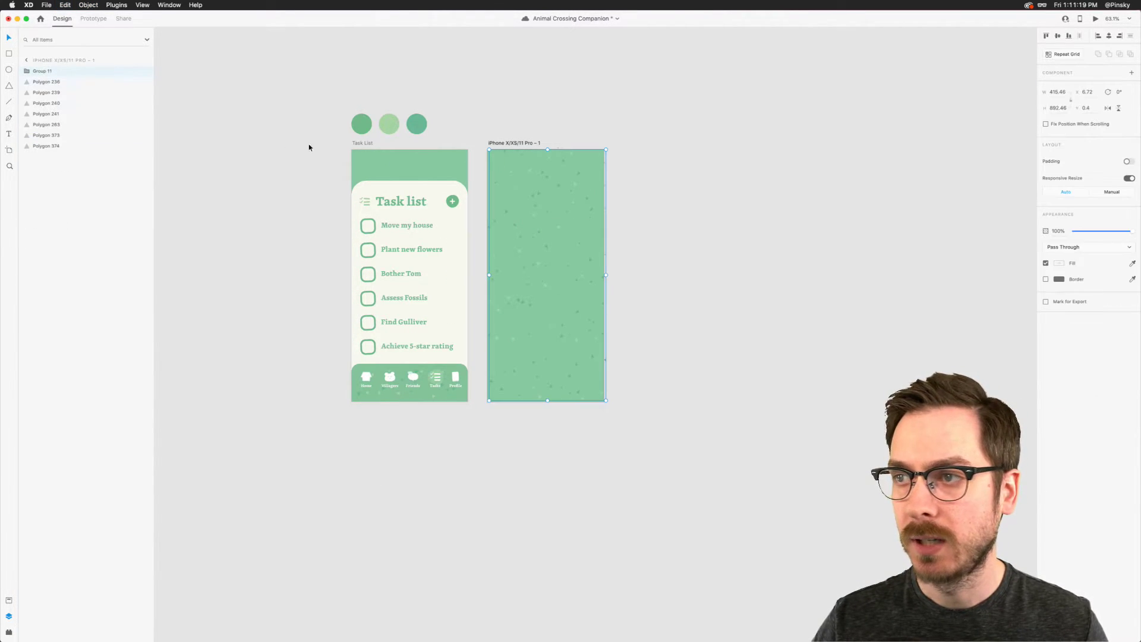
key(super+c)
click(377, 156)
key(super+v)
key(super+shift+[)
key(super+])
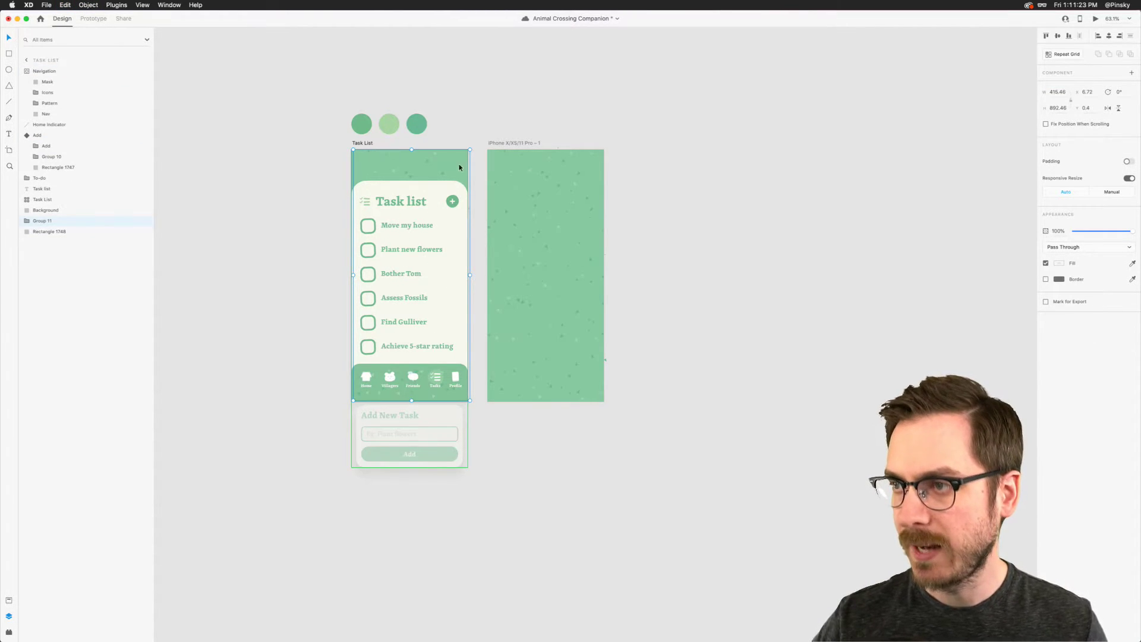
key(Escape)
Step: Delete the extra patterned artboard beside Task List
click(497, 143)
key(Delete)
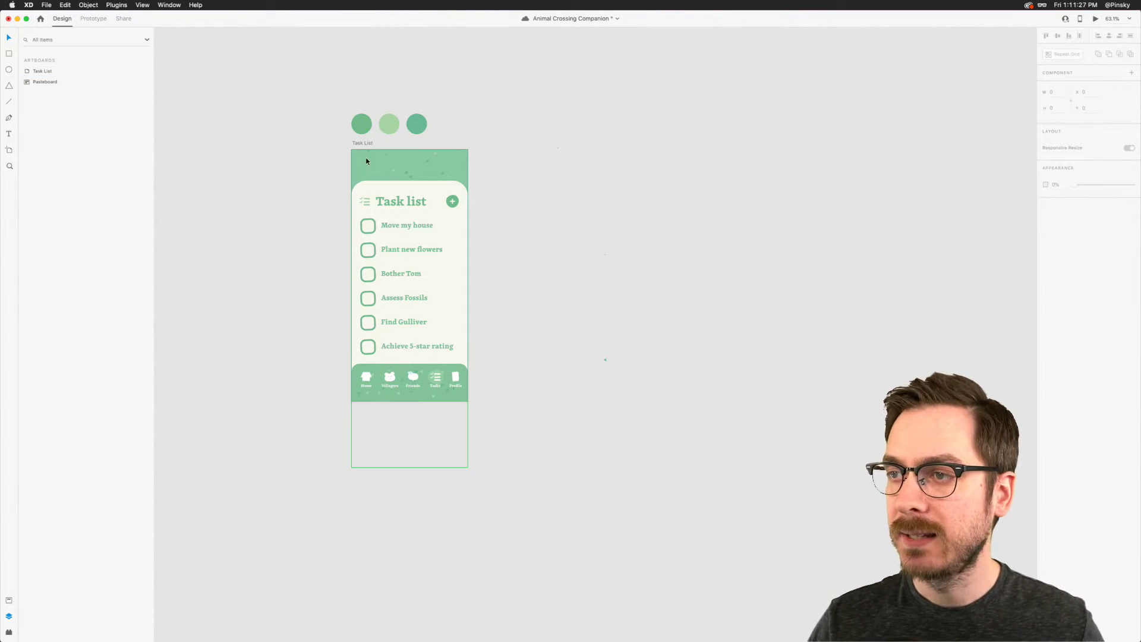
scroll(375, 145, up, 5)
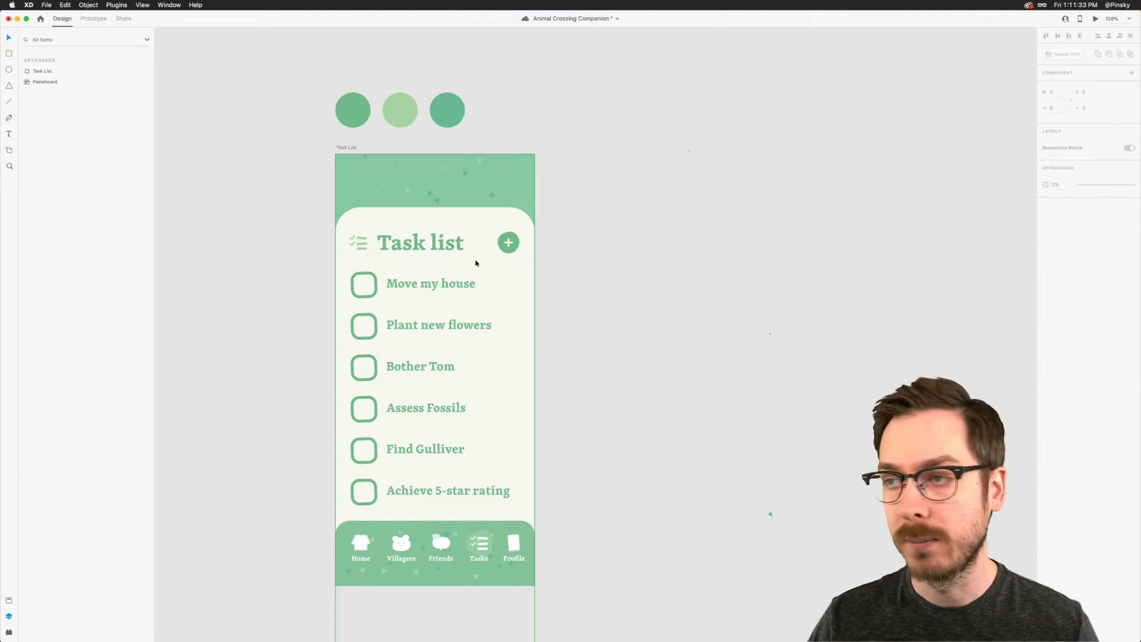
click(344, 148)
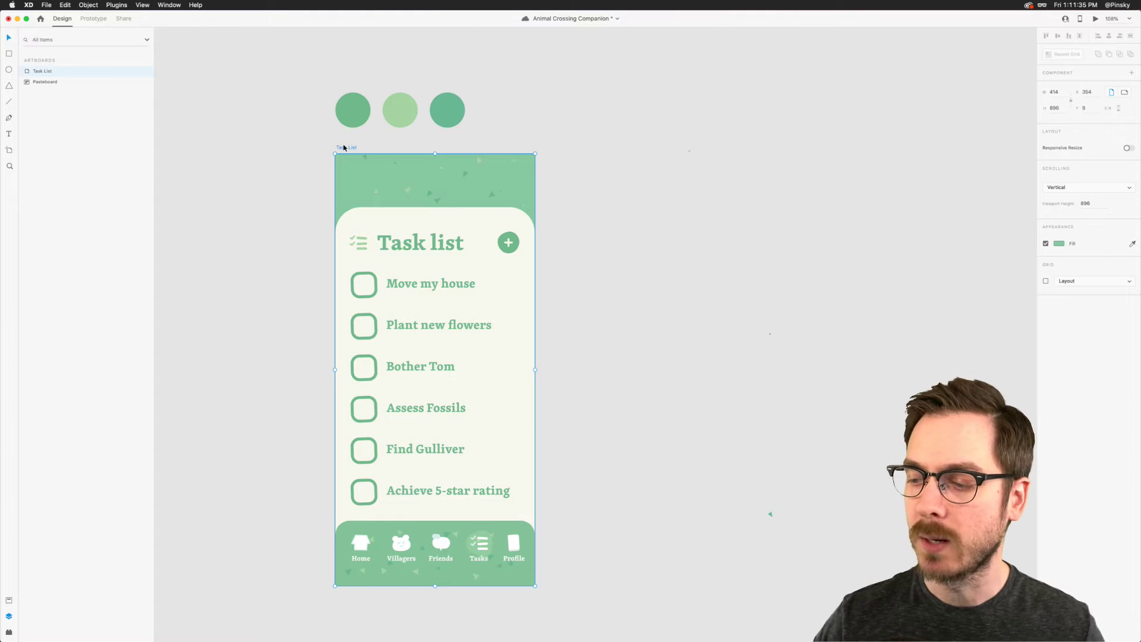
scroll(479, 559, up, 5)
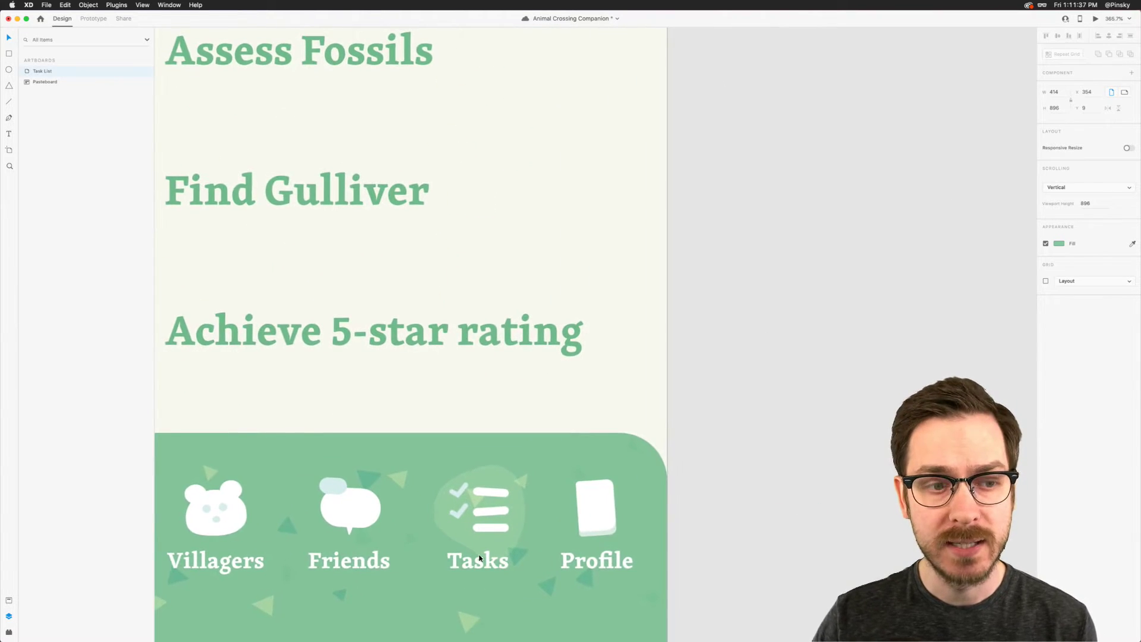
scroll(479, 558, down, 5)
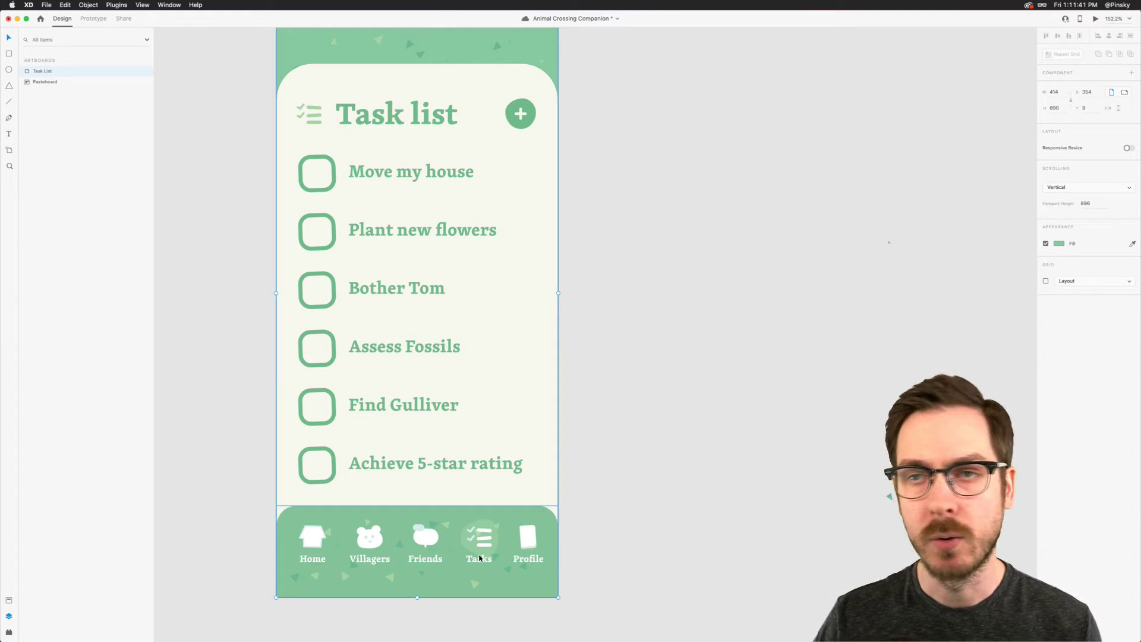
Step: Delete the three stray triangles left on the pasteboard beside the Task List artboard
scroll(429, 328, down, 2)
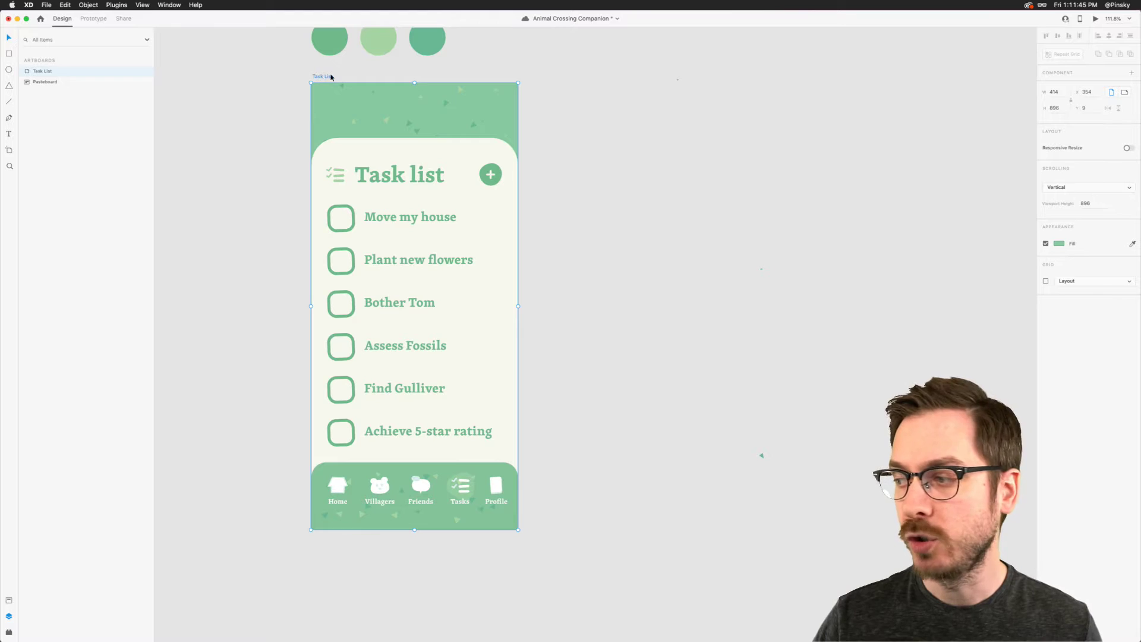
drag(644, 56, 784, 476)
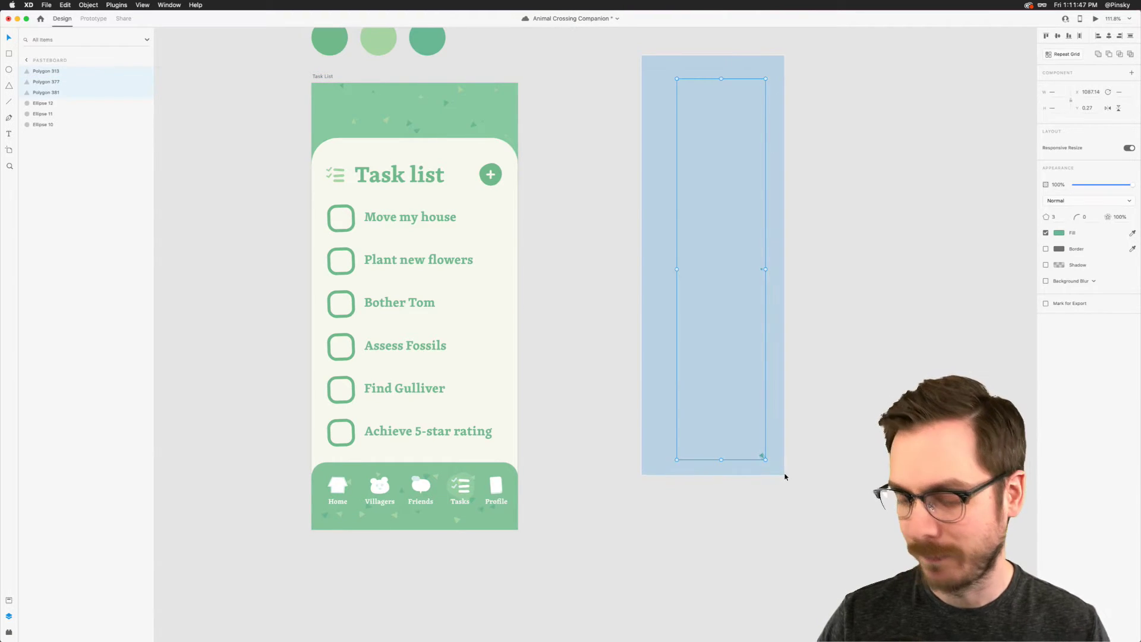
key(Delete)
Step: Duplicate the Task List artboard and rename the copy Home
click(321, 76)
key(super+d)
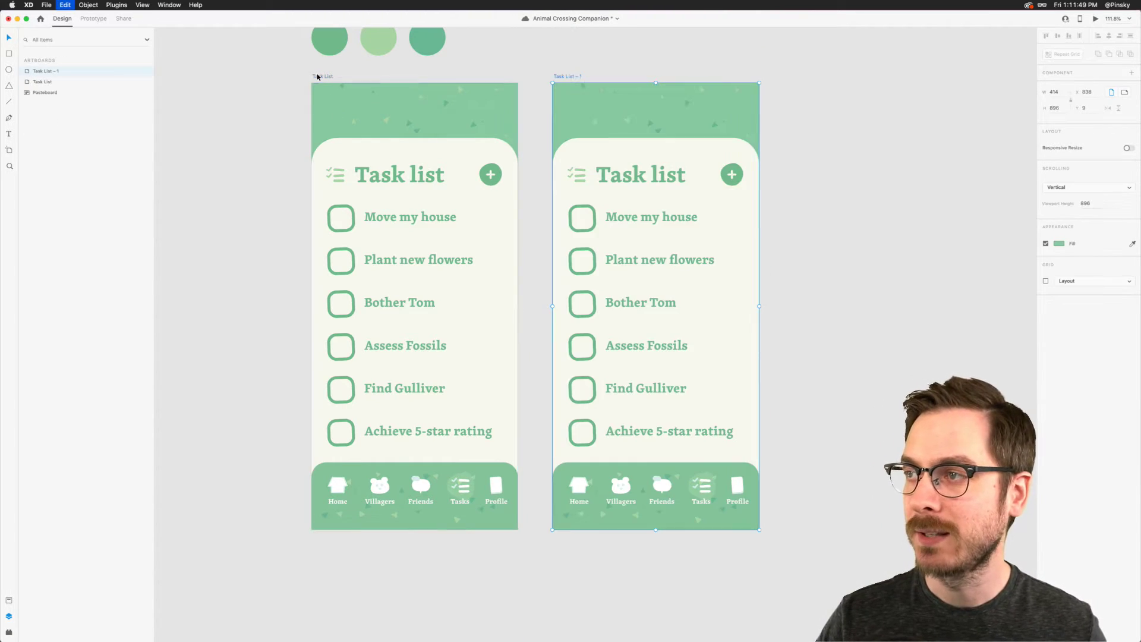
scroll(594, 98, right, 3)
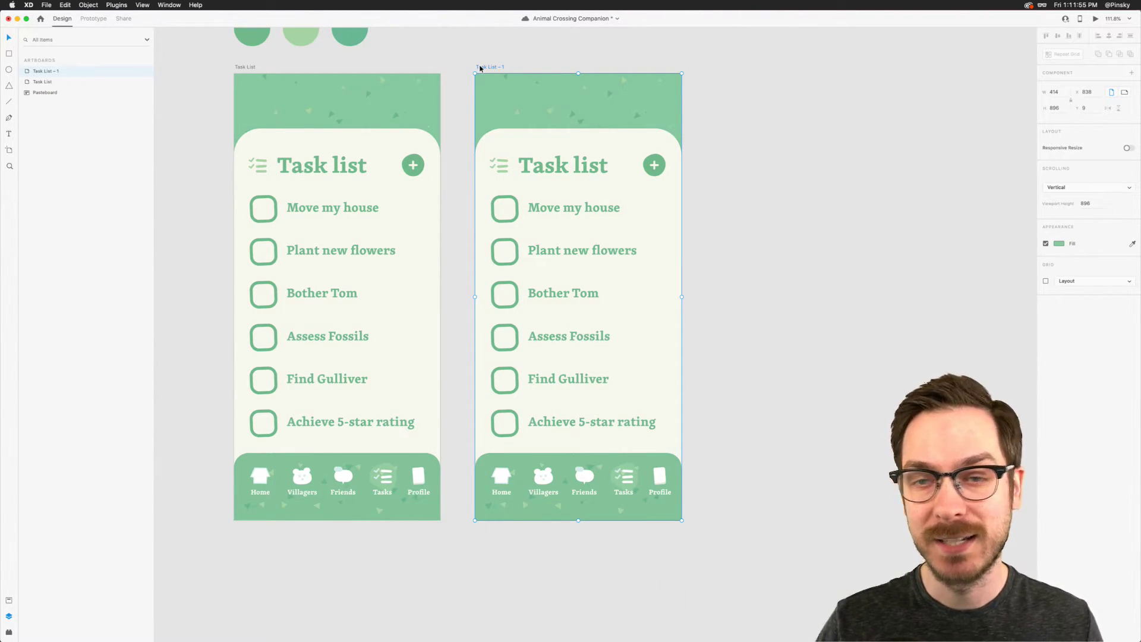
double_click(490, 68)
text(Home)
key(Return)
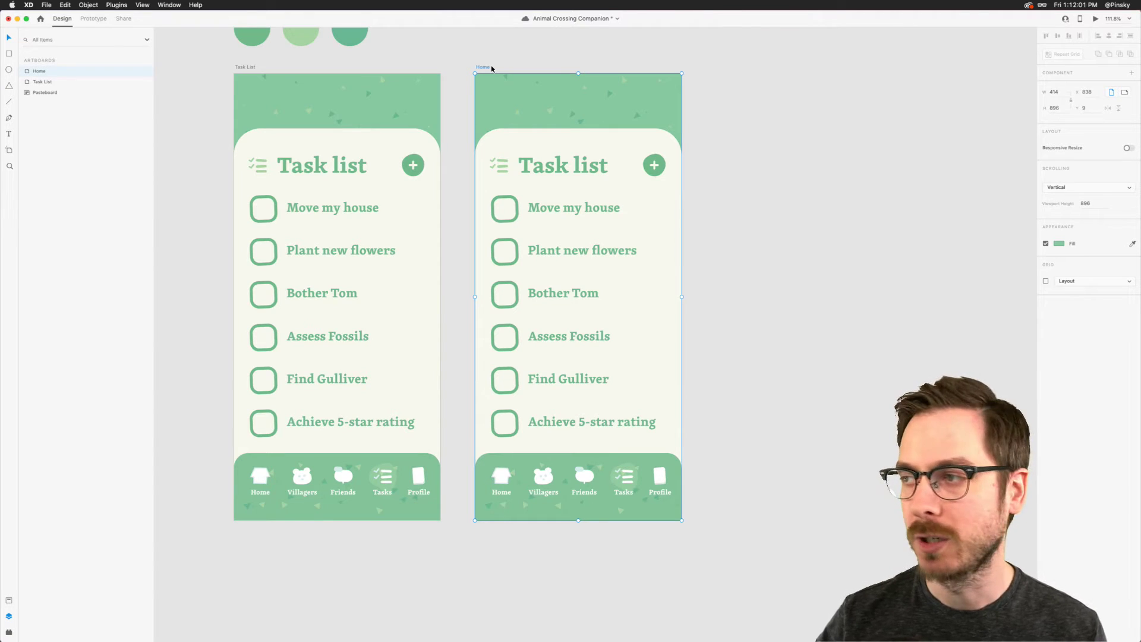
Step: Delete the Add component and all the task rows from the Home artboard, and save the document
click(552, 169)
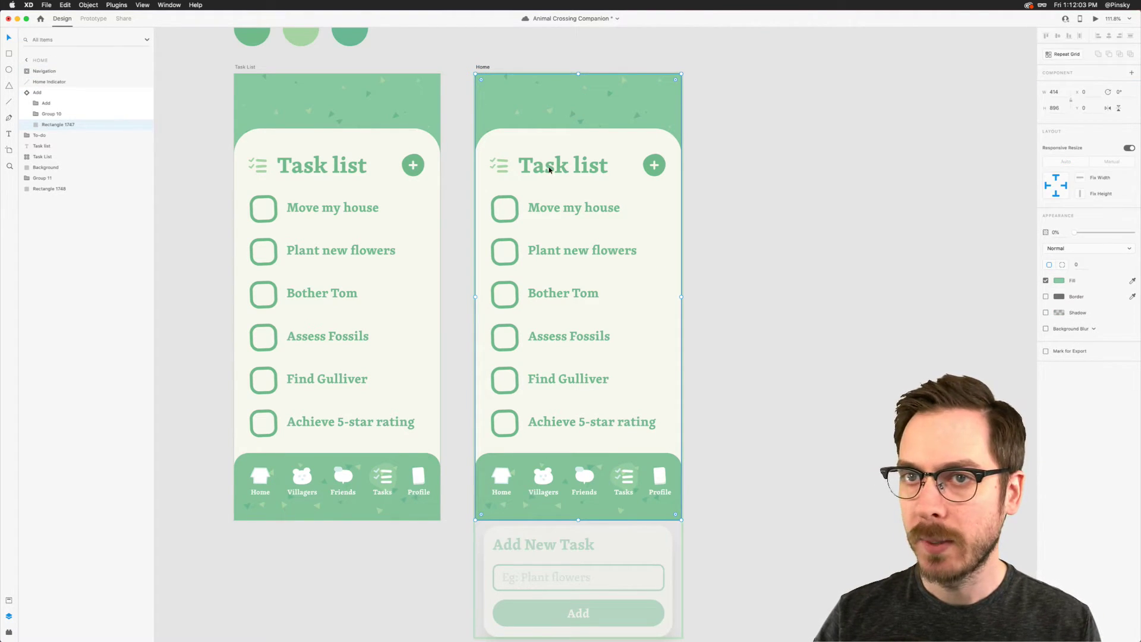
click(89, 92)
key(Delete)
click(549, 168)
click(550, 207)
key(Delete)
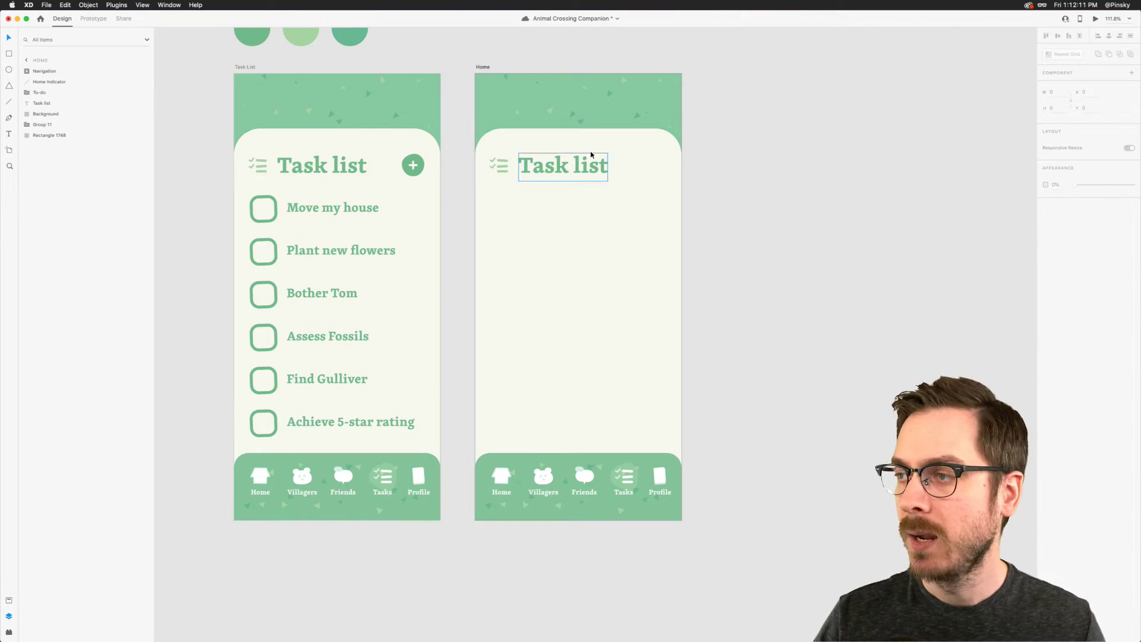
scroll(535, 166, right, 2)
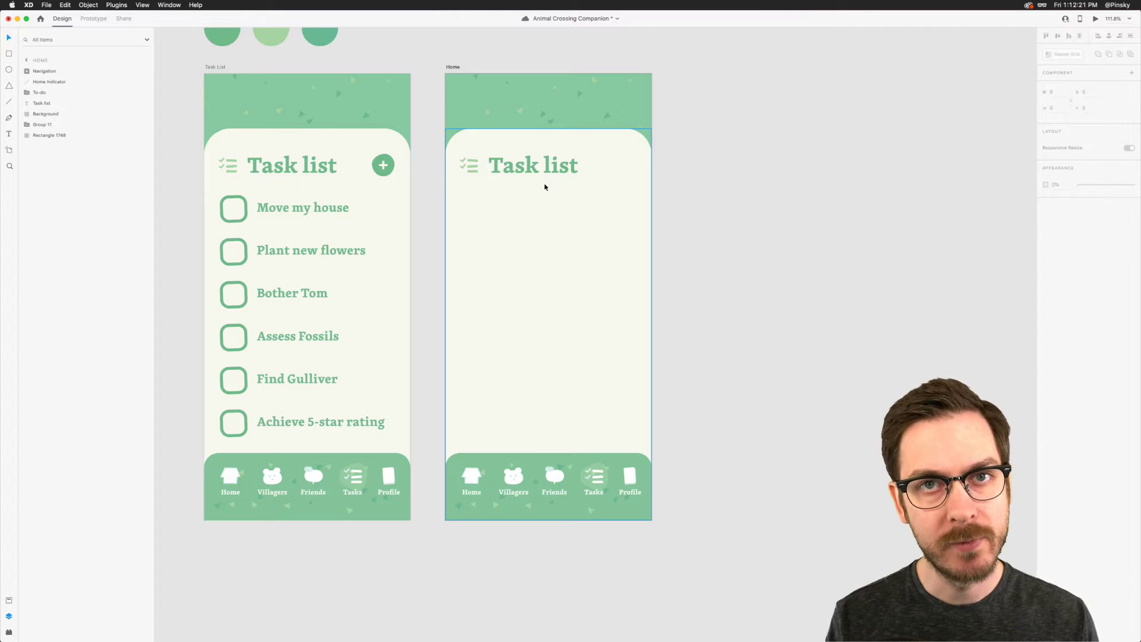
key(super+s)
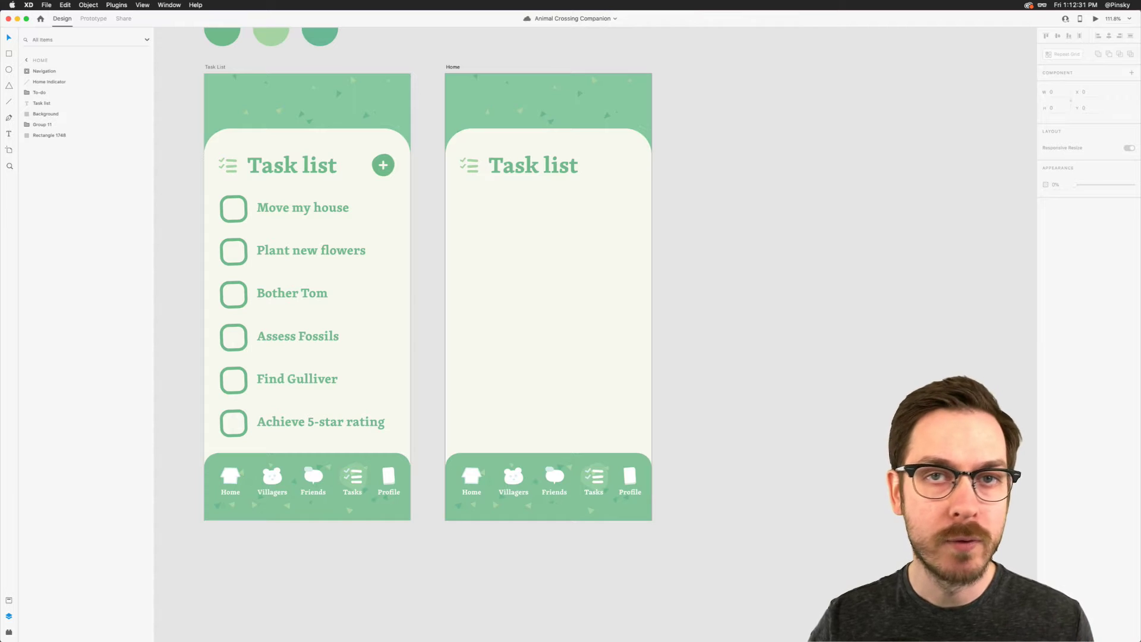
Step: Delete the checklist icon from the Home artboard and shift the "Task list" heading right to about X 195
click(510, 162)
click(469, 165)
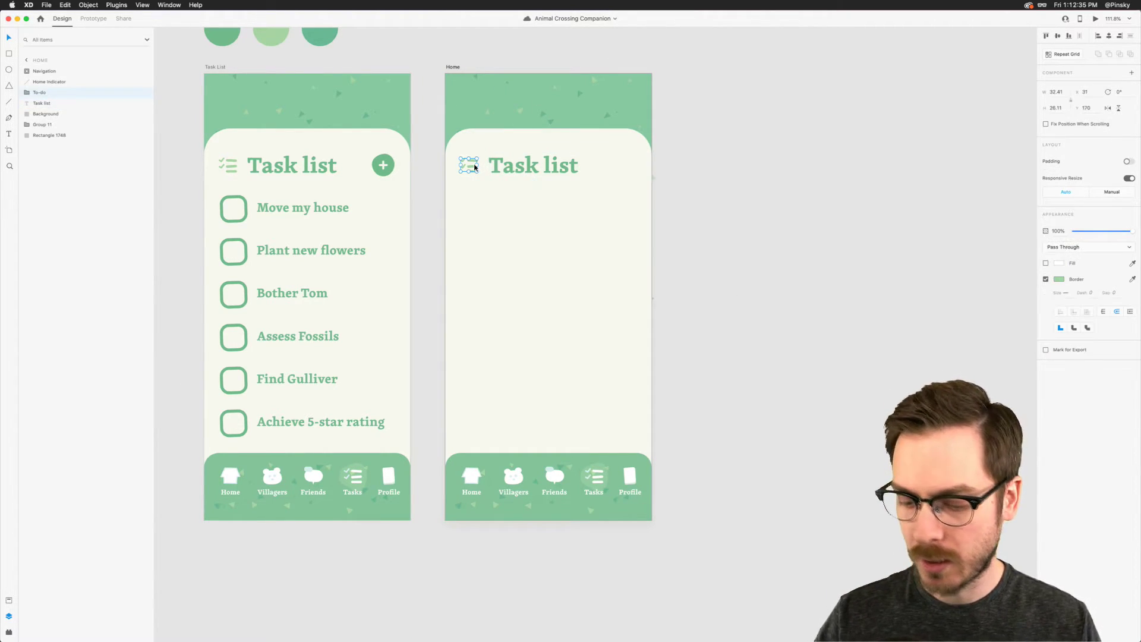
key(Delete)
drag(533, 167, 586, 165)
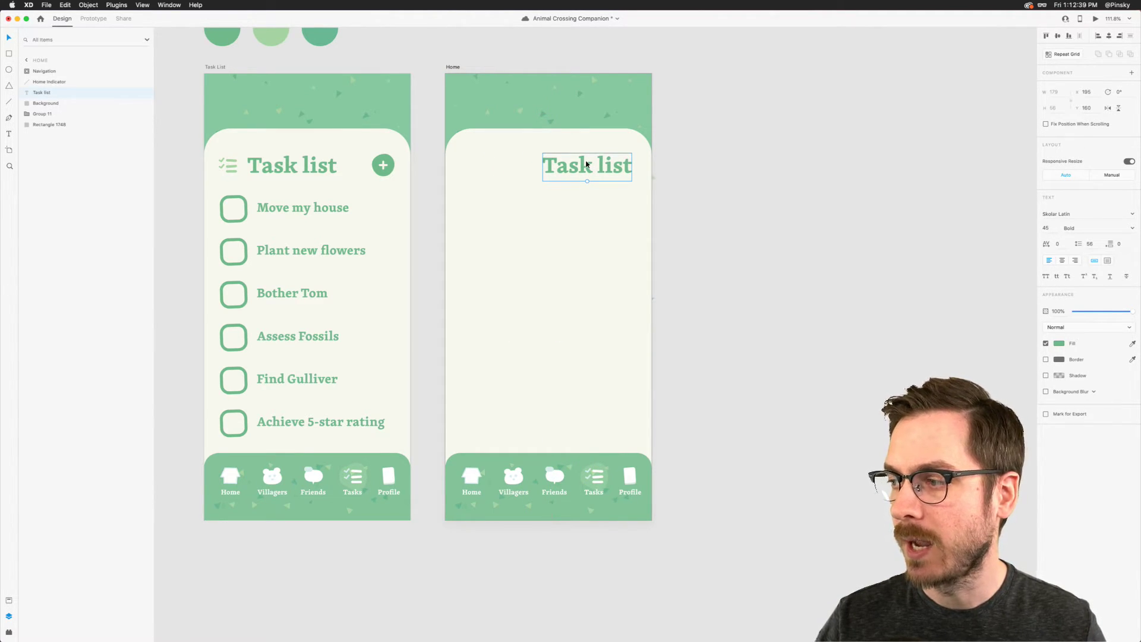
Step: Switch to Finder, preview villagers-char-1-2x.png in the Players folder, and place it on the pasteboard beside the Home artboard
key(super+Tab)
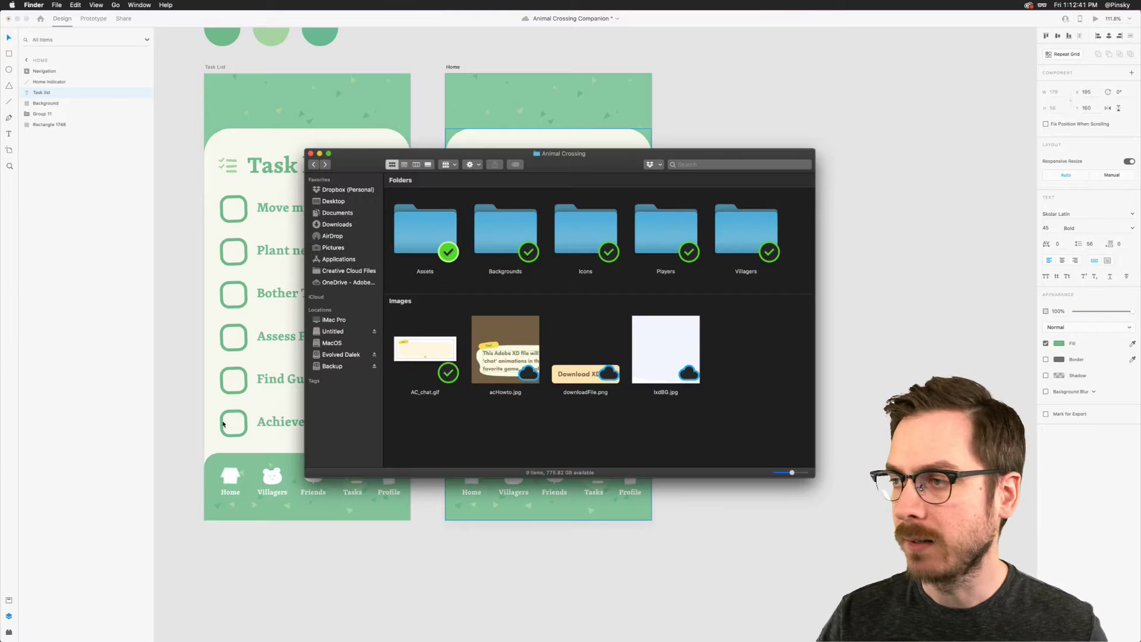
click(665, 234)
double_click(666, 234)
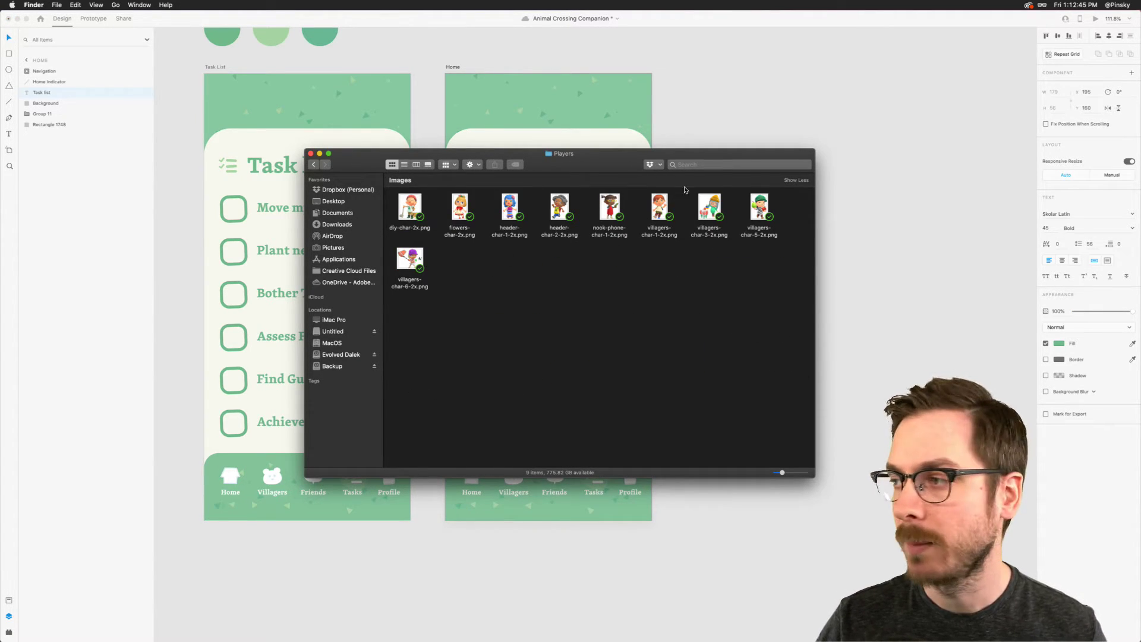
click(658, 213)
key(space)
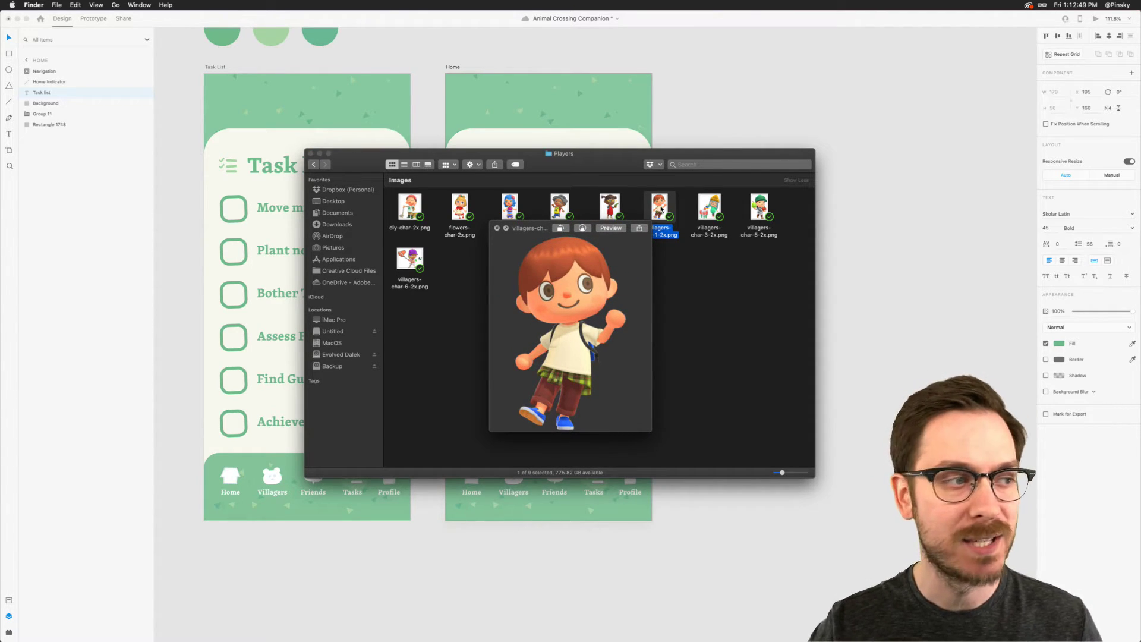
key(space)
drag(659, 211, 696, 108)
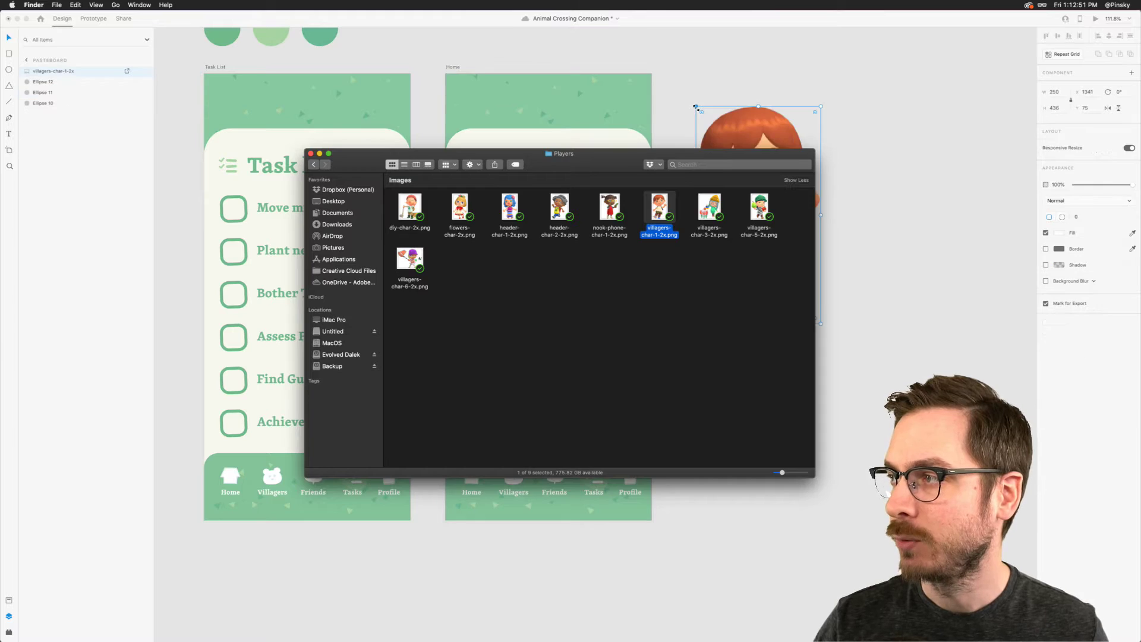
Step: Scale the character image to about 107 × 187 and position it in Home's upper-left area, overlapping the patterned header
click(696, 107)
drag(799, 290, 528, 249)
drag(496, 158, 484, 120)
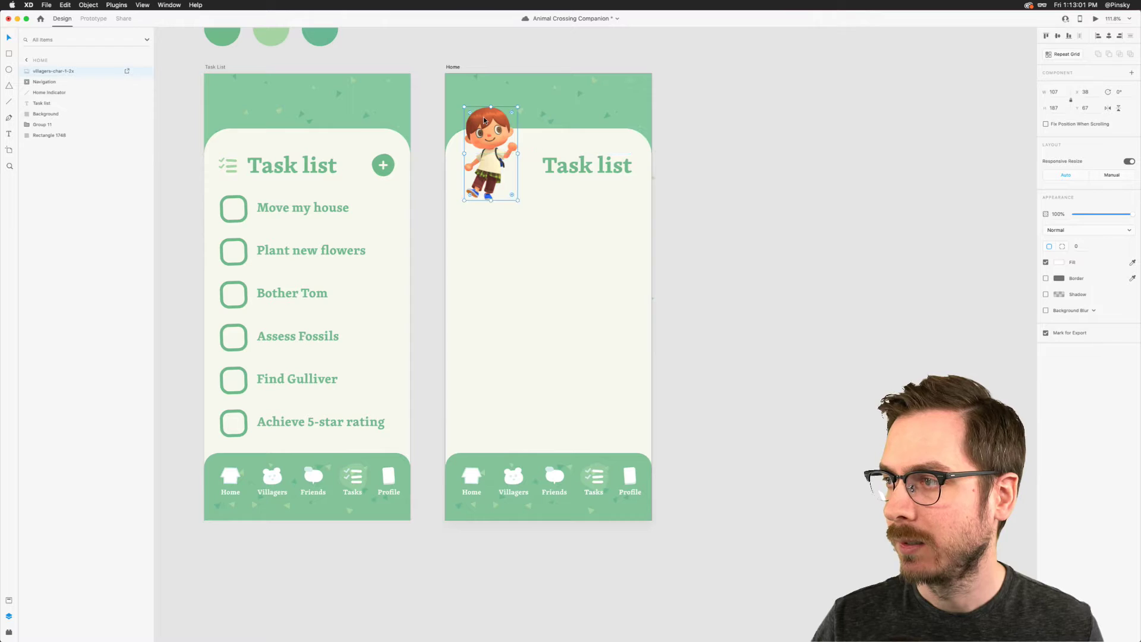
Step: Move the "Task list" heading closer to the character on Home and replace its text with the player's name
drag(594, 165, 578, 160)
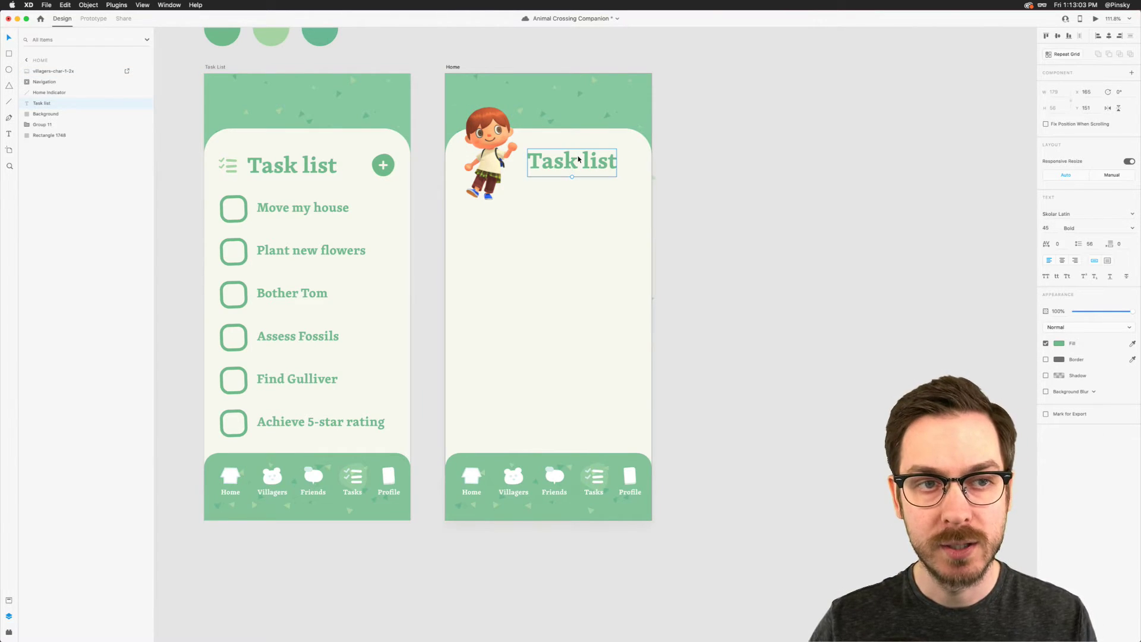
double_click(578, 160)
text(Pinsky)
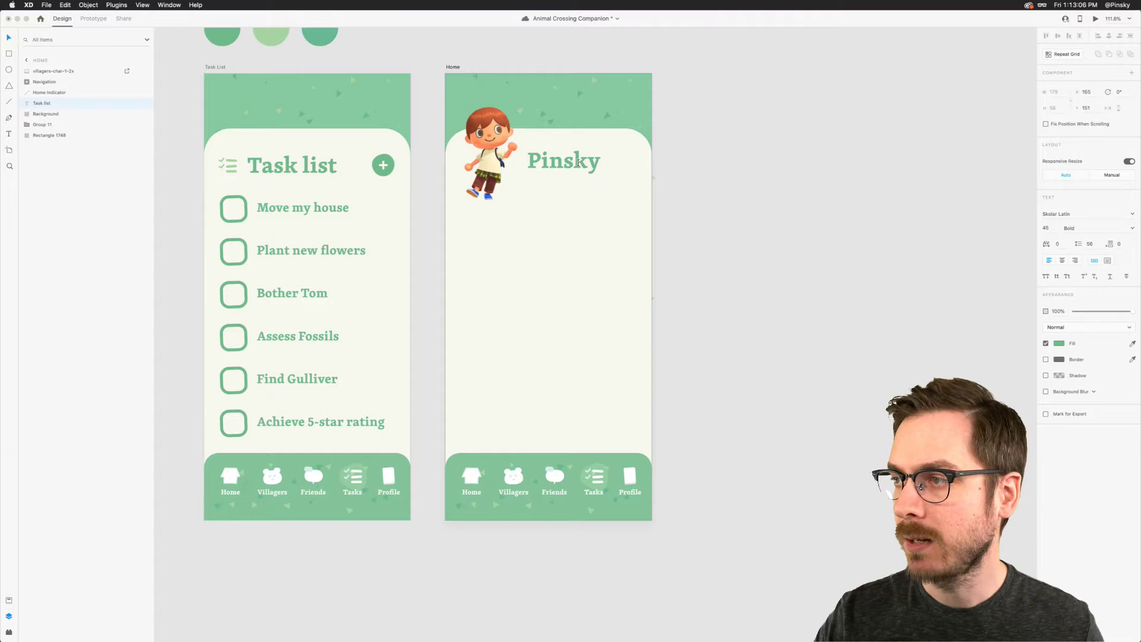
key(Escape)
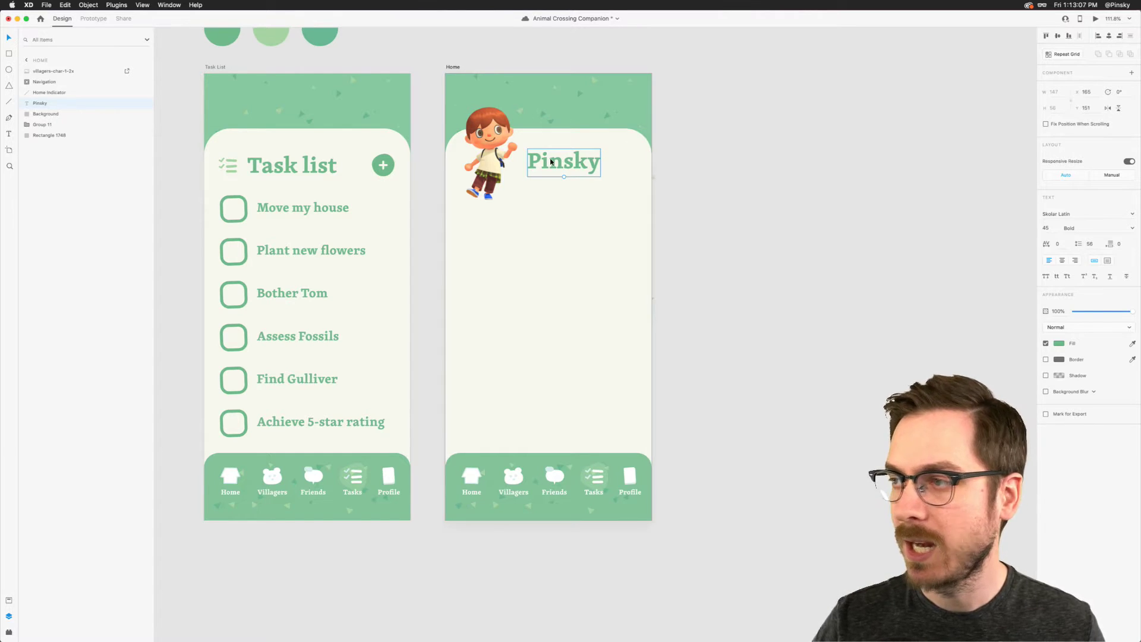
Step: Duplicate the name heading directly beneath itself on Home and change the copy's text to "Title"
drag(552, 161, 549, 179)
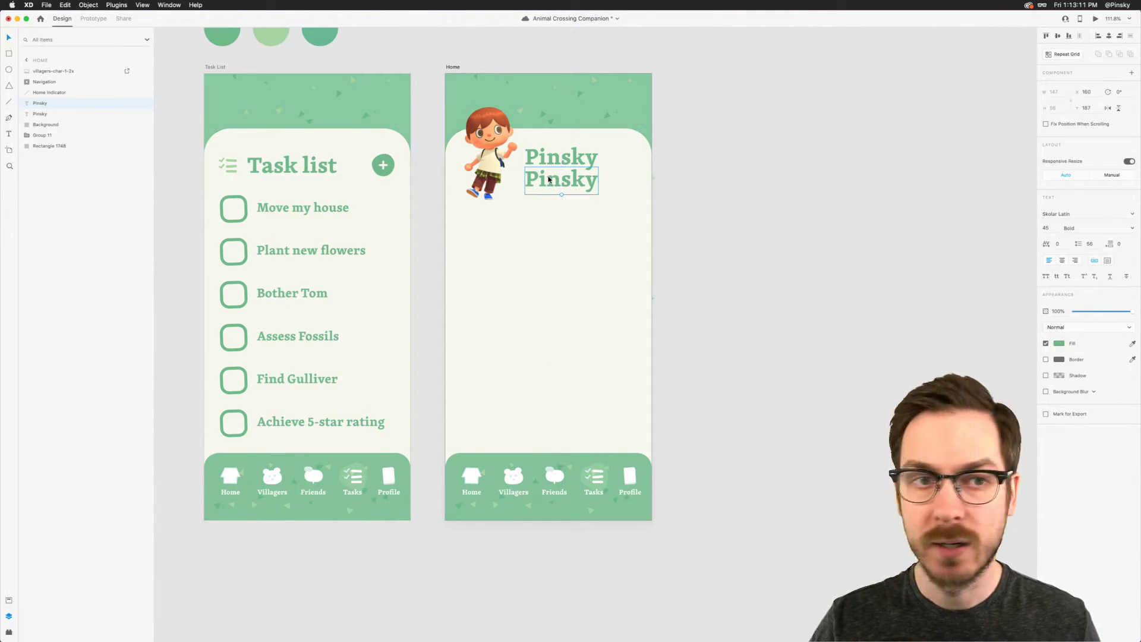
double_click(548, 180)
text(Title)
key(Escape)
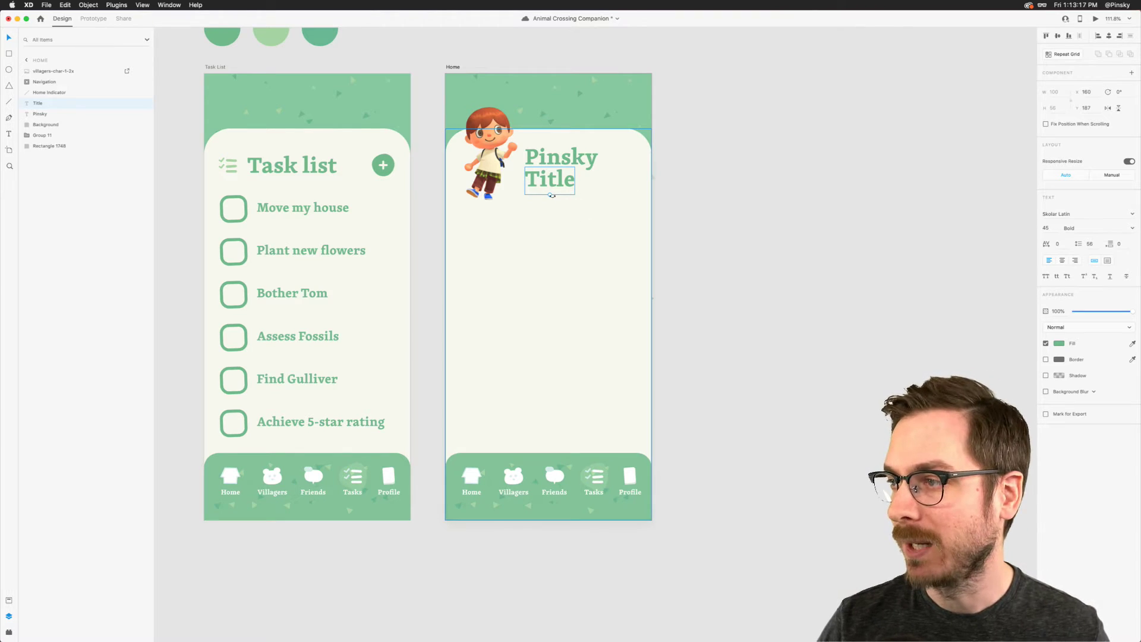
Step: Restyle the "Title" text at size 30 with Medium weight and the light green of the checklist icon
drag(550, 195, 536, 174)
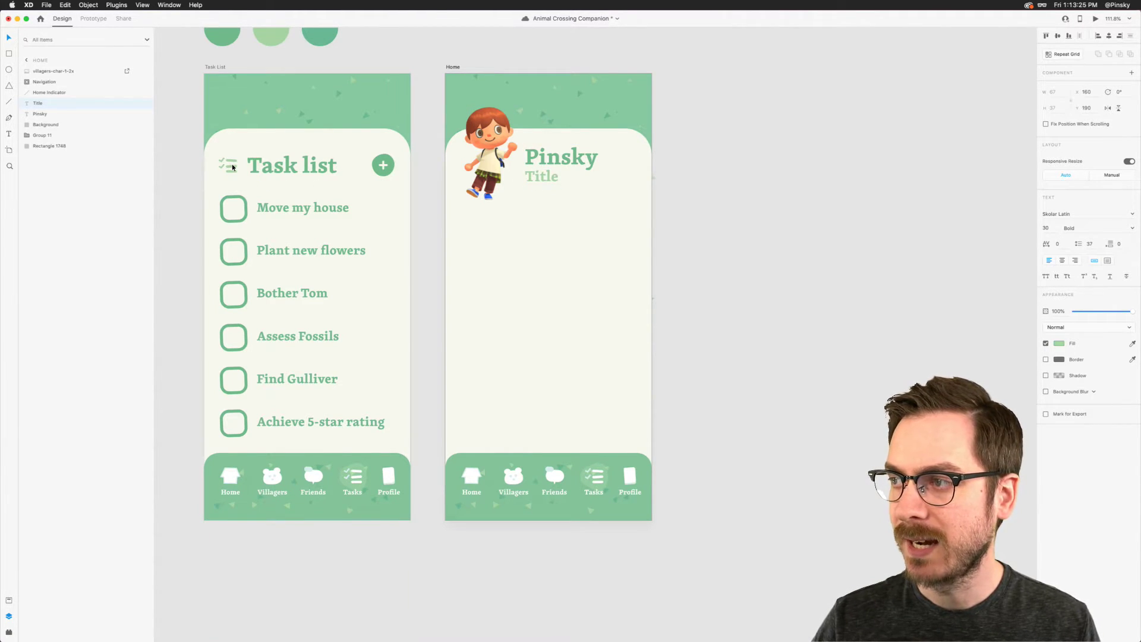
click(1132, 228)
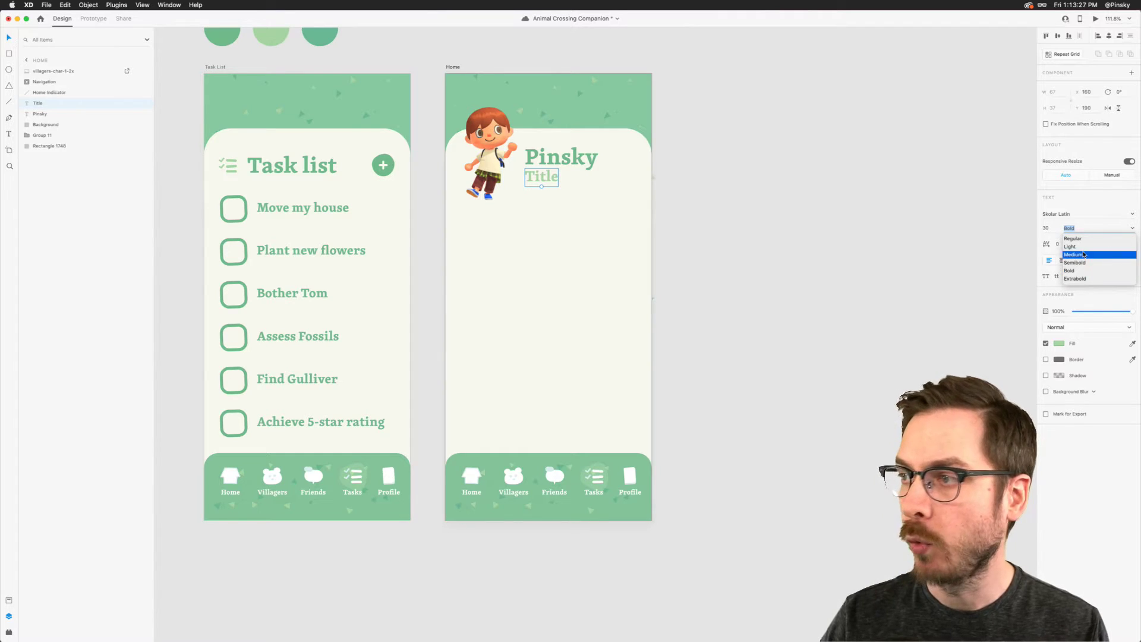
click(1105, 254)
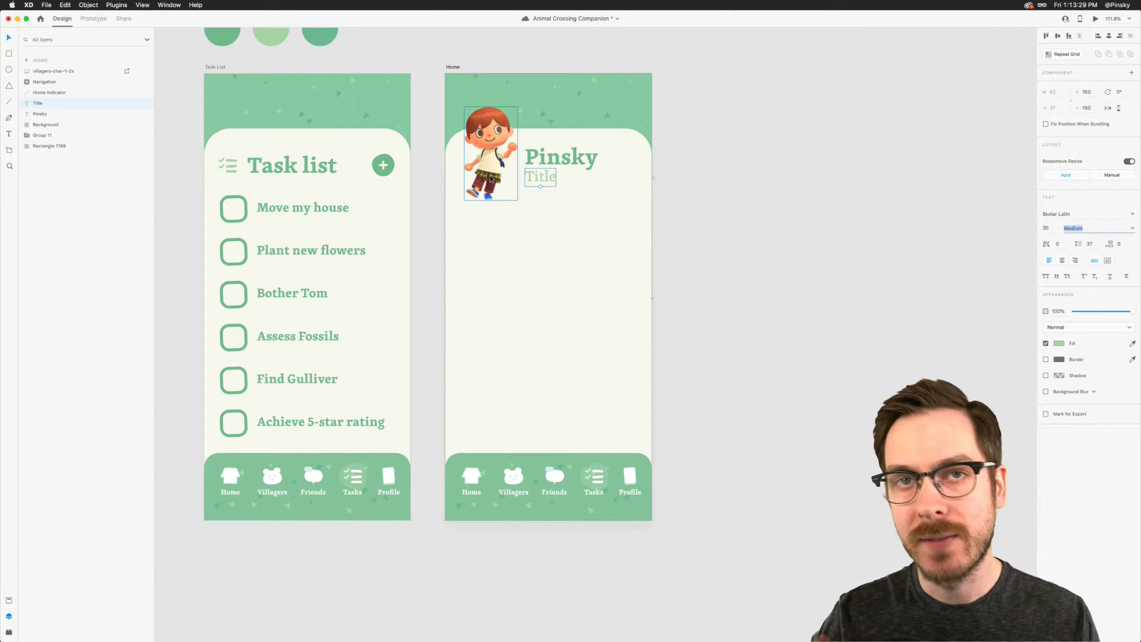
Step: Replace the "Title" text under the player's name with "Outdoor-Living Mama"
click(550, 155)
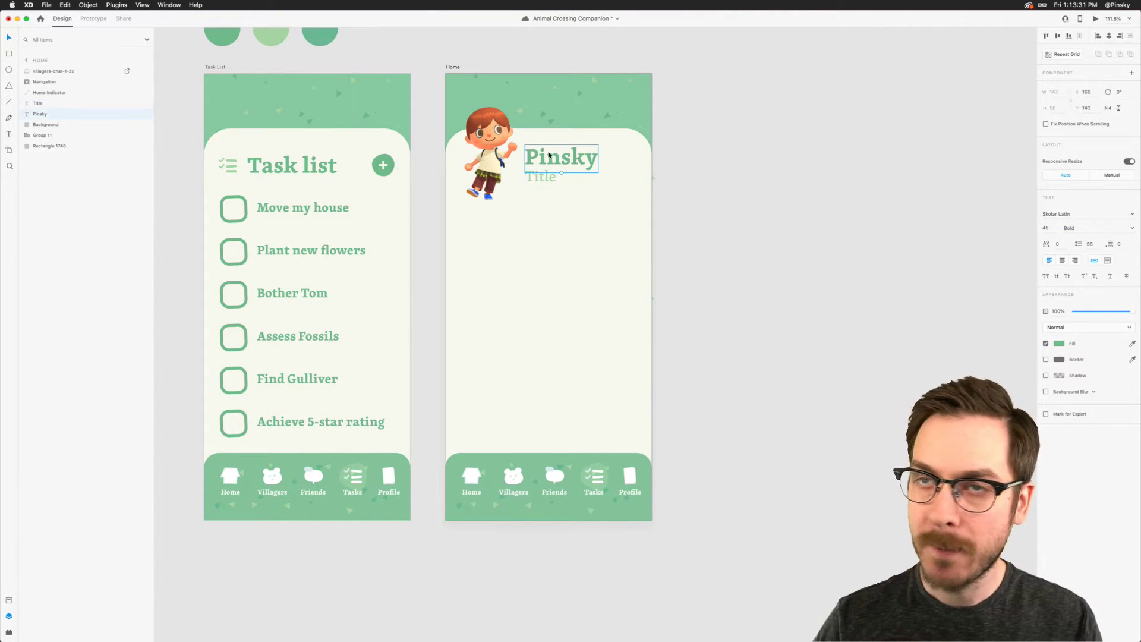
click(542, 178)
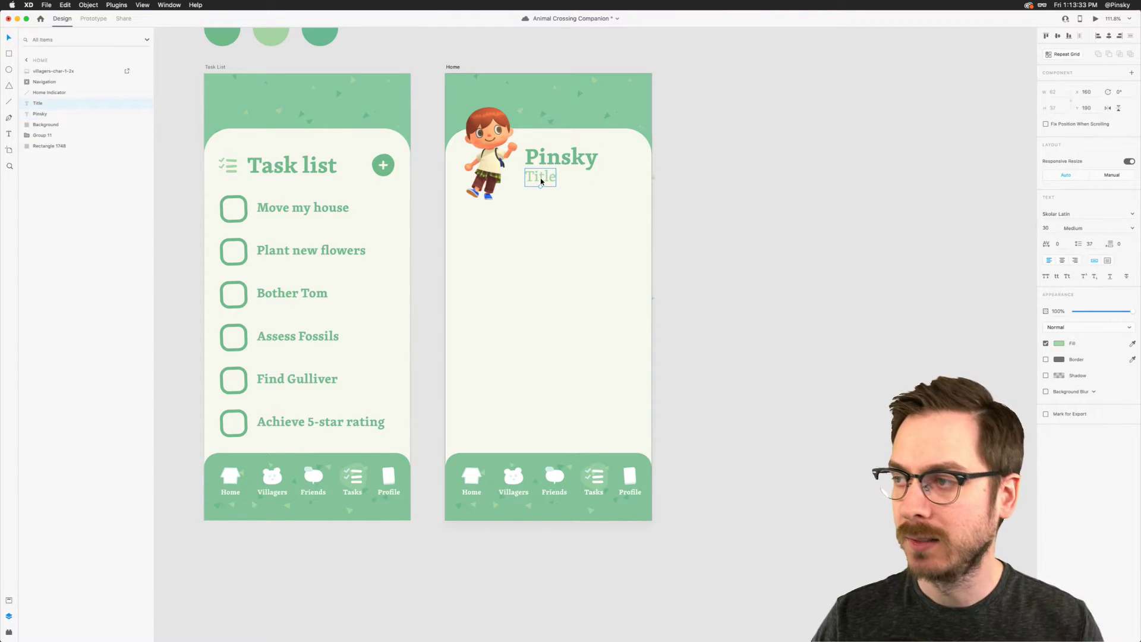
double_click(541, 183)
text(Out)
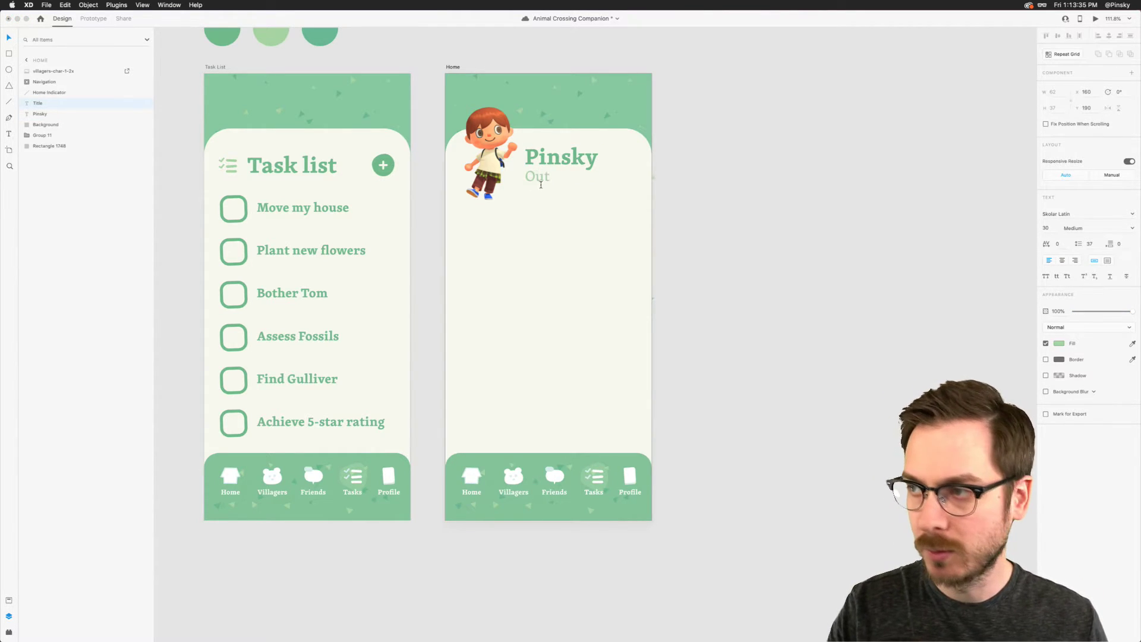
text(door-Liv)
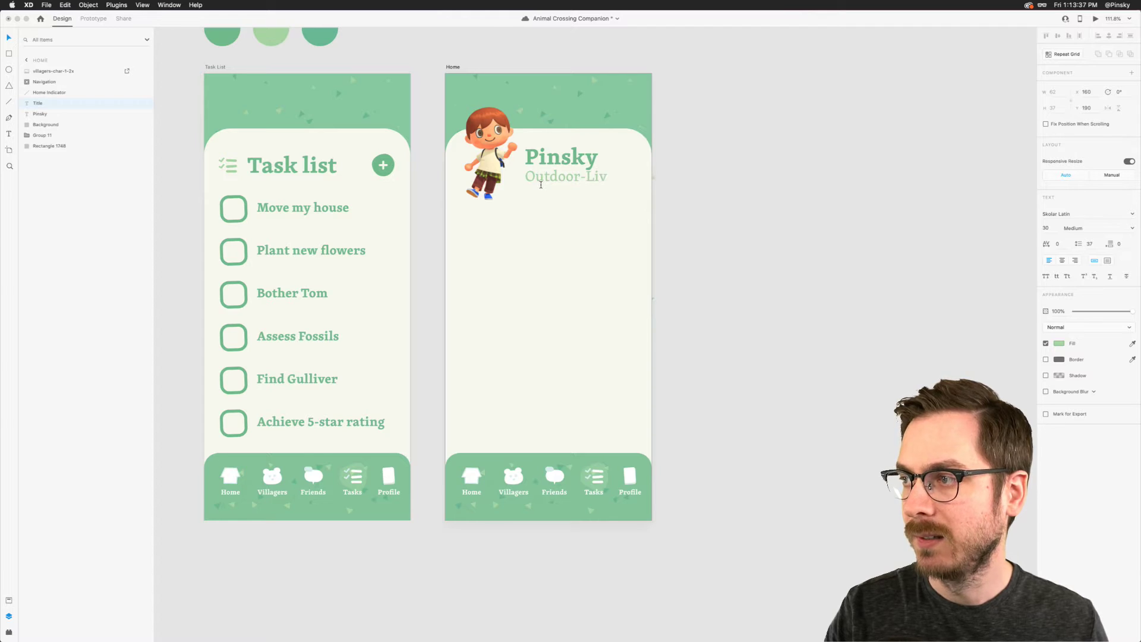
text(ing M)
key(BackSpace)
key(BackSpace)
text(Mana)
key(BackSpace)
key(BackSpace)
text(ma)
key(Escape)
Step: Set the "Outdoor-Living Mama" subtitle's font size to 24 and fine-tune it two steps smaller
click(1049, 229)
text(24)
key(Return)
key(Down)
key(Down)
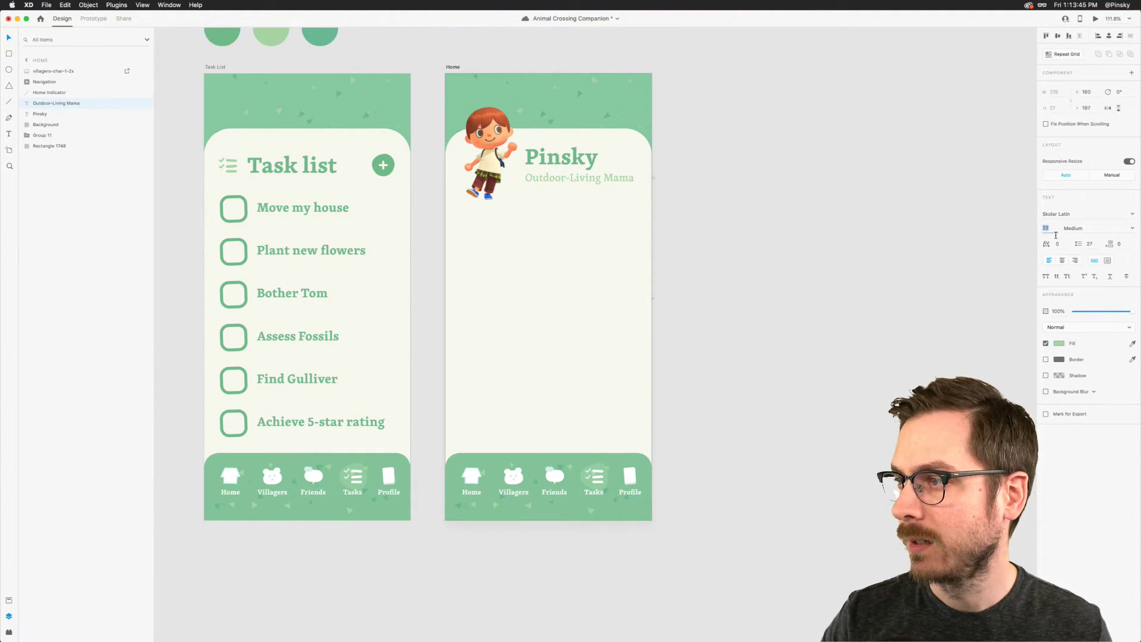
Step: Replace the name in the Home heading with a different player's nickname
double_click(552, 162)
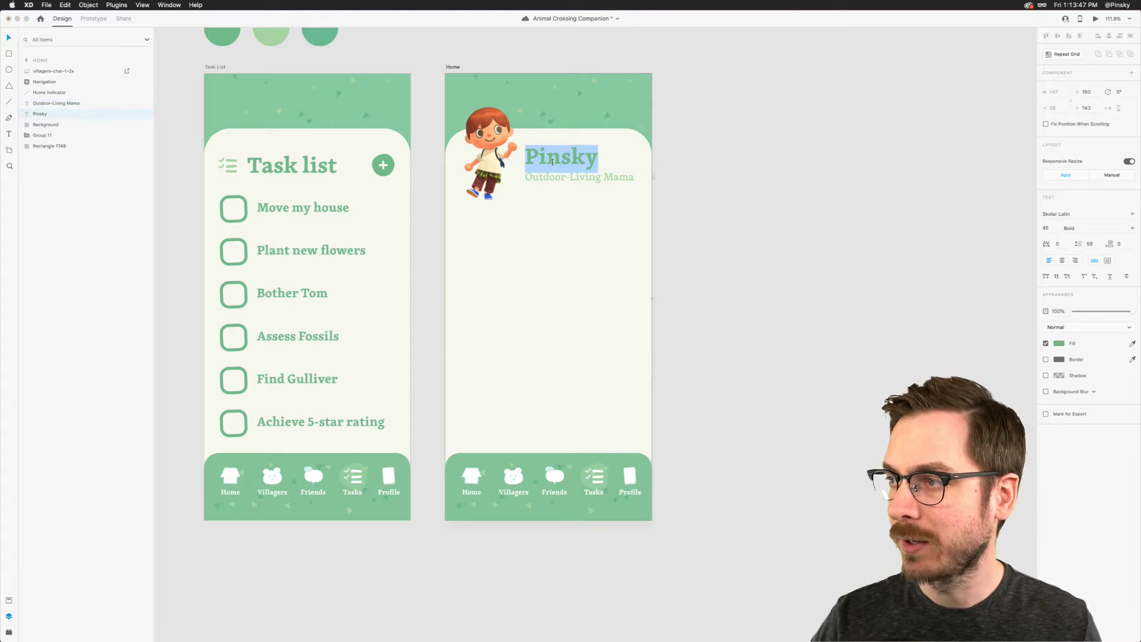
text(C)
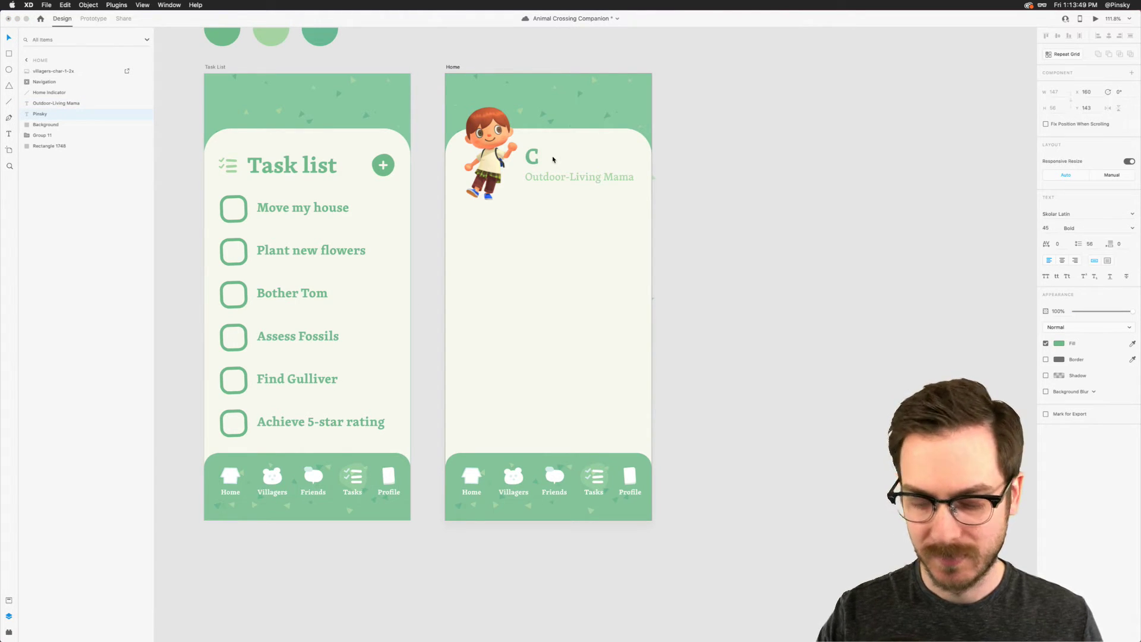
text(odiBear)
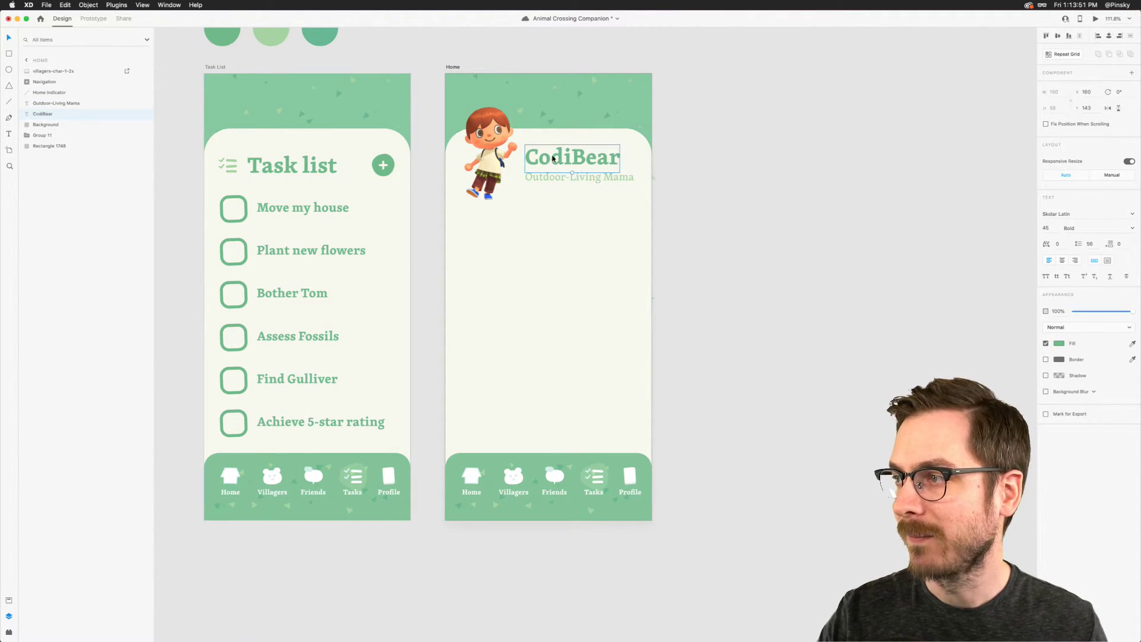
Step: Switch to Finder, preview flowers-char-2x.png in the Players folder, and place it on the Home artboard
click(487, 154)
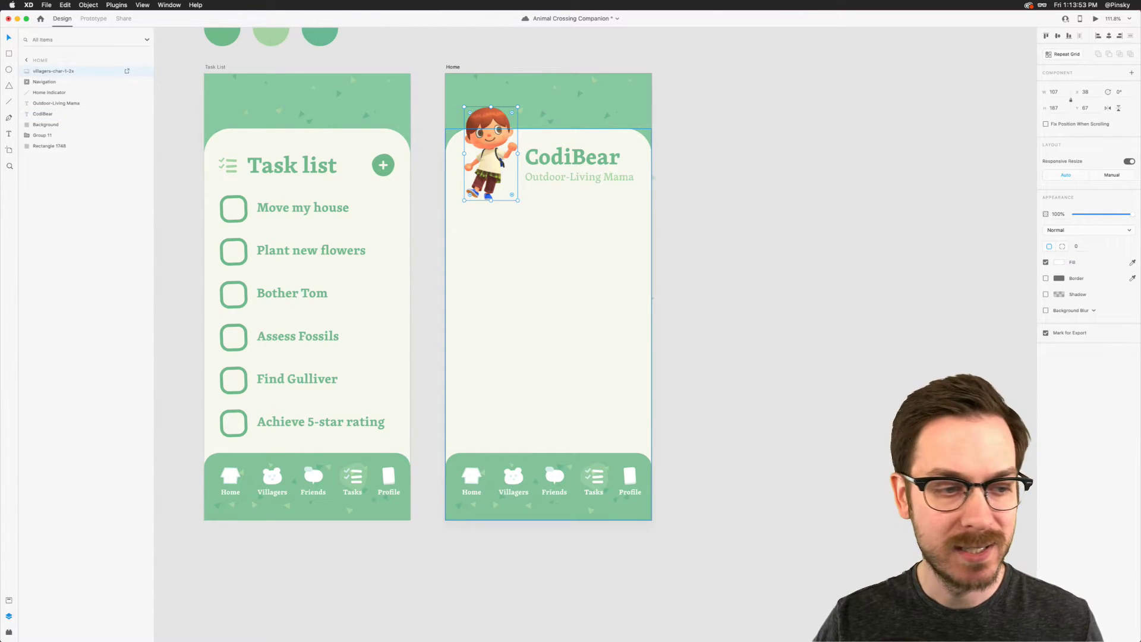
key(super+Tab)
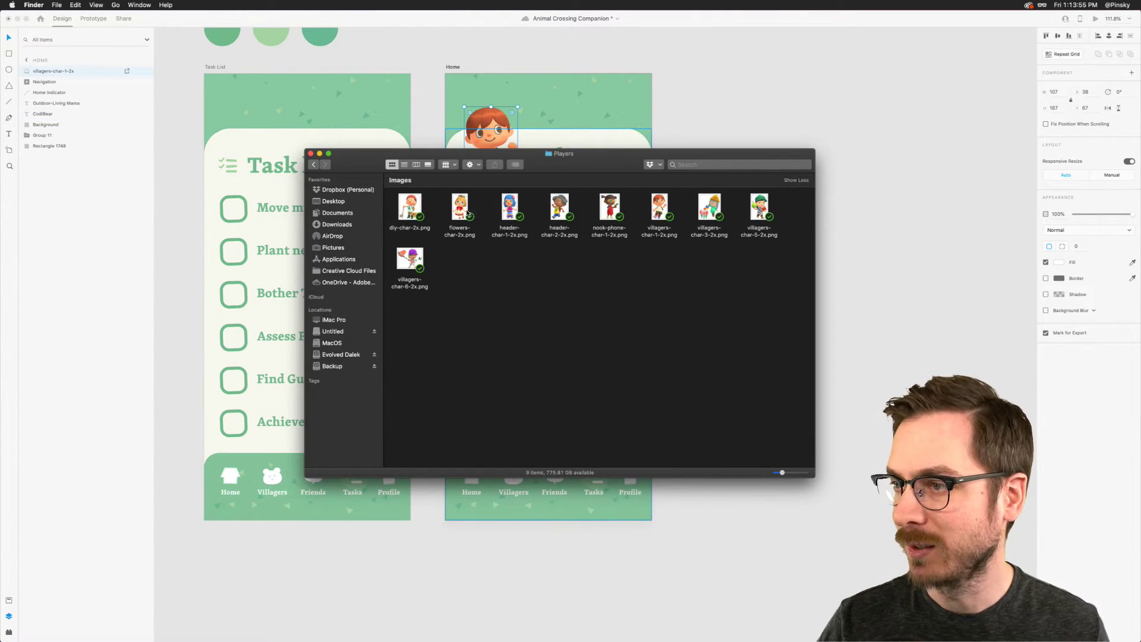
click(461, 209)
key(space)
key(space)
drag(461, 209, 599, 123)
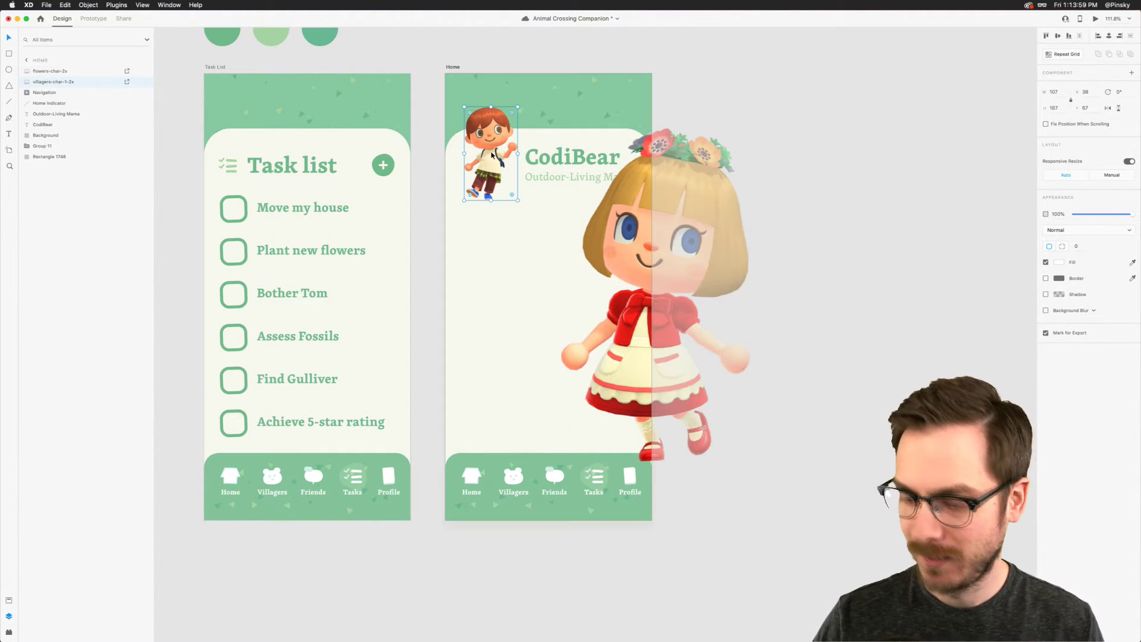
Step: Remove the old boy character from the Home header and scale the flowers-char-2x character down into its place beside the player's name
click(784, 197)
drag(625, 267, 497, 222)
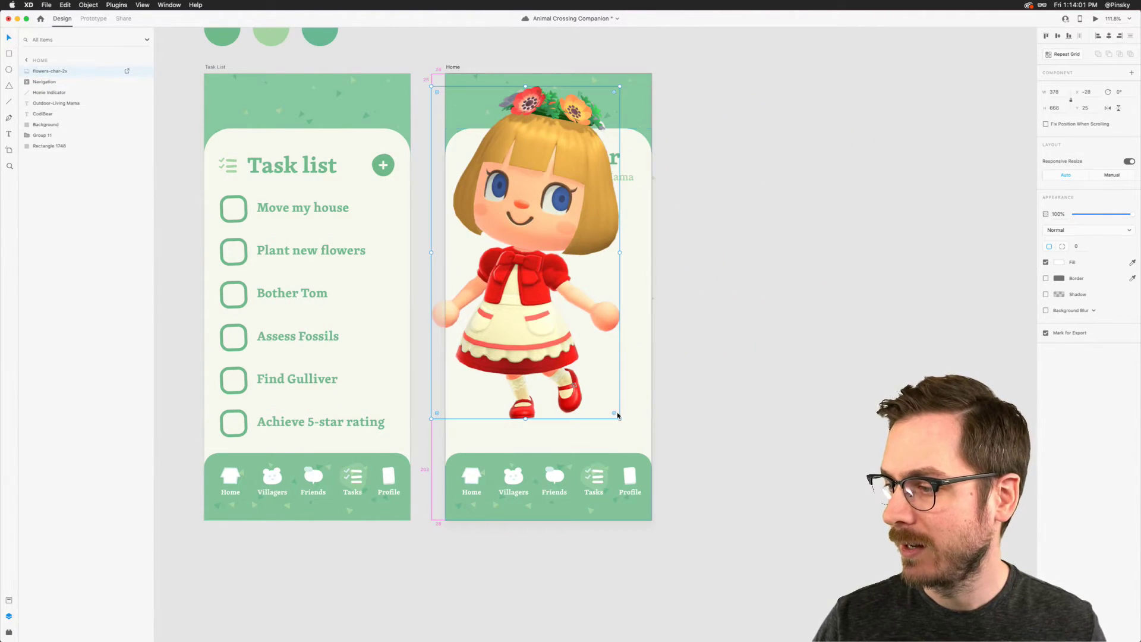
drag(620, 419, 556, 298)
drag(529, 248, 488, 154)
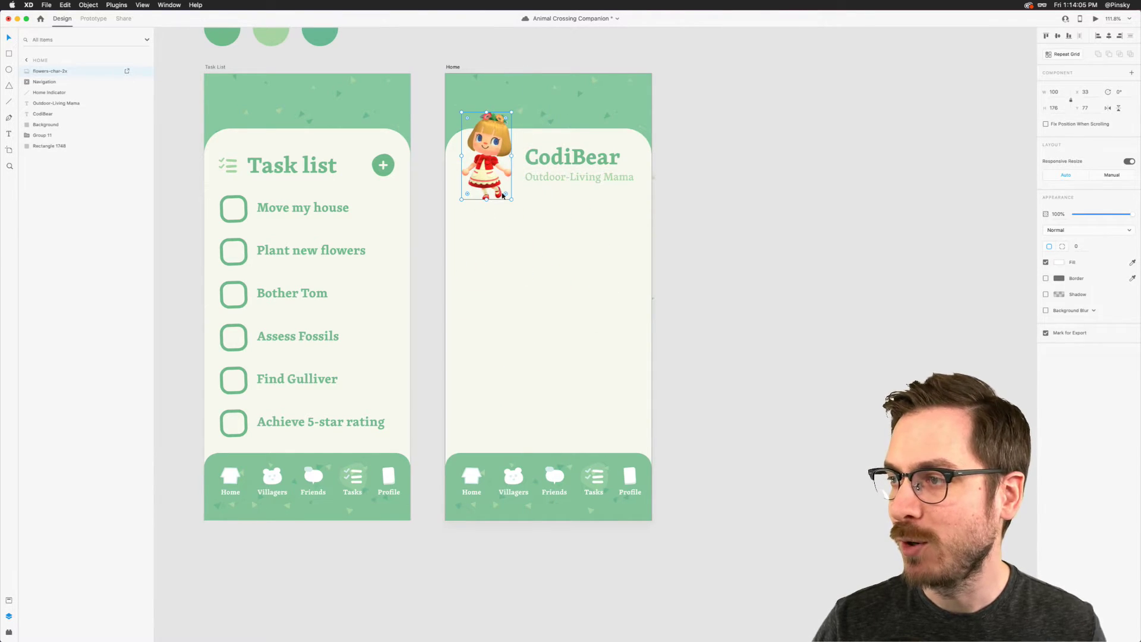
drag(510, 202, 546, 174)
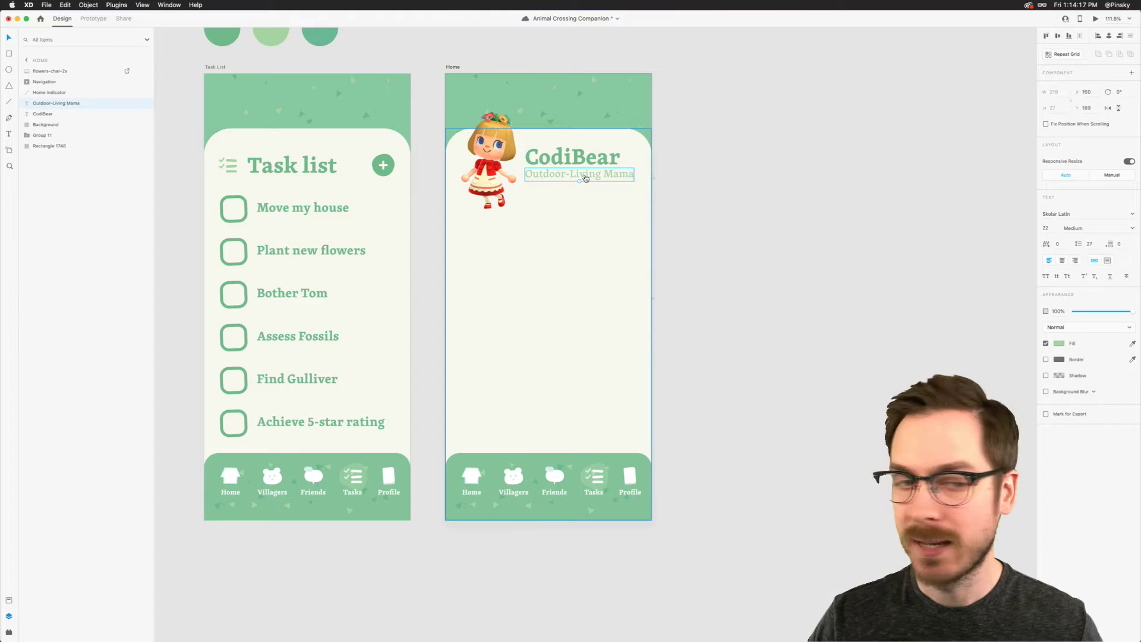
Step: Switch to Finder, open the Icons folder and place 871377.svg on the pasteboard beside the Home artboard
key(super+Tab)
click(313, 164)
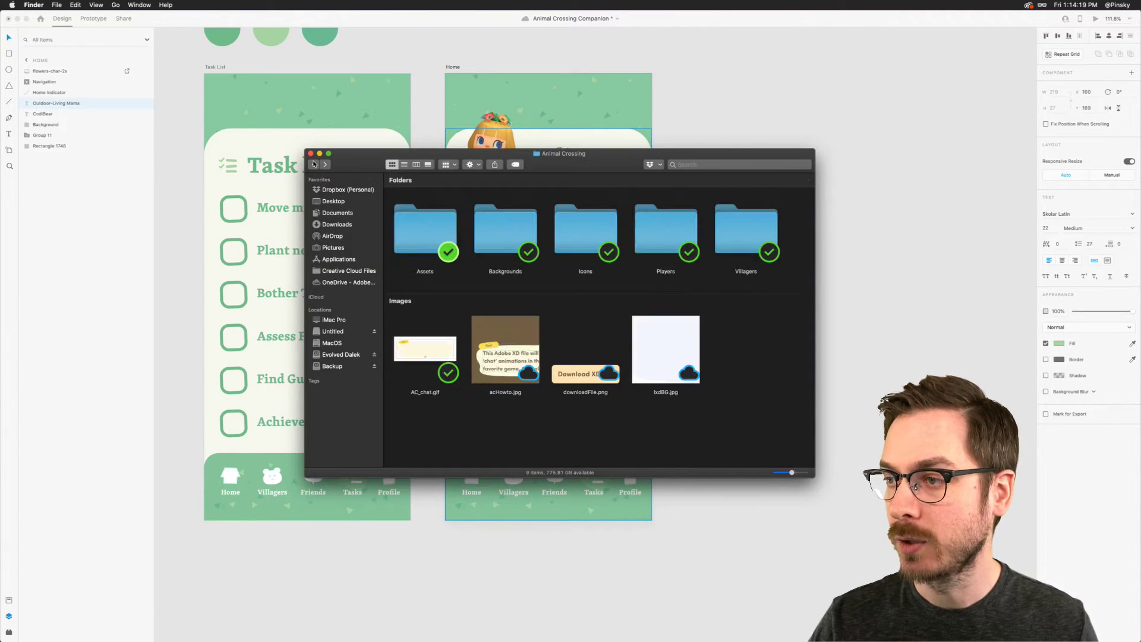
double_click(558, 229)
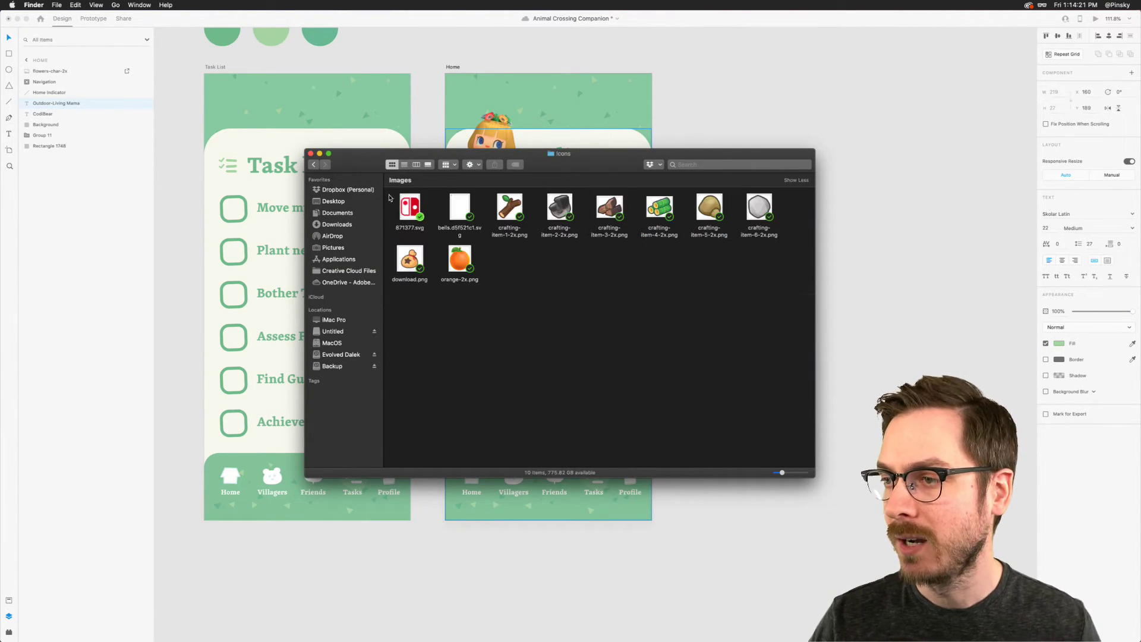
drag(404, 208, 670, 127)
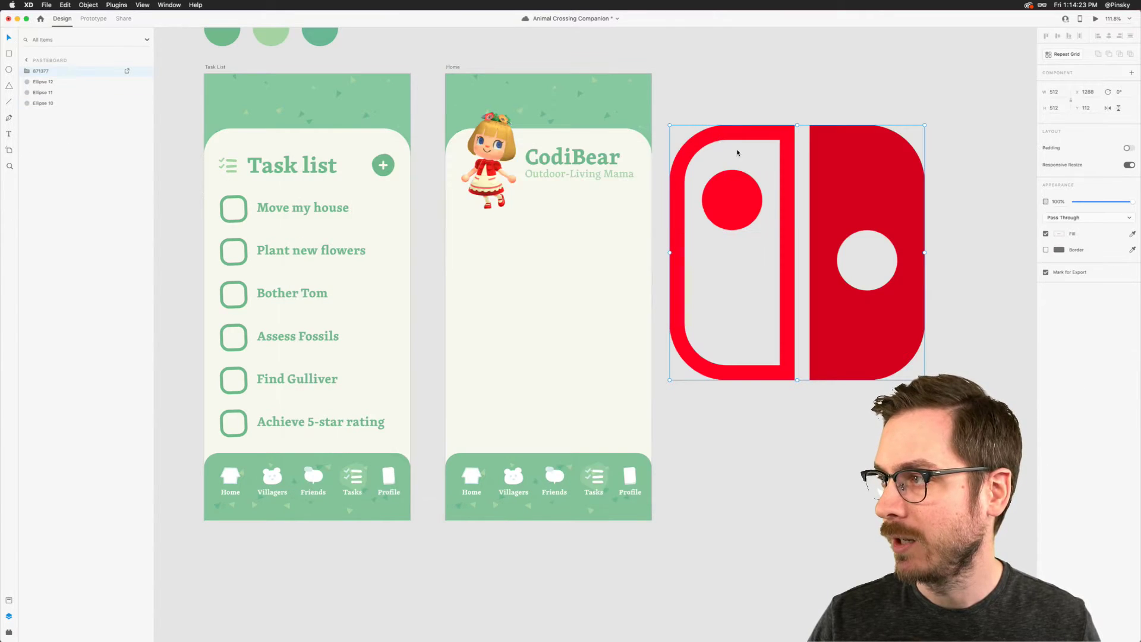
mouse_move(863, 177)
mouse_down()
mouse_move(855, 160)
mouse_move(865, 157)
mouse_up()
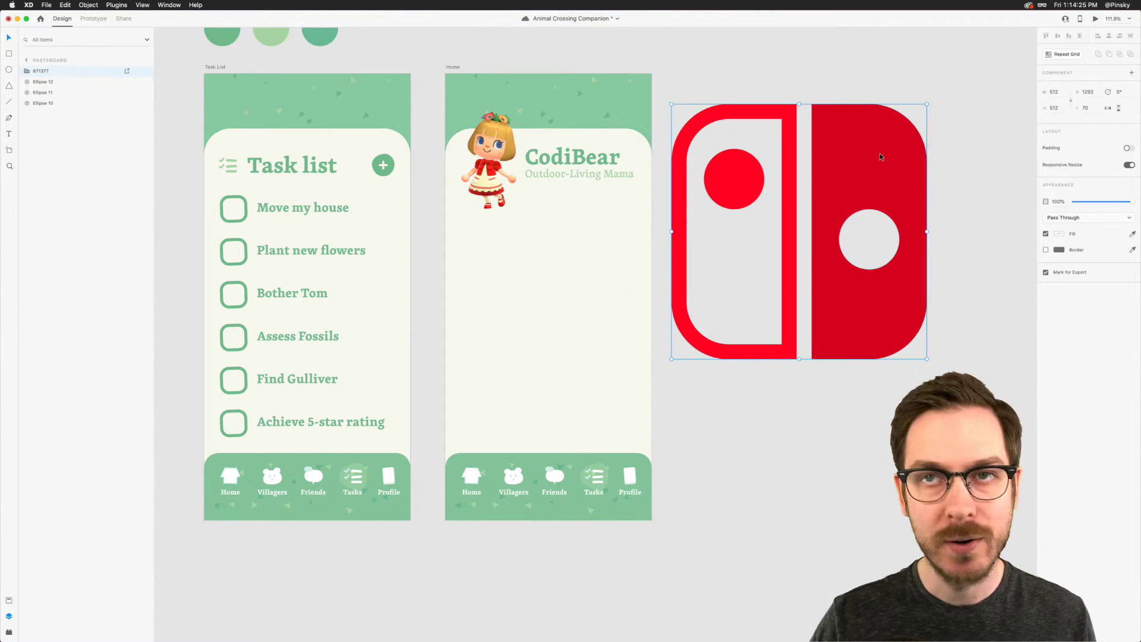
Step: Draw a 251 × 512 rectangle over the Switch logo's left half, with its left corners rounded to 114 and its right corners square
scroll(880, 157, up, 4)
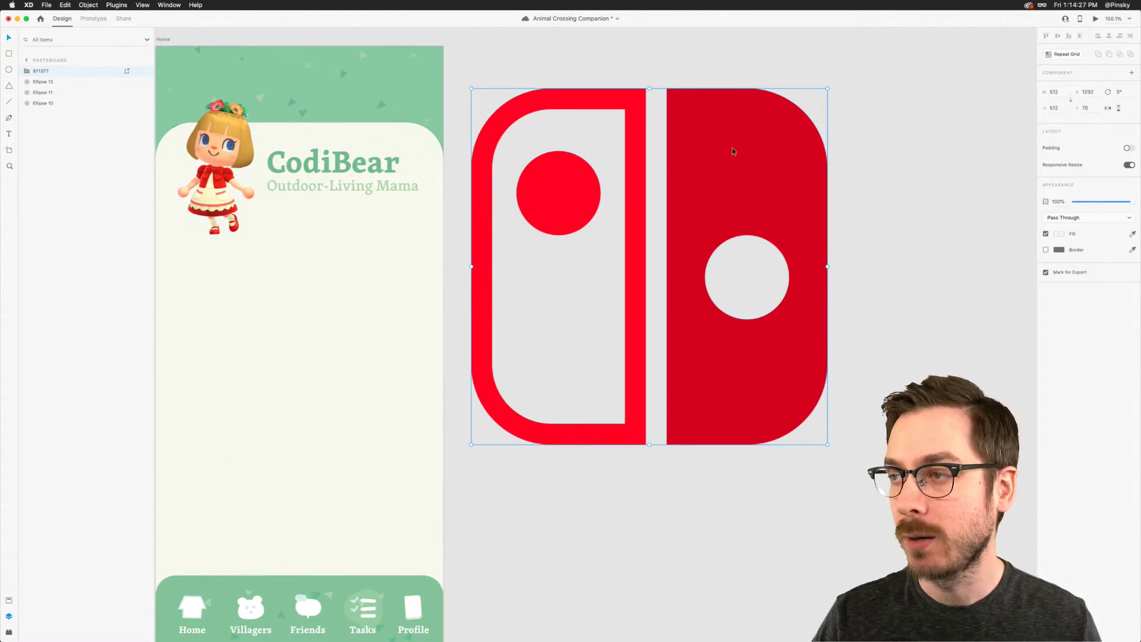
scroll(743, 173, right, 2)
click(829, 178)
key(r)
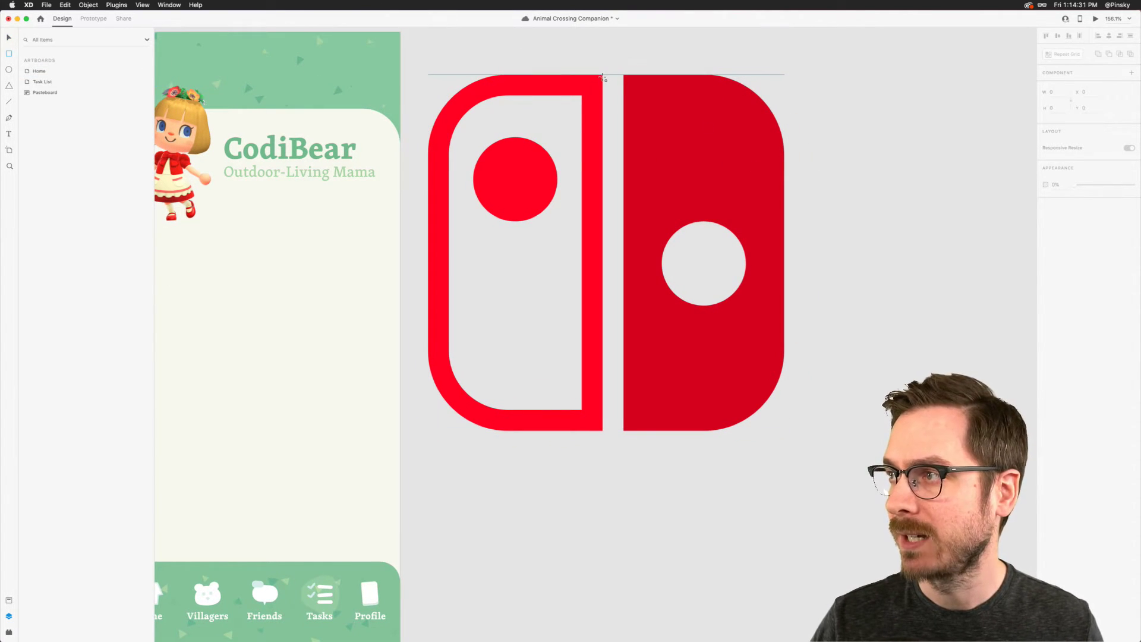
drag(604, 77, 507, 356)
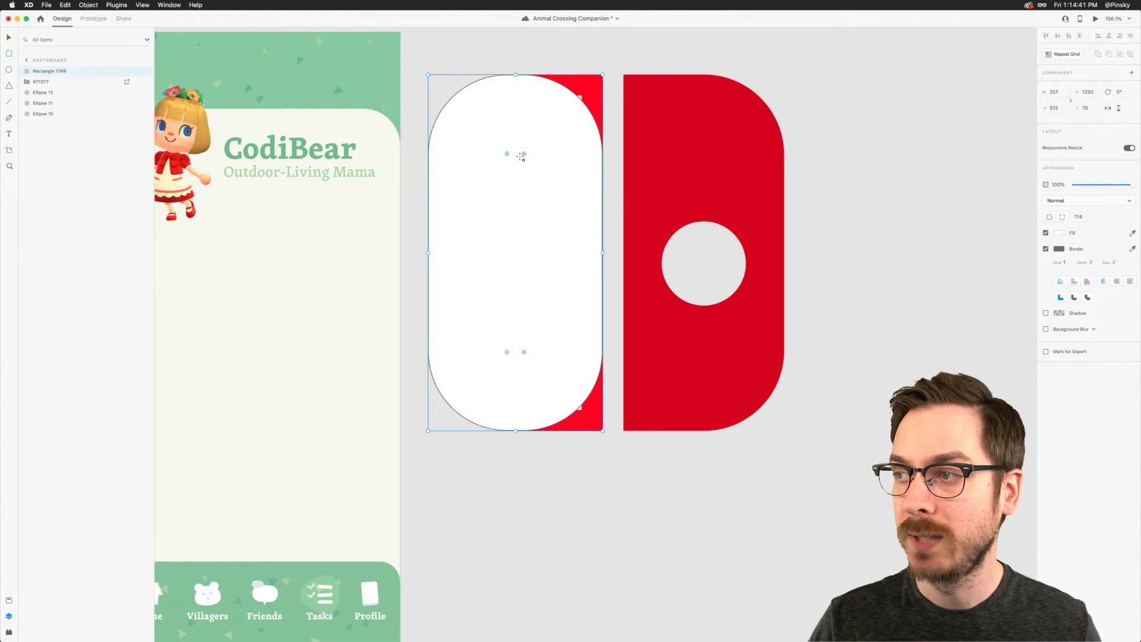
drag(525, 154, 602, 75)
drag(522, 349, 616, 436)
Step: Move the rounded rectangle over the logo's right half and give it no fill and a red border sampled from the logo
drag(521, 330, 329, 299)
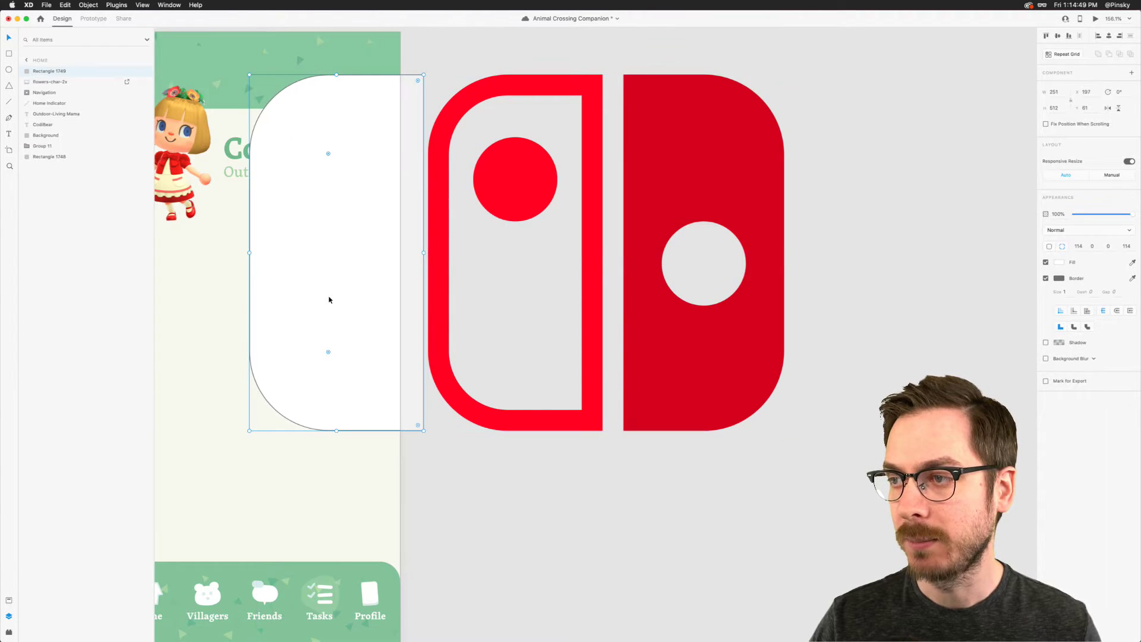
drag(407, 267, 790, 267)
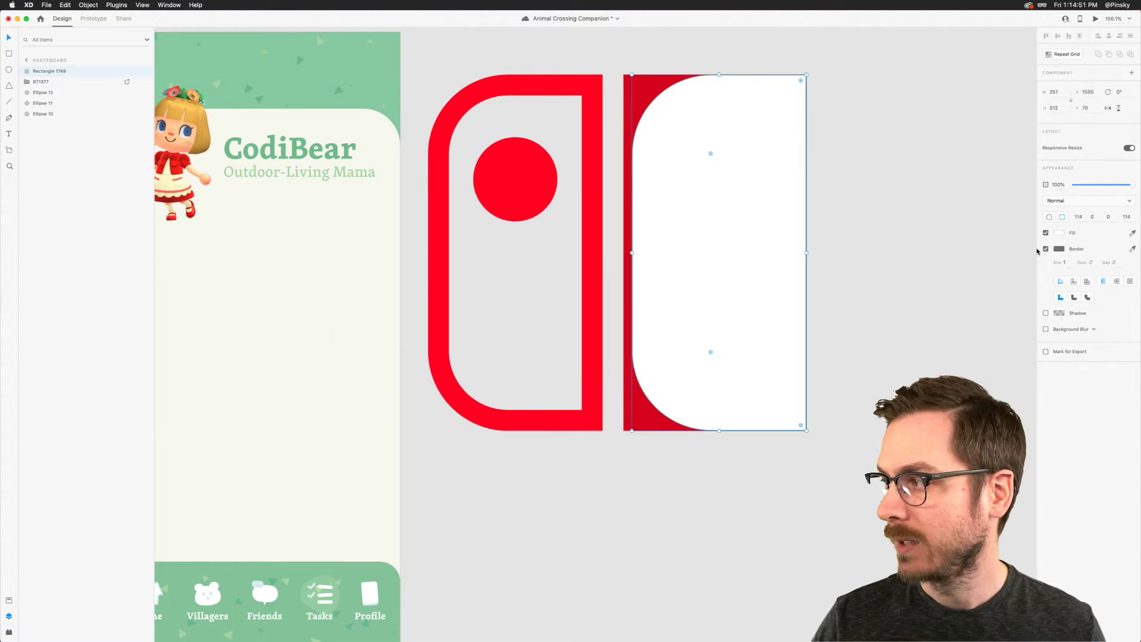
click(1046, 234)
click(1132, 249)
click(598, 148)
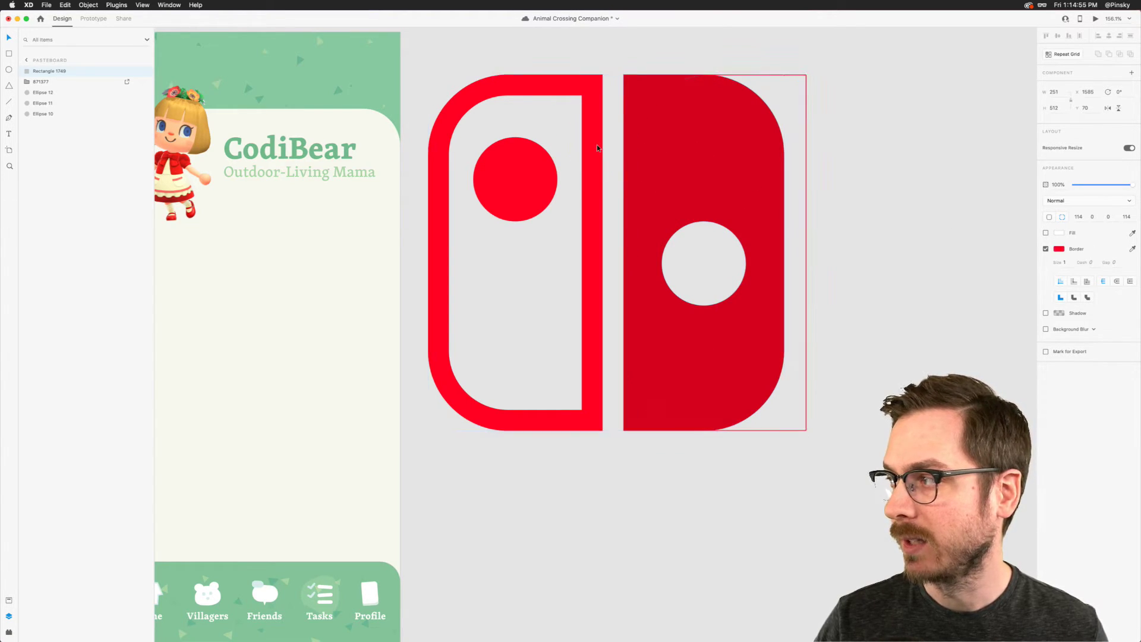
Step: Thicken the rectangle's red border to match the logo's left outline, and delete the rectangle
click(1065, 262)
key(shift+Up)
key(shift+Up)
key(Up)
key(Up)
key(Up)
key(Up)
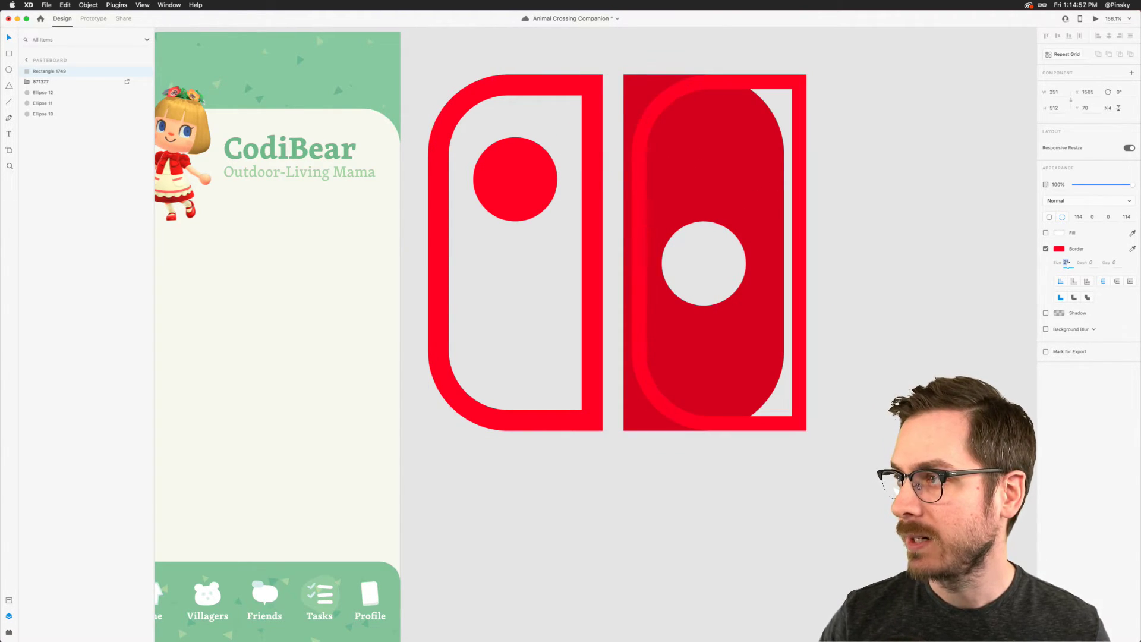
key(Up)
key(Up)
key(Up)
key(Up)
key(Up)
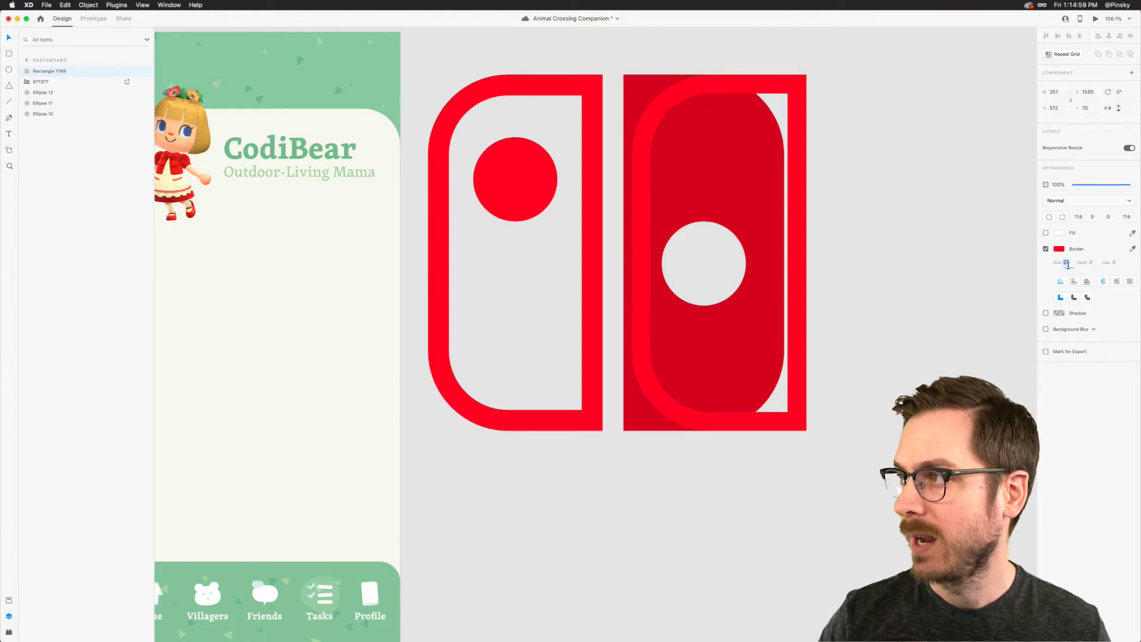
key(Up)
key(Up)
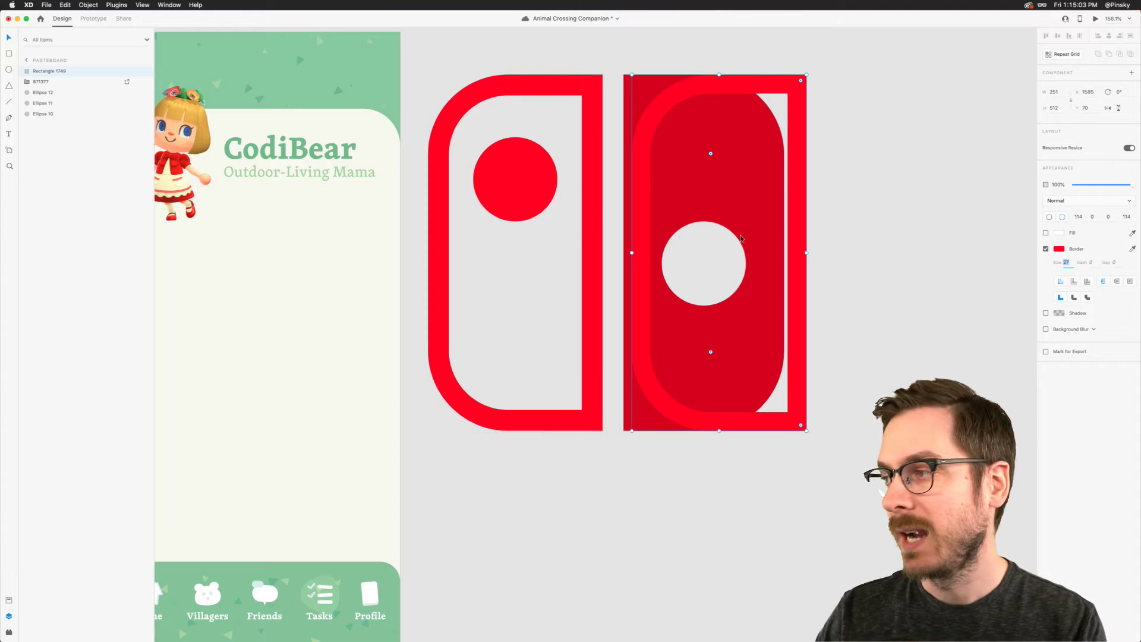
drag(798, 164, 811, 160)
key(Delete)
Step: Move the Switch logo below the "Outdoor-Living Mama" subtitle on the Home artboard and scale it down to about 27 × 27
click(749, 156)
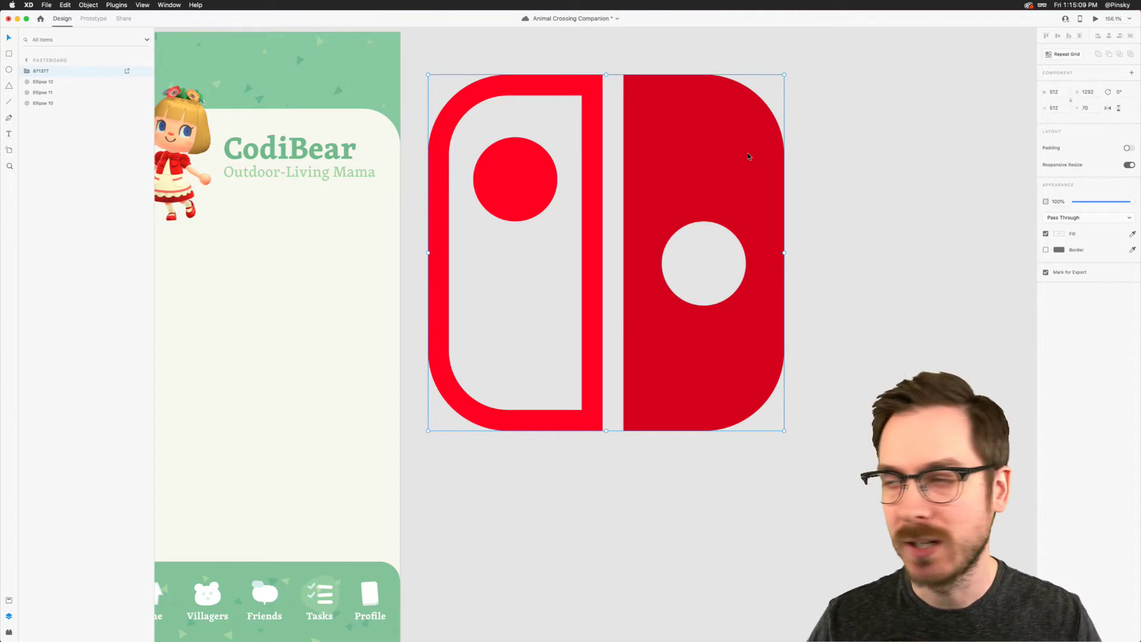
scroll(748, 157, down, 2)
drag(776, 87, 318, 180)
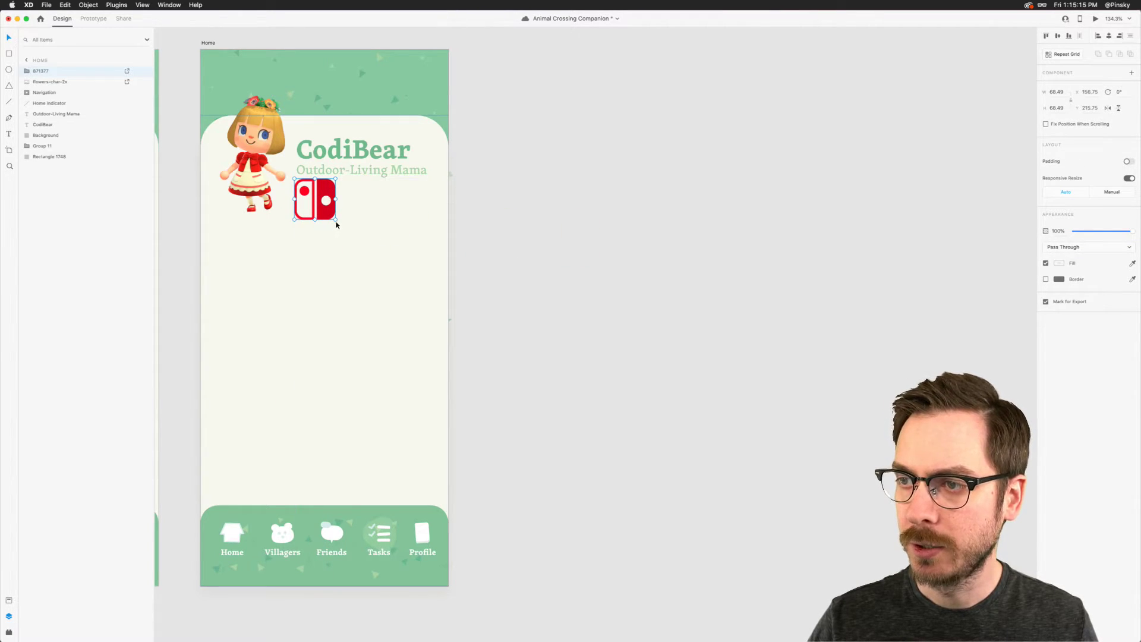
drag(335, 219, 309, 186)
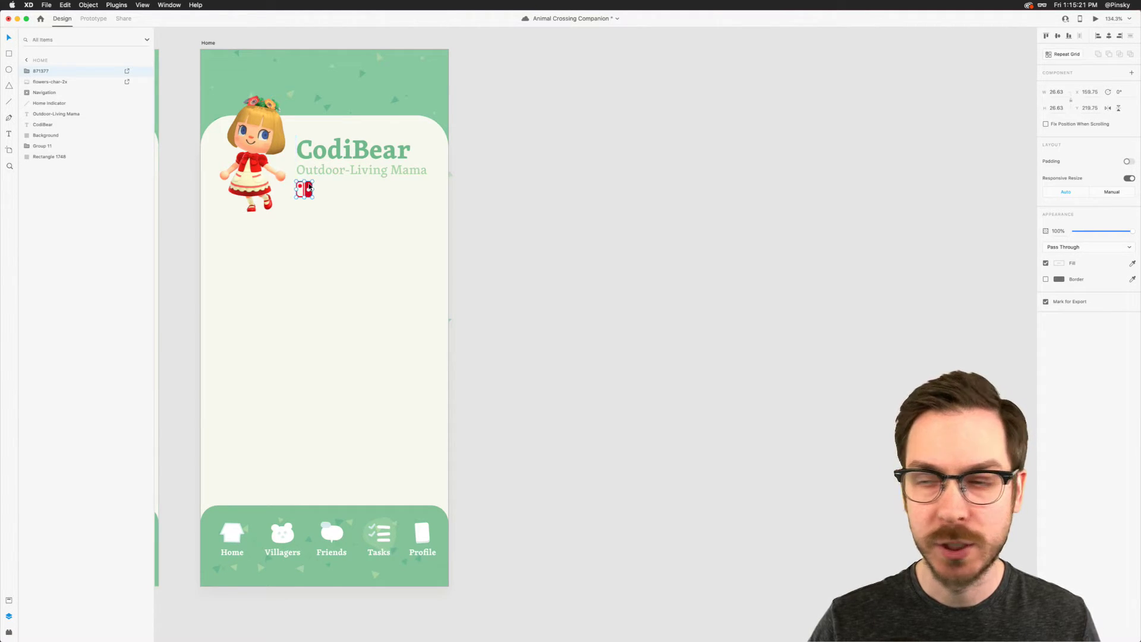
Step: Duplicate the "Outdoor-Living Mama" text beside the Switch logo and replace the copy's text with a sample Switch friend code
scroll(309, 187, up, 5)
alt+drag(365, 158, 405, 182)
double_click(404, 185)
key(super+a)
text(SW 2834-23845)
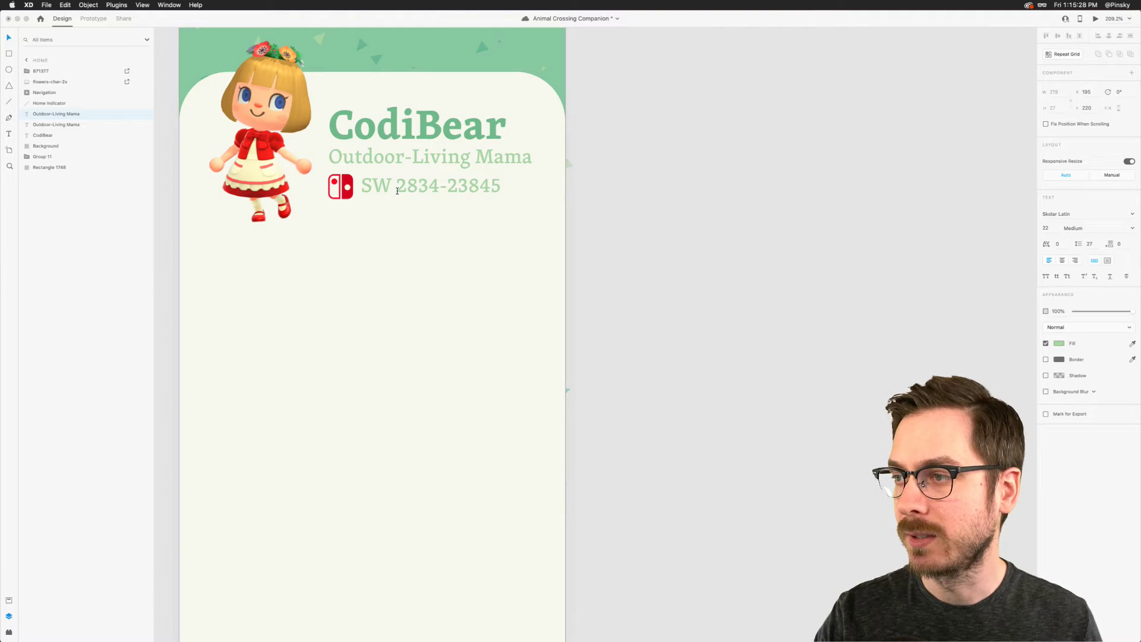
key(BackSpace)
text(4)
key(BackSpace)
text(-4292)
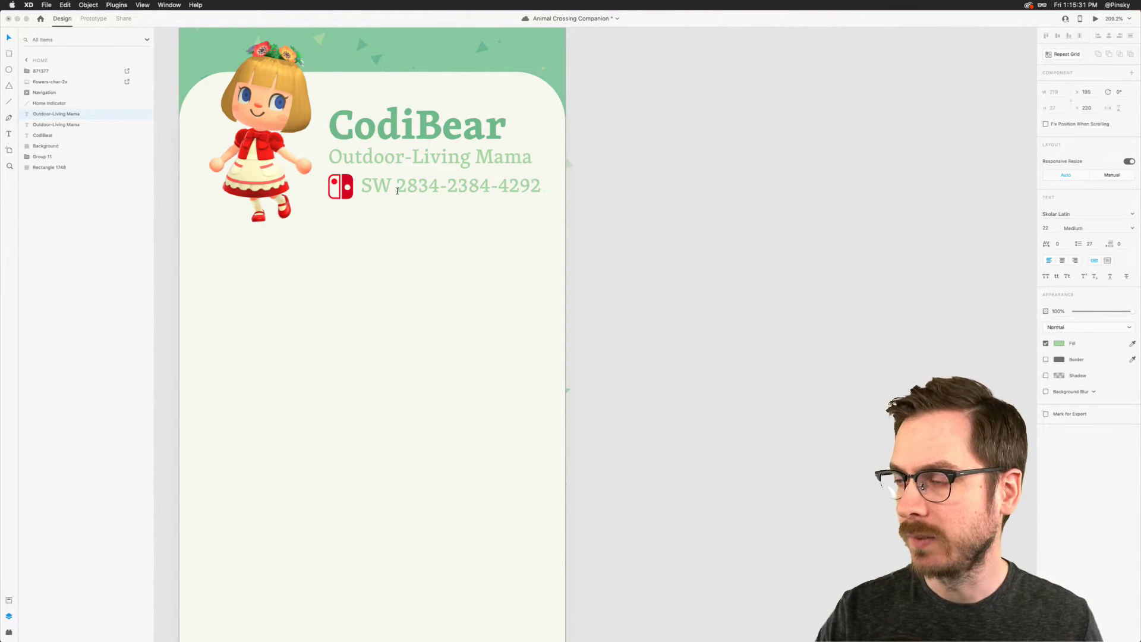
key(Escape)
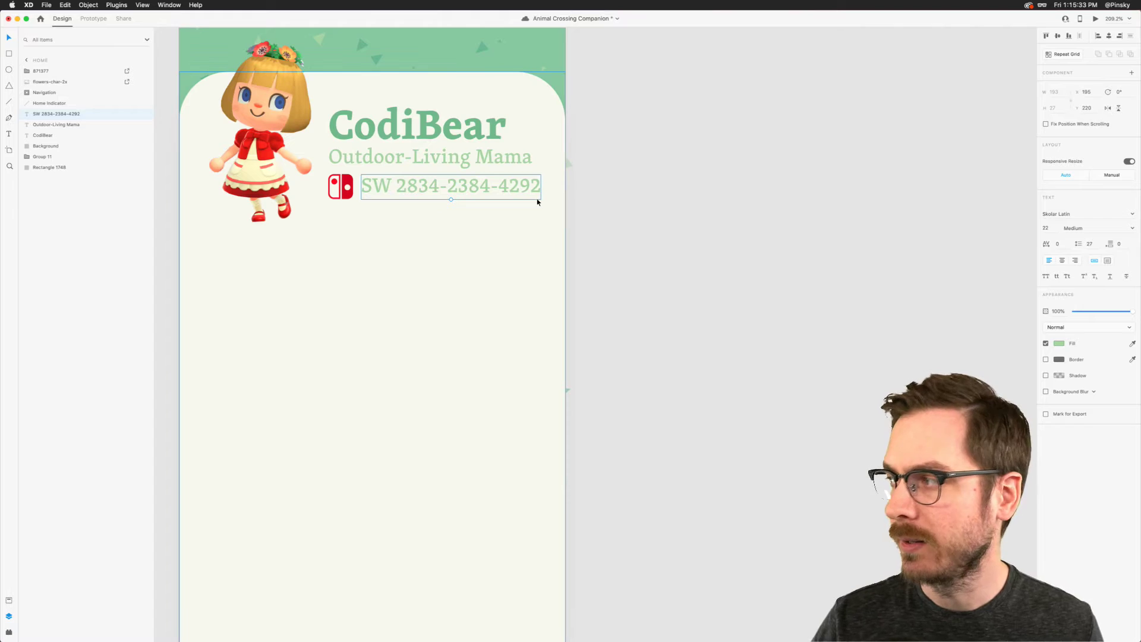
Step: Recolor the friend code with the heading's darker green, reduce its font size to 19 and align it beside the Switch logo
key(i)
click(437, 124)
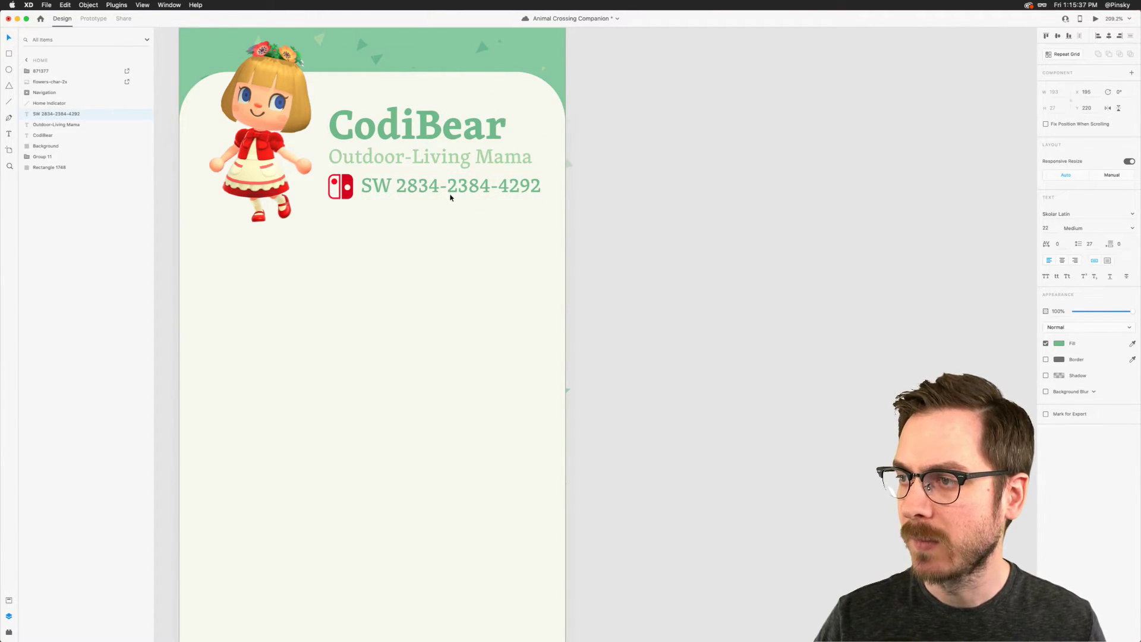
drag(452, 200, 427, 190)
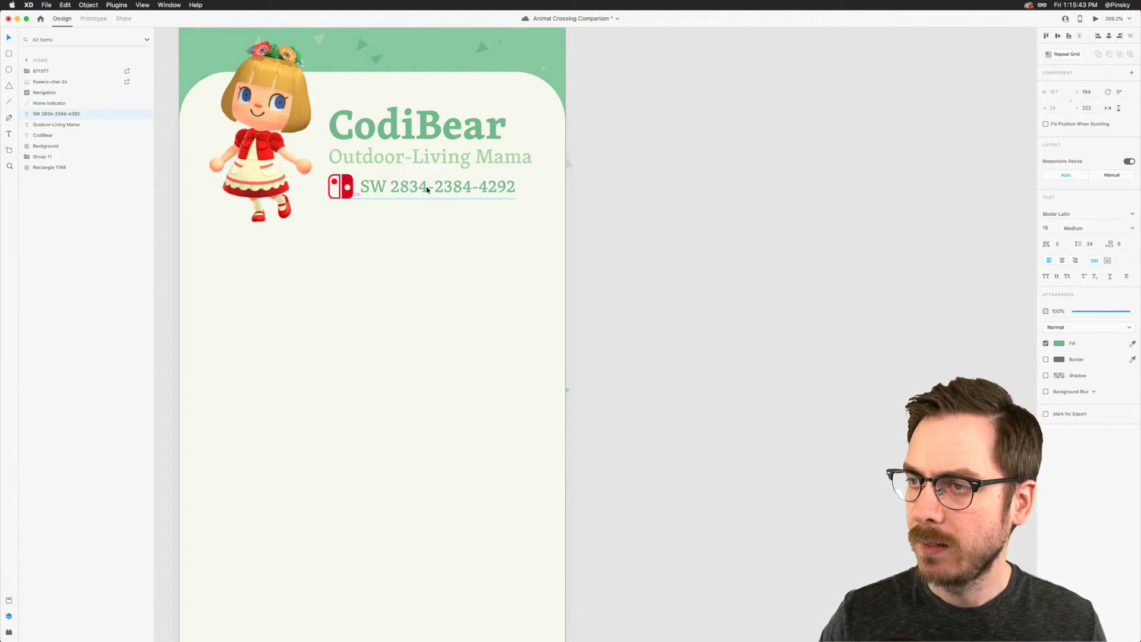
click(427, 189)
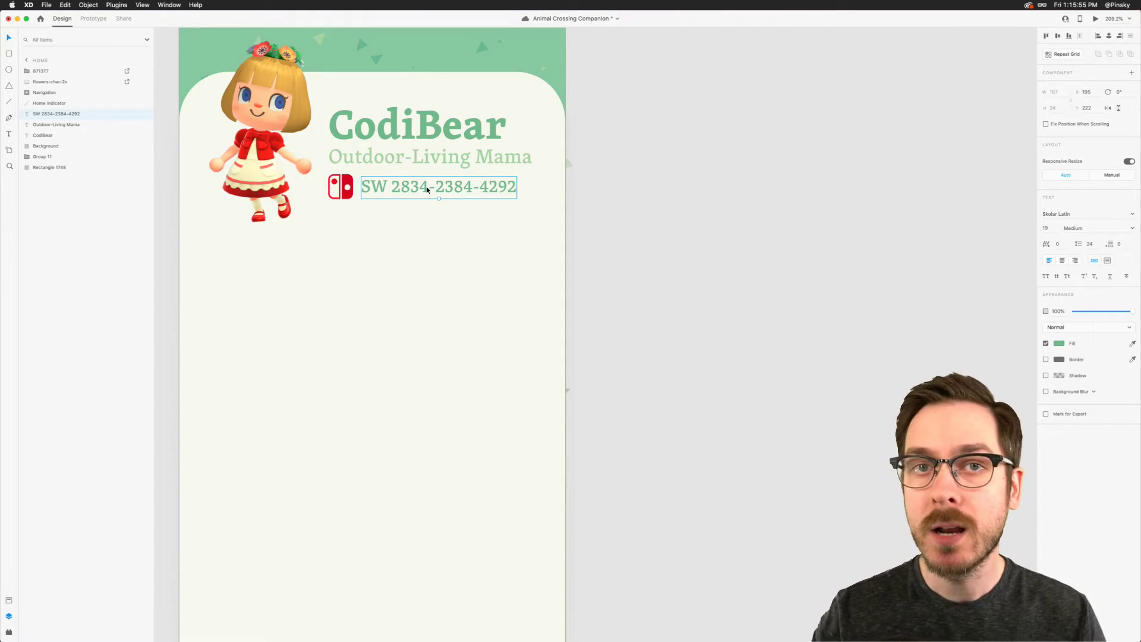
Step: Open the Icons 4 Design plugin, search for "copy" and insert the Feather copy icon
key(alt+super+p)
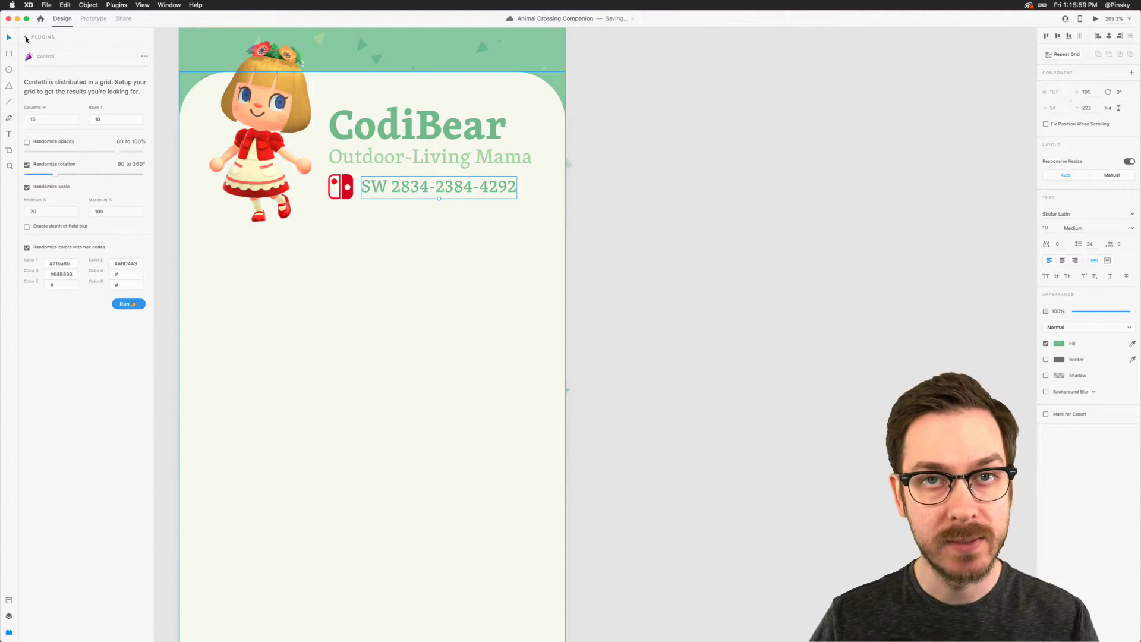
click(26, 38)
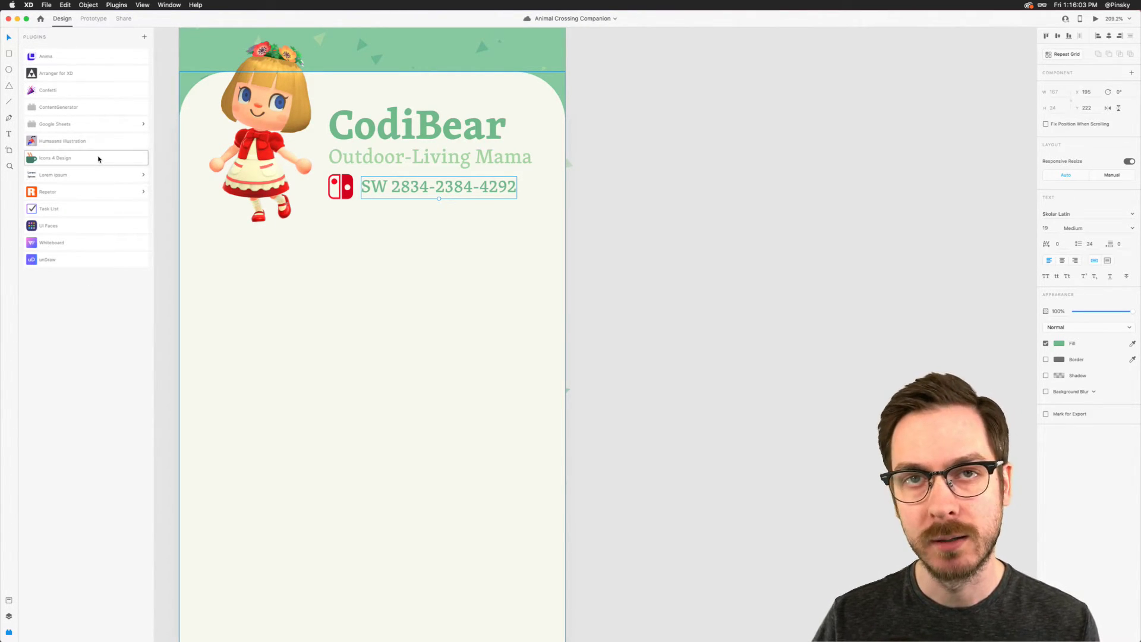
click(77, 158)
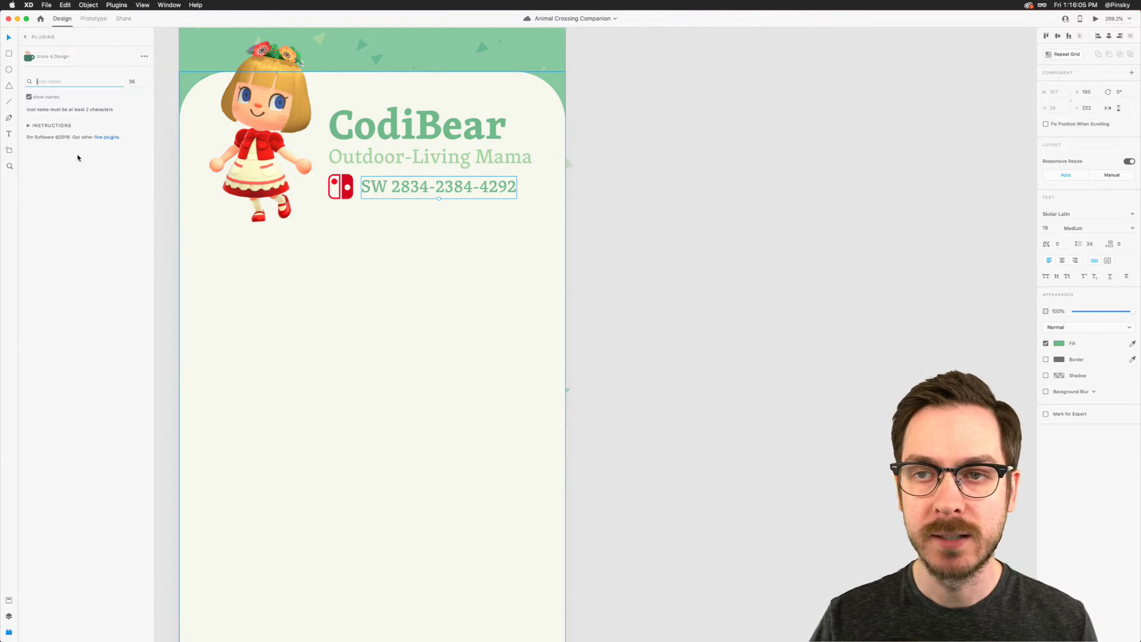
text(coip)
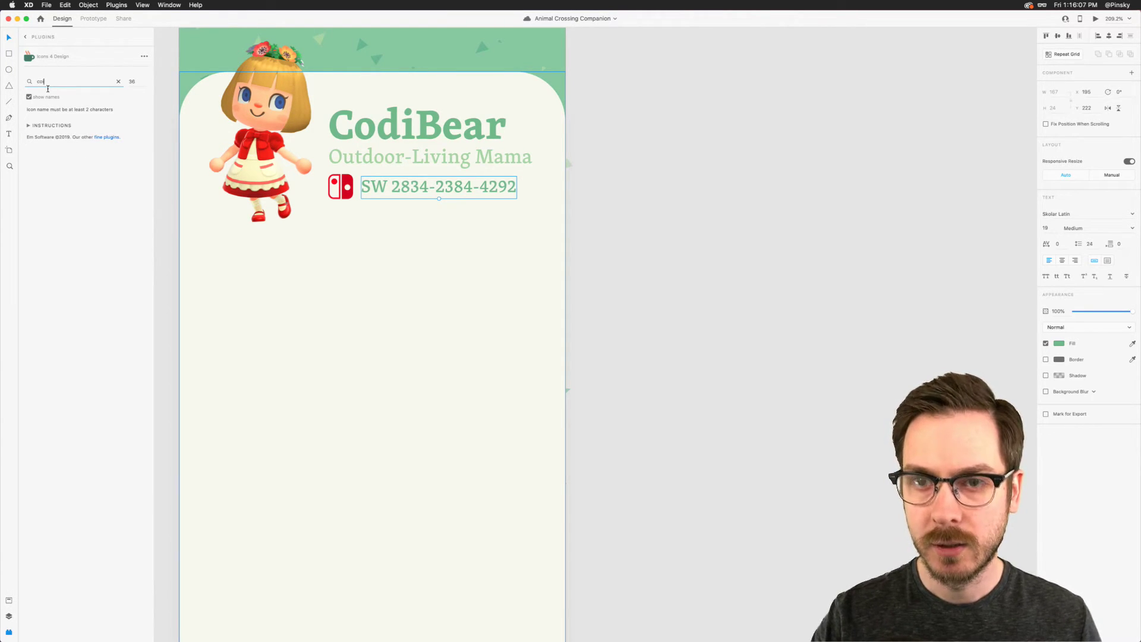
key(BackSpace)
key(BackSpace)
text(py)
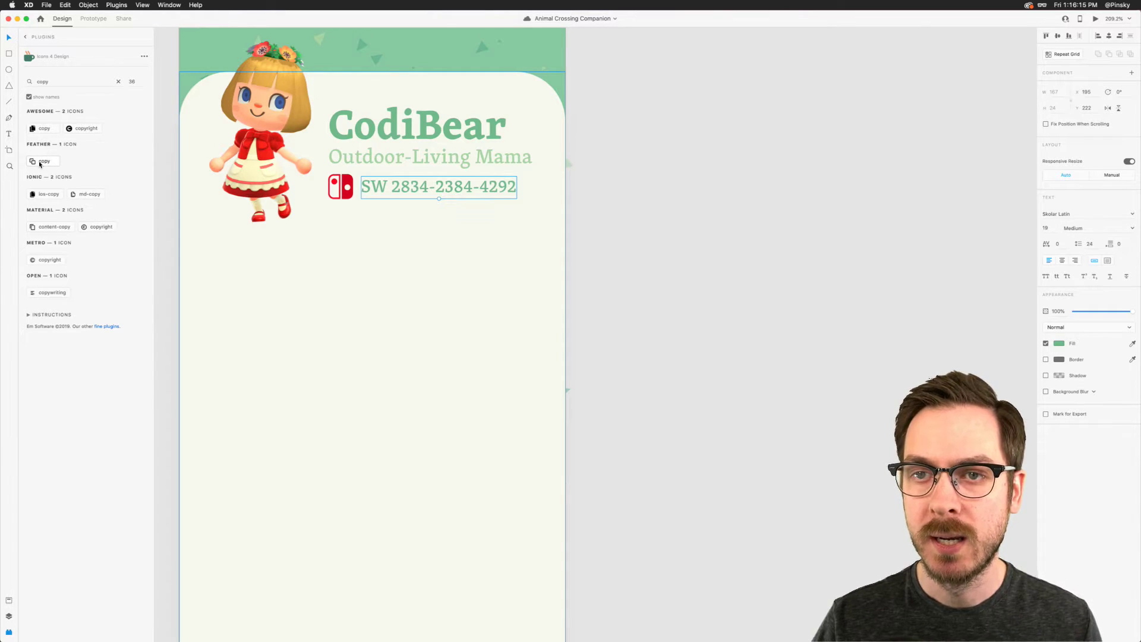
click(40, 162)
Step: Move the copy icon to the end of the friend code line and scale it down to 20 × 20
scroll(480, 237, up, 10)
scroll(479, 237, left, 10)
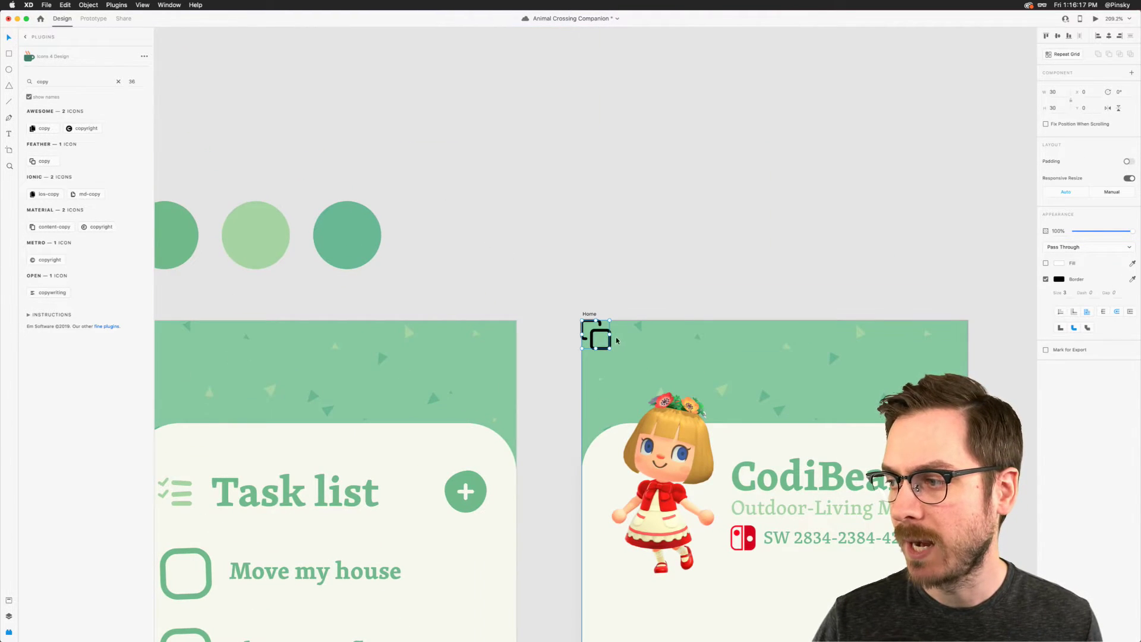
drag(605, 331, 774, 426)
scroll(621, 344, down, 5)
scroll(621, 344, right, 10)
scroll(595, 345, up, 5)
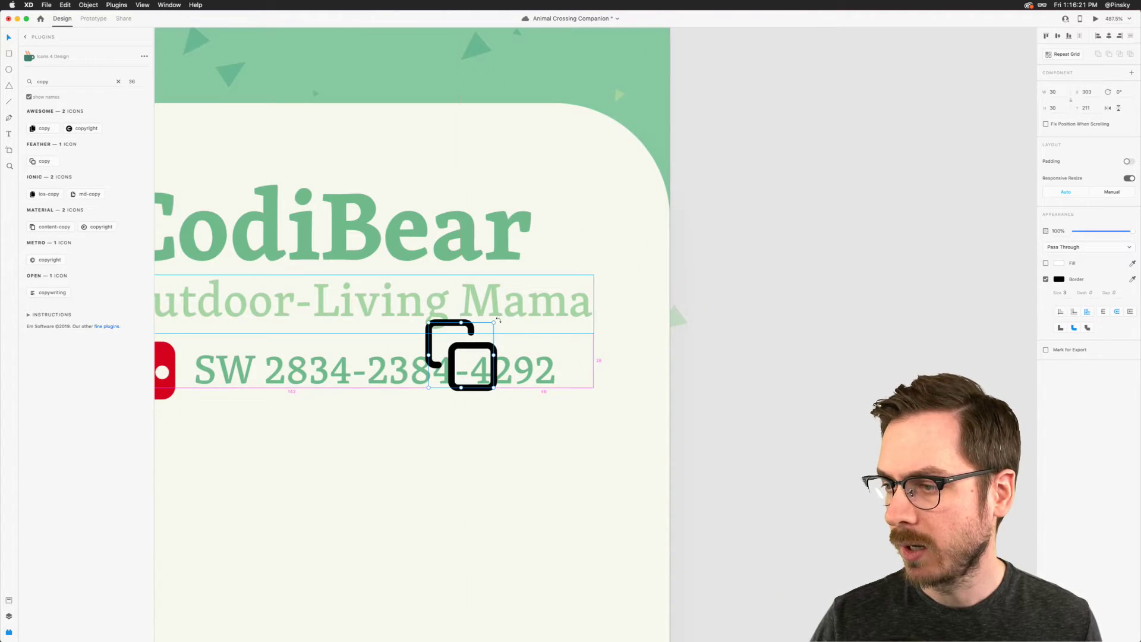
drag(495, 321, 605, 359)
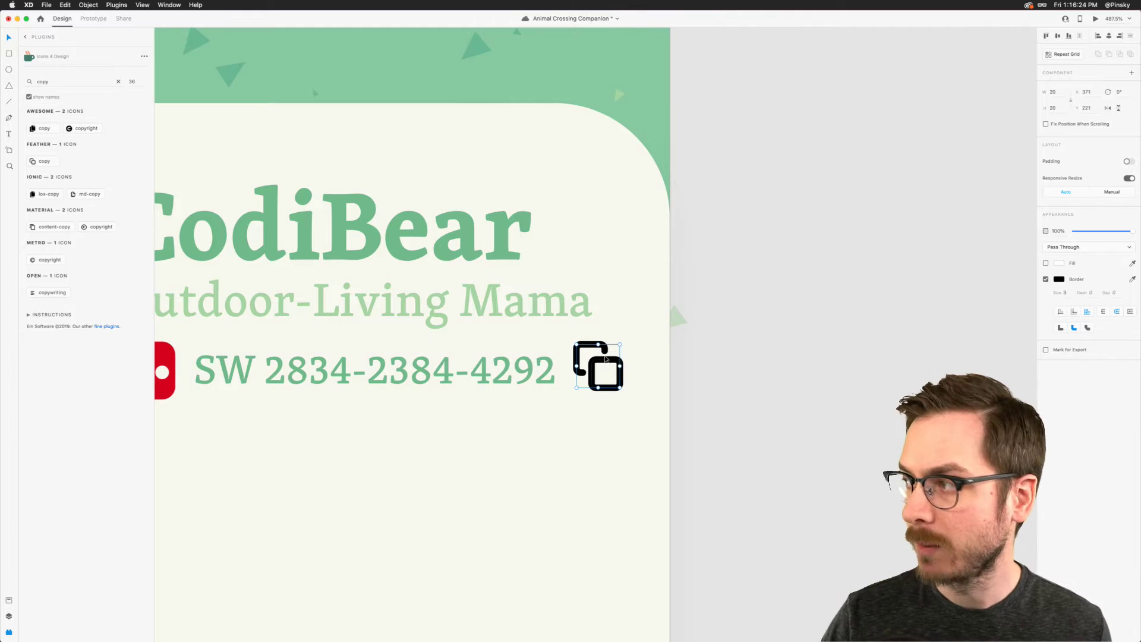
Step: Set the copy icon's border size to 2
click(1069, 298)
text(2)
key(Return)
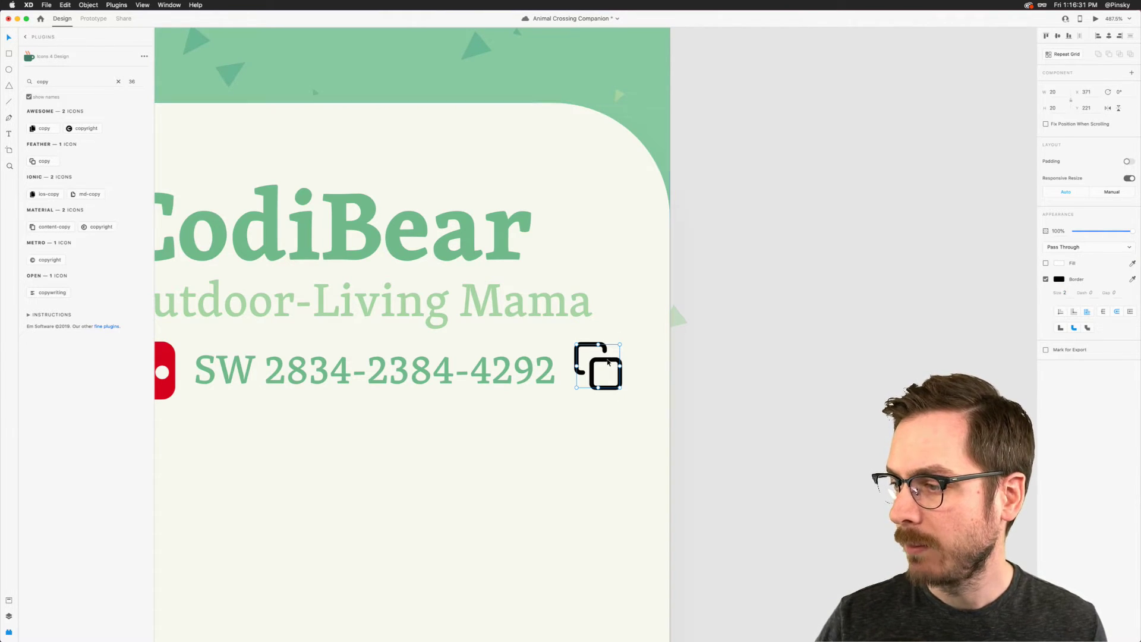
Step: Recolor the copy icon's border with the subtitle's light green and set the icon's opacity to 50%
key(2)
key(i)
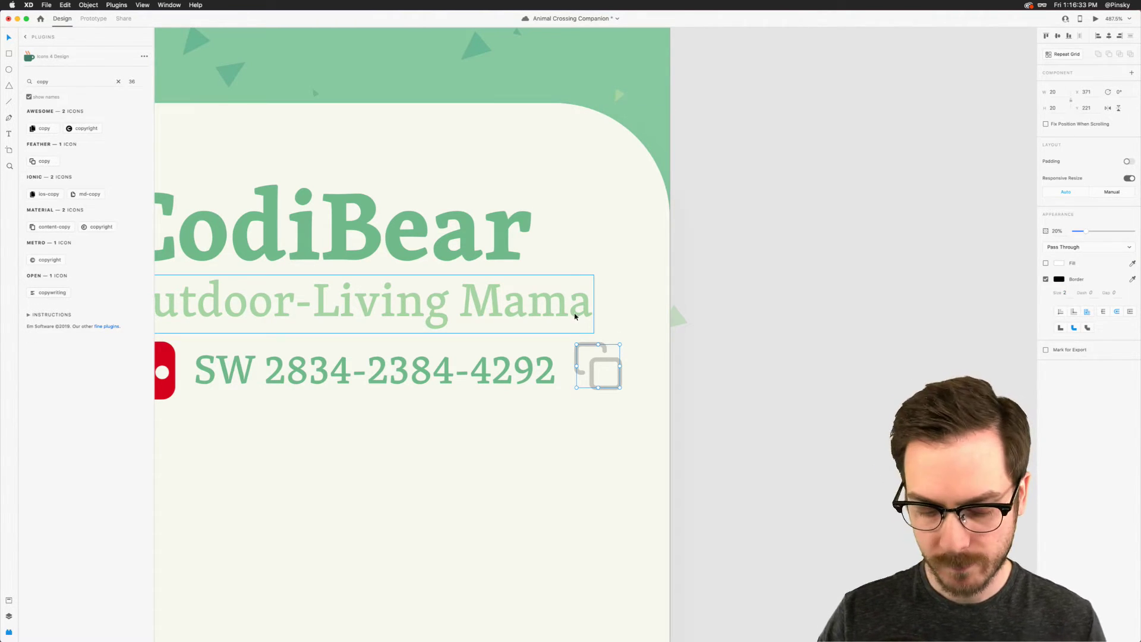
click(566, 300)
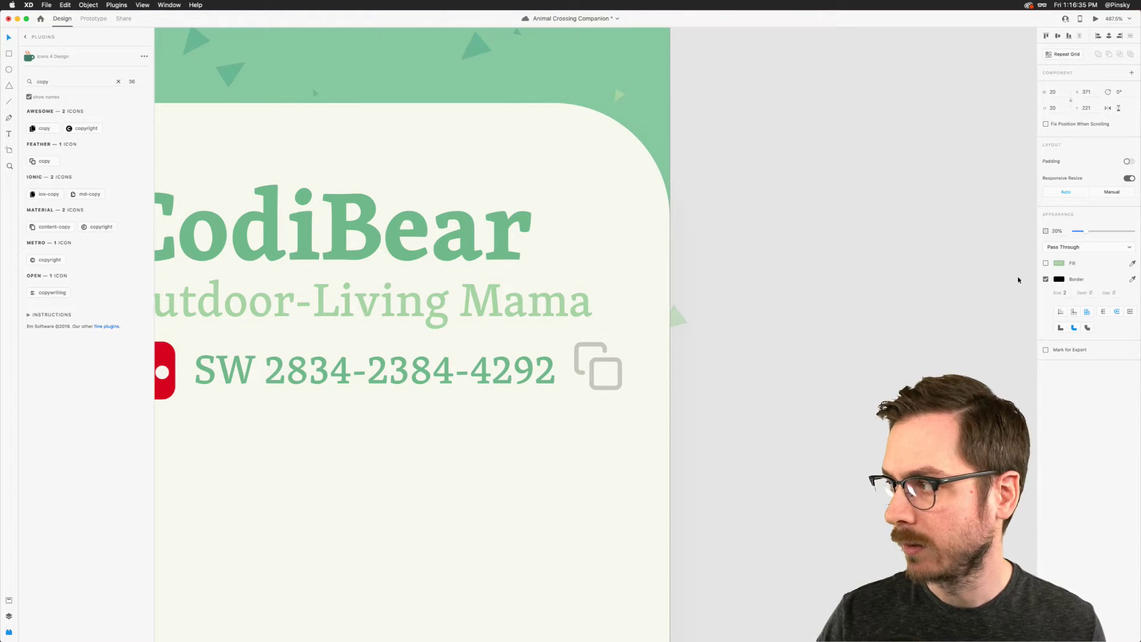
click(542, 301)
key(5)
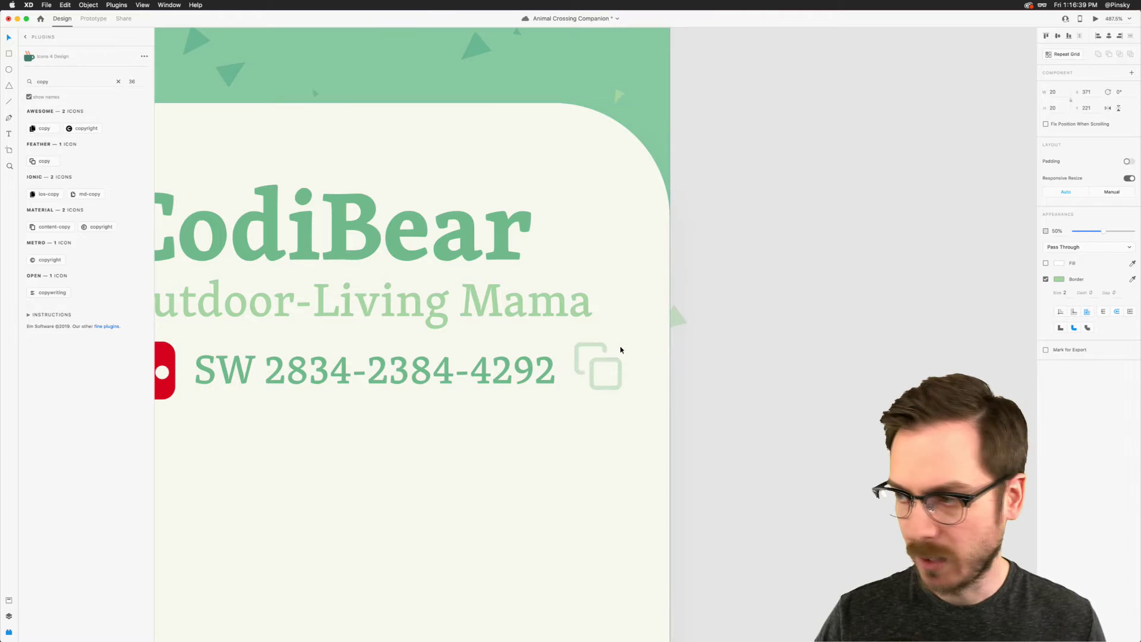
Step: Scale the copy icon down to 18 × 18, align it vertically with the friend code at Y 224, and save the document
drag(621, 345, 605, 360)
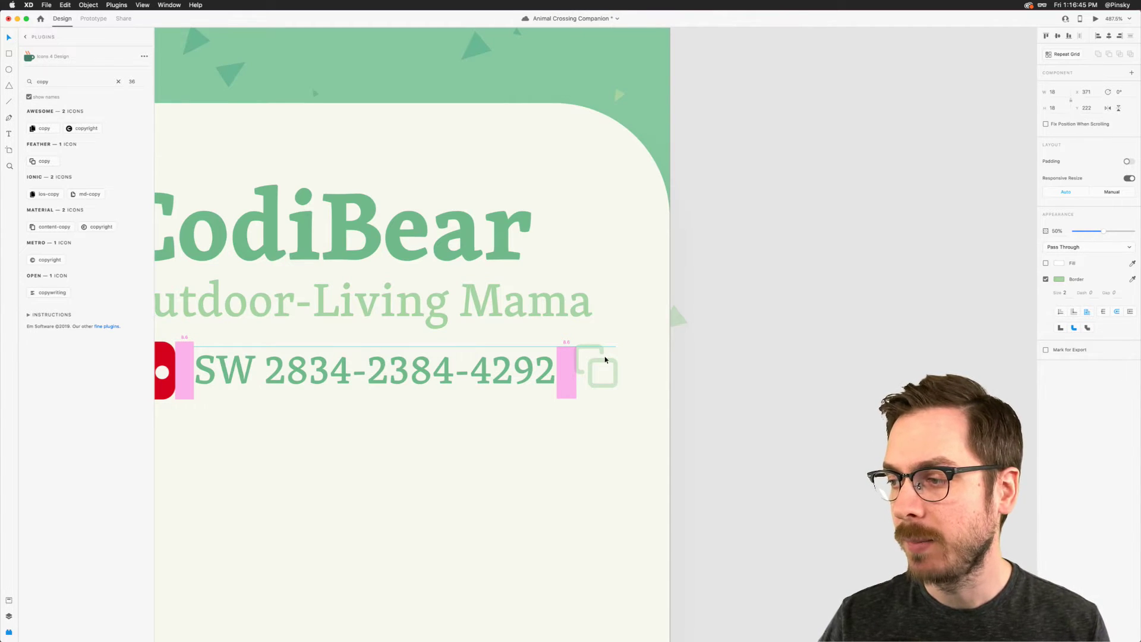
drag(605, 359, 605, 364)
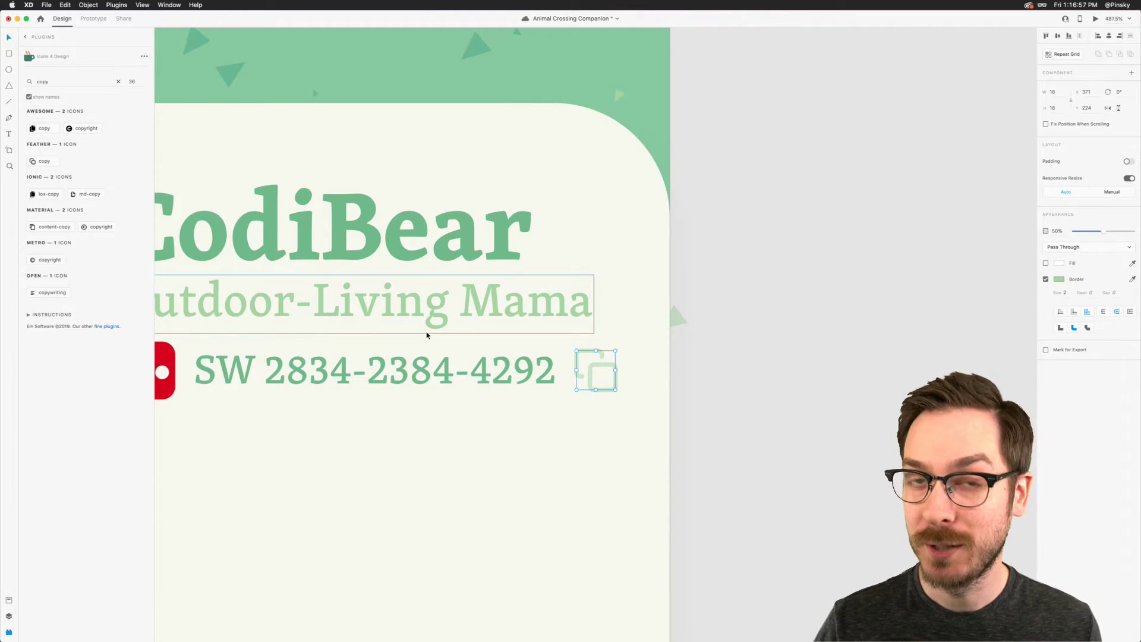
scroll(442, 323, down, 5)
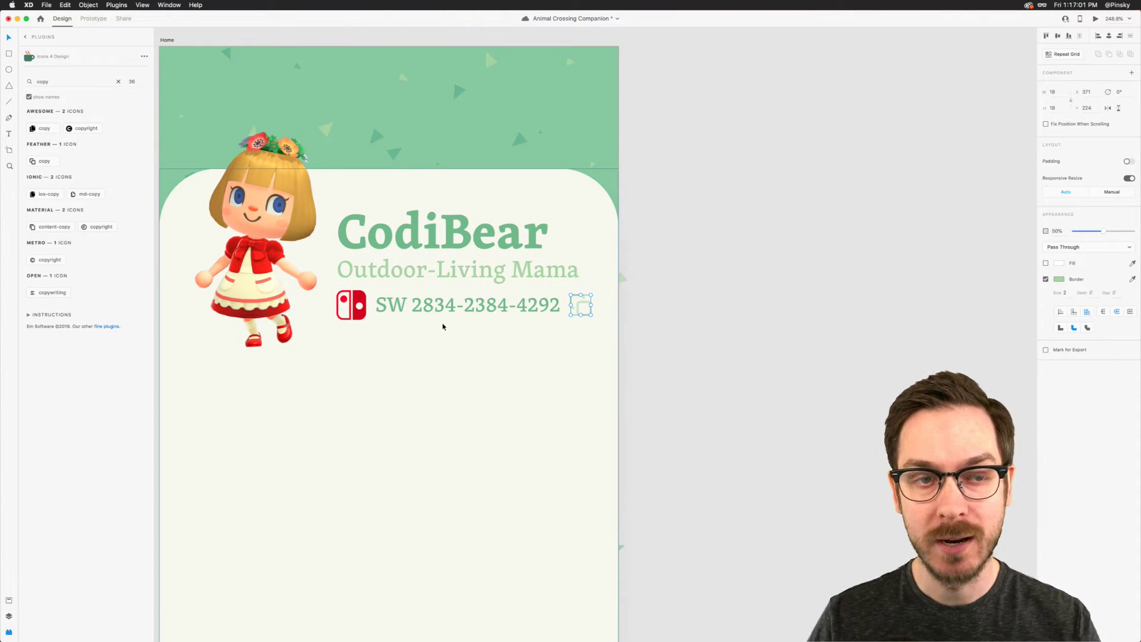
key(super+s)
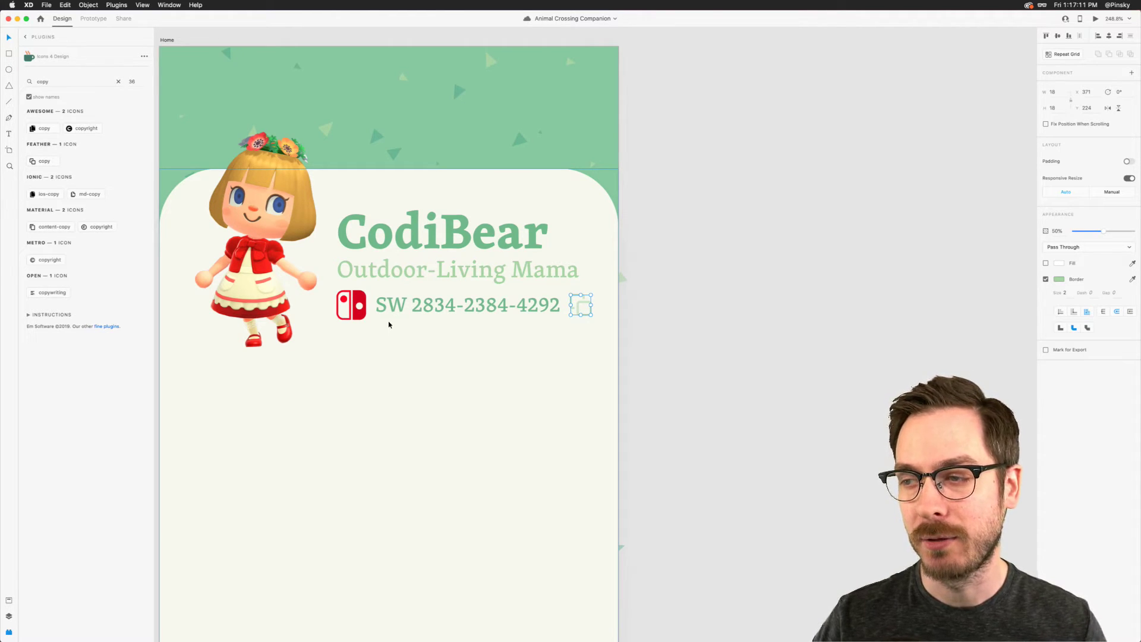
key(super+Tab)
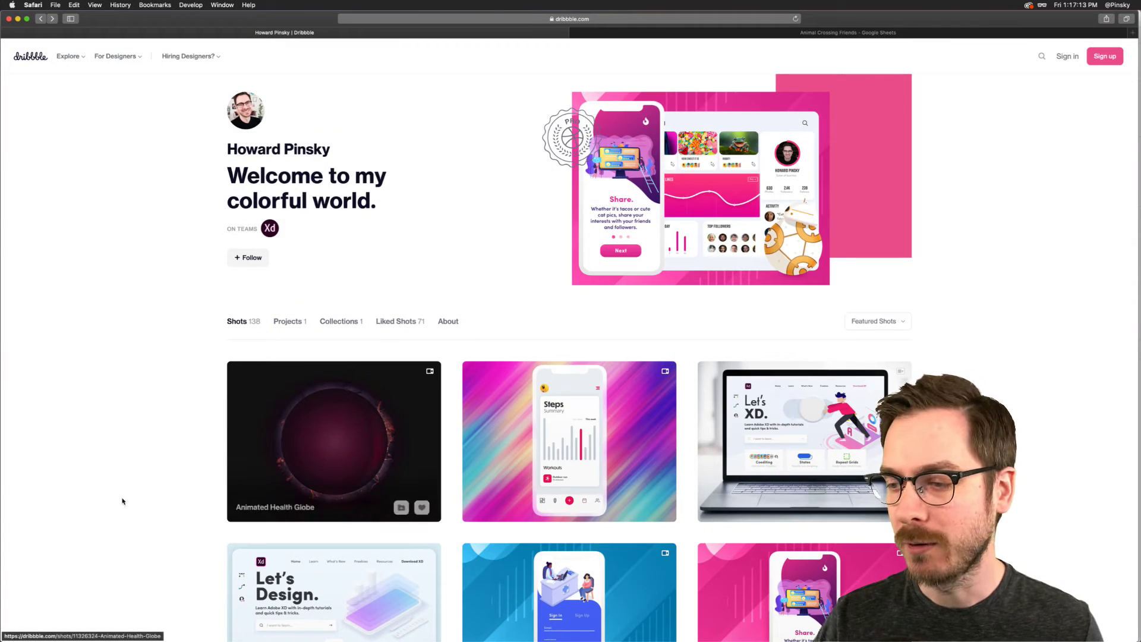
mouse_move(288, 400)
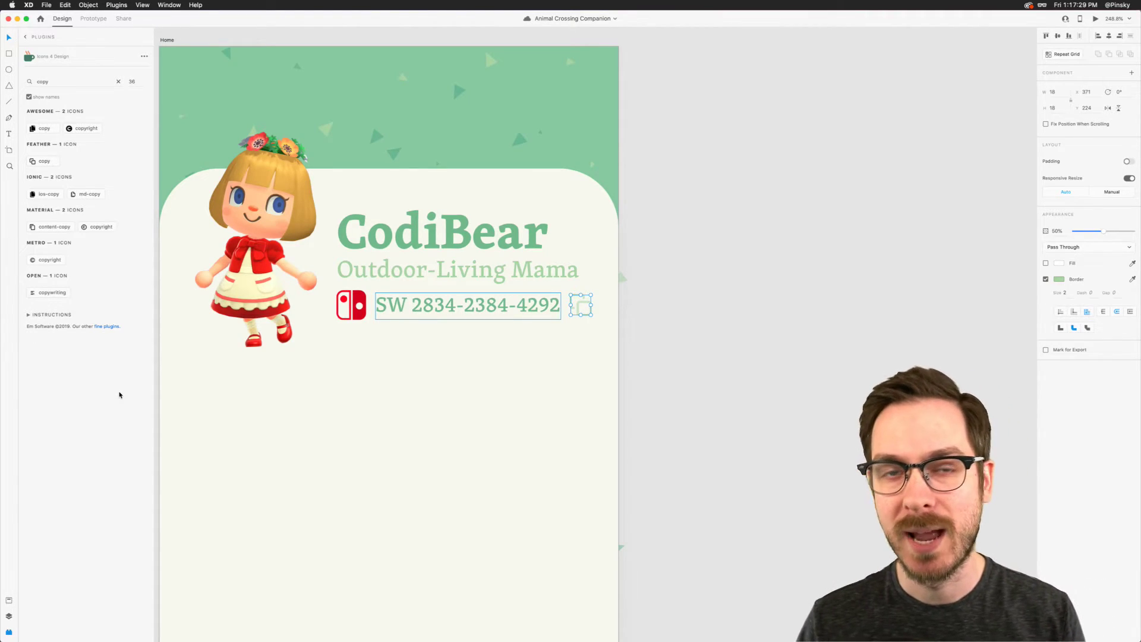
key(Escape)
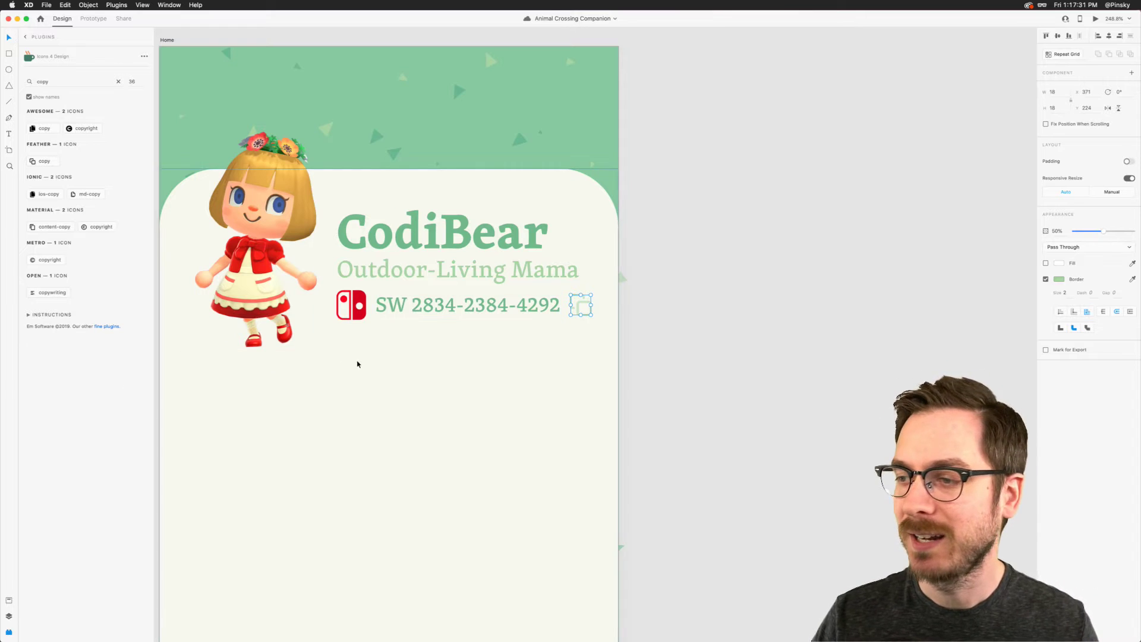
Step: Scale the character image down slightly from its lower corner
scroll(327, 312, down, 3)
scroll(327, 314, up, 3)
click(324, 310)
drag(340, 318, 328, 295)
Step: Group the Switch logo, friend code and copy icon, and rename the group "Switch Code"
click(377, 286)
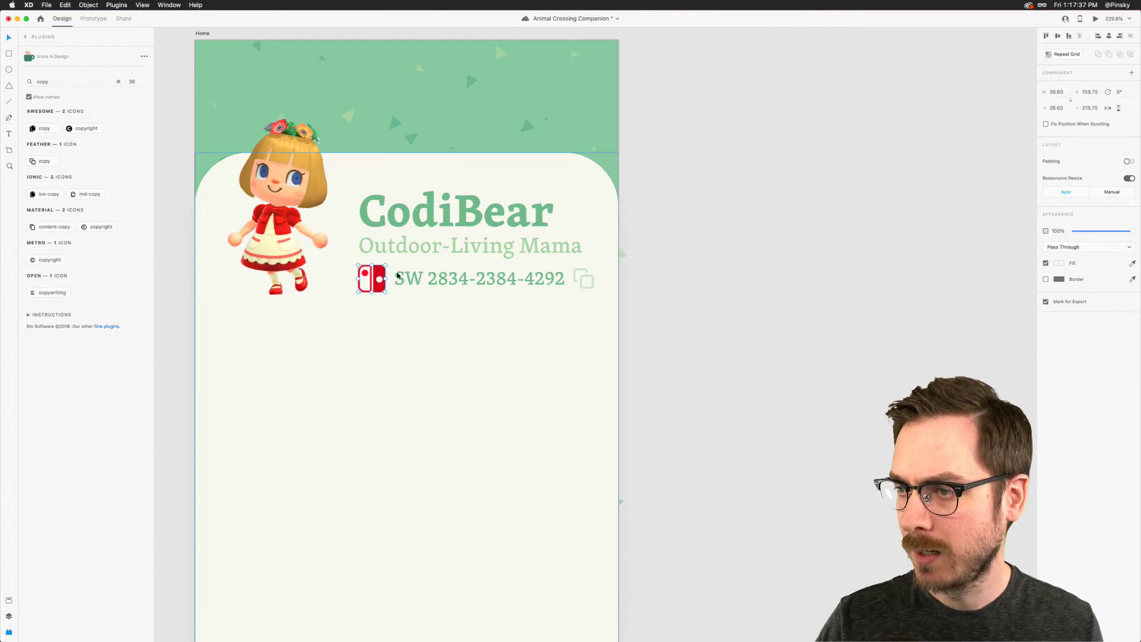
shift+click(535, 279)
shift+click(583, 278)
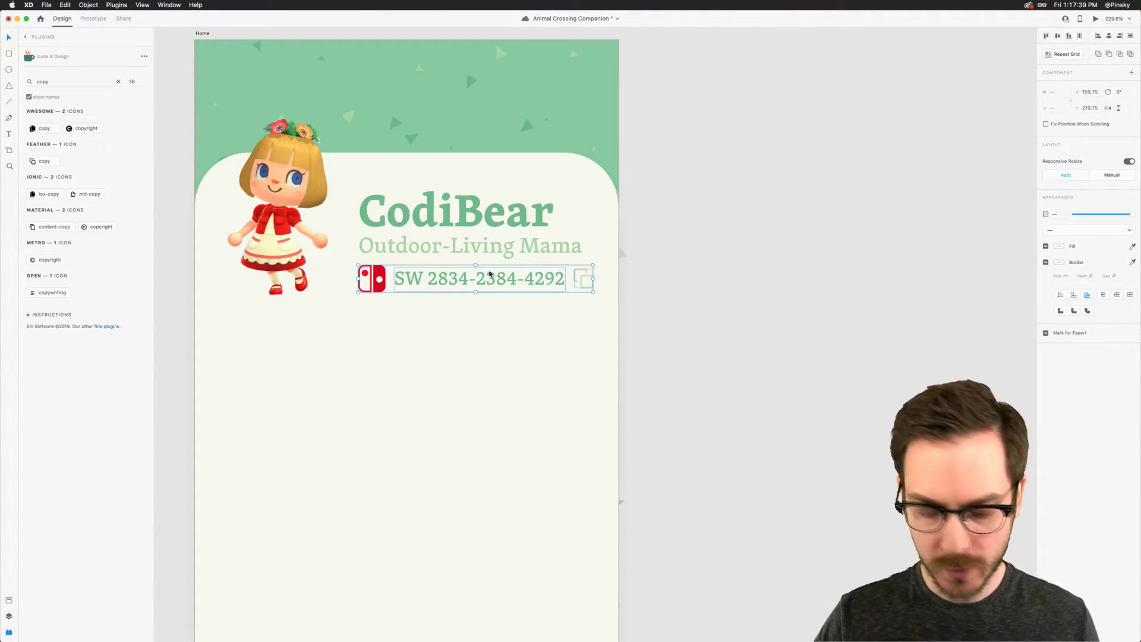
key(super+y)
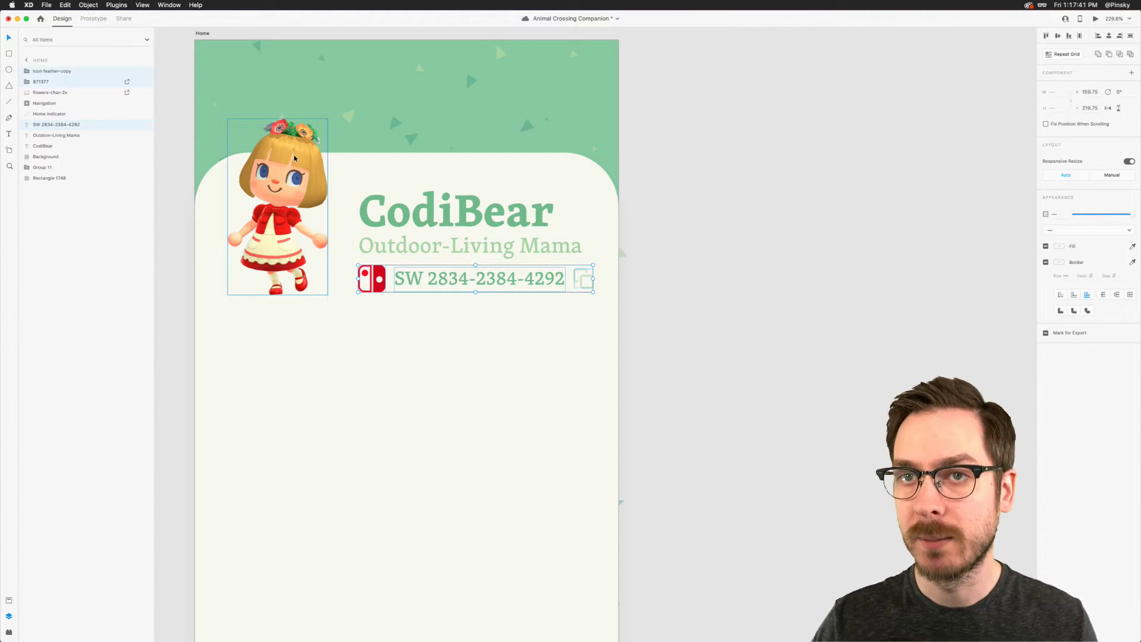
key(super+g)
double_click(42, 72)
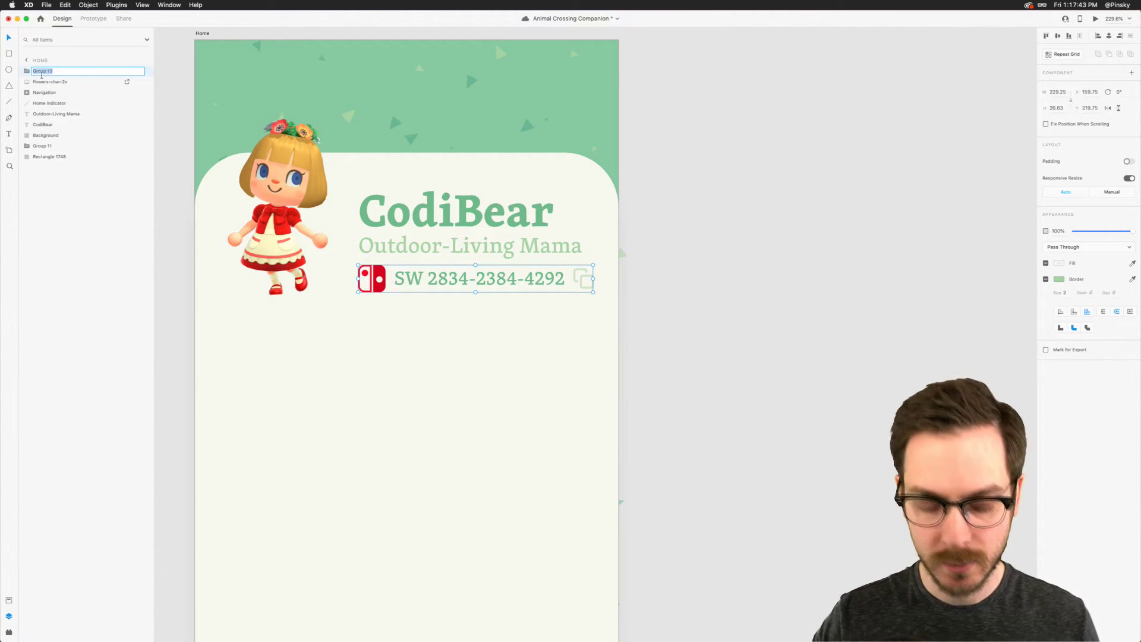
text(Switch Code)
key(Return)
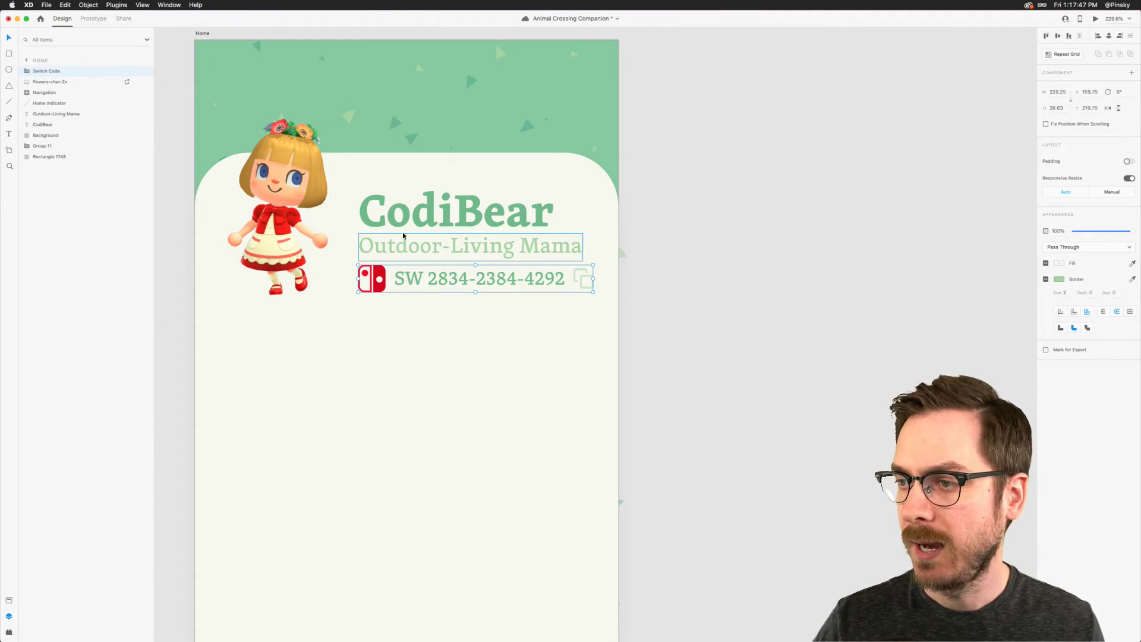
Step: Shift the profile name, subtitle and Switch Code group together closer to the character
click(406, 249)
shift+click(412, 218)
shift+click(425, 271)
drag(425, 271, 406, 272)
key(Escape)
Step: Duplicate the profile name heading below the header, change the copy's text to "Island Overview" and scale it down to font size 38
scroll(433, 244, down, 5)
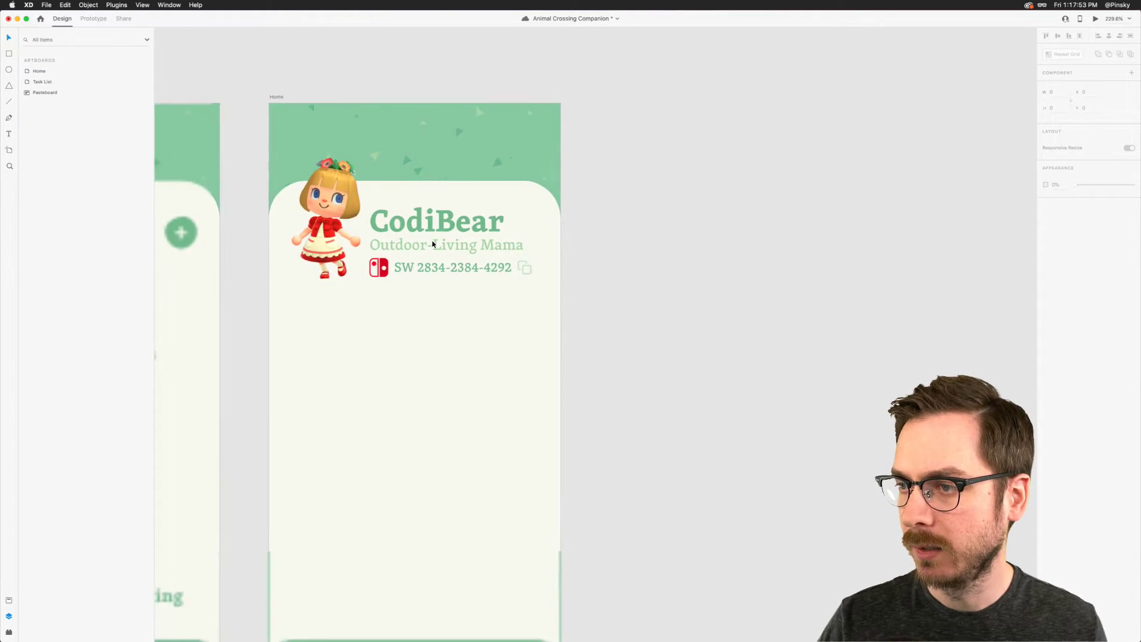
scroll(433, 244, up, 5)
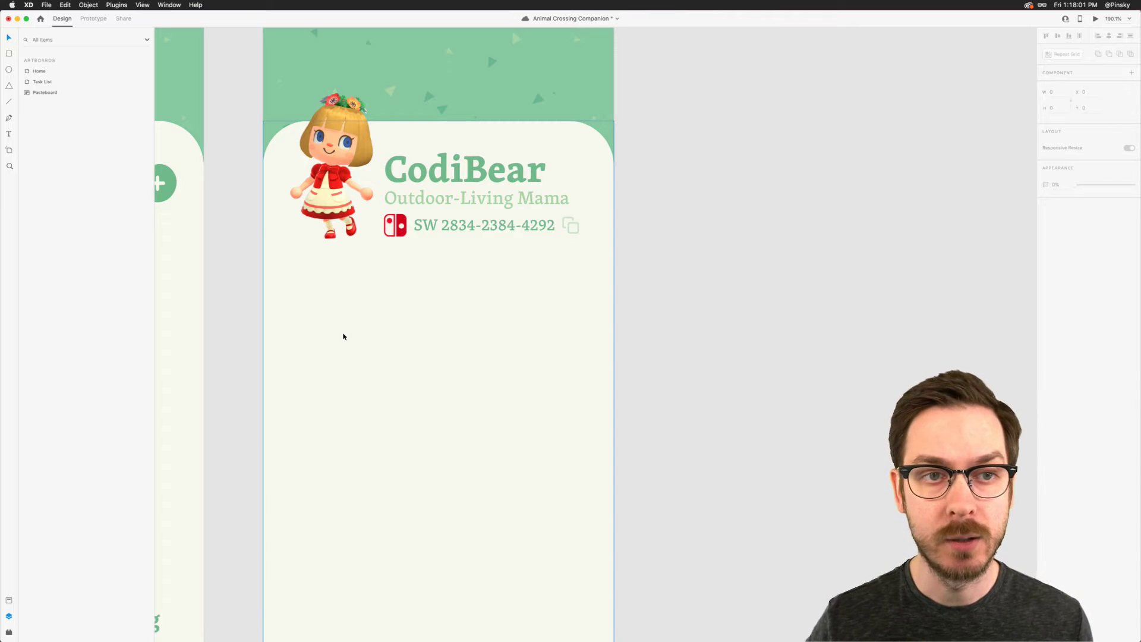
scroll(344, 335, down, 3)
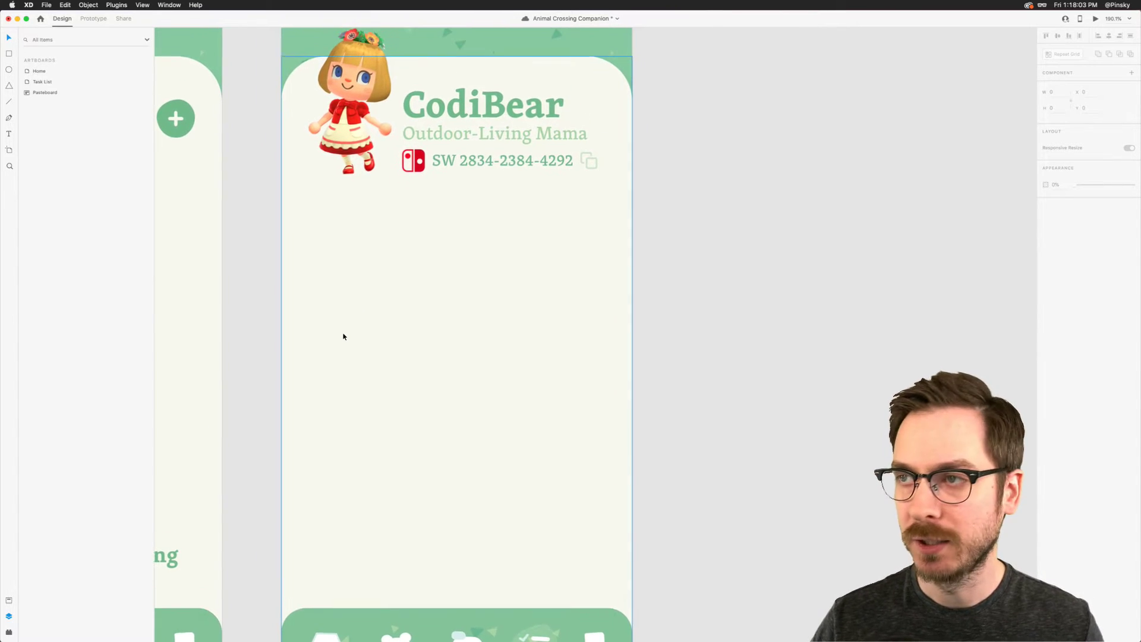
drag(475, 105, 448, 219)
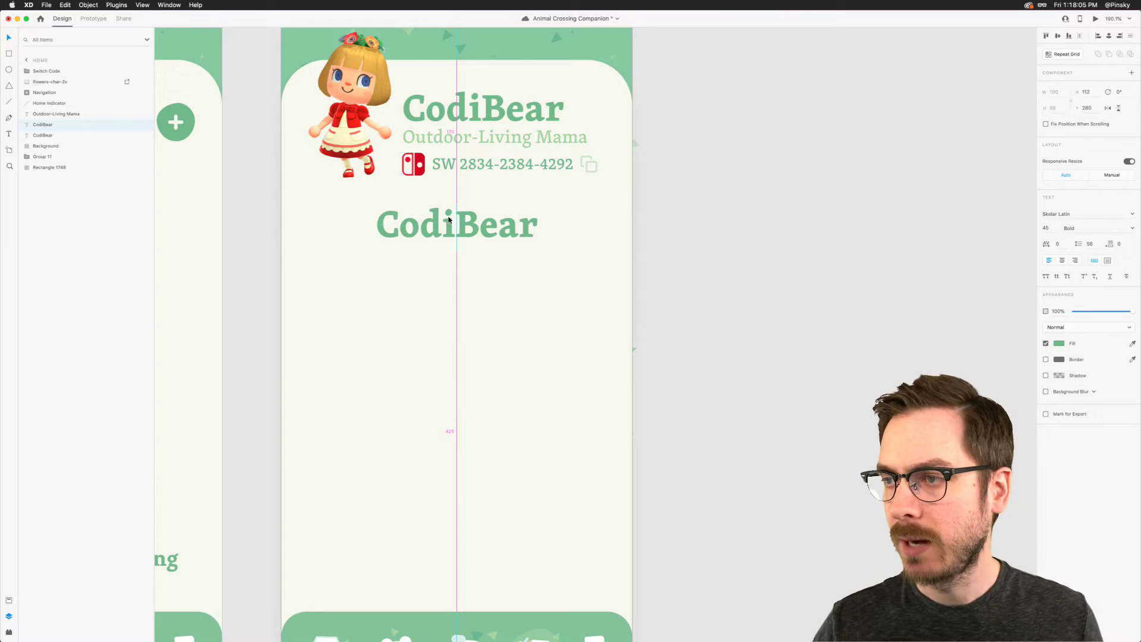
double_click(448, 221)
text(Is)
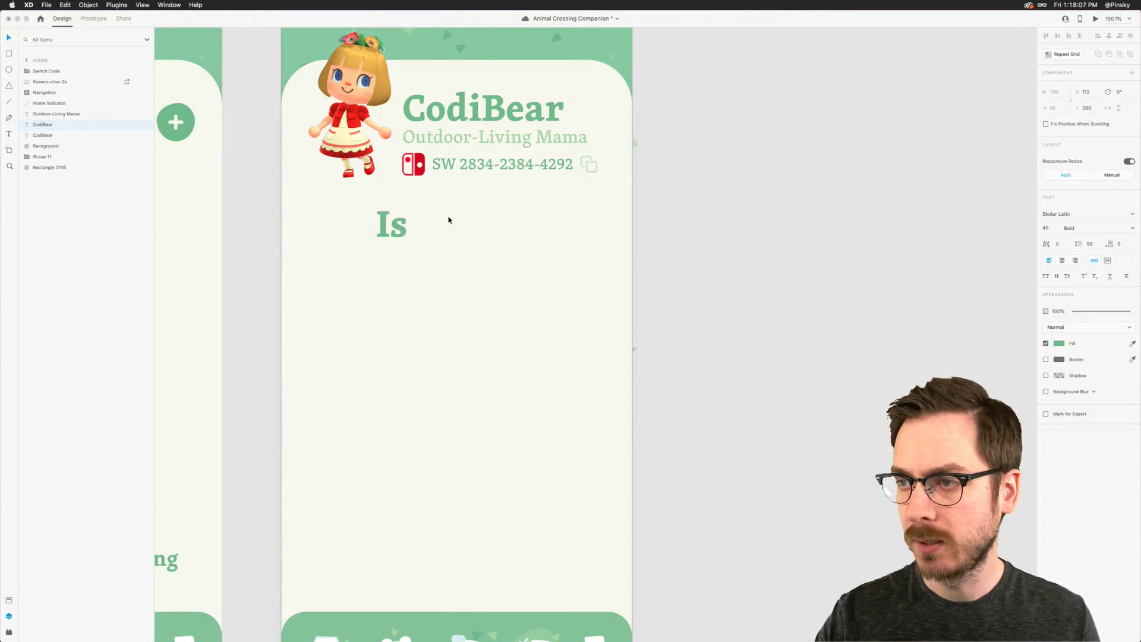
text(land Overview)
key(Escape)
drag(523, 252, 479, 234)
Step: Examine the Task list heading and its accompanying icon on the Task List artboard as a reference
scroll(479, 234, left, 2)
scroll(479, 234, down, 1)
scroll(339, 247, left, 5)
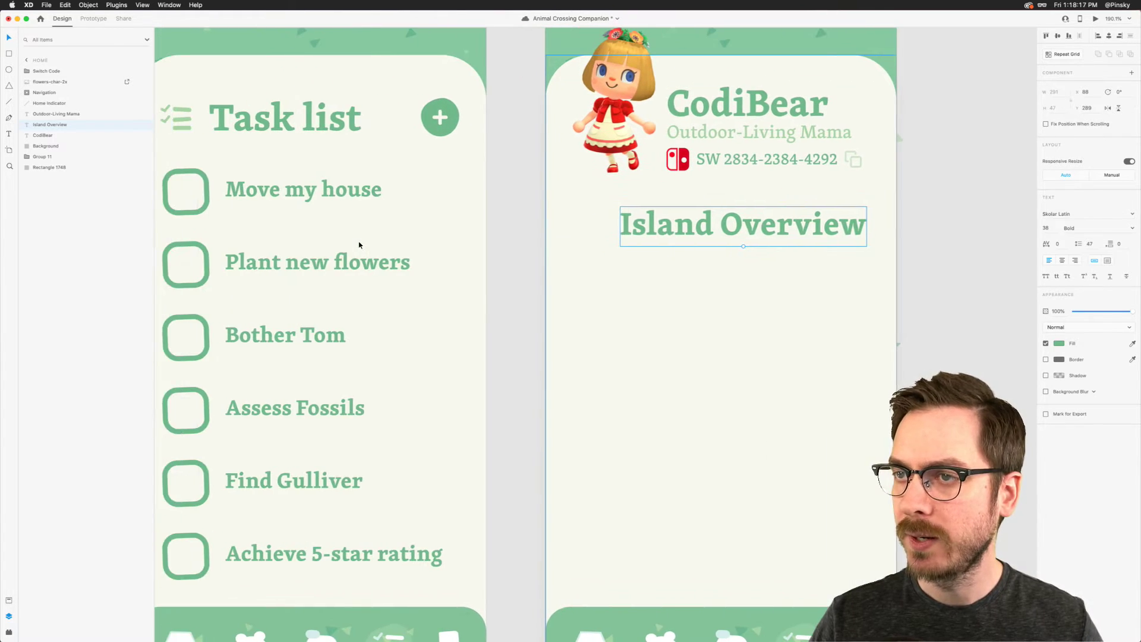
scroll(232, 95, left, 1)
scroll(232, 95, up, 1)
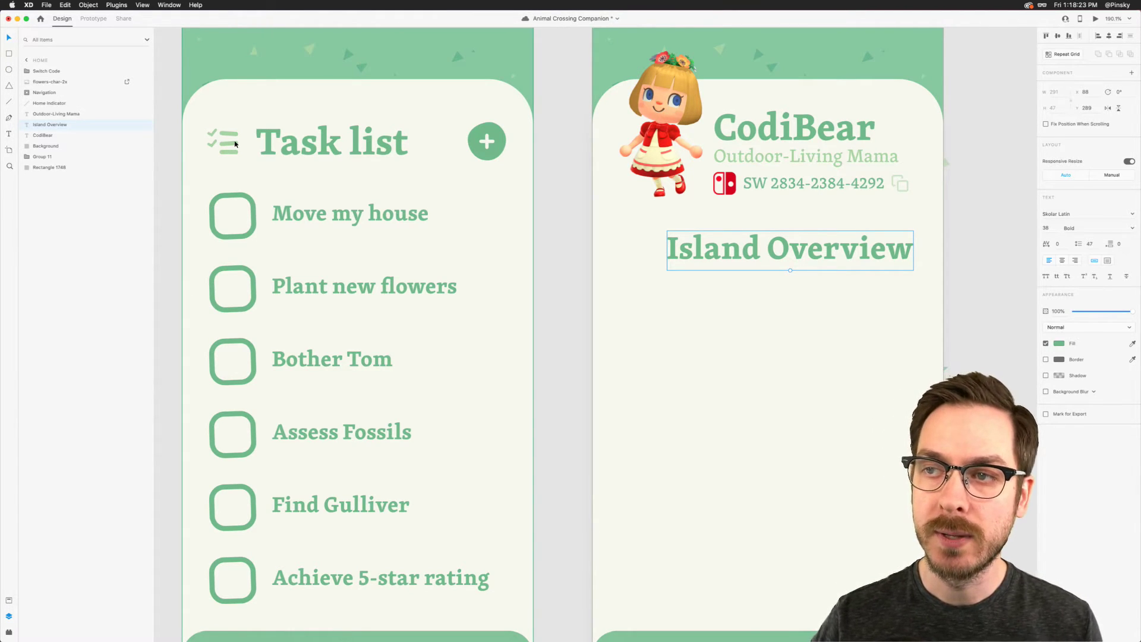
click(306, 140)
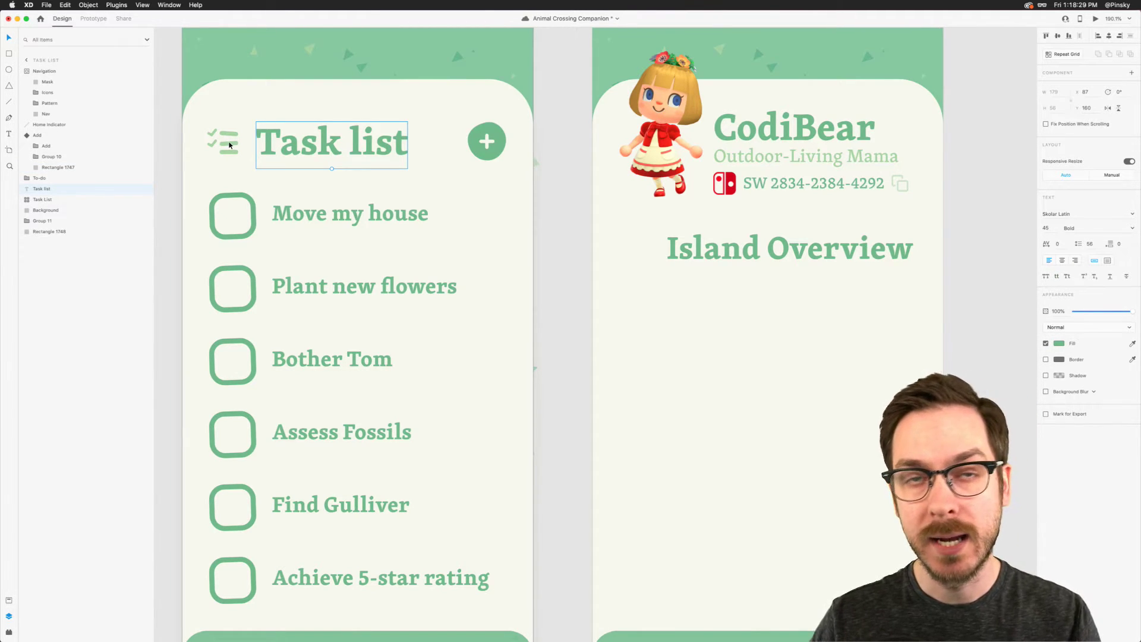
Step: Save the document and copy the house icon nested in the Home artboard's navigation bar
scroll(569, 193, down, 5)
scroll(570, 193, right, 5)
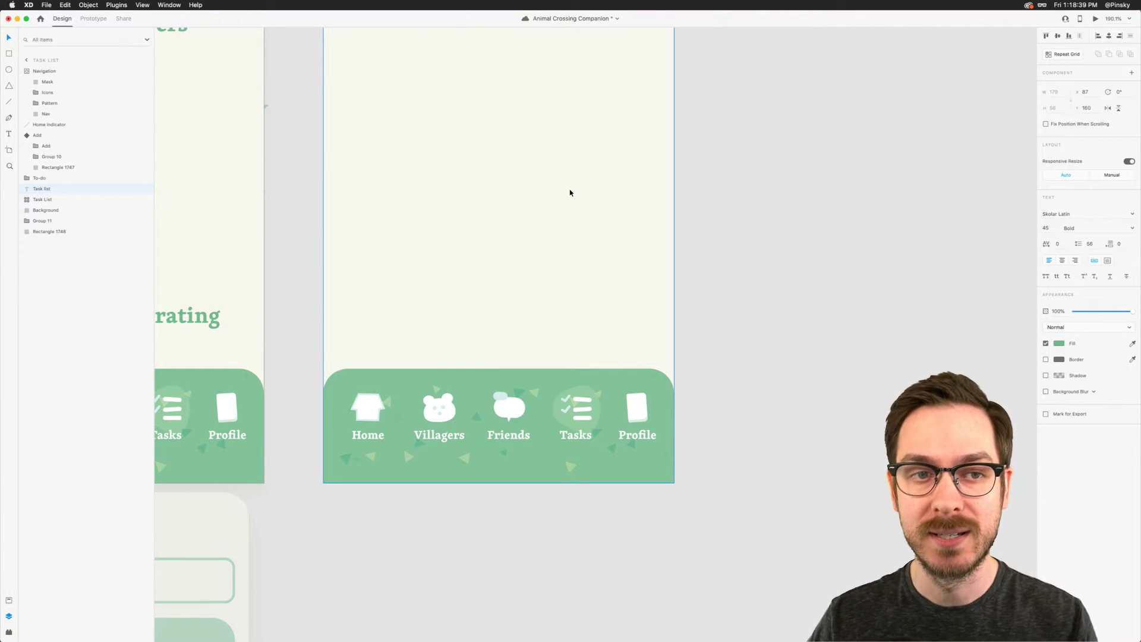
key(super+s)
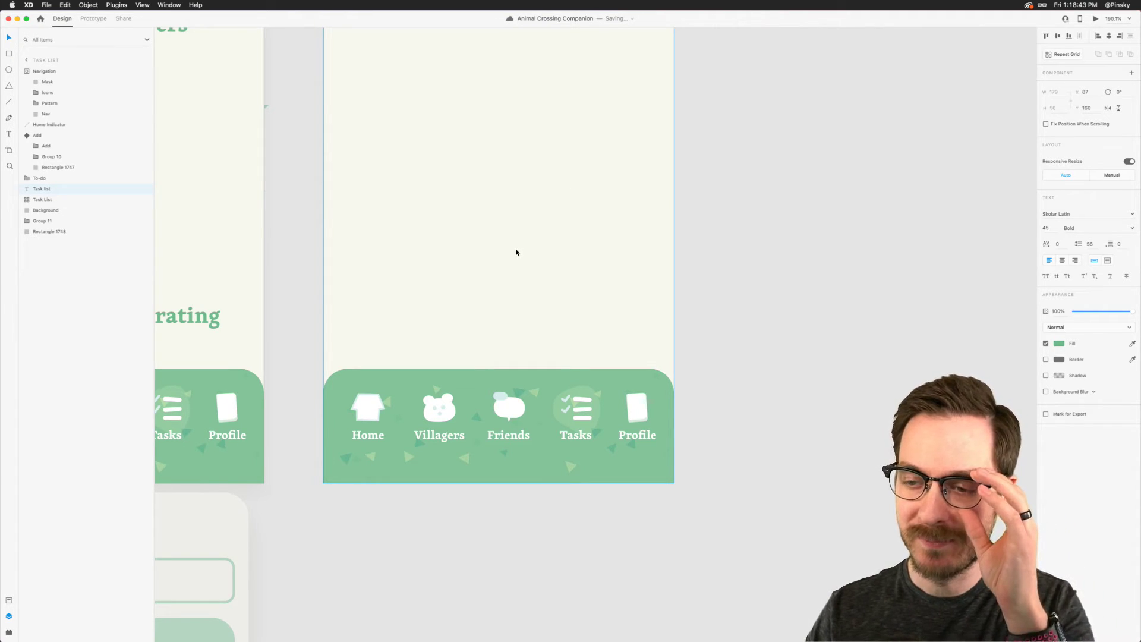
click(367, 406)
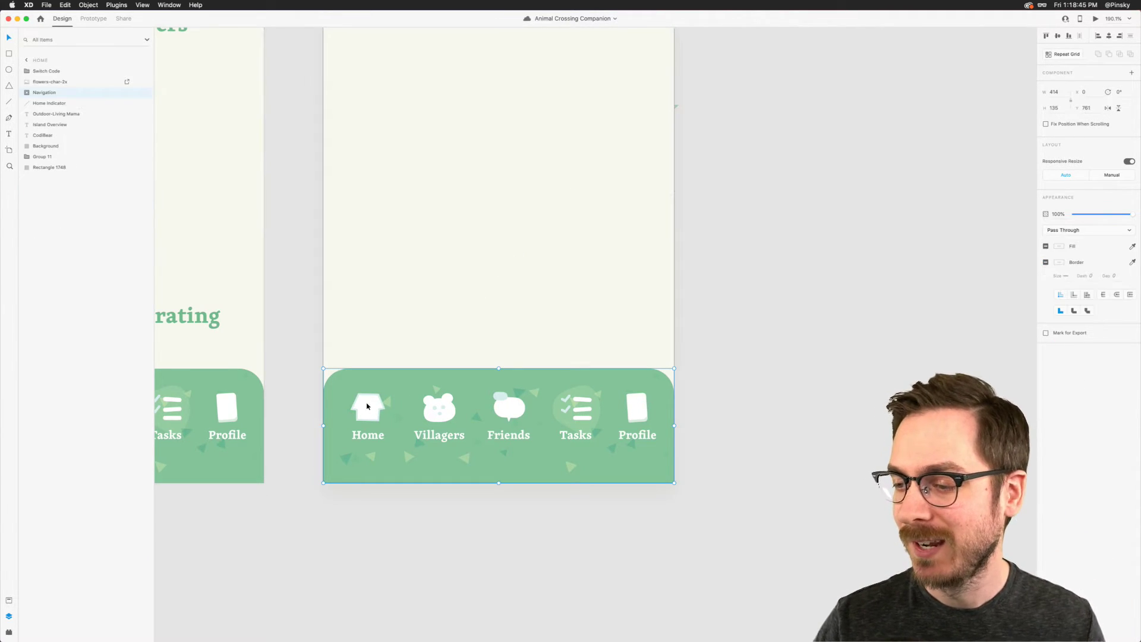
scroll(367, 406, up, 5)
double_click(372, 402)
double_click(381, 403)
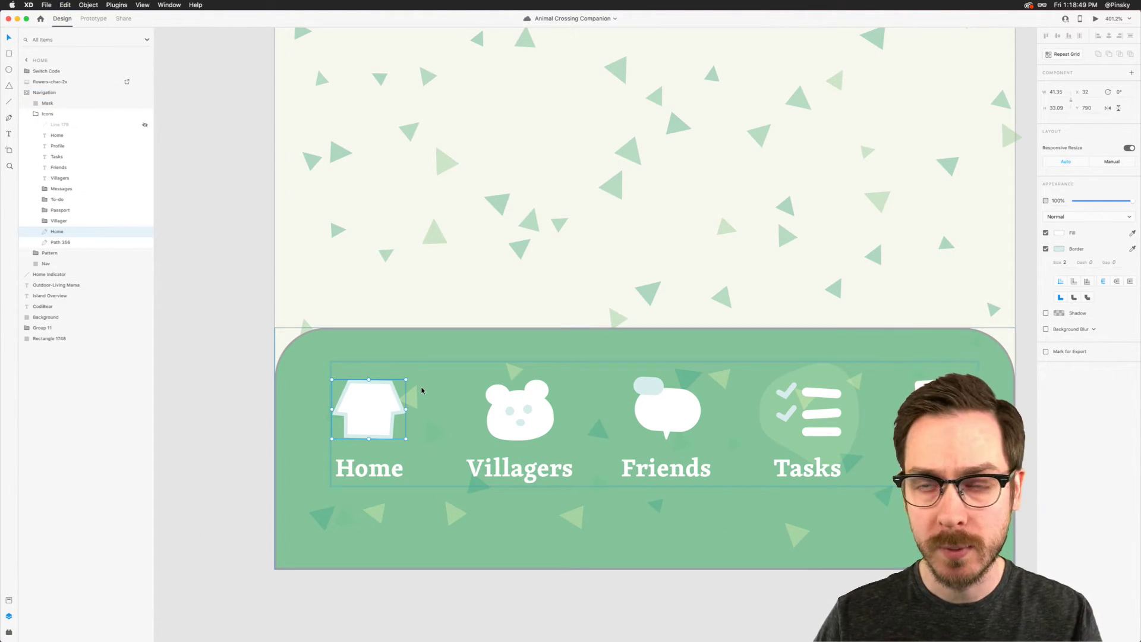
Step: Paste the house icon onto the Home artboard and place it just before the Island Overview heading
scroll(422, 390, down, 5)
scroll(729, 282, up, 2)
click(729, 283)
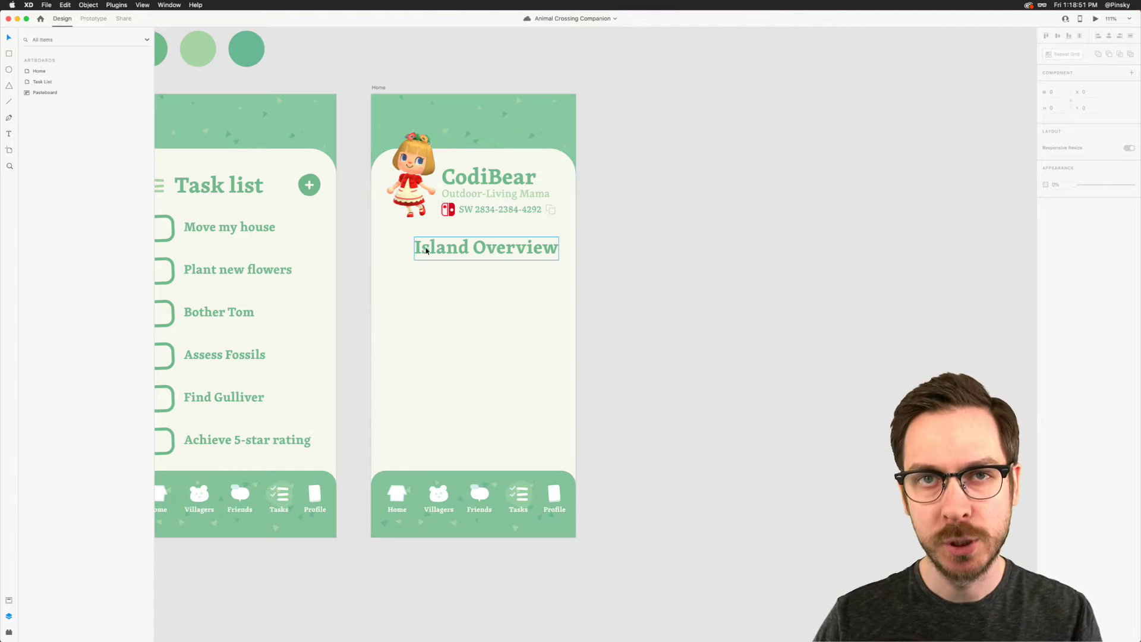
scroll(428, 248, up, 3)
key(super+v)
drag(528, 342, 383, 250)
Step: Fill the pasted house icon with the Task list icon's light green and remove its border
scroll(377, 249, left, 5)
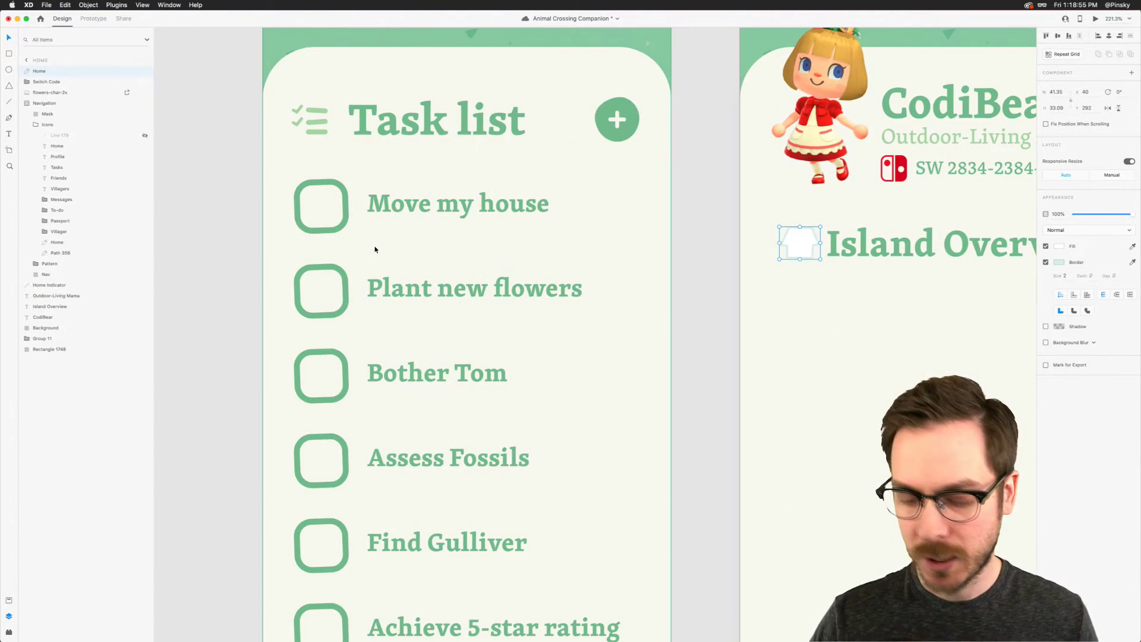
key(i)
click(316, 120)
scroll(701, 240, up, 1)
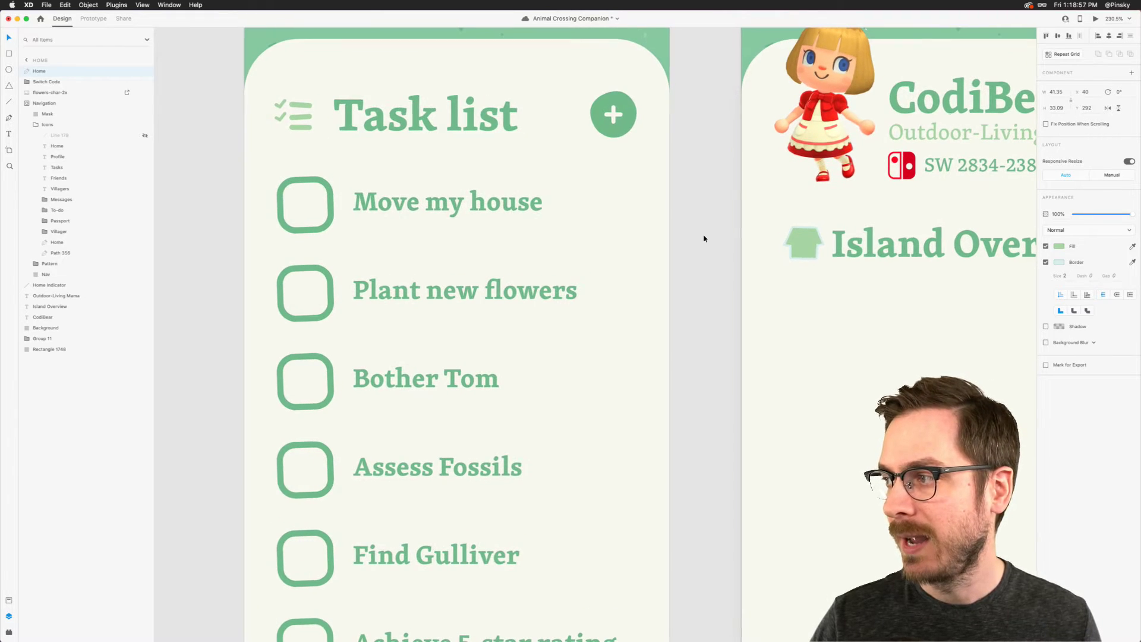
click(1046, 262)
Step: Show the layout guides and align the house icon to one side guide and the Island Overview heading to the opposite one
scroll(828, 249, right, 5)
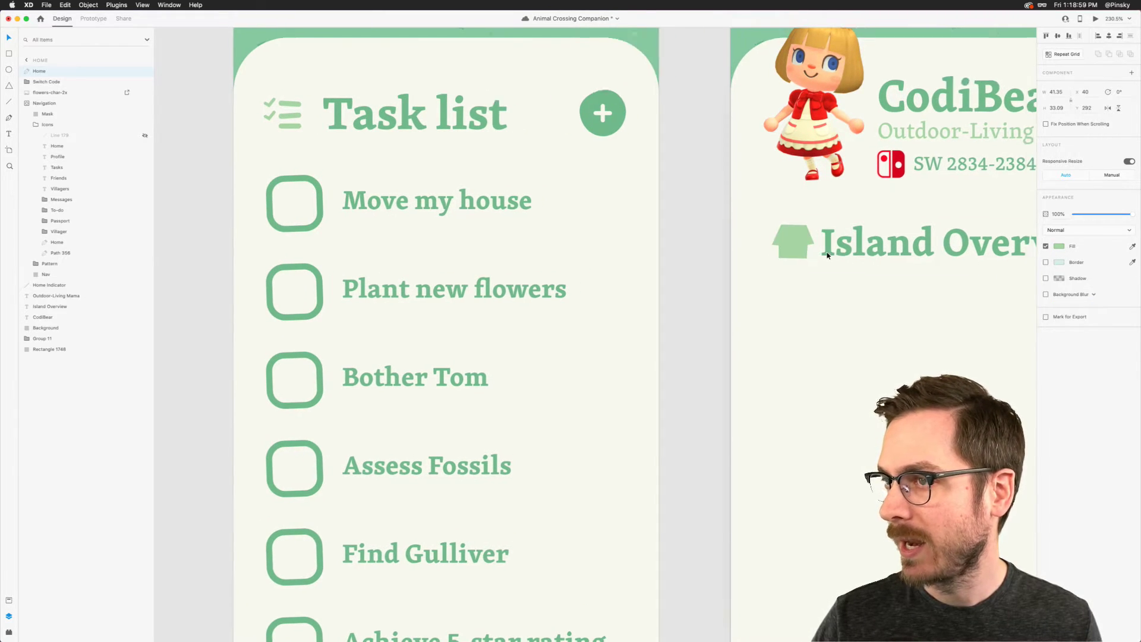
key(super+shift+apostrophe)
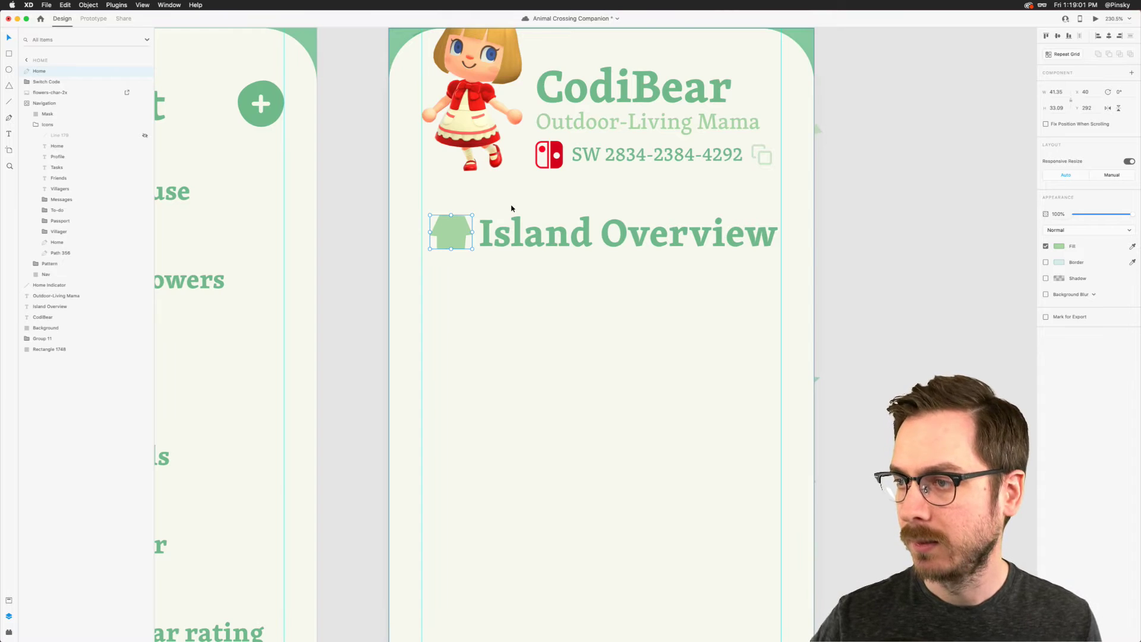
drag(453, 234, 444, 235)
drag(502, 236, 514, 235)
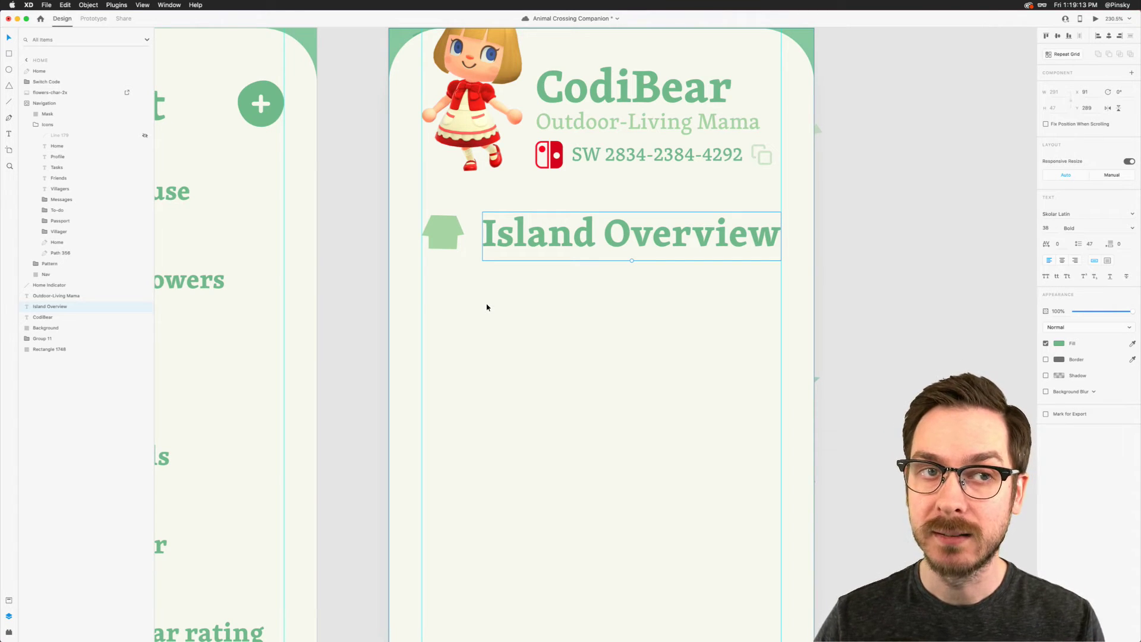
Step: Move the house icon and Island Overview heading up together to Y 283
scroll(487, 307, down, 5)
scroll(486, 307, down, 1)
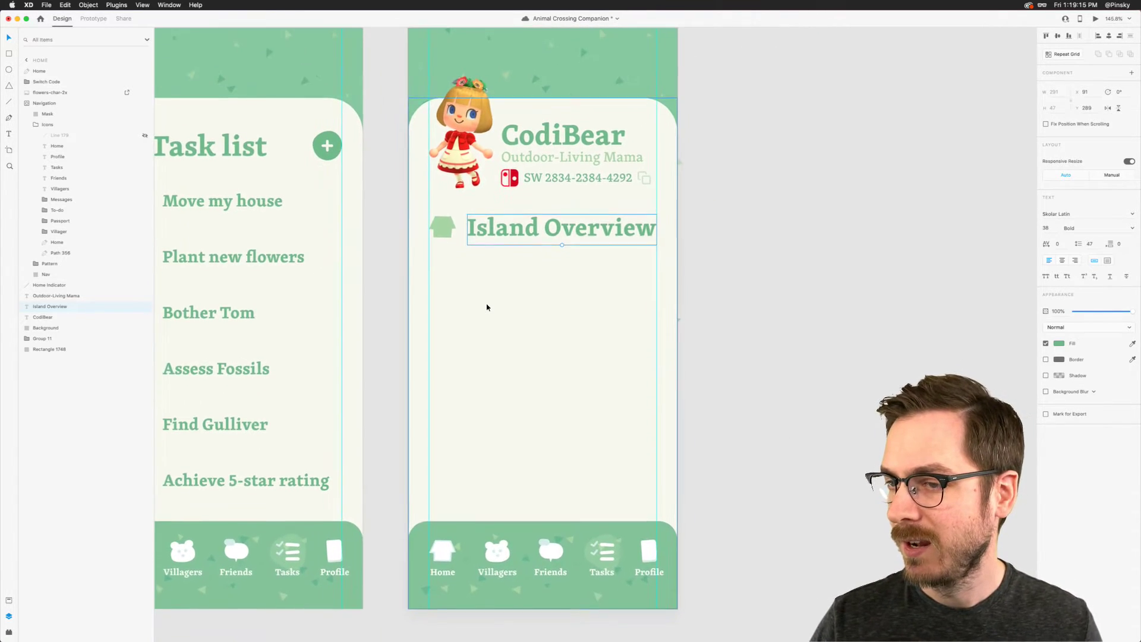
shift+click(445, 225)
drag(542, 223, 543, 218)
scroll(541, 221, down, 2)
scroll(541, 221, down, 2)
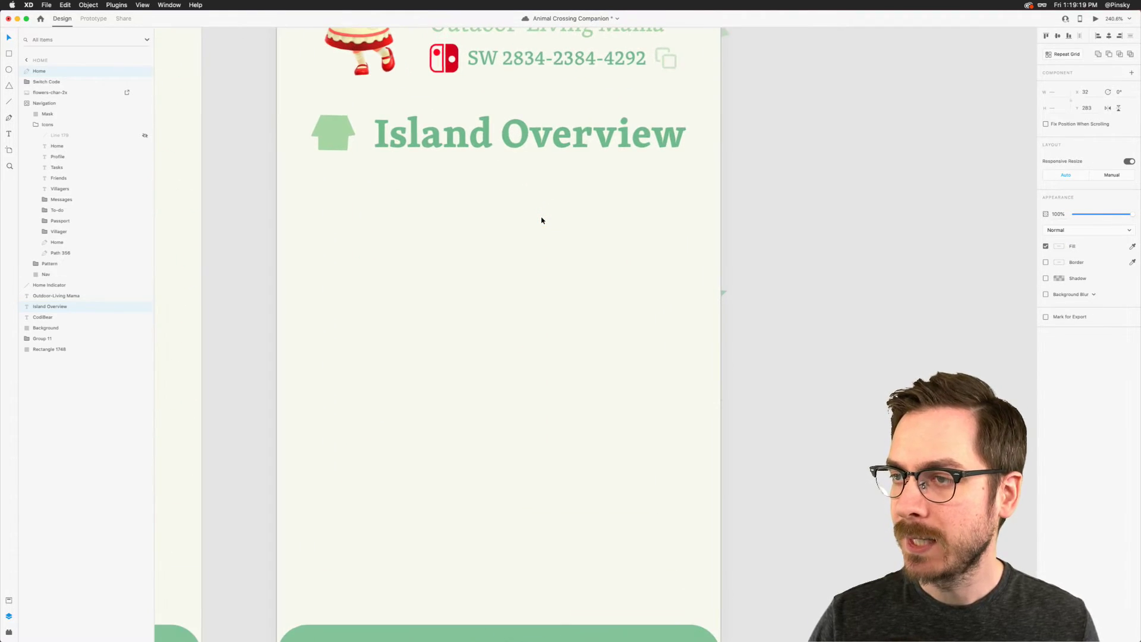
Step: Draw a circle about 44 px wide just below the house icon, starting at the same side guide
scroll(542, 221, up, 4)
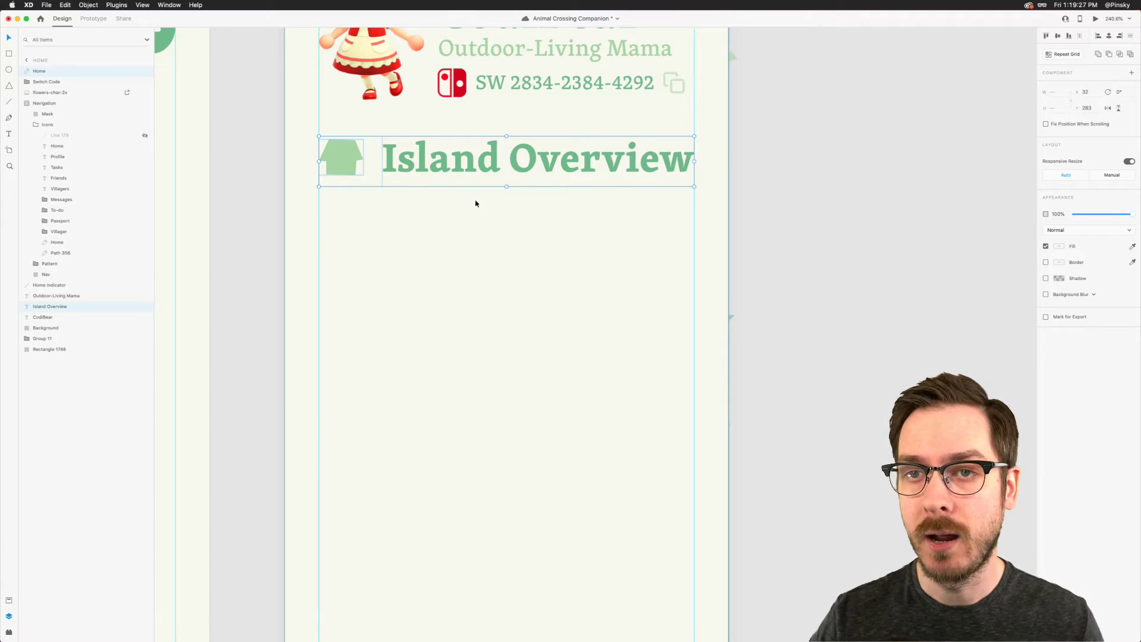
click(9, 70)
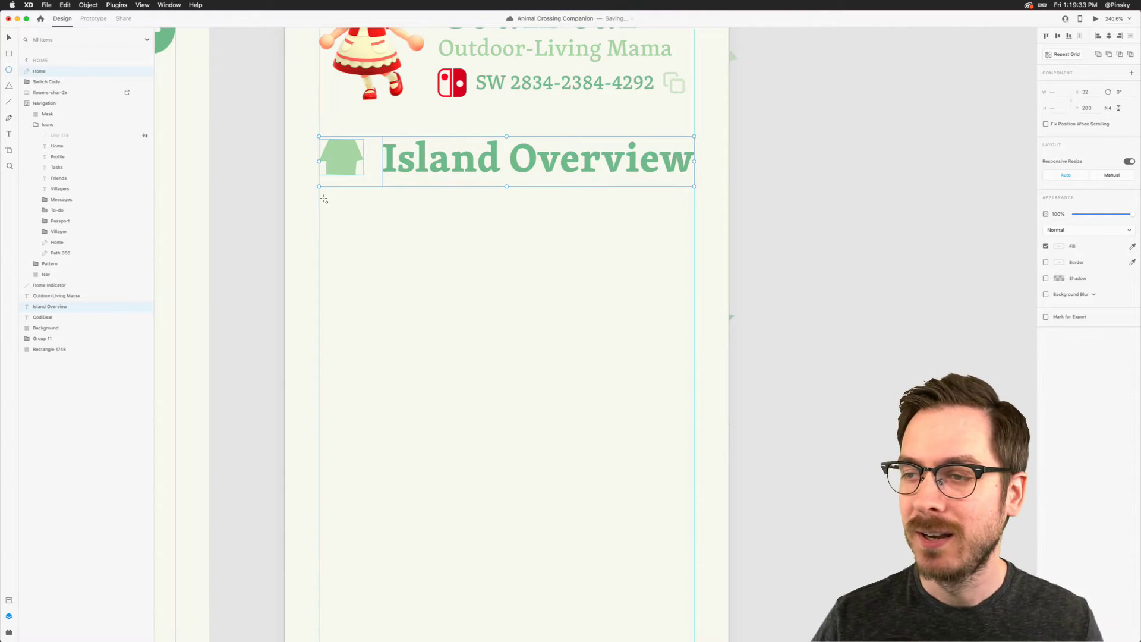
drag(320, 201, 364, 245)
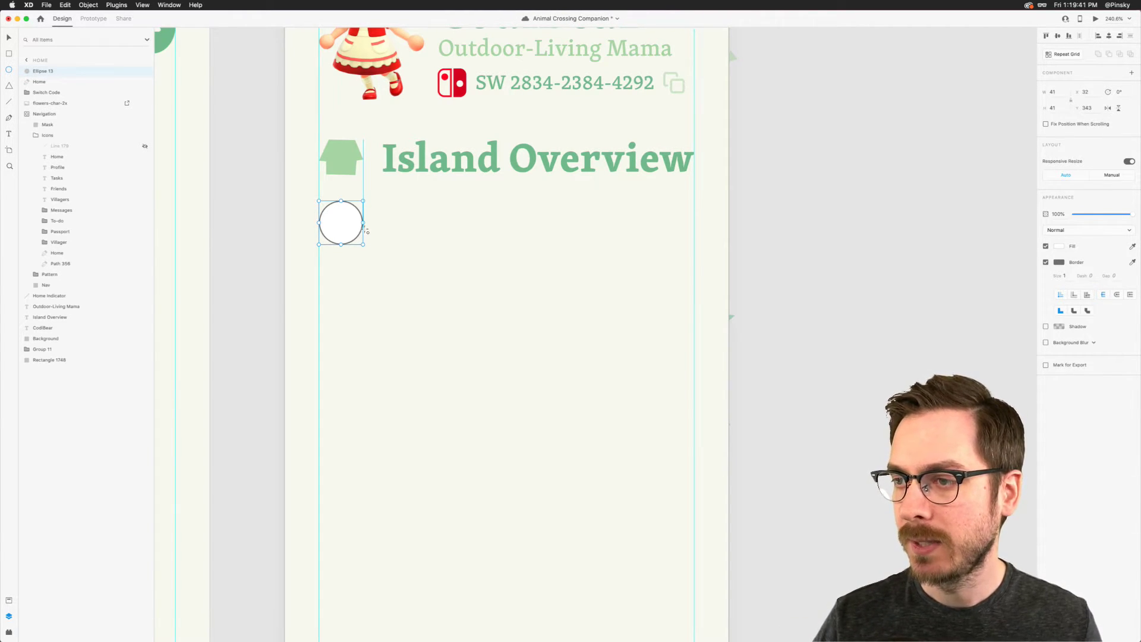
drag(365, 242, 370, 249)
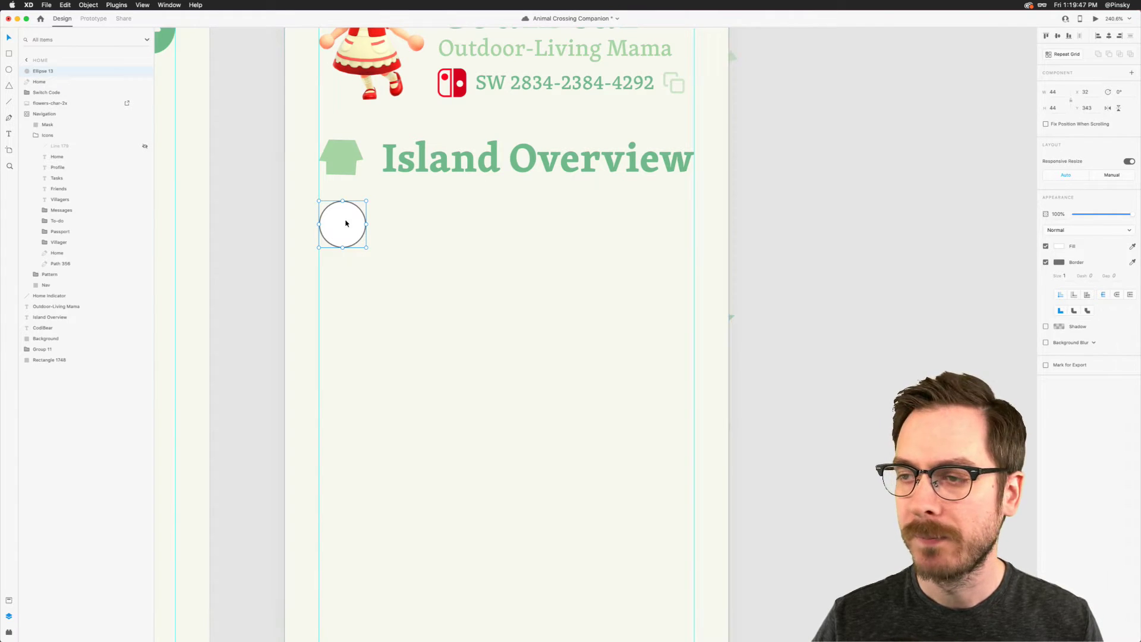
Step: Remove the new circle's border and fill it with light grey
click(1046, 262)
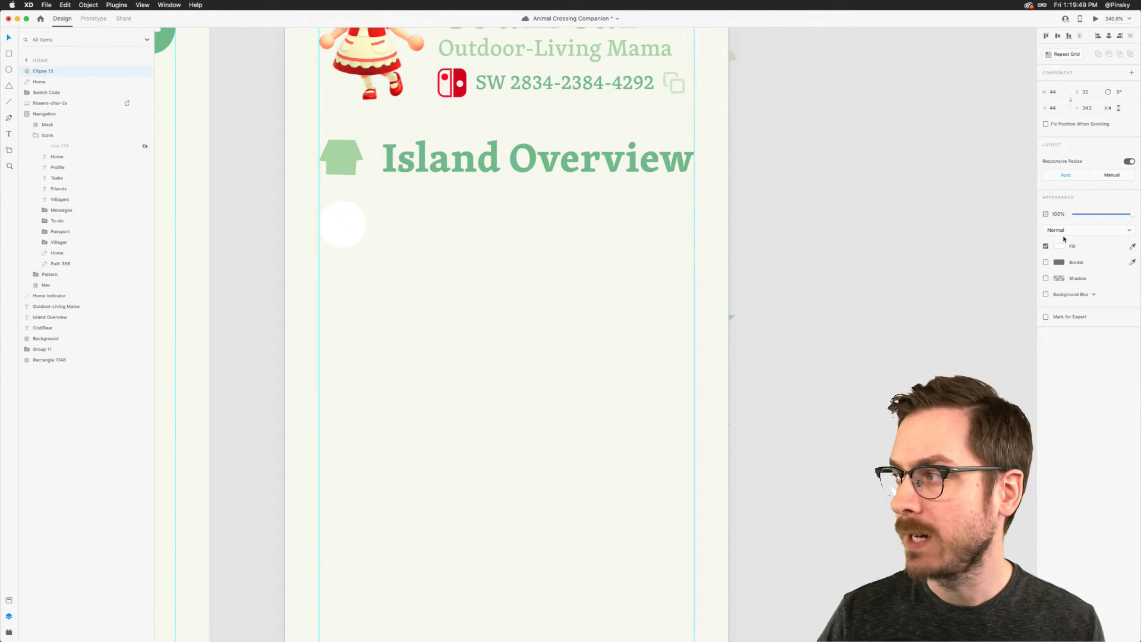
click(1059, 250)
click(957, 224)
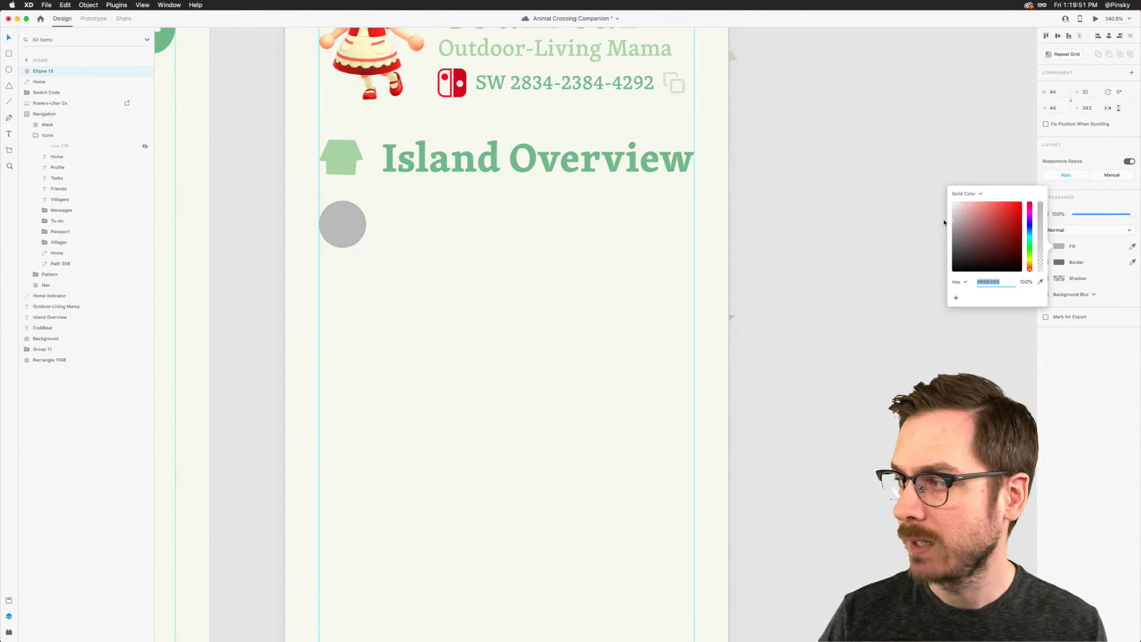
click(1079, 400)
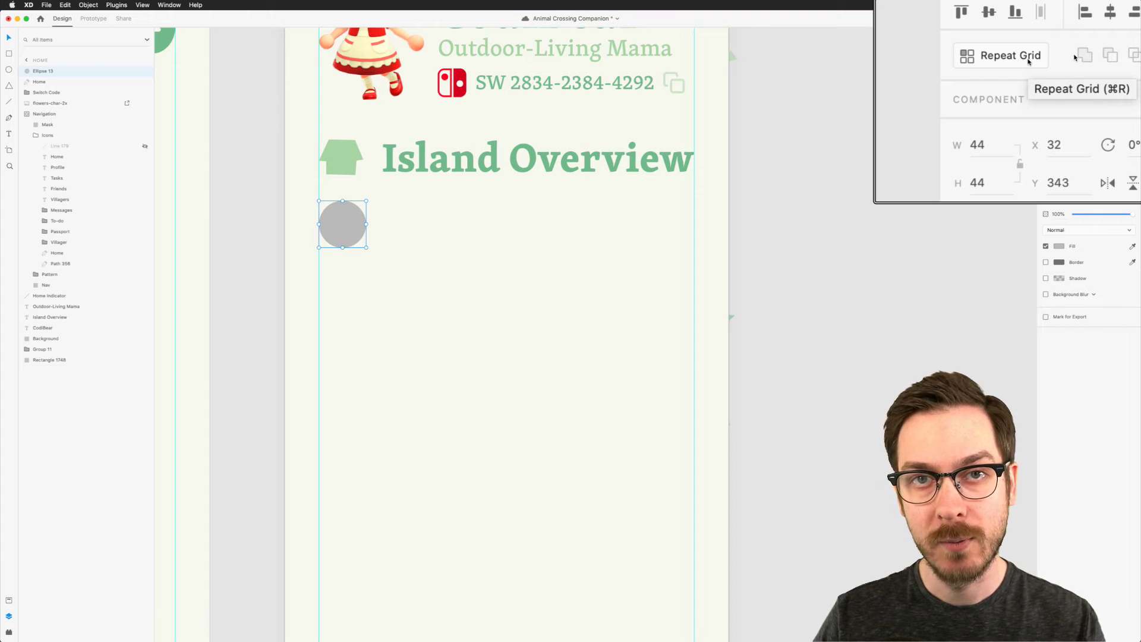
Step: Try to turn the 44 px grey circle into a repeat grid of five circles spaced between the side guides
click(1029, 61)
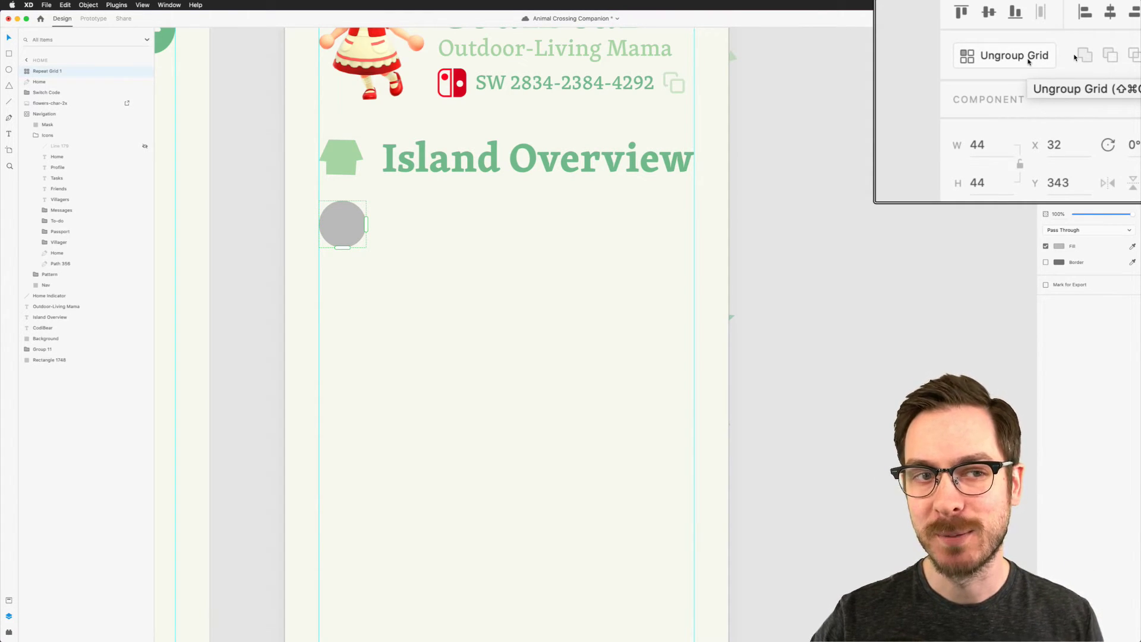
drag(365, 225, 653, 225)
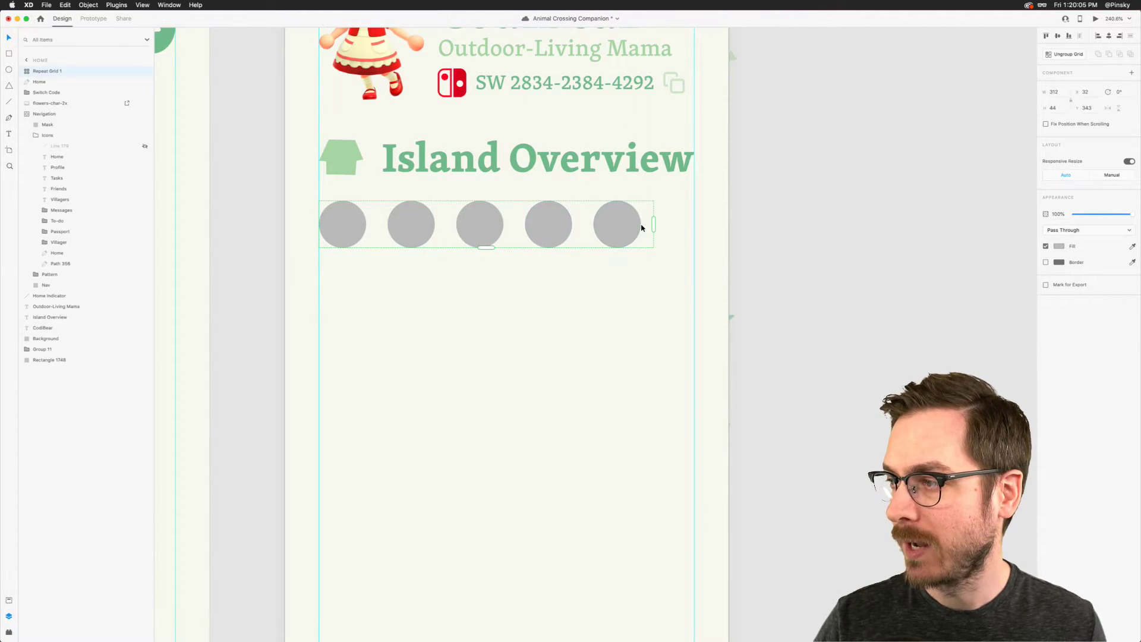
drag(583, 224, 628, 222)
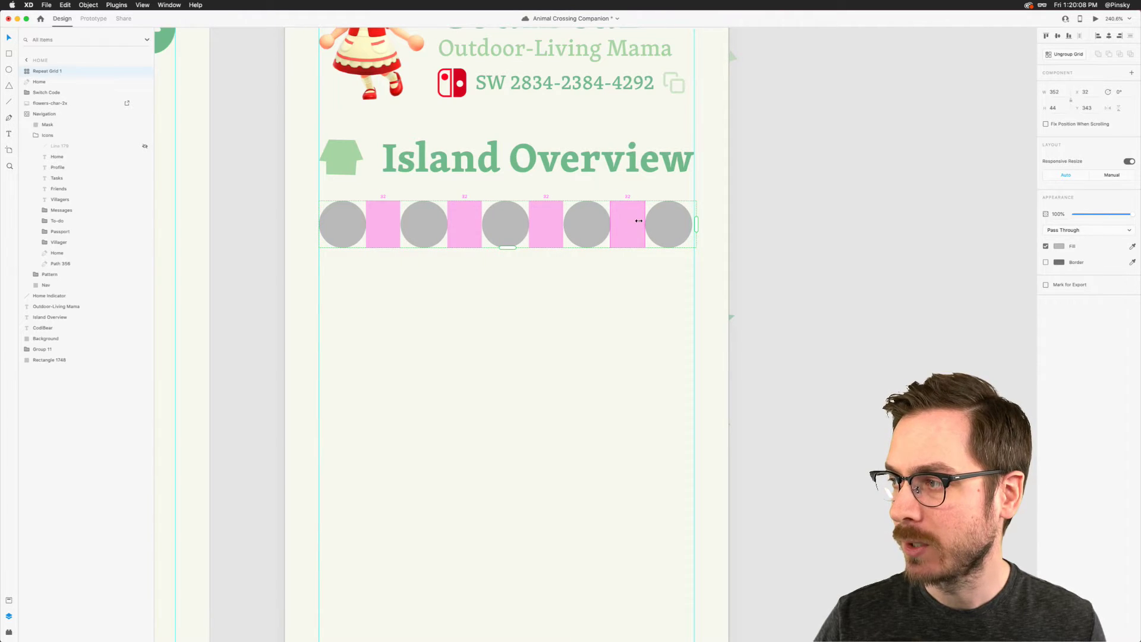
click(754, 227)
key(super+z)
key(super+z)
key(super+z)
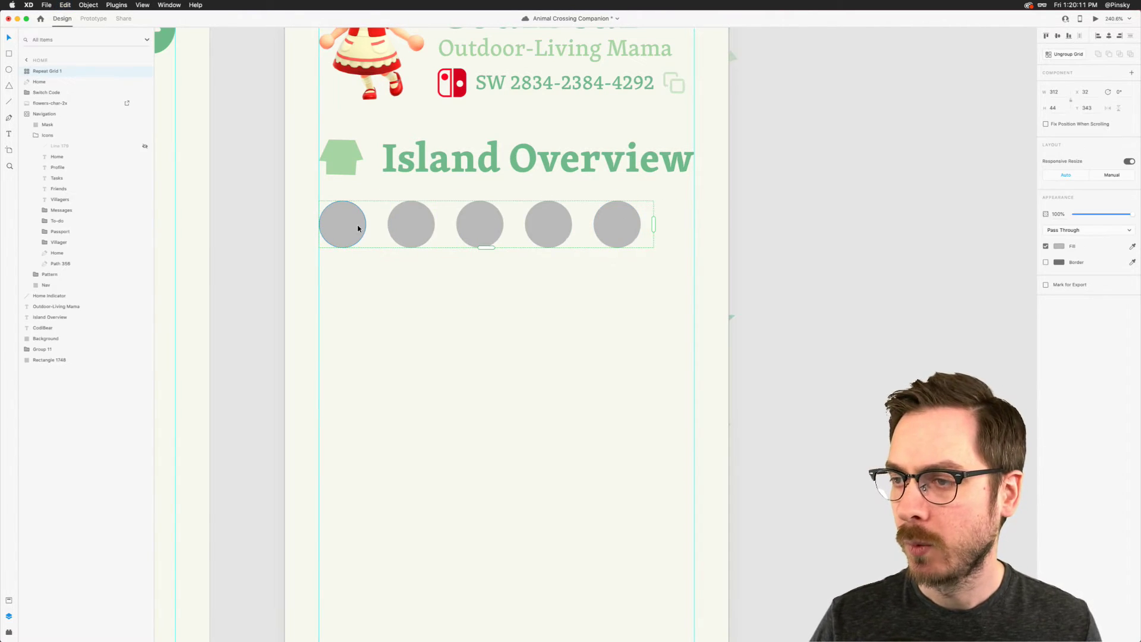
Step: Enlarge the grey circle to 49 px and repeat it as an evenly spaced row of five spanning the side guides
drag(366, 247, 619, 225)
key(super+r)
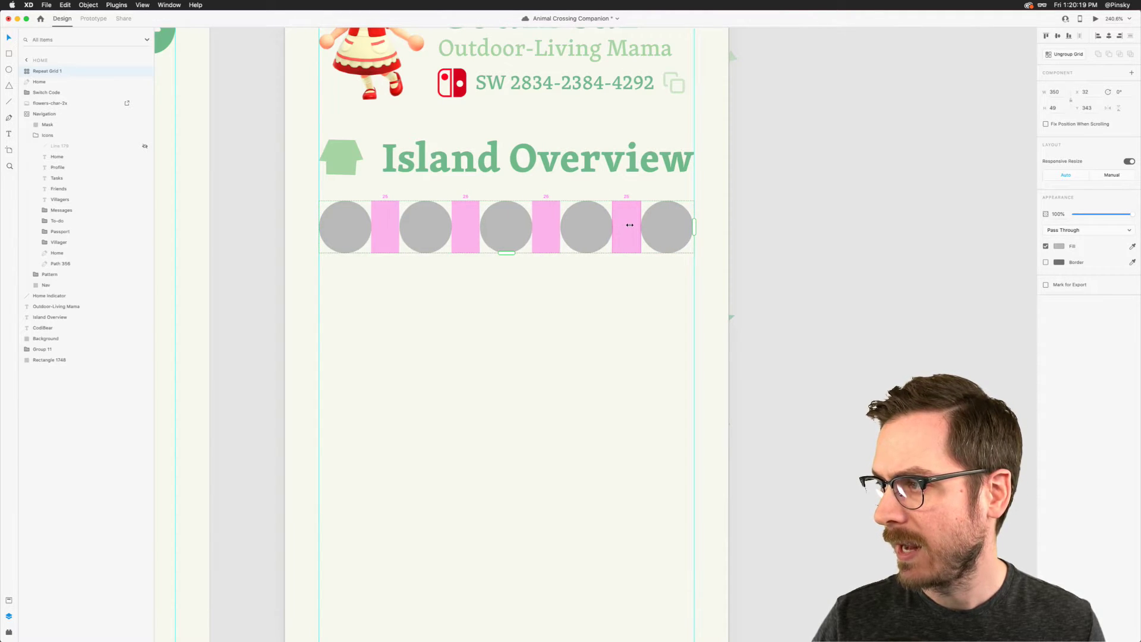
click(851, 219)
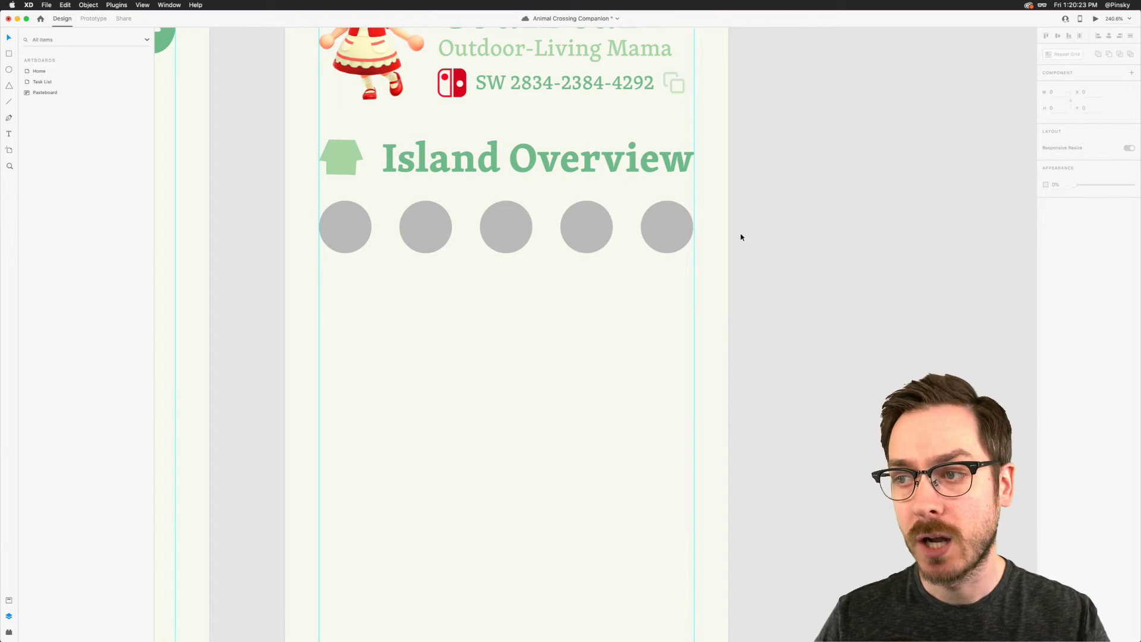
Step: Select the first circle inside the repeat grid and duplicate it in place
click(361, 239)
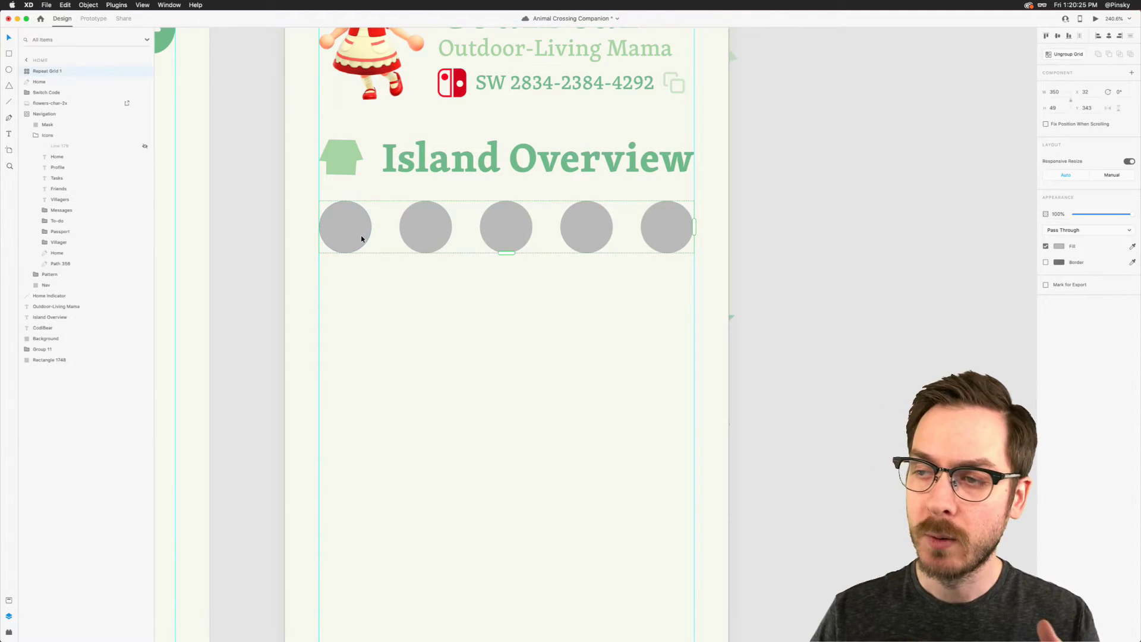
double_click(361, 238)
scroll(362, 238, up, 5)
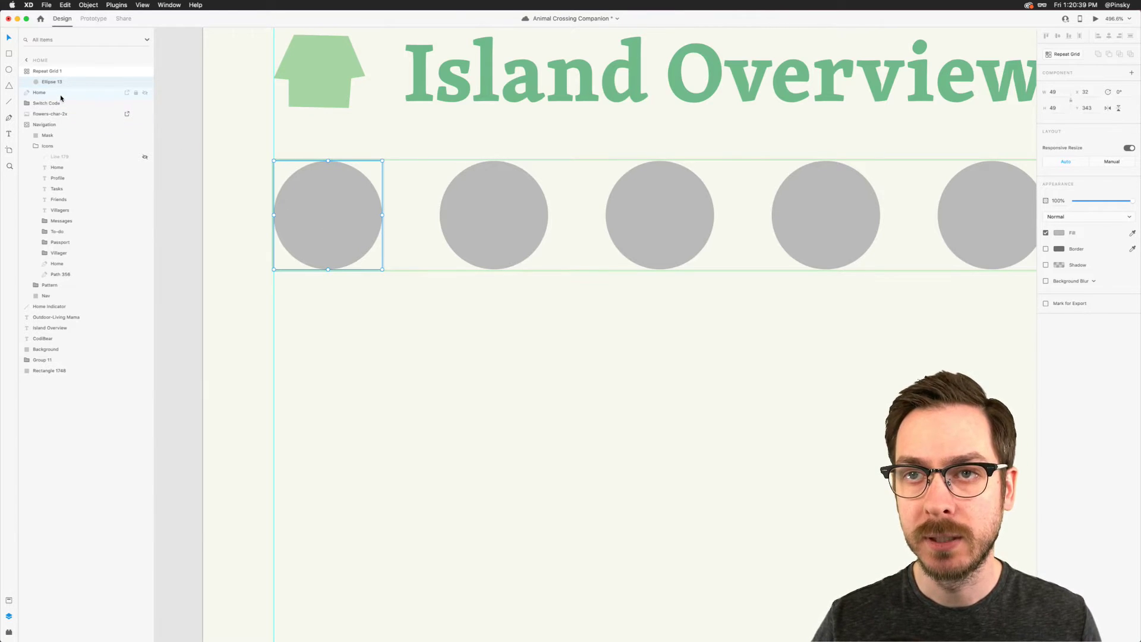
key(super+d)
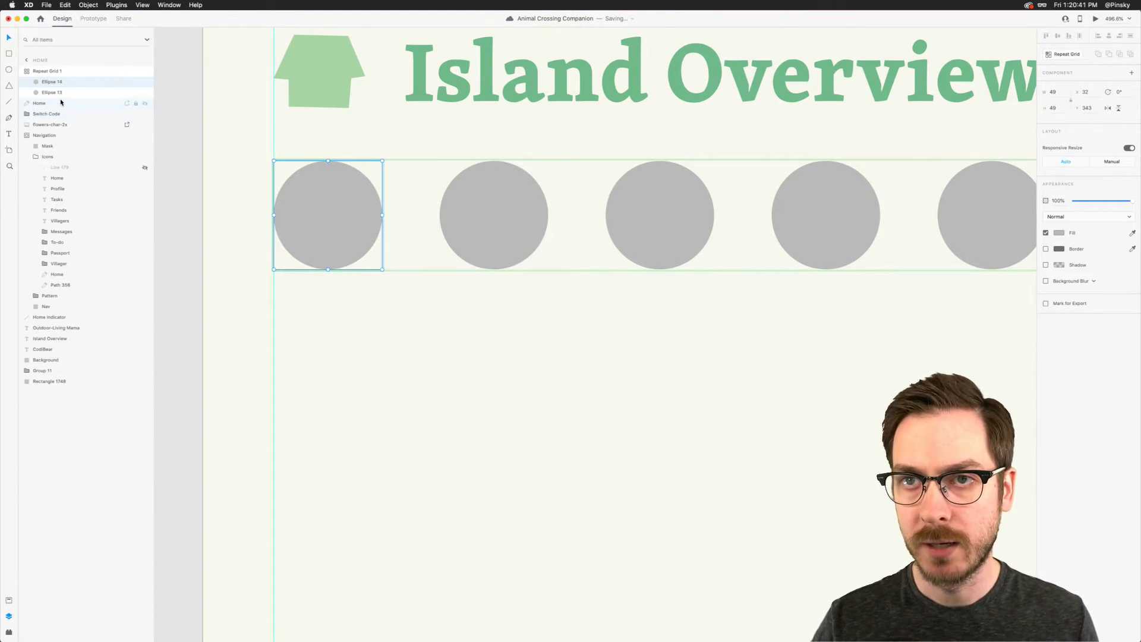
Step: Rename the duplicated circle layer as Villagers and the original circle layer beneath it as Background
double_click(51, 82)
text(Villagers)
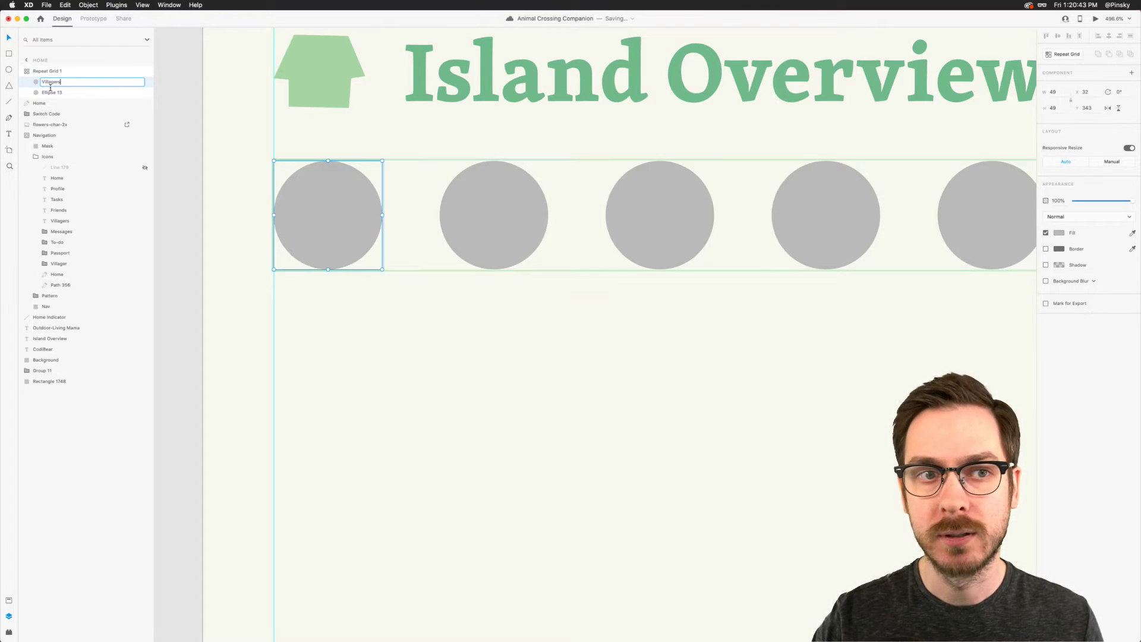
key(Return)
double_click(48, 93)
text(Backgrou)
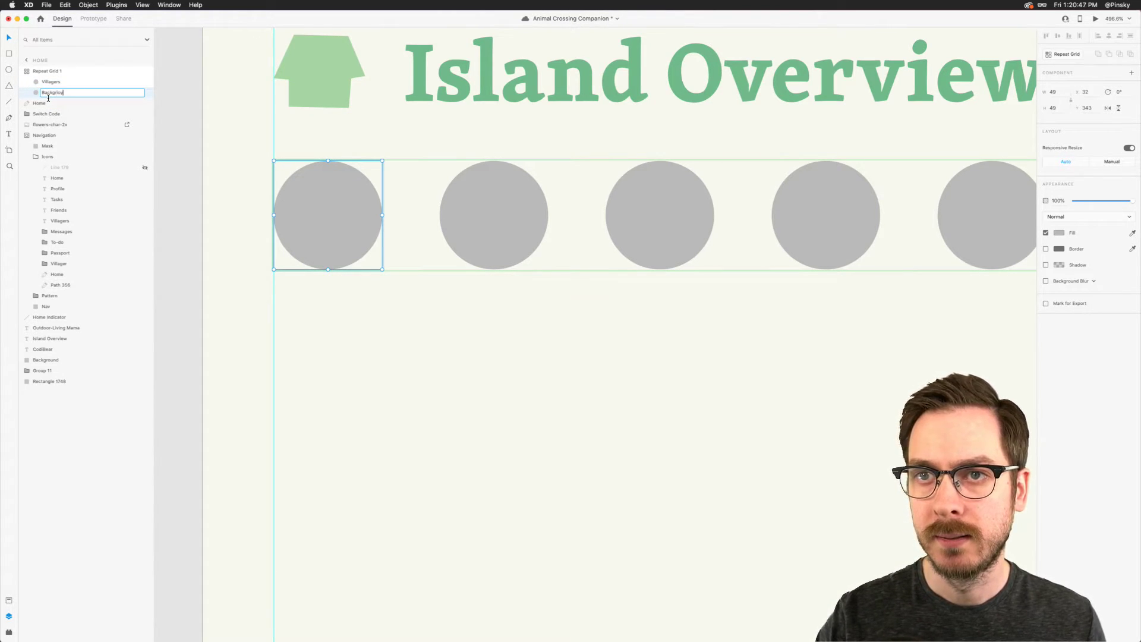
text(nd)
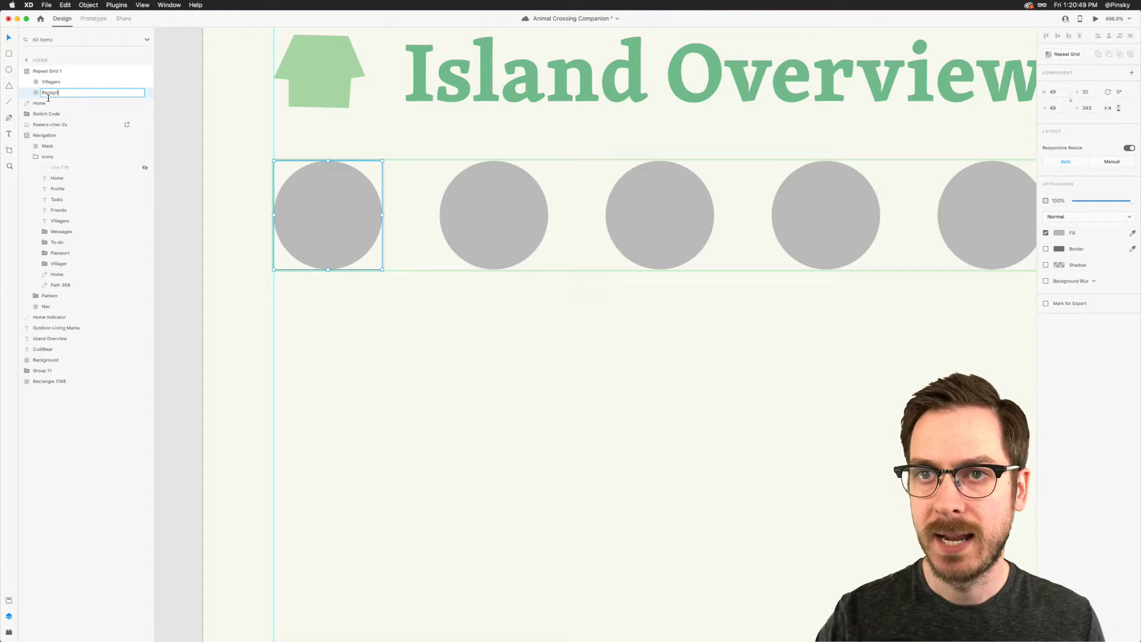
key(Return)
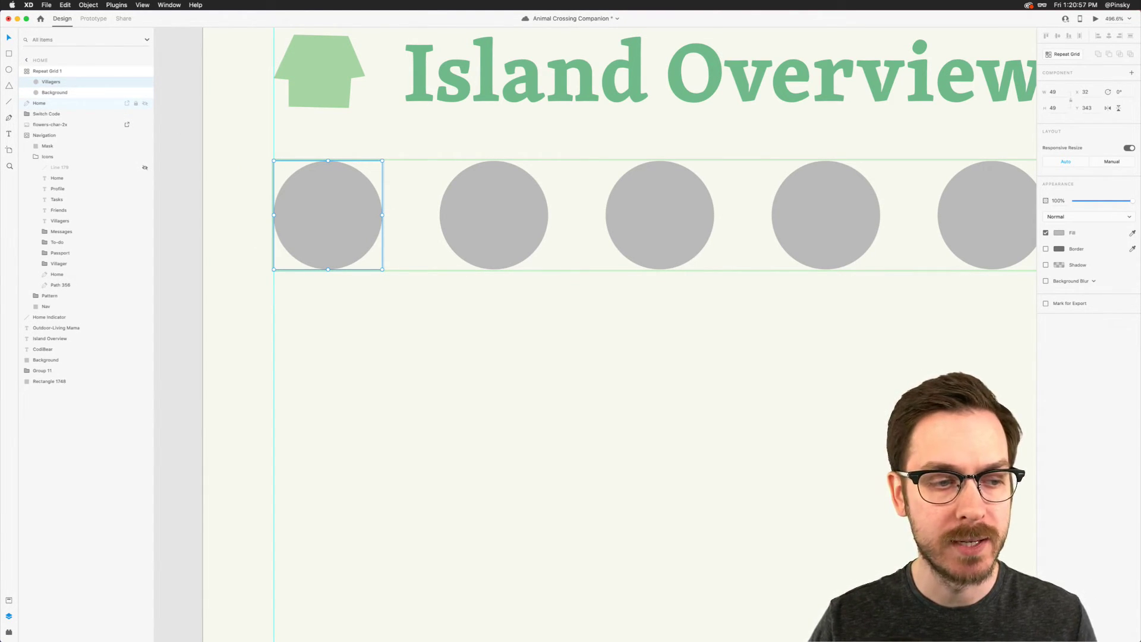
Step: Switch to Finder and fill the Villagers circle with all images from the Villagers folder except 80px-Redd_Icon.png
key(super+Tab)
click(313, 165)
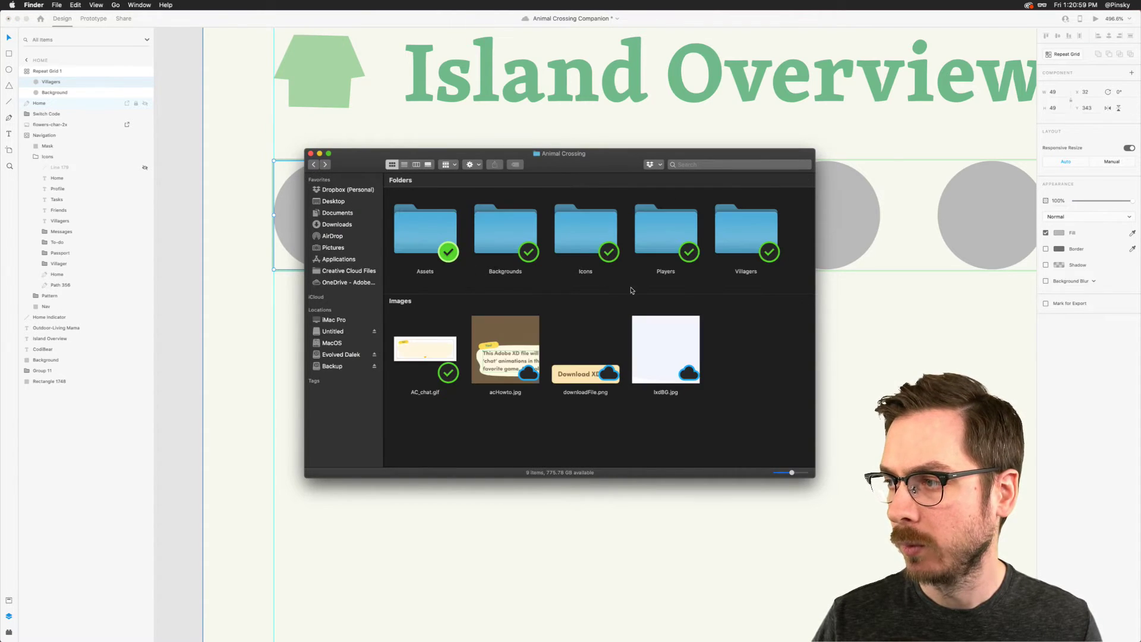
double_click(746, 243)
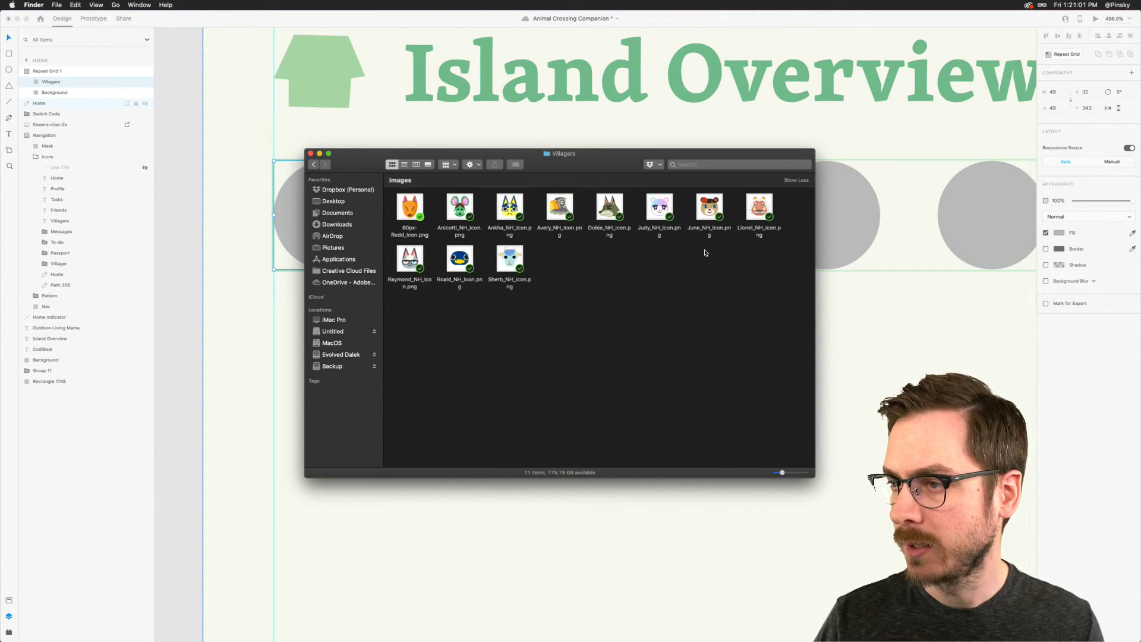
key(super+a)
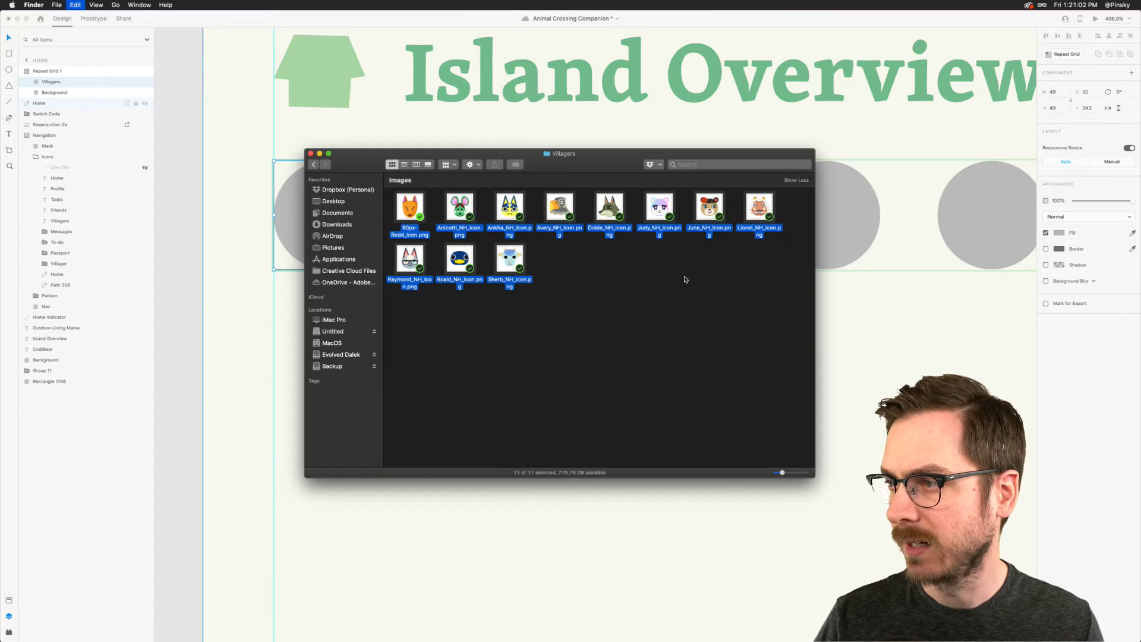
super+click(410, 207)
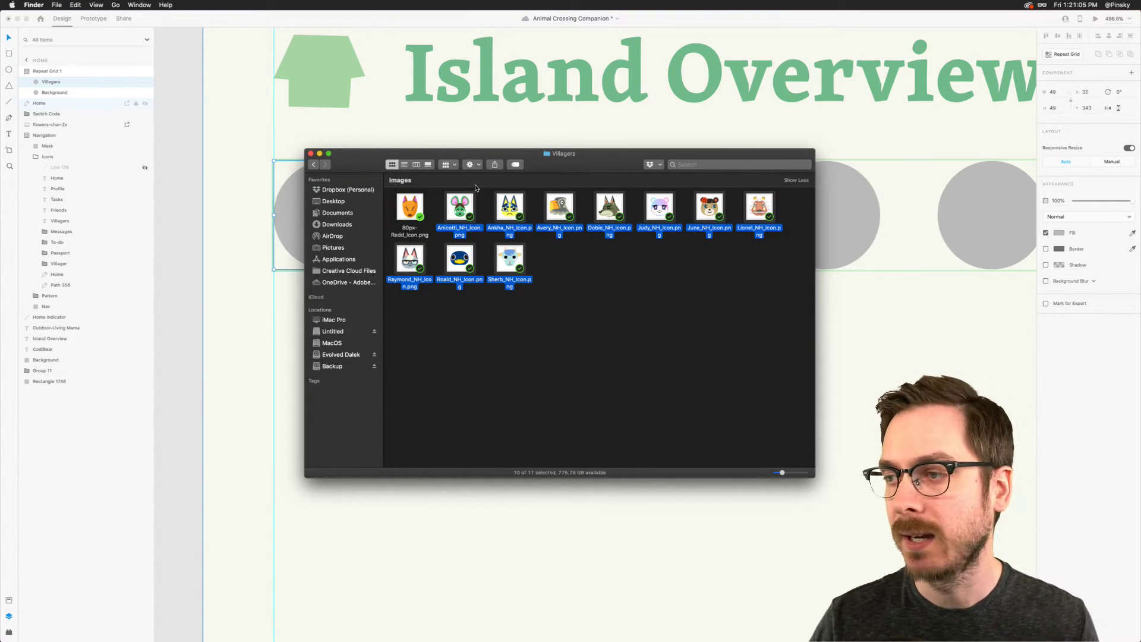
drag(460, 208, 333, 207)
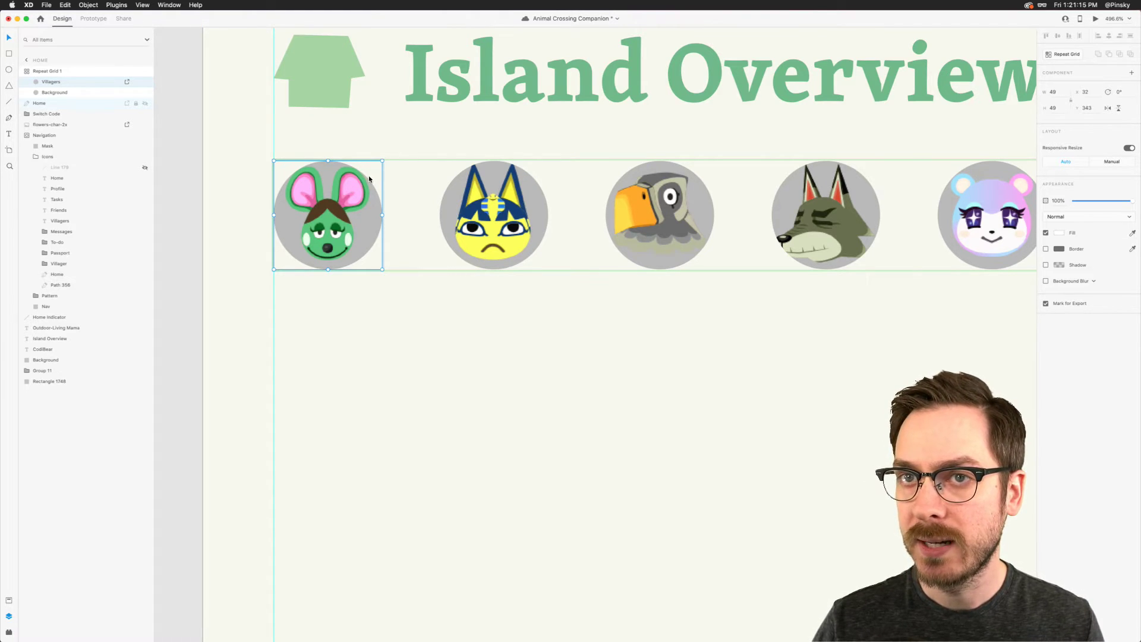
Step: Shrink the Villagers image circle around its centre so a grey ring surrounds each portrait, and leave the circle's editing
drag(381, 162, 371, 172)
key(Escape)
Step: Extend the repeat grid downward to add a second row of five villagers, and save the document
scroll(580, 241, down, 5)
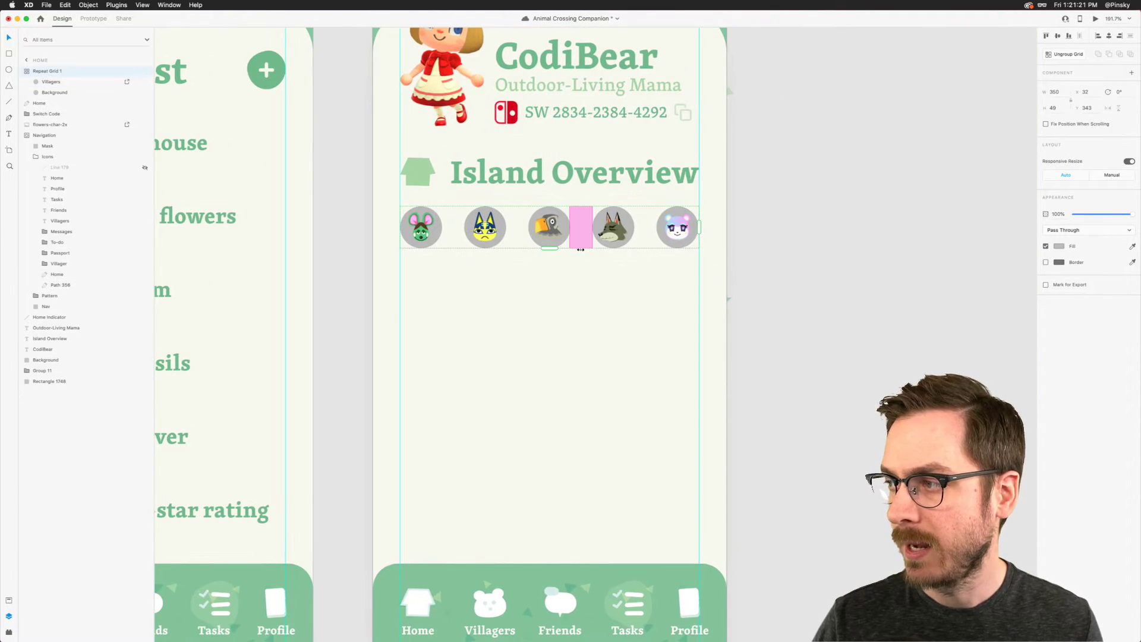
scroll(581, 249, up, 3)
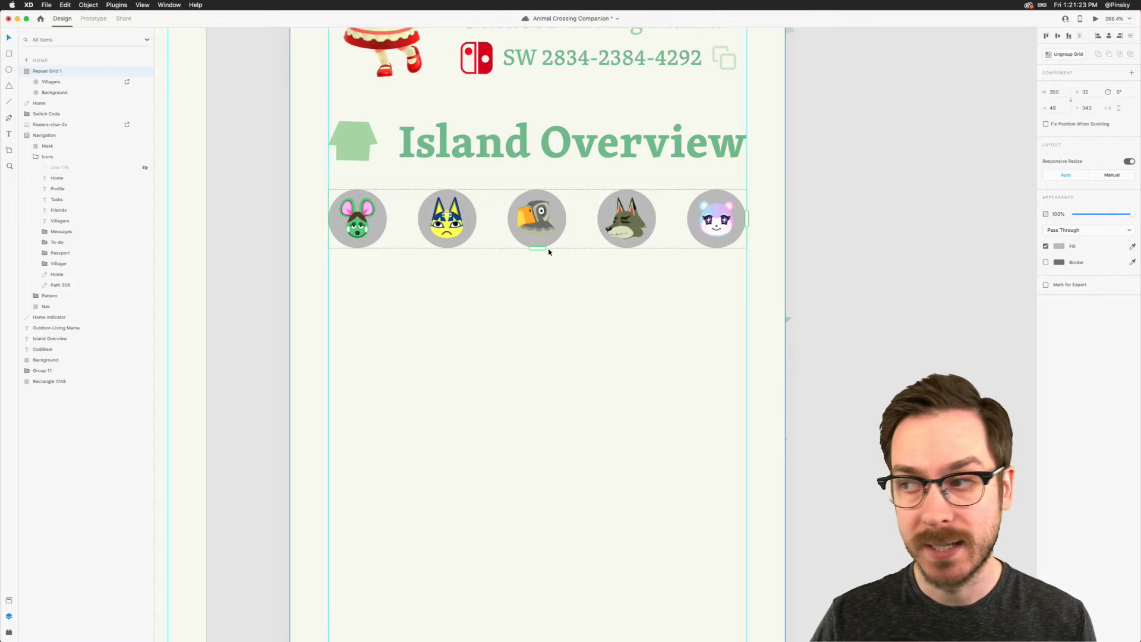
drag(537, 248, 540, 334)
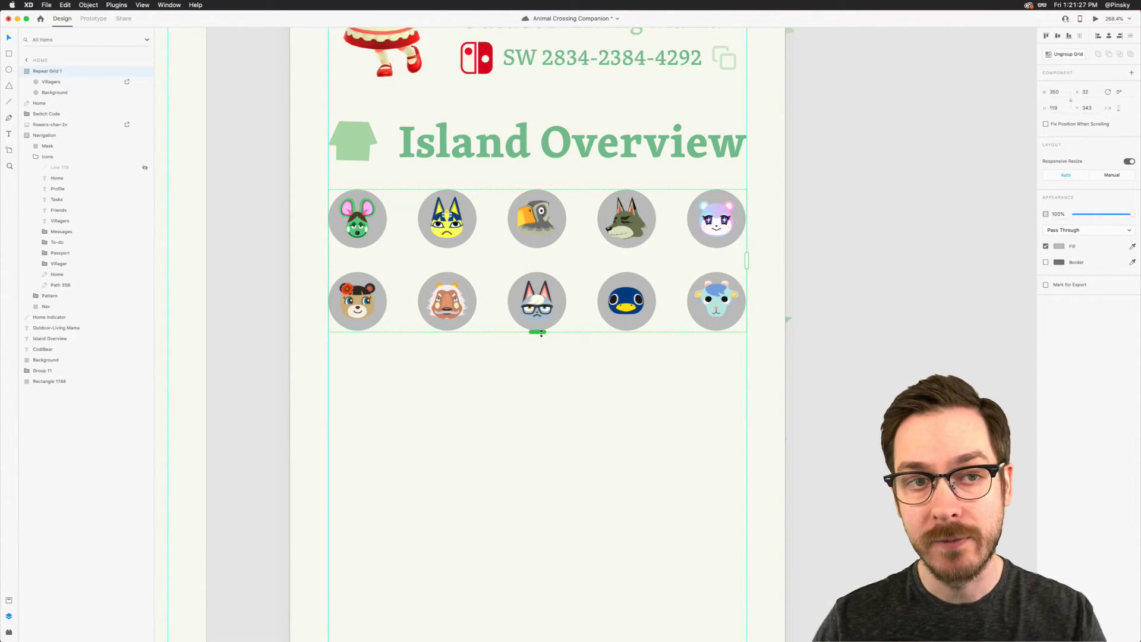
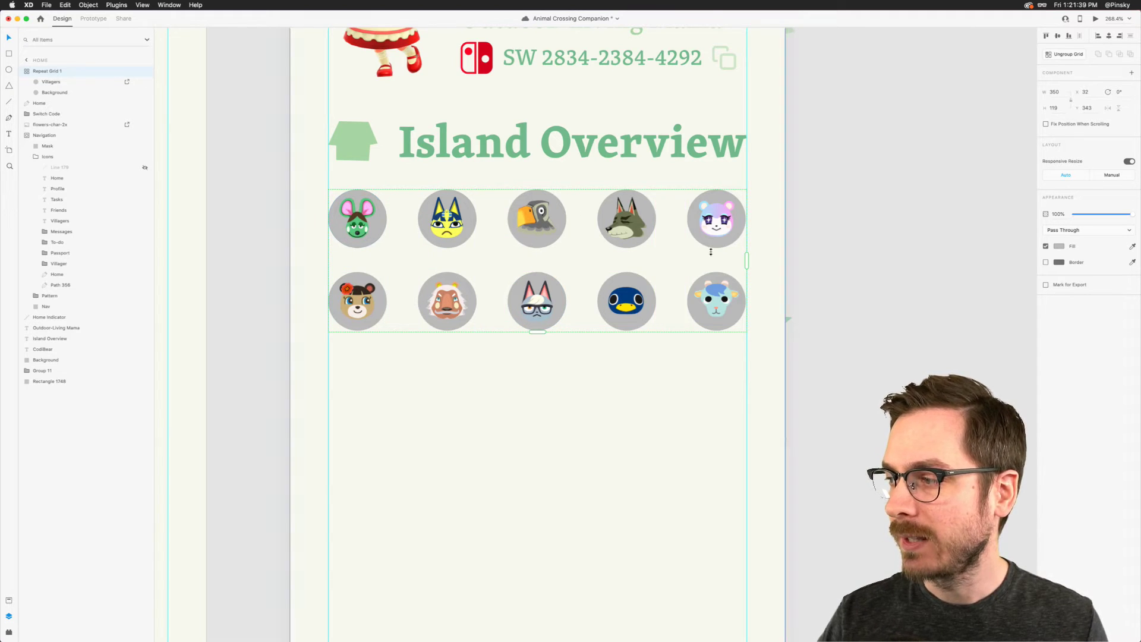
mouse_move(379, 272)
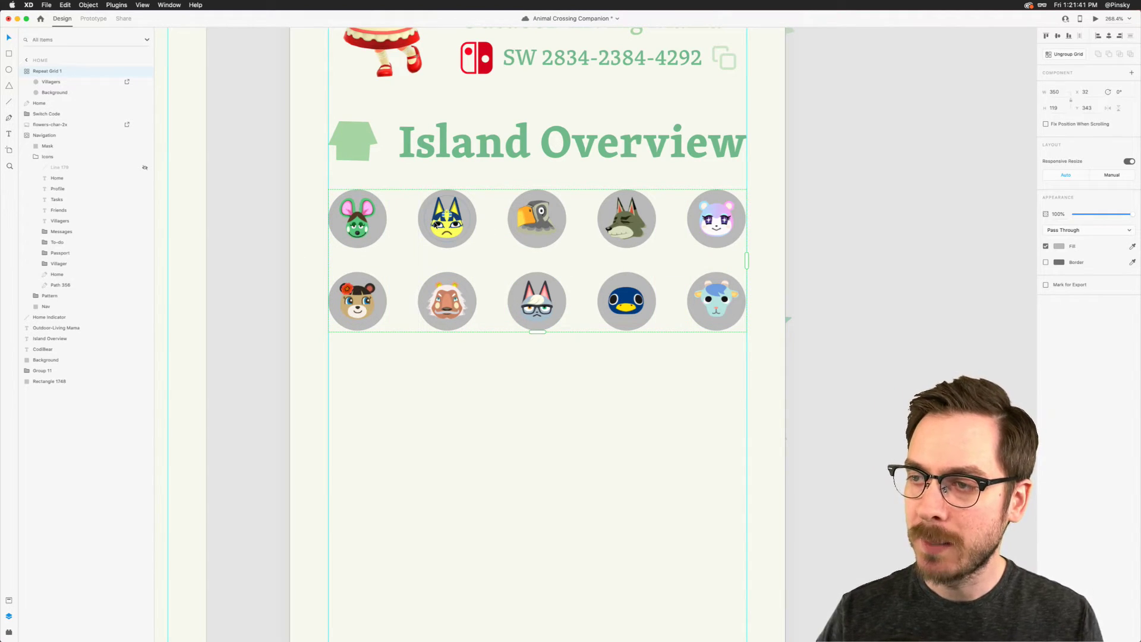
scroll(435, 224, up, 5)
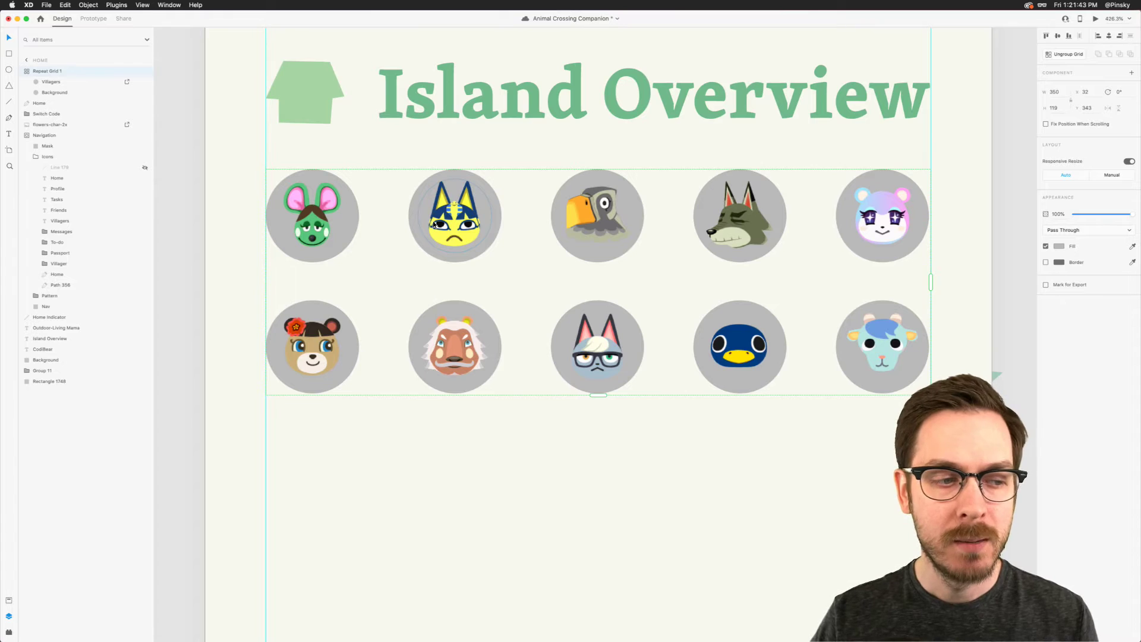
key(super+s)
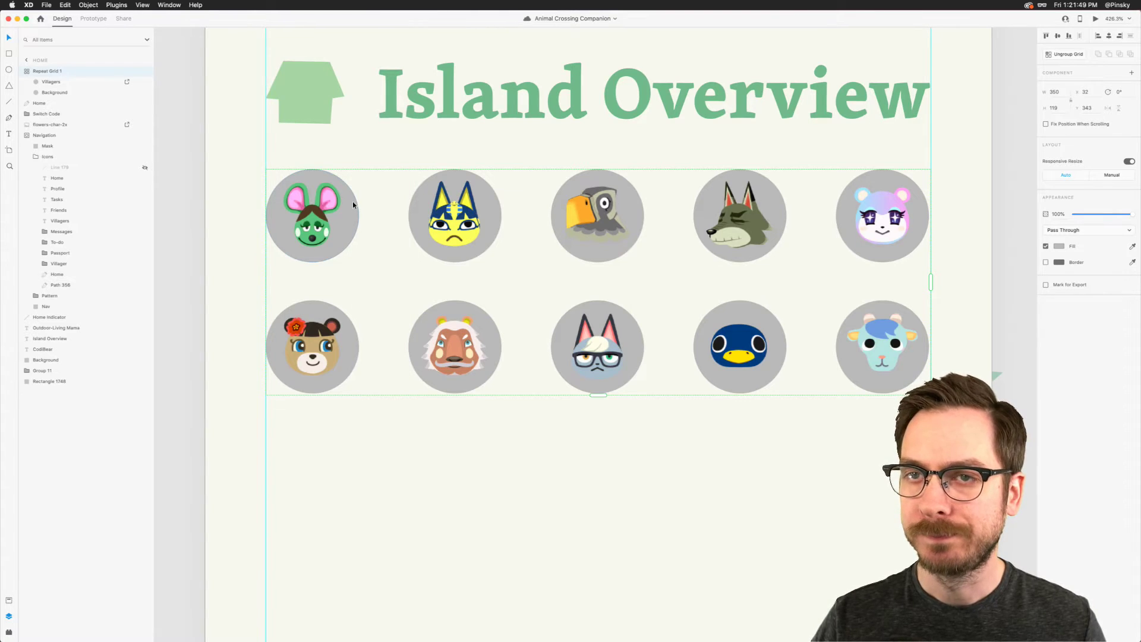
Step: Rename the repeat grid layer as Villagers
double_click(51, 71)
text(Villagers)
key(Return)
Step: Change the fill of the Background circle in the Villagers repeat grid from grey to a pale mint green
click(67, 94)
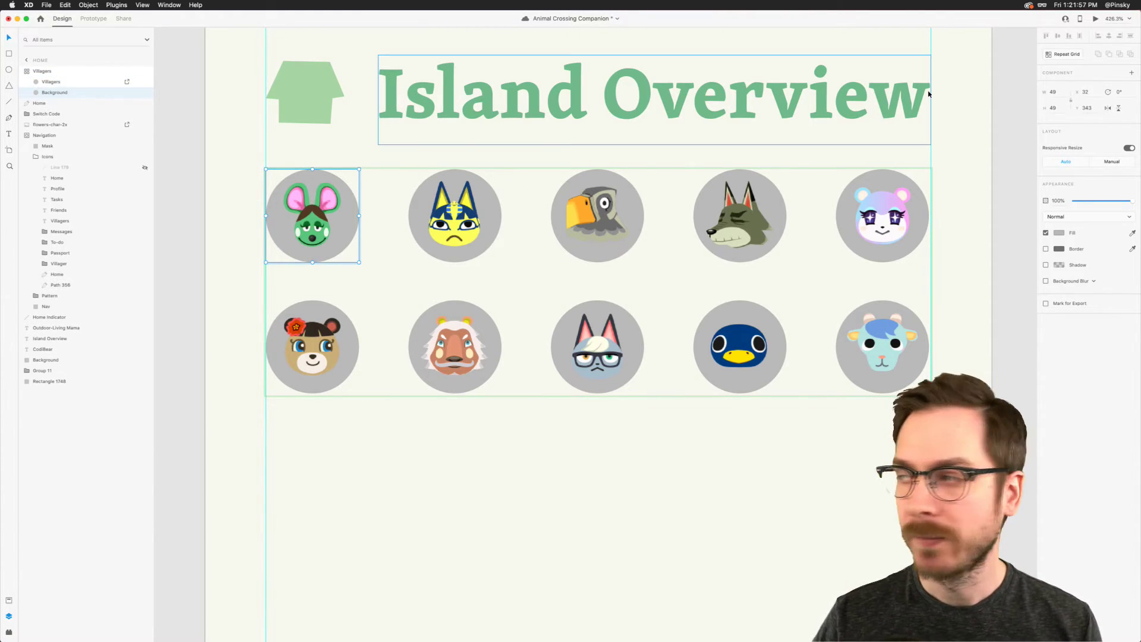
click(1060, 233)
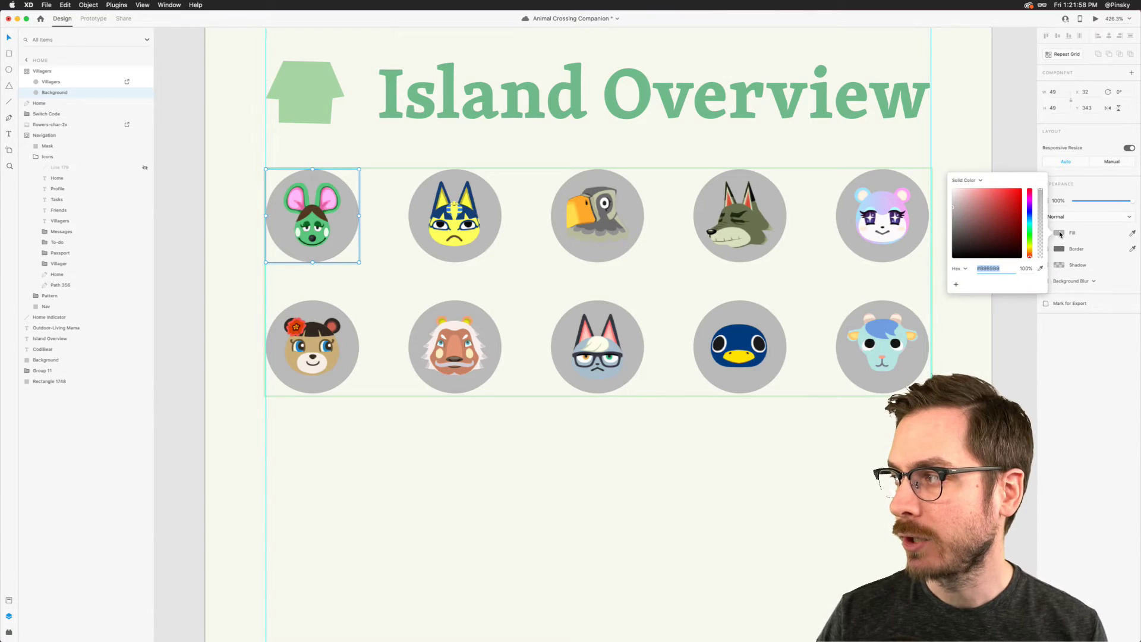
click(999, 209)
click(999, 207)
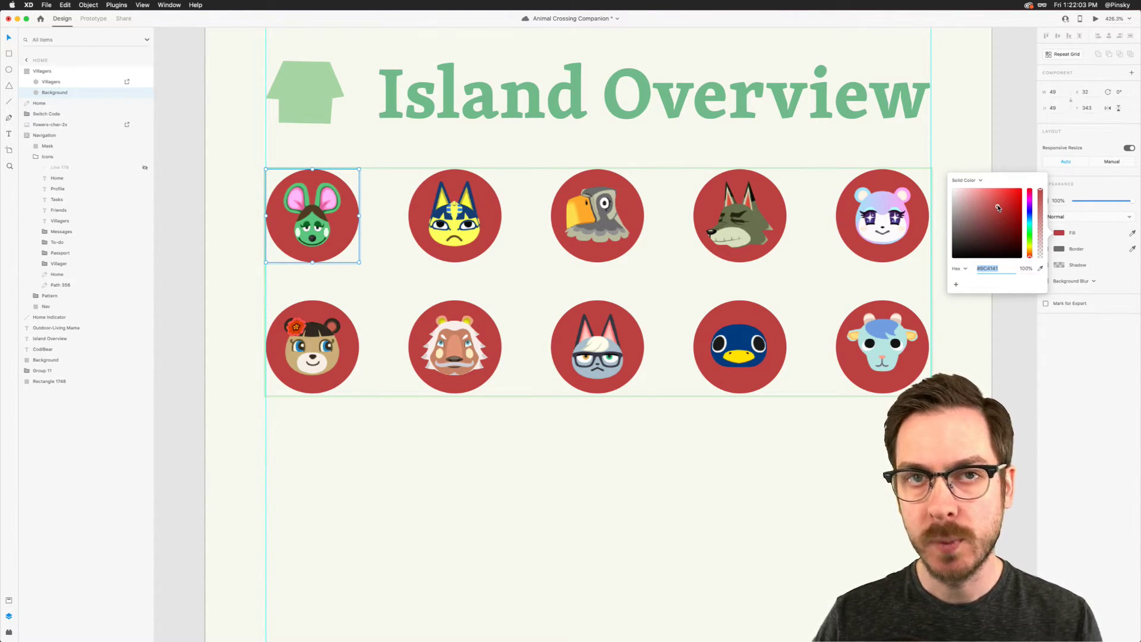
drag(1032, 221, 1031, 223)
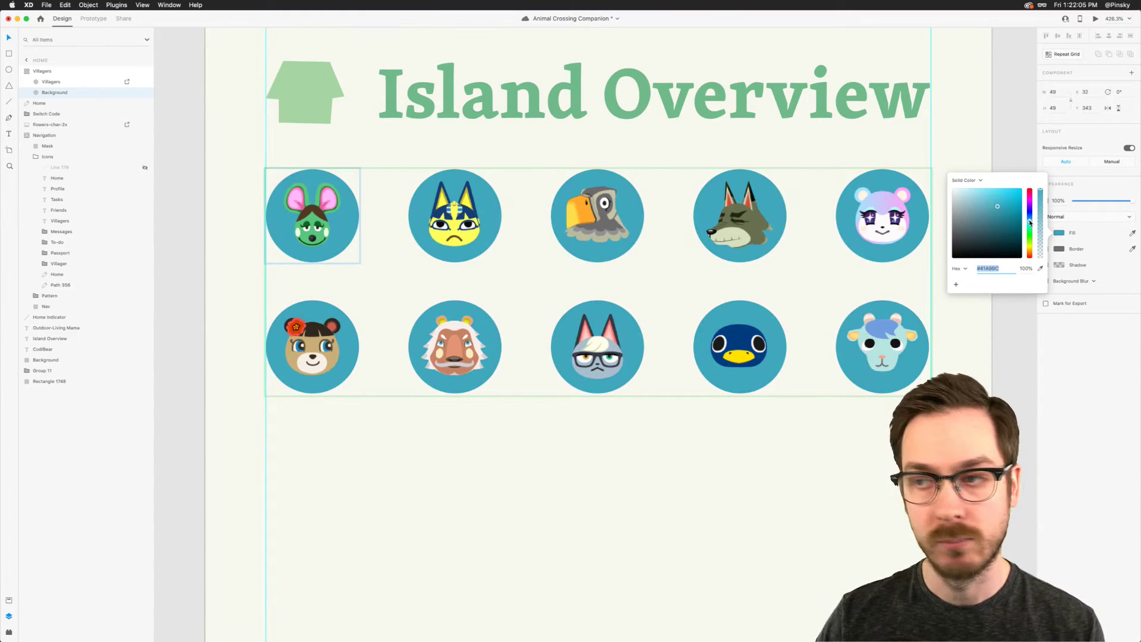
click(979, 202)
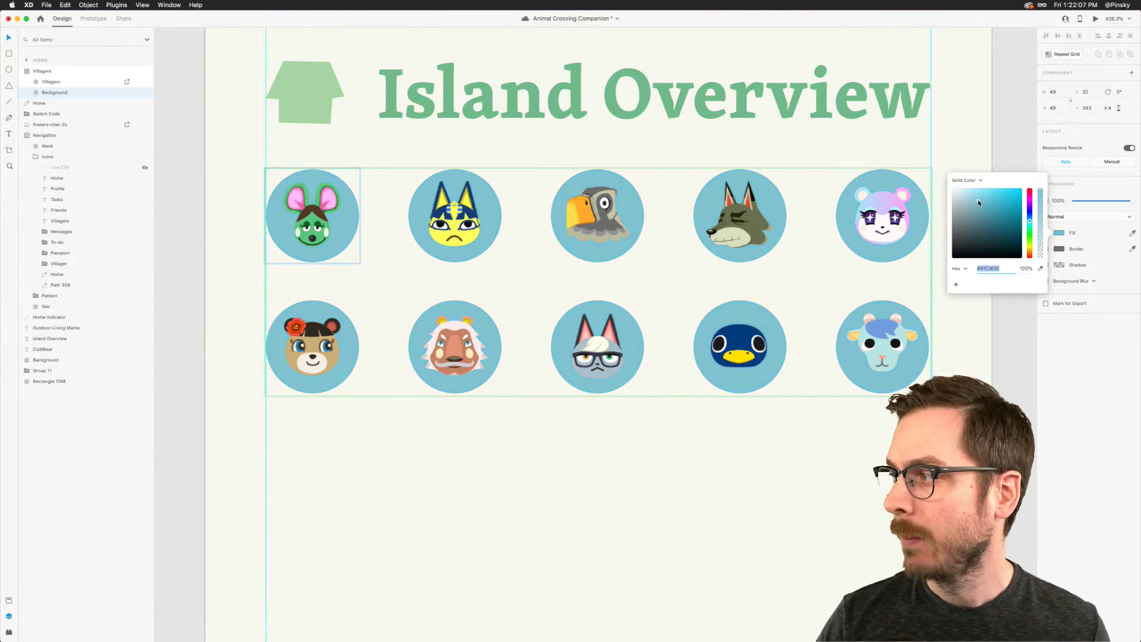
drag(1031, 220, 1029, 231)
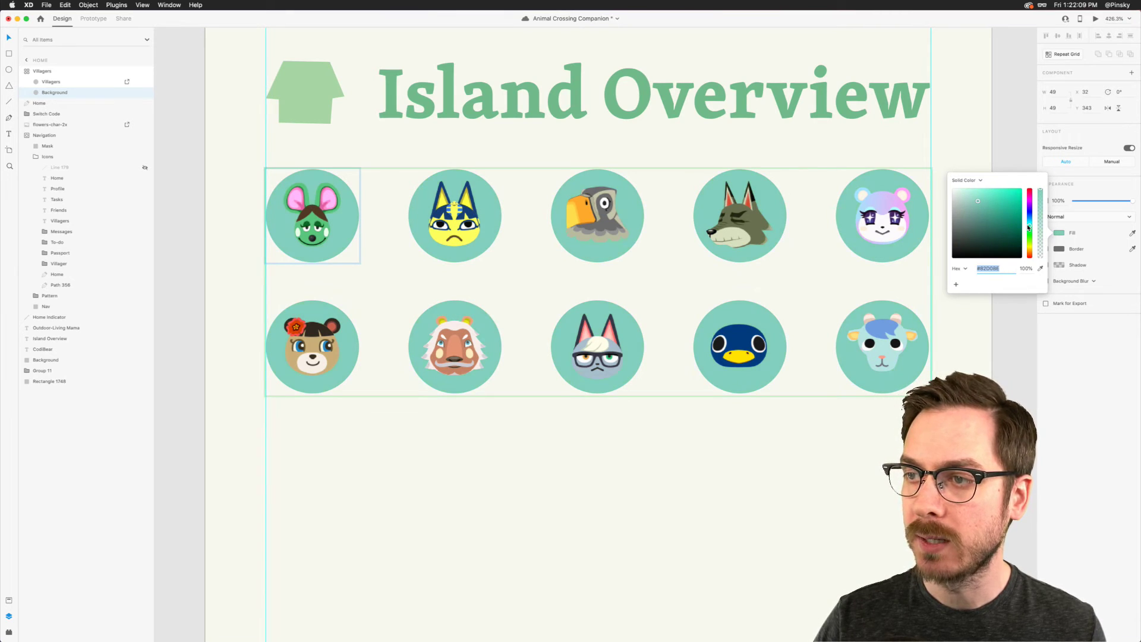
drag(978, 201, 967, 199)
drag(1030, 226, 1030, 229)
click(1096, 419)
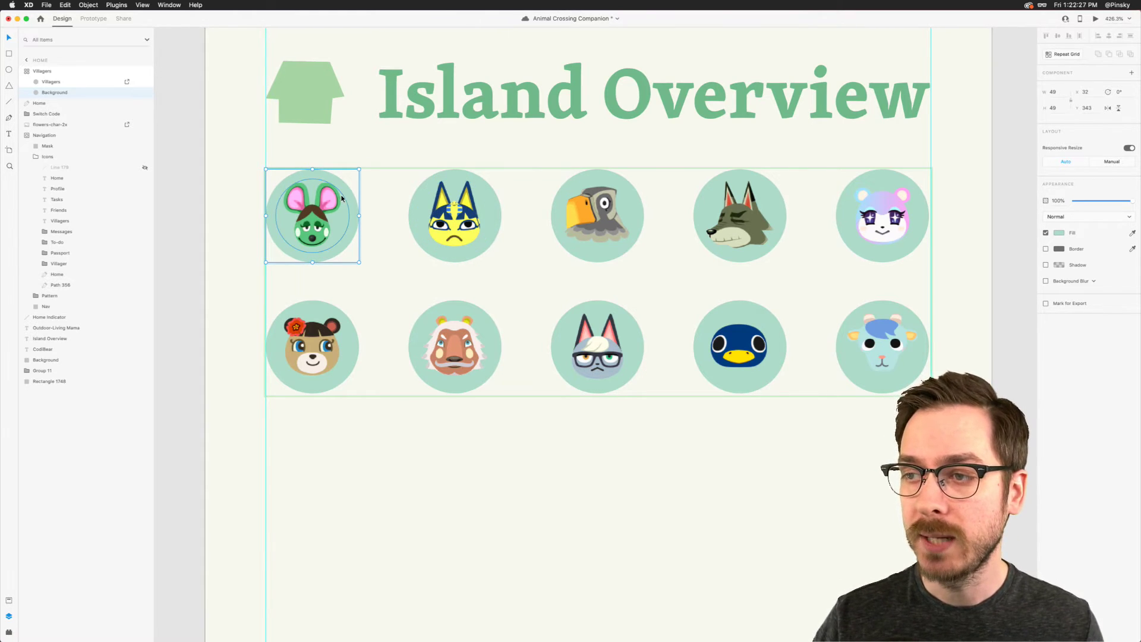
Step: Turn the Background circle into a component and magnify its corner to inspect the main component marker
right_click(354, 201)
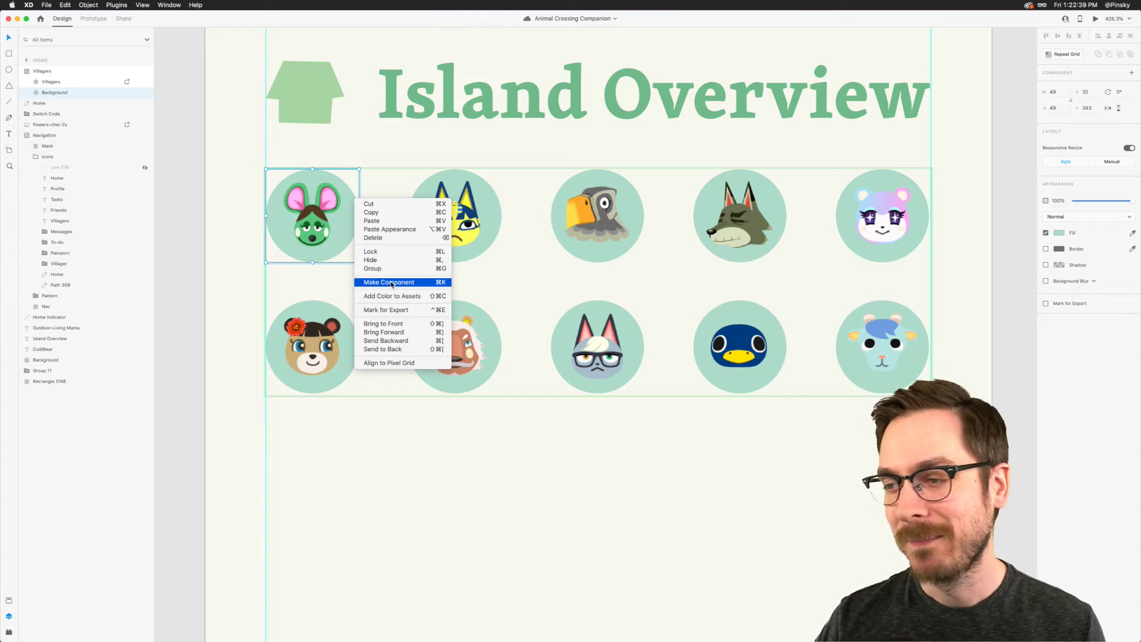
click(423, 282)
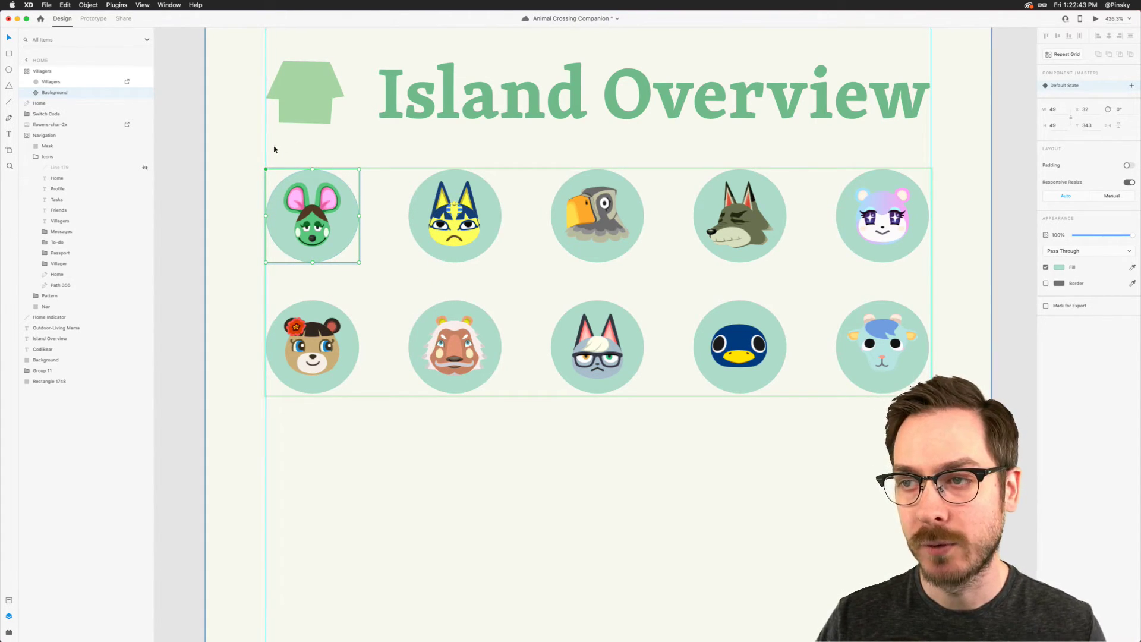
key(alt+super+8)
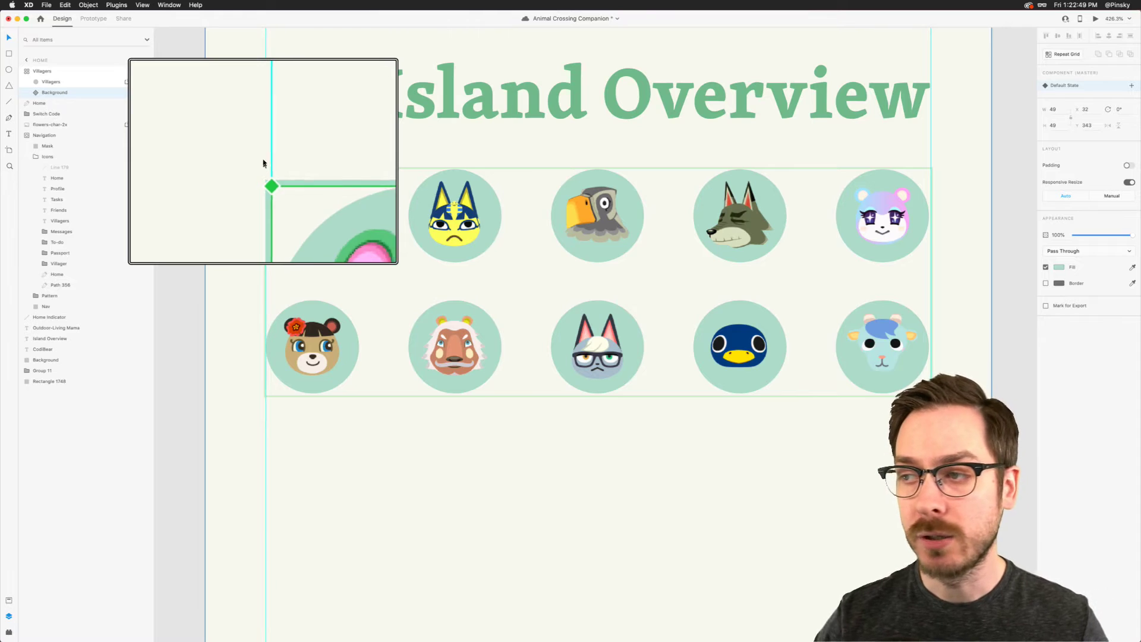
key(alt+super+8)
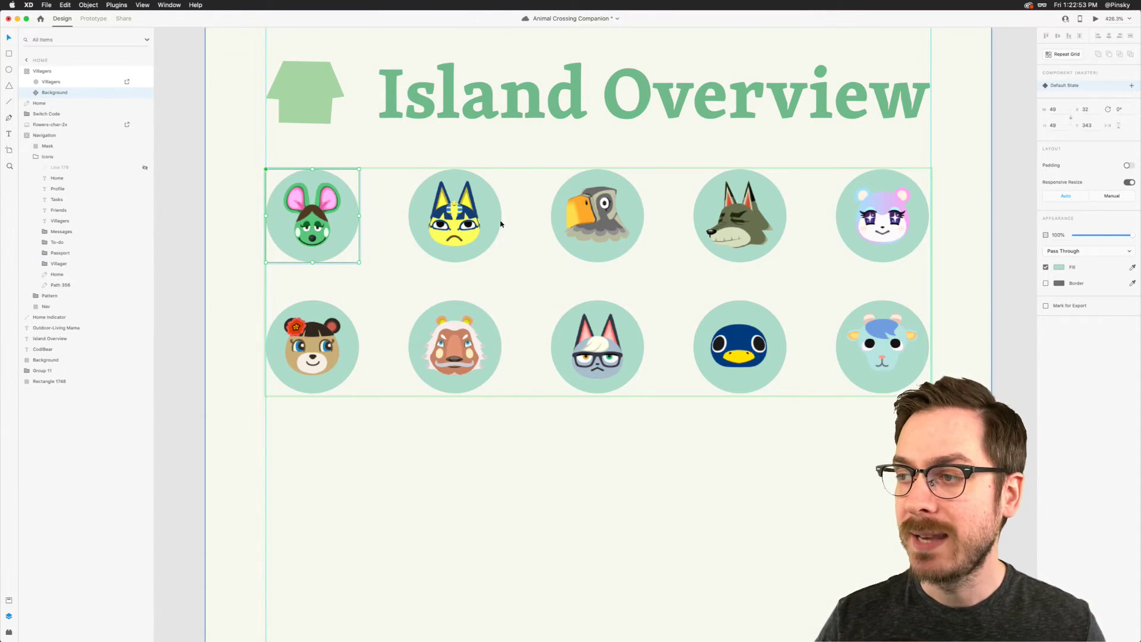
Step: Recolour the background circle behind the yellow cat pale sandy yellow and the one behind the grey bird pale blue
click(497, 206)
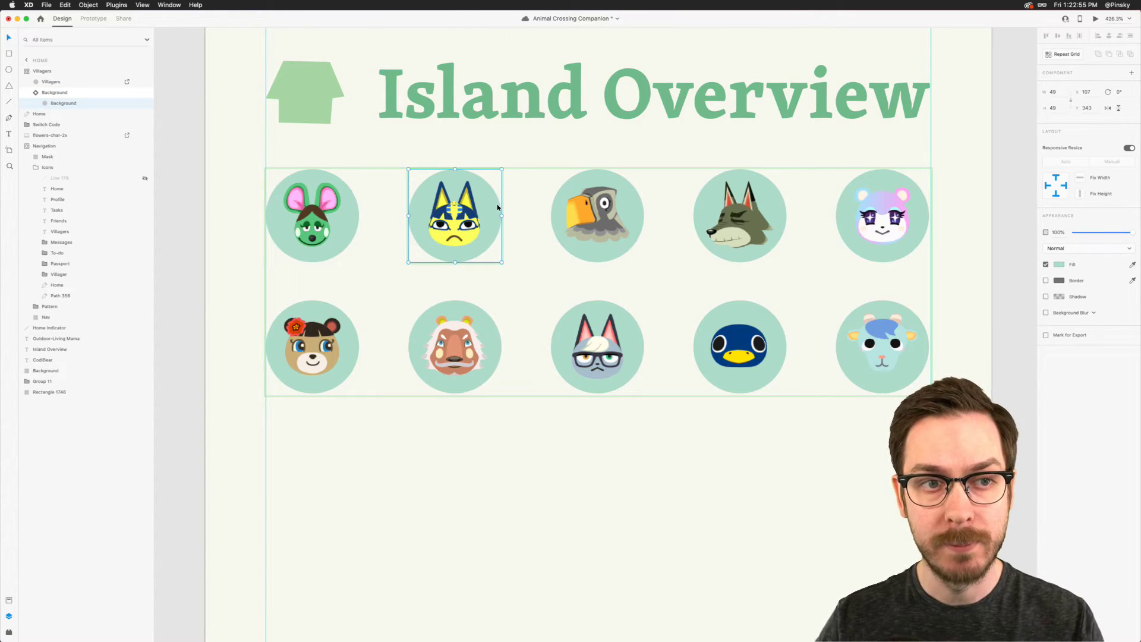
click(1059, 264)
drag(1030, 260, 1030, 281)
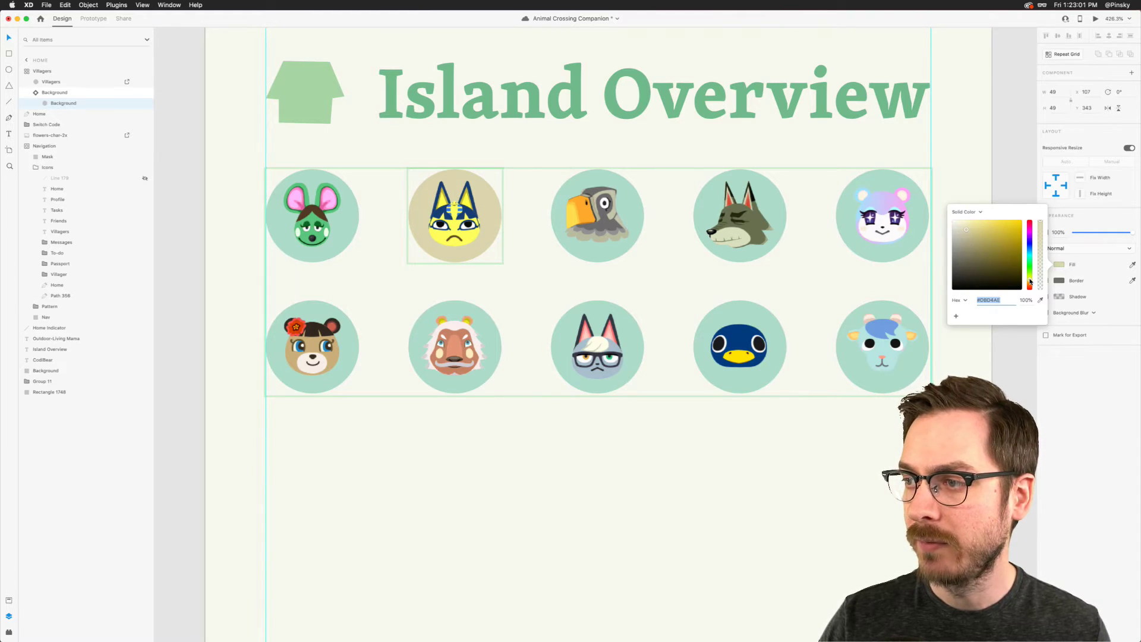
click(640, 204)
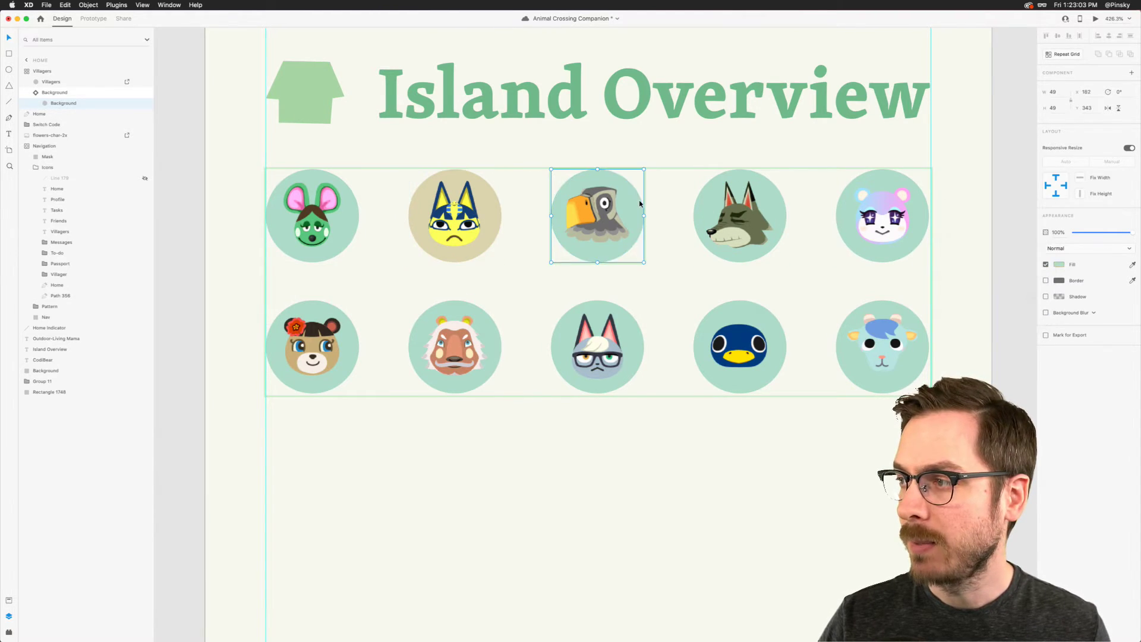
click(1059, 264)
drag(1031, 256, 1030, 252)
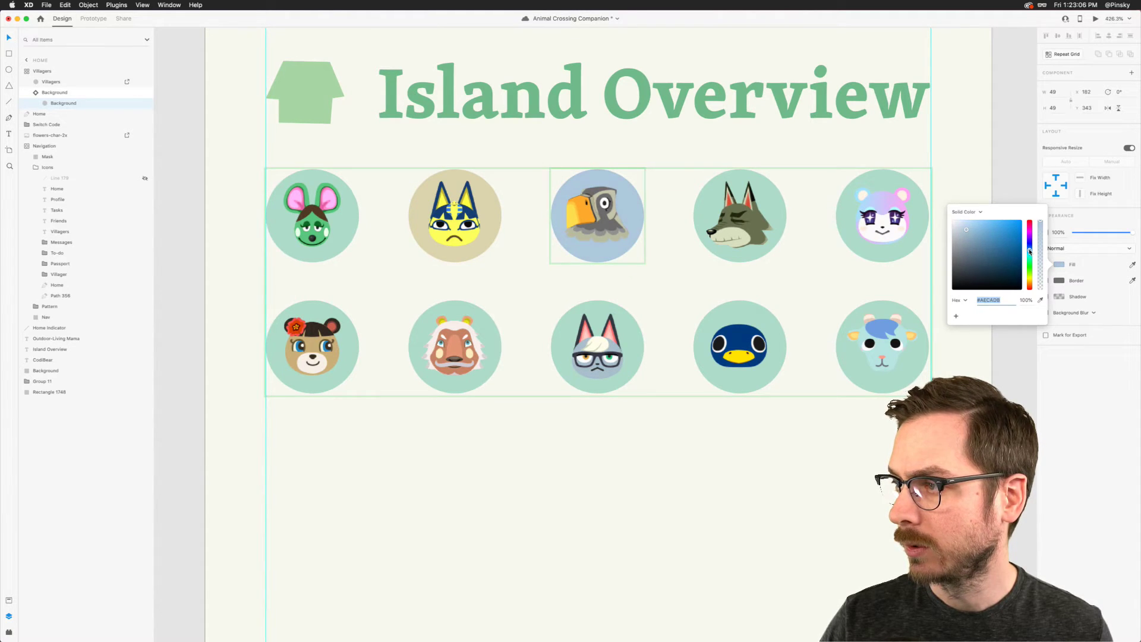
Step: Set the circle behind the pastel bear in the first row to soft pink, checking the Villagers folder in Finder along the way
click(785, 205)
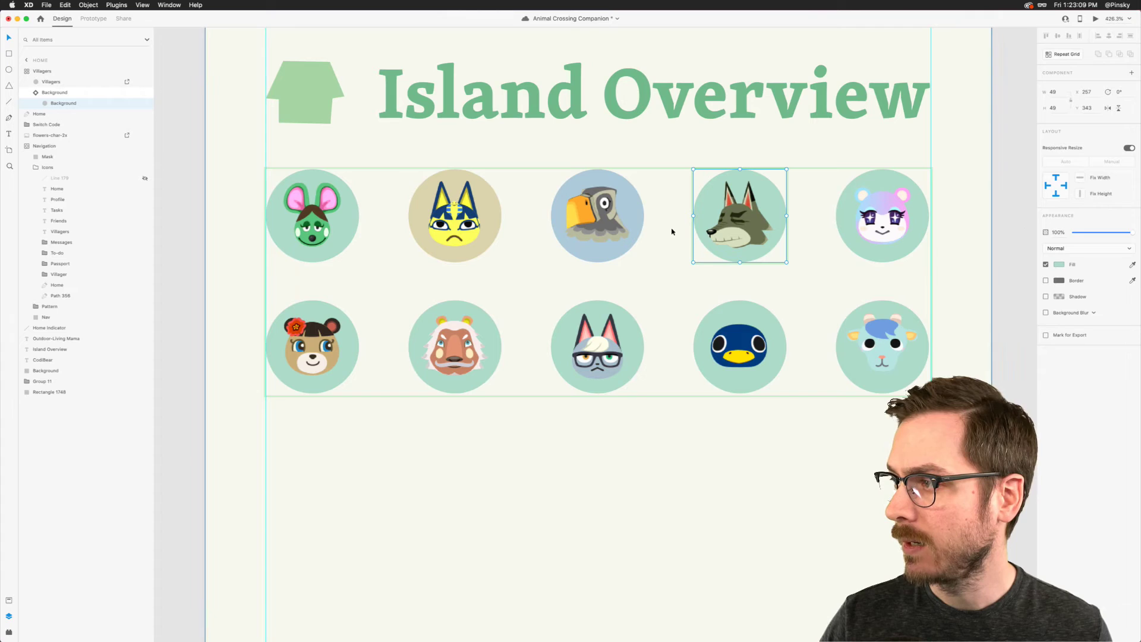
click(919, 199)
click(1059, 266)
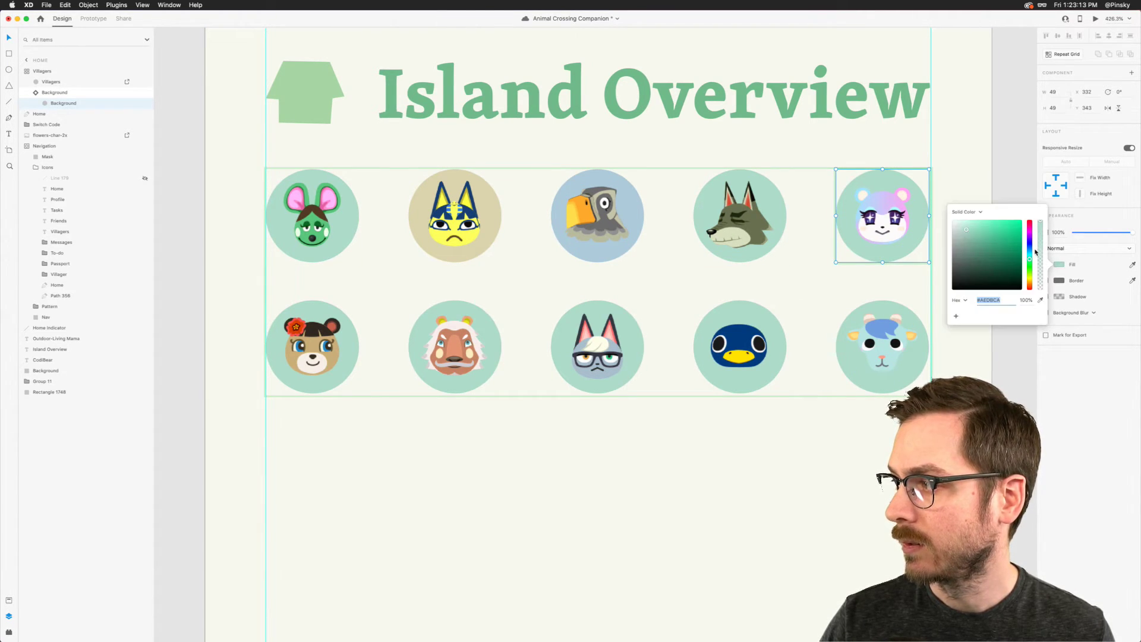
drag(1030, 256, 1030, 232)
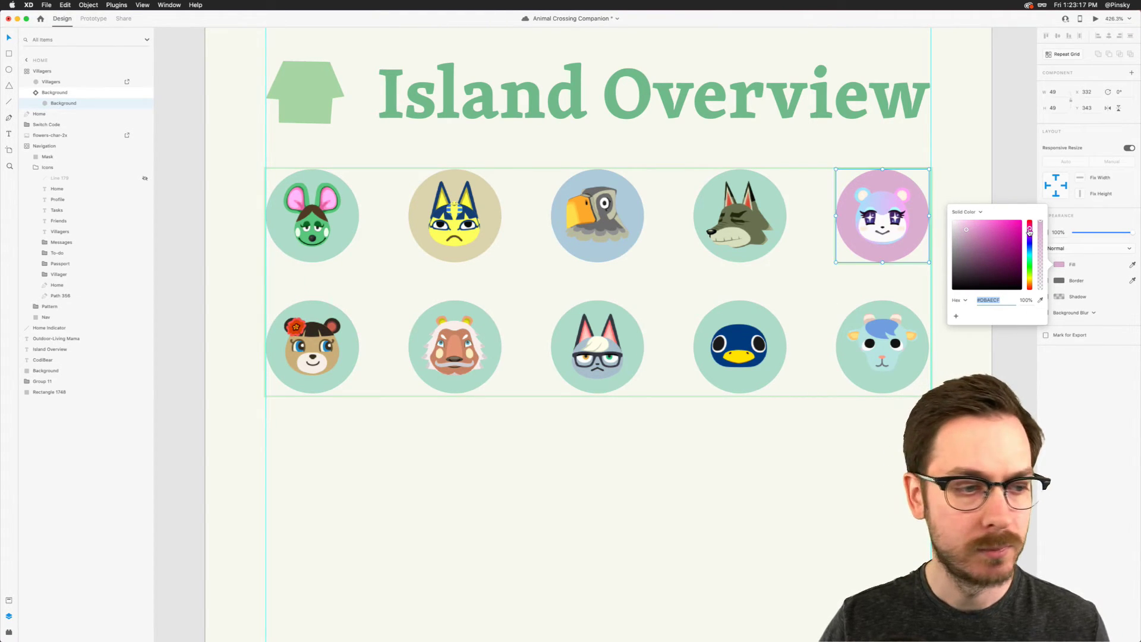
key(super+Tab)
click(634, 312)
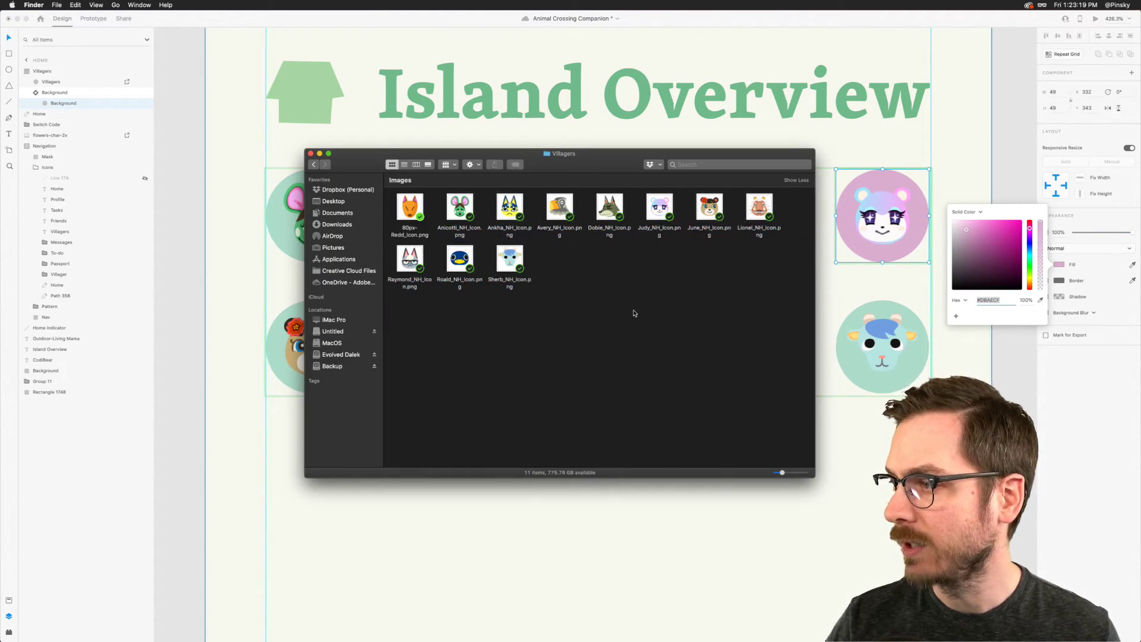
key(super+Tab)
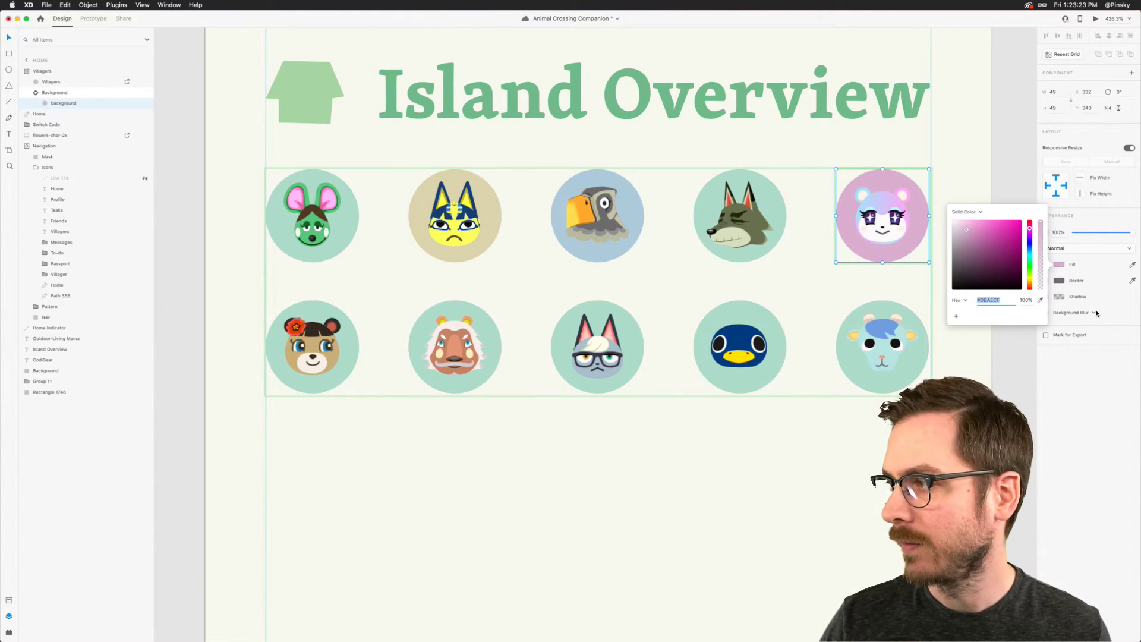
drag(1030, 230, 1031, 227)
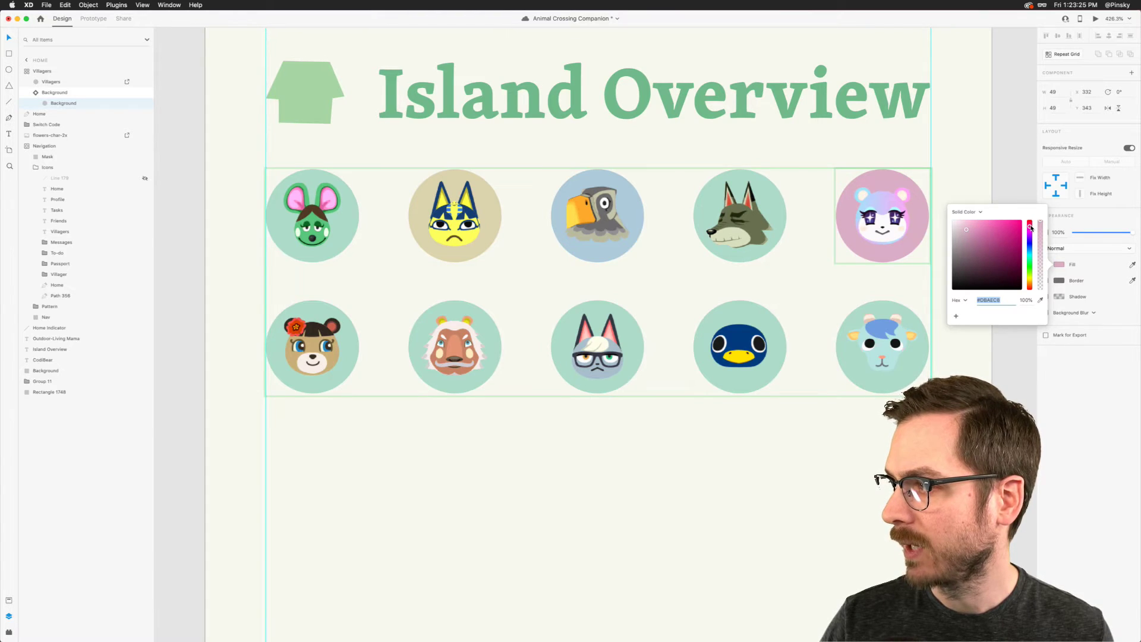
Step: Recolour the circle behind the brown bear with the red flower light pink and the one behind the lion pale orange-tan
click(351, 333)
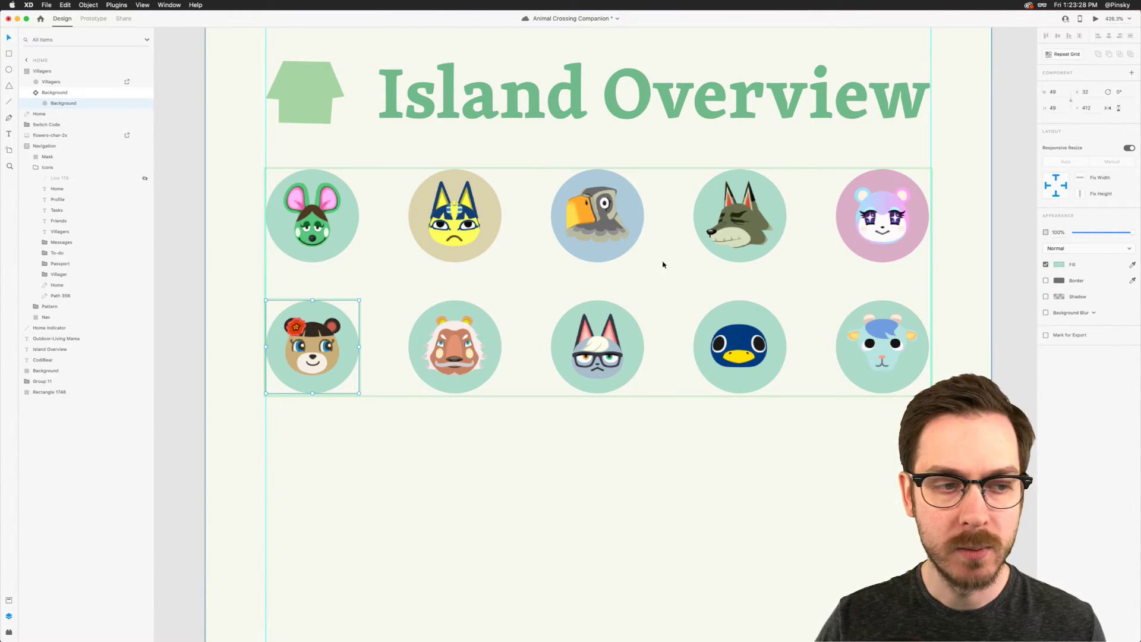
click(1059, 265)
drag(1031, 235, 962, 227)
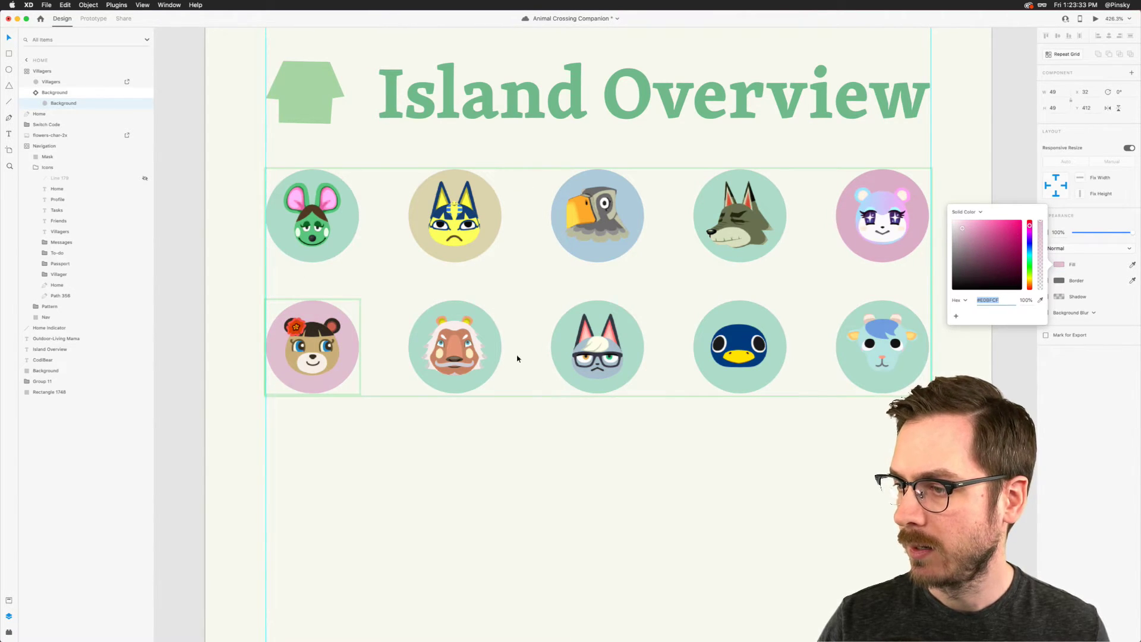
click(494, 331)
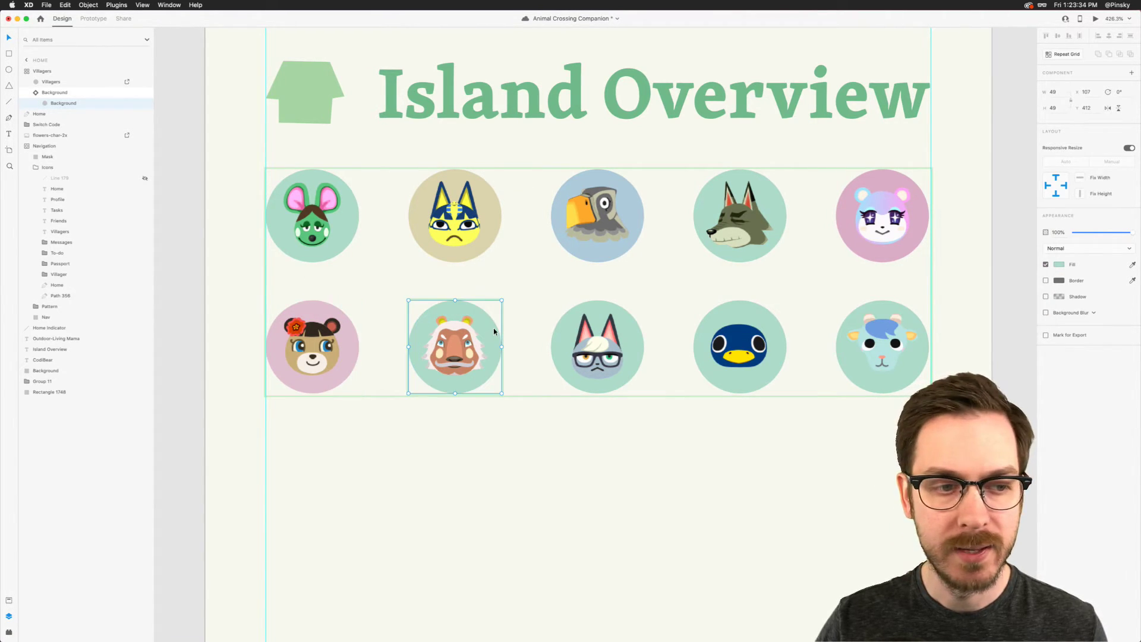
click(1059, 265)
drag(1031, 271, 1030, 283)
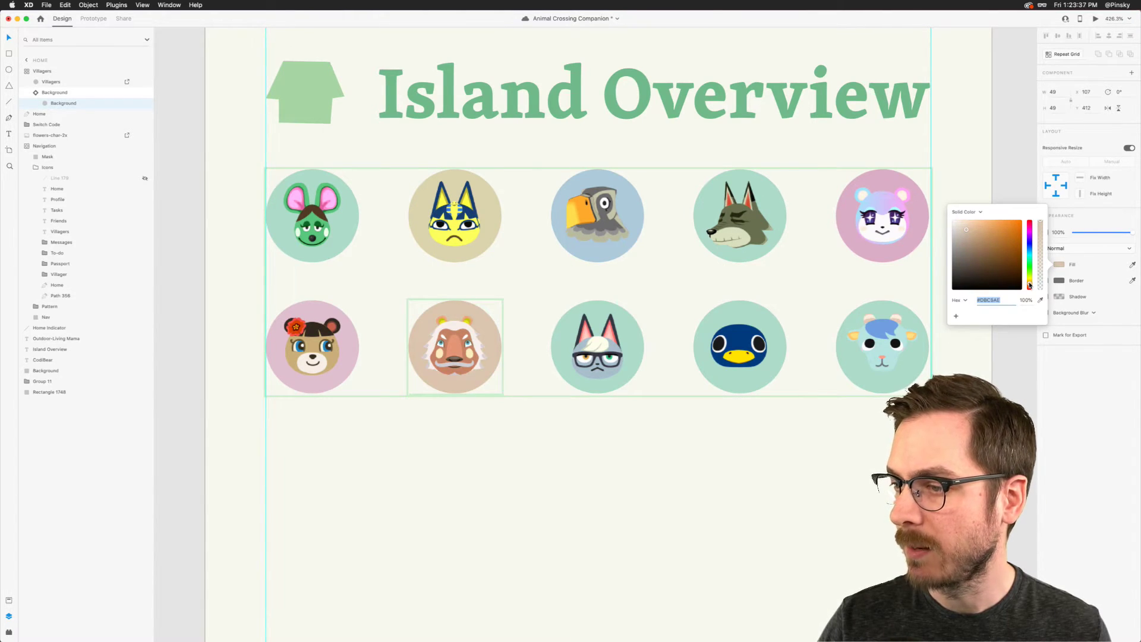
Step: Recolour the circle behind the cat with glasses light purple and the one behind the blue penguin pale blue
click(638, 332)
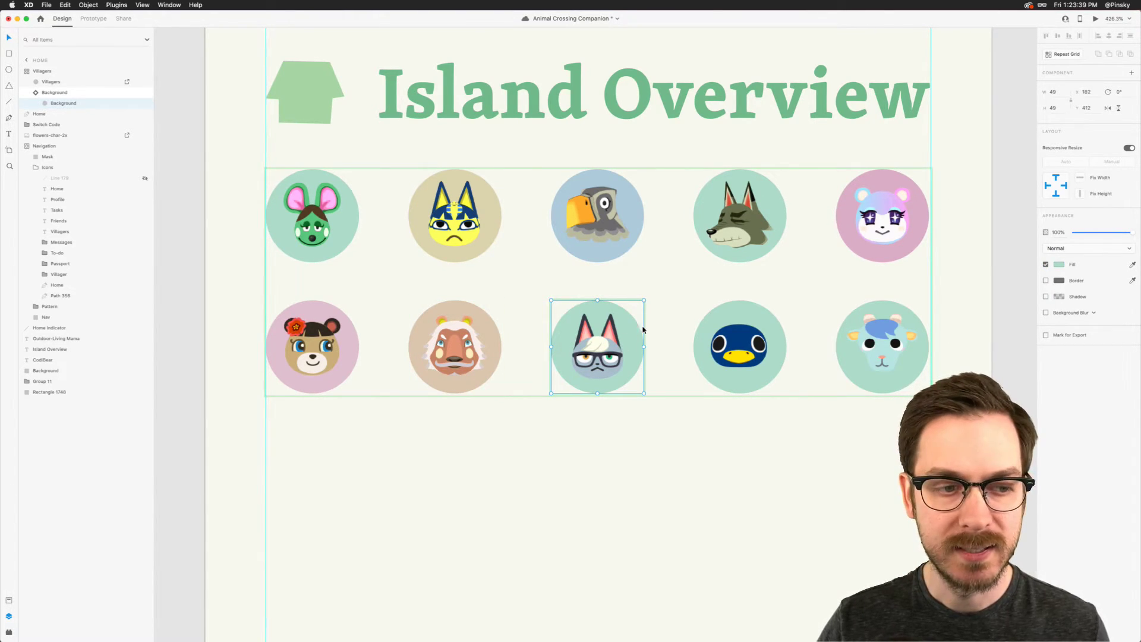
click(1059, 264)
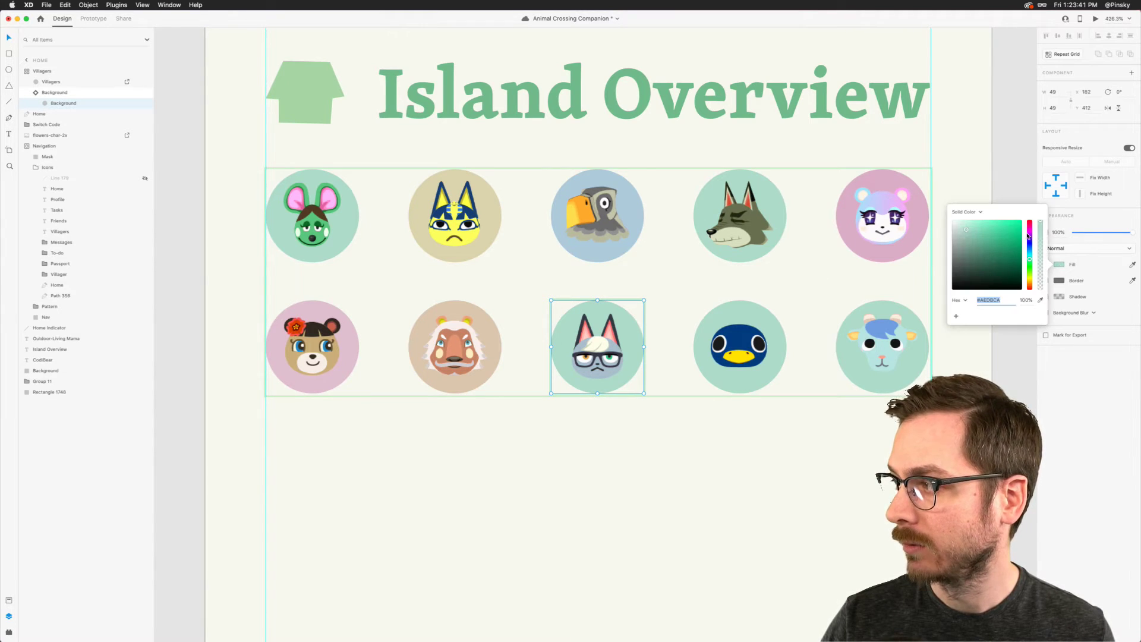
click(1030, 236)
drag(1030, 236, 1030, 232)
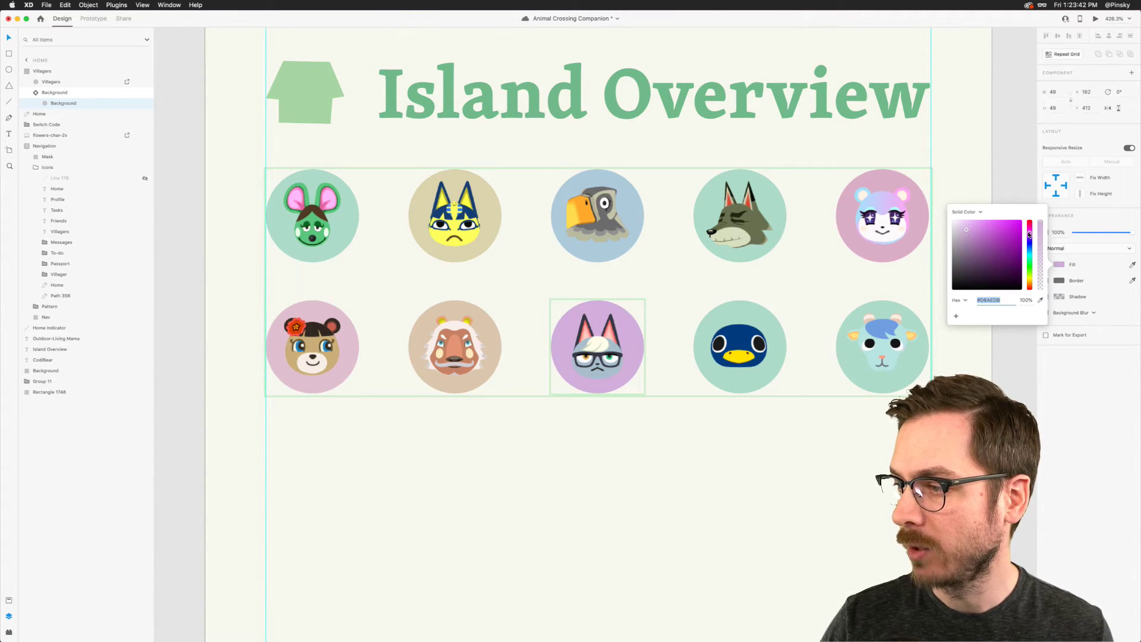
click(785, 339)
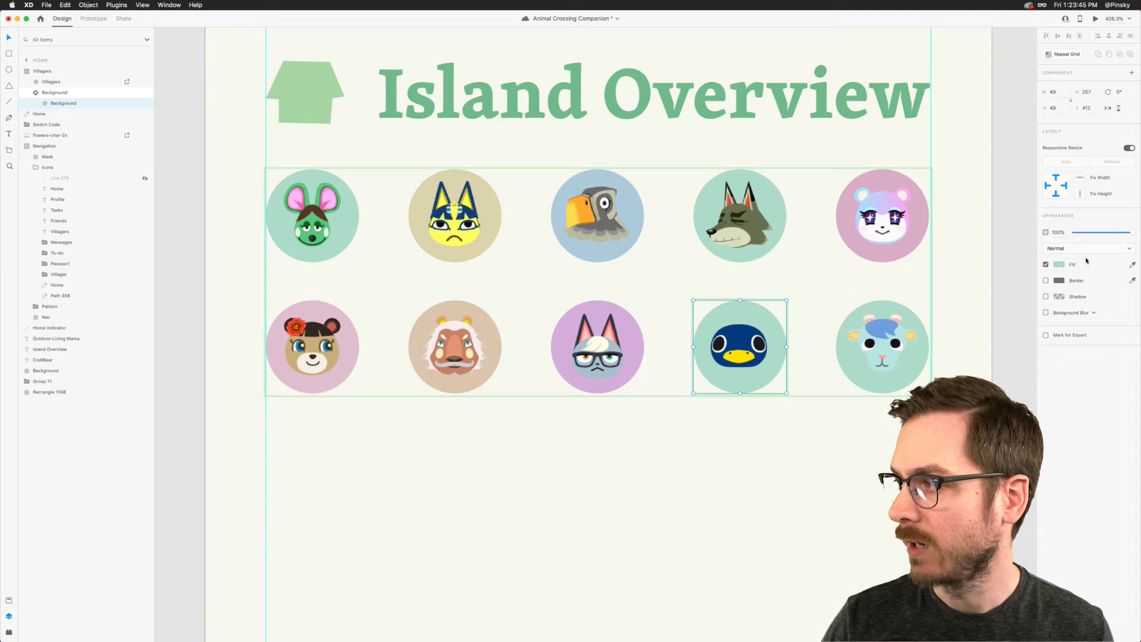
click(1060, 265)
click(1031, 252)
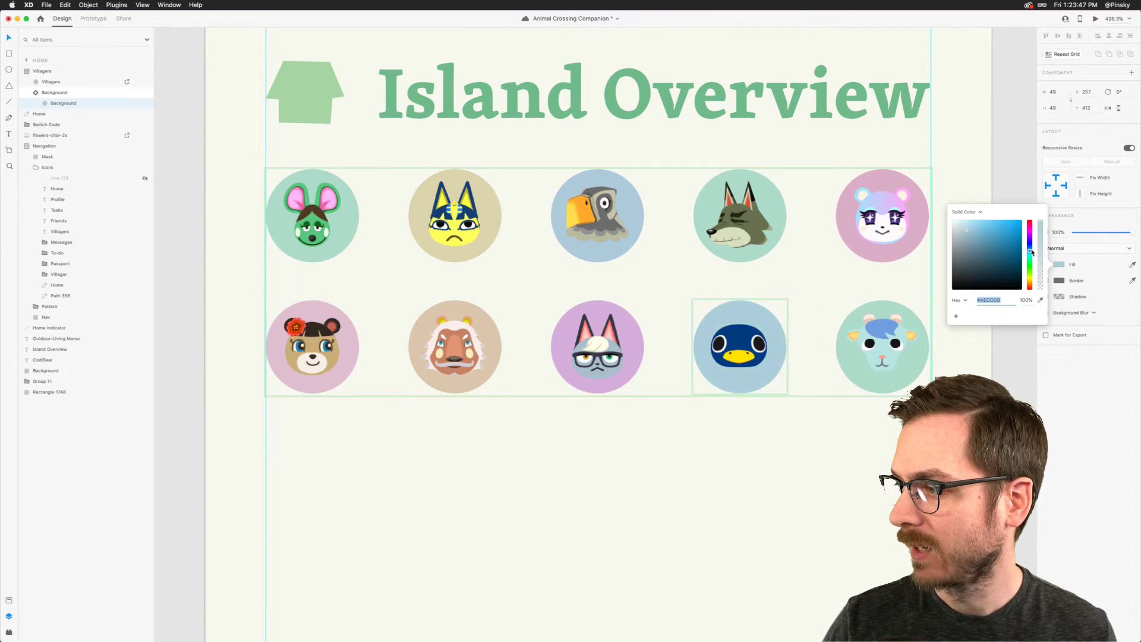
Step: Set the circle behind the blue sheep at the end of the second row to light beige, and deselect it
click(918, 321)
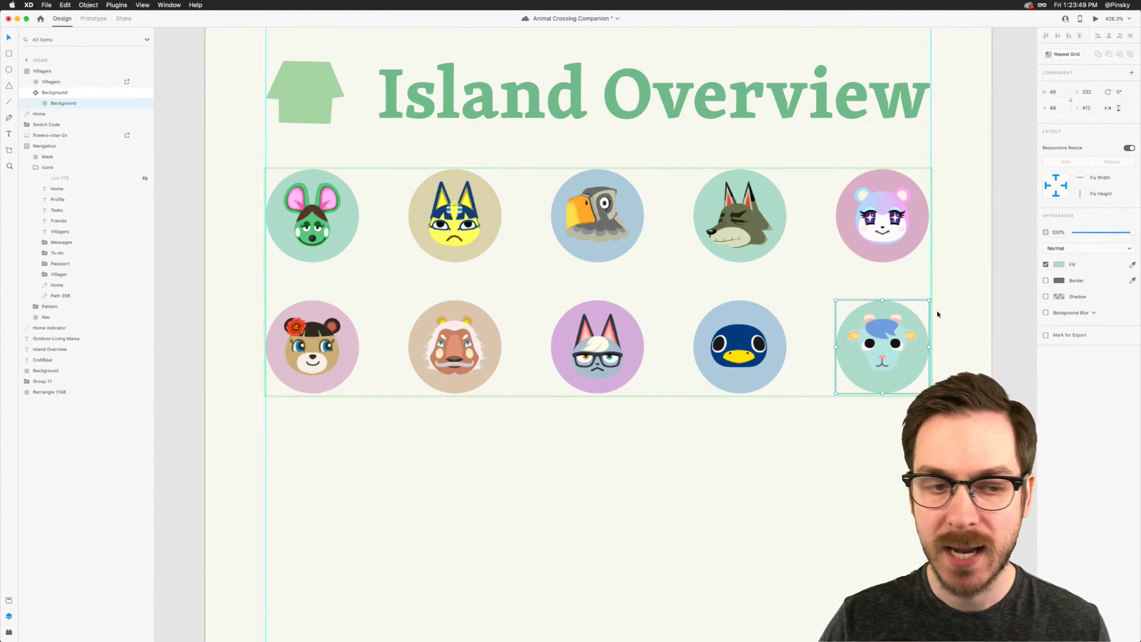
click(1060, 264)
click(1031, 235)
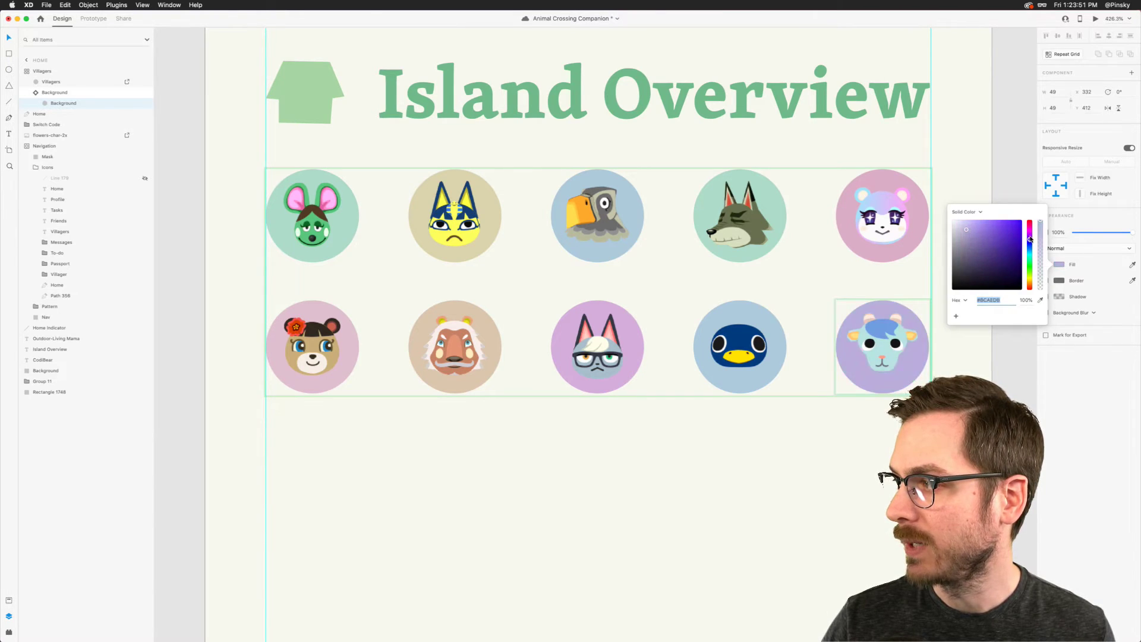
drag(1030, 235, 1029, 283)
click(963, 228)
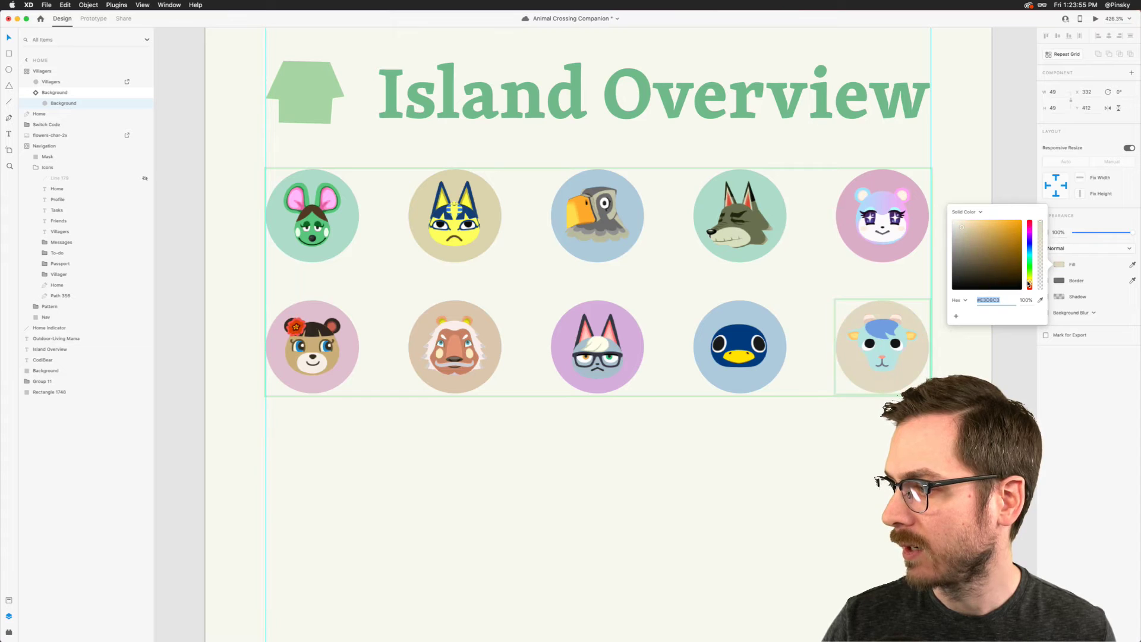
click(707, 313)
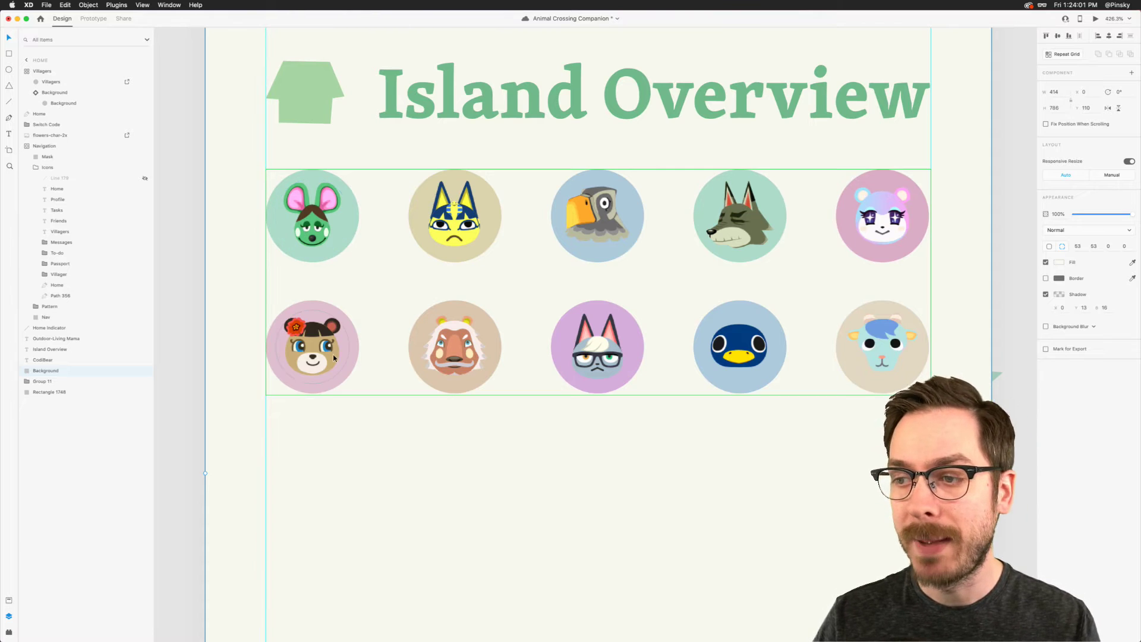
scroll(454, 344, down, 5)
click(492, 320)
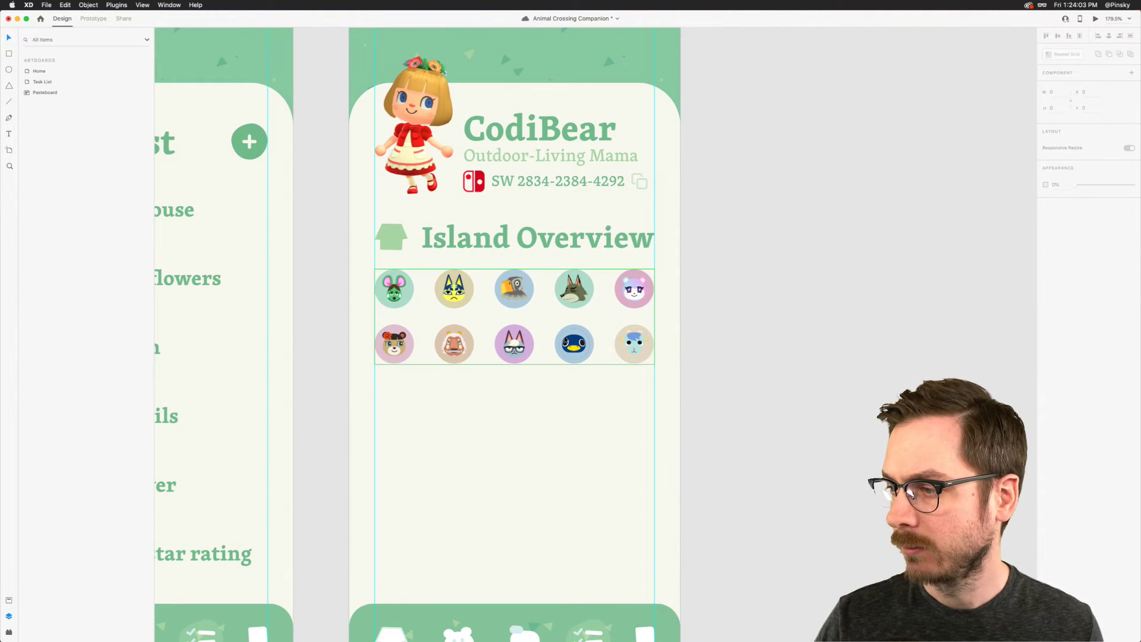
Step: Tighten the vertical gap between the two rows of villager portraits to about 14, and deselect the grid
drag(492, 319, 500, 314)
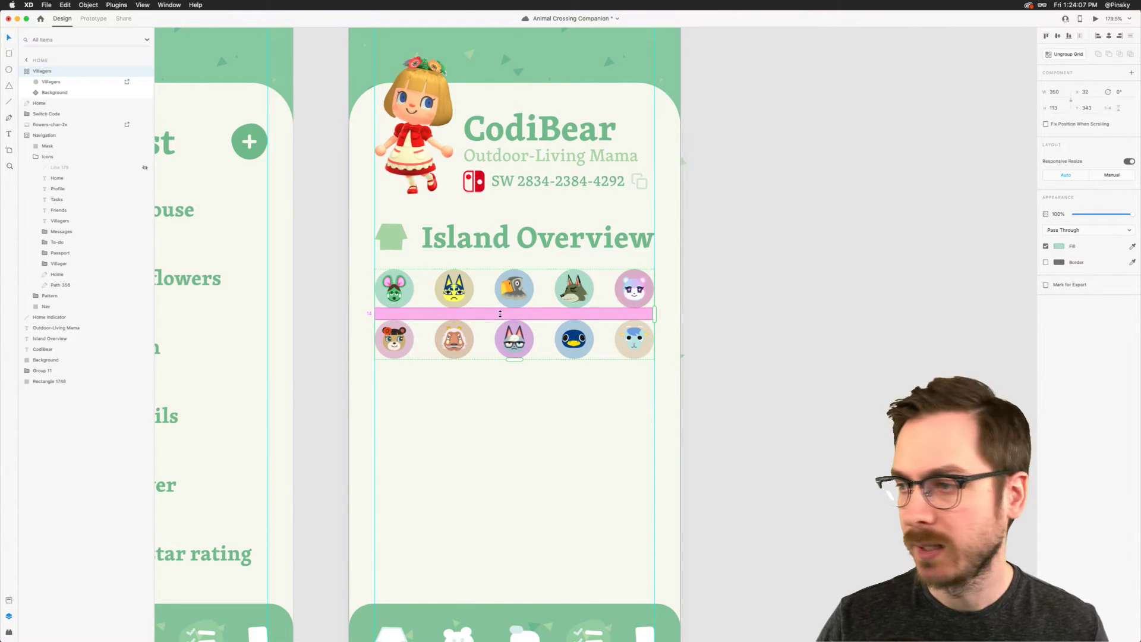
scroll(500, 313, down, 3)
scroll(499, 314, right, 2)
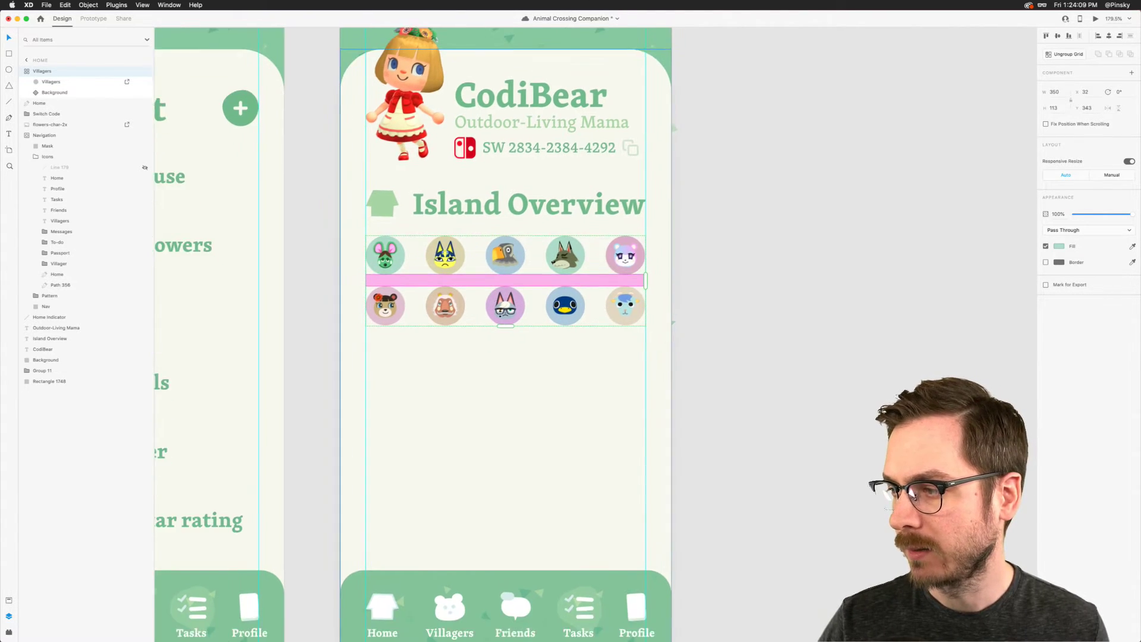
click(591, 380)
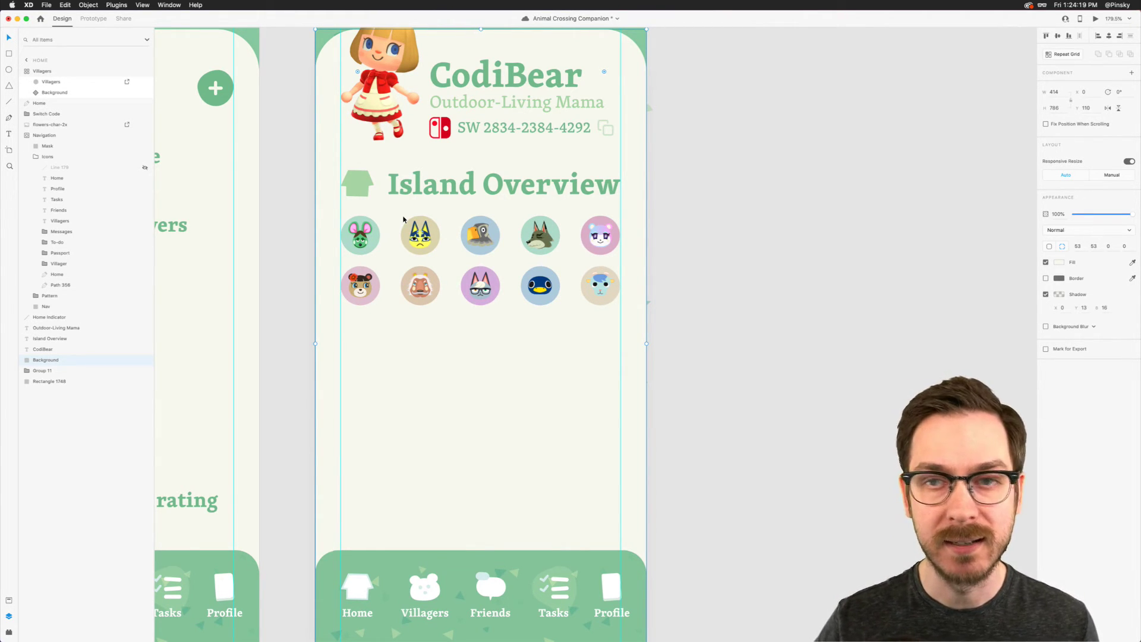
Step: Draw a rectangle about 119 × 42 below the villager portraits, starting at the left margin guide
scroll(392, 371, up, 5)
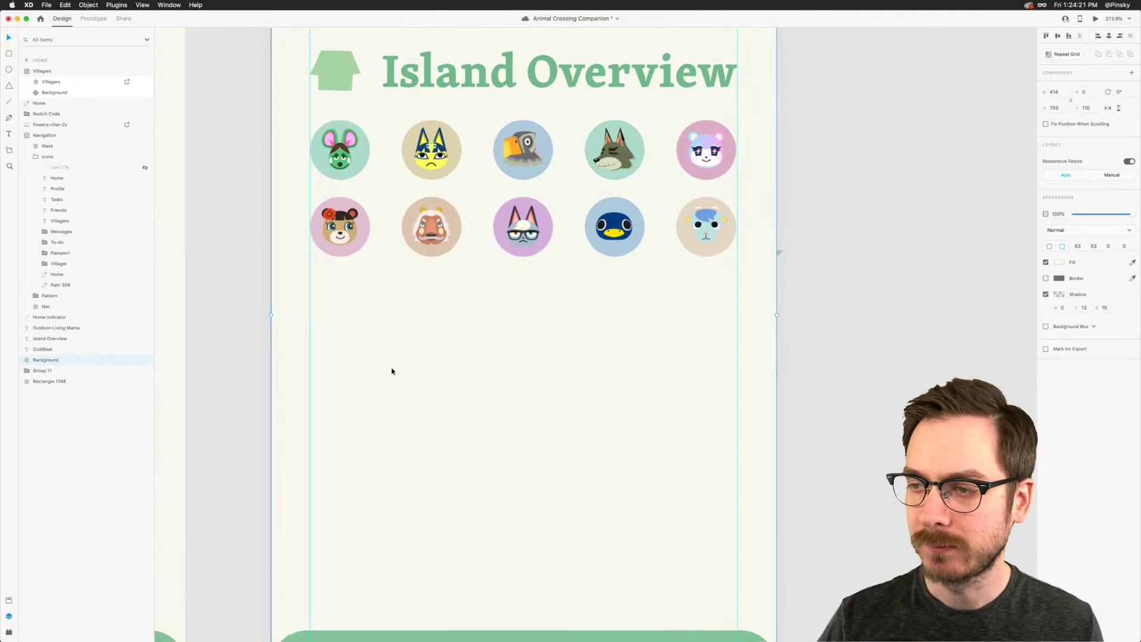
scroll(381, 60, up, 3)
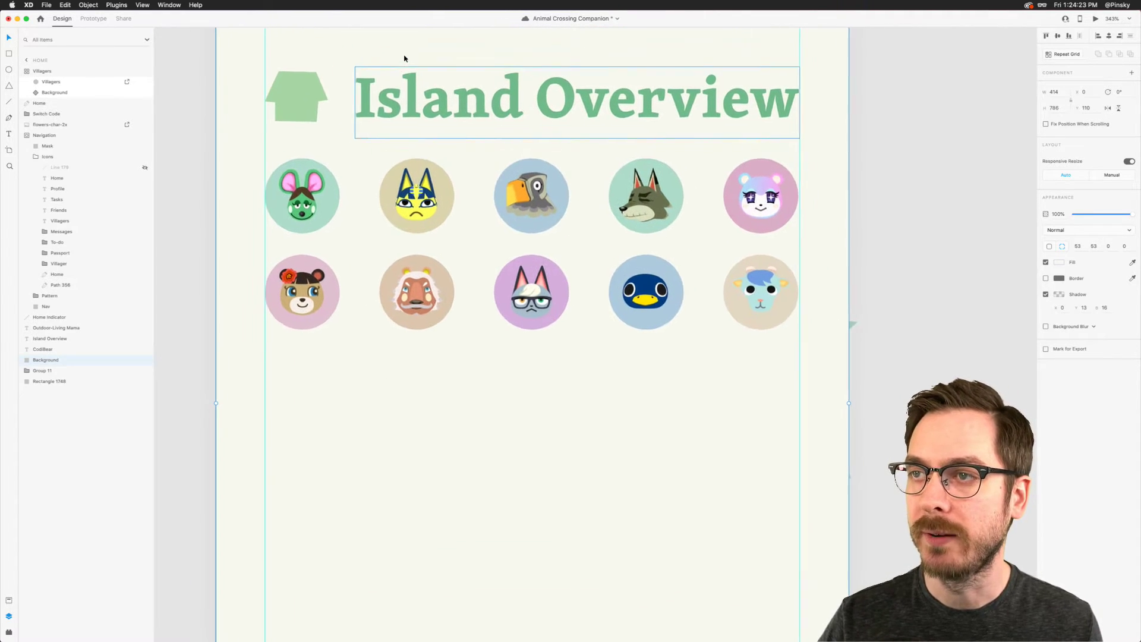
click(284, 112)
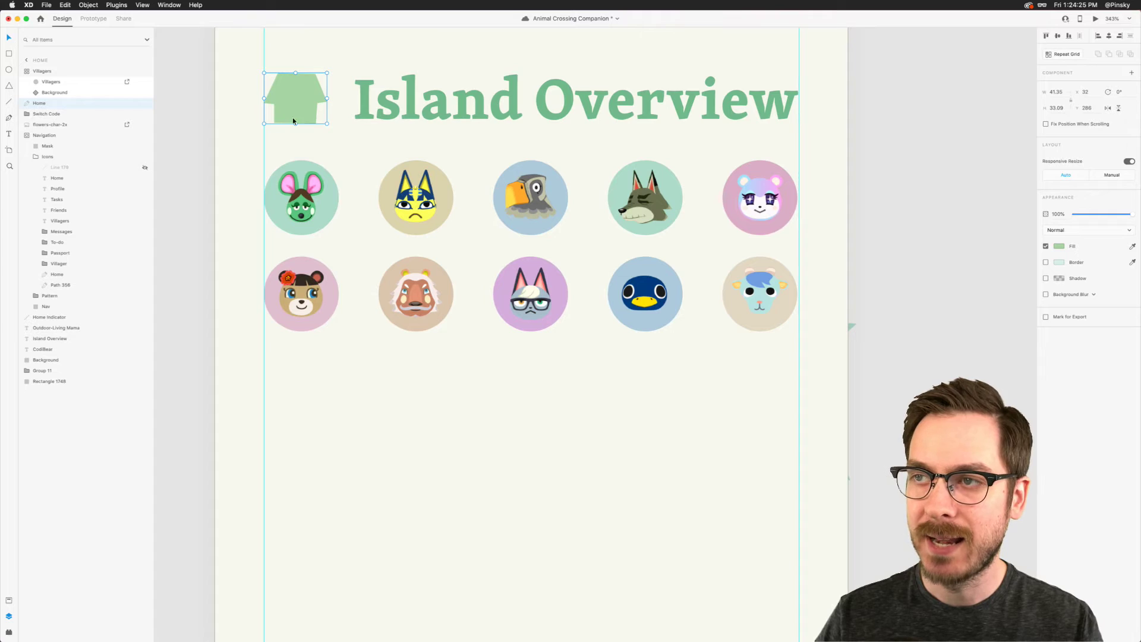
scroll(372, 98, down, 3)
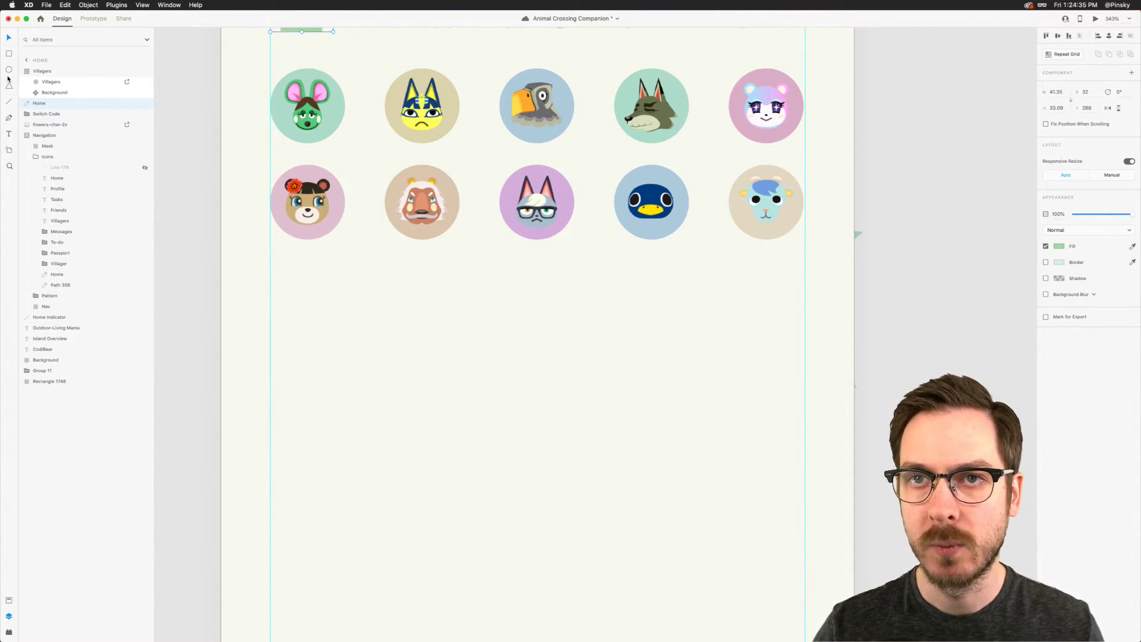
click(9, 54)
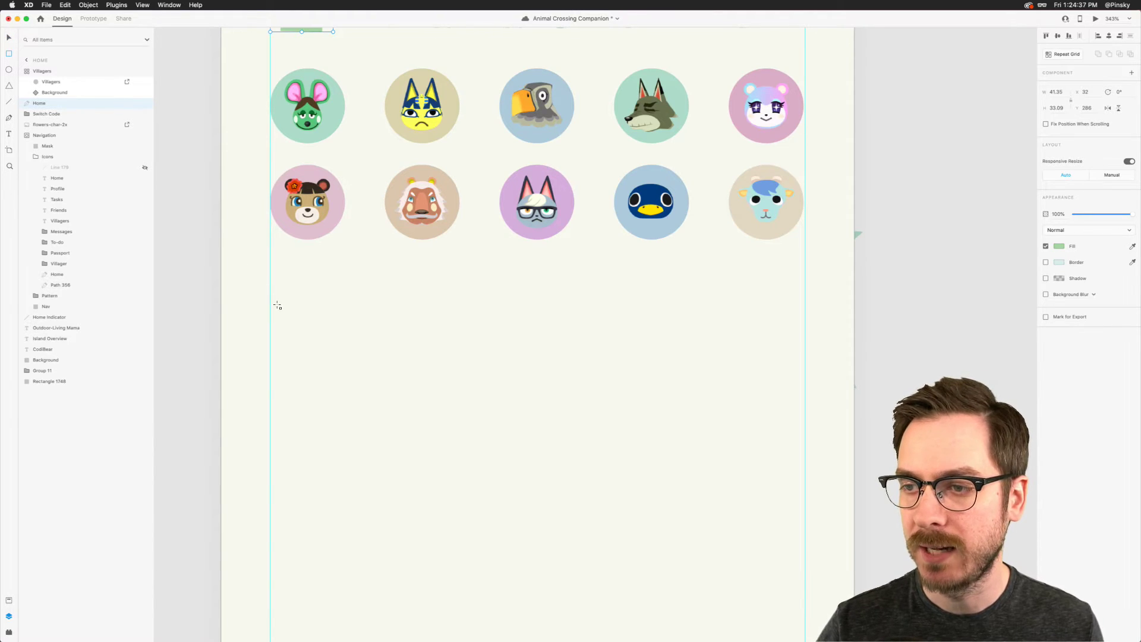
mouse_move(272, 301)
mouse_down()
mouse_move(423, 334)
mouse_move(428, 363)
mouse_move(453, 366)
mouse_up()
Step: Add anchor points near the rectangle's left corners and pull both corners inward vertically to form an angled tag end
scroll(331, 333, up, 5)
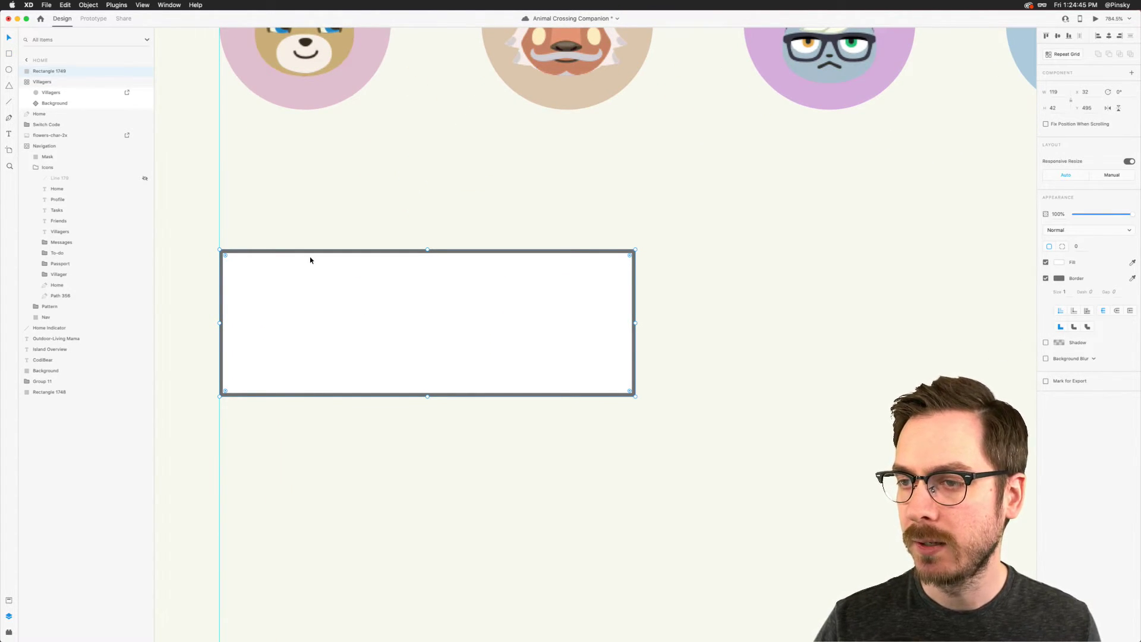
key(p)
click(279, 249)
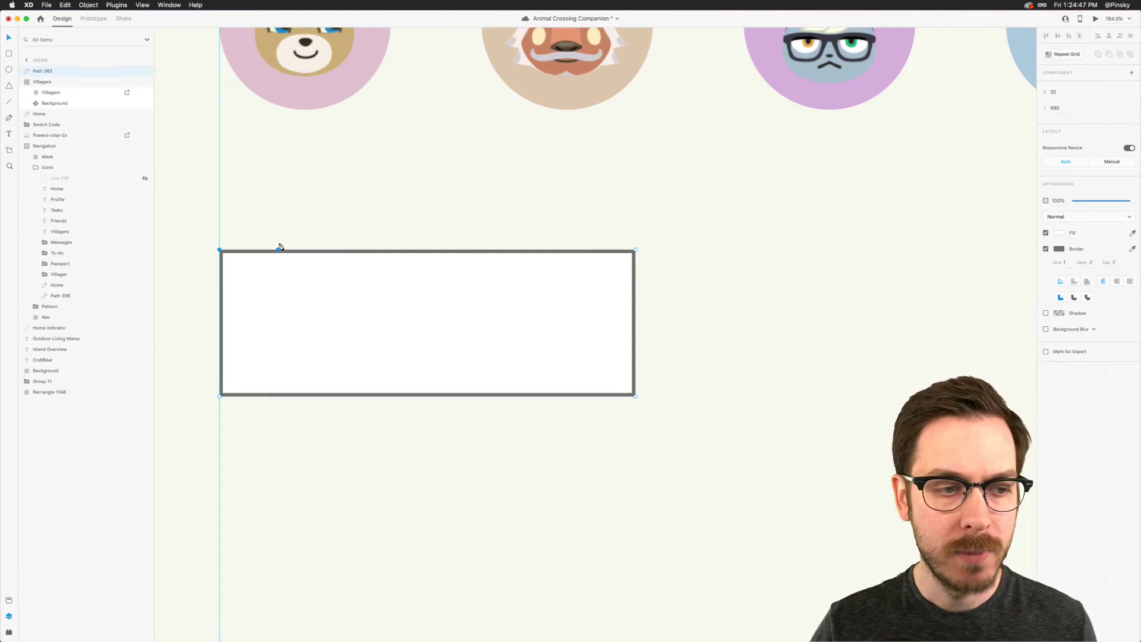
drag(279, 249, 266, 250)
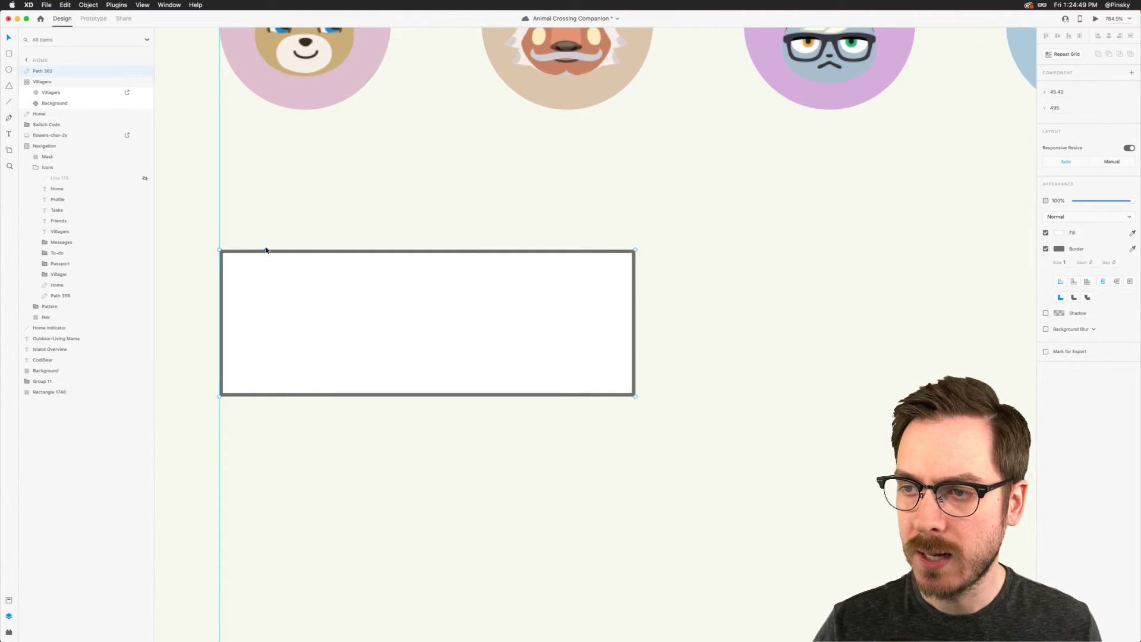
click(268, 395)
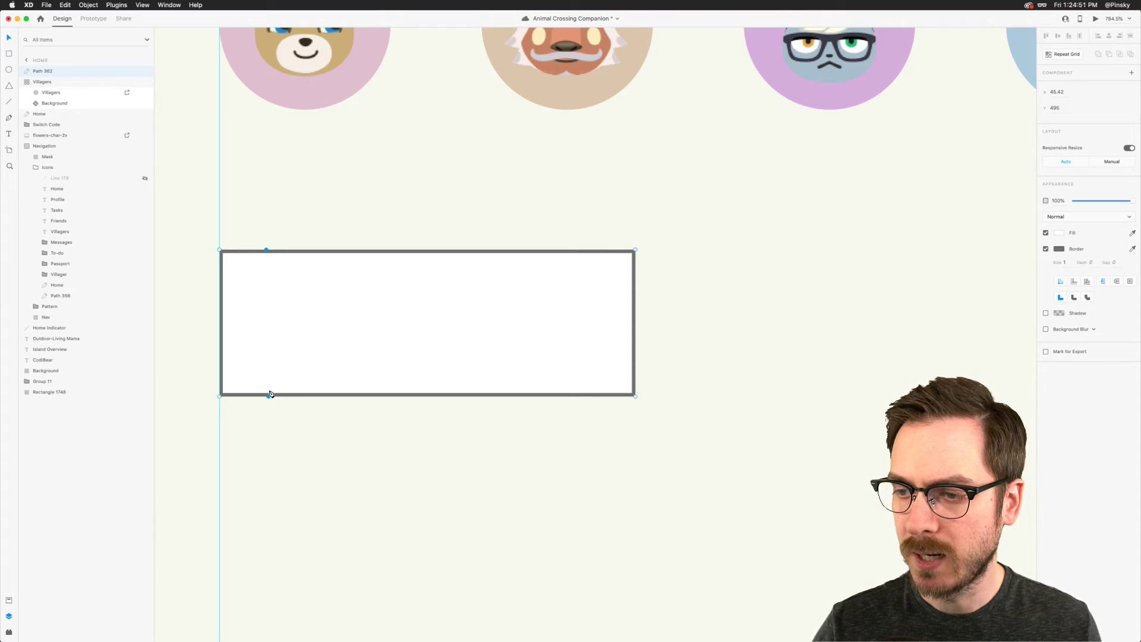
drag(220, 395, 220, 367)
key(super+z)
key(super+shift+z)
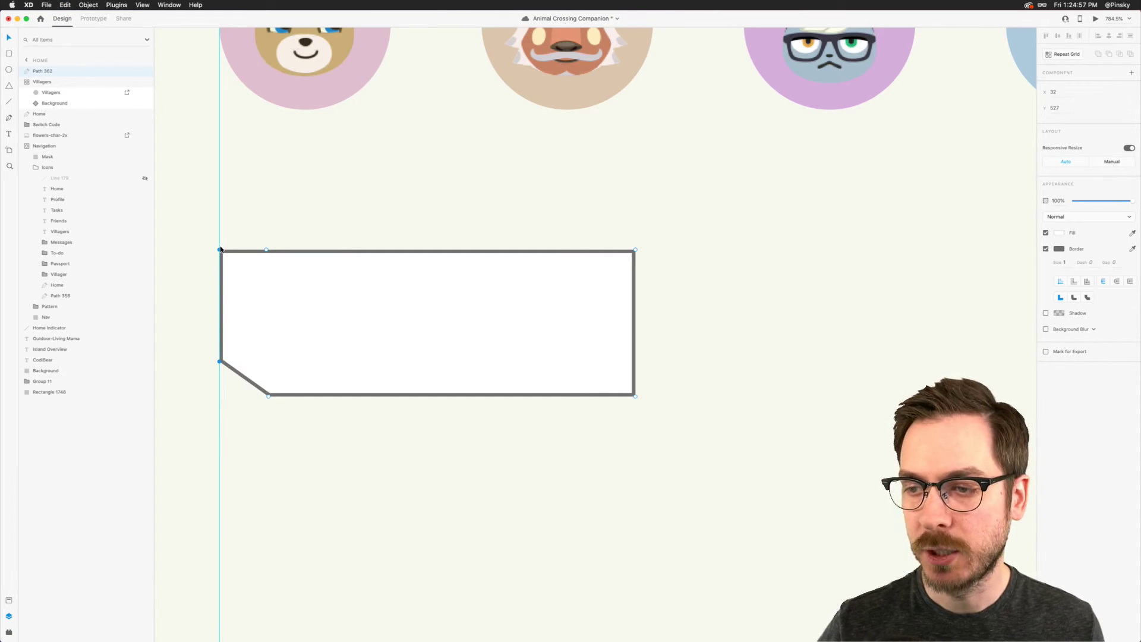
drag(220, 250, 219, 284)
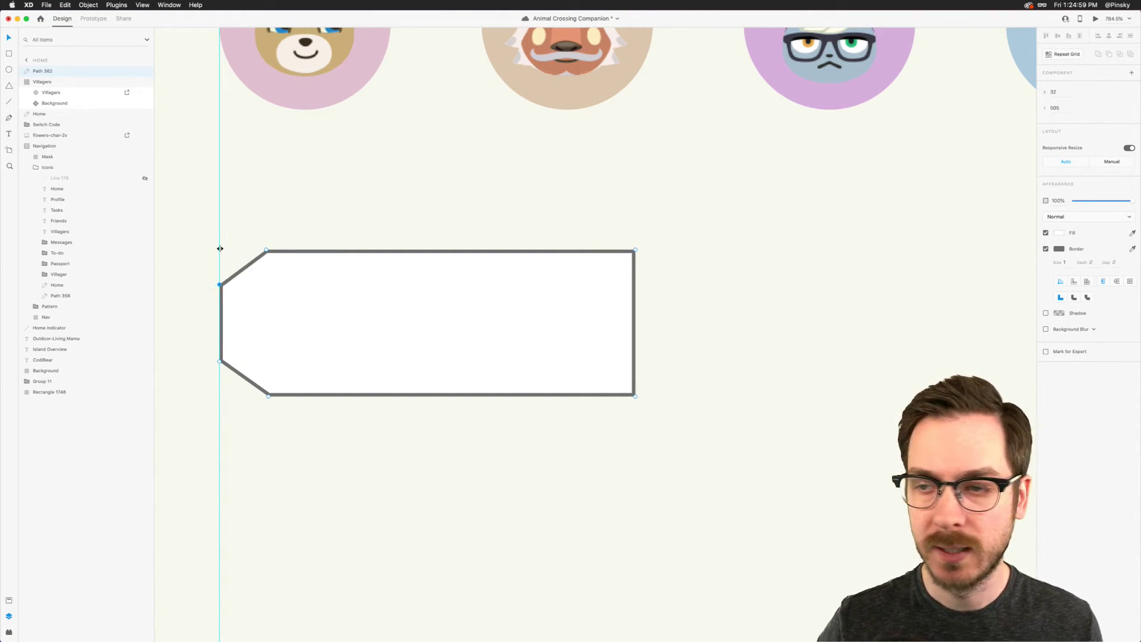
Step: Draw a 16 × 16 circle near the tag's angled end and subtract it from the tag to cut a hole
scroll(335, 327, down, 5)
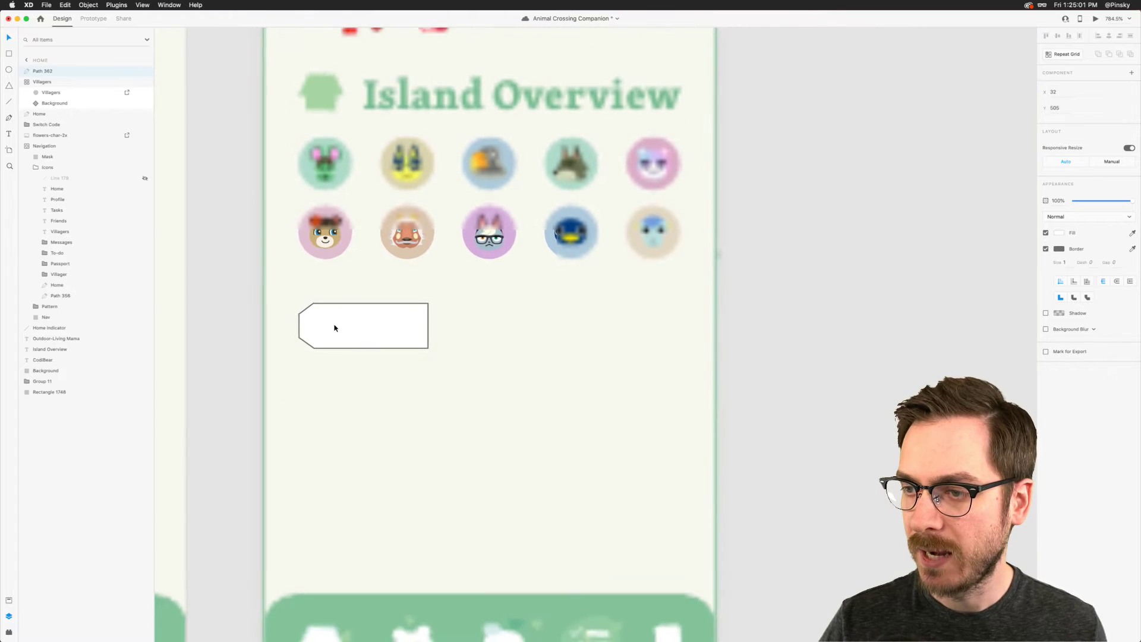
scroll(335, 327, up, 4)
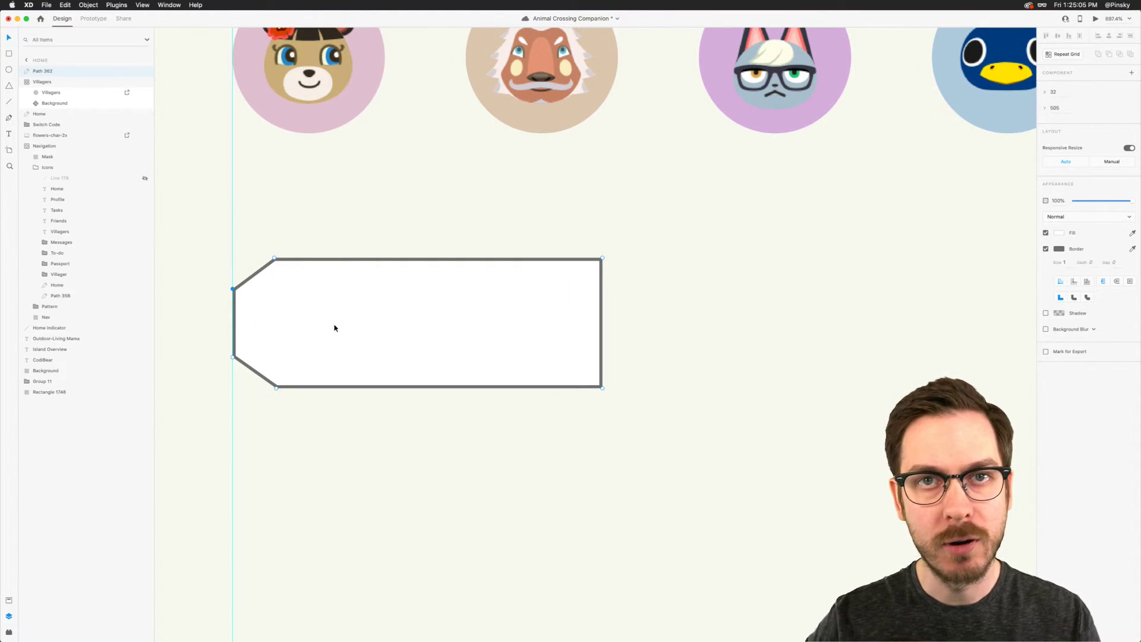
click(9, 71)
mouse_move(286, 298)
mouse_down()
mouse_move(342, 353)
mouse_move(291, 319)
mouse_up()
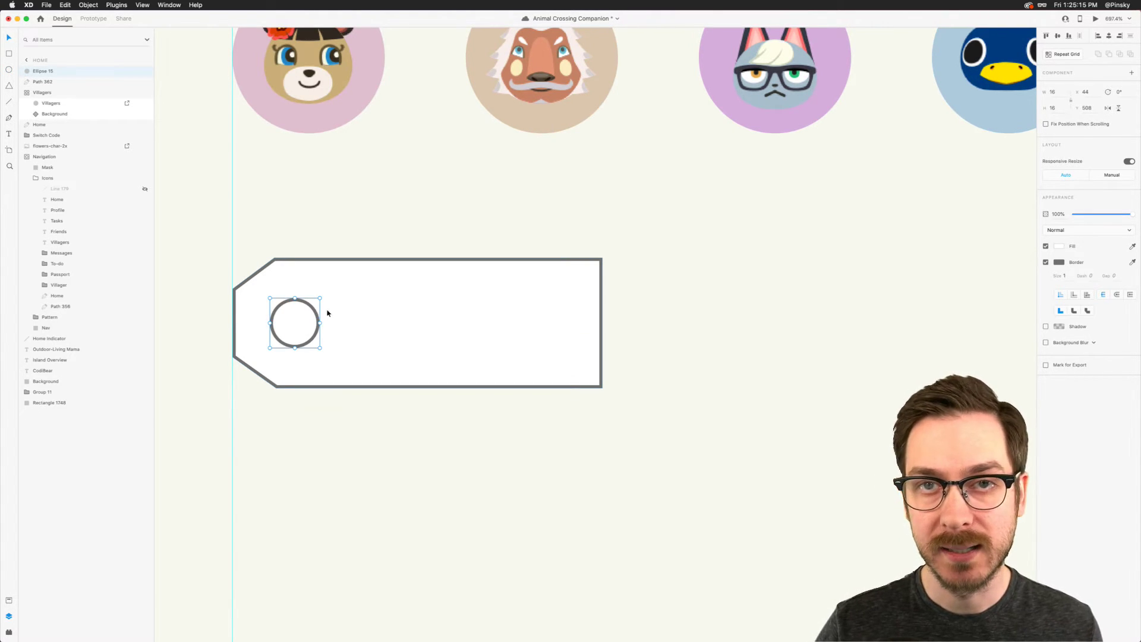
shift+click(378, 305)
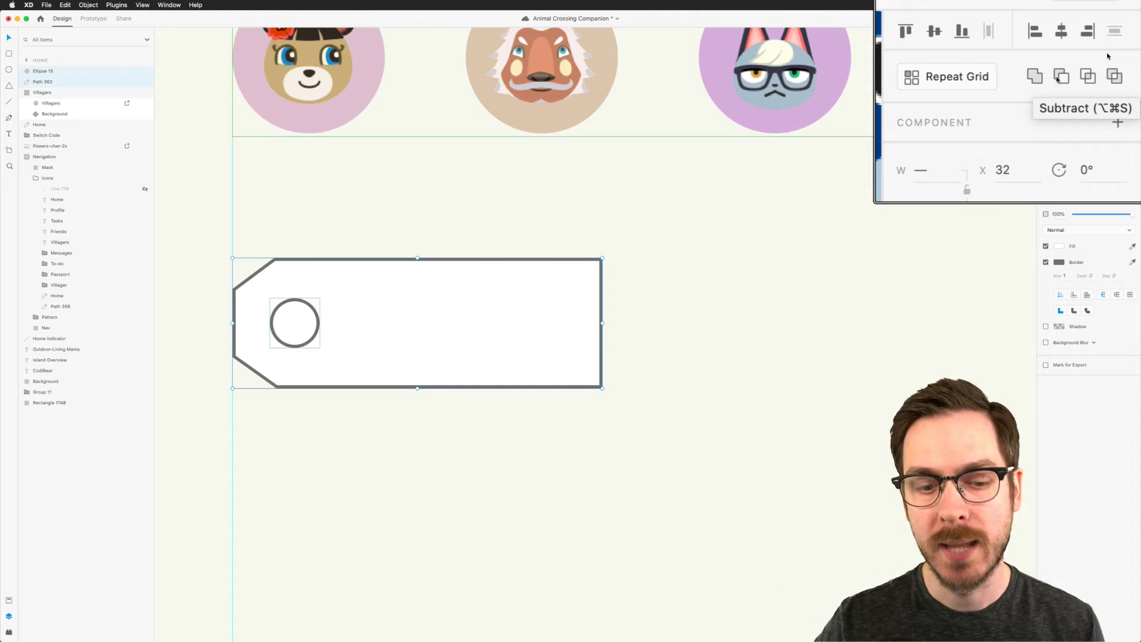
click(1058, 78)
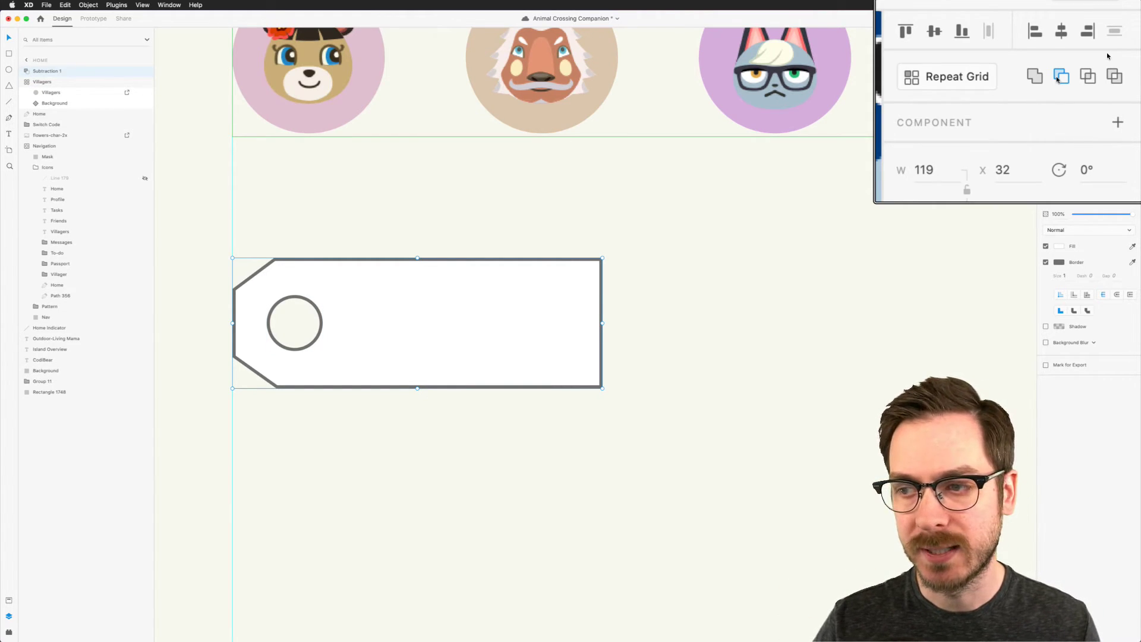
Step: Remove the tag's border and fill the tag with light blue
click(1046, 262)
click(1059, 247)
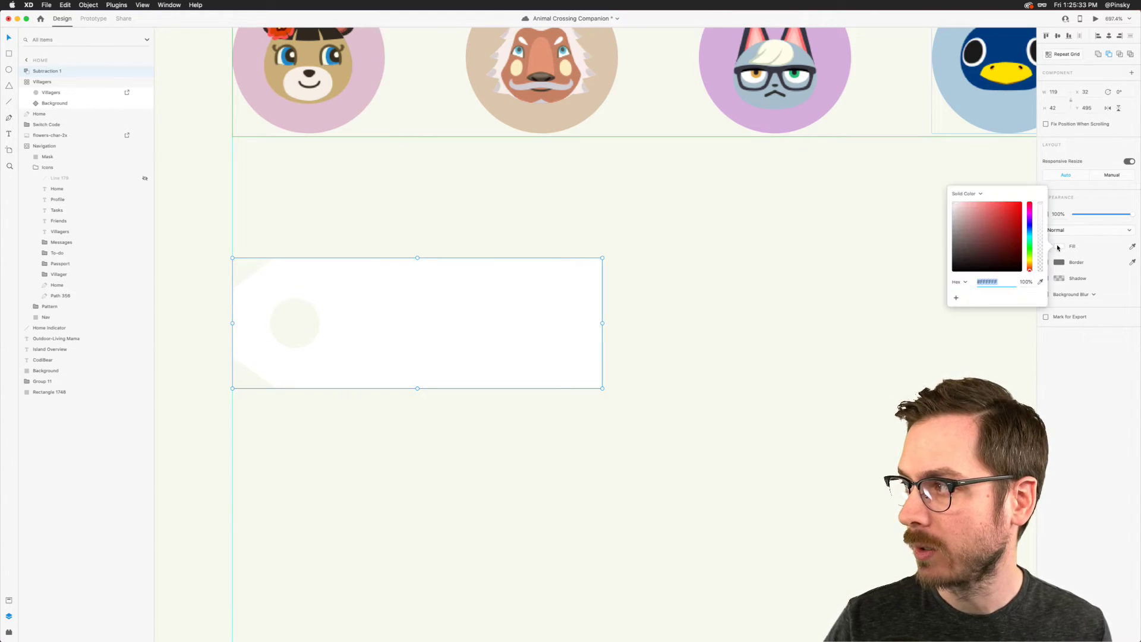
drag(1030, 238, 1029, 233)
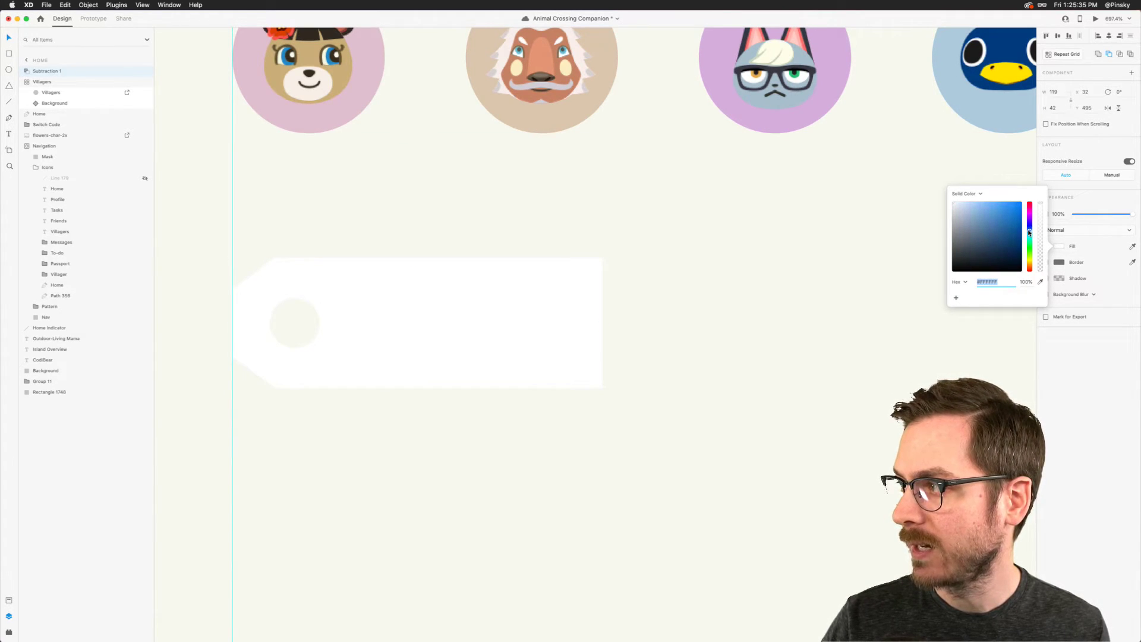
click(983, 205)
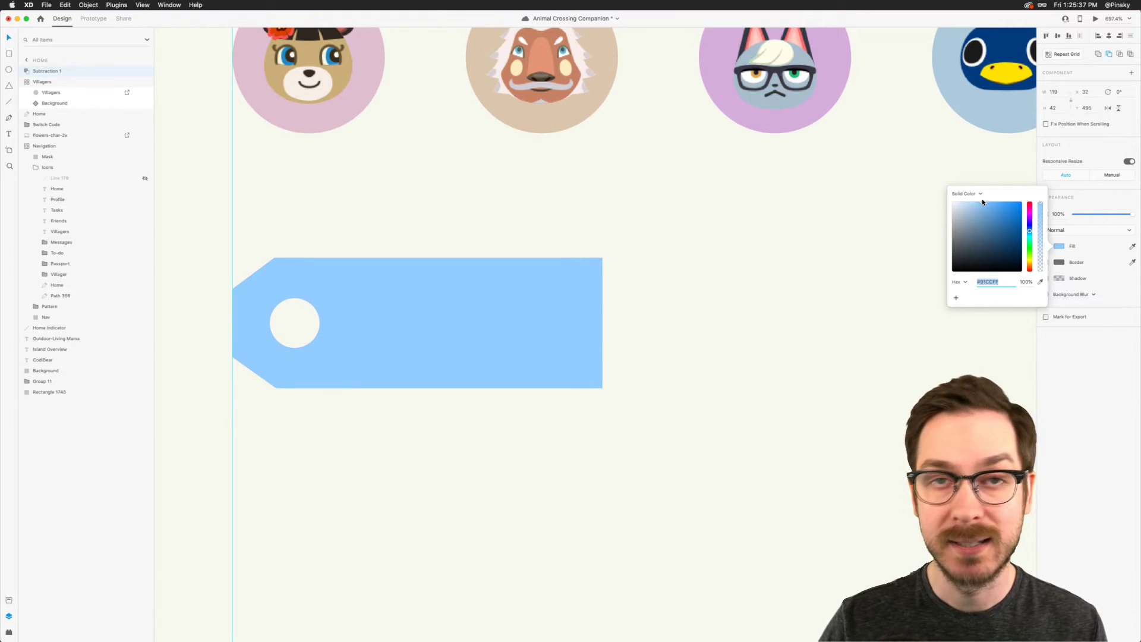
drag(982, 202, 985, 203)
drag(1032, 239, 1031, 234)
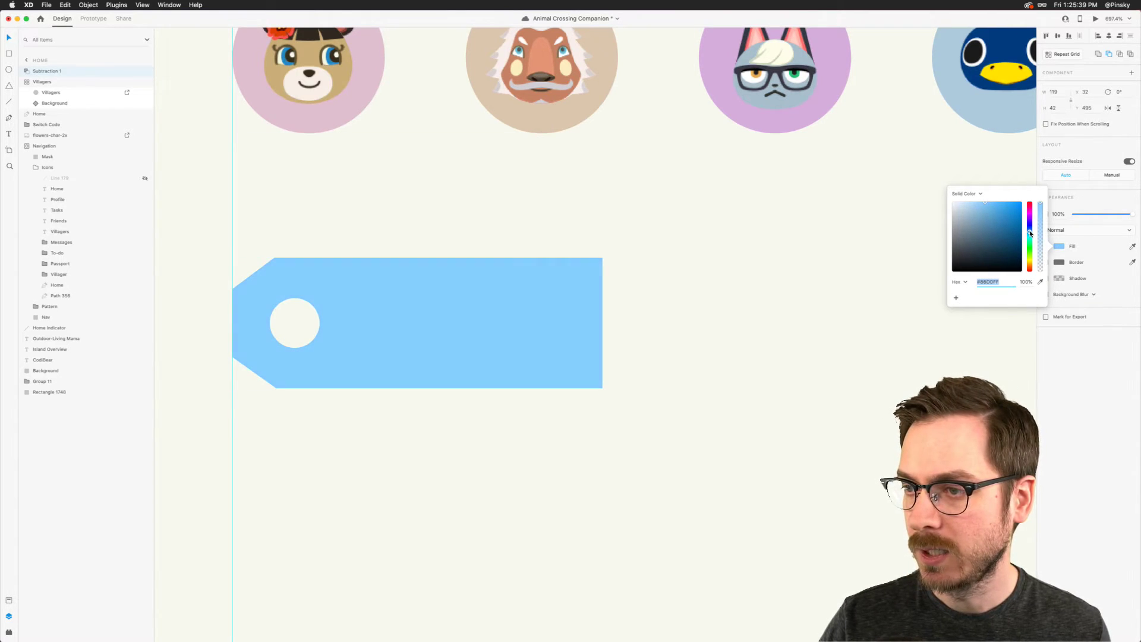
drag(988, 203, 976, 206)
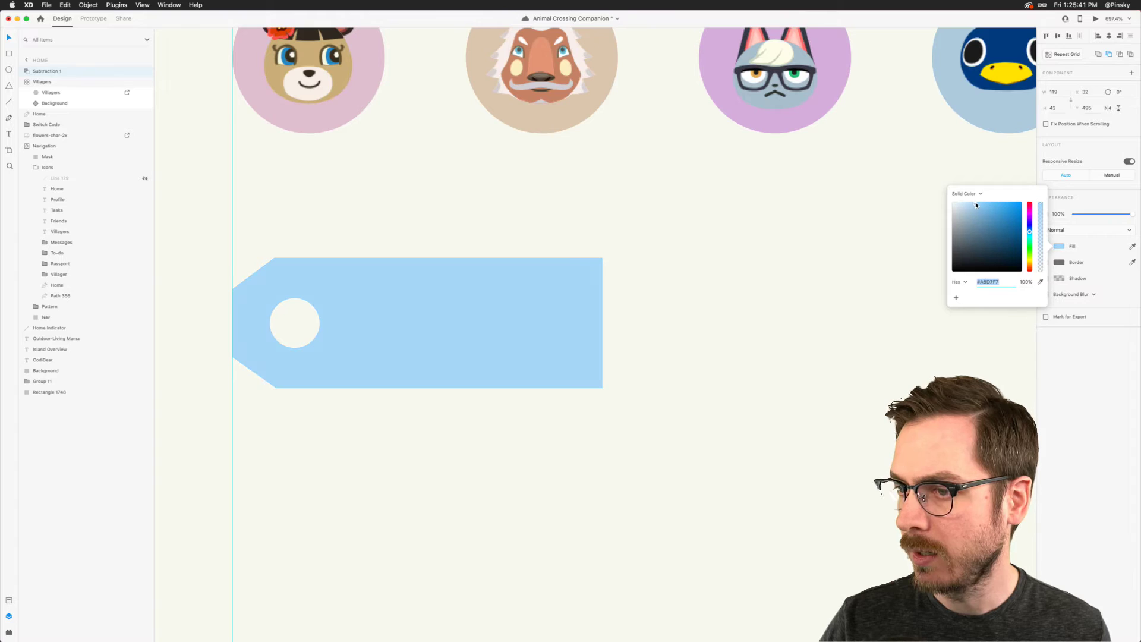
click(1041, 336)
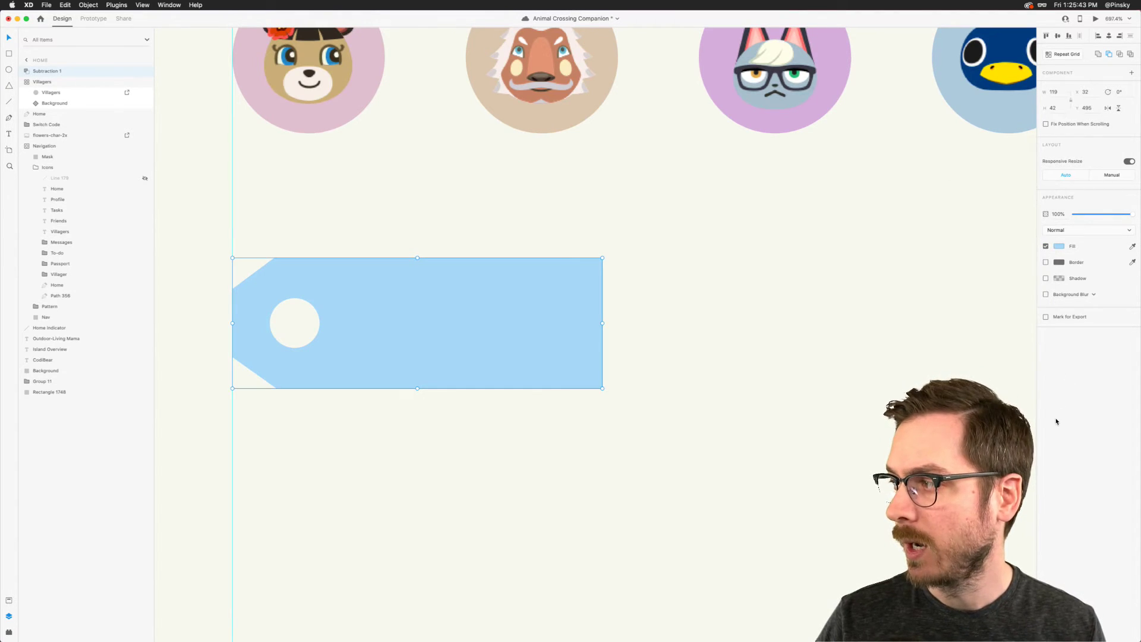
Step: Turn the tag's border back on and colour it a darker blue
click(1047, 263)
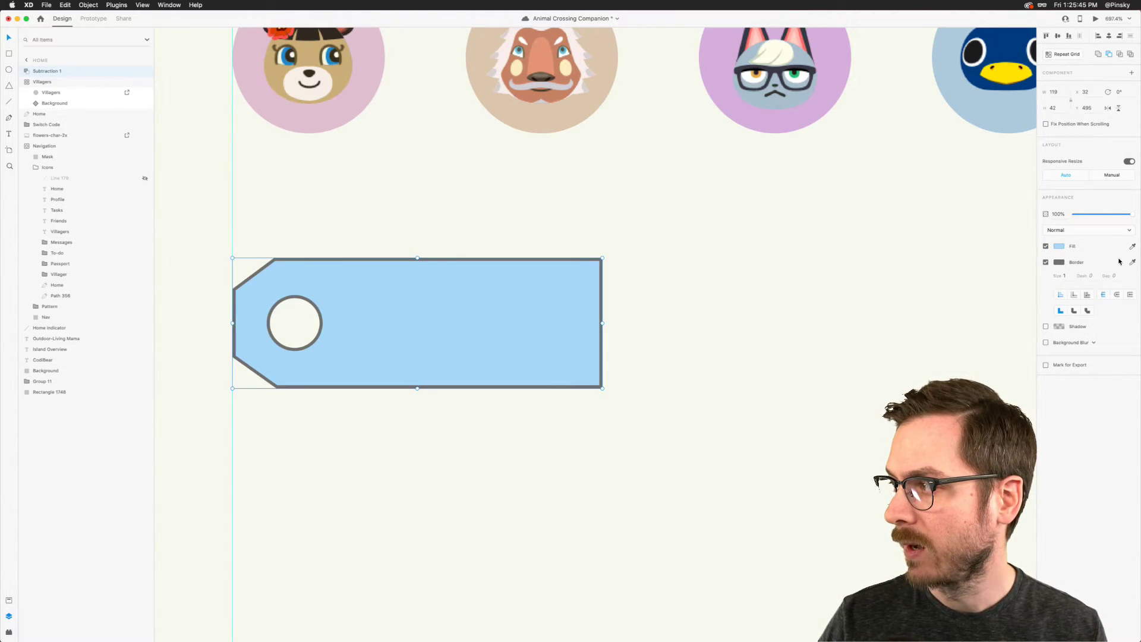
click(484, 331)
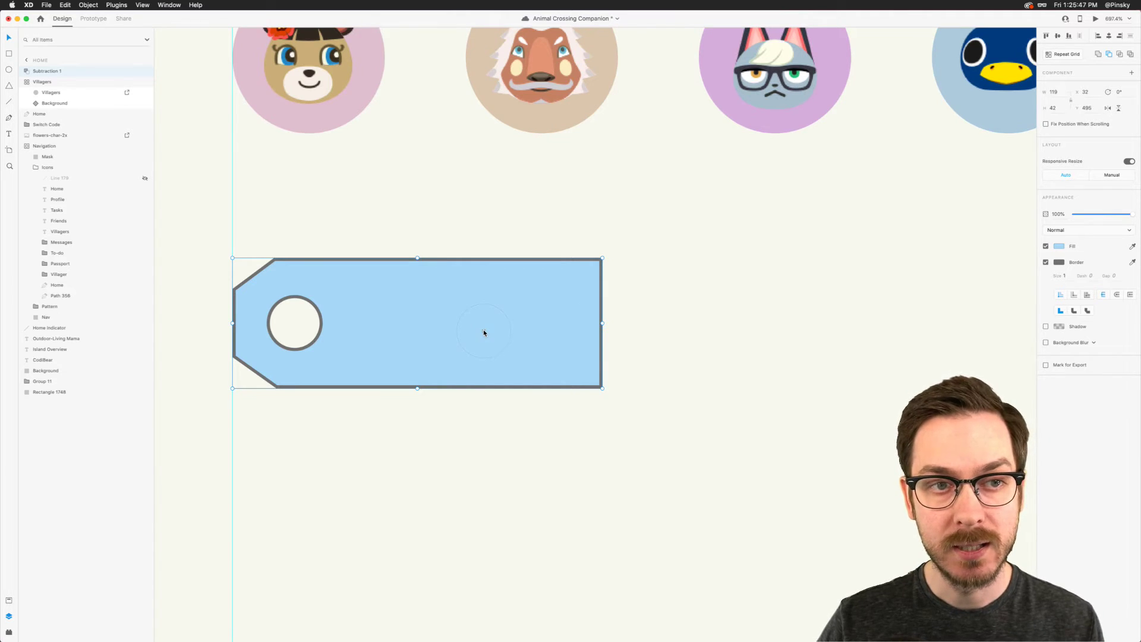
click(484, 331)
click(1058, 262)
drag(977, 221, 984, 233)
click(1123, 461)
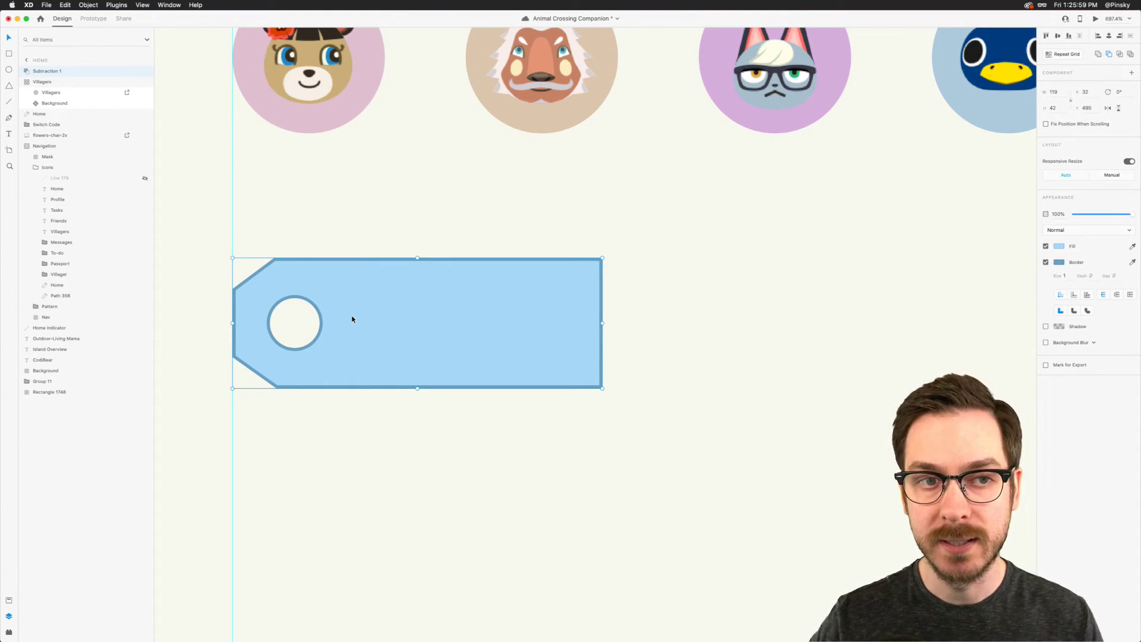
Step: Add the text "Fun Facts" on the blue tag beside the hole
click(351, 333)
text(Fun Facts)
key(Escape)
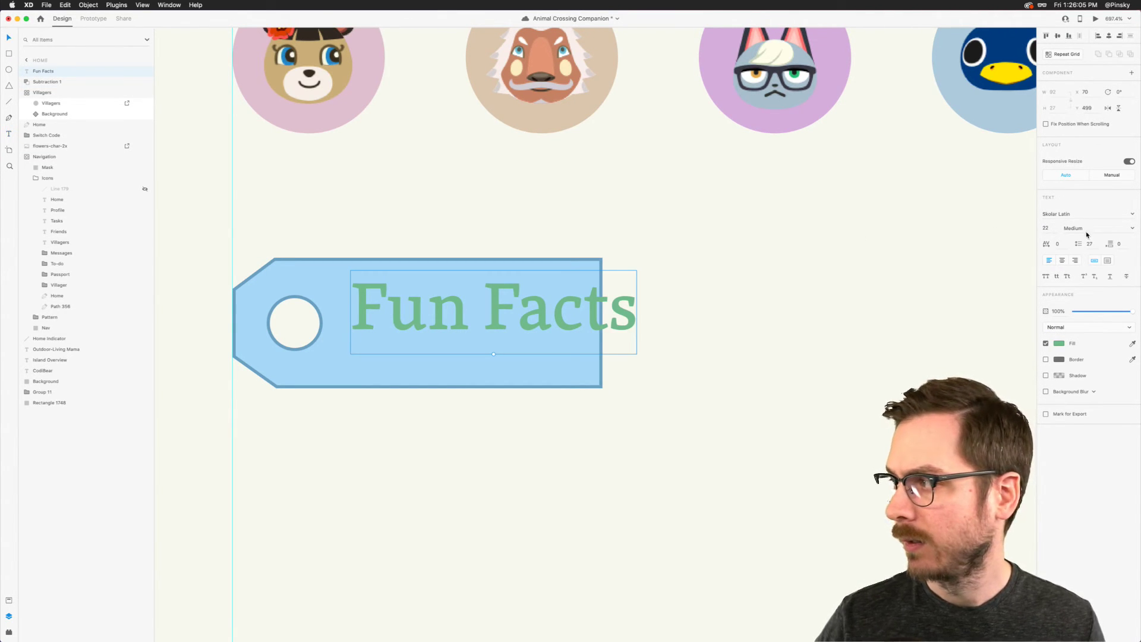
Step: Set the Fun Facts text to size 18 bold in the off-white background colour, and position it inside the tag
click(772, 223)
drag(491, 309, 476, 357)
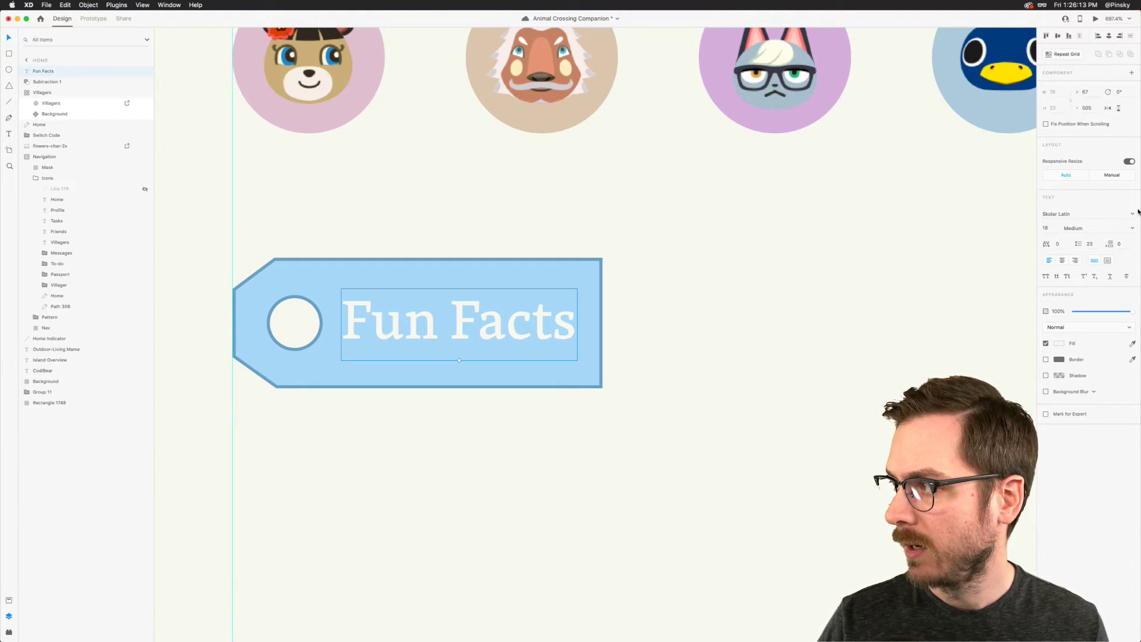
click(1132, 228)
click(1069, 257)
drag(489, 338, 500, 332)
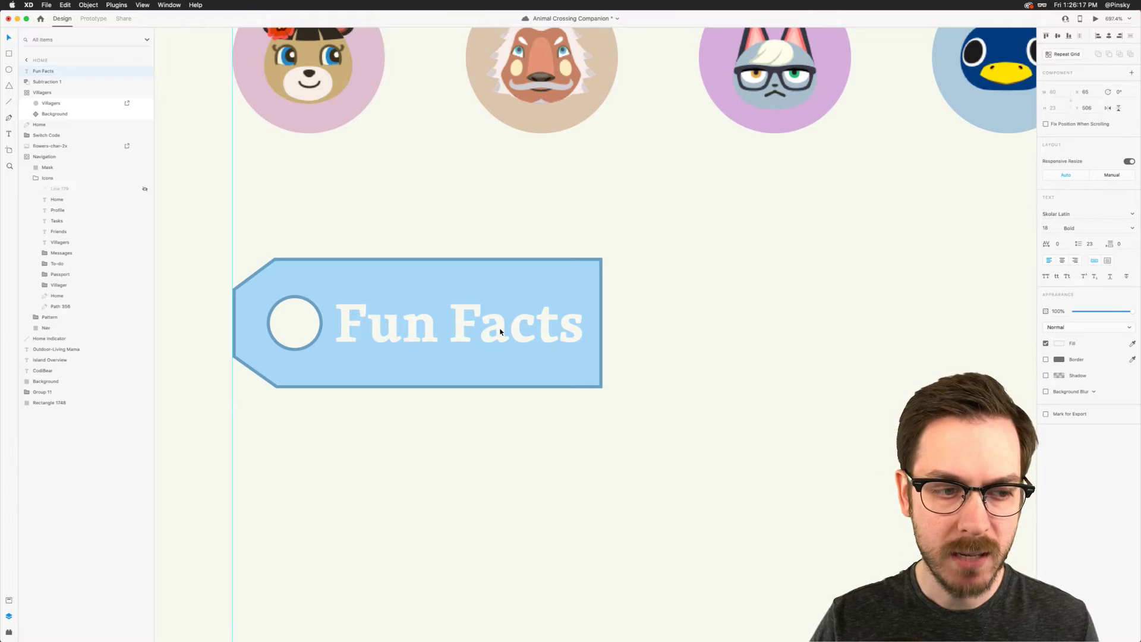
Step: Darken the tag's fill to a medium blue for stronger contrast with the text
click(529, 280)
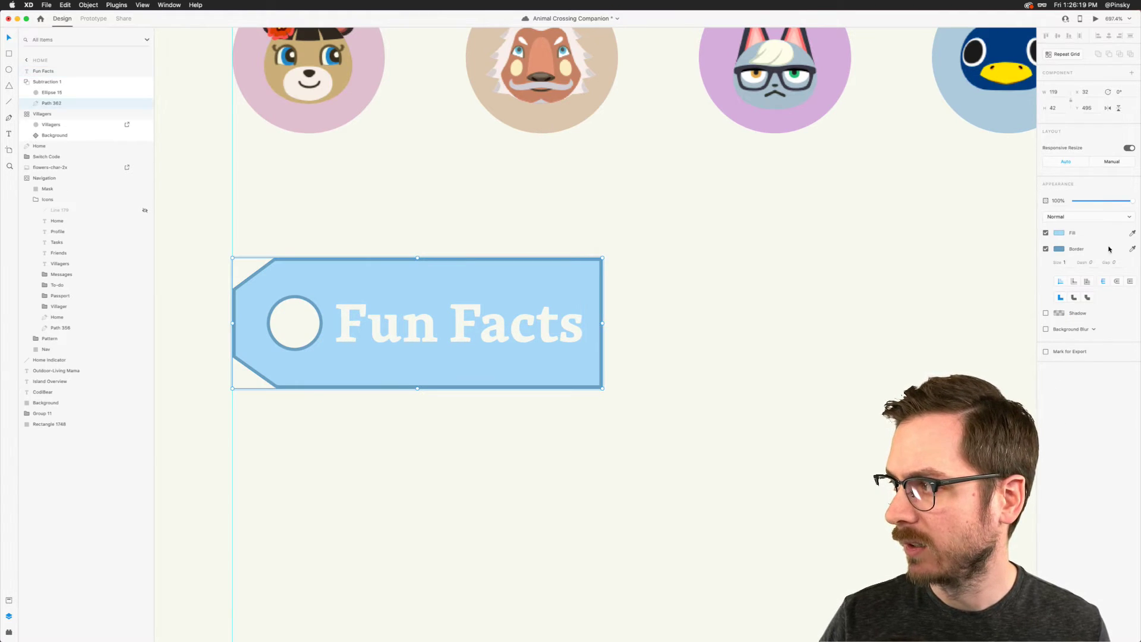
click(1060, 247)
drag(972, 191, 978, 197)
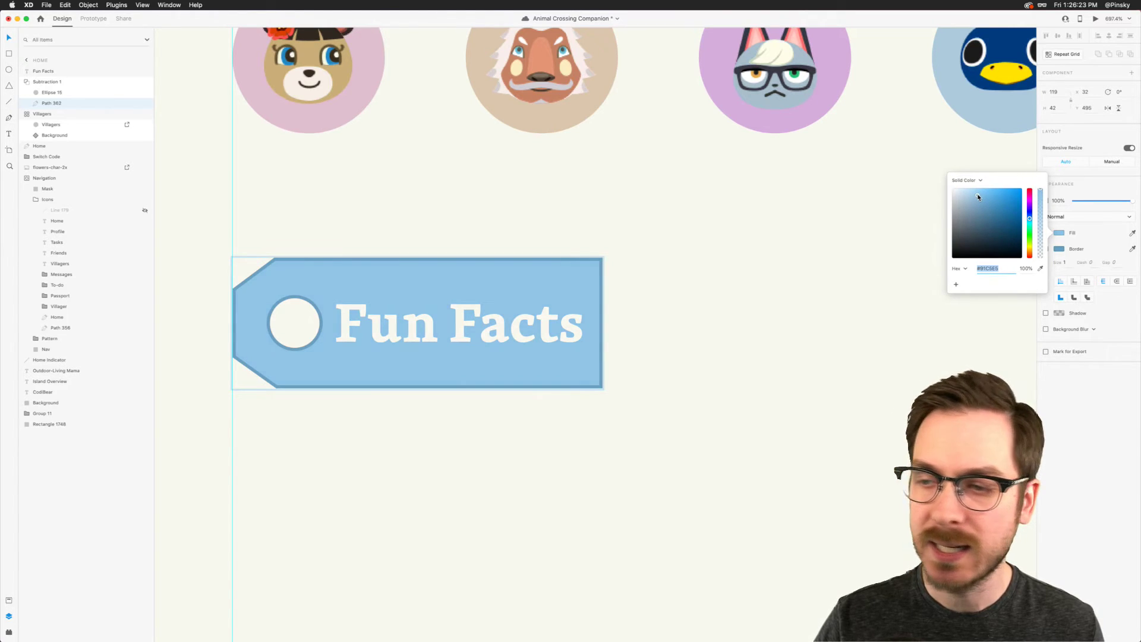
Step: Widen the tag by moving its right edge 5 px outward, and shift the Fun Facts text right to X 67
double_click(581, 286)
drag(566, 215, 609, 412)
key(Right)
key(Right)
key(Right)
key(Right)
key(Right)
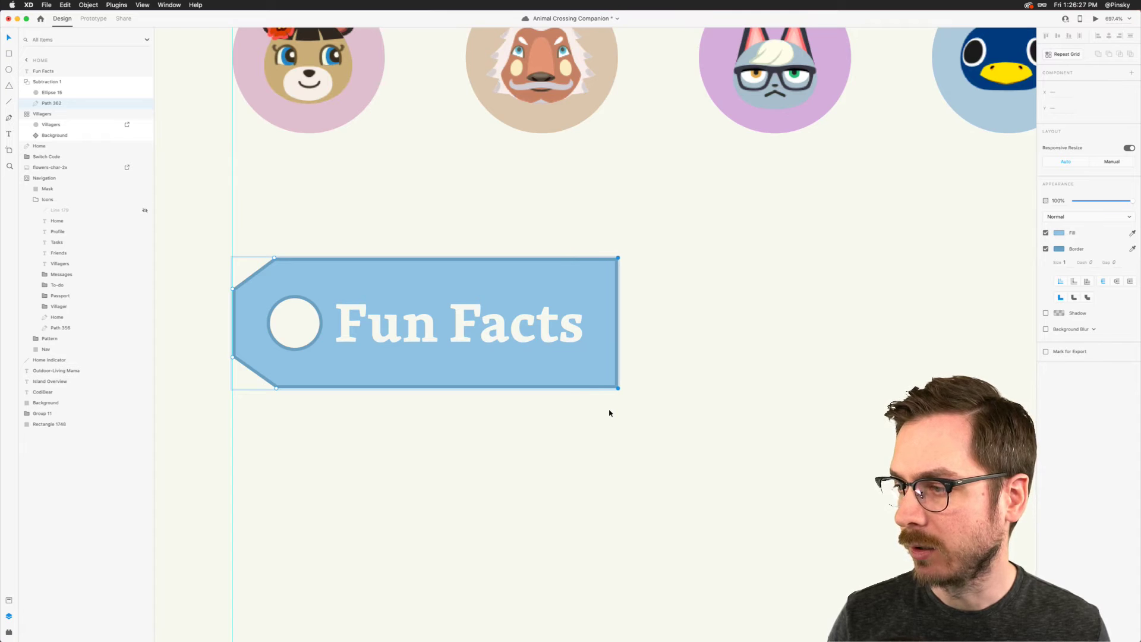
click(609, 413)
click(498, 332)
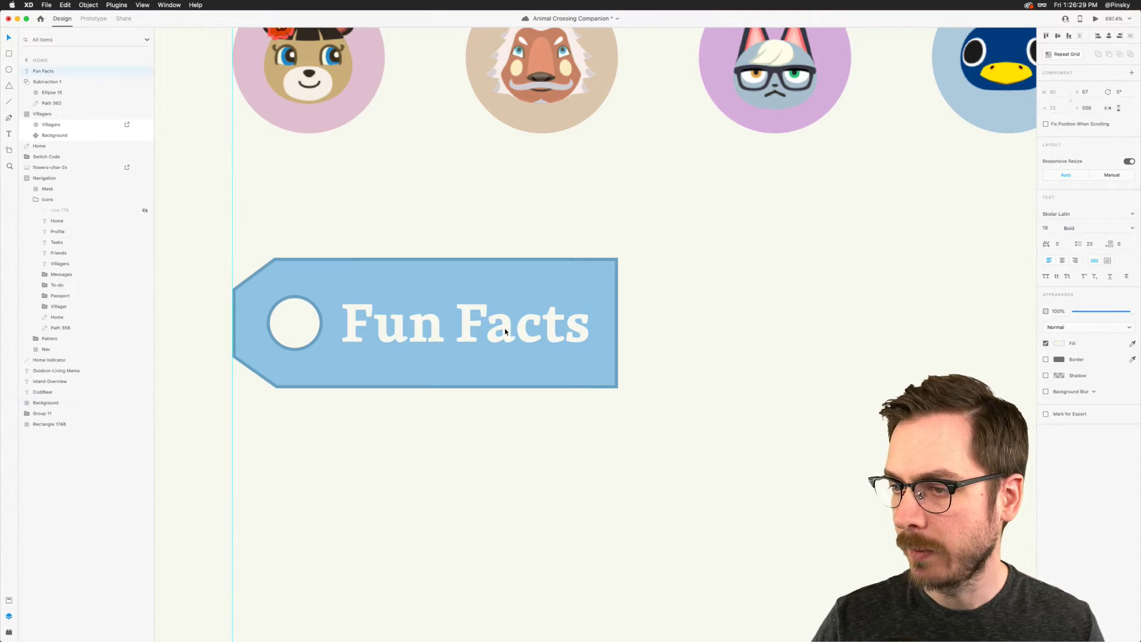
Step: Set the tag shape's border thickness to 2 and save the document
scroll(502, 331, down, 5)
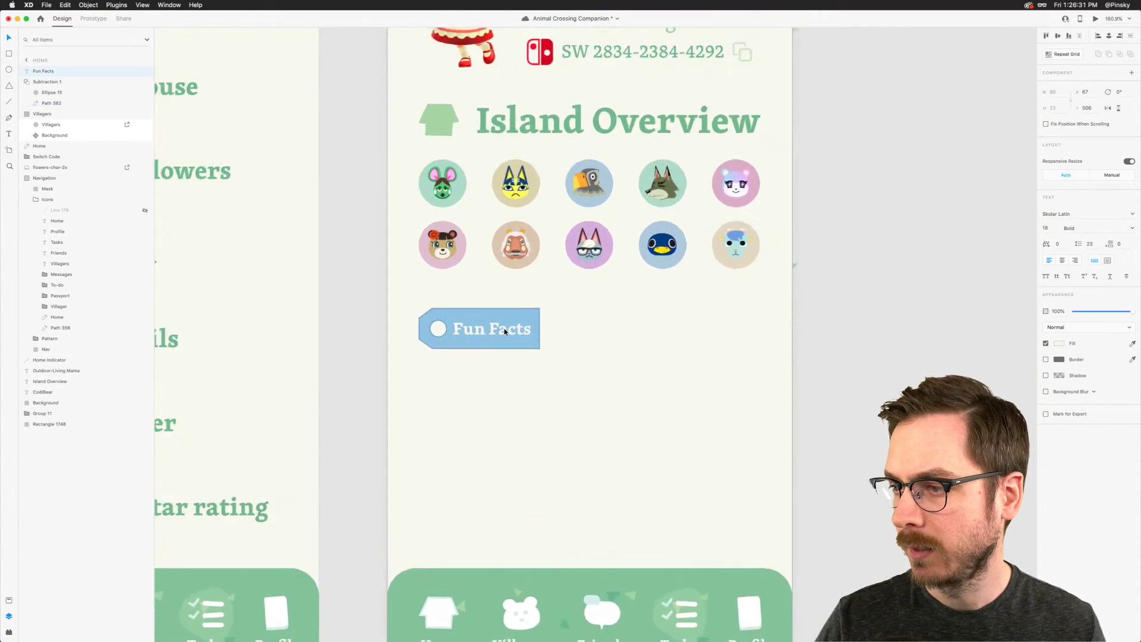
scroll(504, 331, up, 5)
click(456, 304)
click(1064, 276)
text(2)
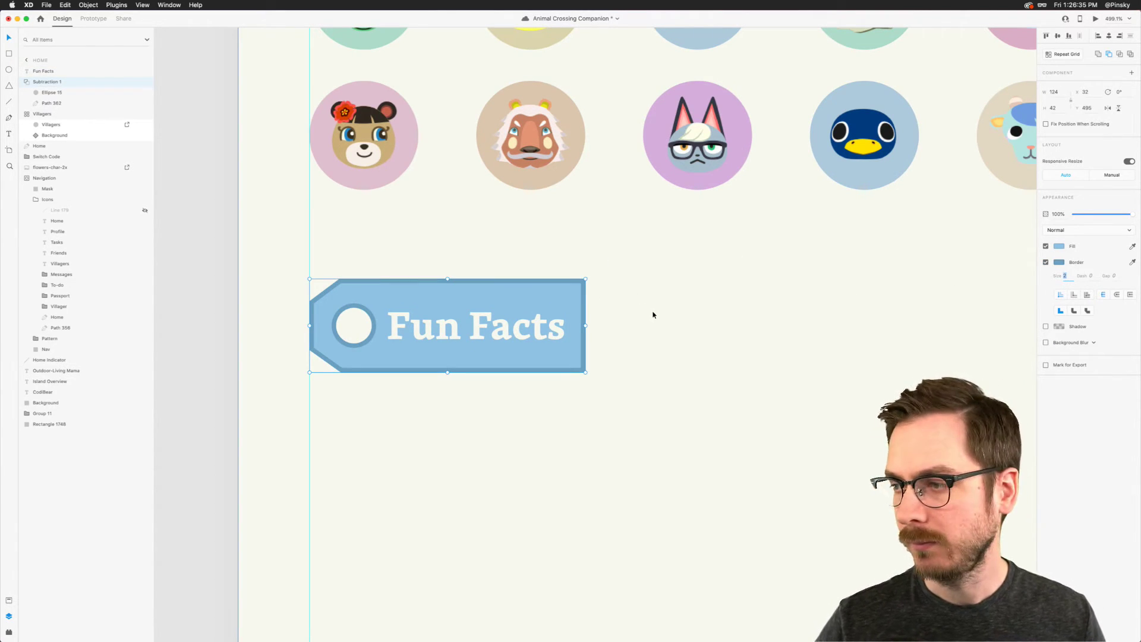
click(314, 312)
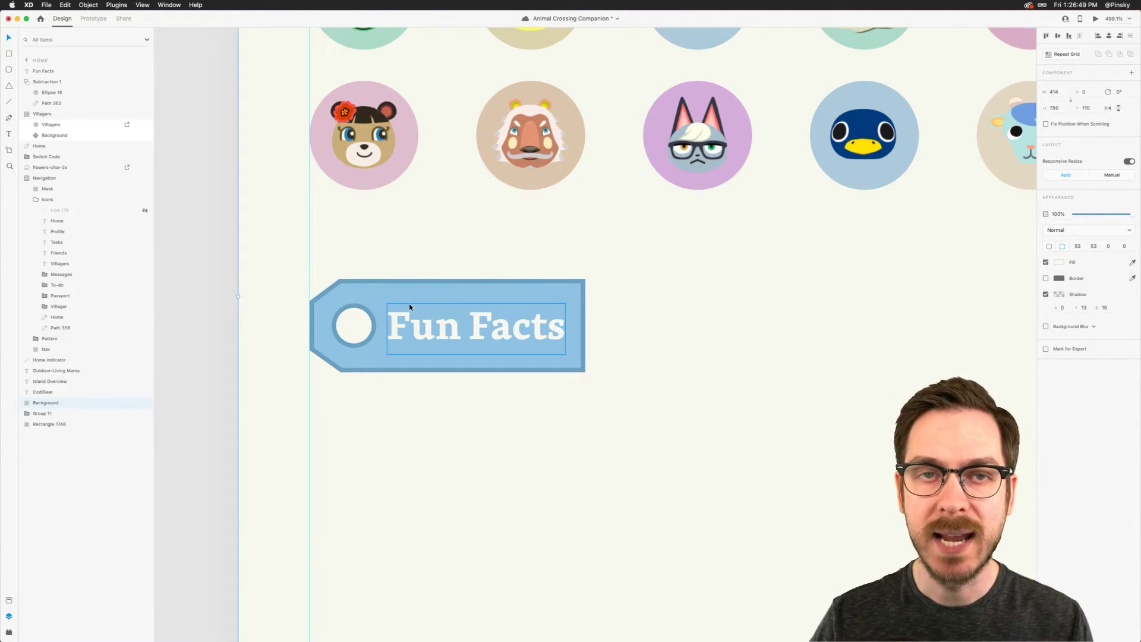
key(super+s)
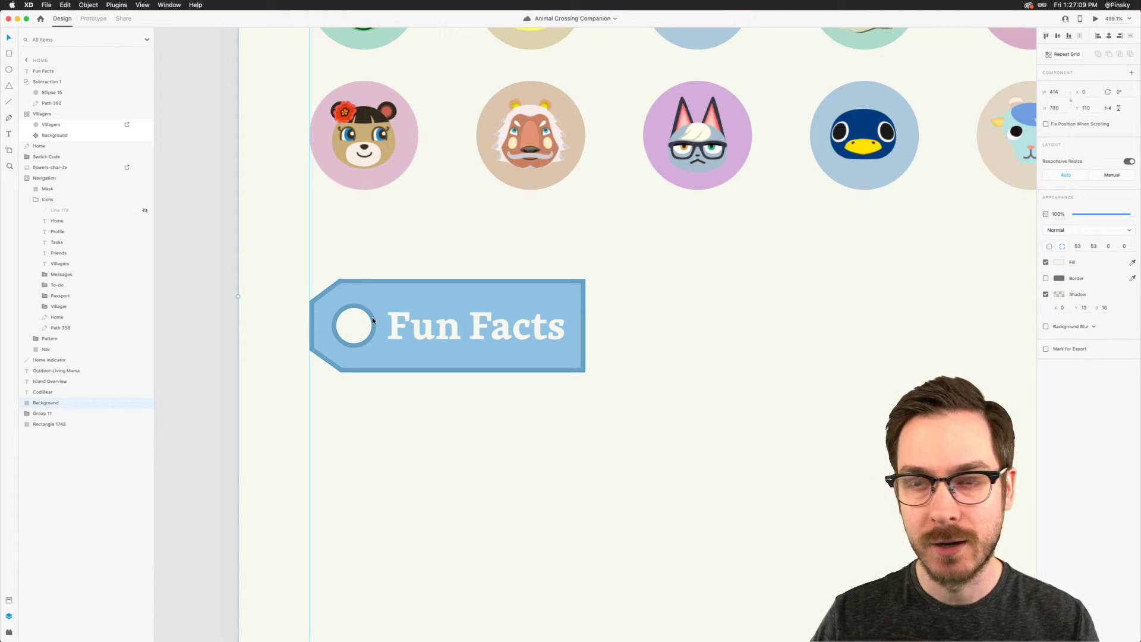
Step: Shrink the tag's hole to 12 by 12 px around its centre
click(390, 295)
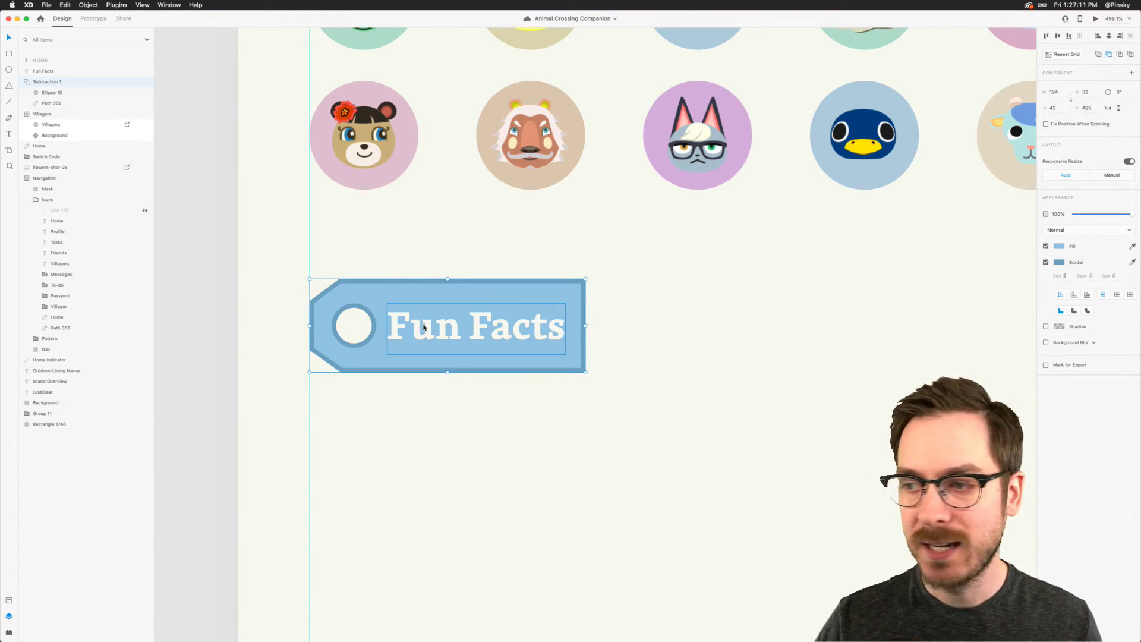
double_click(377, 309)
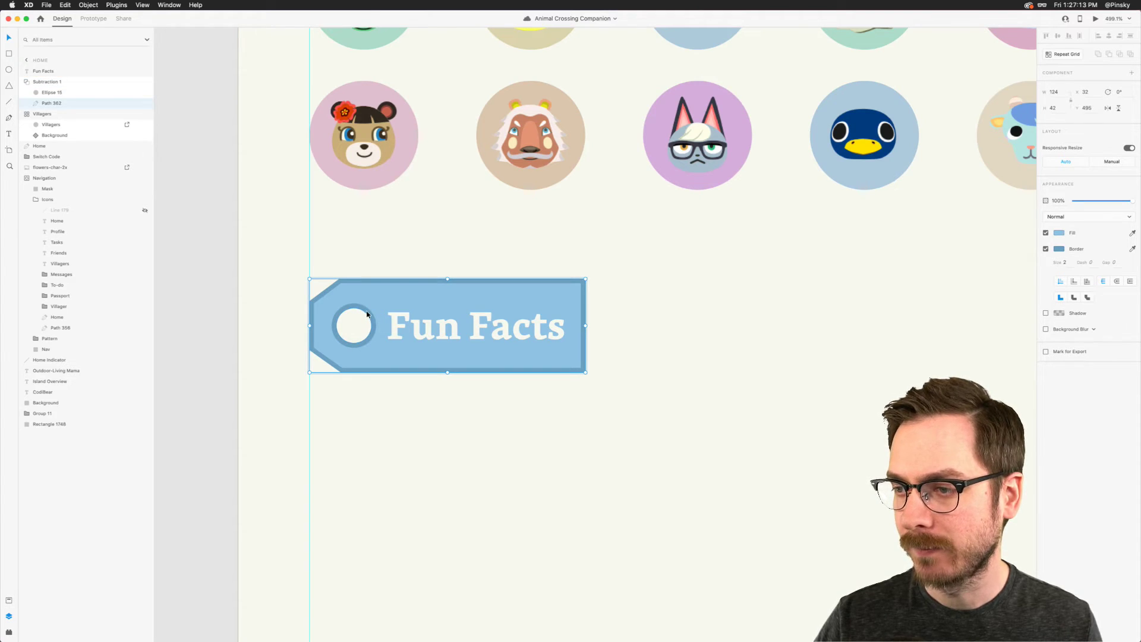
double_click(367, 315)
key(cmd+z)
key(alt)
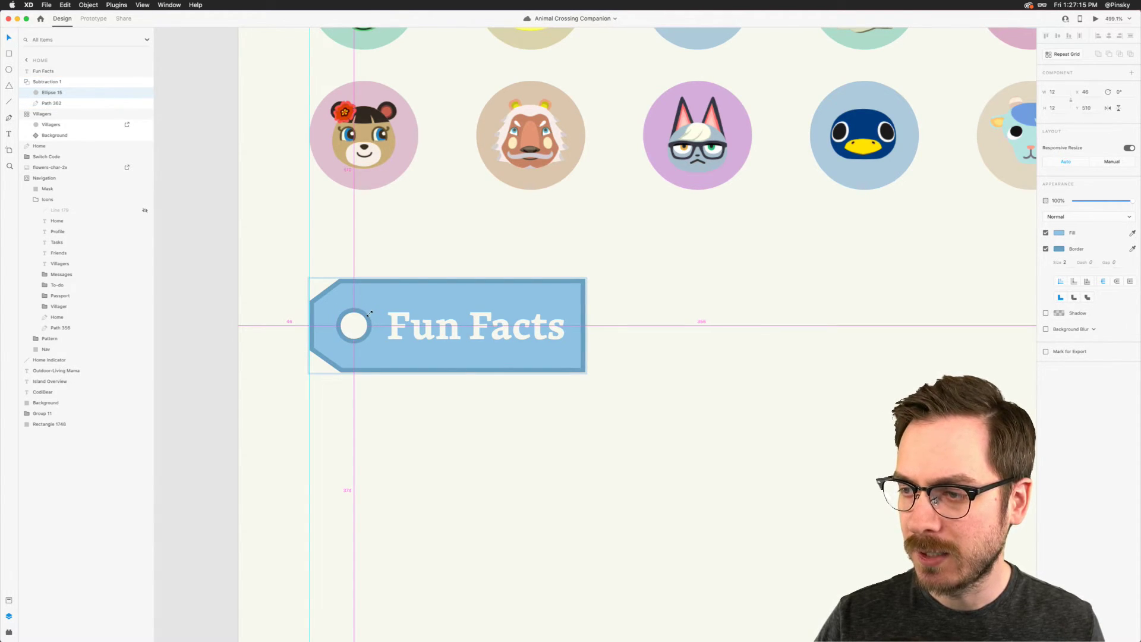
Step: Nudge the Fun Facts text slightly left, group it with the tag shape, and name the group Tag
shift+click(419, 325)
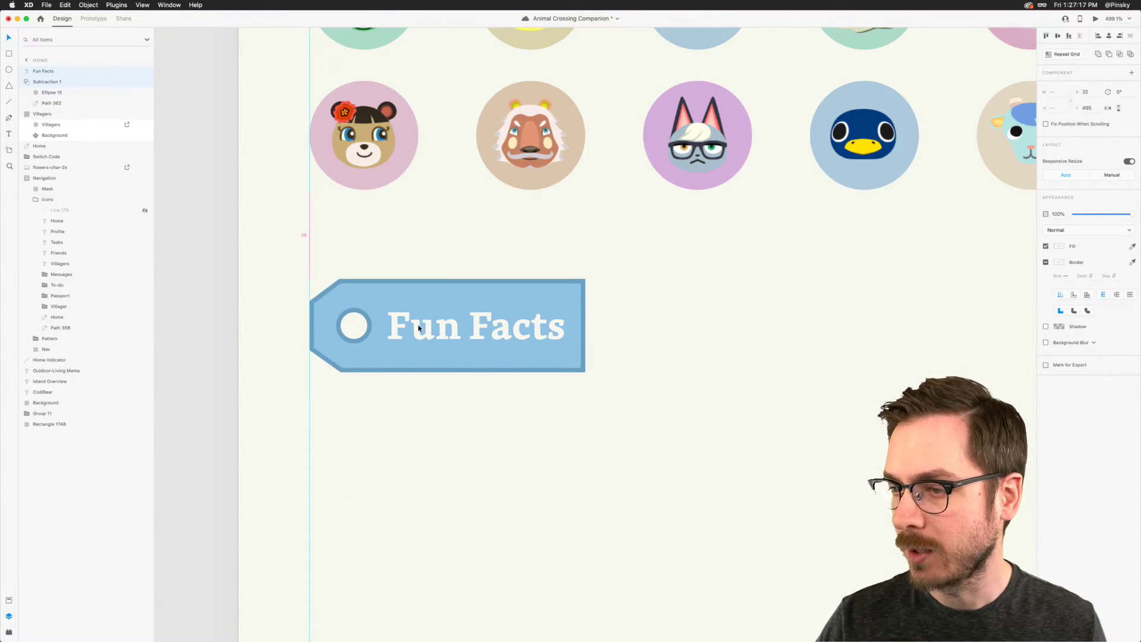
double_click(419, 326)
click(416, 330)
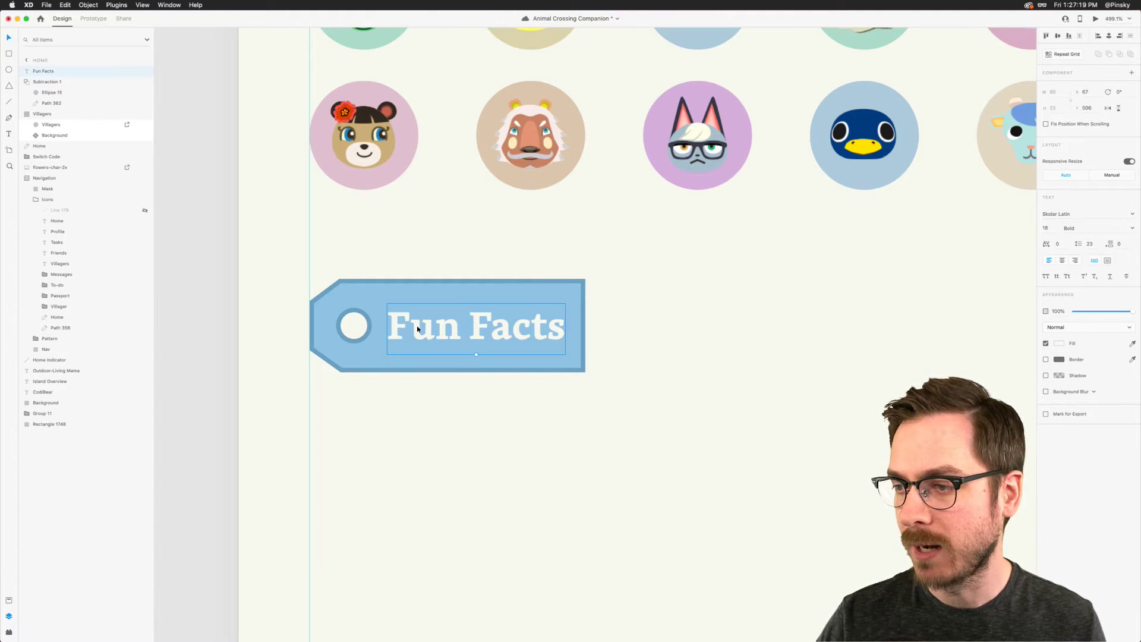
shift+click(381, 292)
key(super+Tab)
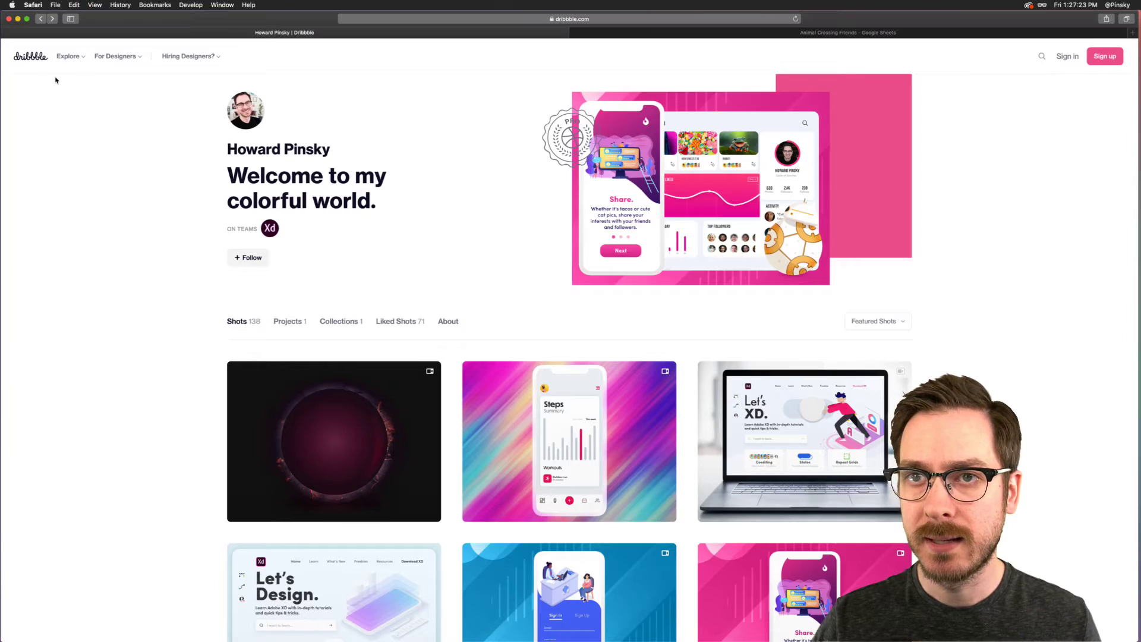
key(super+Tab)
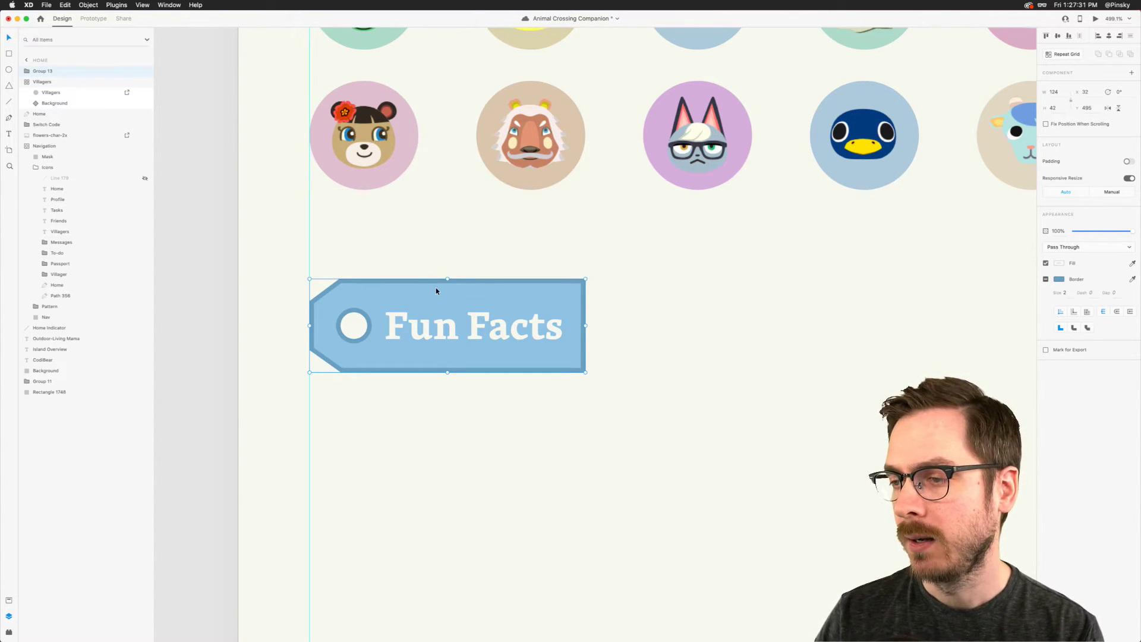
drag(436, 308, 449, 292)
key(super+z)
double_click(39, 71)
text(Tag)
key(Return)
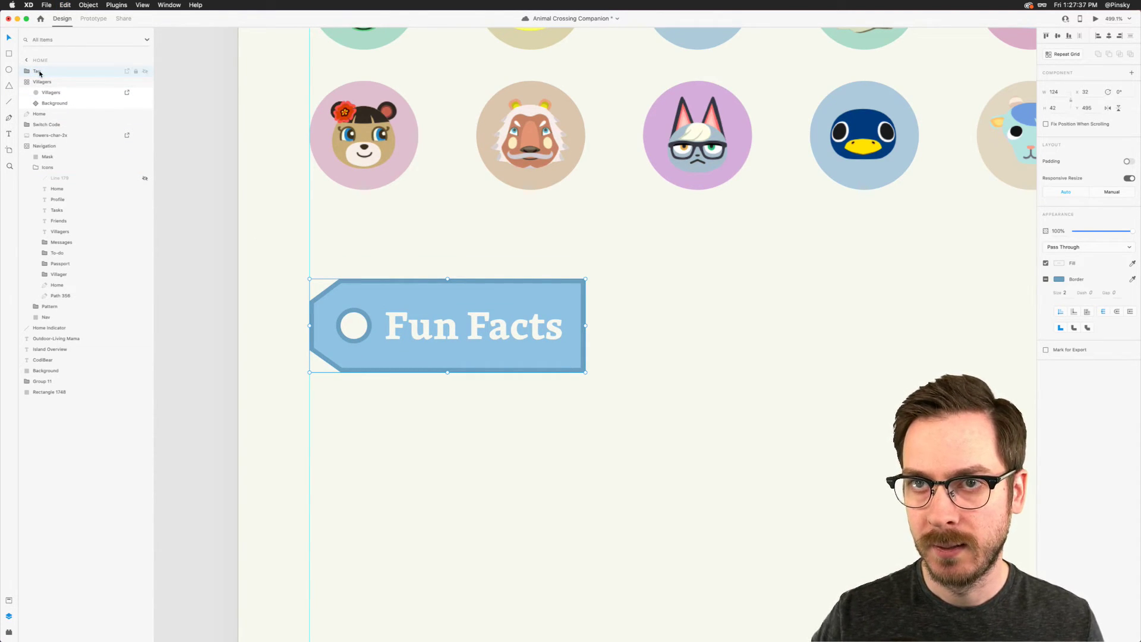
click(27, 83)
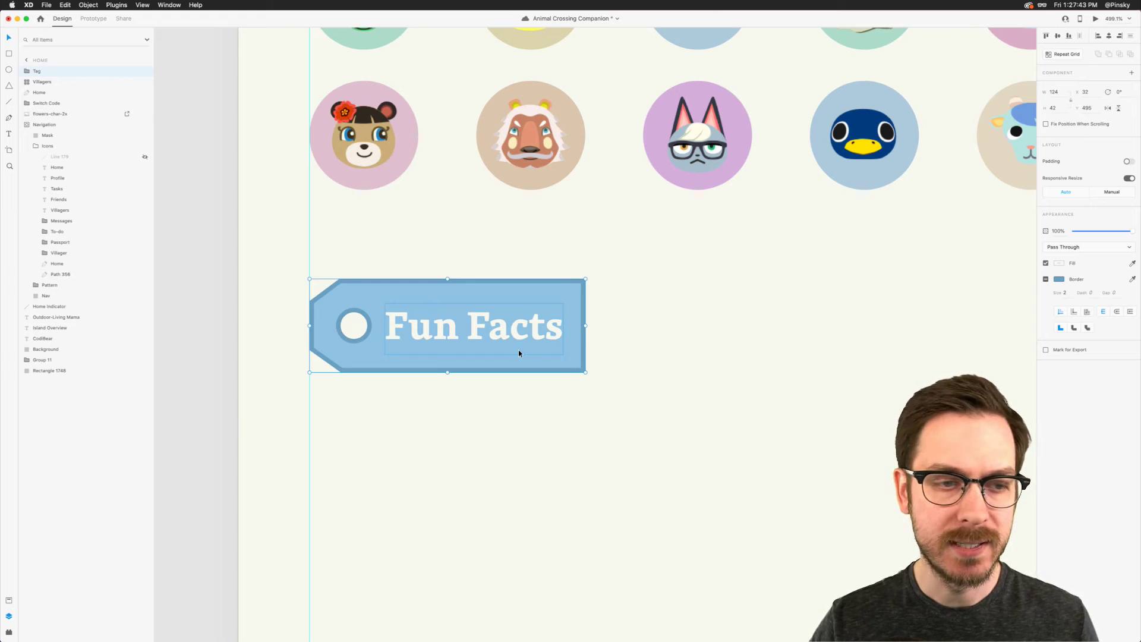
Step: Rotate the tag group to -5° and move it down about 13 px
drag(586, 375, 593, 355)
scroll(593, 353, down, 5)
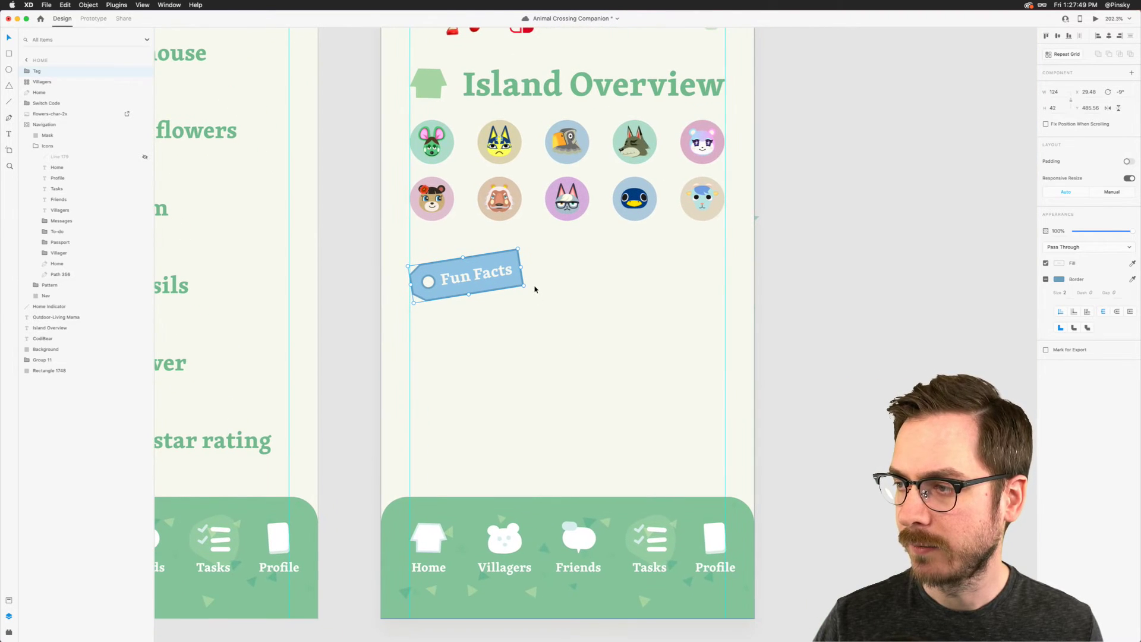
drag(526, 290, 526, 290)
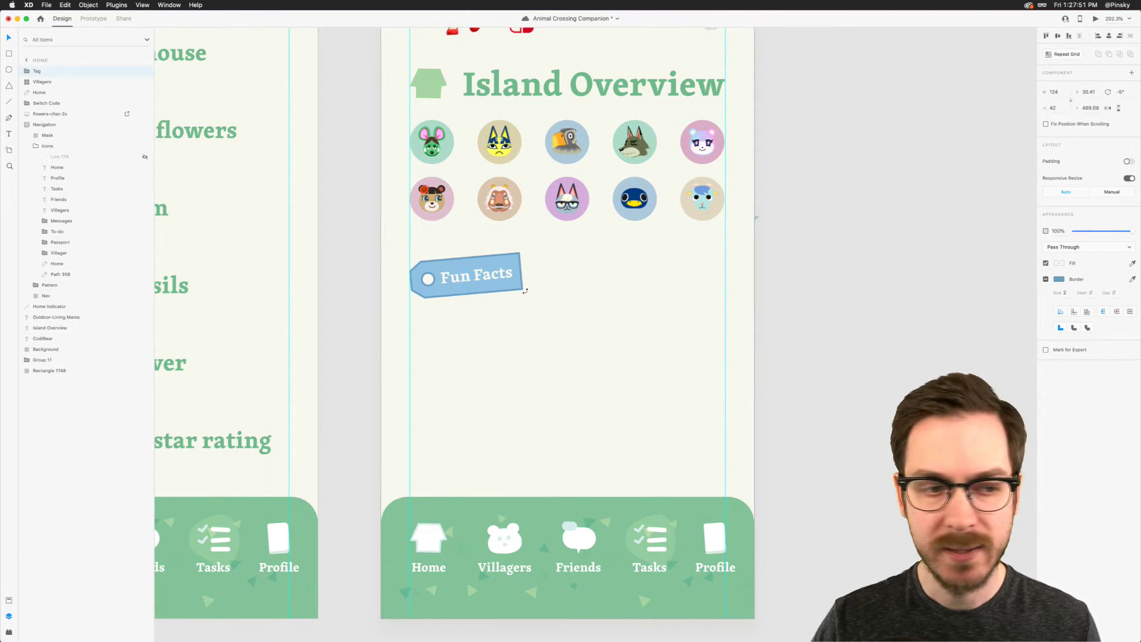
scroll(494, 268, down, 3)
drag(470, 244, 470, 254)
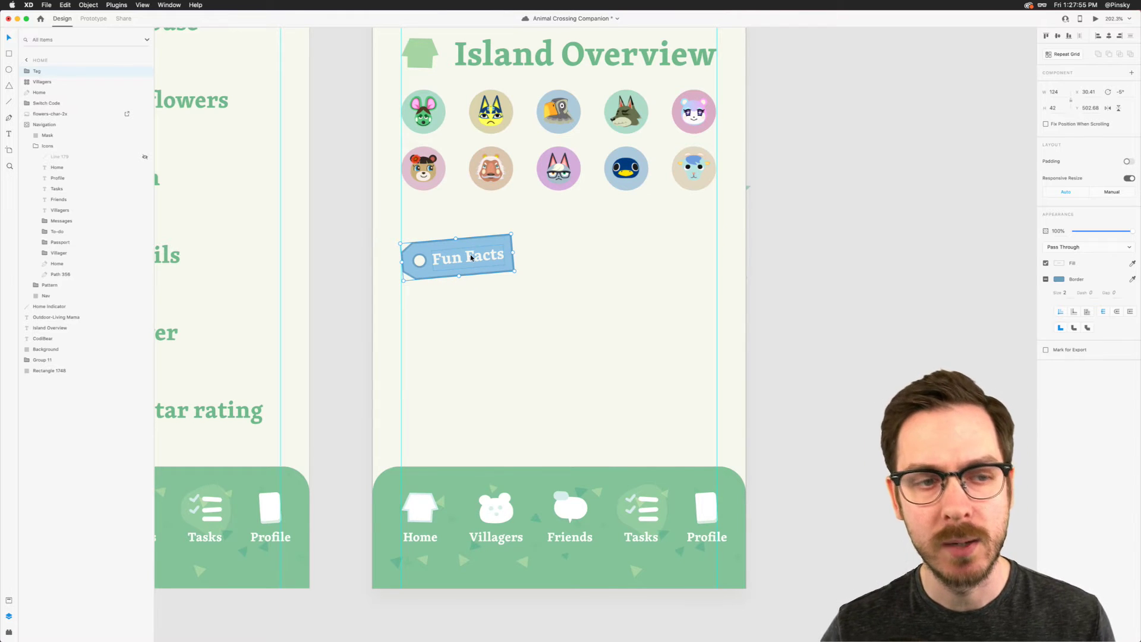
Step: Draw a 48 by 48 px square just below the Fun Facts tag at X 63, Y 568
scroll(476, 300, down, 3)
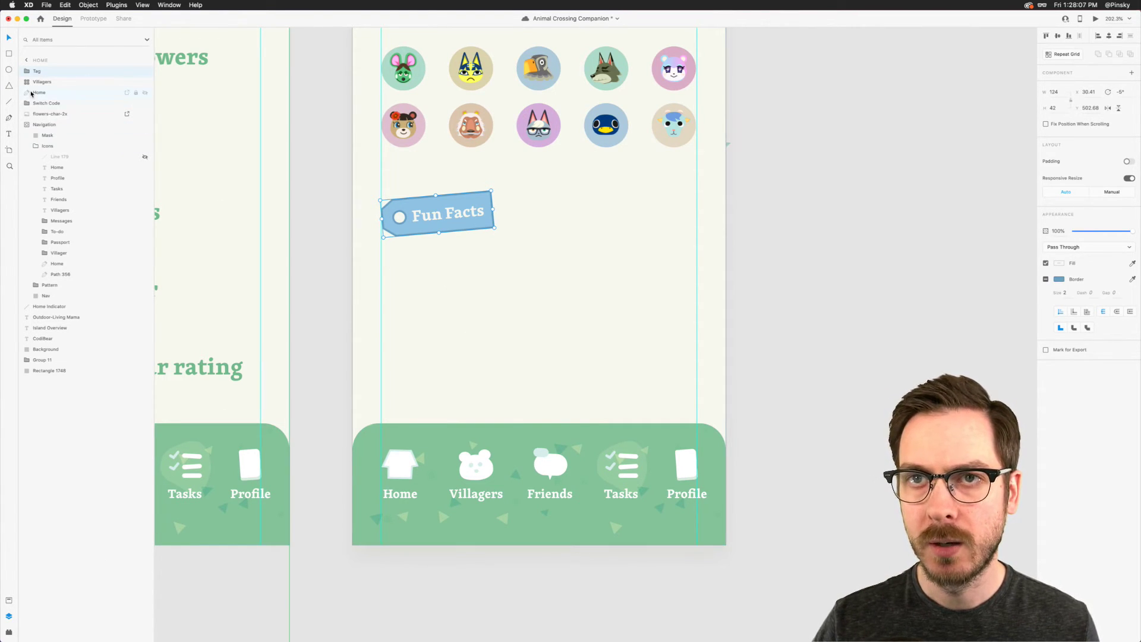
click(6, 54)
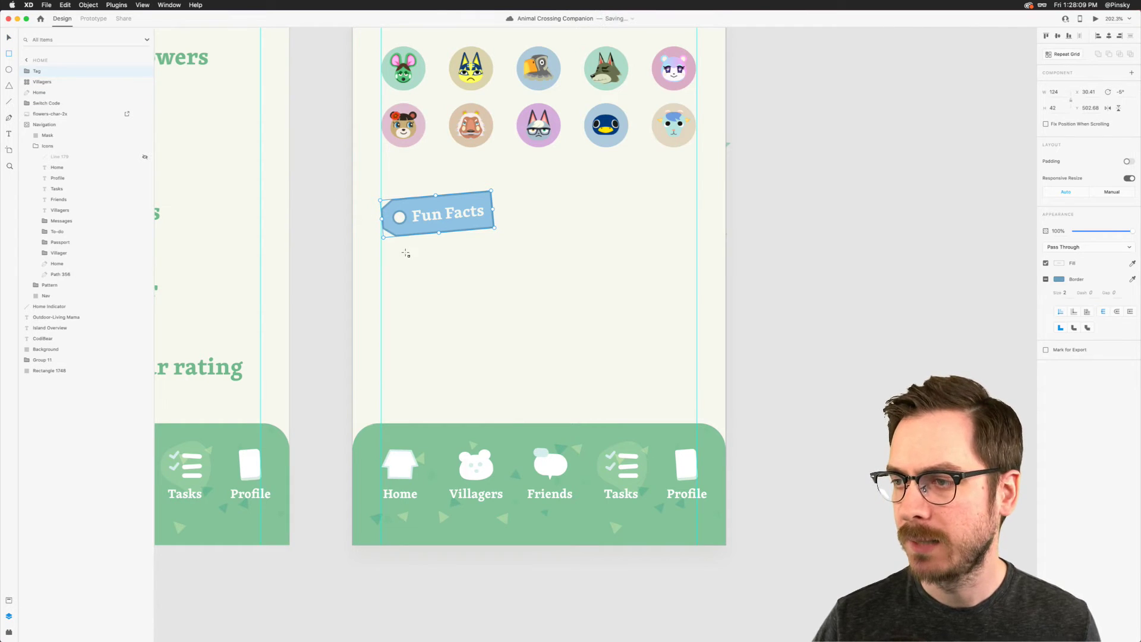
drag(391, 251, 434, 270)
scroll(434, 270, up, 2)
scroll(432, 273, up, 2)
Step: Add the text "23" below the square and colour it dark grey
key(t)
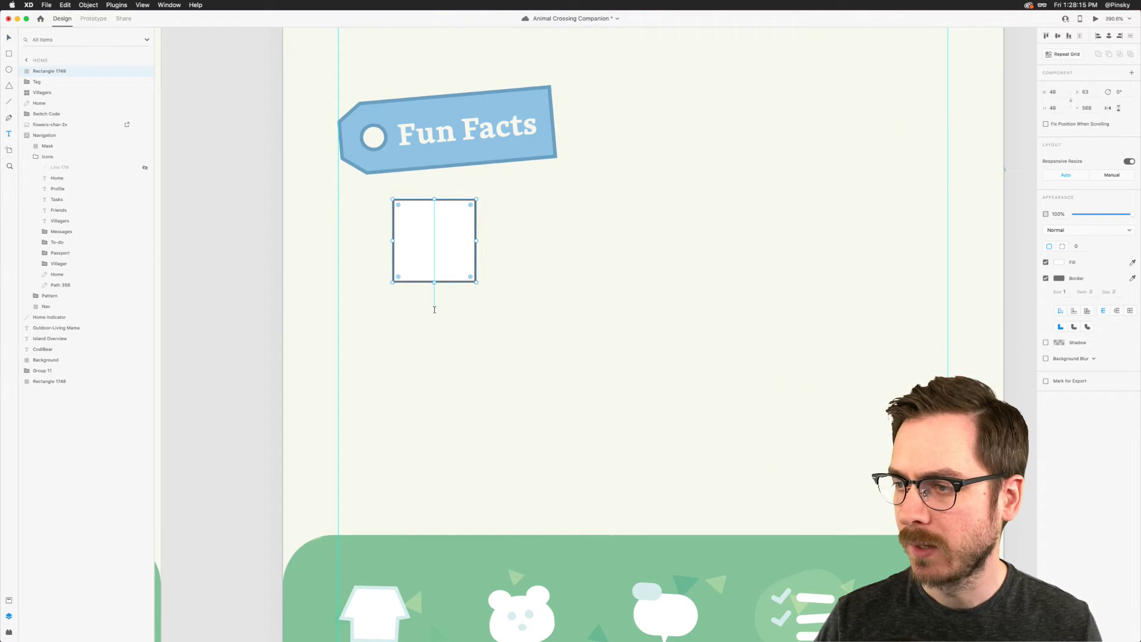
click(434, 309)
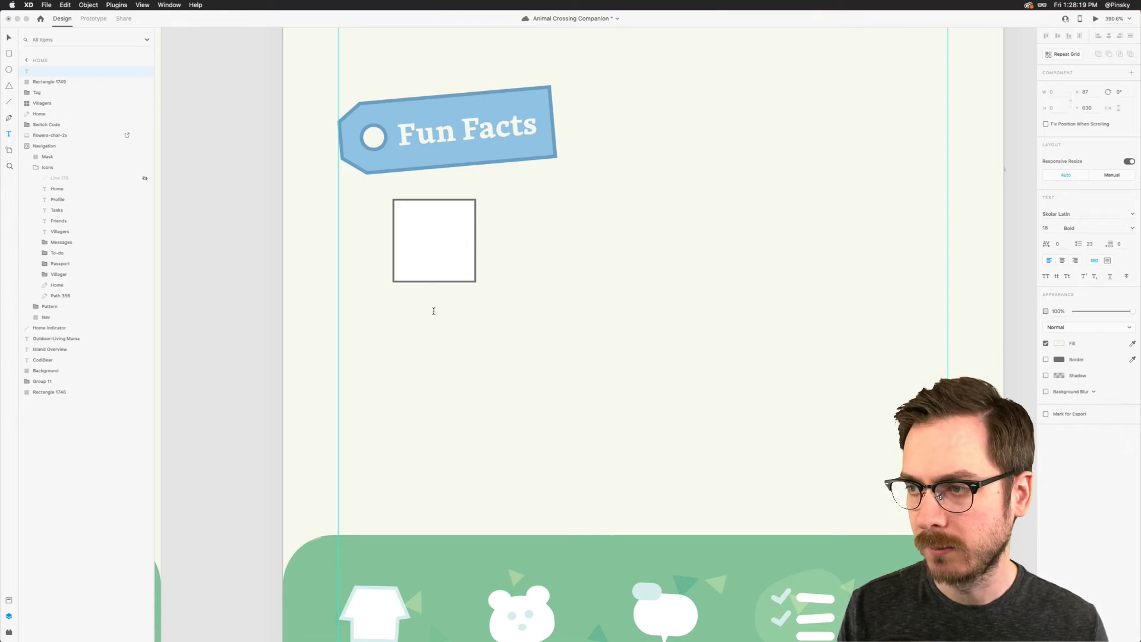
text(23)
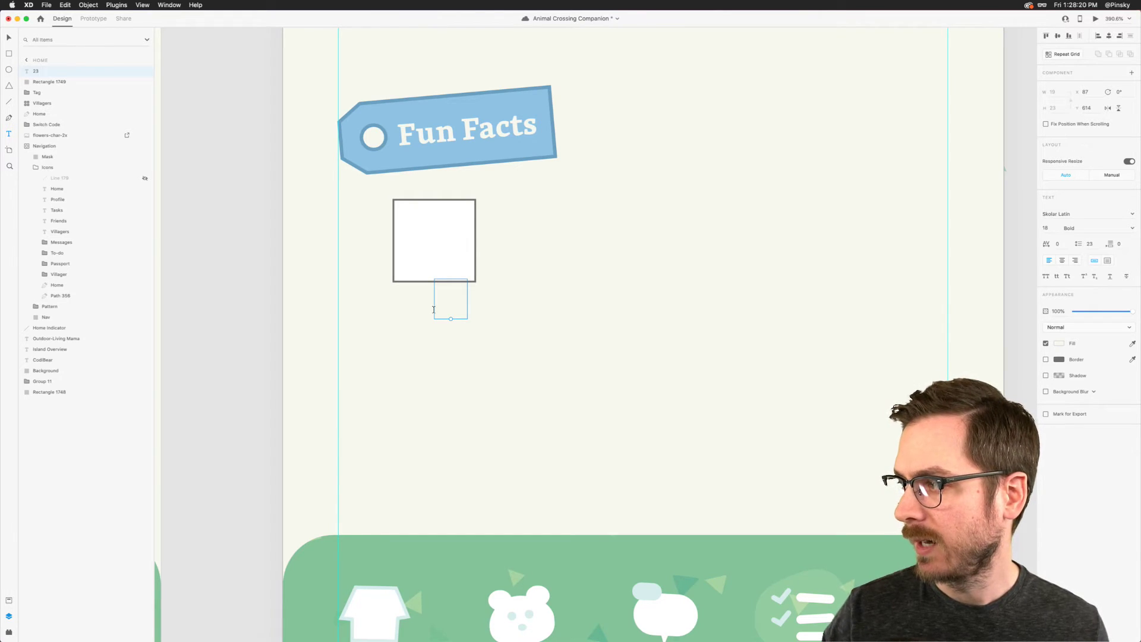
click(1059, 345)
click(956, 353)
key(Escape)
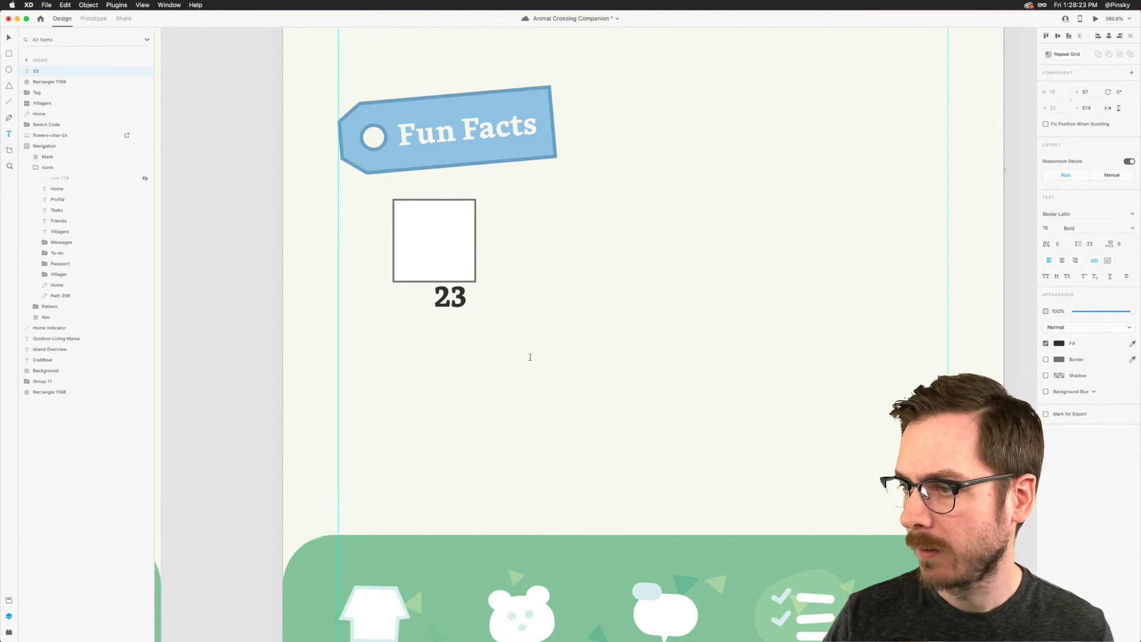
Step: Change the number below the square to "24.5"
double_click(463, 310)
text(.5)
key(BackSpace)
key(BackSpace)
text(24.5)
key(Escape)
Step: Append "m" to the number, centre-align the text, and centre it under the square
drag(464, 307, 453, 306)
double_click(453, 307)
key(Right)
text(m)
key(Escape)
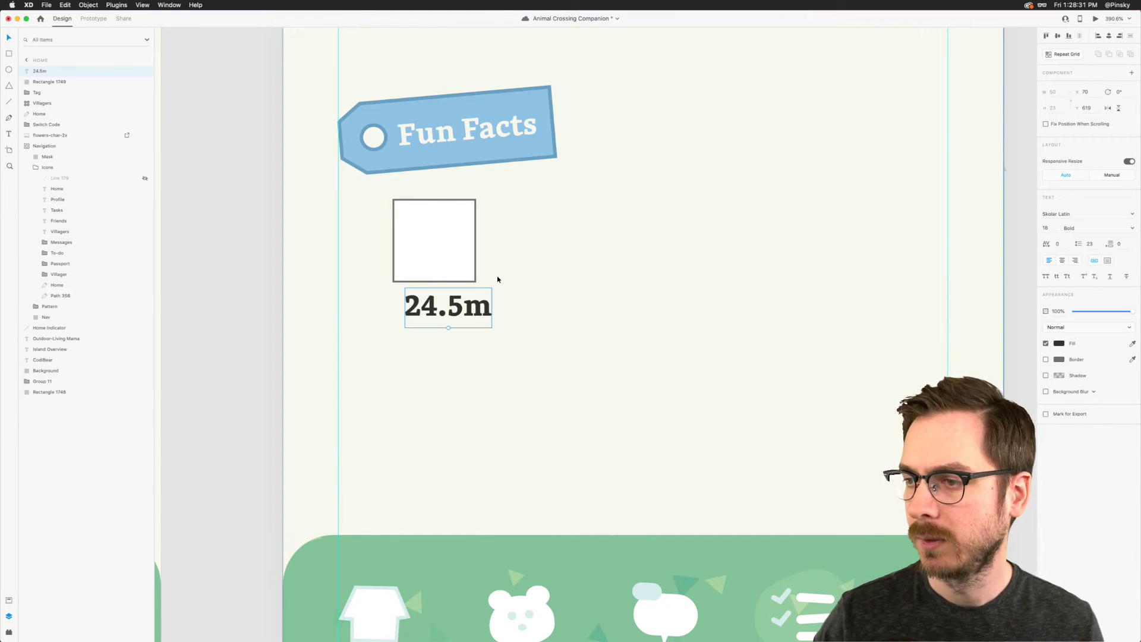
click(1062, 260)
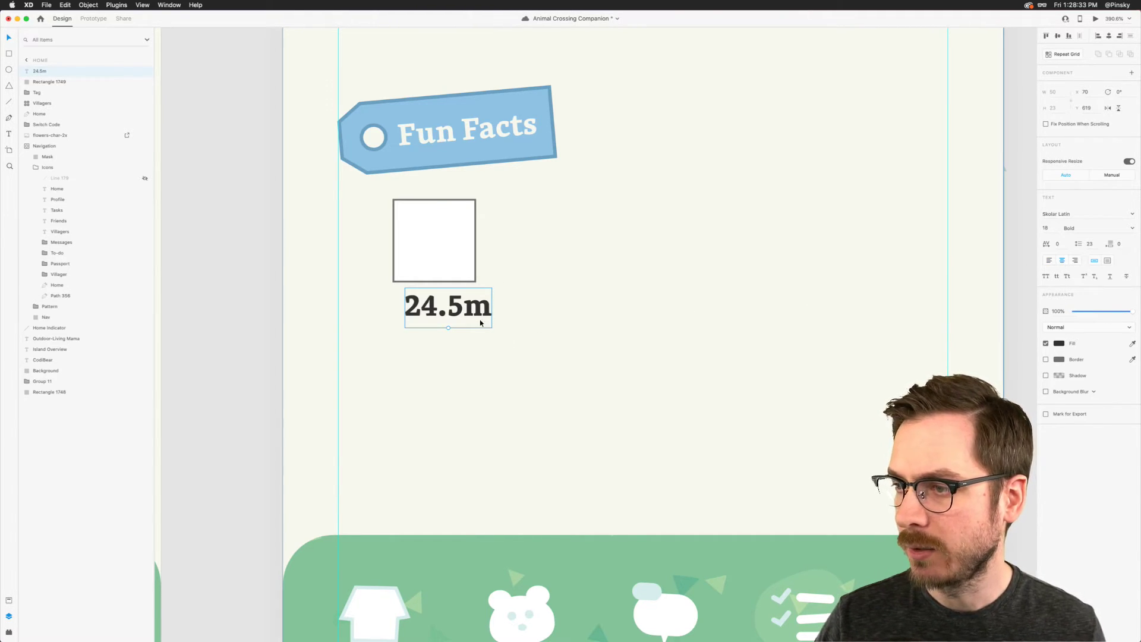
drag(447, 307, 453, 307)
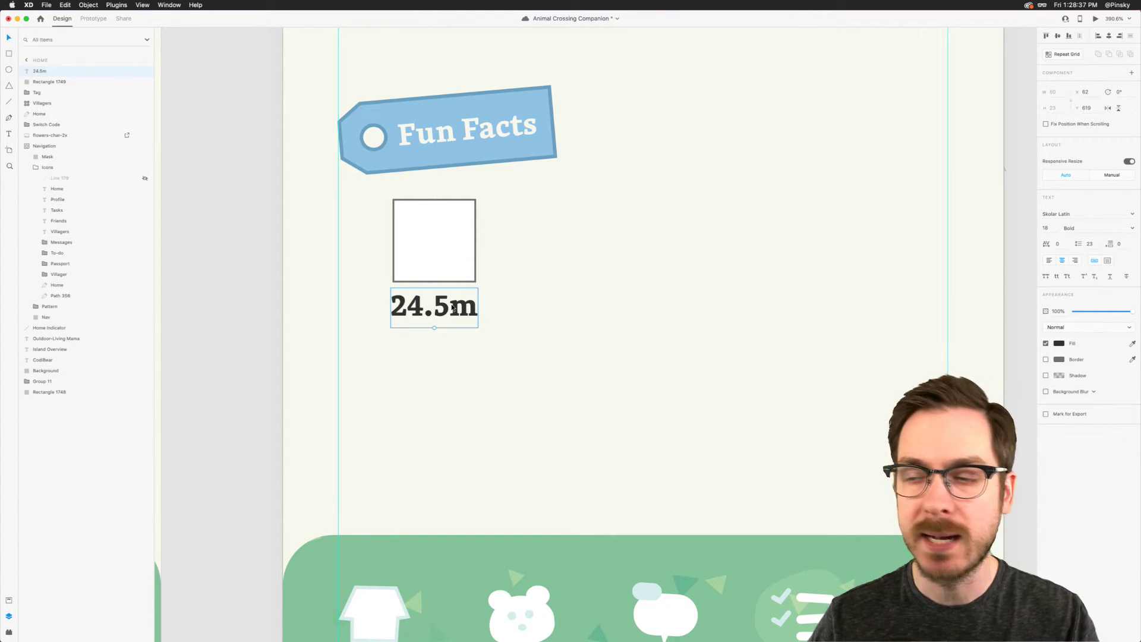
Step: Duplicate the 24.5m text directly below and change the copy to "Total Bells" on two lines
drag(453, 307, 453, 340)
double_click(453, 341)
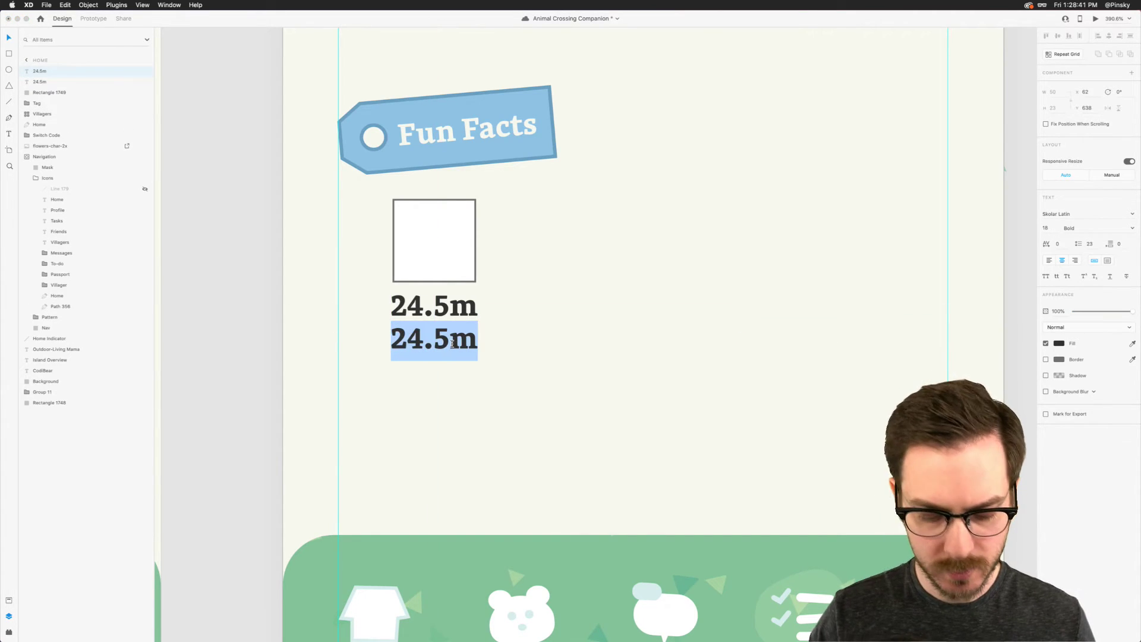
text(Total)
key(Return)
text(Bells)
key(Escape)
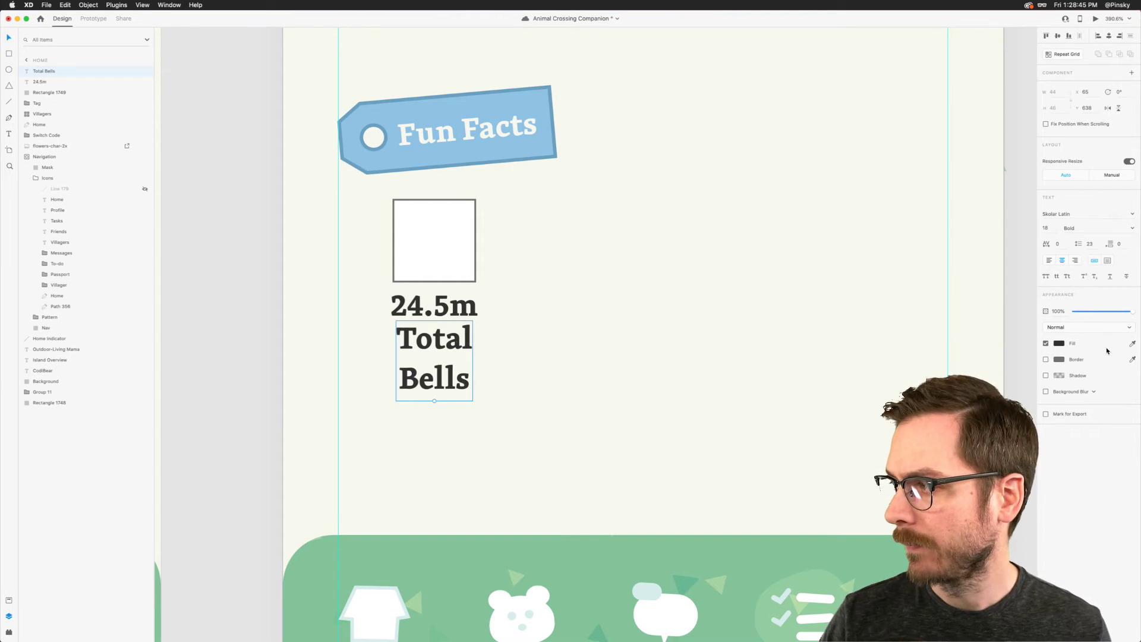
Step: Set the Total Bells text to size 14 Semibold with a light grey fill
drag(435, 402, 436, 385)
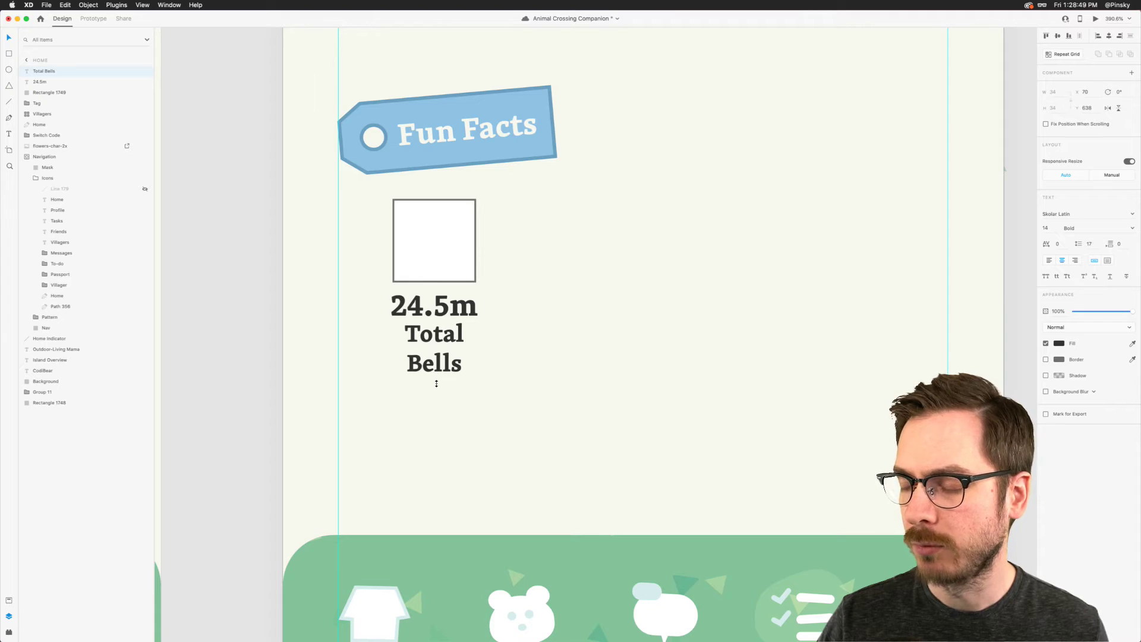
click(1059, 343)
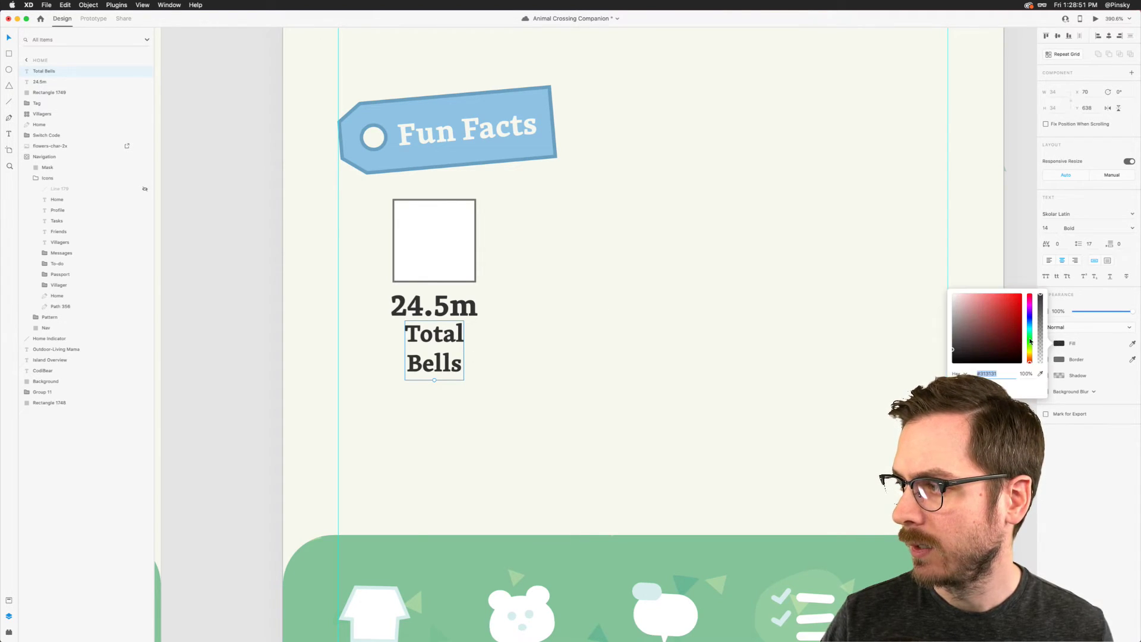
drag(959, 310, 944, 315)
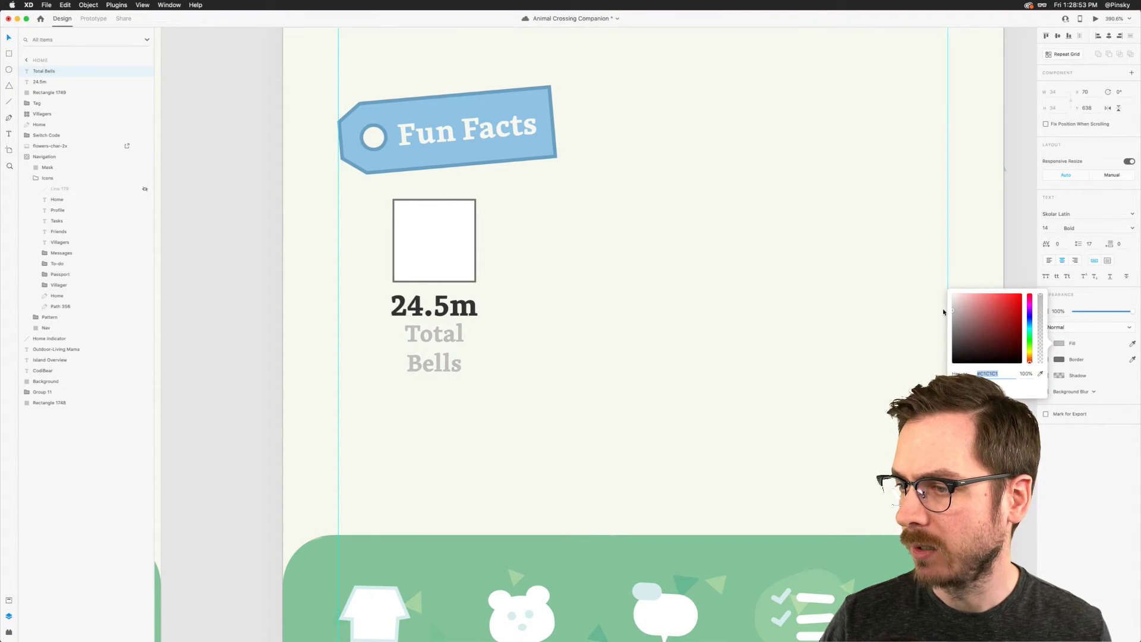
key(Escape)
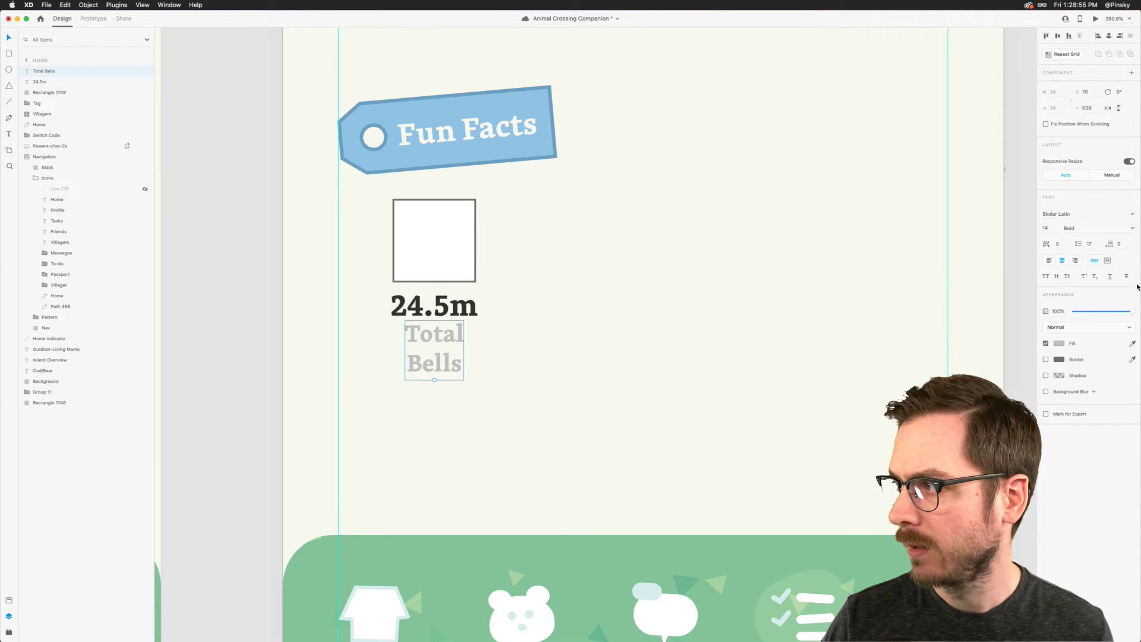
click(1132, 224)
click(1088, 259)
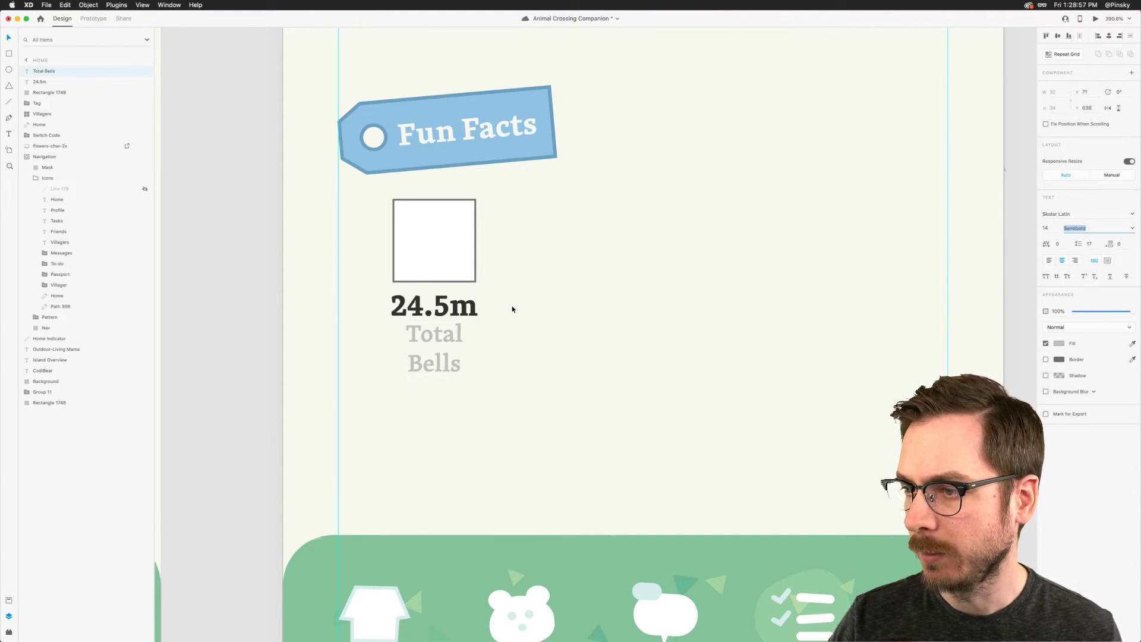
Step: Lower the Total Bells text by 2 px to Y 640 for more space under the number
scroll(439, 334, down, 6)
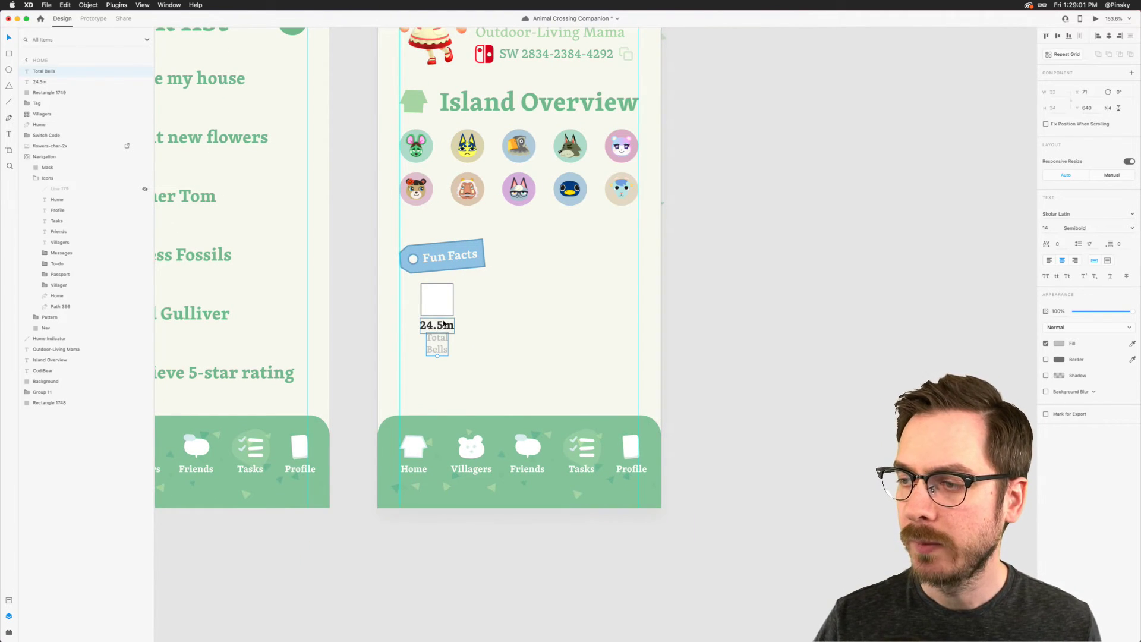
scroll(437, 326, up, 6)
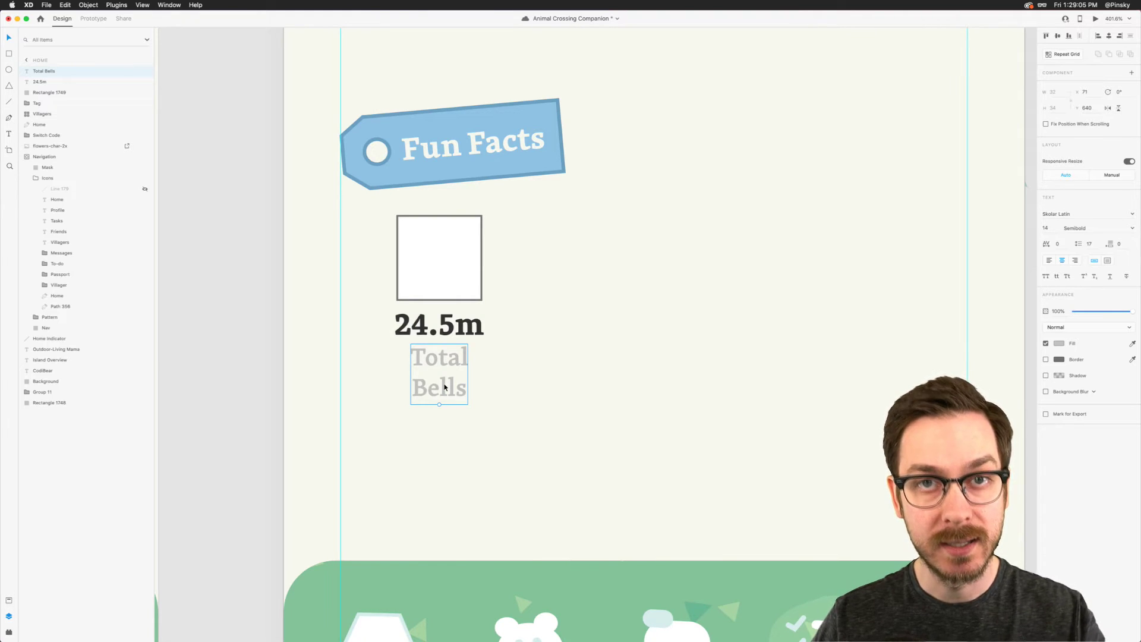
scroll(499, 331, down, 5)
scroll(500, 332, up, 4)
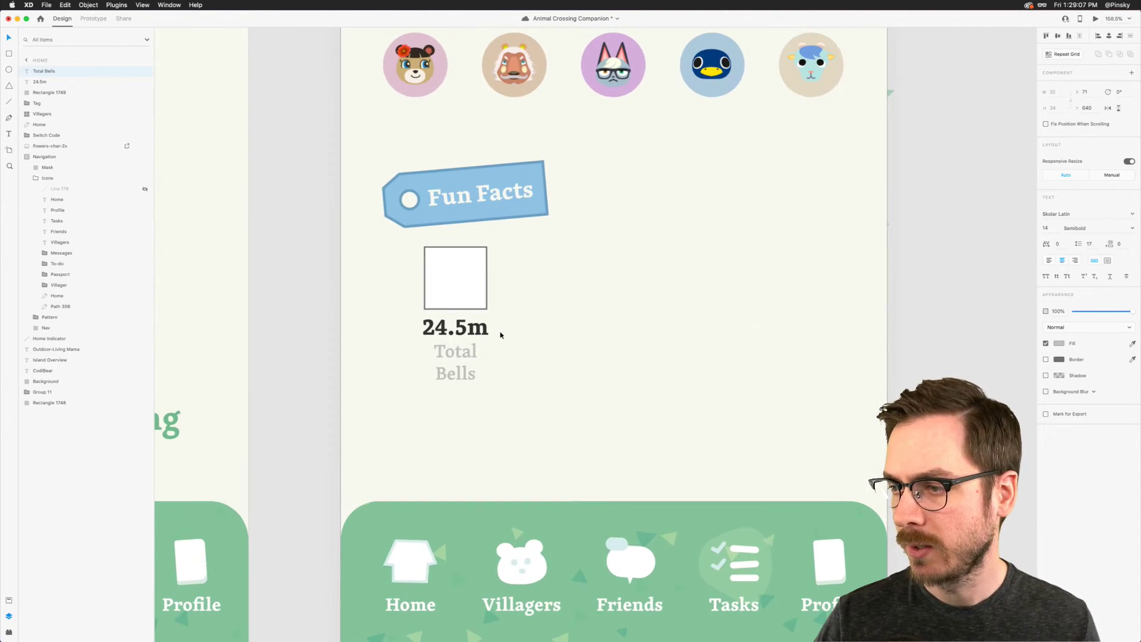
Step: Move the square, 24.5m and Total Bells text left together and turn them into a repeat grid
shift+click(458, 333)
shift+click(458, 283)
drag(458, 283, 440, 287)
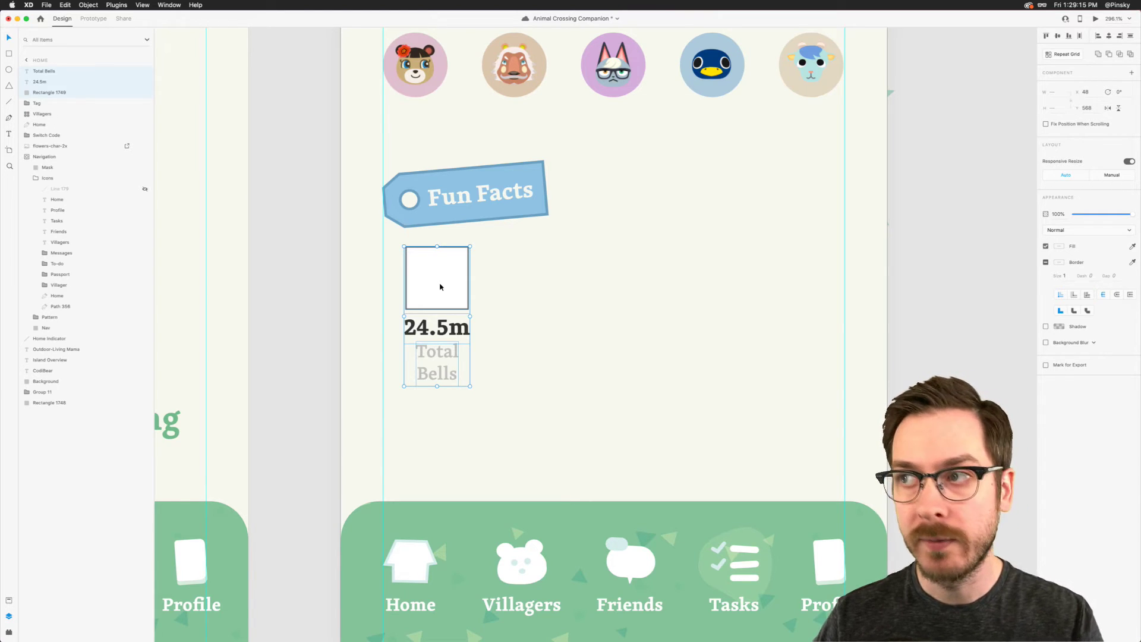
click(1073, 56)
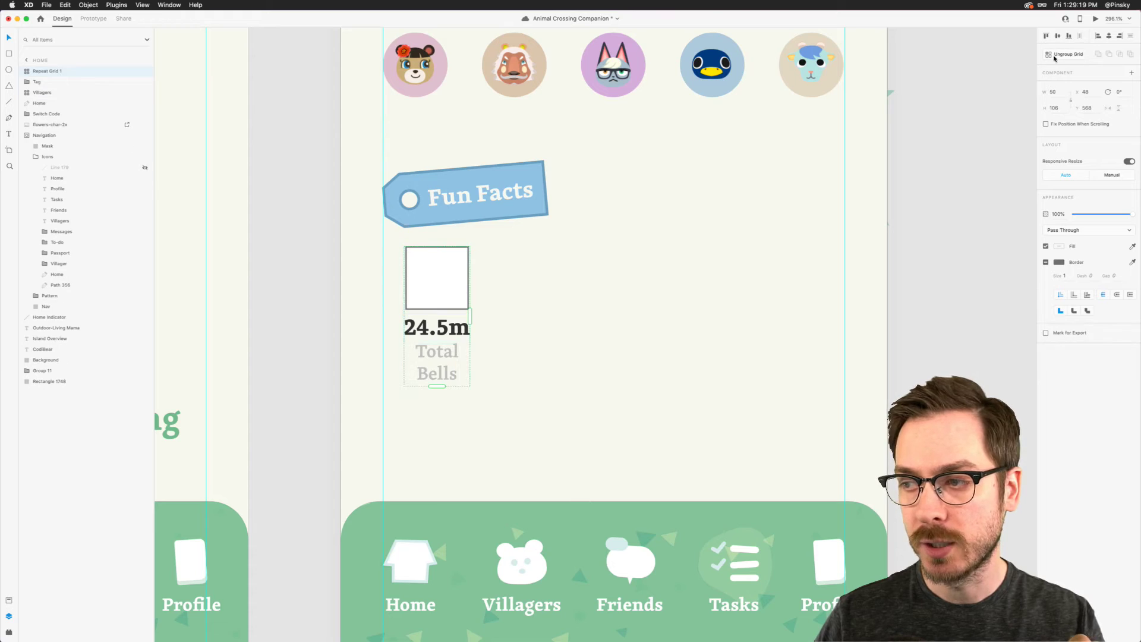
Step: Extend the repeat grid to four columns with wider gaps, about 330 px wide, and position it at about X 44, Y 575
drag(470, 318, 754, 324)
drag(667, 292, 733, 292)
drag(672, 270, 619, 293)
drag(686, 284, 686, 293)
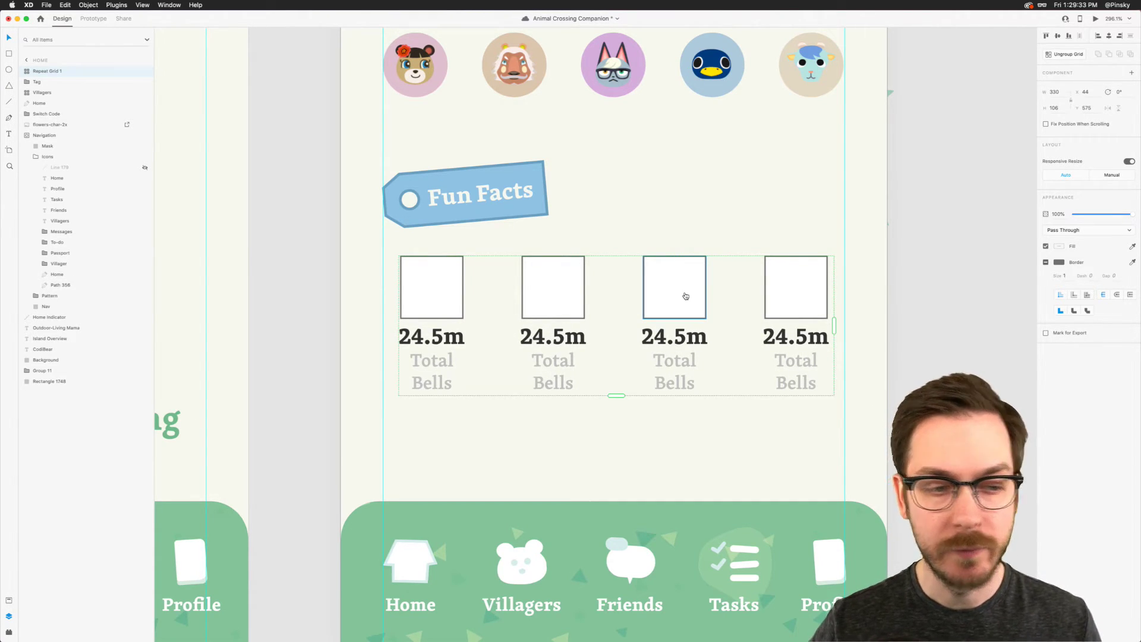
Step: Switch to Finder, open the Icons folder, and place download.png in the first square of the repeat grid
key(super+Tab)
click(313, 165)
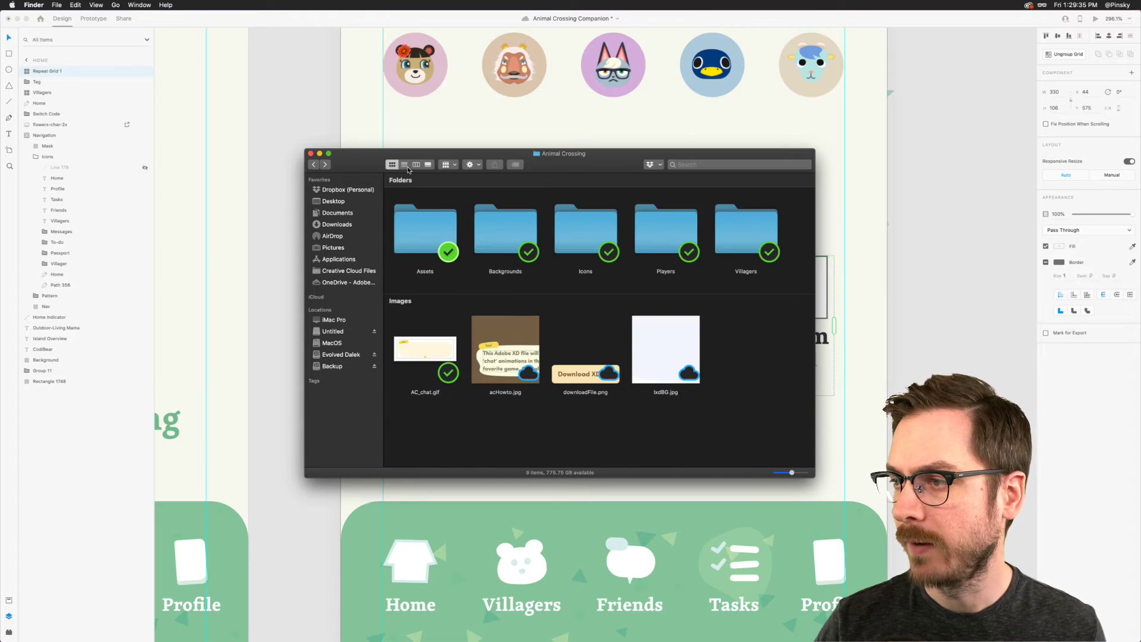
drag(536, 169, 482, 114)
double_click(531, 175)
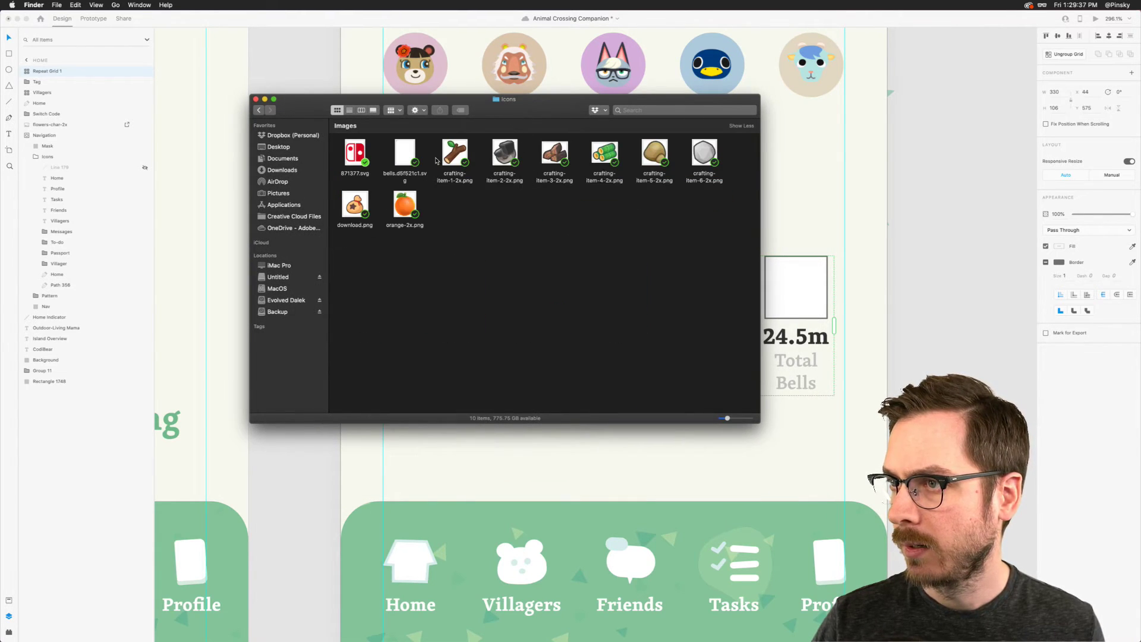
drag(353, 207, 431, 287)
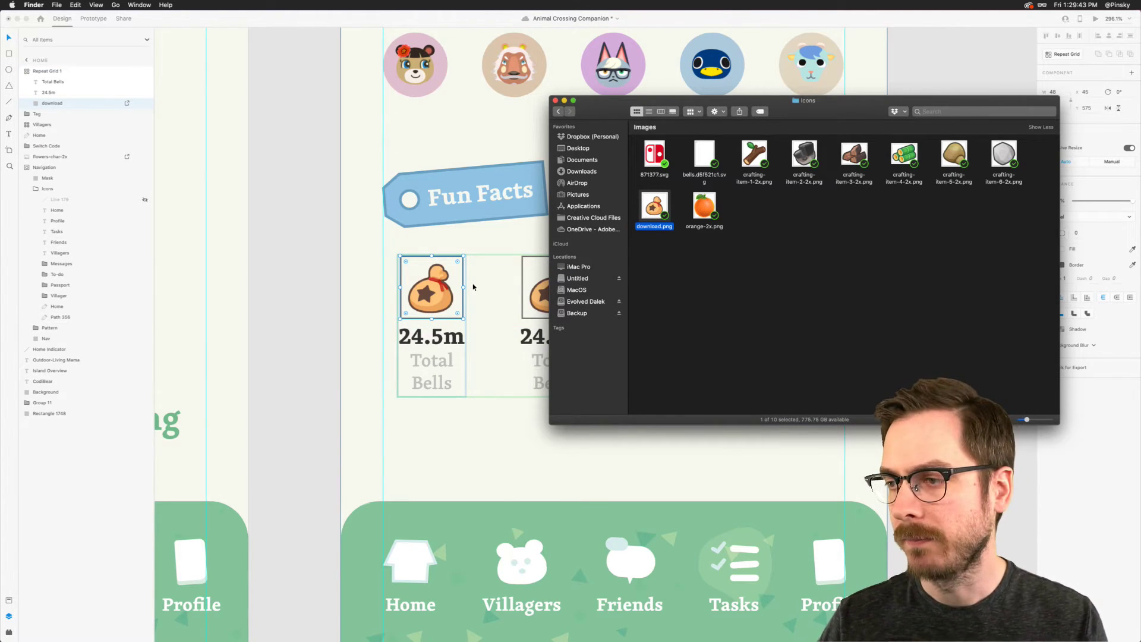
Step: Fill the second, third and fourth squares with crafting-item-3-2x.png, crafting-item-1-2x.png and crafting-item-6-2x.png from the Icons folder
drag(812, 111, 626, 359)
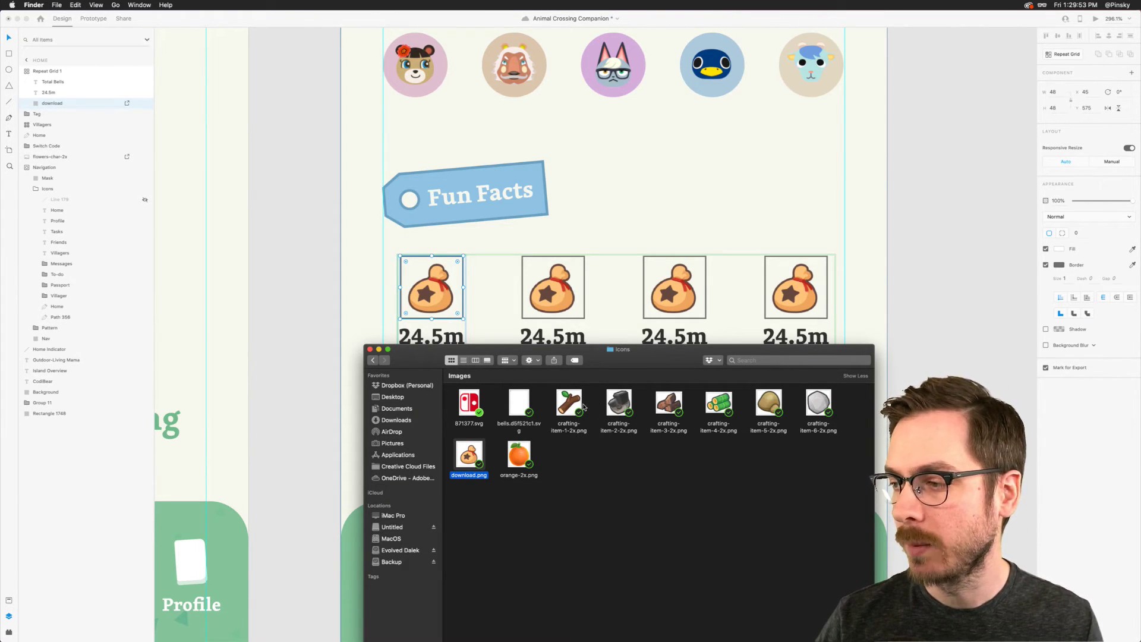
drag(654, 393, 562, 294)
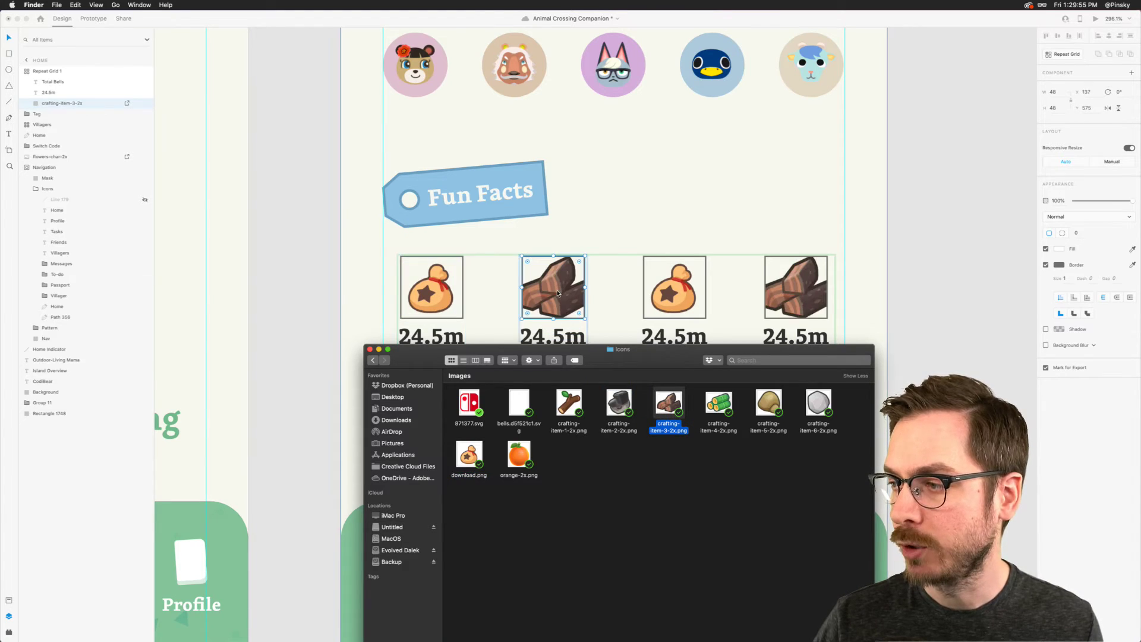
drag(569, 404, 681, 288)
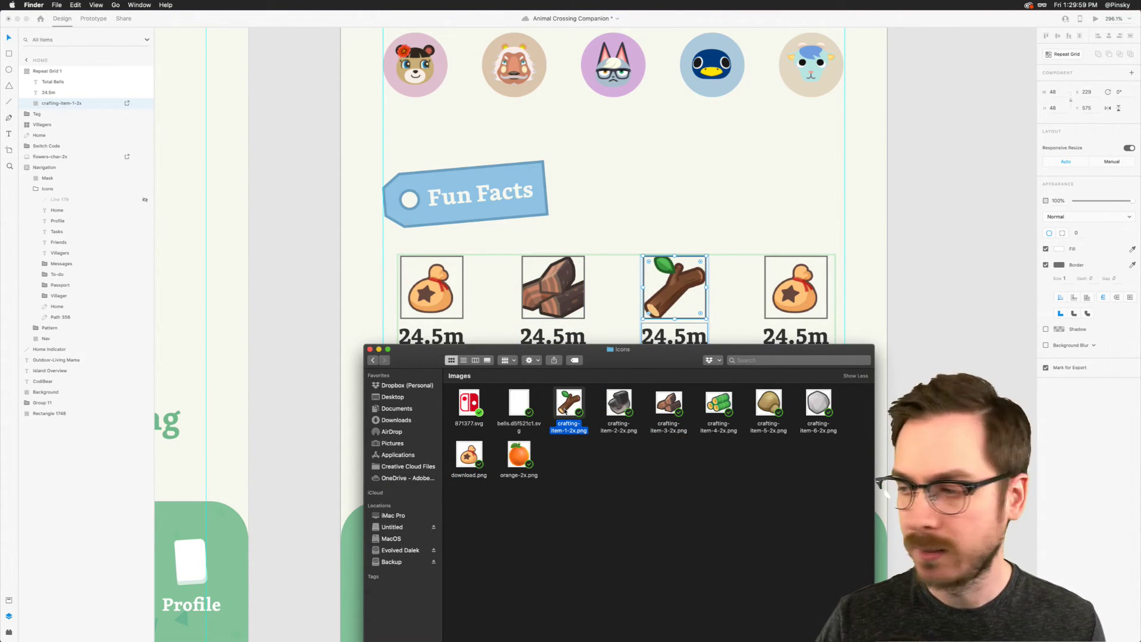
drag(818, 403, 790, 297)
click(503, 328)
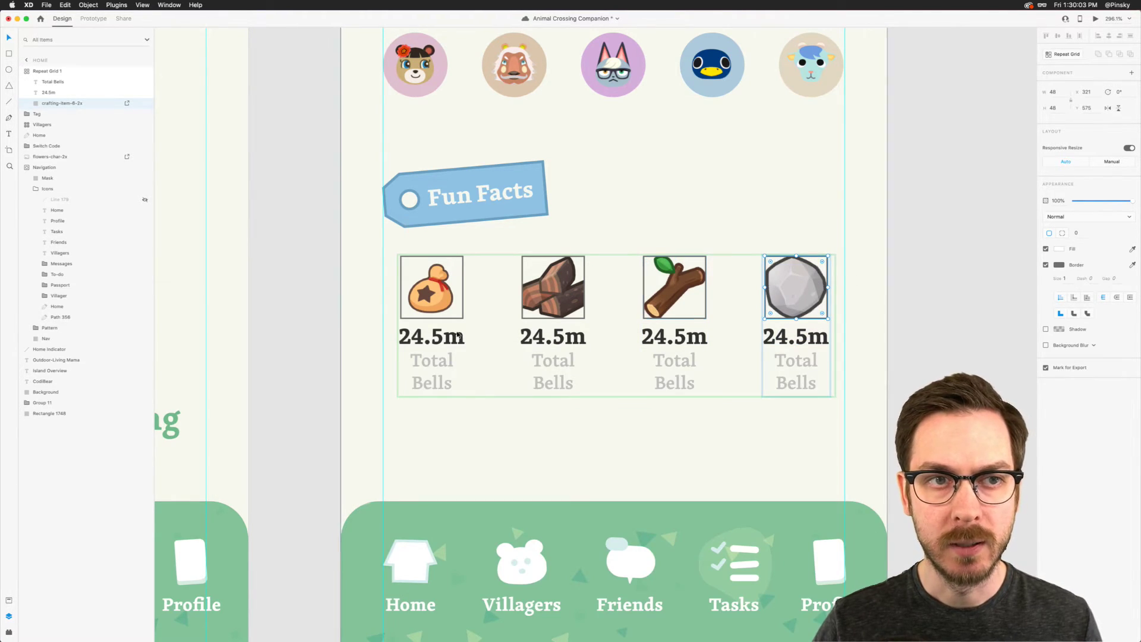
Step: Scale down the wood, branch and stone images inside their Fun Facts frames and remove the frames' border
click(563, 284)
drag(590, 256, 582, 262)
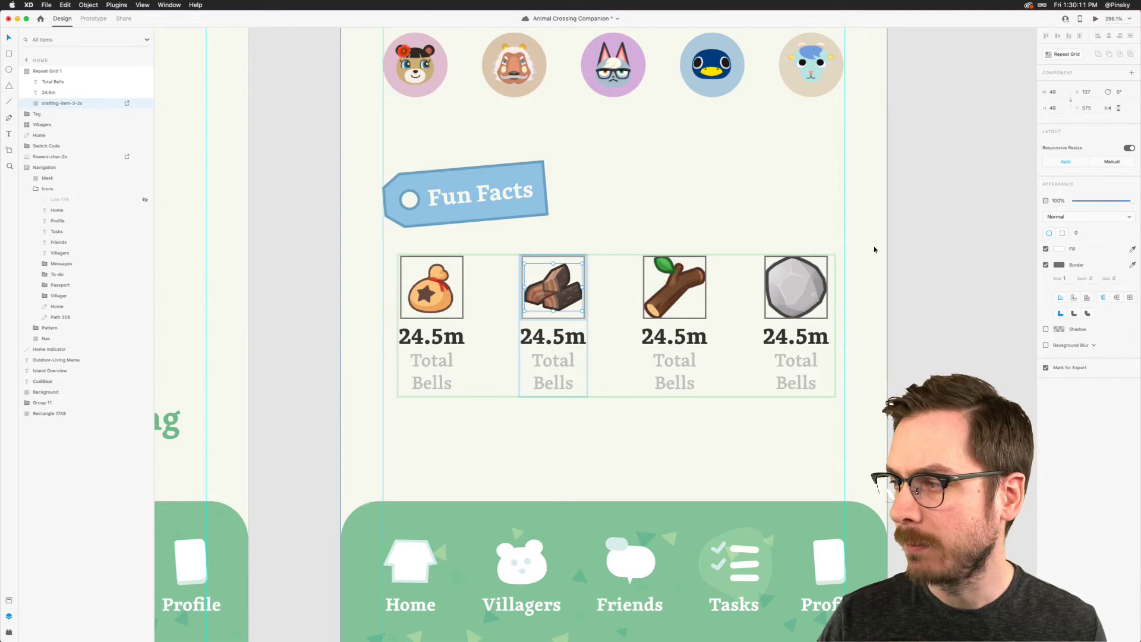
click(1046, 265)
click(682, 281)
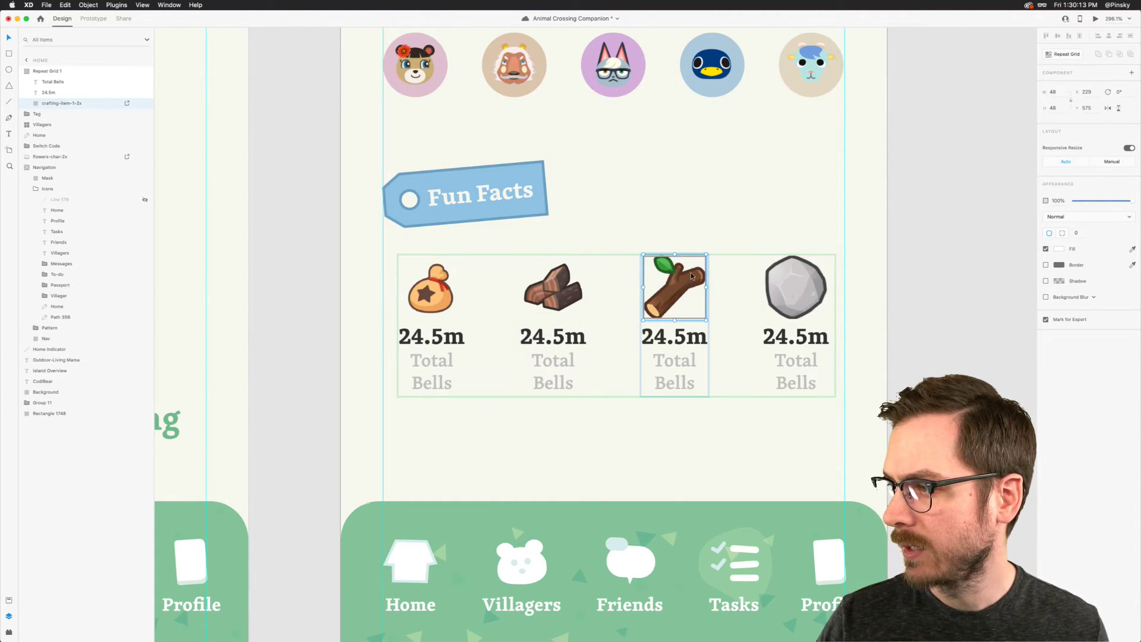
drag(705, 260, 701, 264)
click(821, 264)
drag(828, 257, 819, 268)
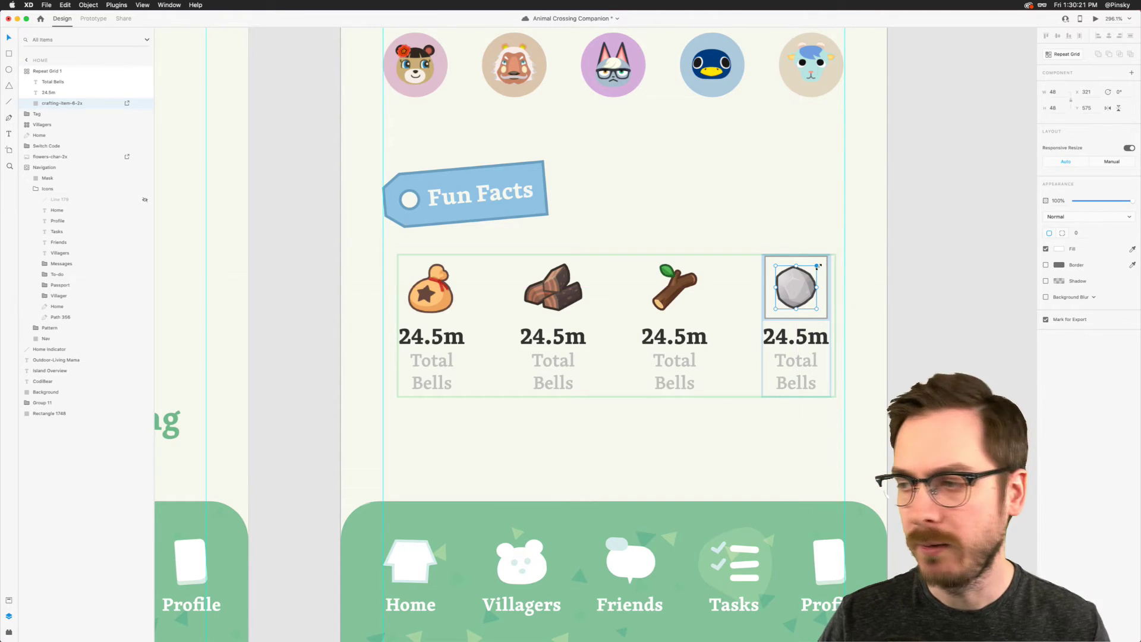
Step: Set the wood item's figure to "742" and its label to "Trees Chopped"
scroll(572, 336, down, 2)
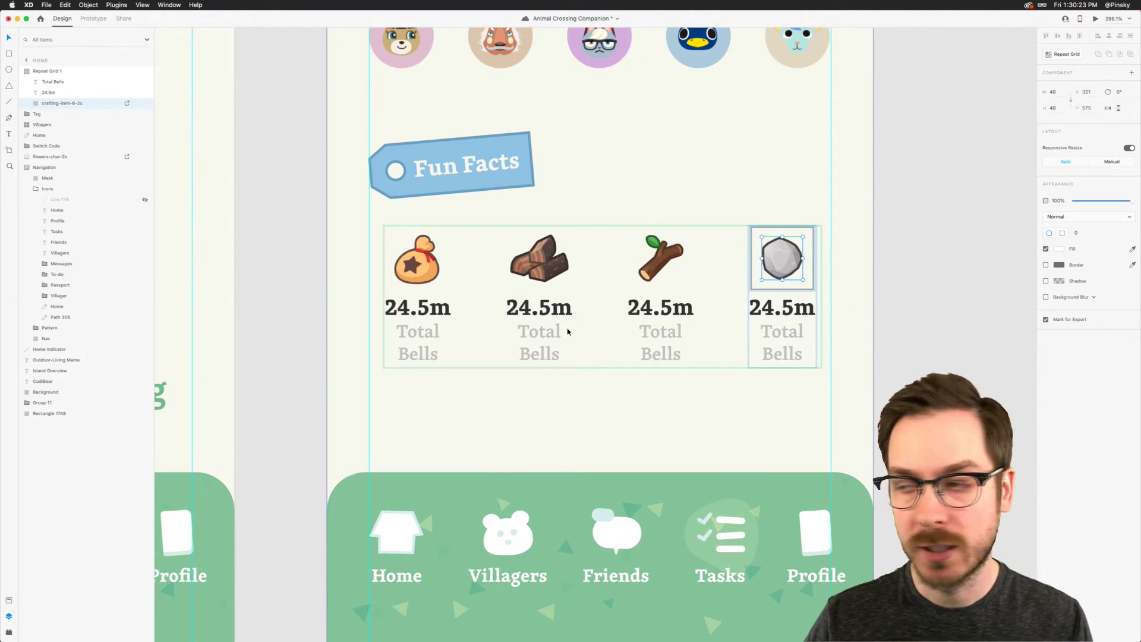
double_click(542, 314)
double_click(543, 313)
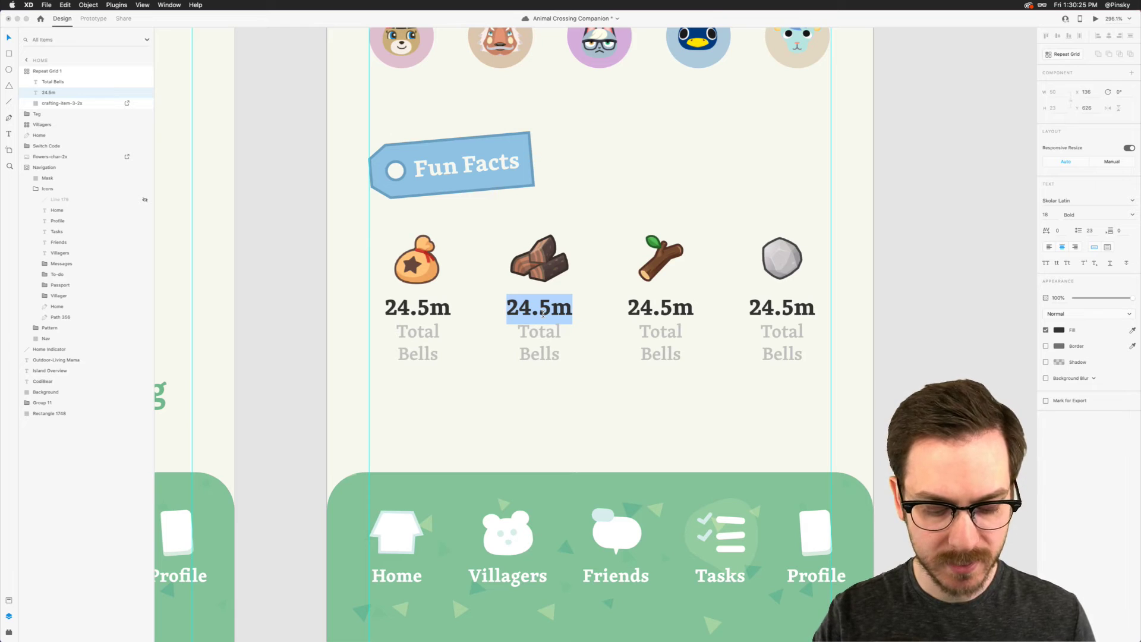
text(742)
double_click(532, 337)
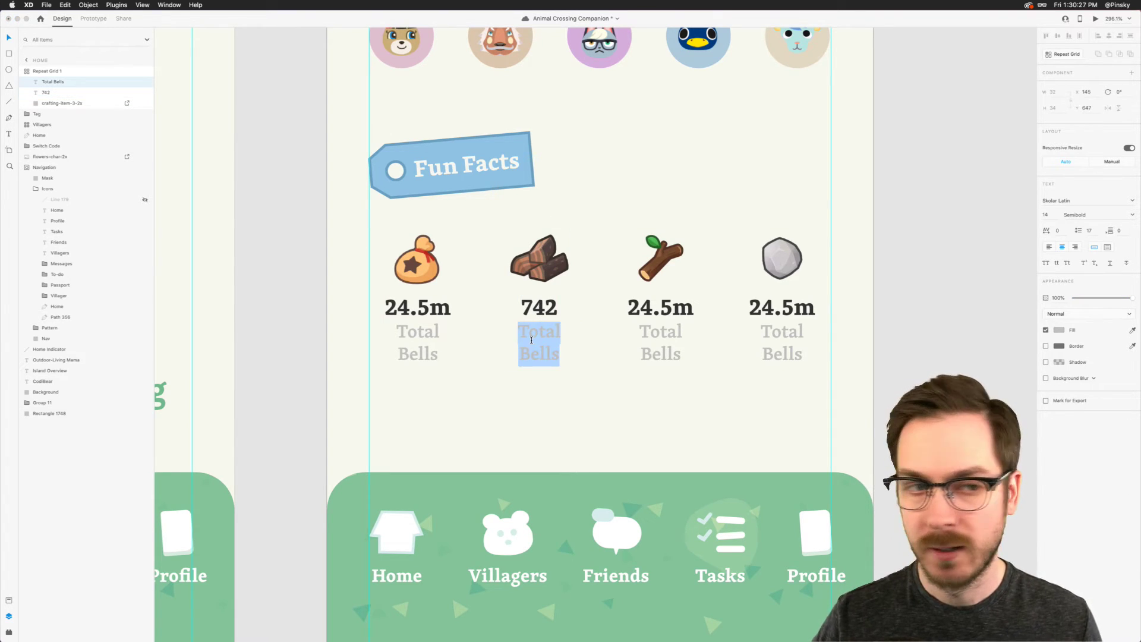
text(Tree)
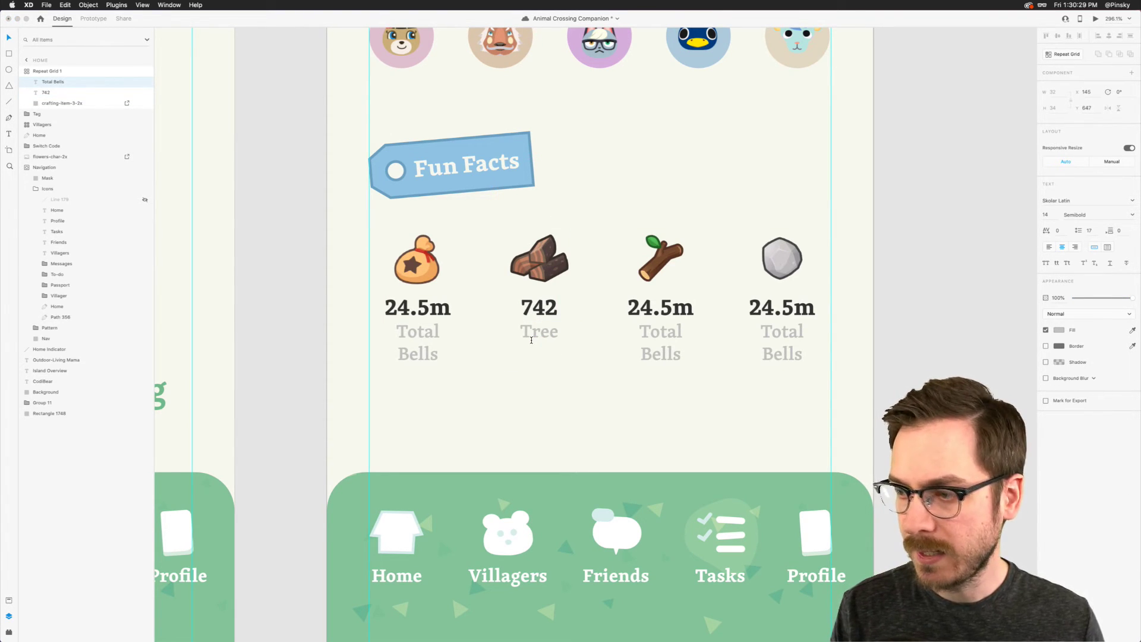
text(s Chopped)
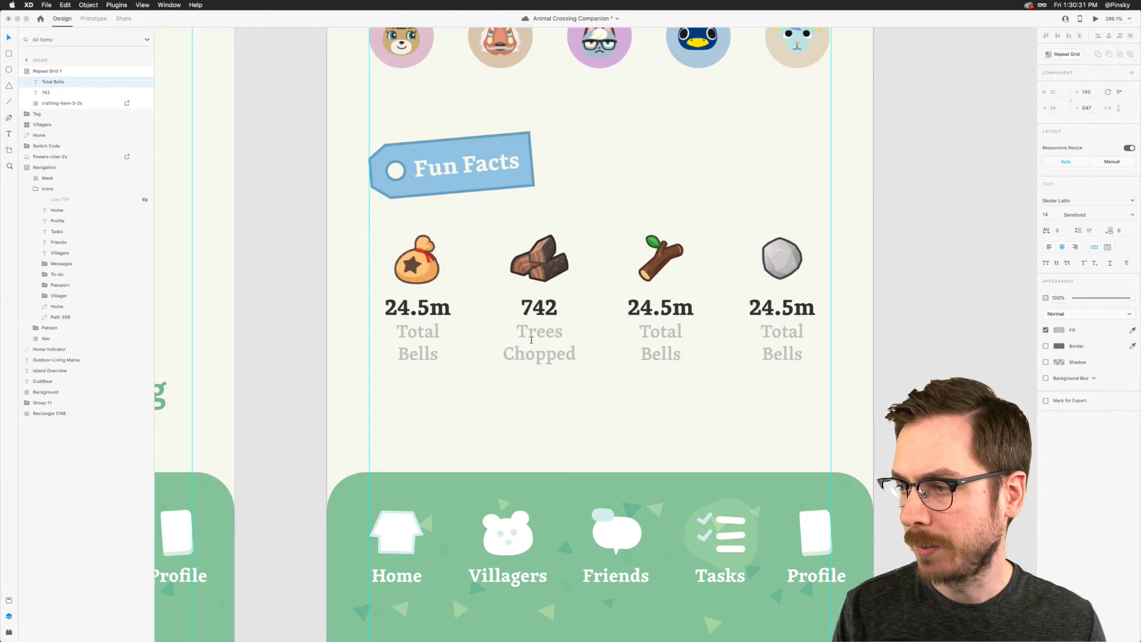
key(Escape)
Step: Set the branch item's figure to "920" and its label to "Branches Picked Up"
double_click(664, 311)
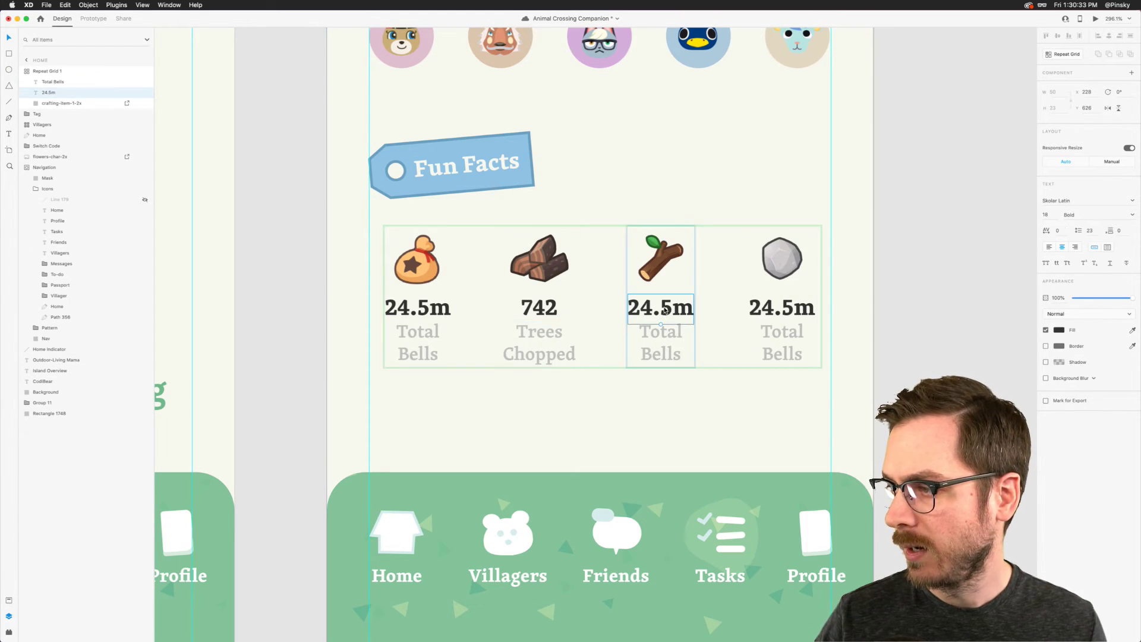
text(920)
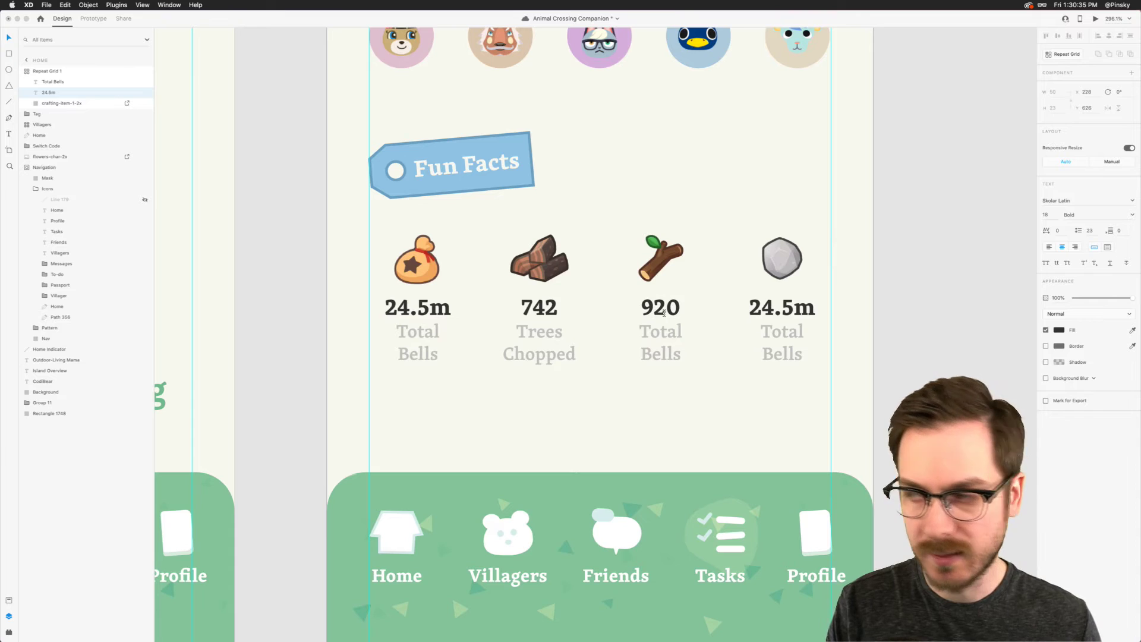
key(Escape)
double_click(664, 334)
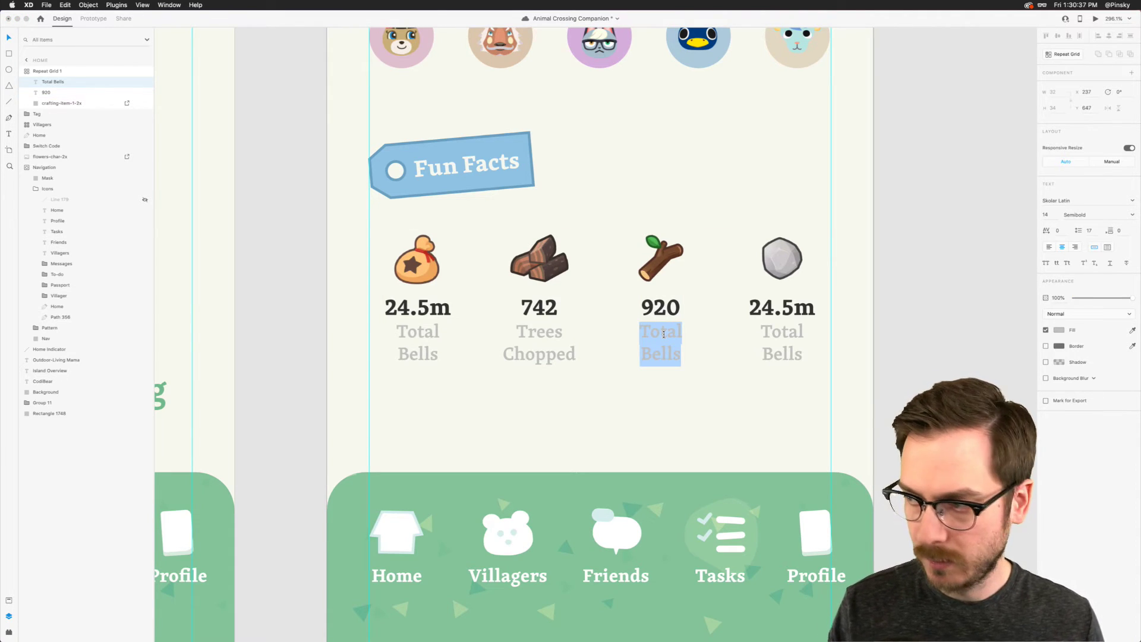
text(Bran)
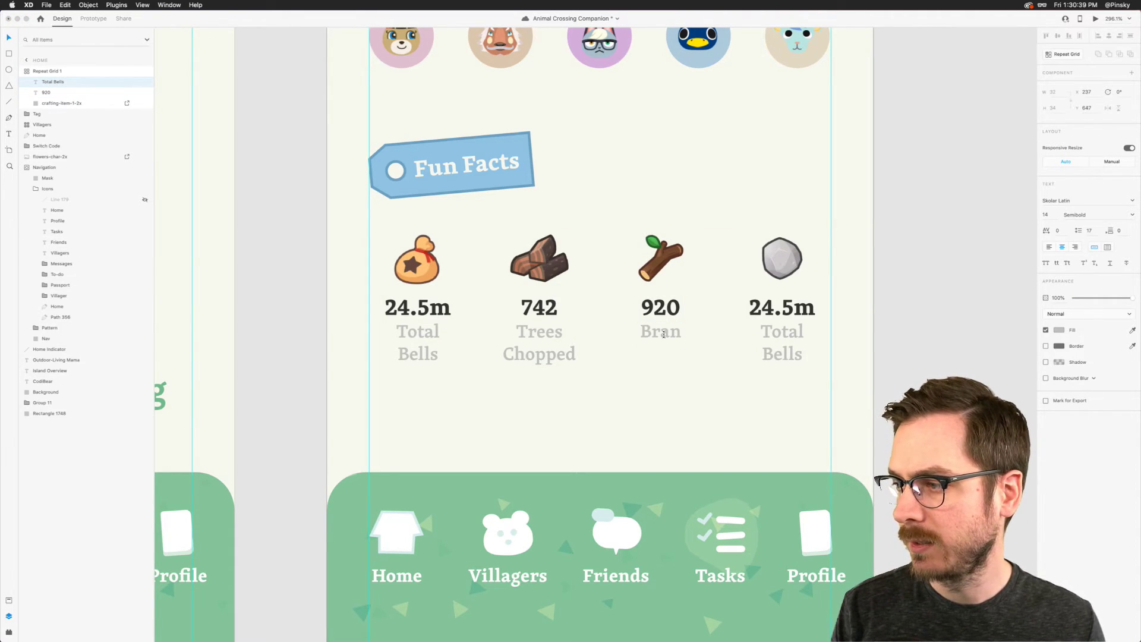
text(ches P)
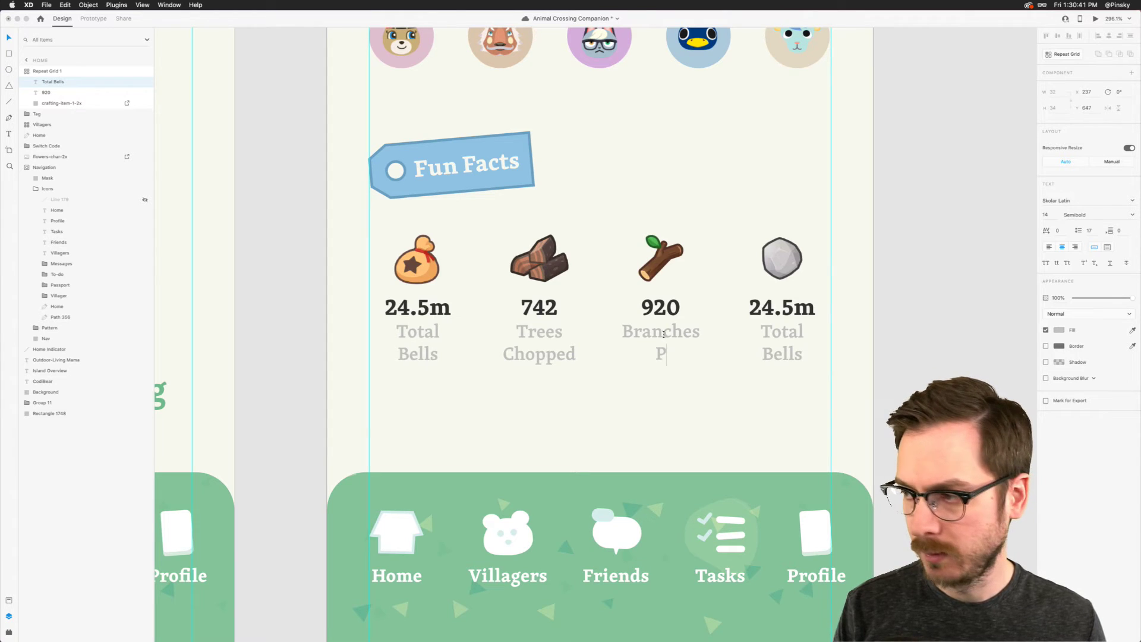
text(icked Up)
key(Escape)
Step: Set the stone item's figure to "141" and its label to "Stones Passed"
click(784, 308)
double_click(784, 309)
text(141)
double_click(785, 337)
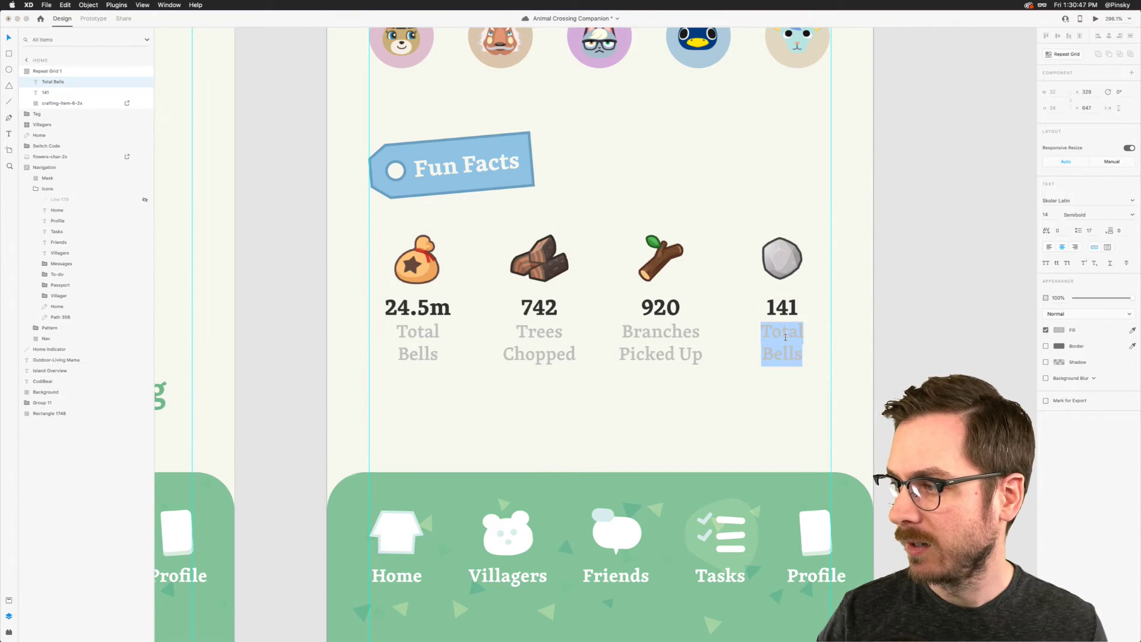
text(Stones)
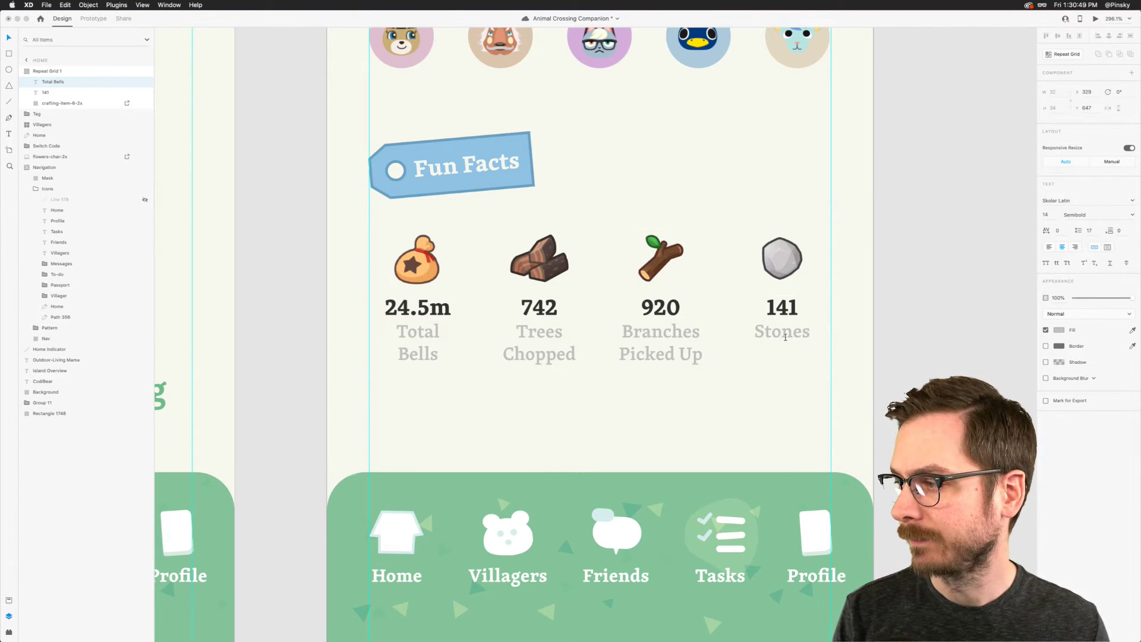
key(Return)
text(Passes)
key(Escape)
double_click(785, 333)
key(Right)
key(BackSpace)
text(d)
key(Escape)
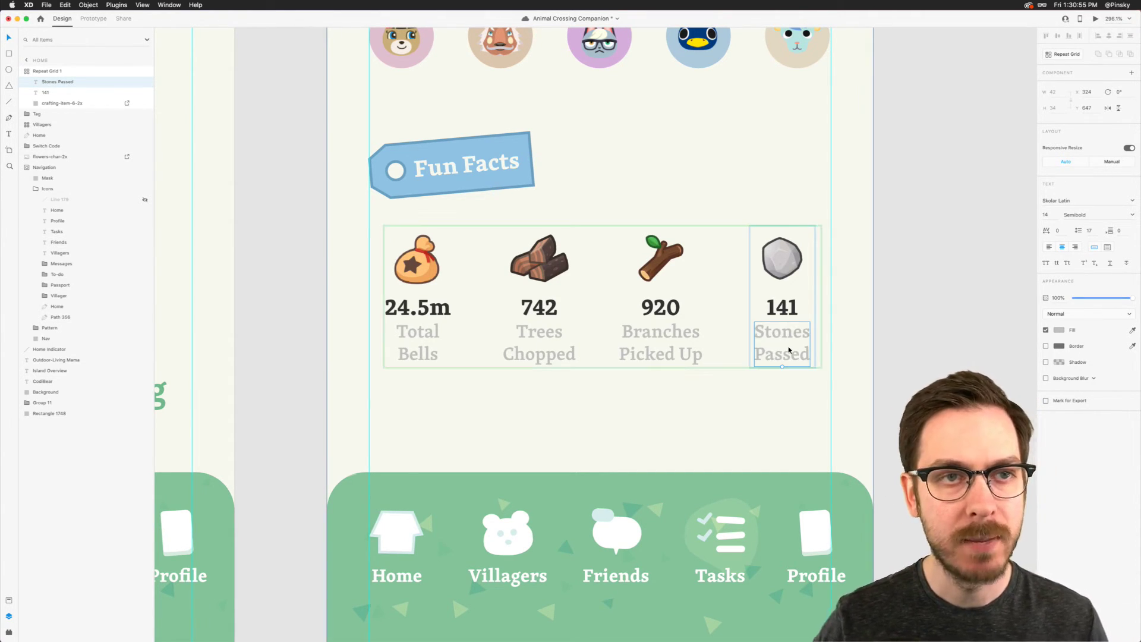
click(914, 314)
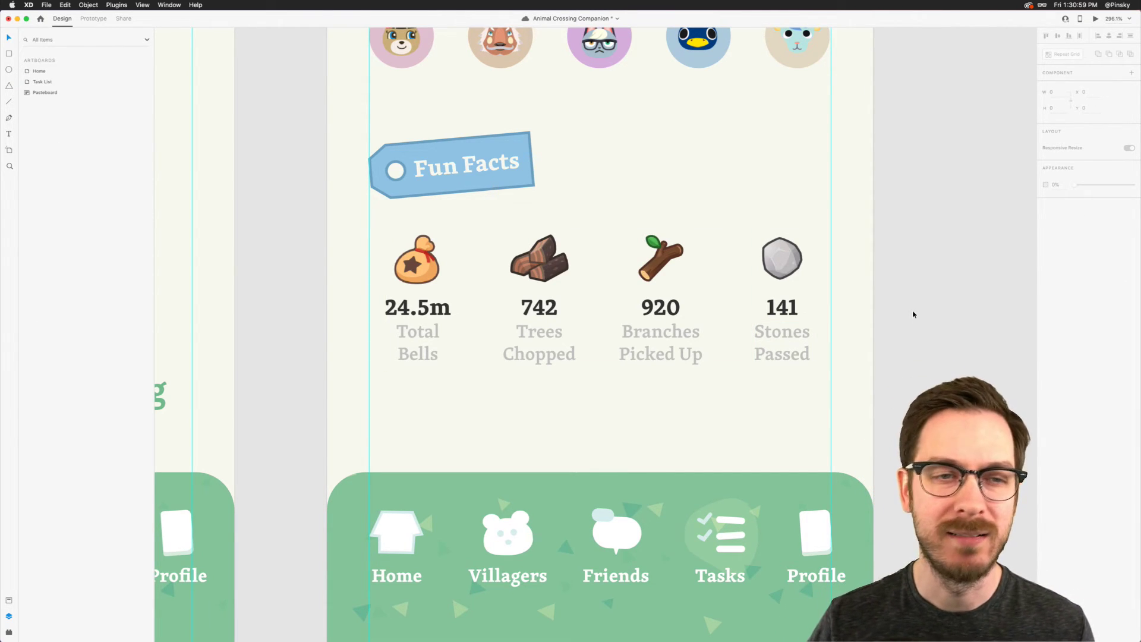
Step: Rename the repeat grid holding the four statistics to "Fun Facts"
scroll(906, 316, down, 5)
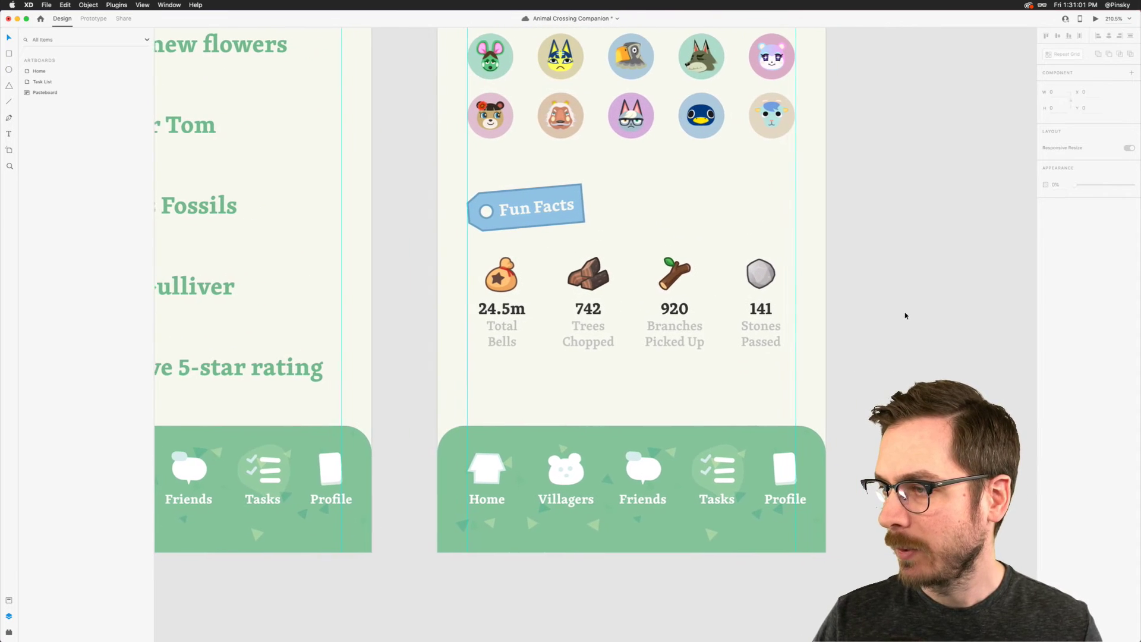
click(618, 297)
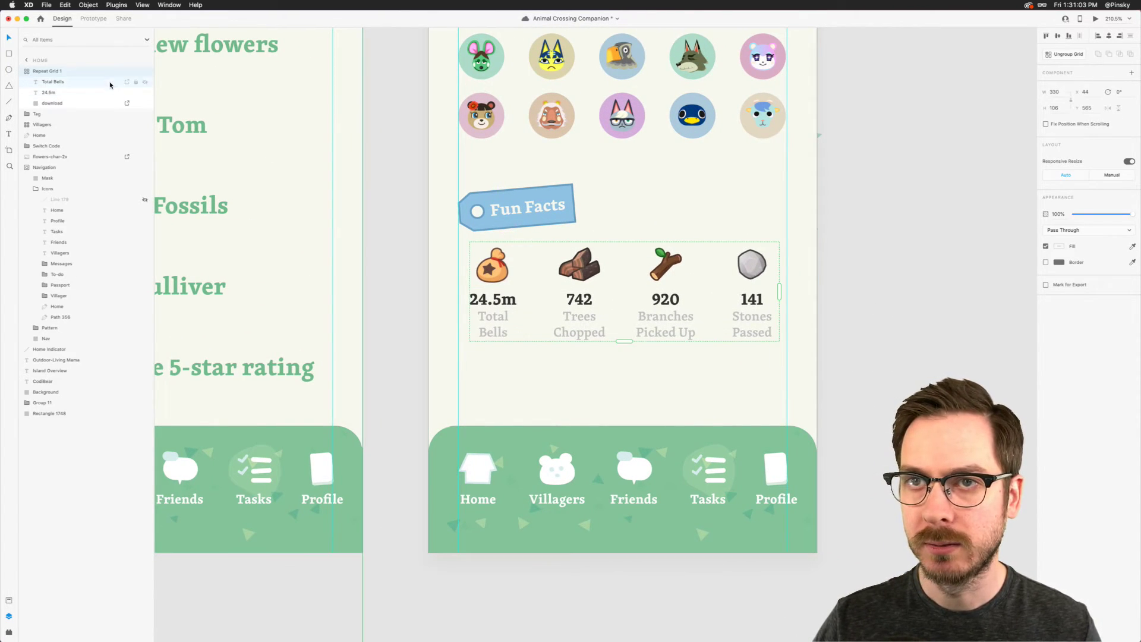
double_click(51, 72)
text(Fun Facts)
key(Return)
Step: Group the blue Fun Facts tag with the statistics grid and name the group "Fun Facts"
shift+click(542, 211)
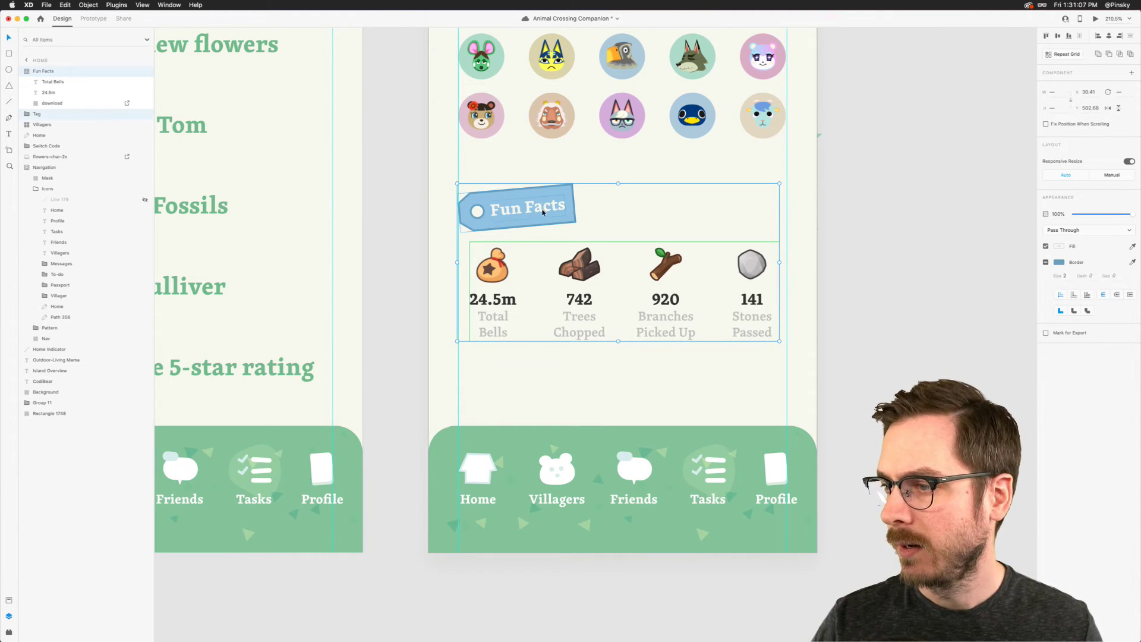
key(super+g)
double_click(38, 71)
text(Fun Facts)
key(Return)
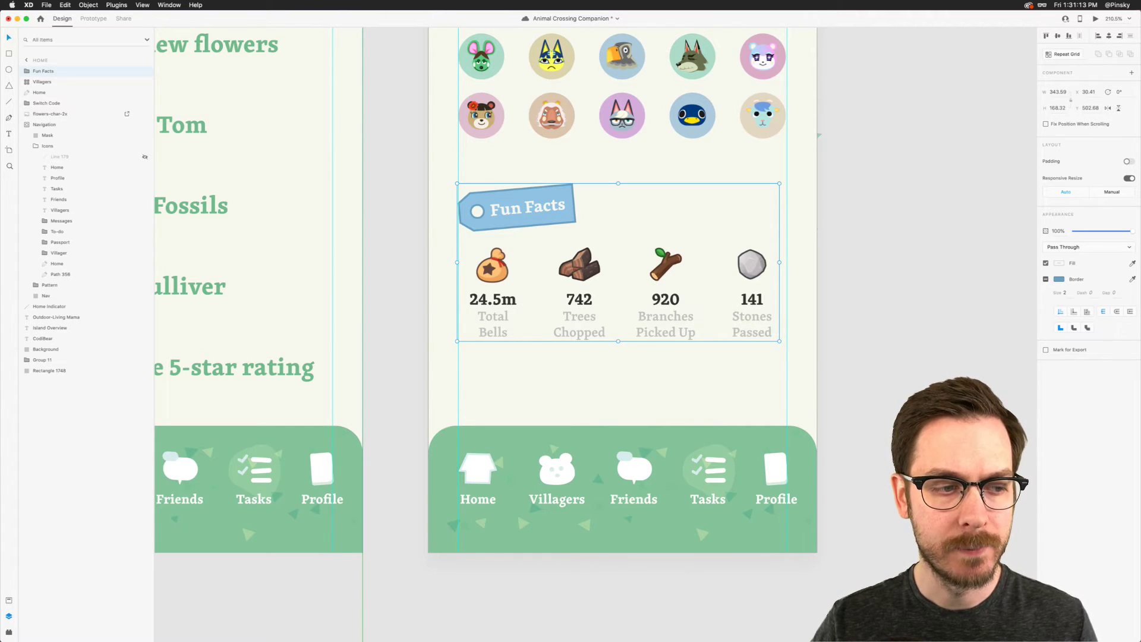
Step: Move the Fun Facts group about 36 px lower on the Home artboard and save the document
scroll(519, 201, down, 5)
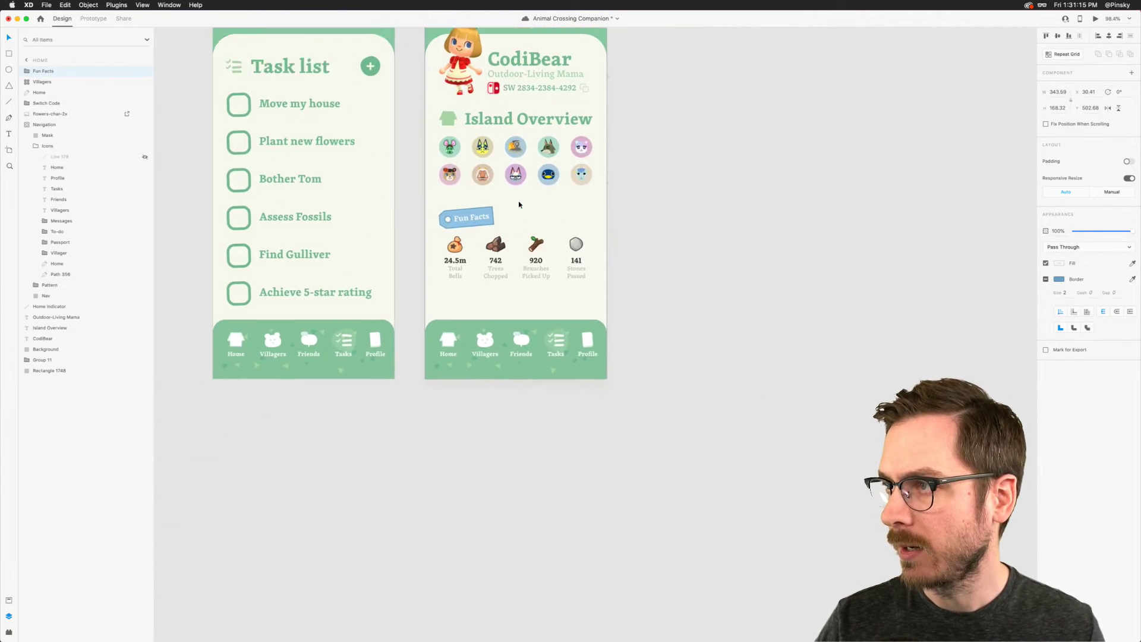
drag(410, 242, 426, 257)
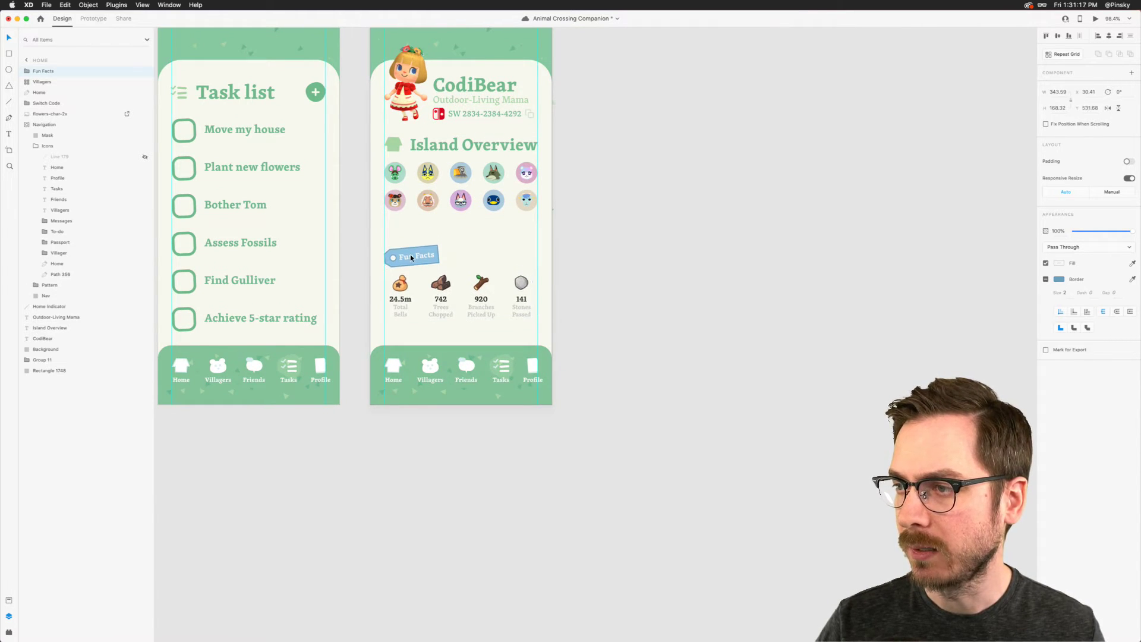
scroll(474, 148, up, 5)
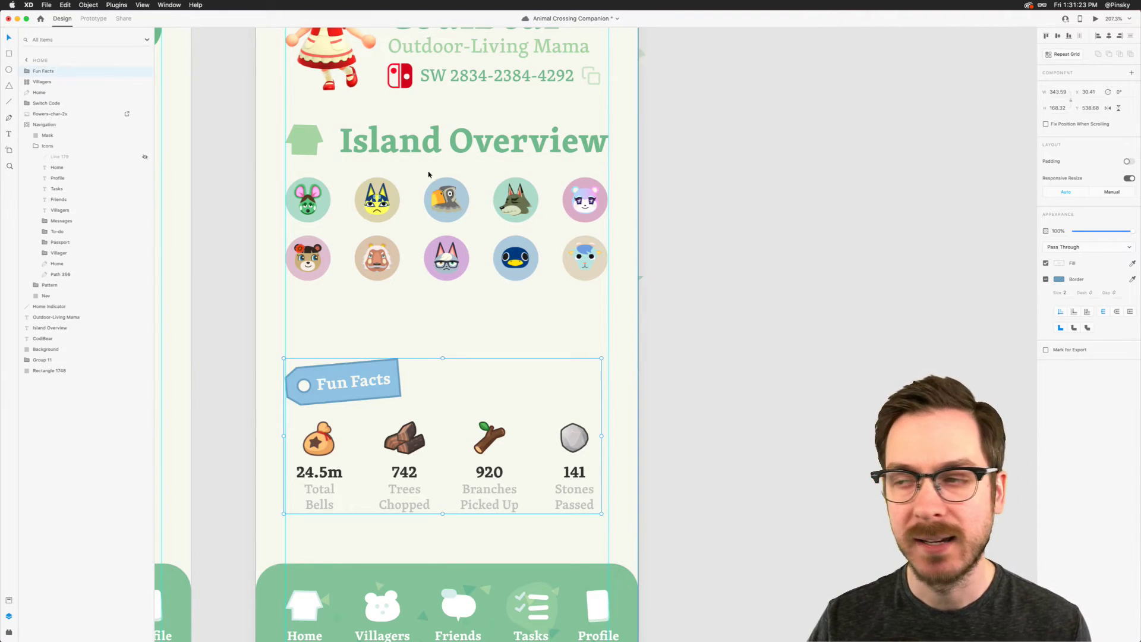
click(692, 291)
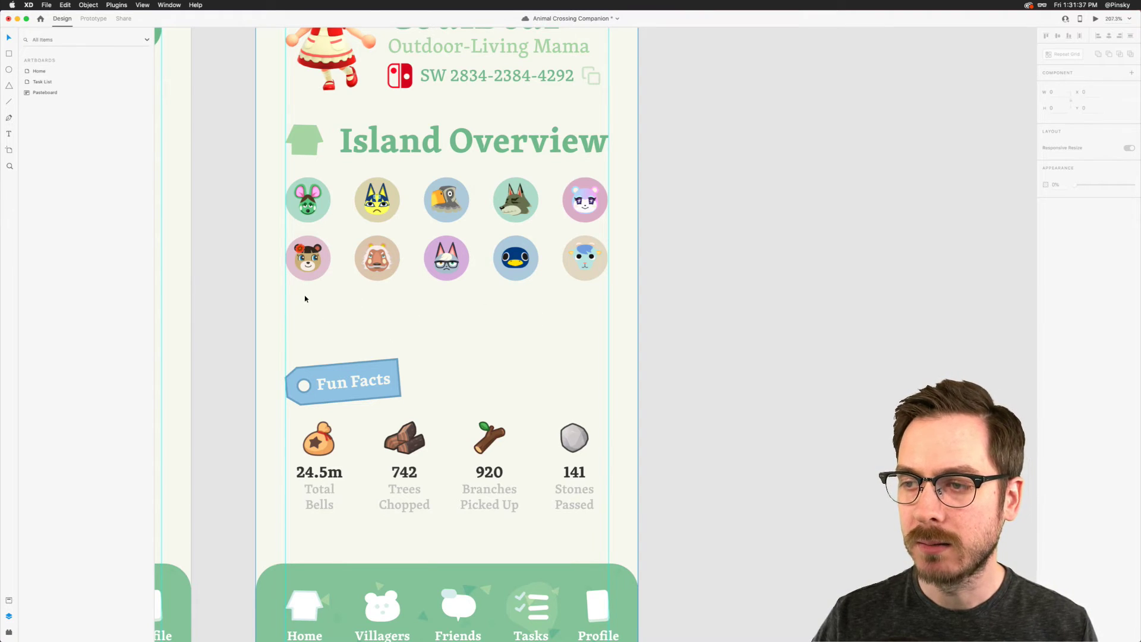
key(super+s)
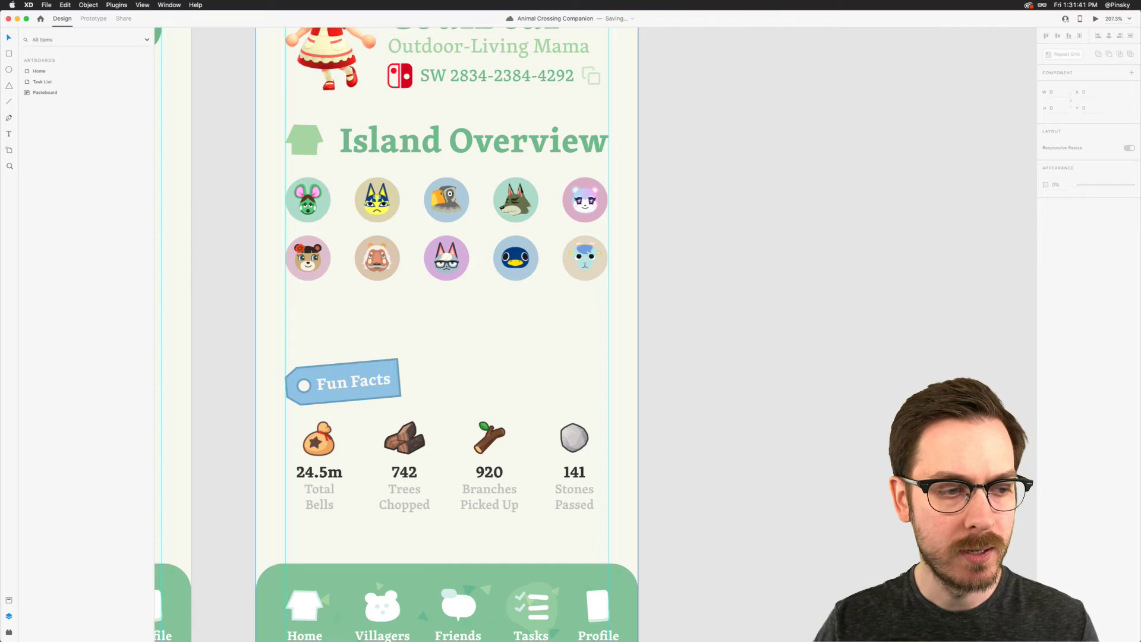
Step: Switch to Finder and bring 80px-Redd_Icon.png from the Villagers folder into the Home artboard, placing it below the villagers' second row
key(super+Tab)
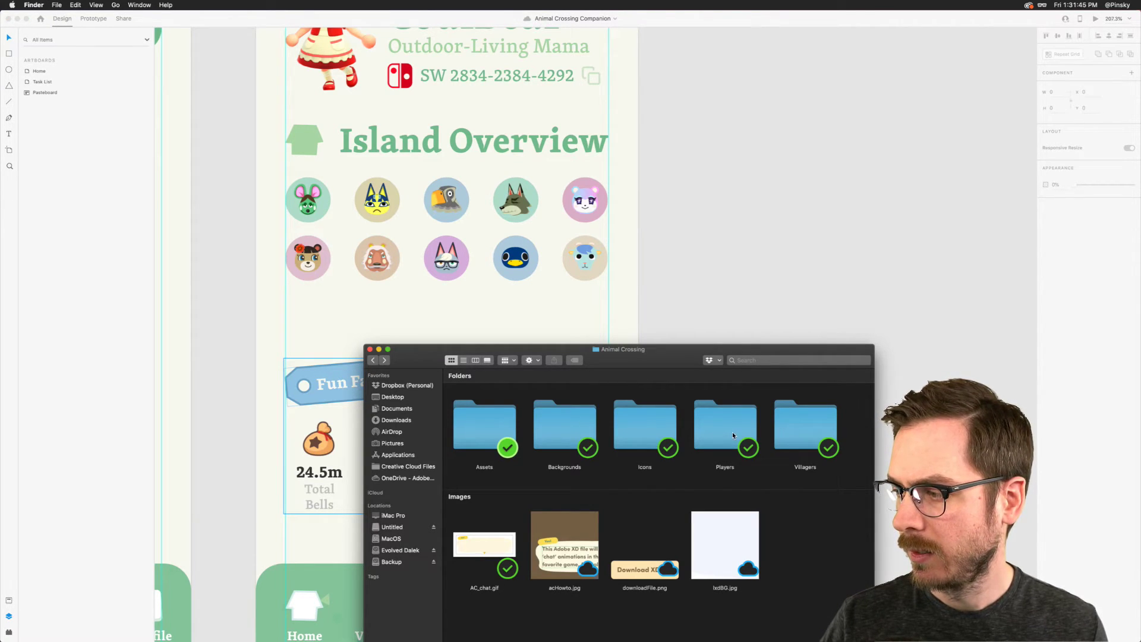
double_click(800, 438)
click(469, 405)
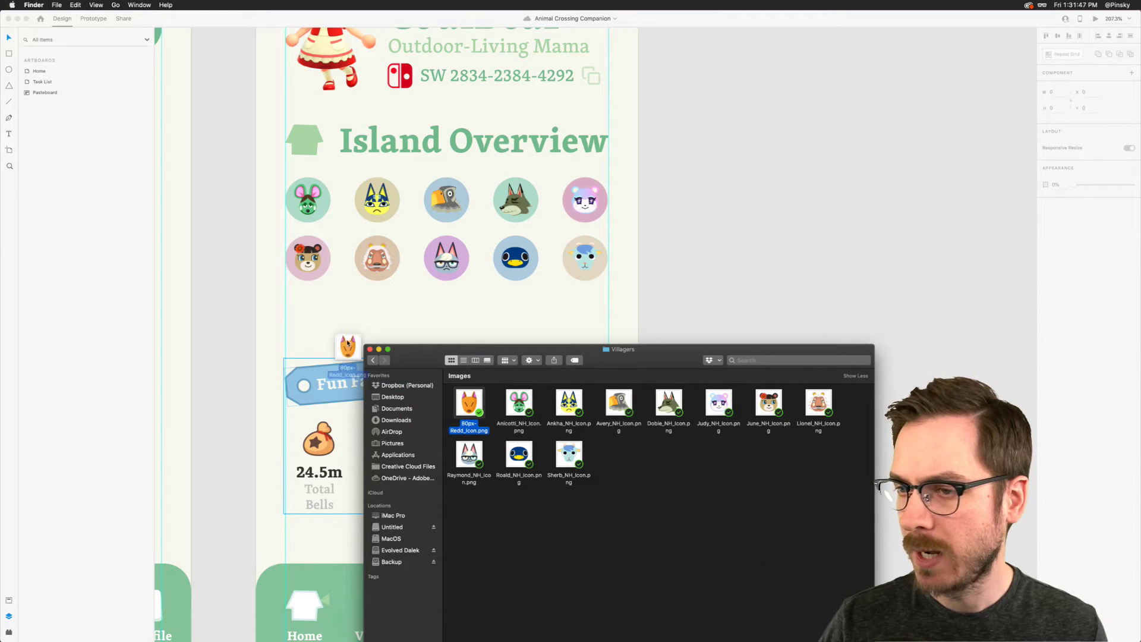
drag(237, 285, 237, 285)
drag(311, 356, 303, 317)
Step: Add the text "Currently" beside the Redd icon and align it left
key(t)
click(348, 324)
text(Currently)
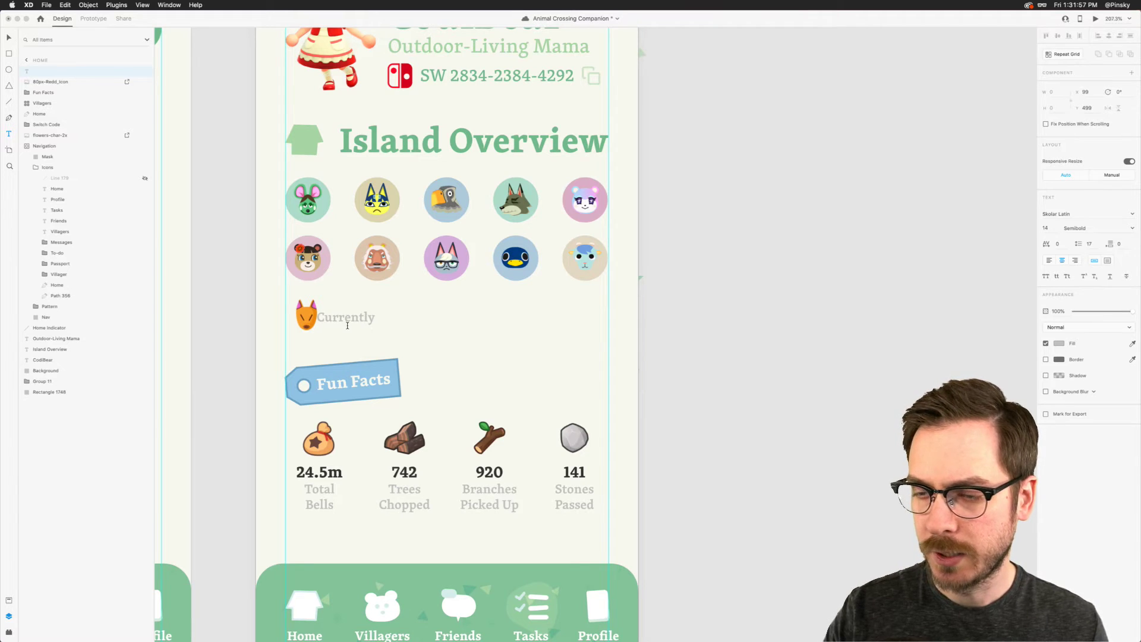
key(super+a)
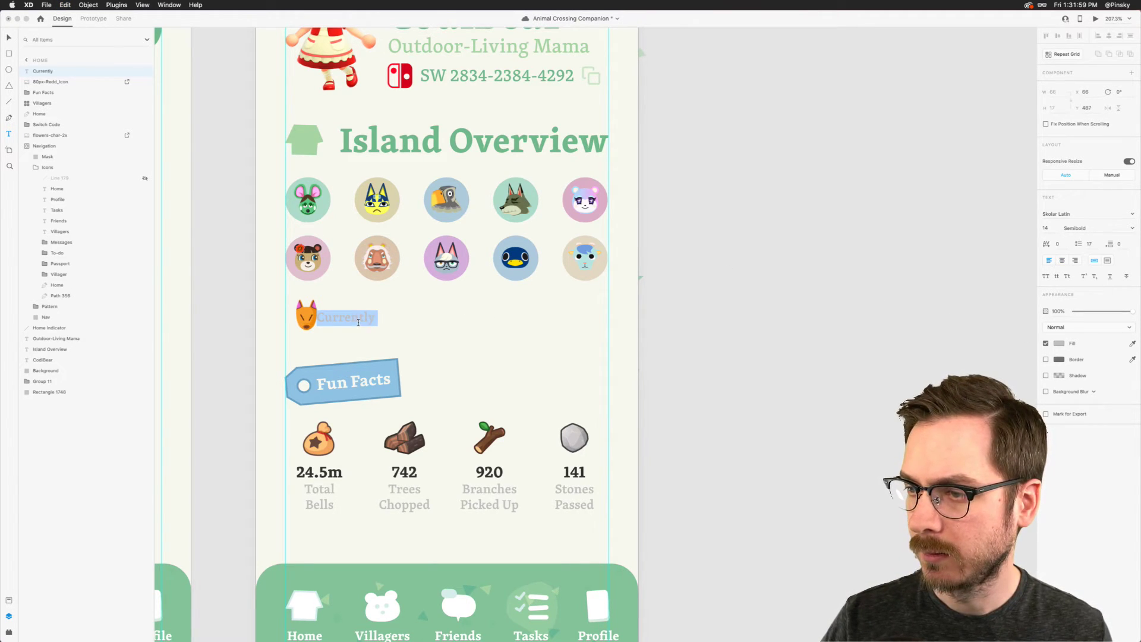
key(Escape)
Step: Extend the text to read "Currently Roaming Andromeda" and shift it slightly away from the Redd icon
key(Return)
text(Roaming)
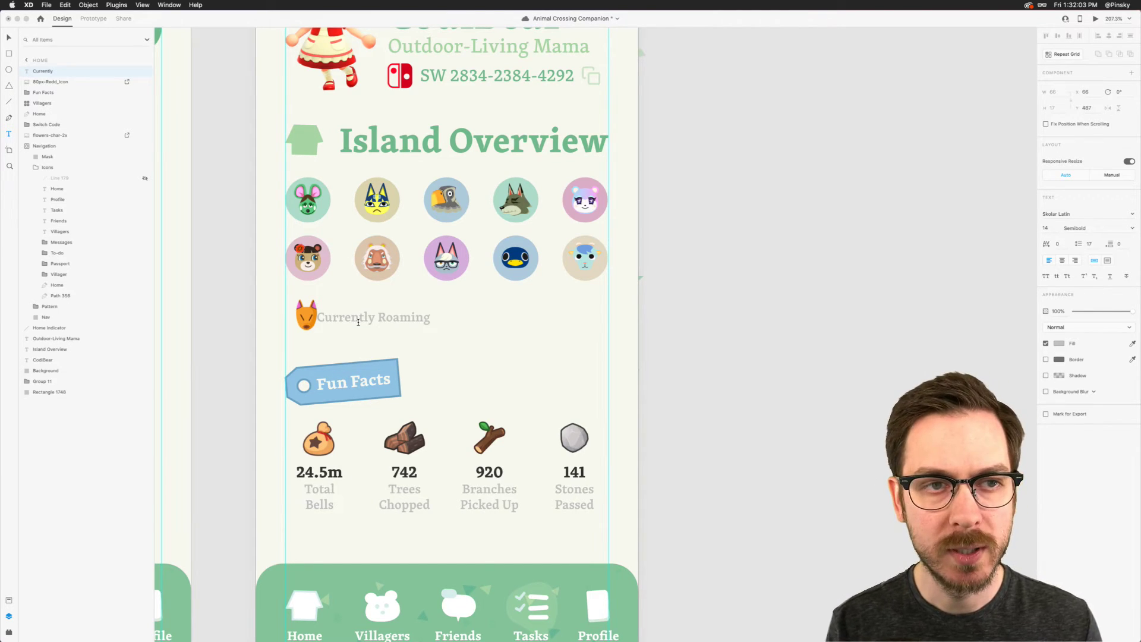
text( An)
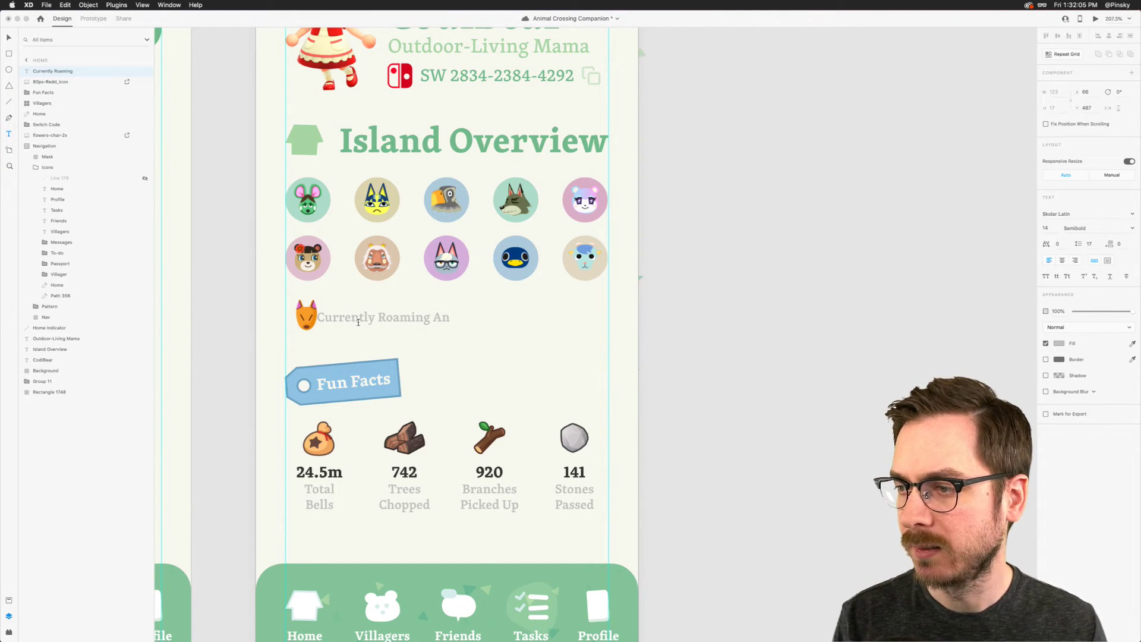
text(doro)
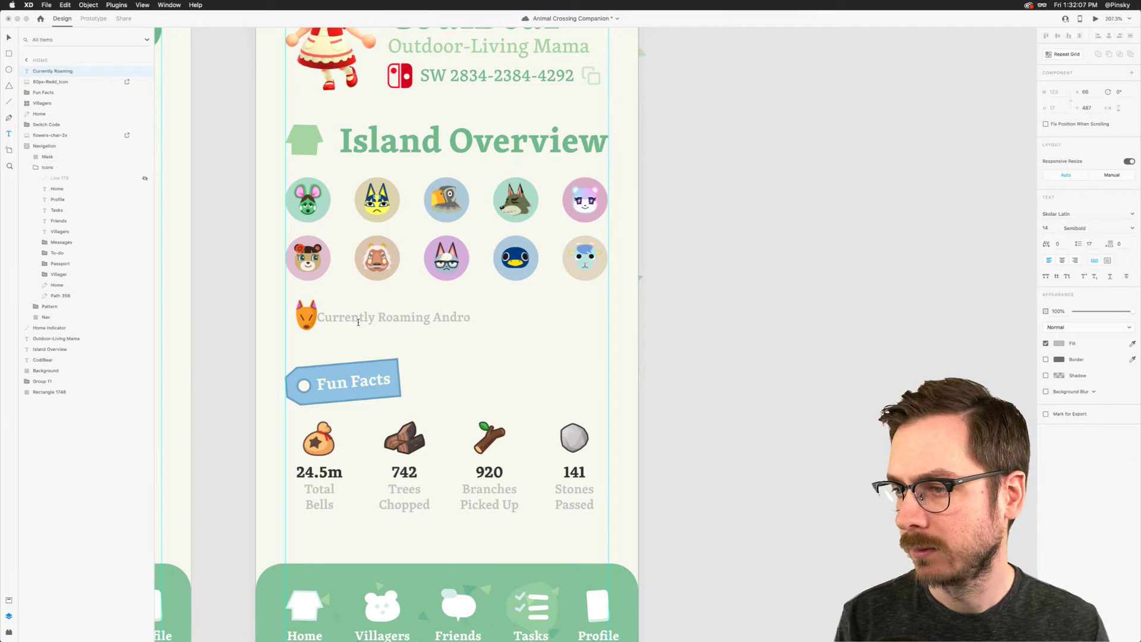
text(meda)
key(Escape)
mouse_move(360, 315)
mouse_down()
mouse_move(384, 316)
mouse_move(373, 313)
mouse_up()
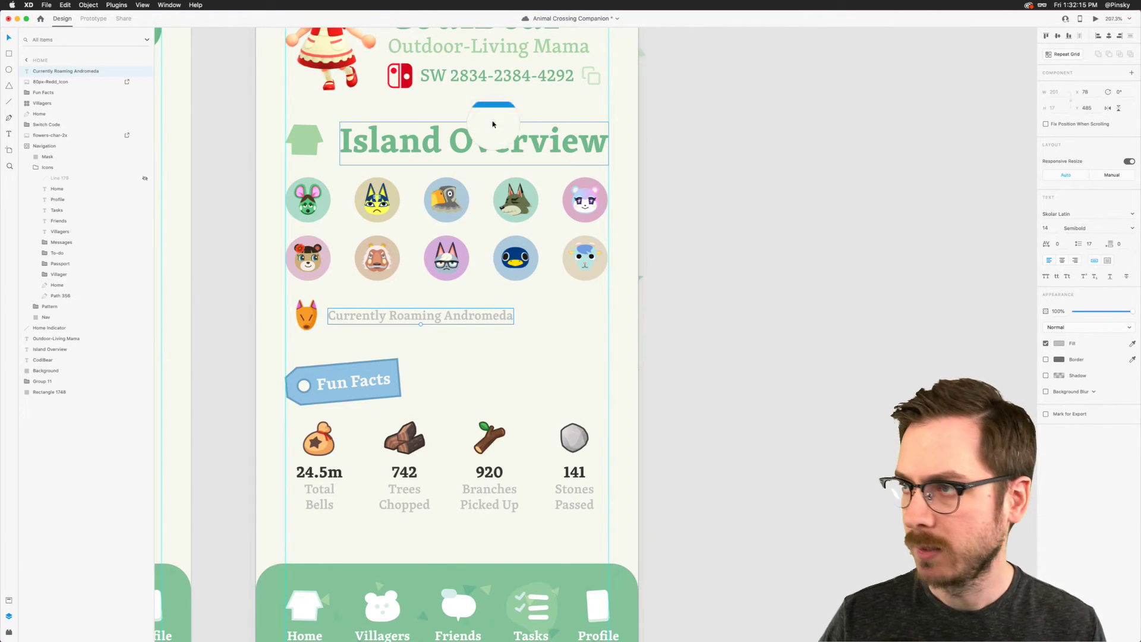
Step: Apply the Island Overview title's green to the roaming text and recolour the word "Andromeda" bright pink
click(512, 140)
double_click(472, 315)
double_click(473, 316)
click(1059, 344)
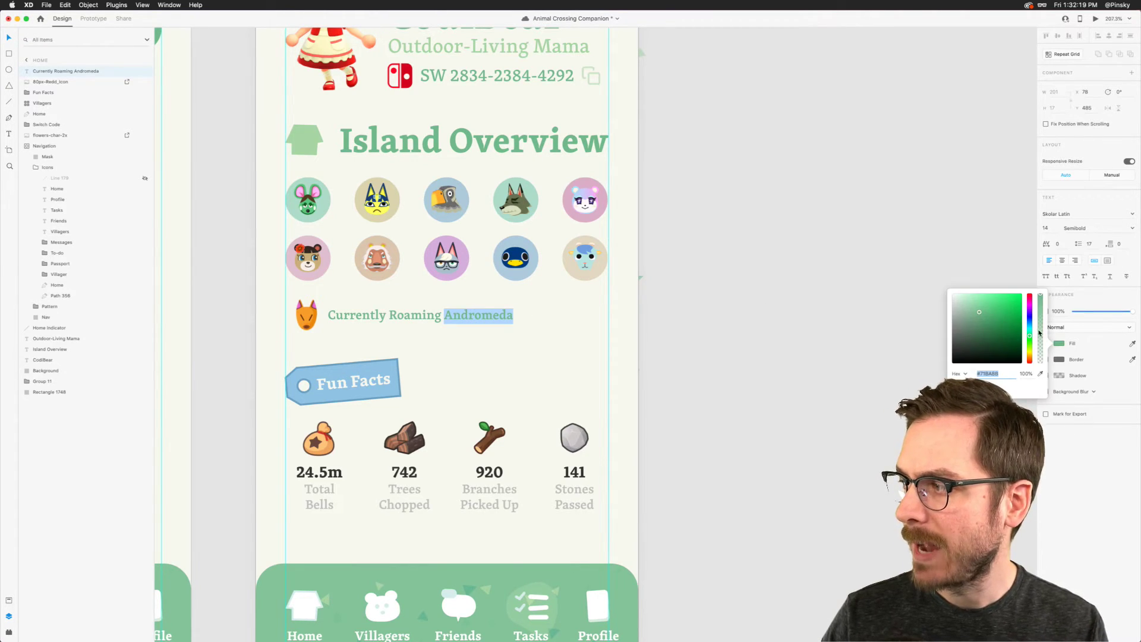
click(1030, 304)
drag(1030, 304, 1005, 297)
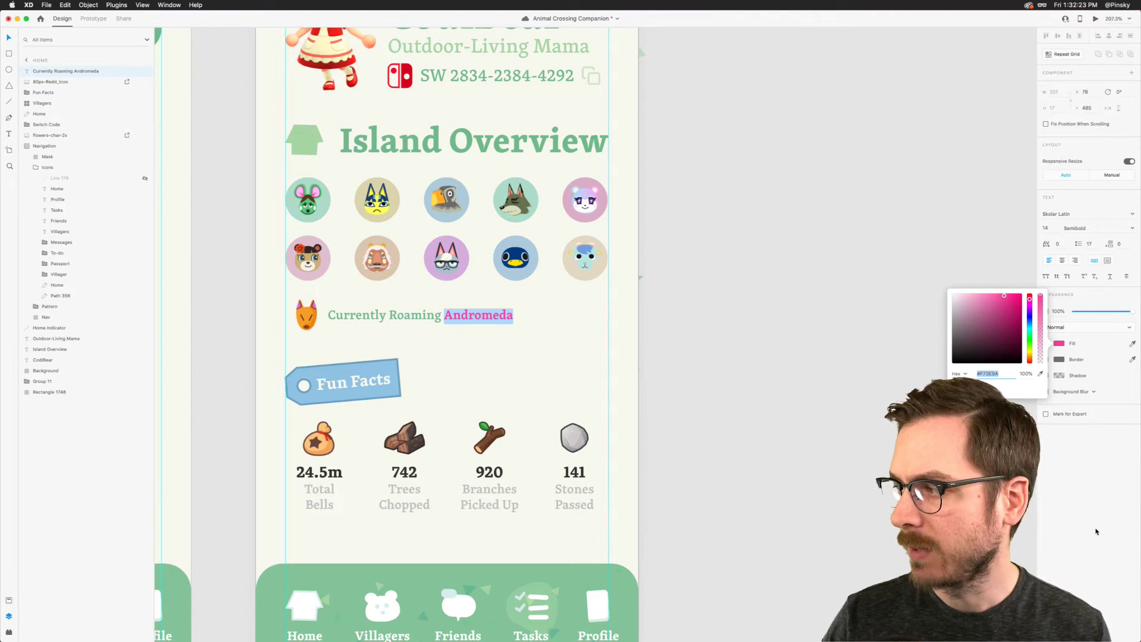
key(Escape)
key(Escape)
Step: Set the font weight of the "Currently Roaming Andromeda" text to Bold
click(1129, 232)
click(1132, 229)
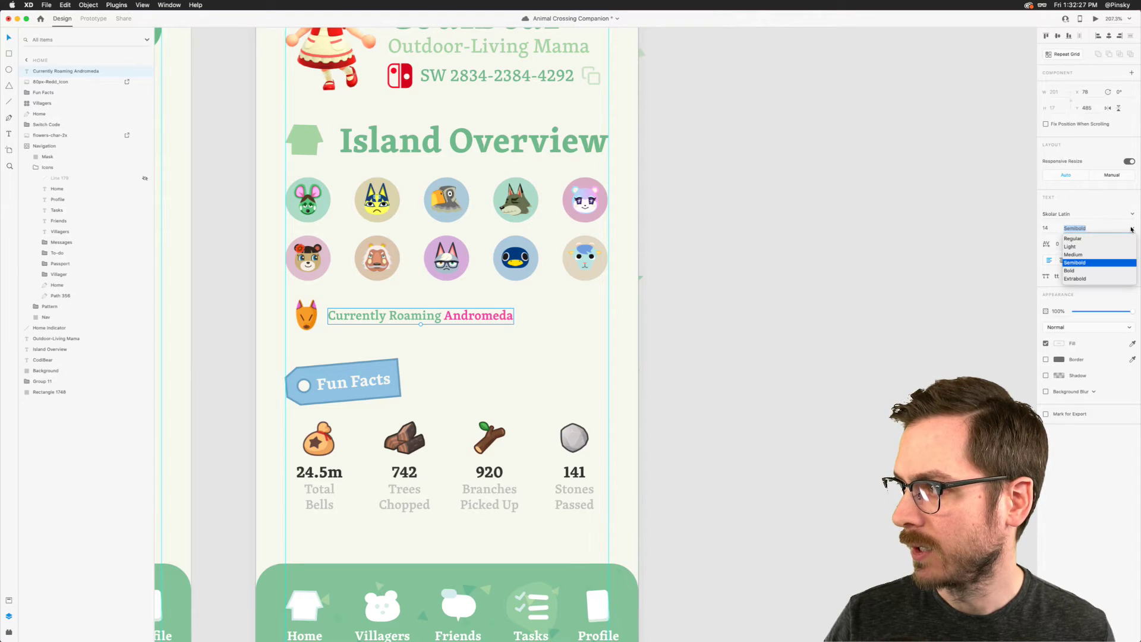
click(1070, 270)
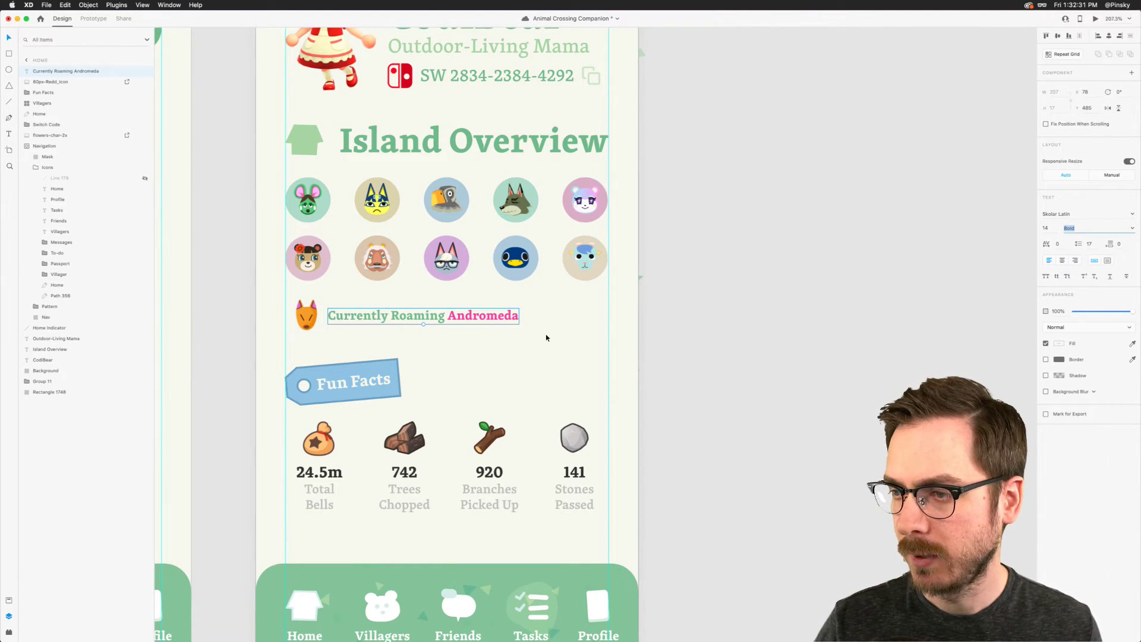
Step: Preview the Home screen beside the artboard to check its overall look, and close the preview
click(1096, 19)
drag(510, 68, 338, 73)
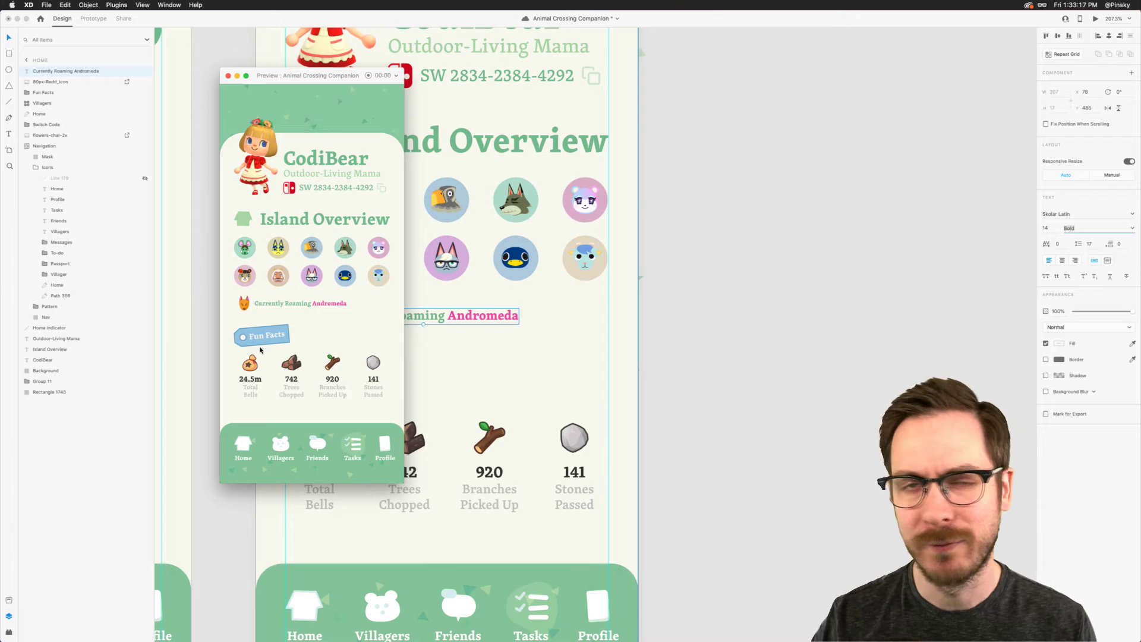
key(super+w)
Step: Preview the Task List screen and test its checkboxes by ticking "Move my house" and "Bother Tom"
scroll(416, 237, down, 5)
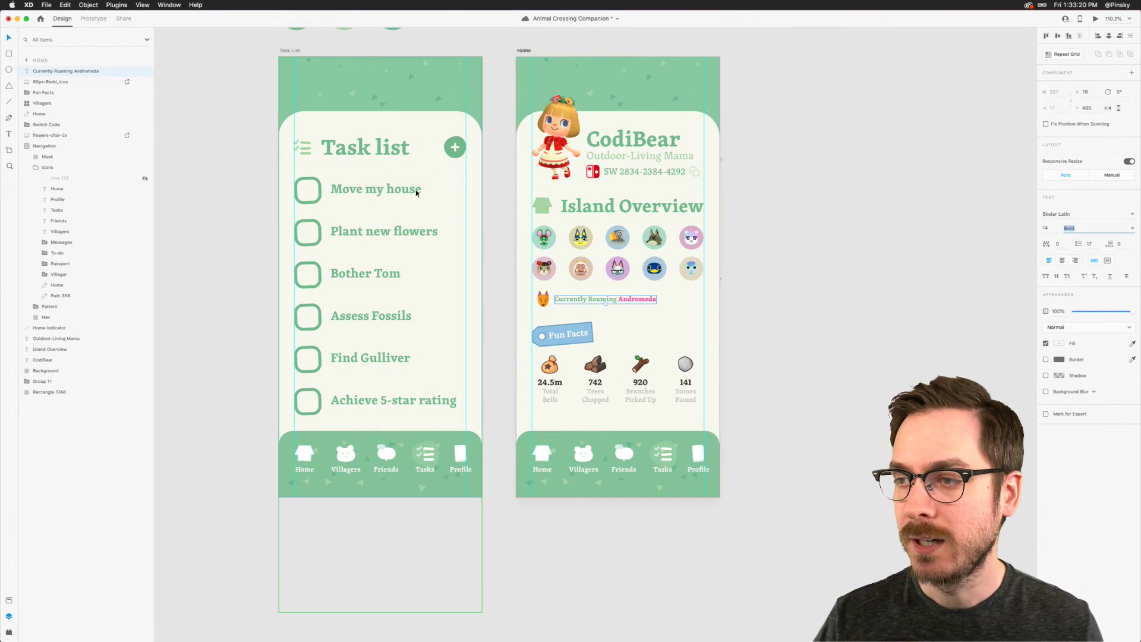
click(416, 191)
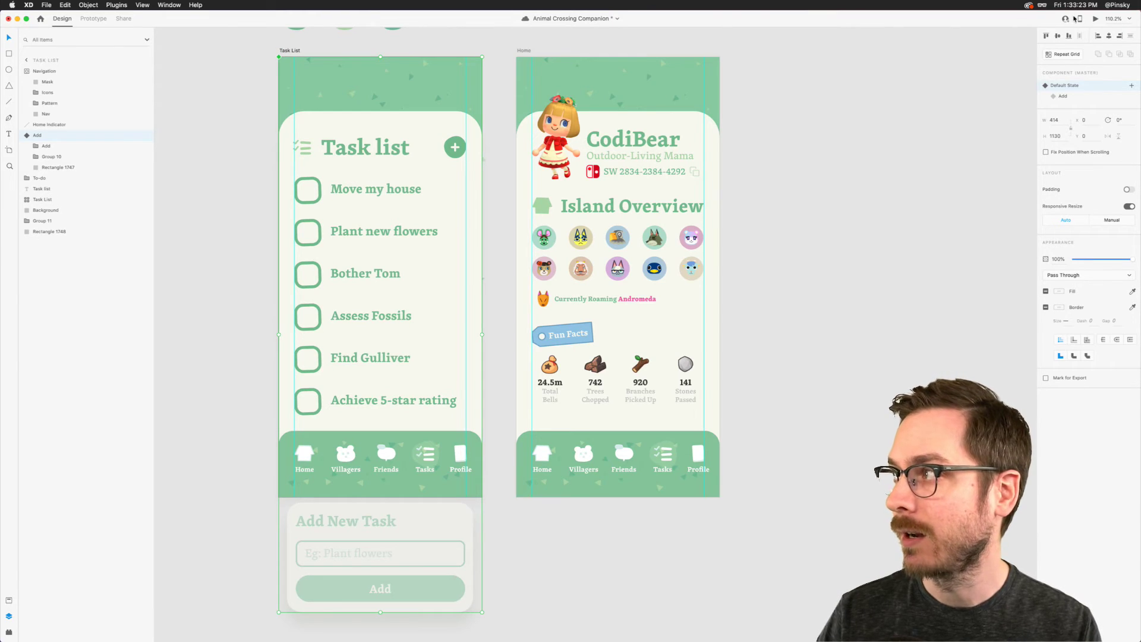
click(1097, 21)
scroll(475, 238, left, 5)
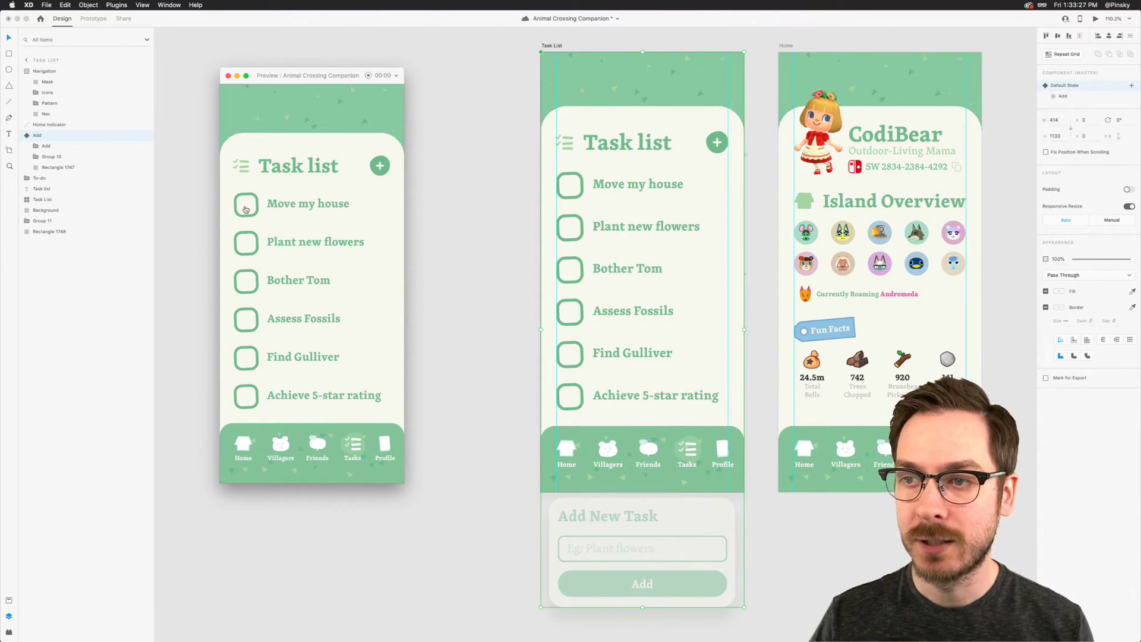
click(250, 213)
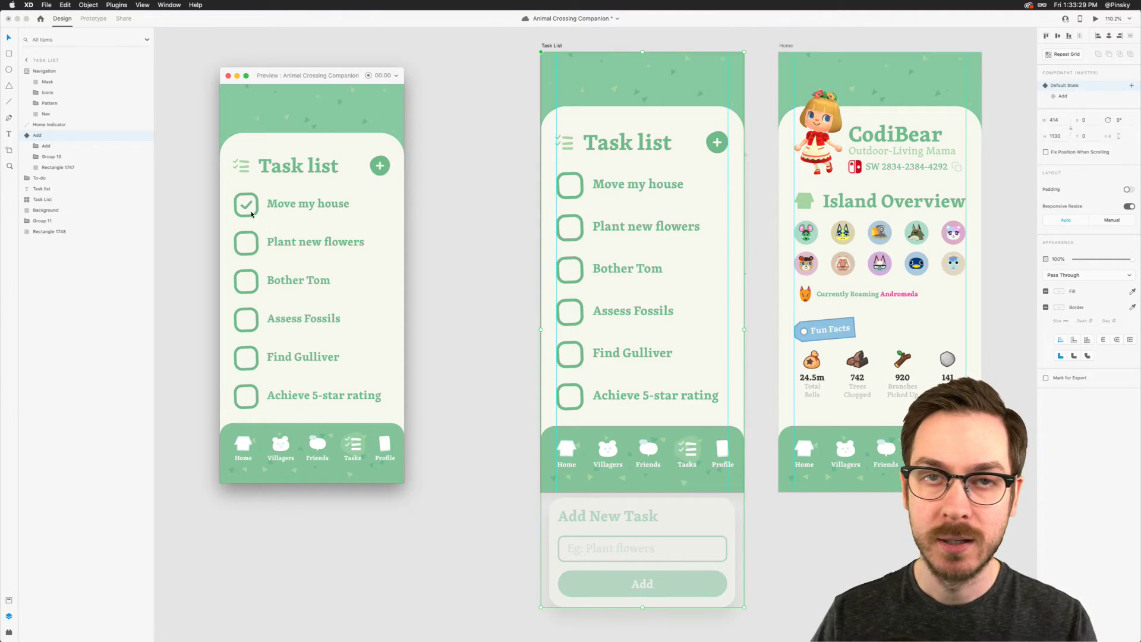
click(248, 288)
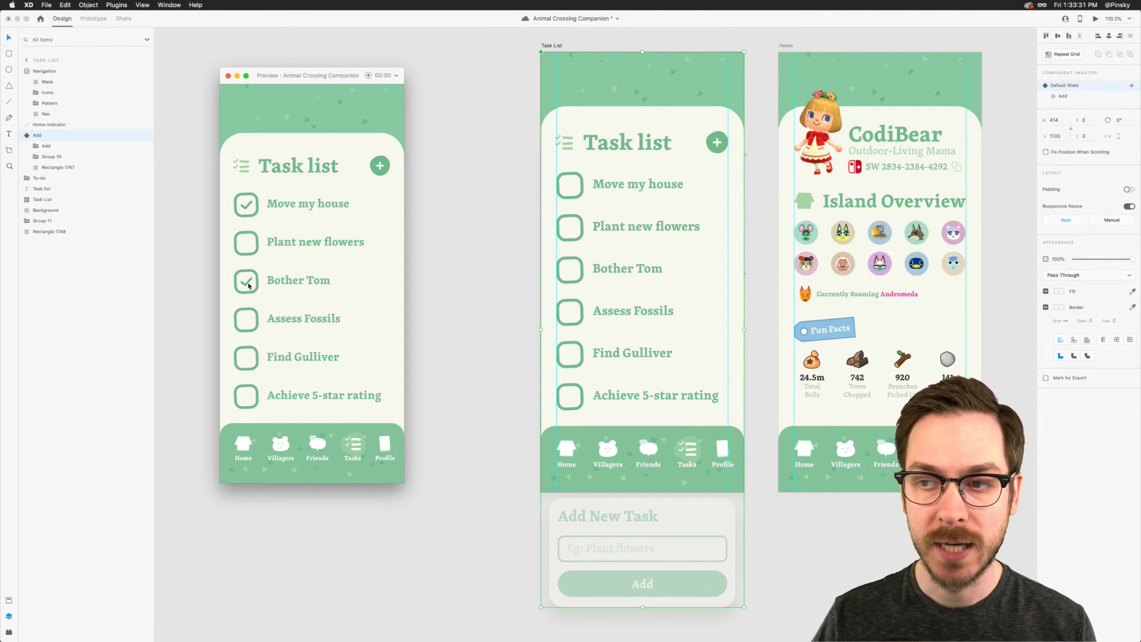
Step: Test opening and closing the Add New Task overlay twice in the preview, and close the preview window
click(385, 170)
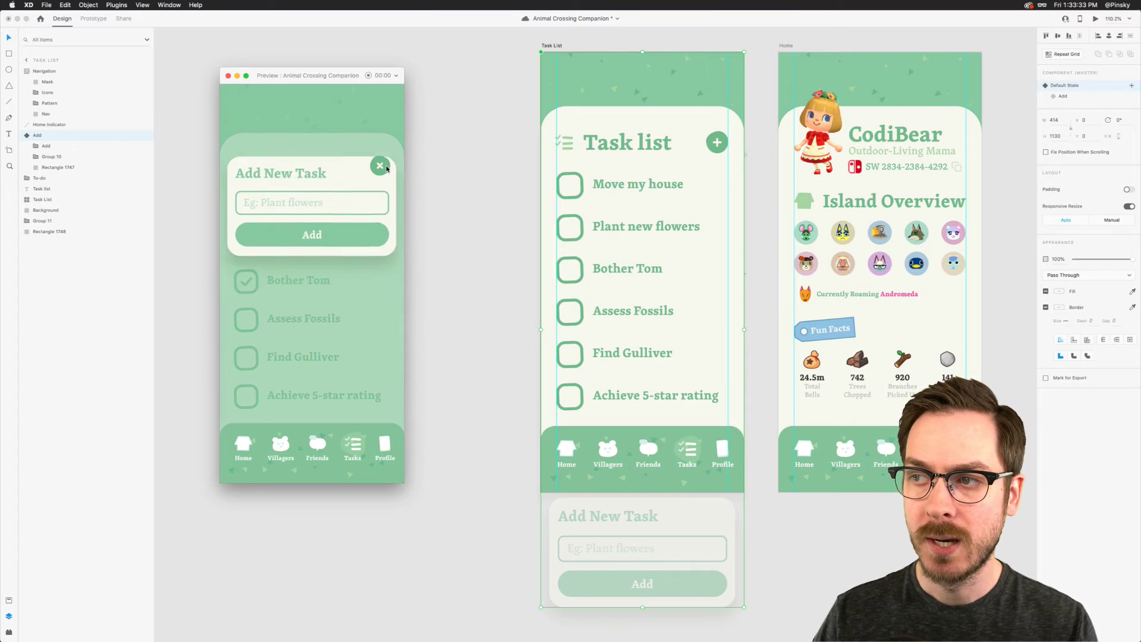
click(380, 167)
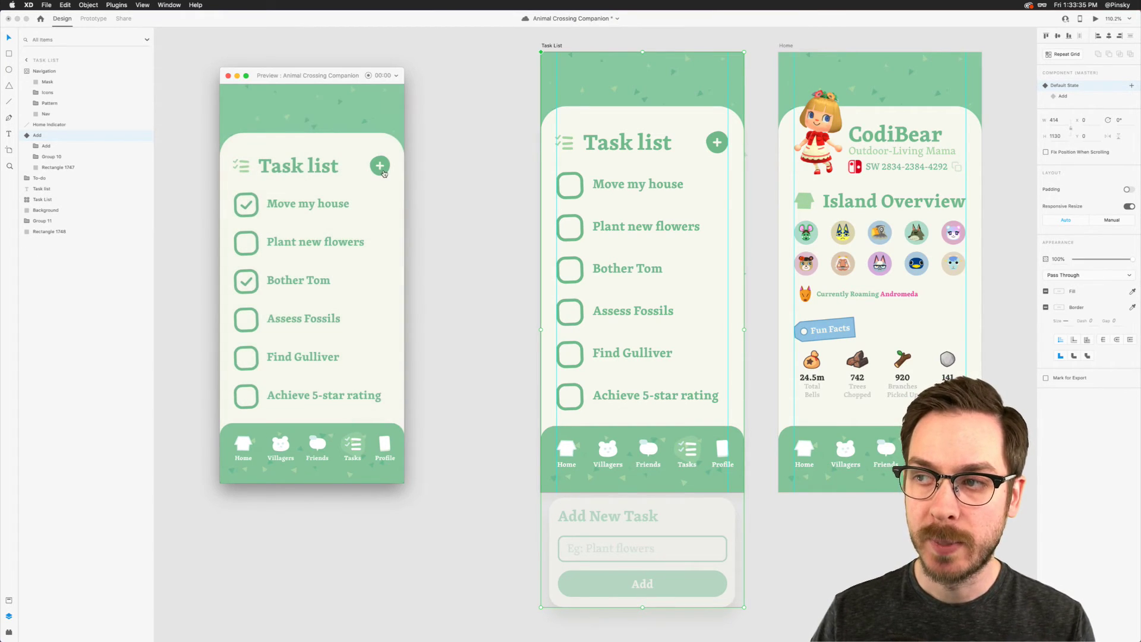
click(382, 170)
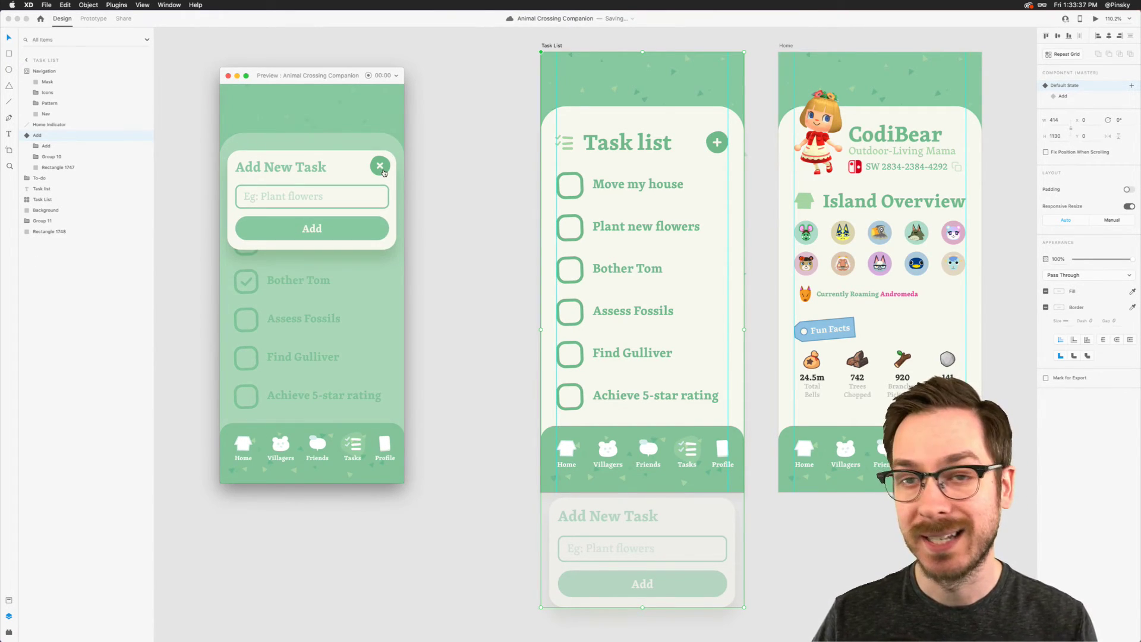
click(384, 171)
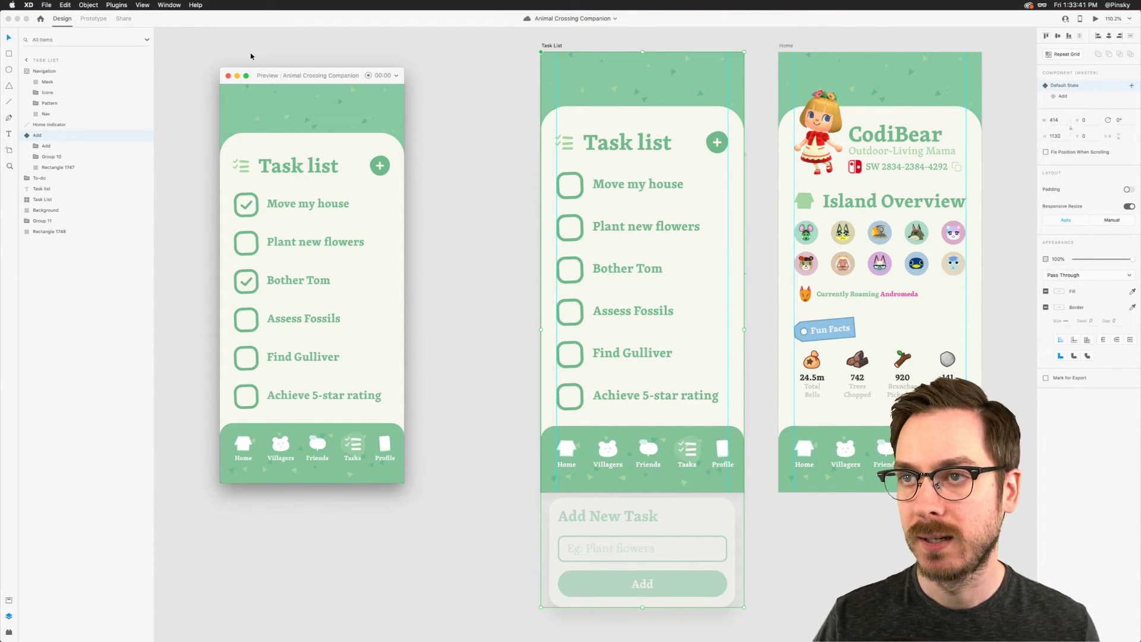
click(227, 76)
Step: Move the highlight shape in the Home artboard's navigation bar from the Tasks icon to the Home icon
click(476, 178)
scroll(594, 179, right, 10)
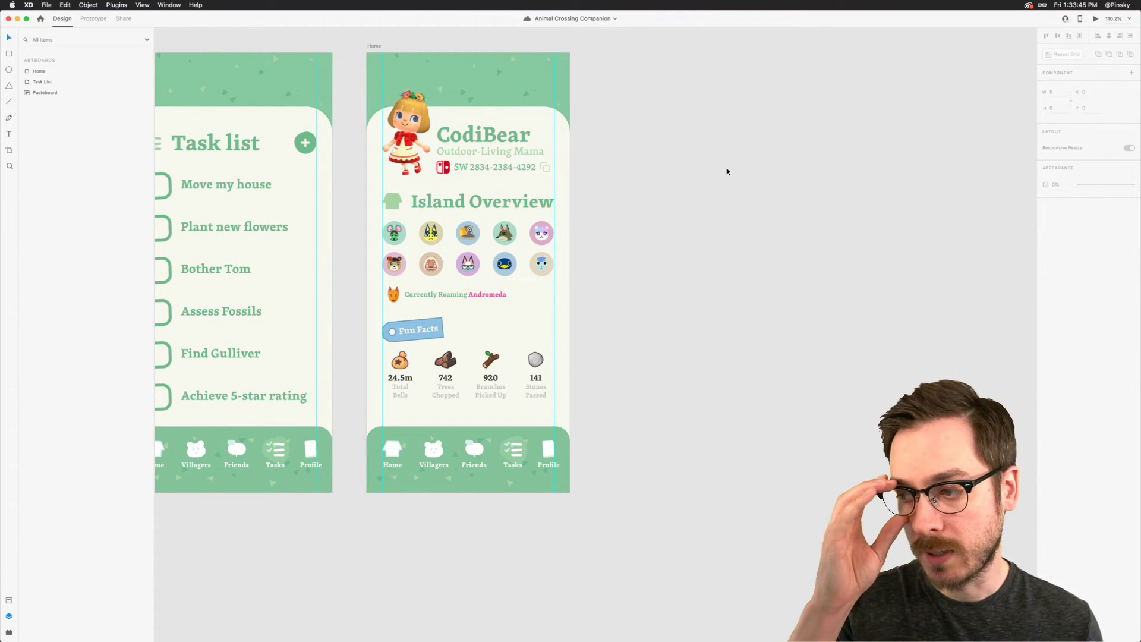
scroll(418, 492, up, 8)
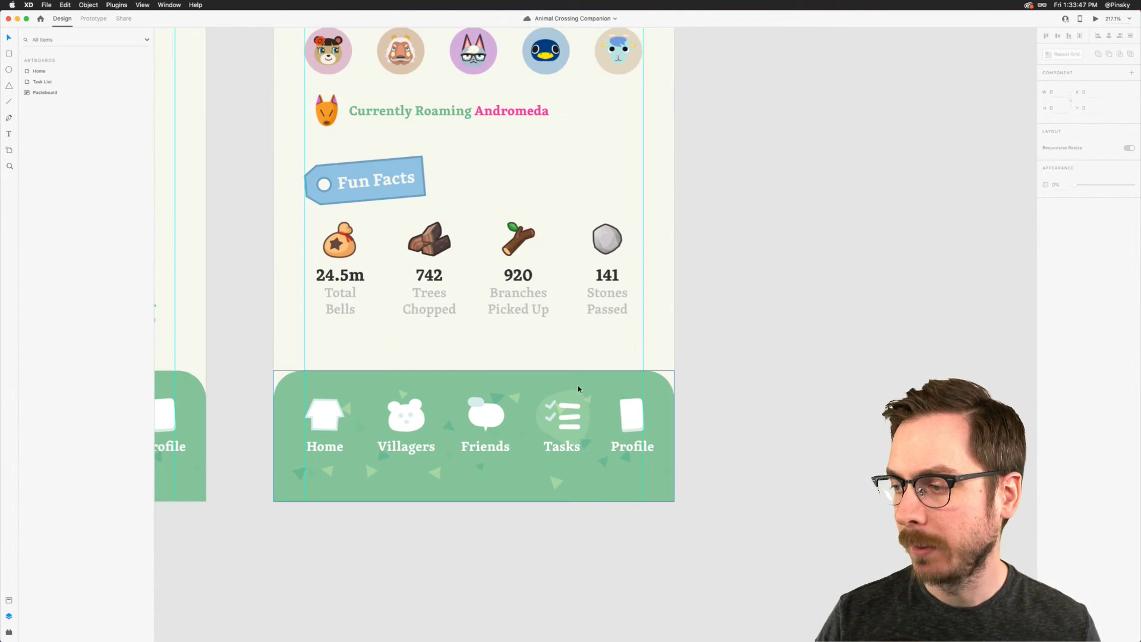
super+click(578, 391)
drag(573, 395, 336, 395)
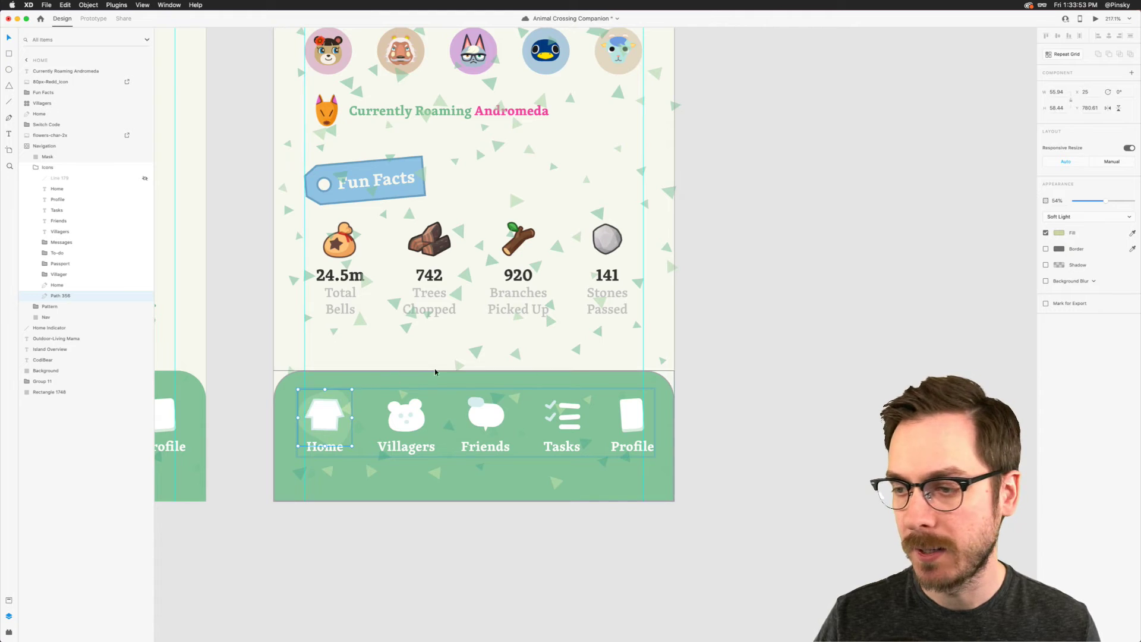
Step: Duplicate the Home artboard
scroll(395, 382, down, 10)
scroll(586, 286, up, 3)
click(586, 285)
click(289, 116)
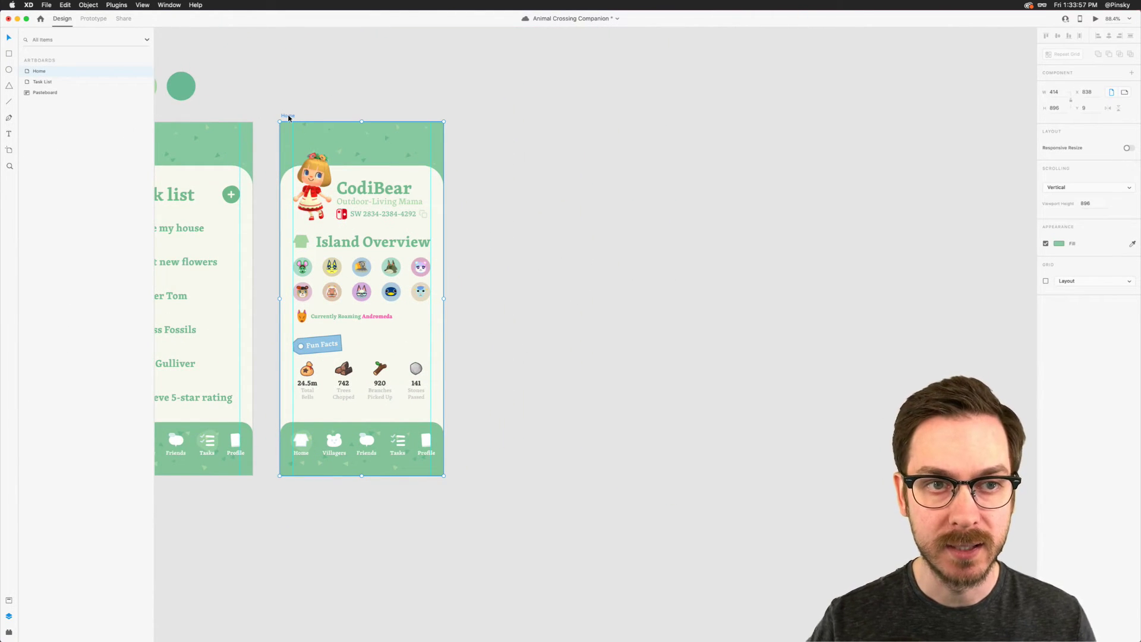
key(super+d)
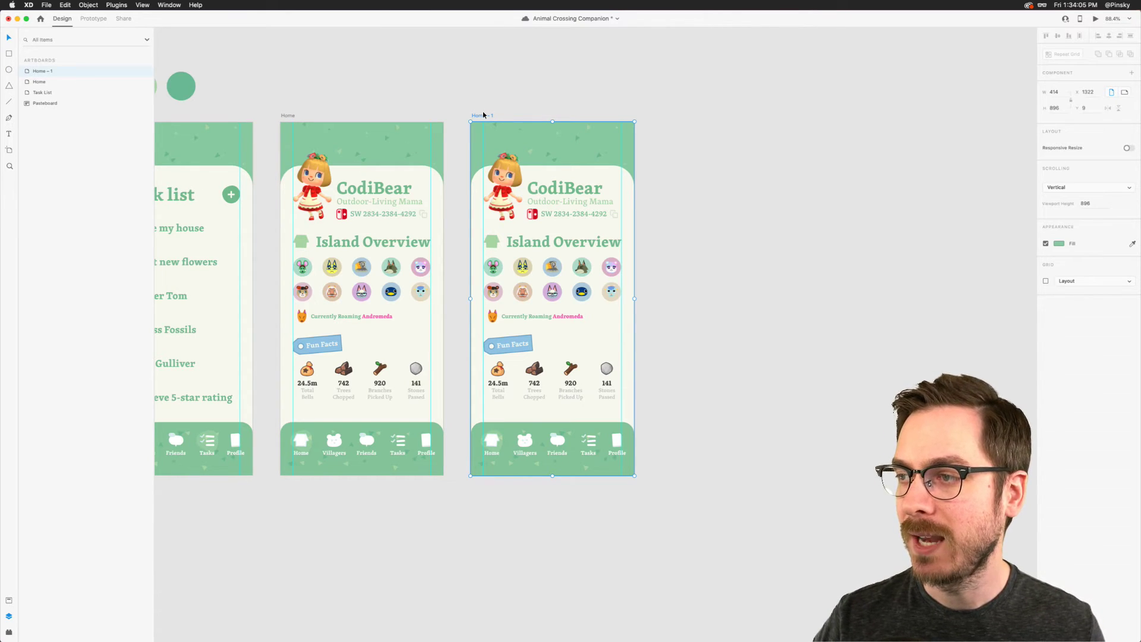
Step: Delete the character image, name, tagline and switch code from the header of the duplicated Home artboard
scroll(628, 202, up, 4)
click(440, 188)
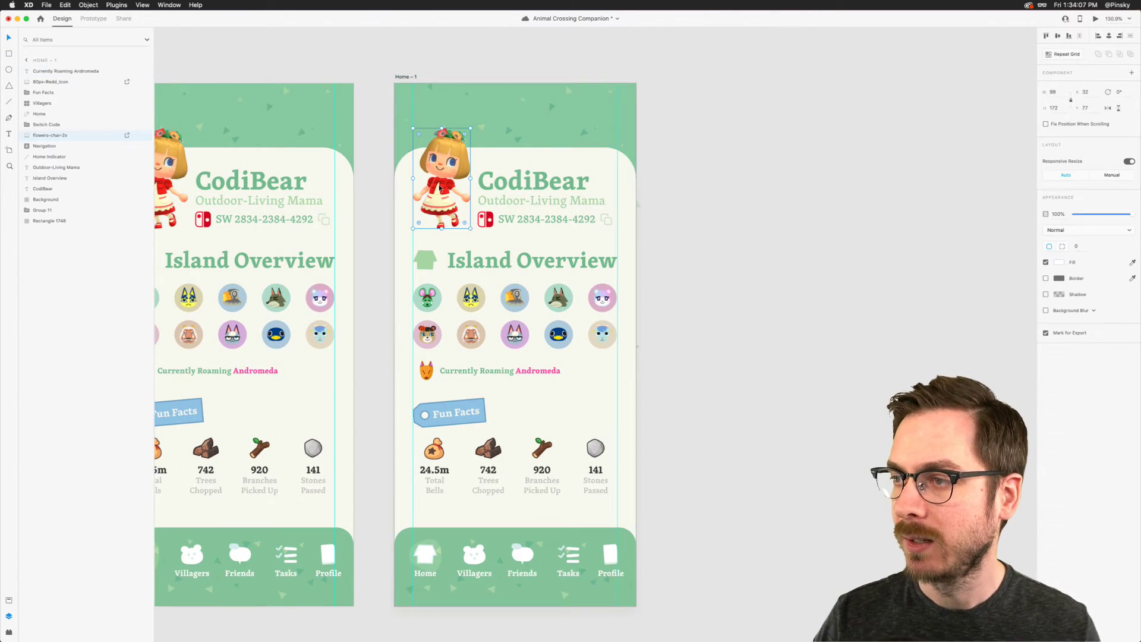
key(Delete)
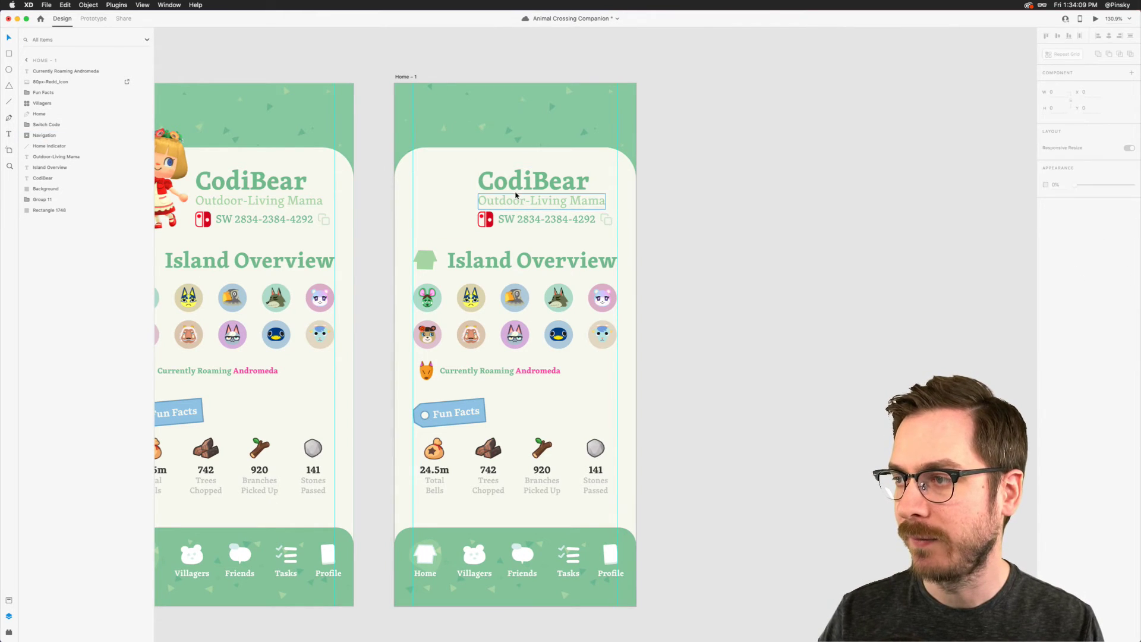
click(502, 259)
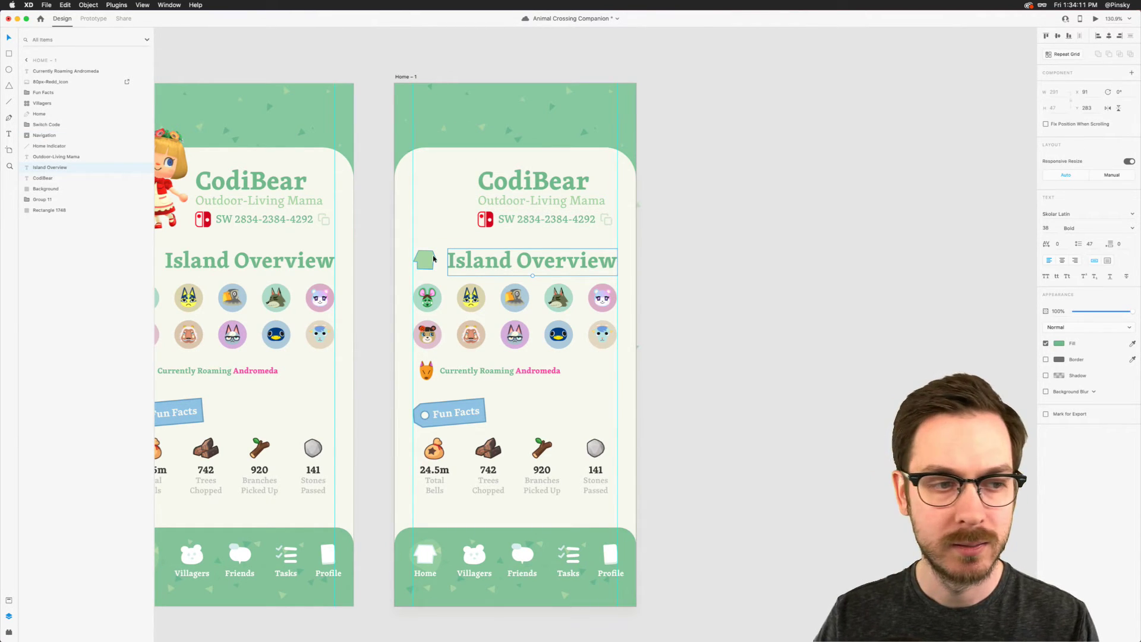
click(539, 188)
shift+click(542, 201)
shift+click(546, 218)
key(Delete)
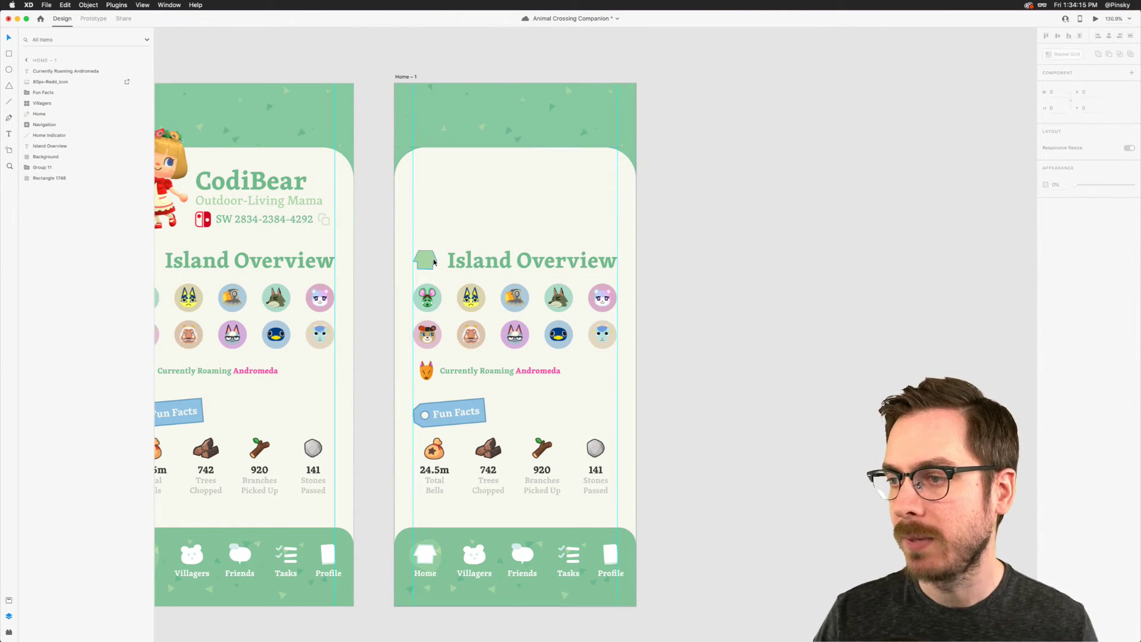
Step: Change the duplicate's "Island Overview" title to "Friends" and move it with its house icon up to the top of the cream panel
double_click(467, 265)
text(Friends)
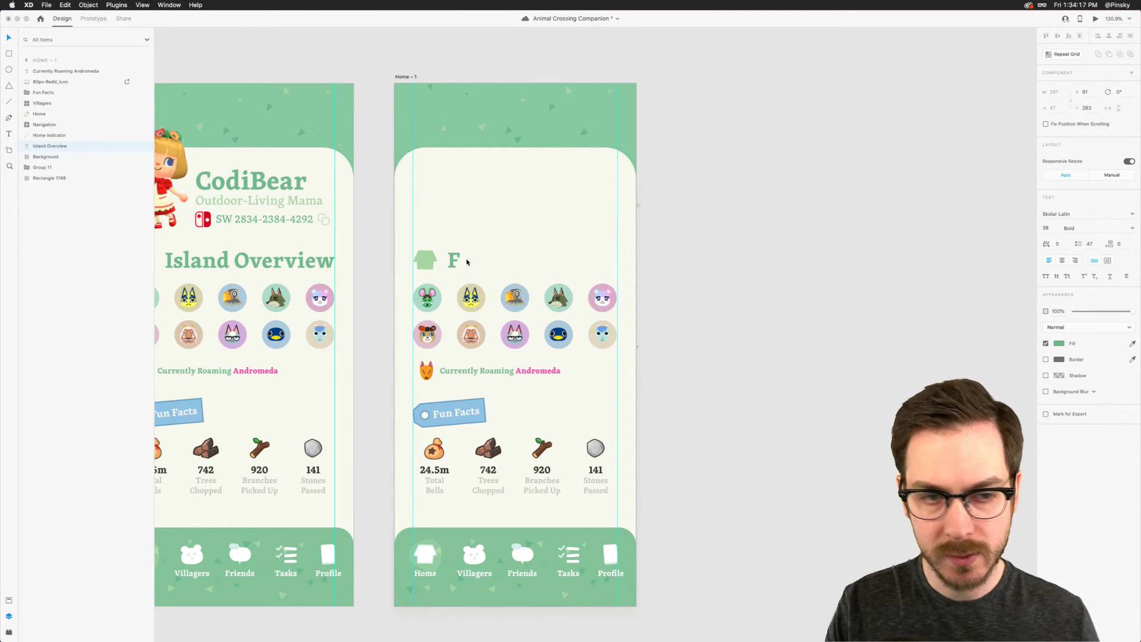
key(Escape)
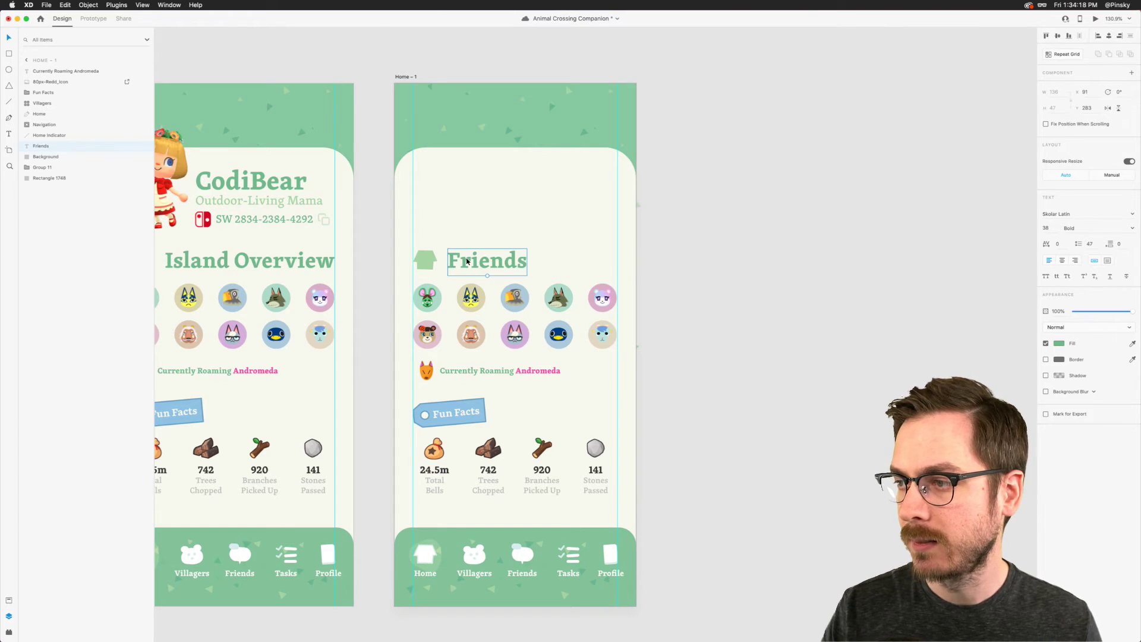
shift+click(425, 260)
drag(478, 254, 476, 184)
Step: Delete the villagers grid, roaming text, Redd icon and Fun Facts group from the duplicated artboard
click(472, 296)
key(Delete)
click(500, 370)
key(Delete)
click(426, 370)
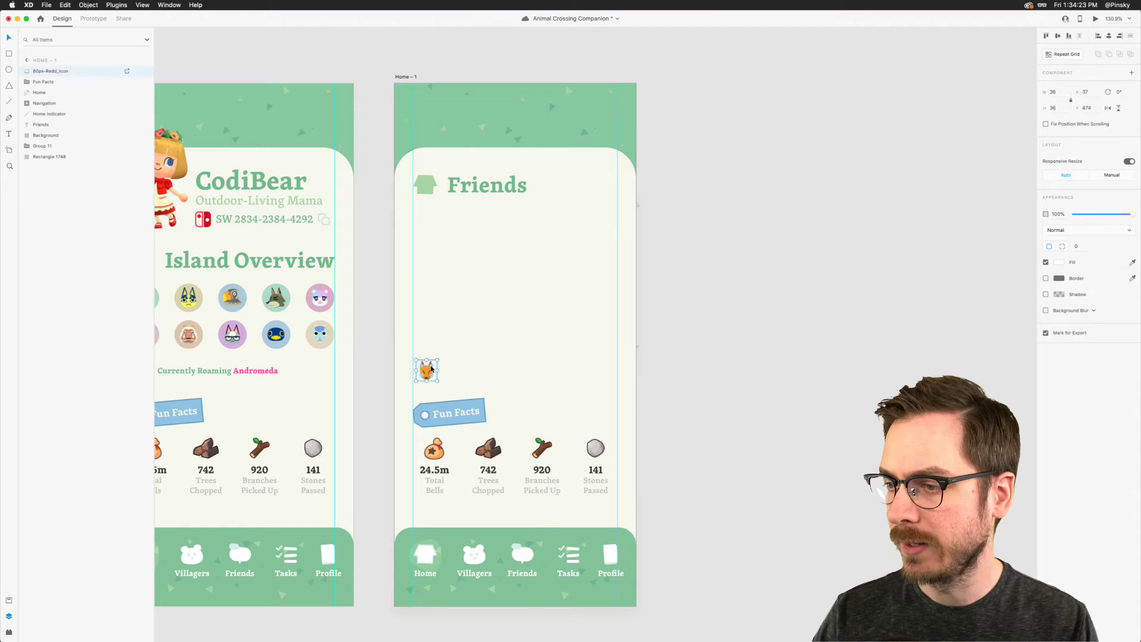
key(Delete)
click(438, 416)
key(Delete)
Step: Copy the Messages speech-bubble icon group above the Friends label in the duplicate's navigation bar
scroll(536, 571, up, 5)
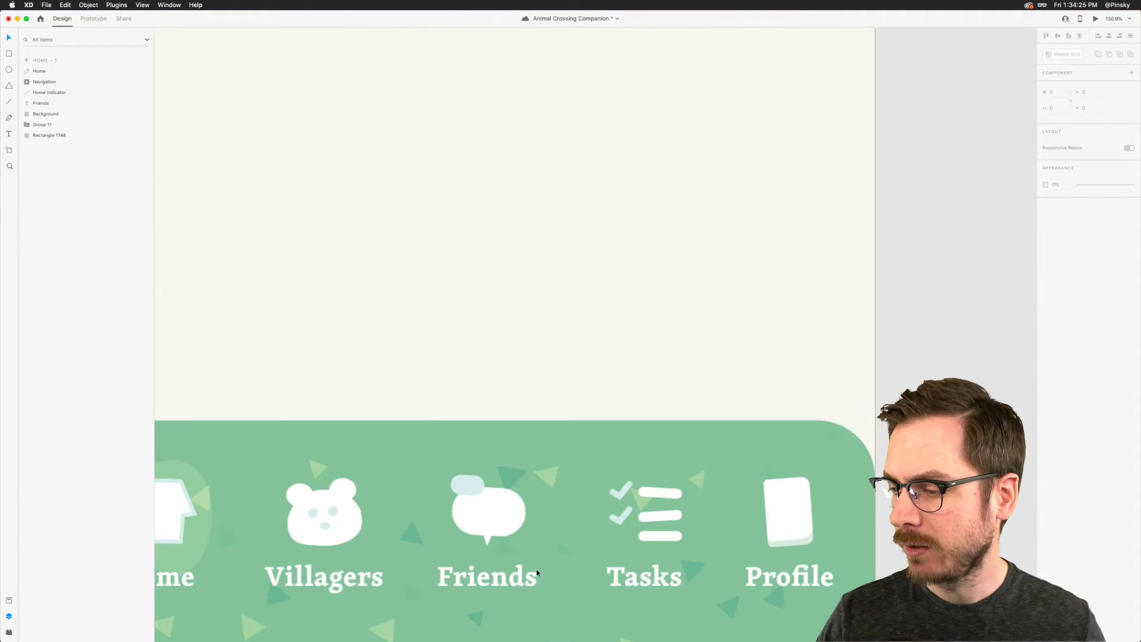
double_click(501, 521)
double_click(499, 518)
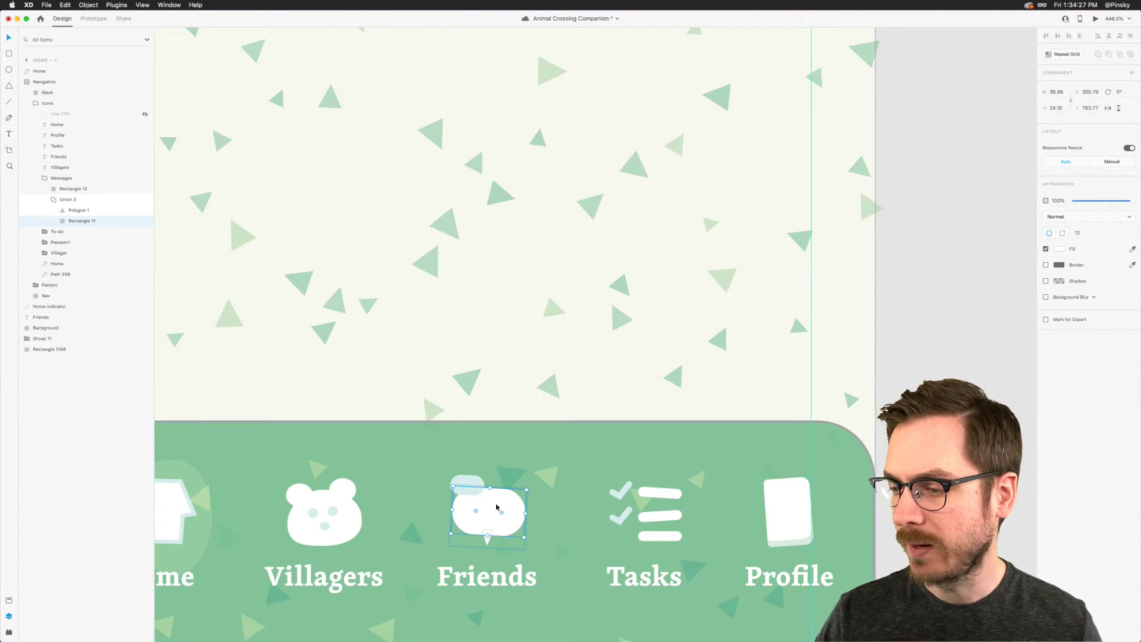
key(Escape)
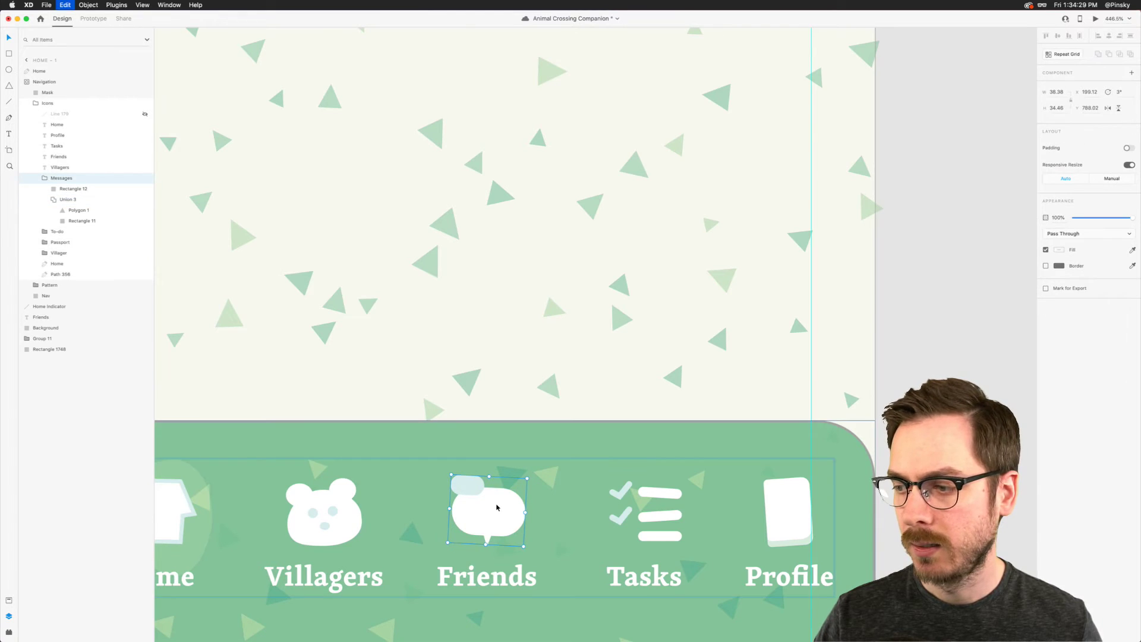
mouse_move(367, 640)
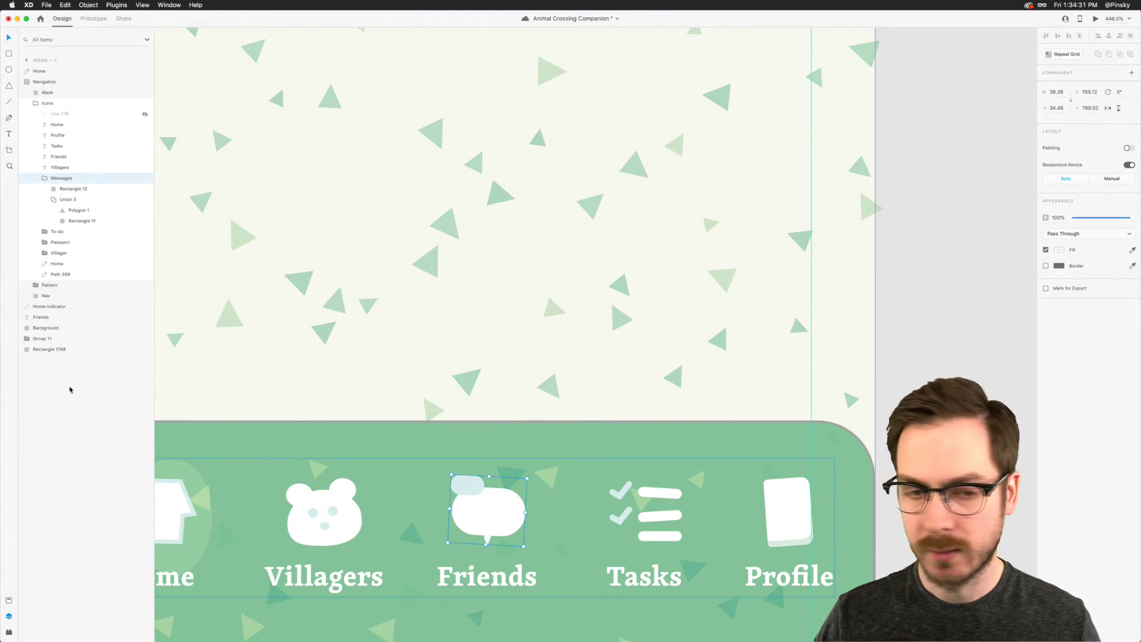
Step: Paste the speech-bubble icon onto the duplicated artboard and place it over the house icon beside the Friends title
scroll(379, 329, up, 1)
scroll(379, 329, down, 10)
click(385, 275)
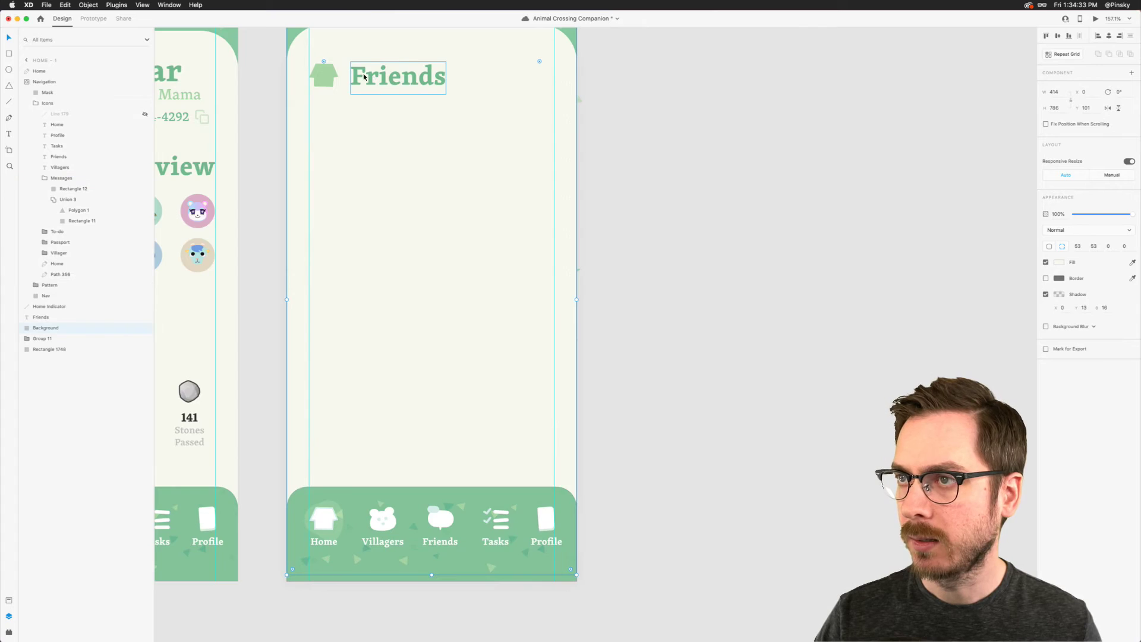
scroll(344, 112, up, 3)
scroll(343, 112, up, 5)
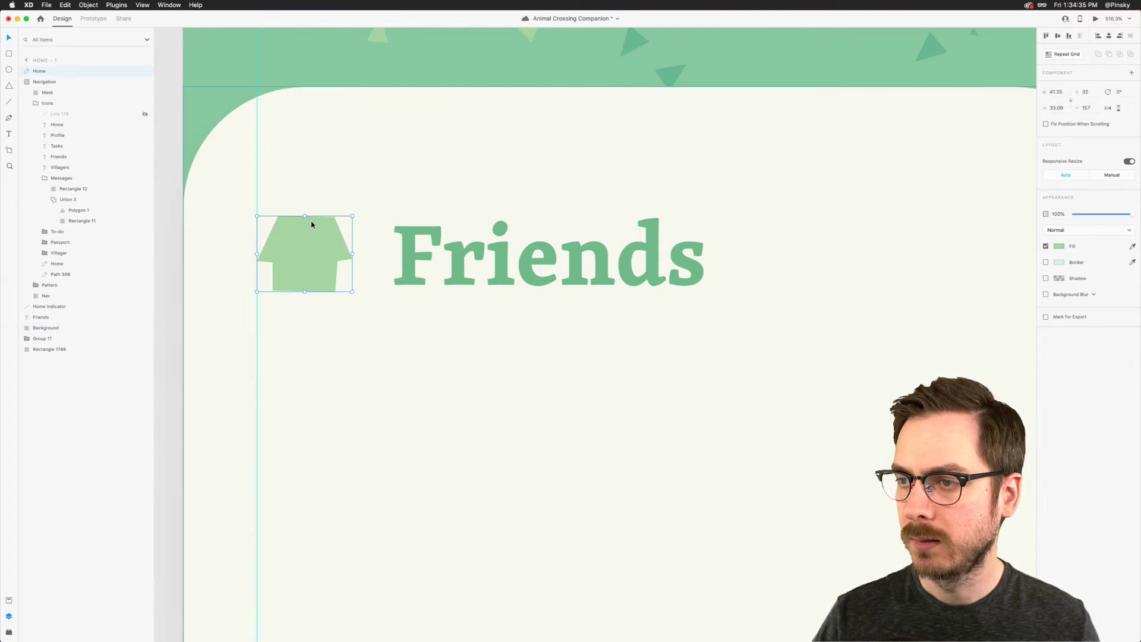
key(cmd+v)
drag(600, 363, 294, 280)
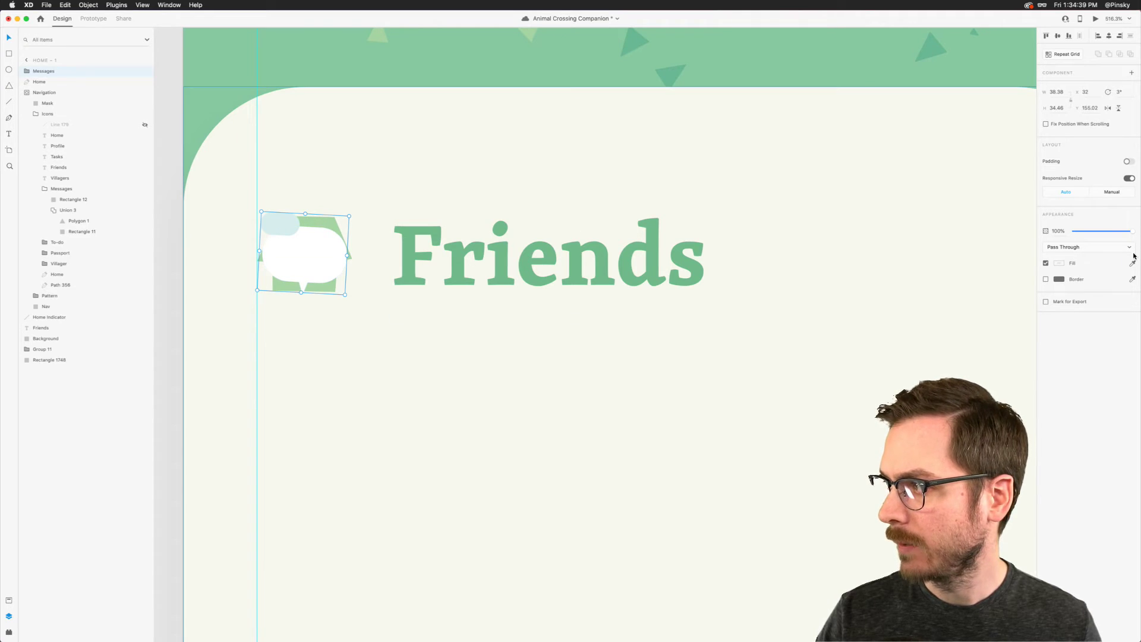
Step: Fill the main bubble shape of the pasted icon with the house icon's light green
double_click(322, 245)
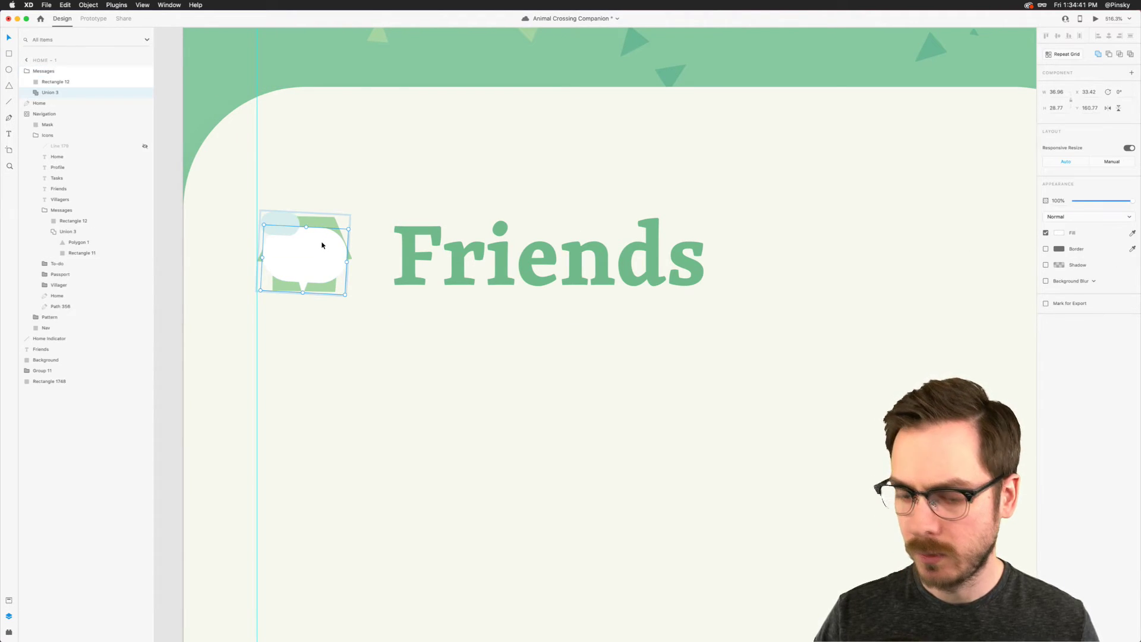
key(i)
click(326, 216)
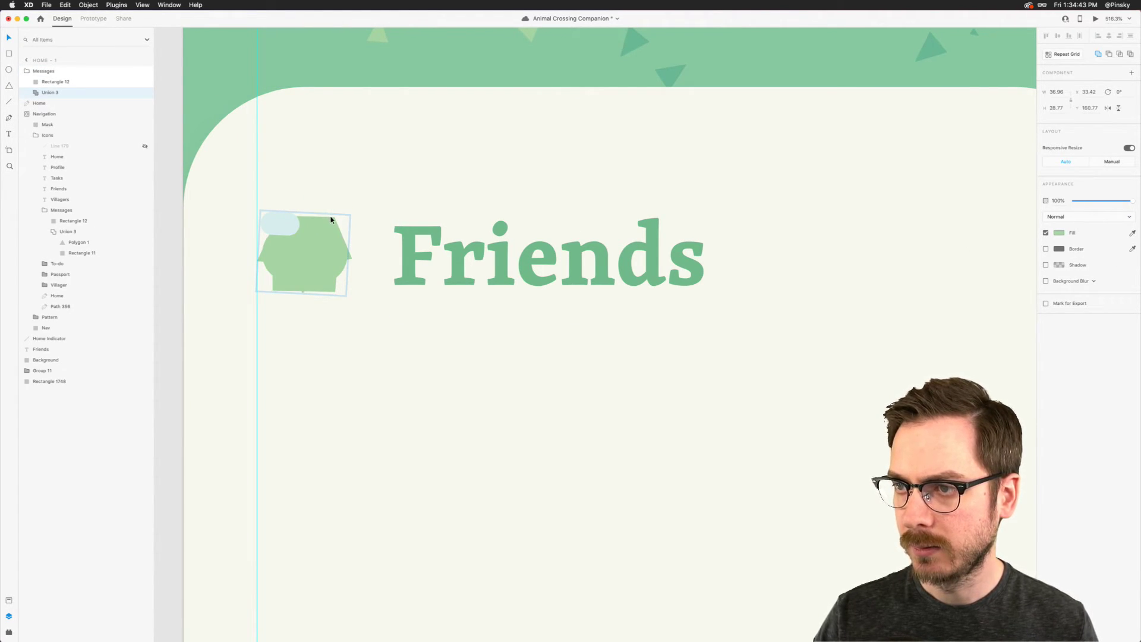
Step: Delete the house icon behind the speech bubble and move the Friends title closer to the bubble, to X 84
key(Escape)
key(Escape)
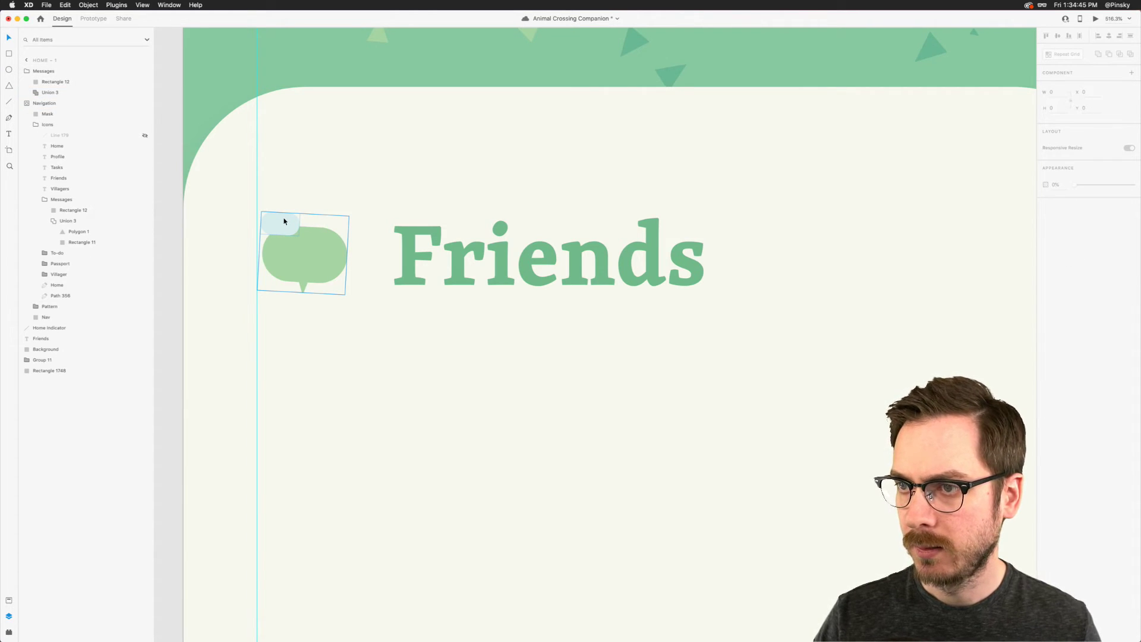
scroll(297, 220, down, 5)
scroll(315, 217, up, 5)
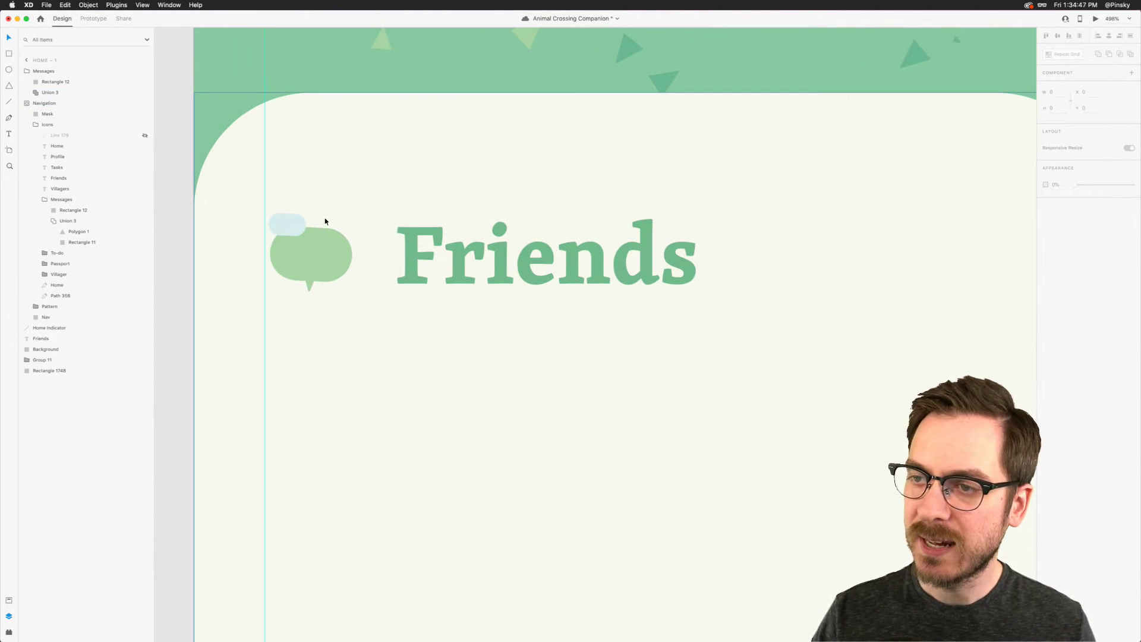
drag(434, 250, 418, 251)
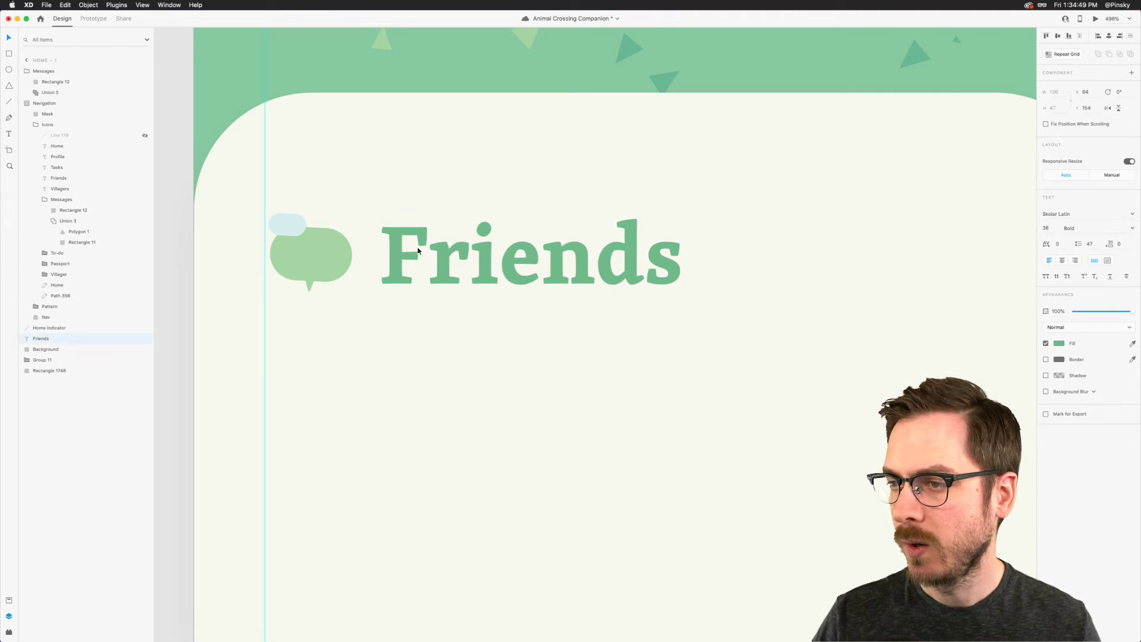
scroll(418, 251, down, 8)
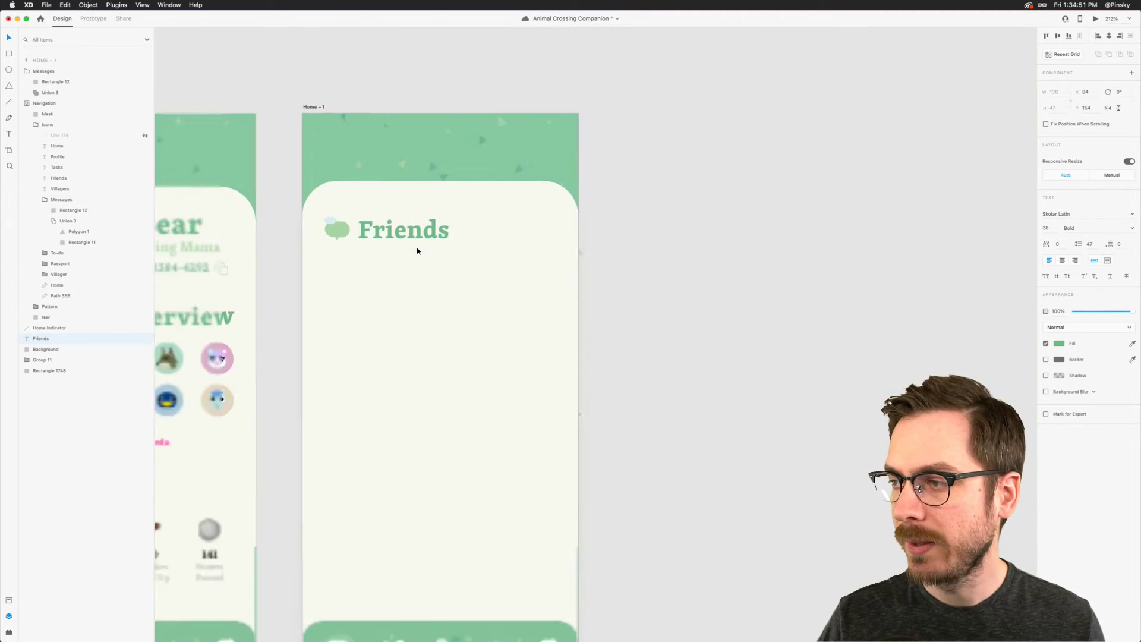
click(657, 250)
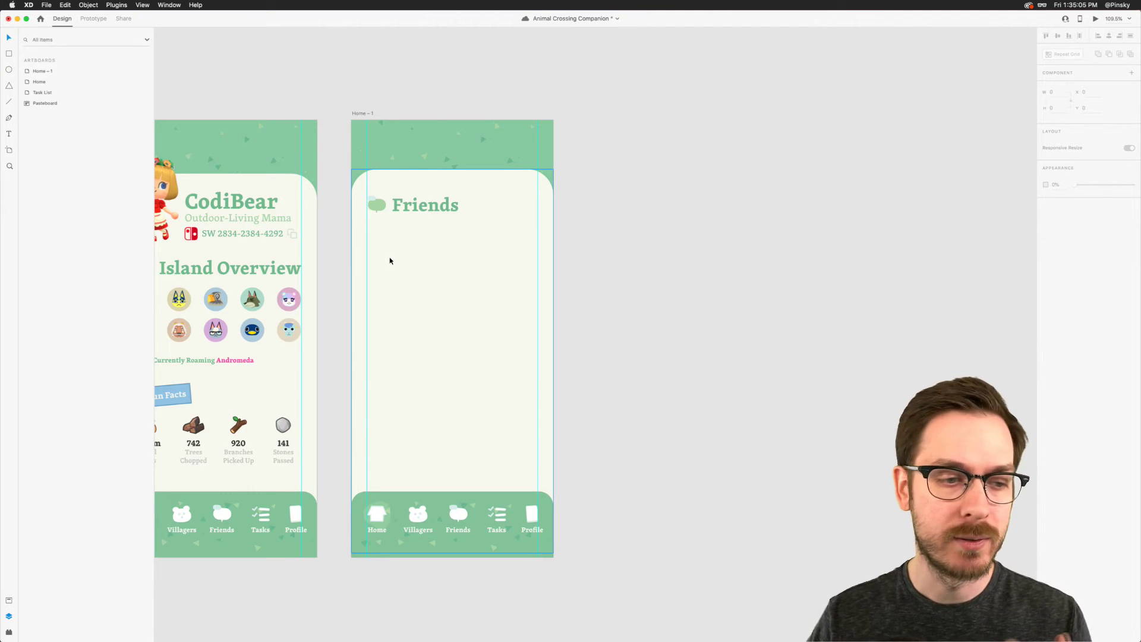
Step: Draw a 65 px square beneath the Friends title at the margin guide and round its corners to 16
scroll(390, 261, up, 5)
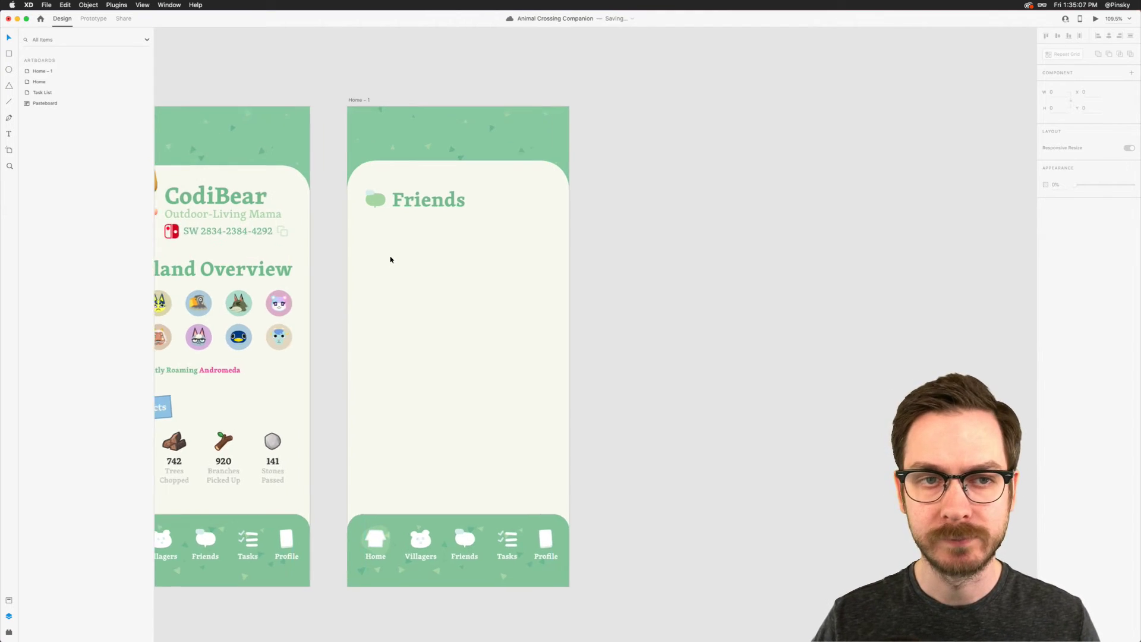
click(8, 55)
drag(368, 159, 414, 208)
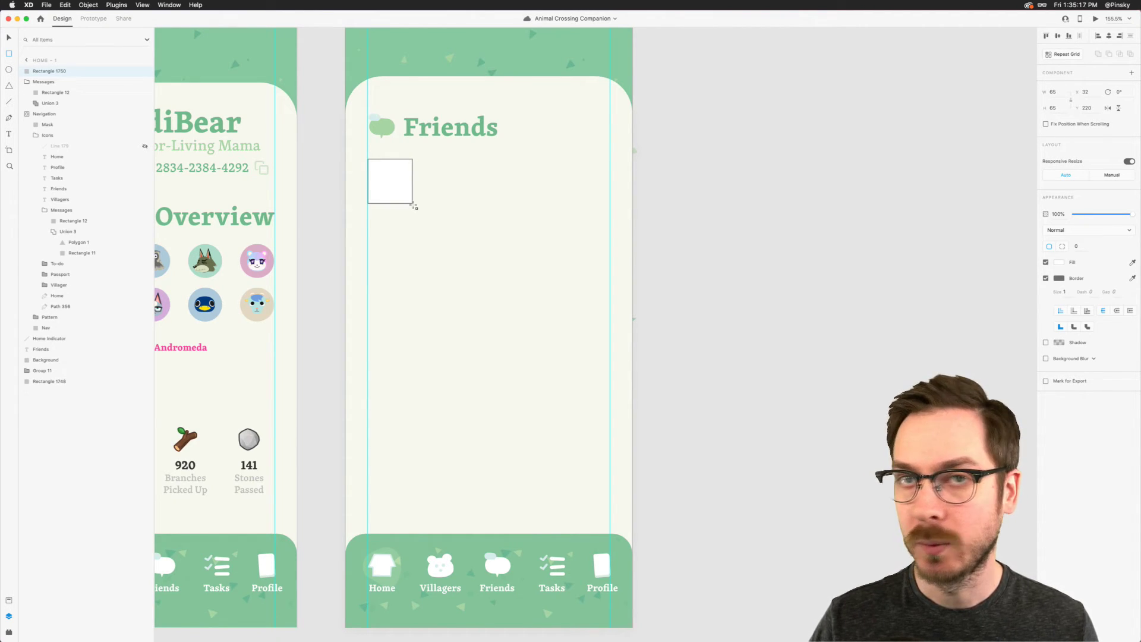
drag(414, 206, 388, 191)
scroll(412, 204, up, 5)
scroll(404, 196, up, 2)
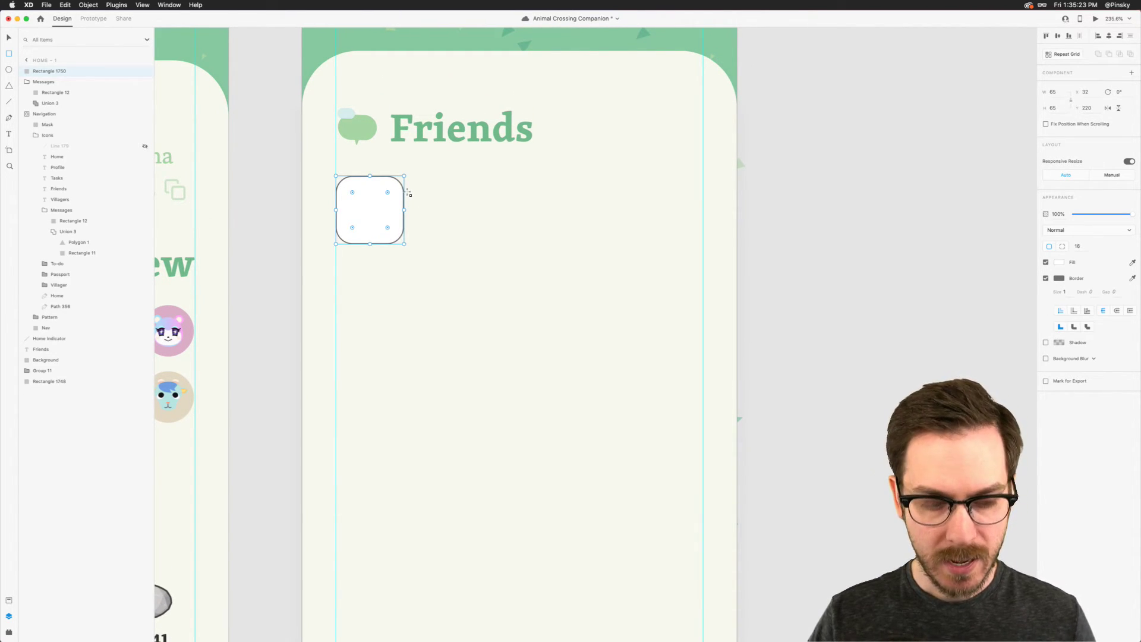
Step: Duplicate the Friends title beside the rounded square at size 24 and change its text to "Friend"
drag(447, 135, 466, 186)
double_click(468, 189)
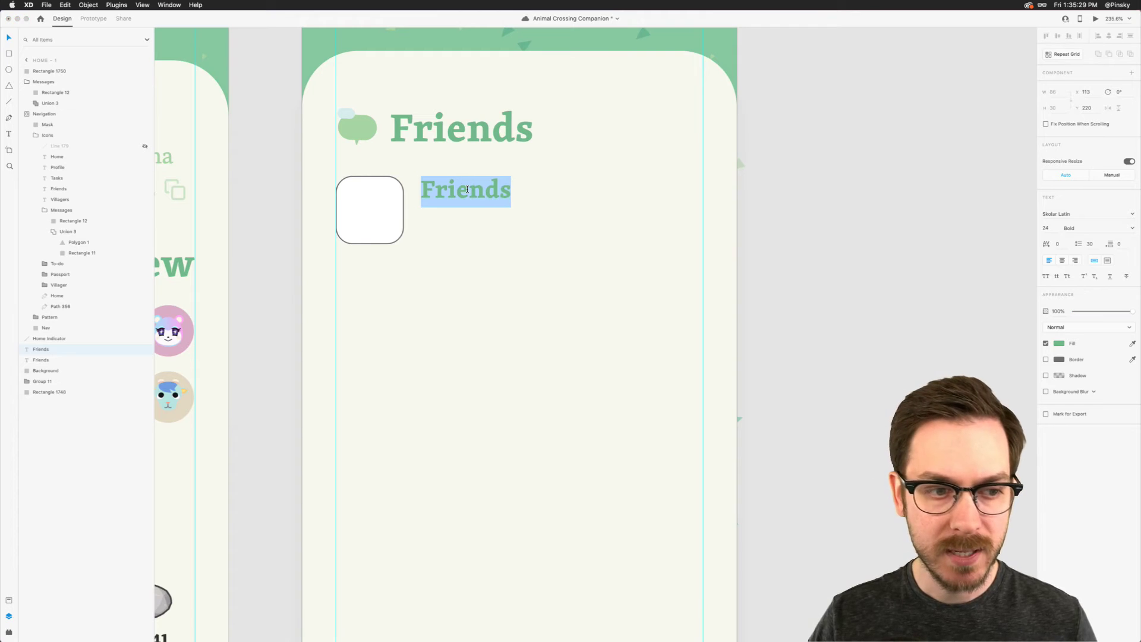
text(F)
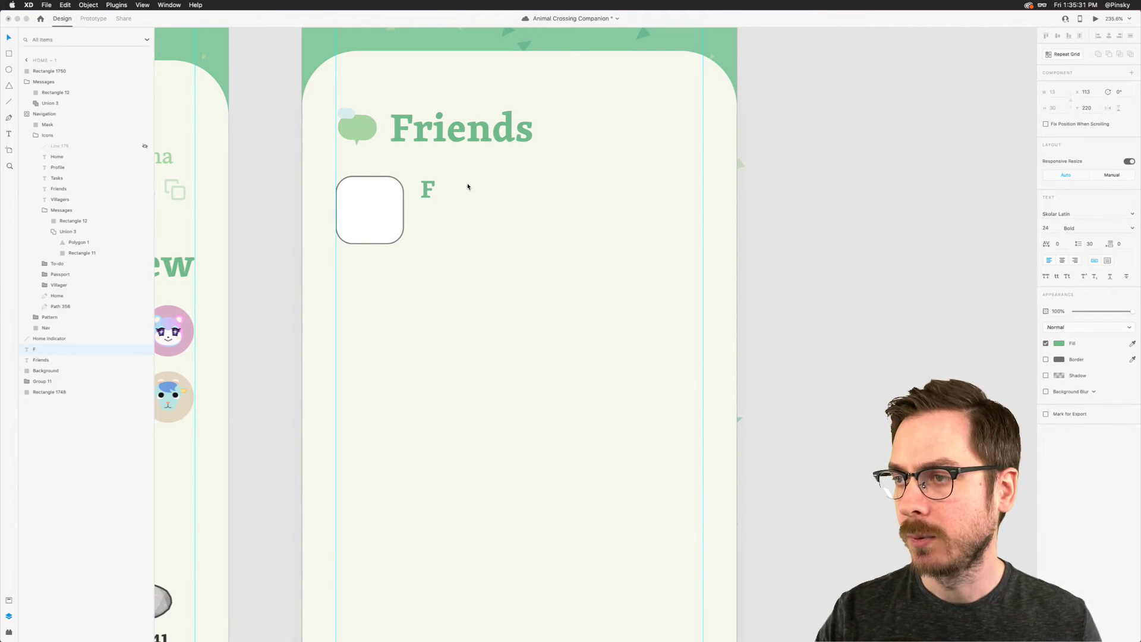
text(riend)
key(Escape)
Step: Duplicate the Friend label directly below itself and change the copy's text to "Island"
drag(463, 189, 458, 217)
double_click(458, 220)
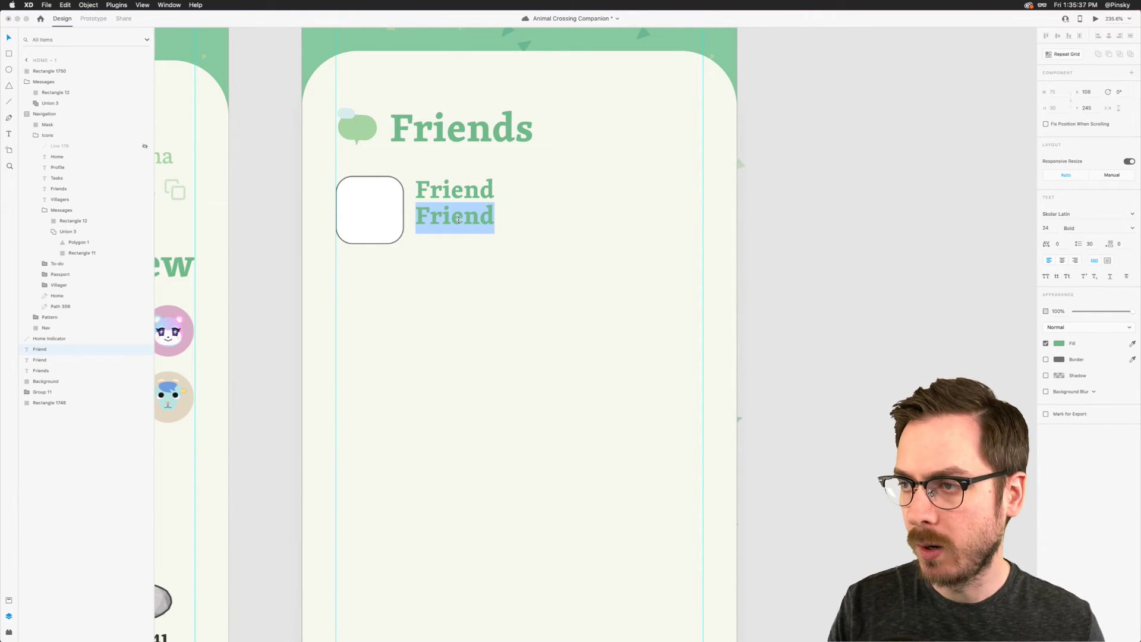
text(Island)
key(Escape)
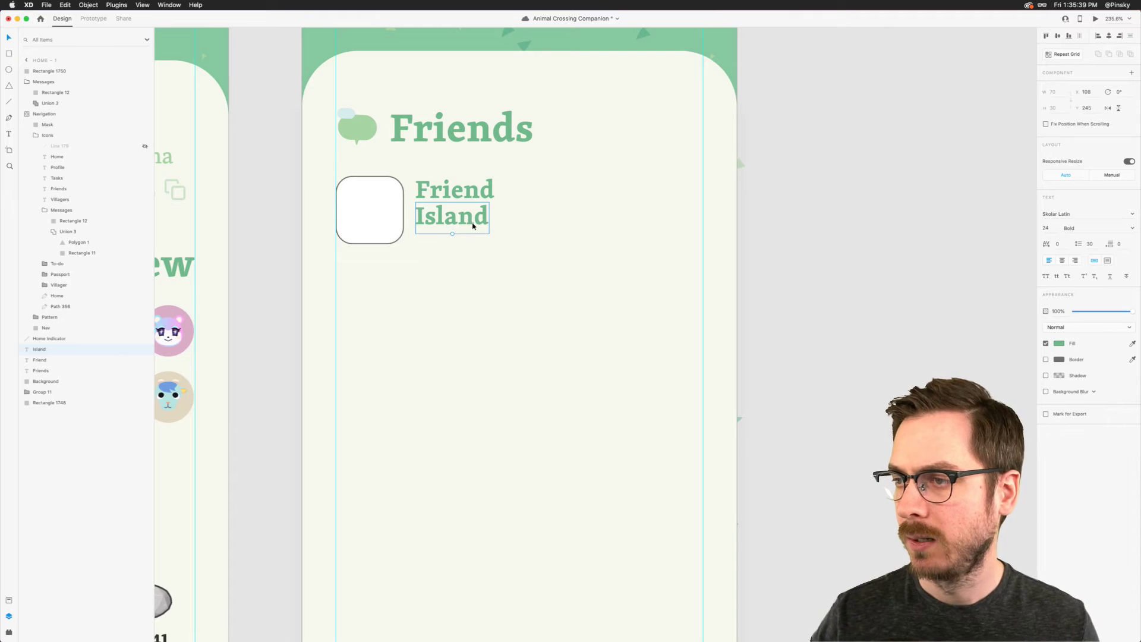
Step: Reduce the Island label to size 19, align it under Friend, and fill it with the speech bubble's light green
drag(453, 235, 453, 229)
drag(453, 211, 444, 217)
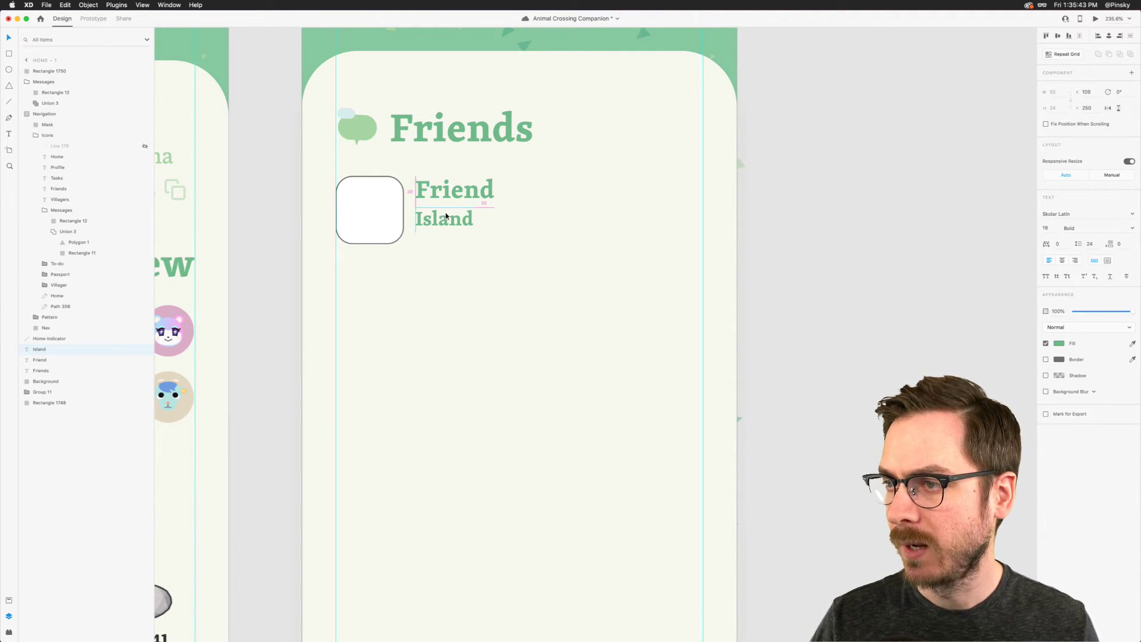
scroll(442, 216, left, 1)
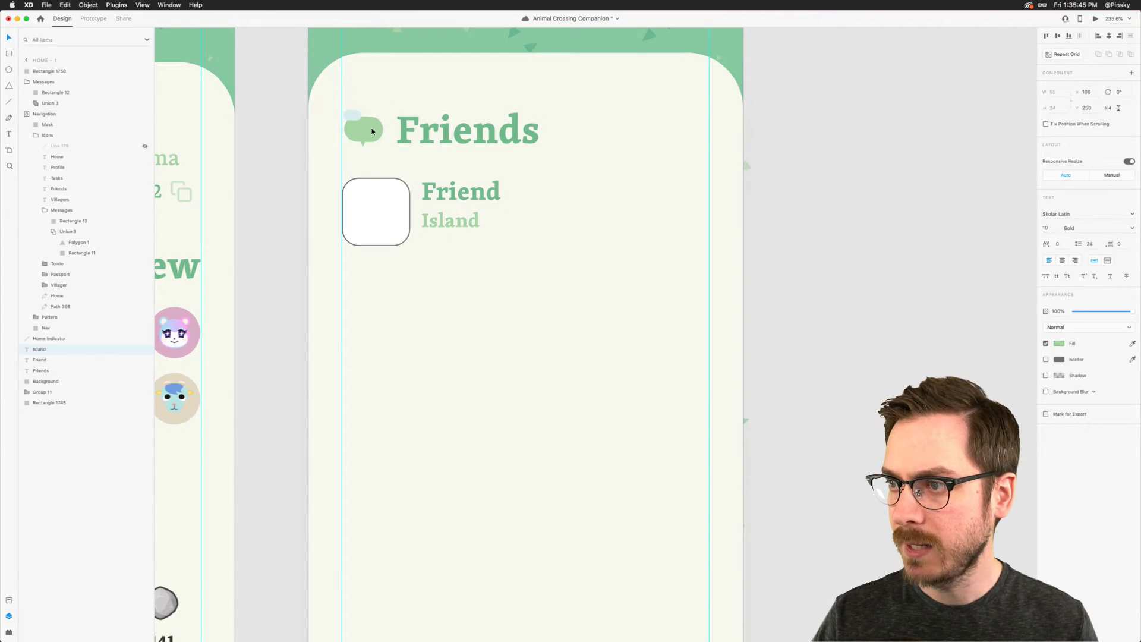
Step: Shift the Island label over to X 143 and draw a 24 px square in the space before it, beneath Friend
drag(453, 222, 482, 223)
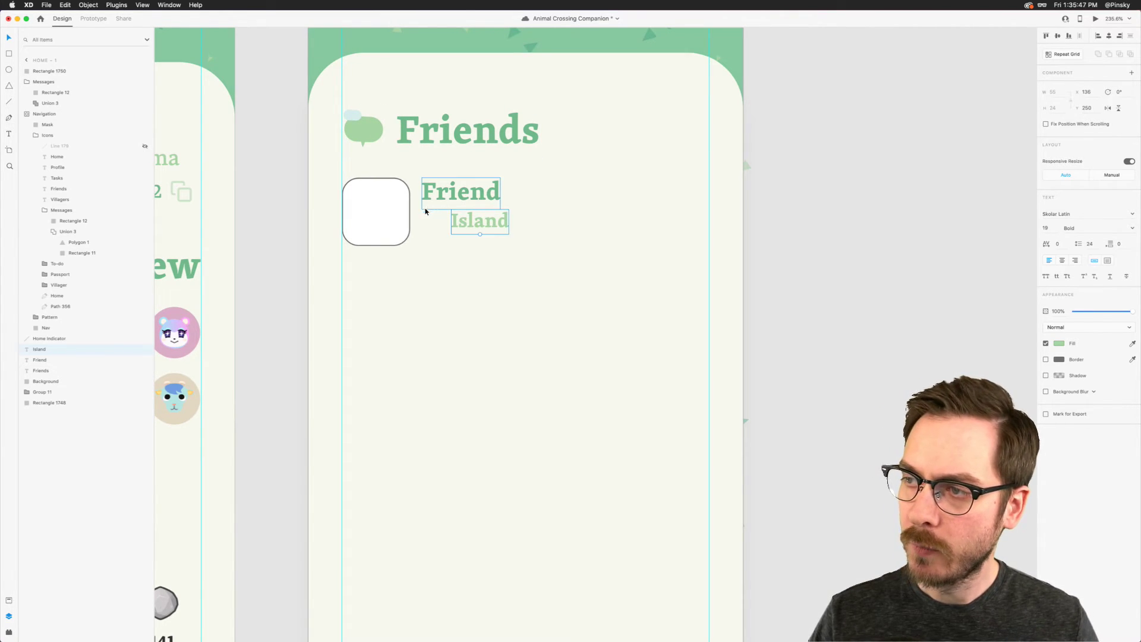
scroll(443, 218, up, 5)
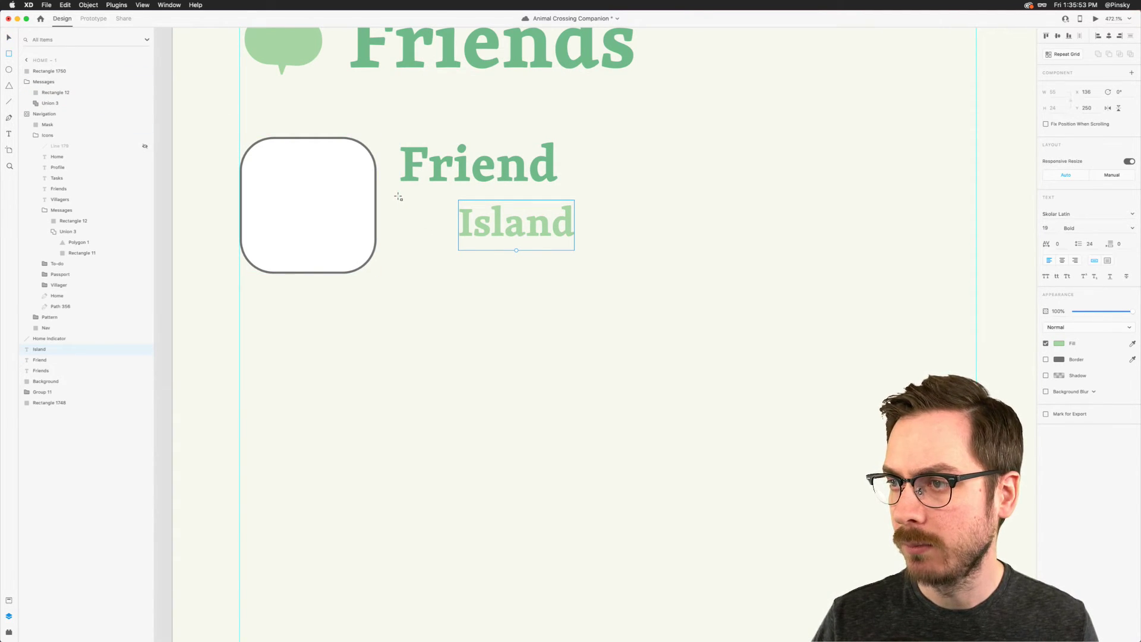
mouse_move(400, 194)
mouse_down()
mouse_move(450, 243)
mouse_move(420, 216)
mouse_move(502, 222)
mouse_up()
scroll(502, 222, down, 5)
scroll(503, 222, up, 5)
scroll(564, 222, right, 2)
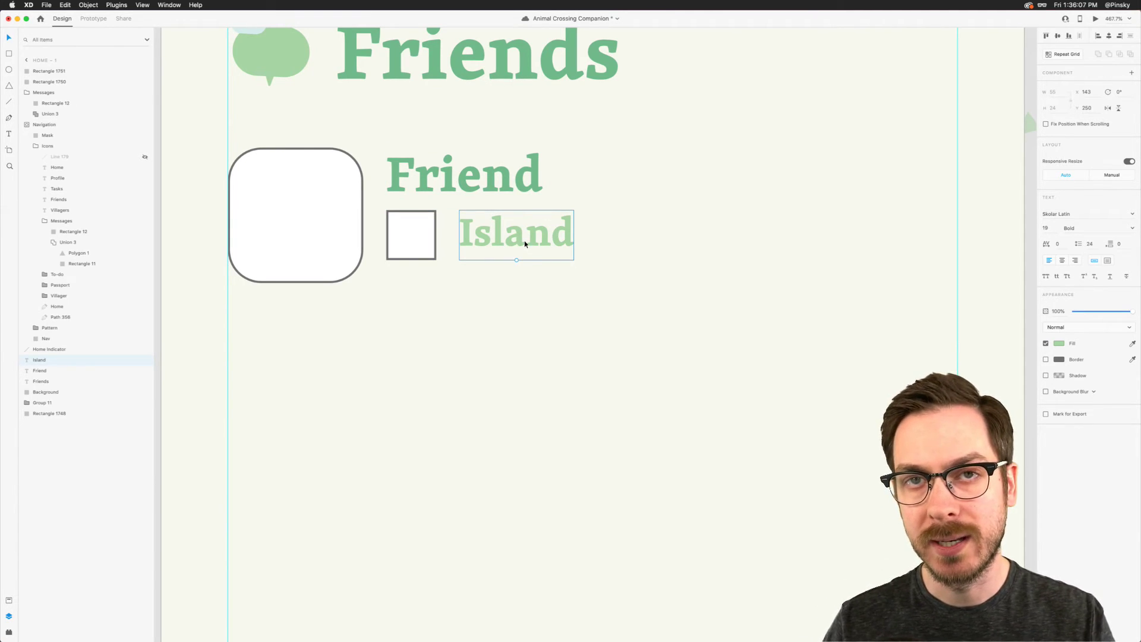
shift+click(439, 181)
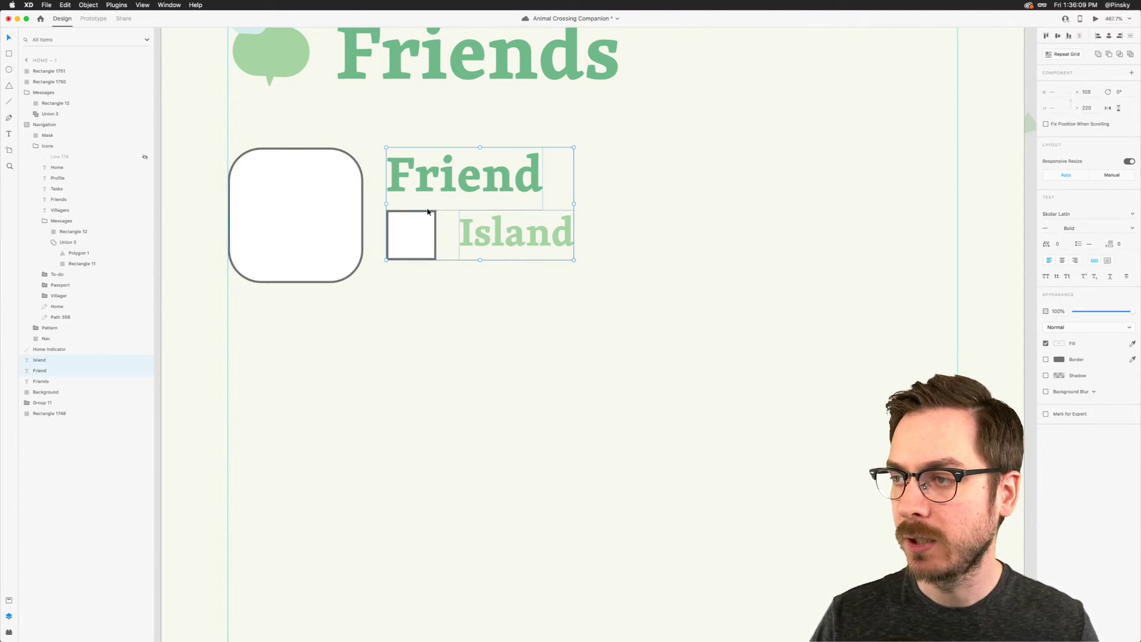
shift+click(334, 232)
key(super+g)
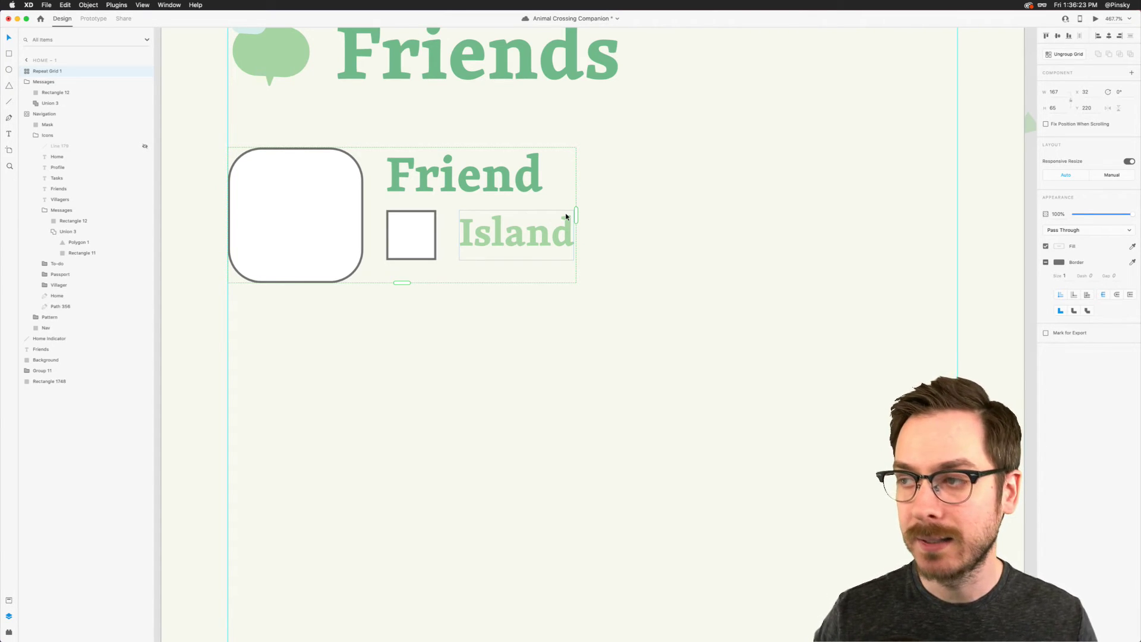
key(super+shift+g)
click(611, 224)
Step: Convert the Friend and Island labels to area text and widen both text boxes to the artboard's right margin guide
click(516, 229)
shift+click(463, 178)
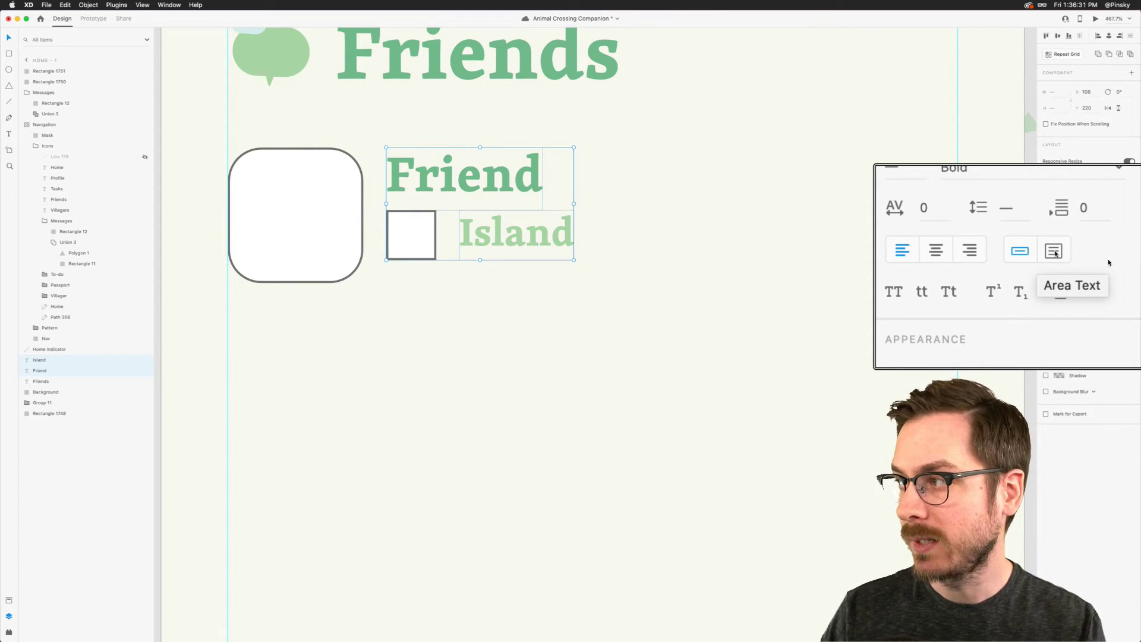
click(1109, 262)
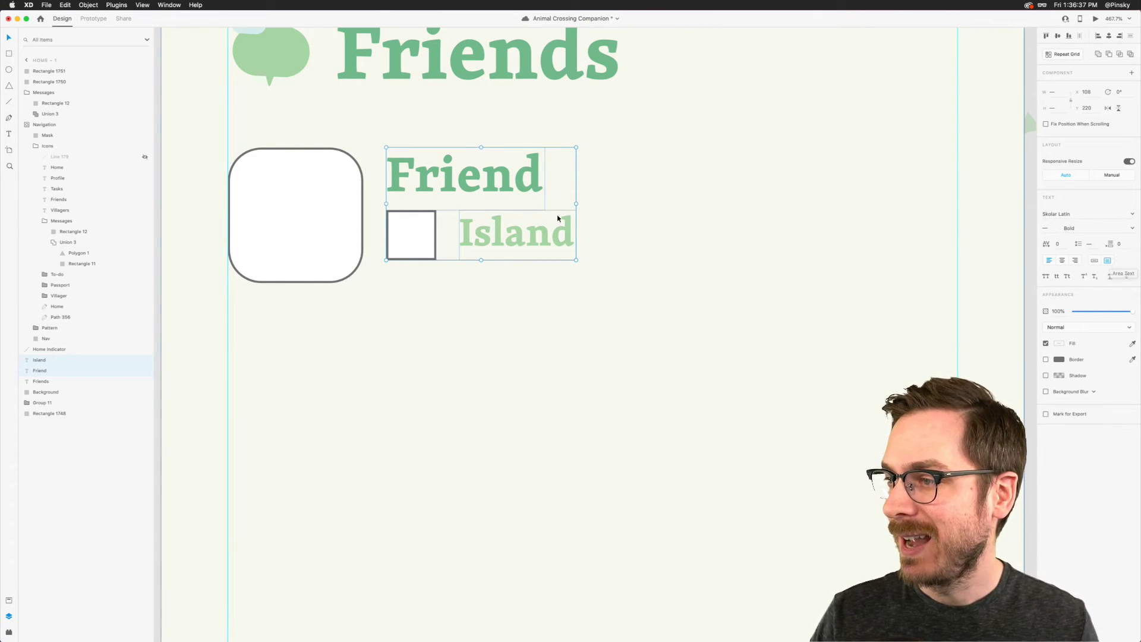
click(556, 230)
drag(576, 233, 954, 244)
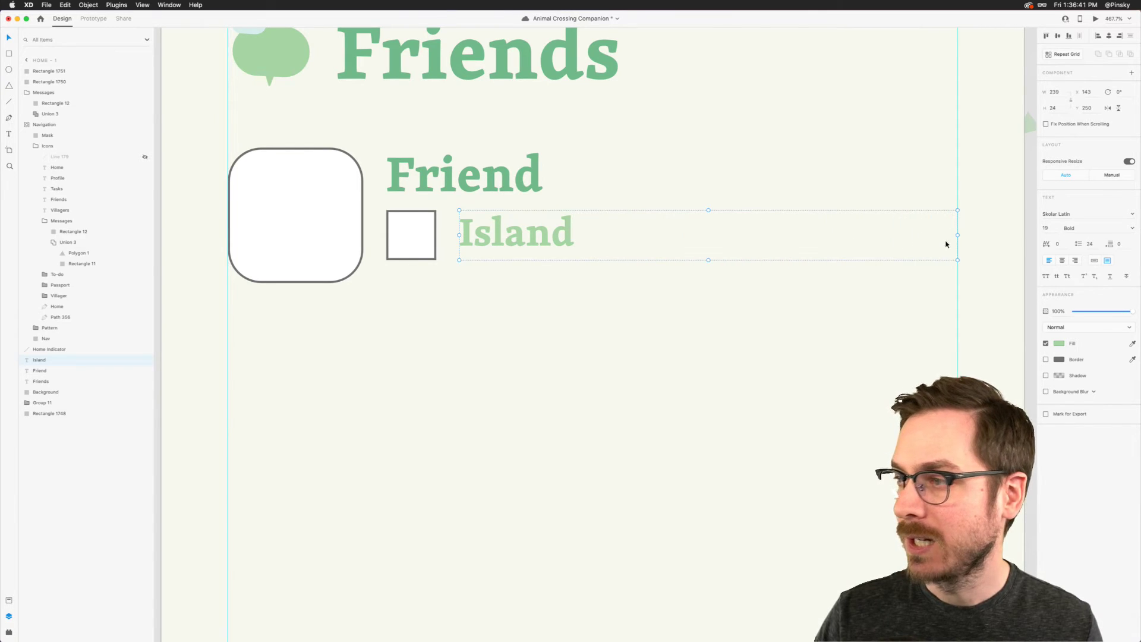
click(542, 177)
drag(544, 178, 956, 189)
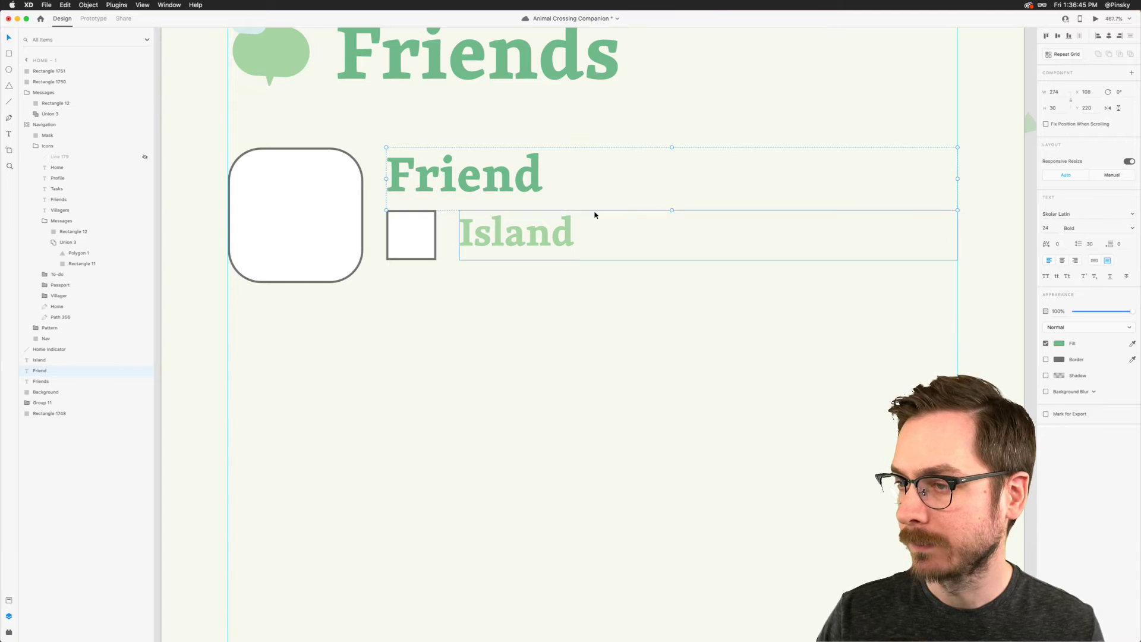
Step: Rename the small square's layer "Fruit" and remove the border from both the small and the rounded square
scroll(596, 216, down, 5)
scroll(596, 204, up, 3)
click(462, 234)
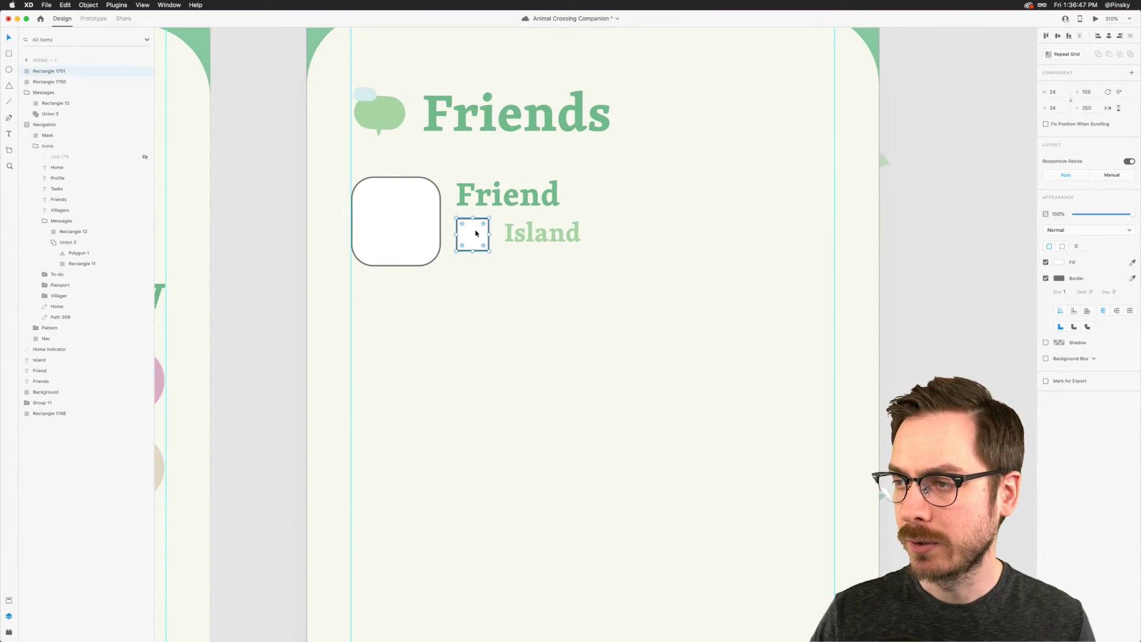
double_click(51, 70)
text(Fruit)
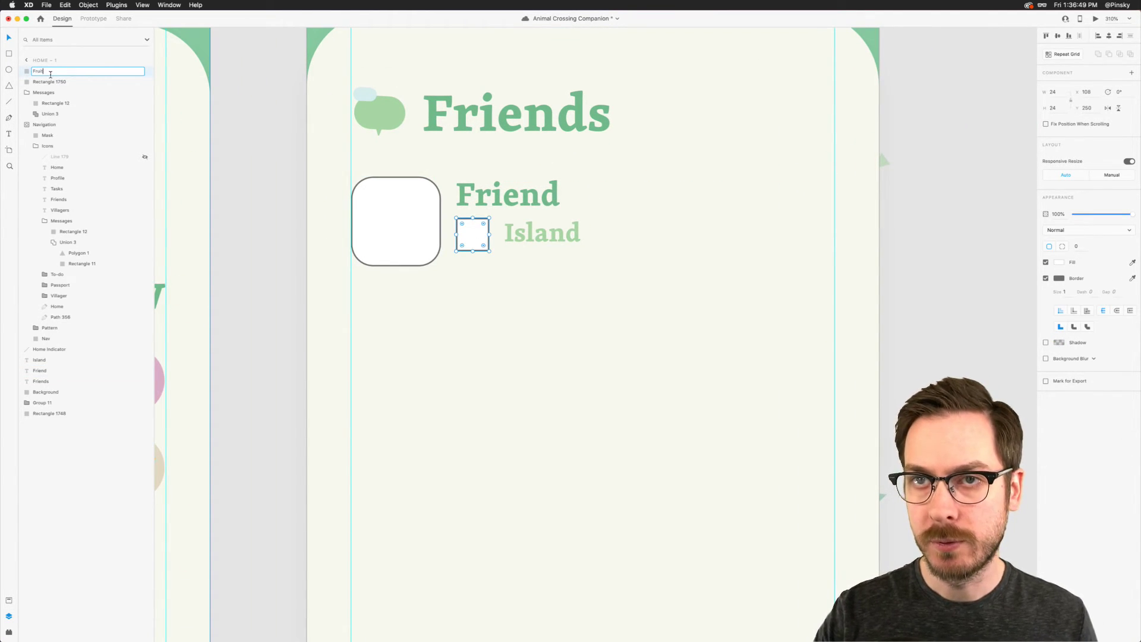
key(Return)
shift+click(419, 235)
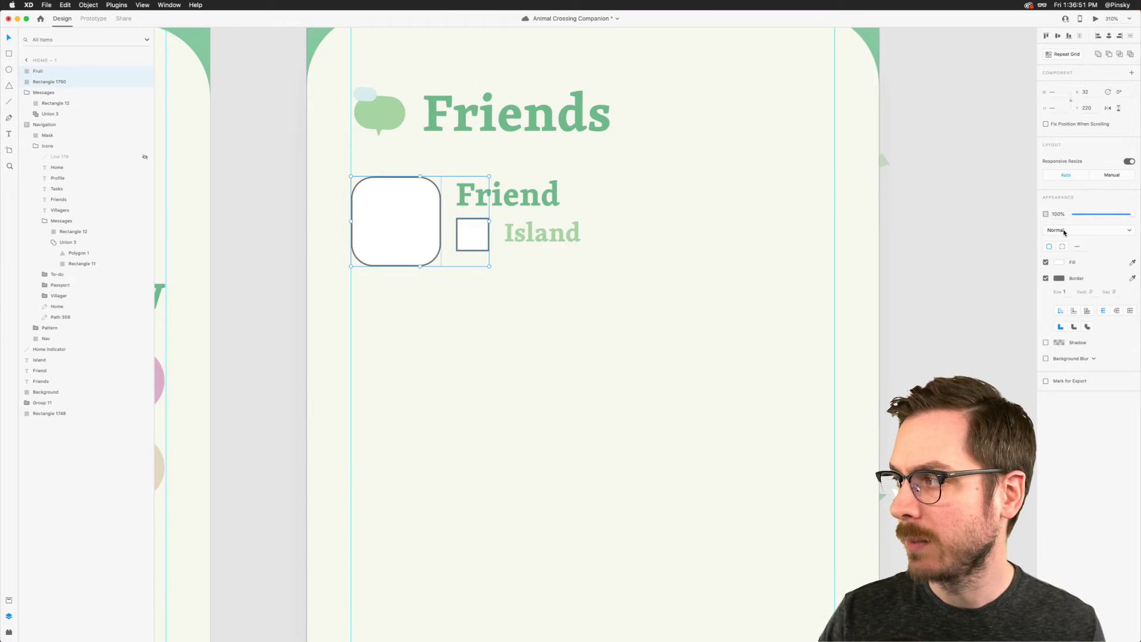
click(1046, 278)
Step: Move the Friend label, Island label and Fruit square down together to Y 223
scroll(711, 248, down, 5)
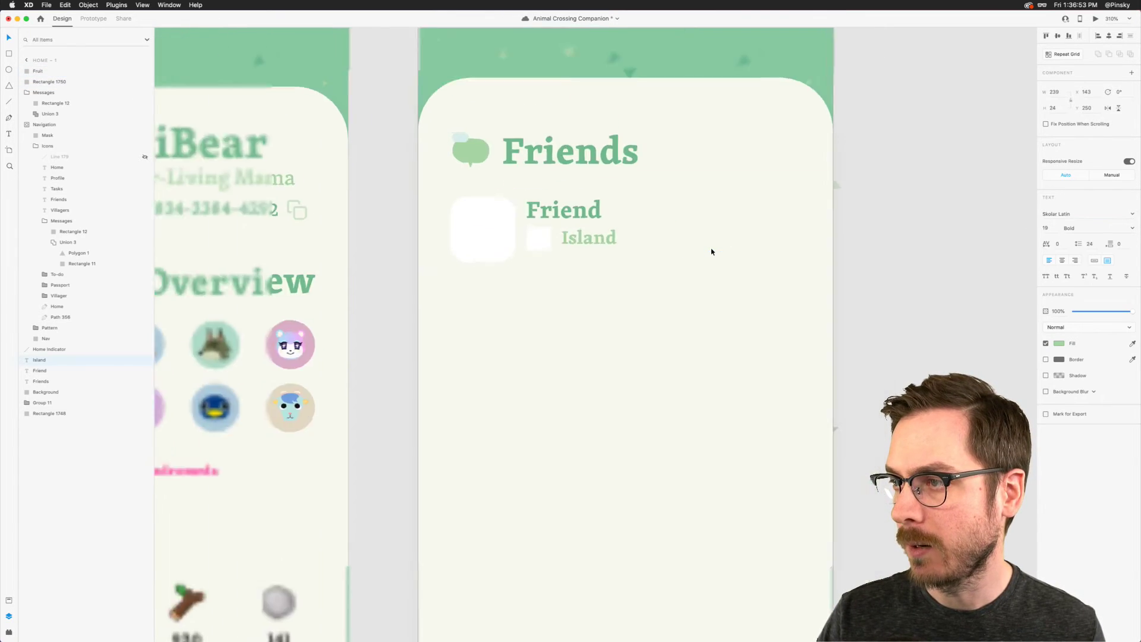
scroll(711, 248, up, 2)
click(556, 224)
shift+click(598, 238)
drag(598, 238, 600, 241)
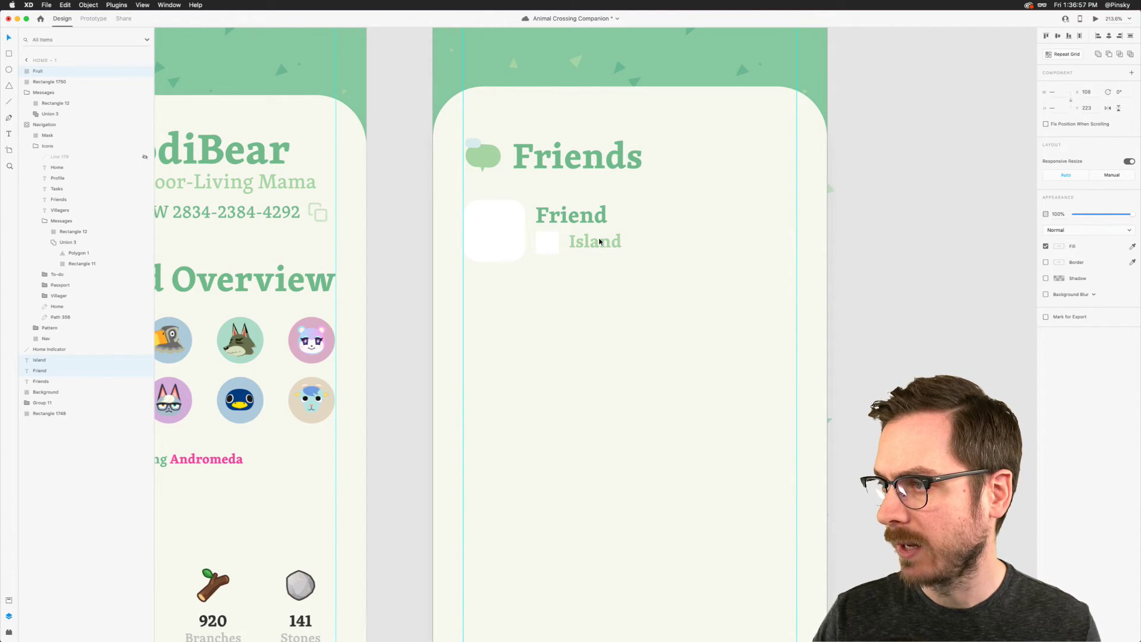
Step: Turn the whole friend row into a Repeat Grid of seven rows reaching the navigation bar, and bring the Navigation group above it
scroll(599, 241, down, 5)
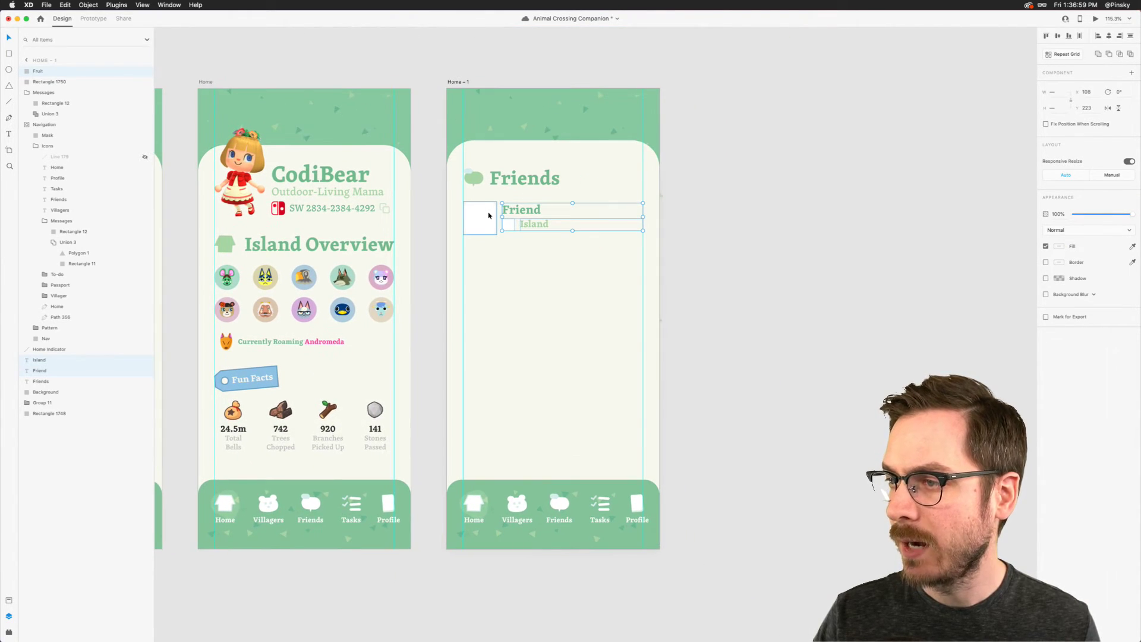
shift+click(488, 215)
scroll(557, 226, up, 1)
scroll(557, 222, up, 3)
click(1077, 55)
scroll(573, 234, down, 5)
drag(547, 194, 534, 474)
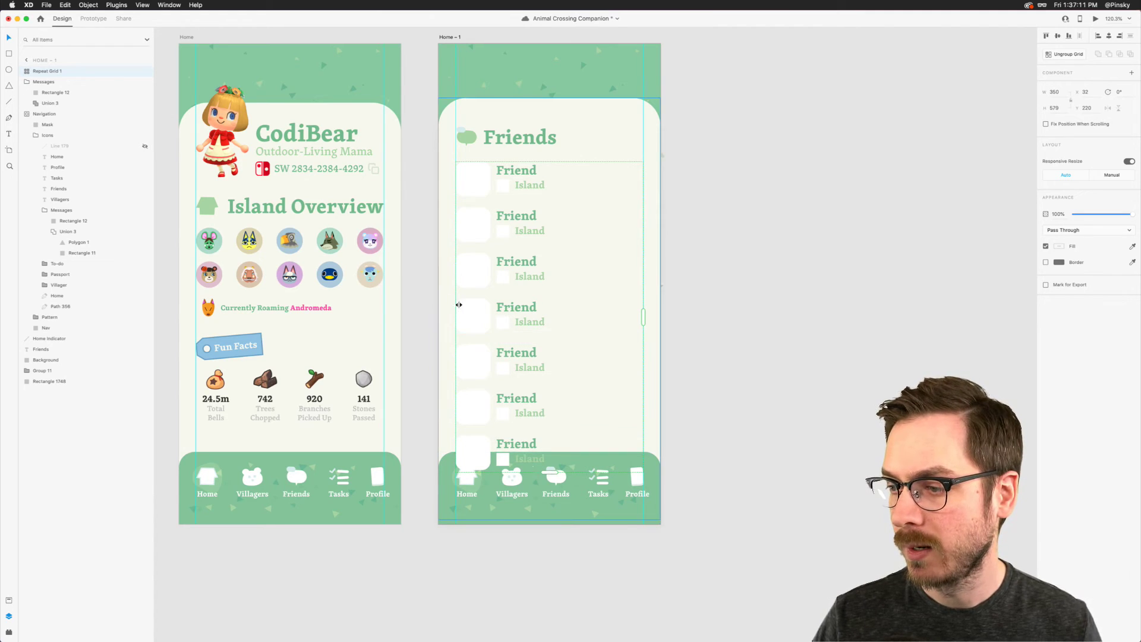
click(507, 488)
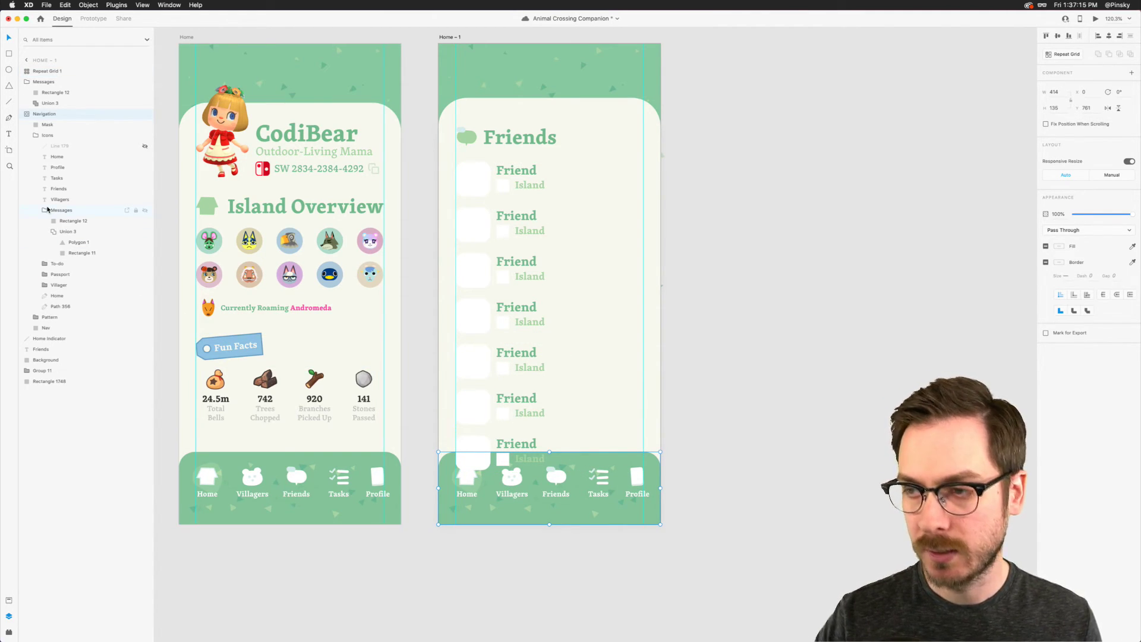
drag(75, 121, 64, 70)
Step: Slightly widen the vertical gap between the repeated friend rows and move the grid down to Y 267
click(474, 307)
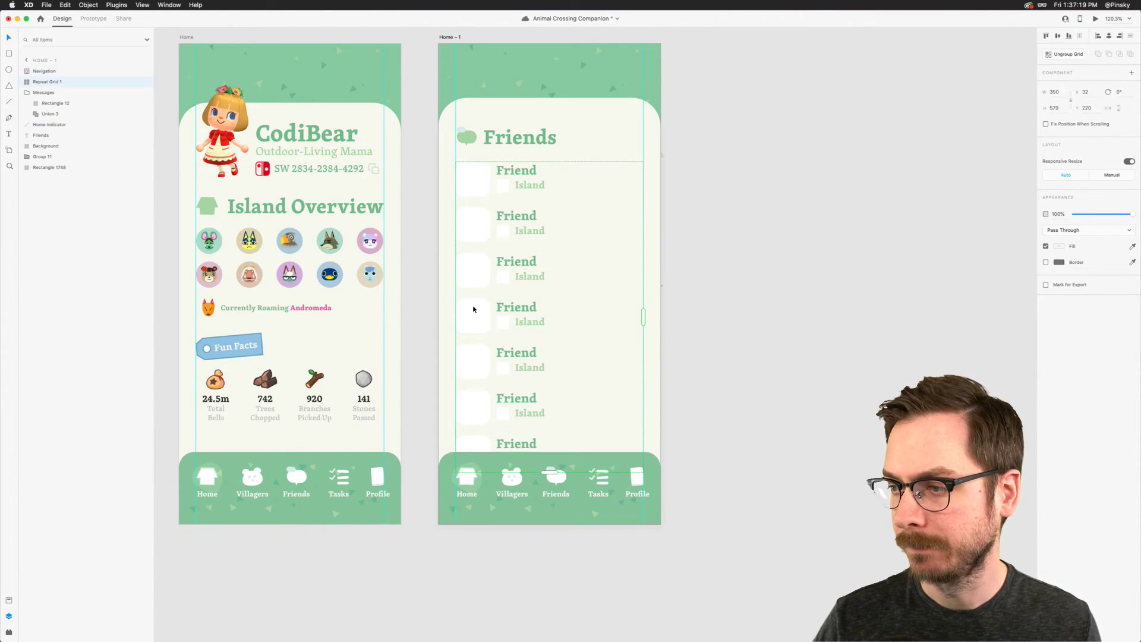
drag(476, 290, 479, 291)
drag(476, 182, 474, 207)
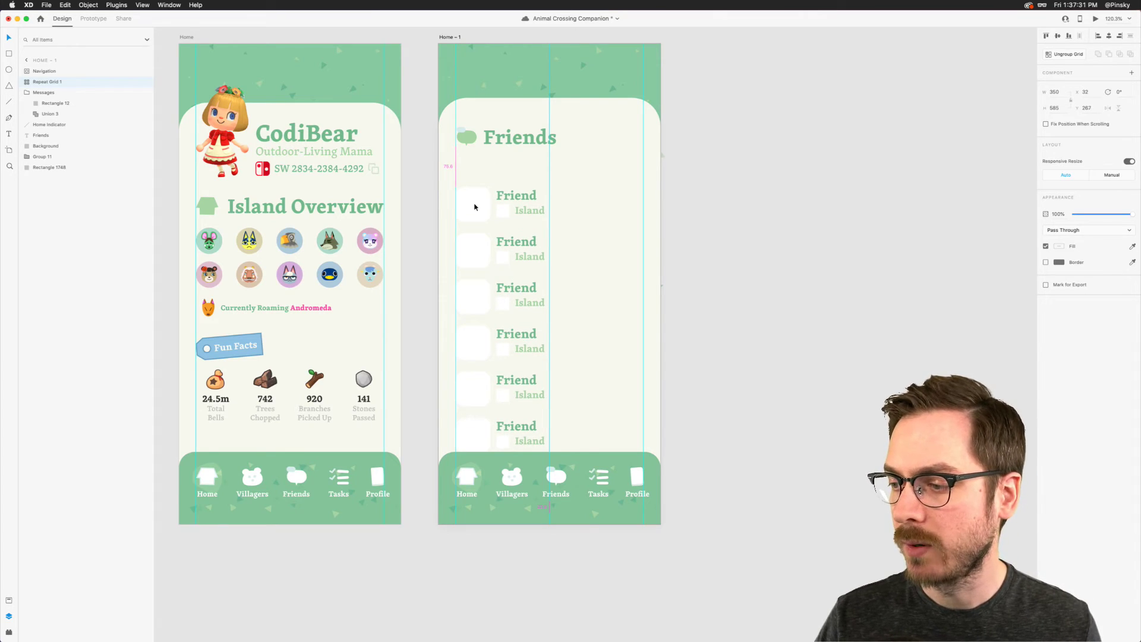
drag(475, 207, 474, 207)
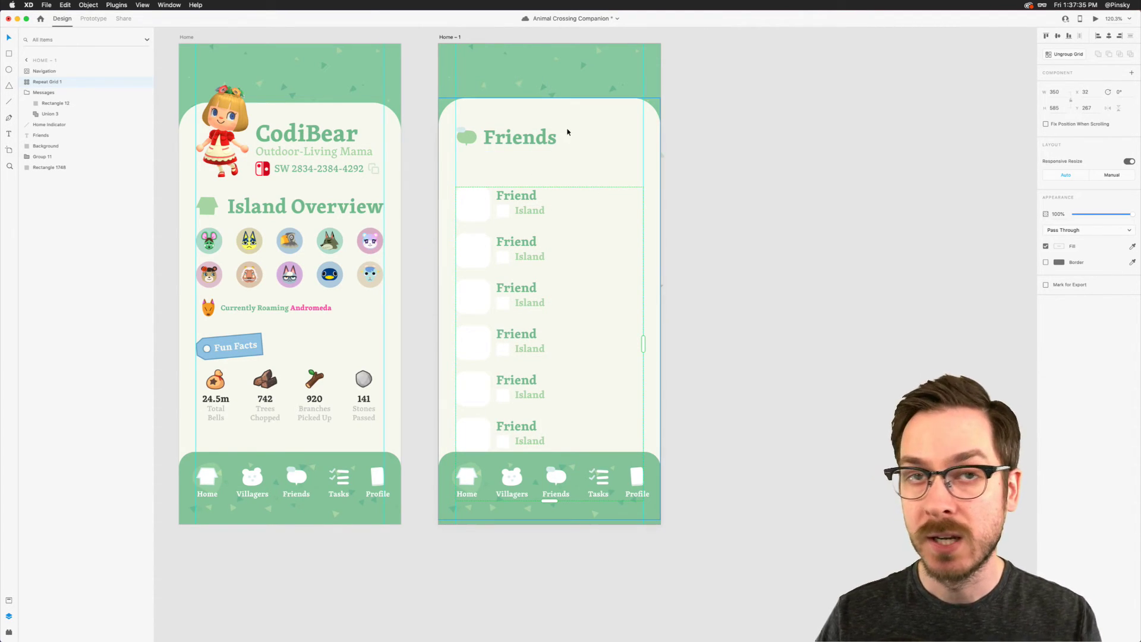
scroll(569, 135, up, 10)
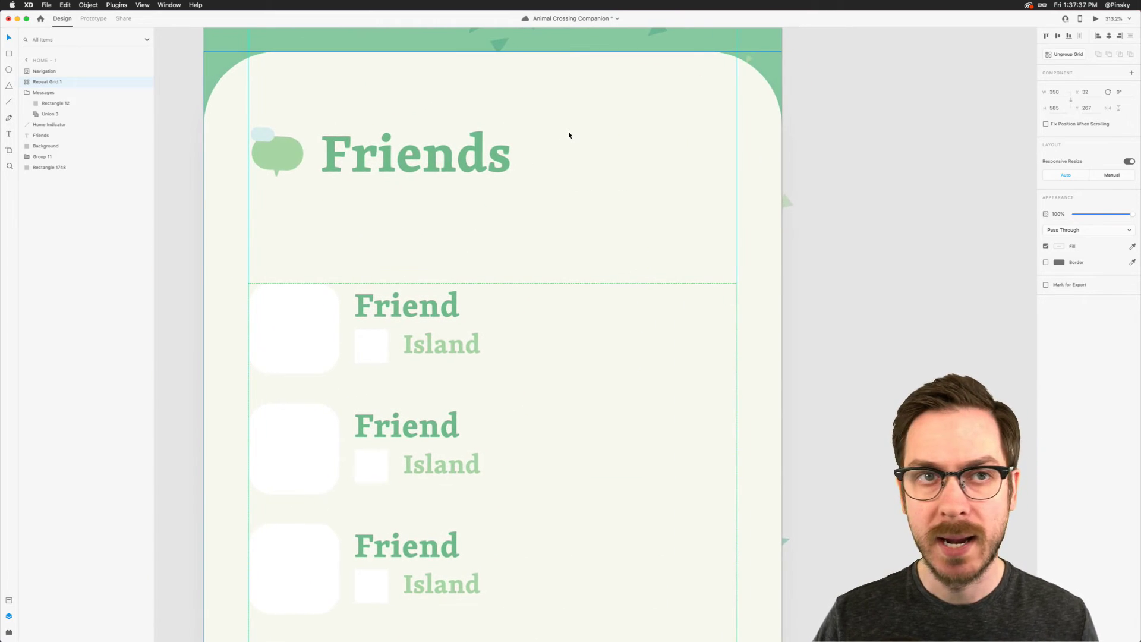
Step: Draw a fully rounded 350 × 45 bar with corner radius 23 between the Friends heading and the friend list, at Y 205
scroll(293, 210, down, 1)
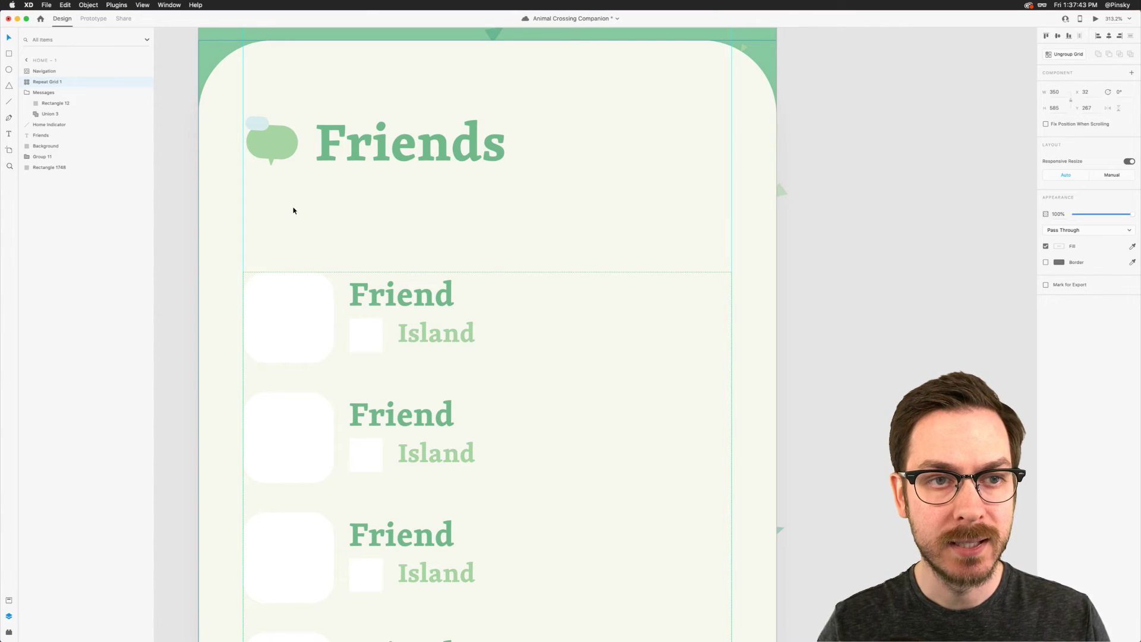
click(293, 210)
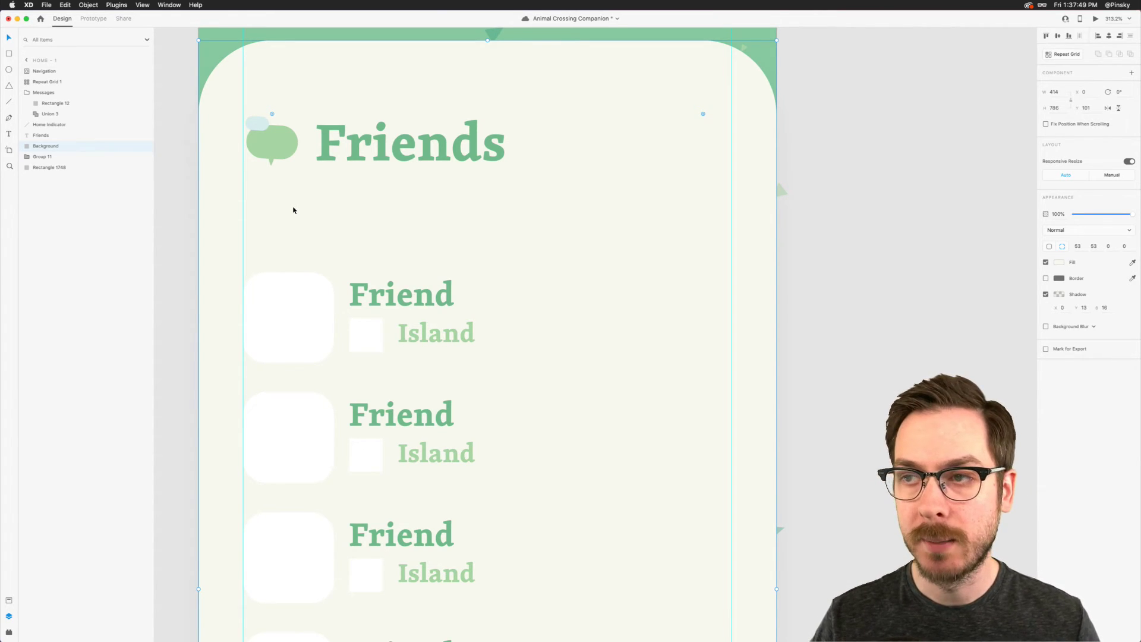
scroll(293, 210, up, 3)
scroll(293, 209, up, 2)
scroll(293, 210, down, 3)
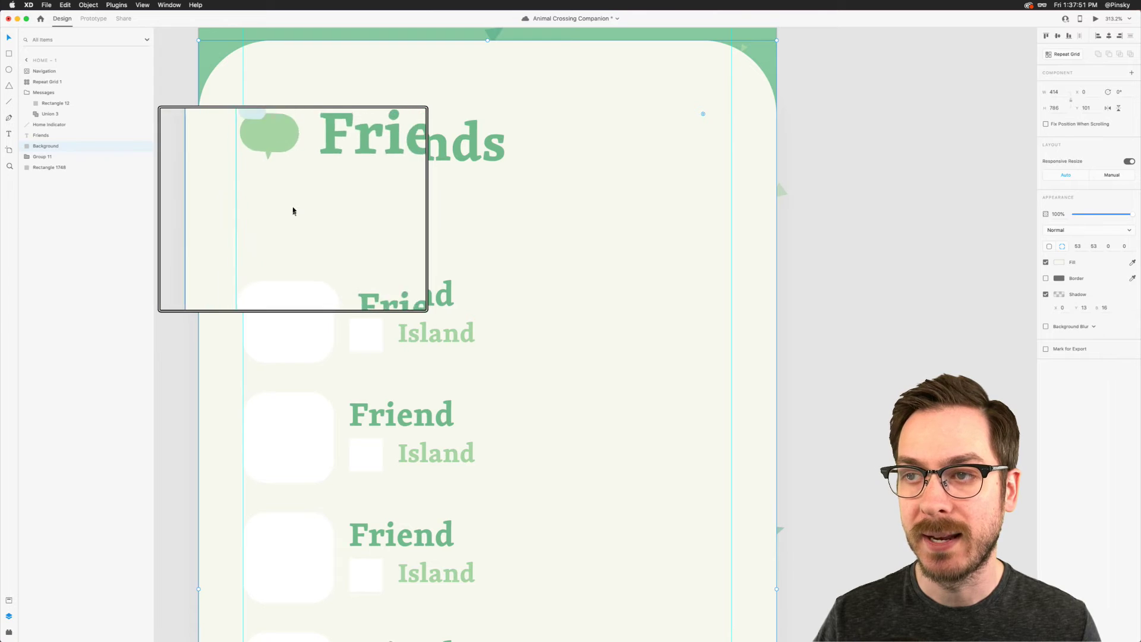
scroll(293, 211, down, 2)
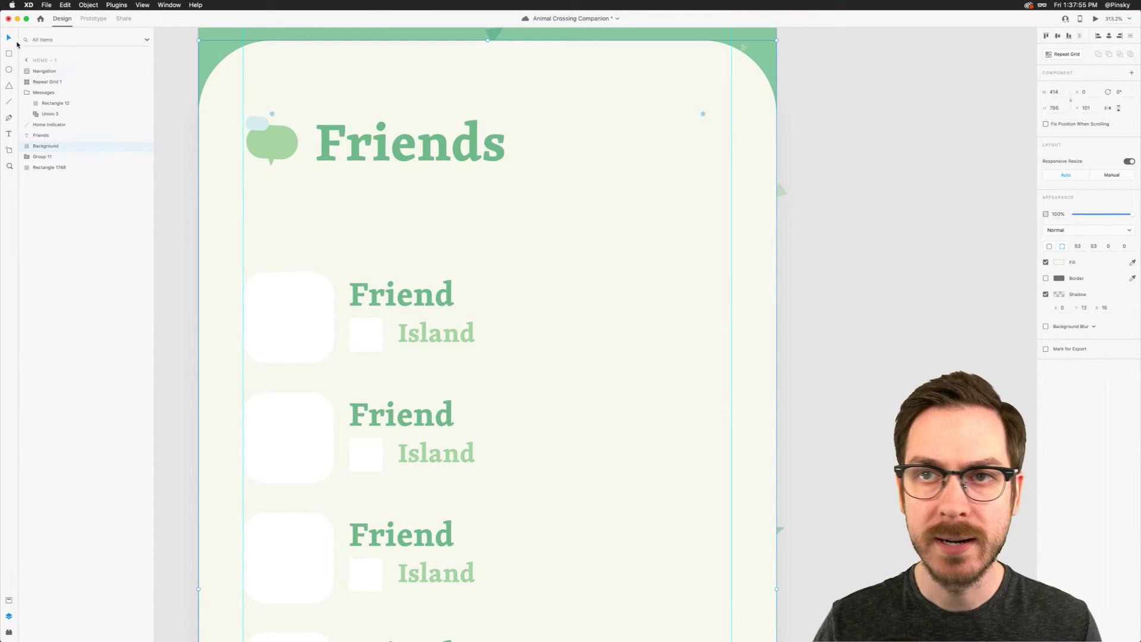
click(10, 55)
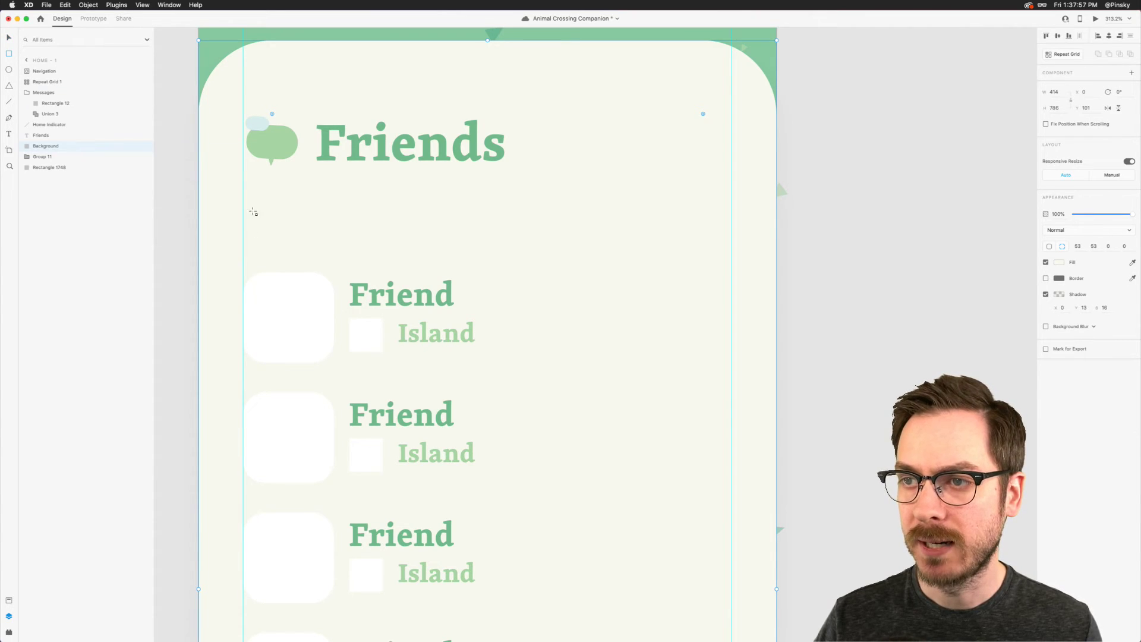
mouse_move(243, 186)
mouse_down()
mouse_move(732, 250)
mouse_move(678, 221)
mouse_up()
Step: Fill the rounded bar with light grey and remove its border
click(1058, 262)
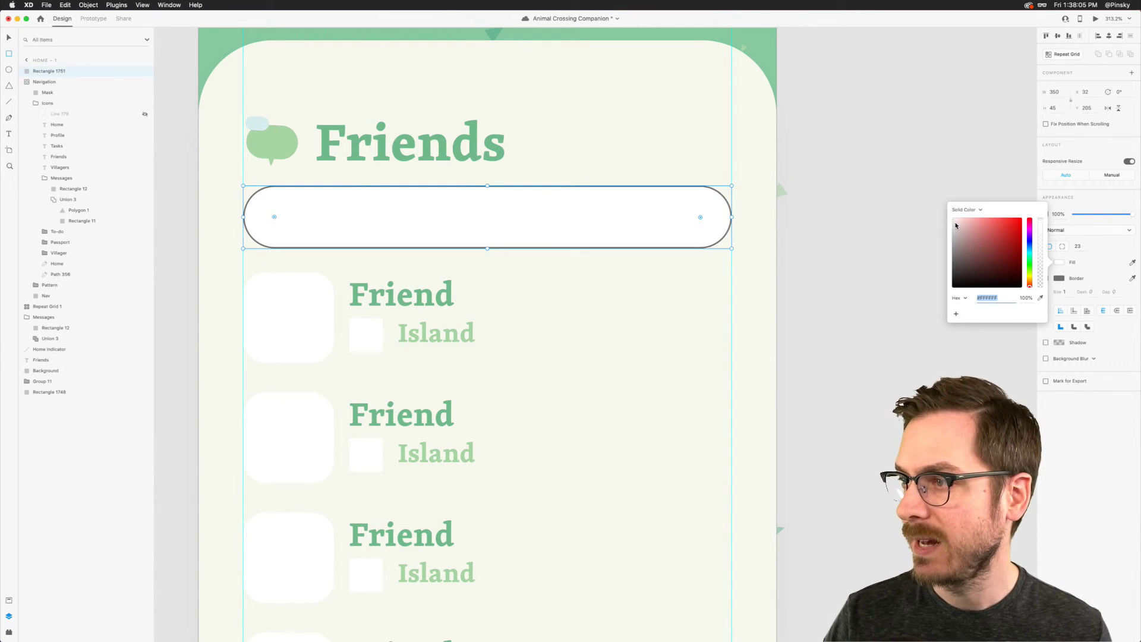
click(950, 227)
click(1046, 278)
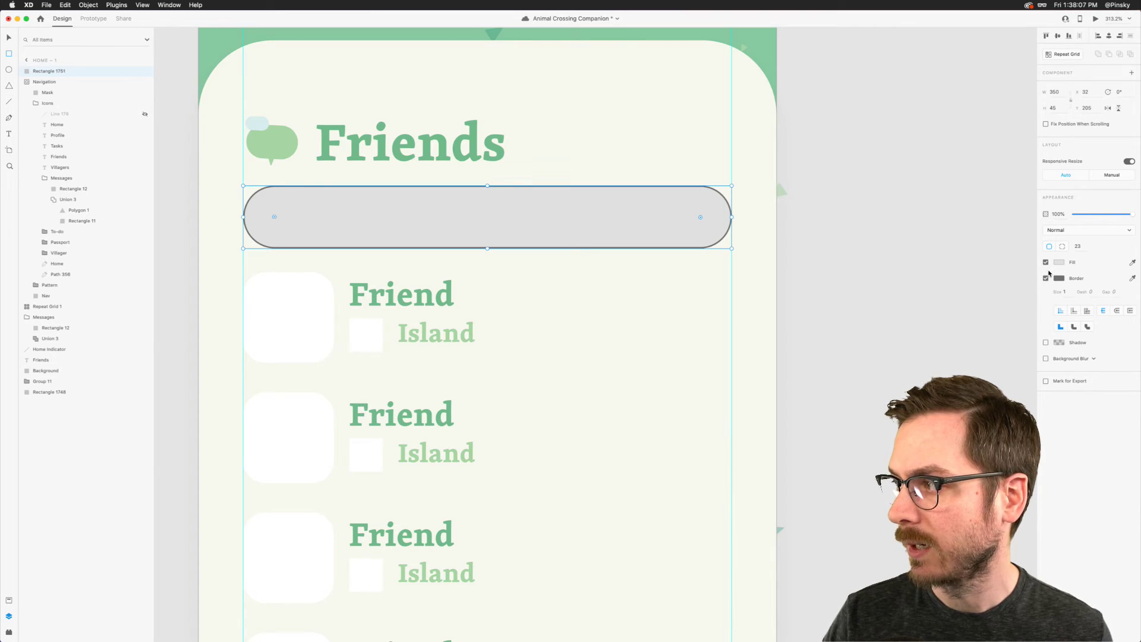
click(1046, 278)
Step: Move the friend list down slightly and place the grey bar at Y 212 between the heading and the list
drag(616, 219, 616, 221)
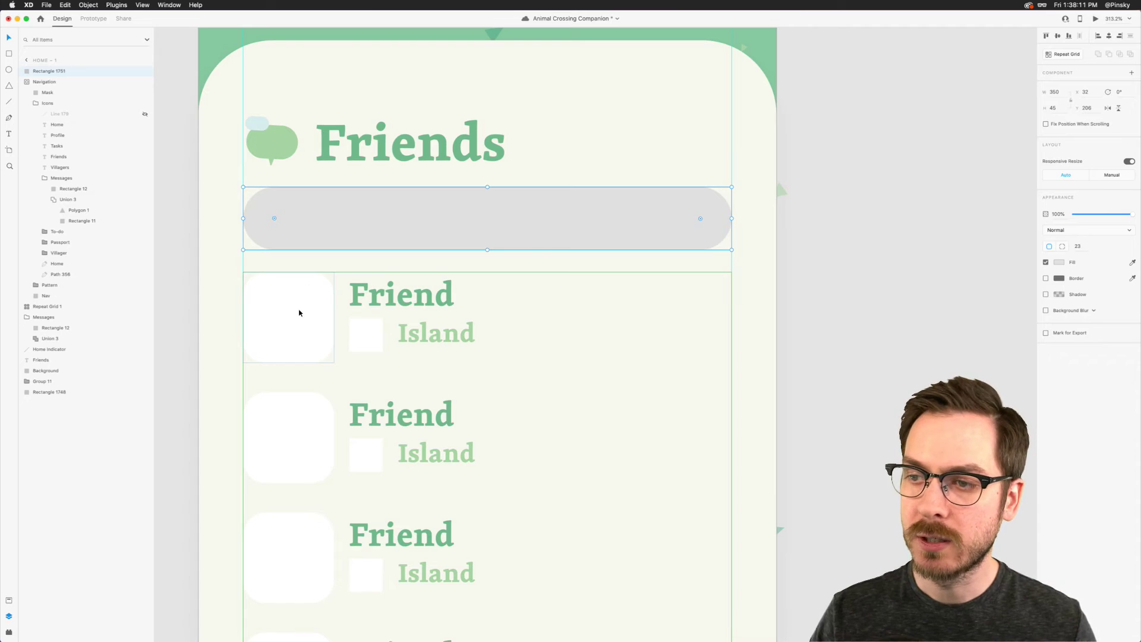
drag(301, 311, 299, 332)
shift+click(326, 229)
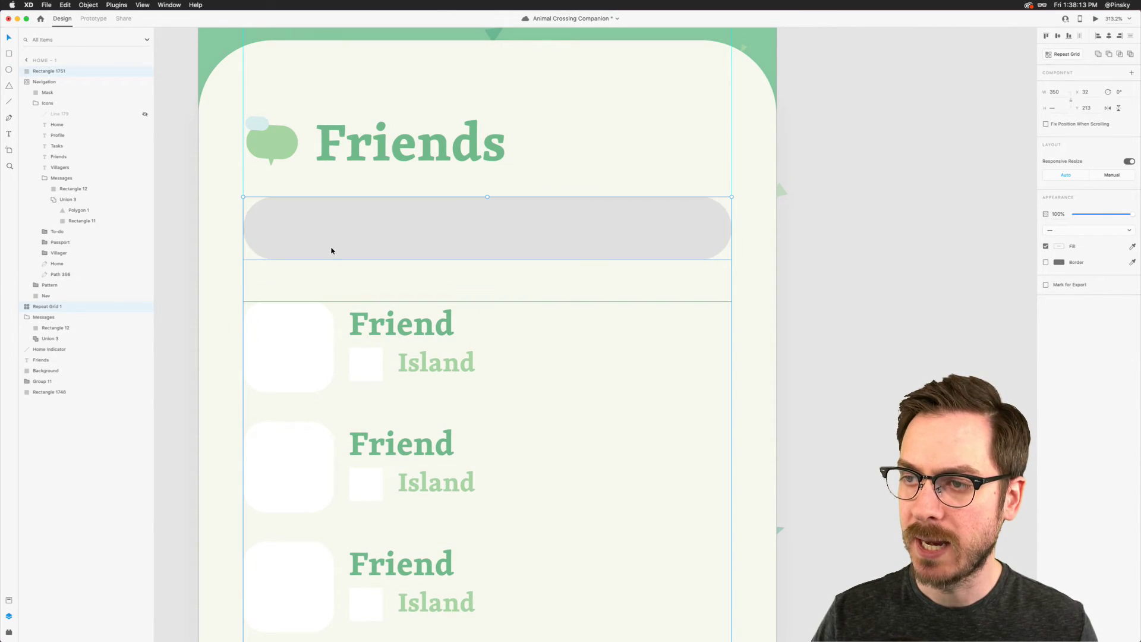
drag(331, 204, 331, 214)
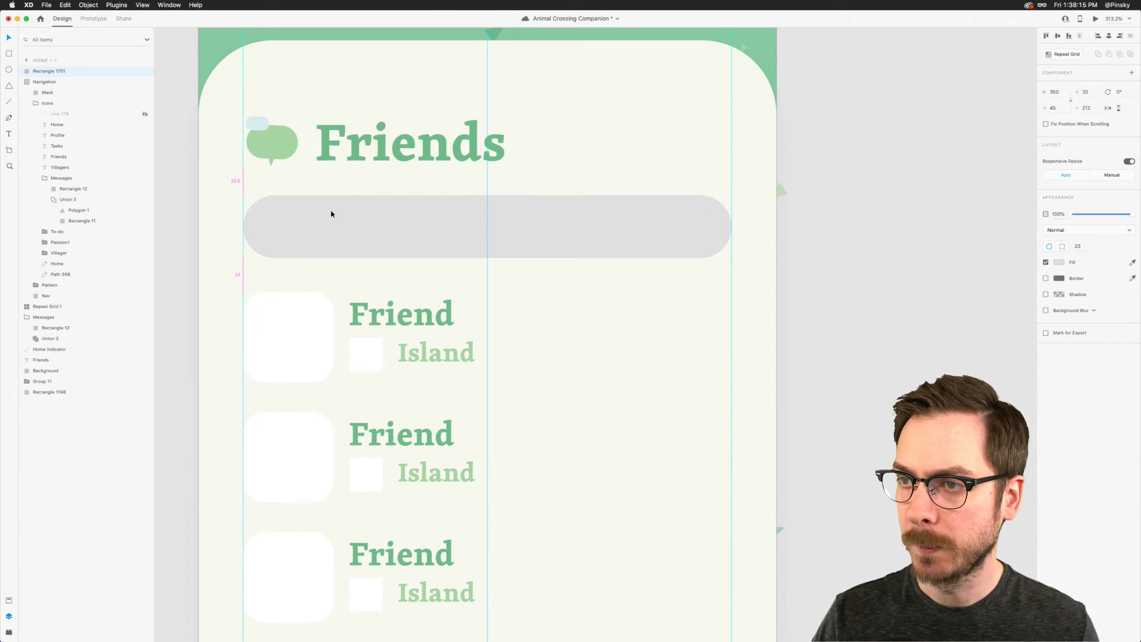
Step: Add the text label "Online" in the left half of the grey bar
key(t)
click(332, 238)
text(Online)
key(Escape)
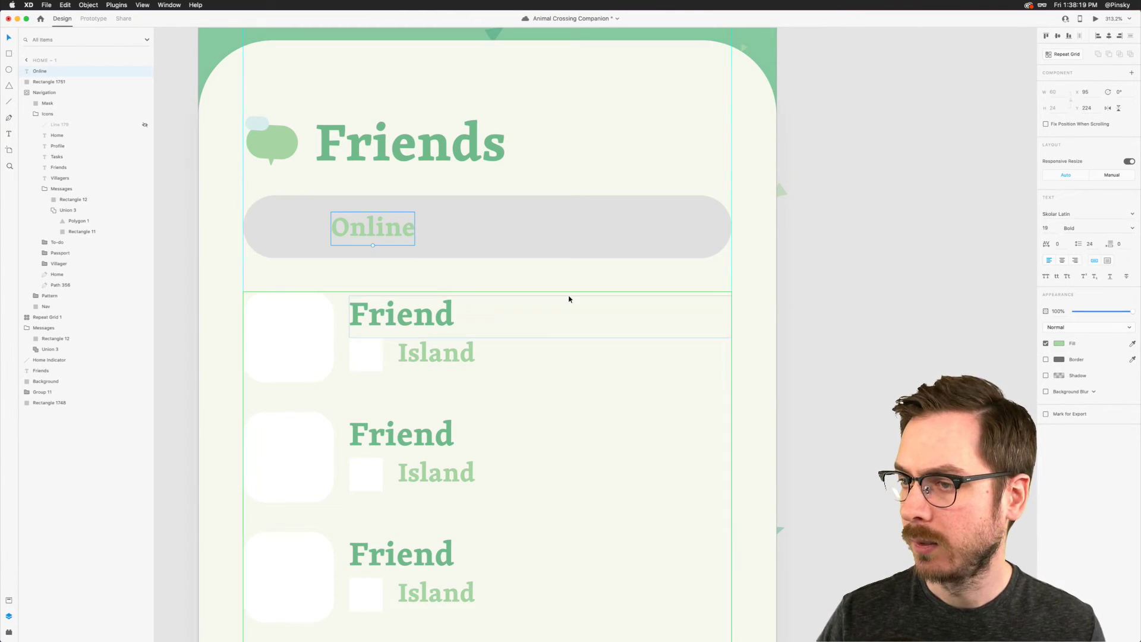
Step: Duplicate the Online label into the bar's right half as "Best Friends", with both labels white and positioned in their own halves
drag(371, 231, 538, 231)
double_click(539, 231)
text(Best)
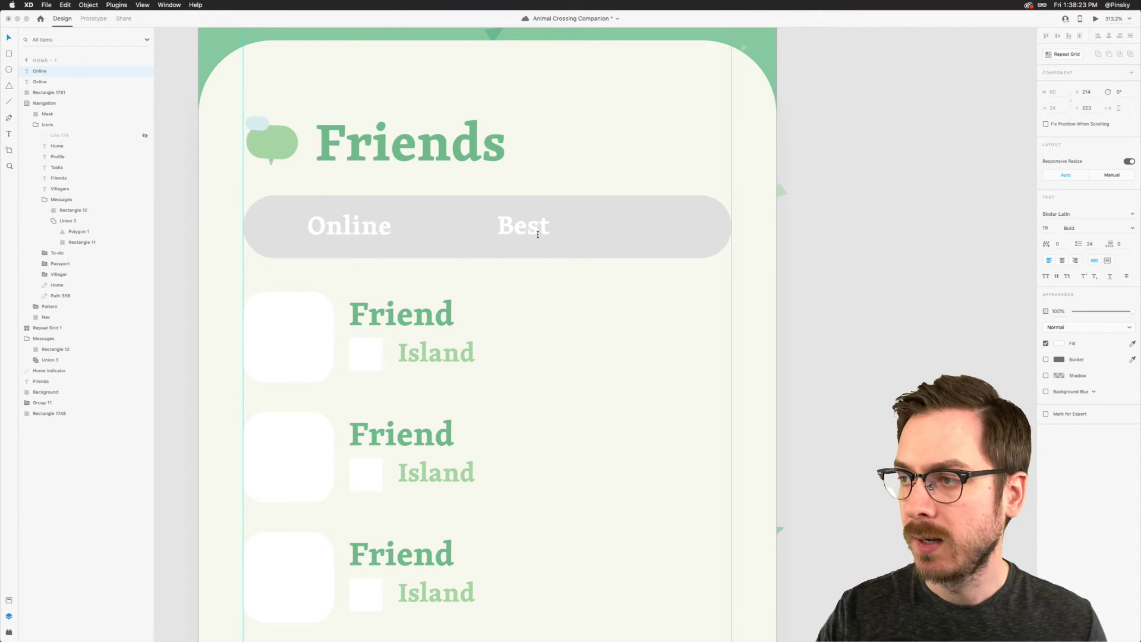
text( Friends)
key(Escape)
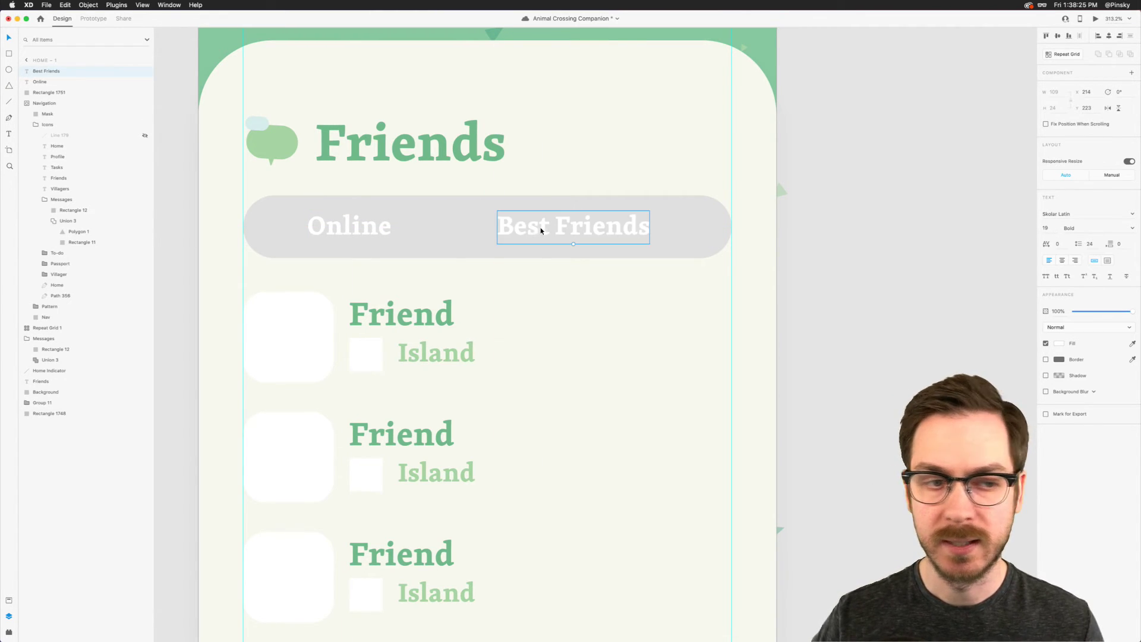
mouse_move(558, 228)
mouse_down()
mouse_move(589, 224)
mouse_move(578, 224)
mouse_up()
shift+click(348, 224)
drag(349, 224, 347, 225)
Step: Duplicate the grey bar, narrow the copy to 164 wide behind Online, and fill it with the Friends heading's green
click(446, 221)
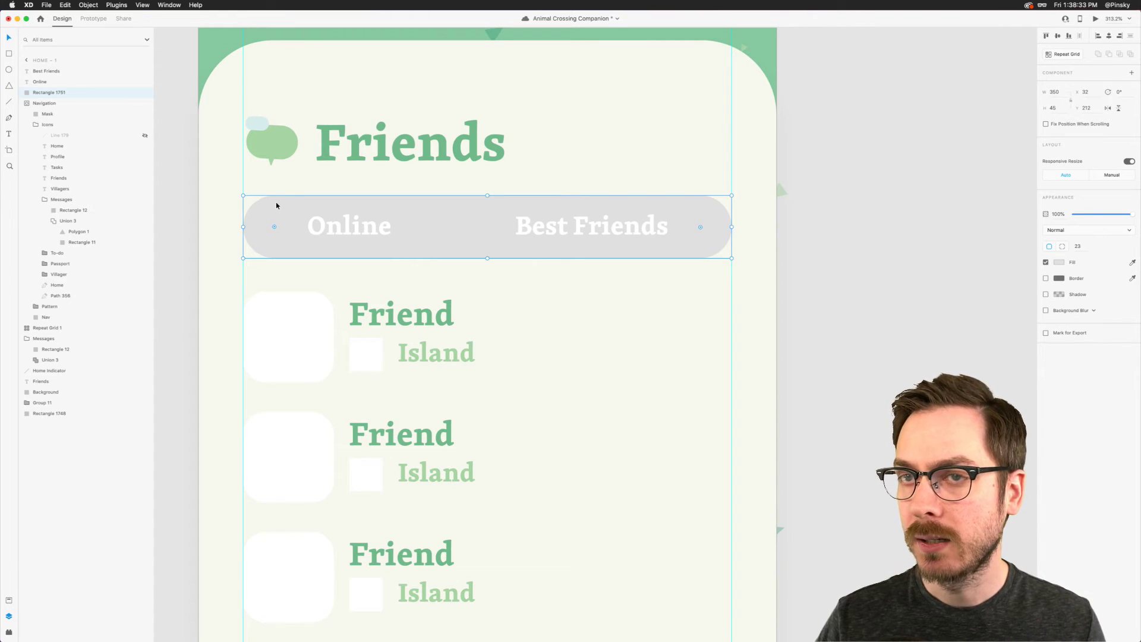
mouse_move(287, 198)
mouse_down()
mouse_move(280, 242)
mouse_move(298, 203)
mouse_up()
key(super+z)
key(super+d)
drag(730, 227, 472, 226)
key(i)
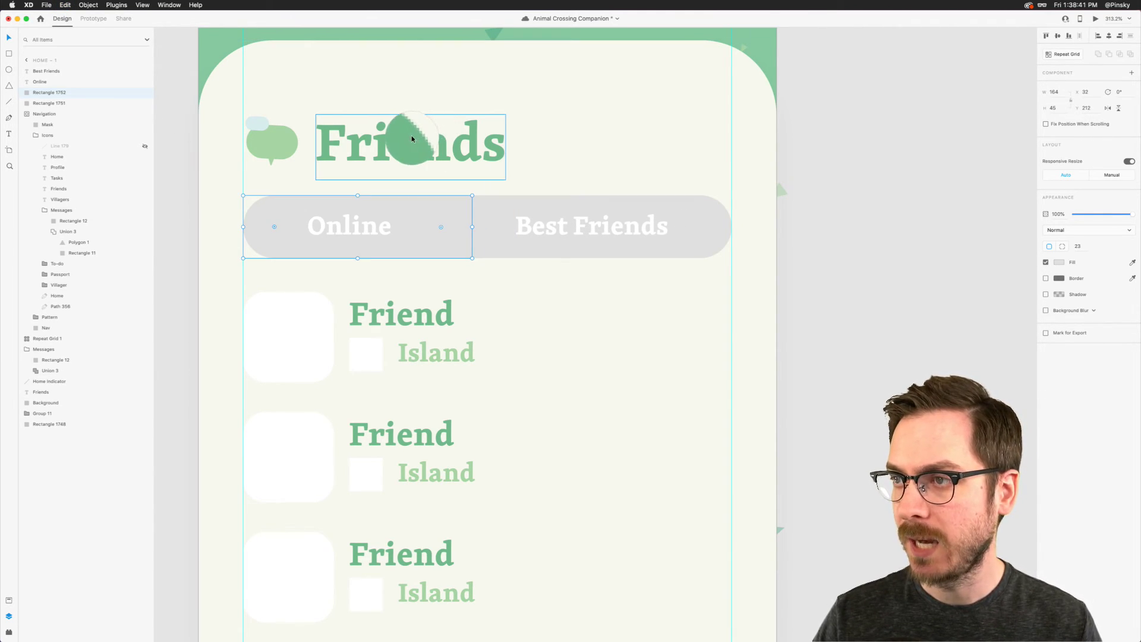
click(411, 139)
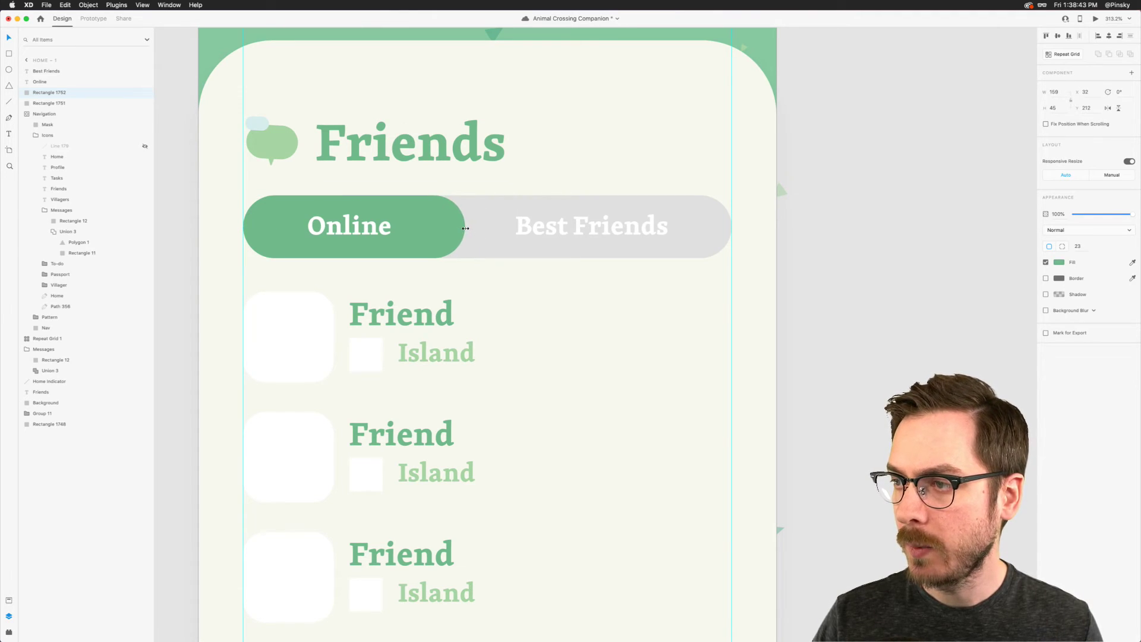
Step: Narrow the green pill slightly and centre the Online label on it at X 83
drag(472, 229, 469, 228)
click(358, 230)
drag(359, 230, 366, 230)
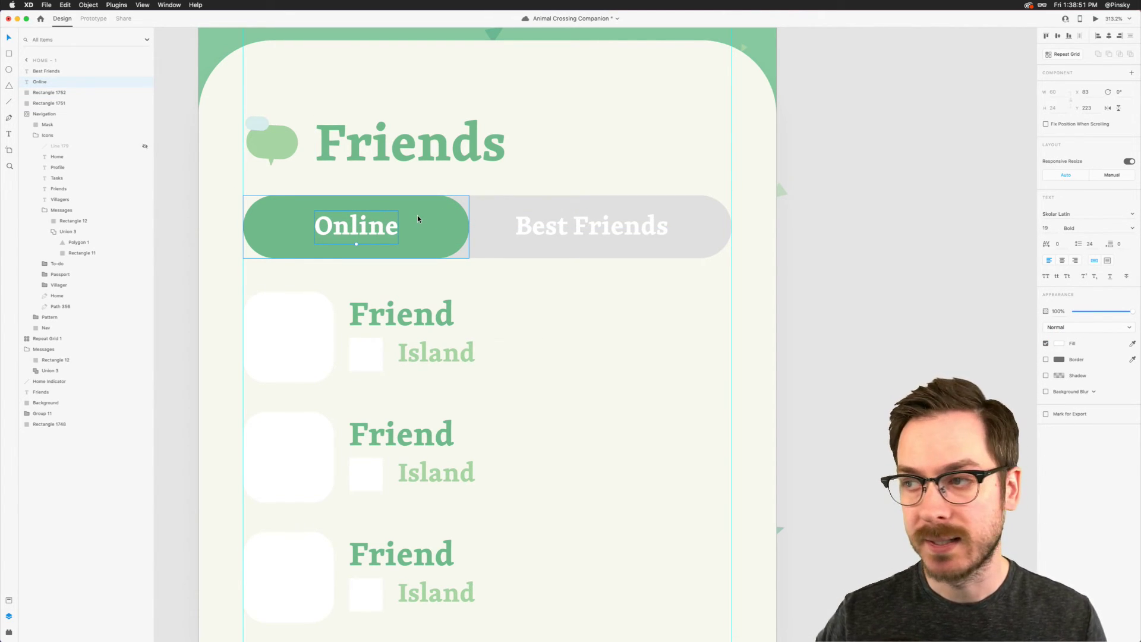
Step: Try the green pill behind Best Friends, widened to 187, and undo the change
drag(418, 219, 679, 221)
drag(506, 229, 470, 230)
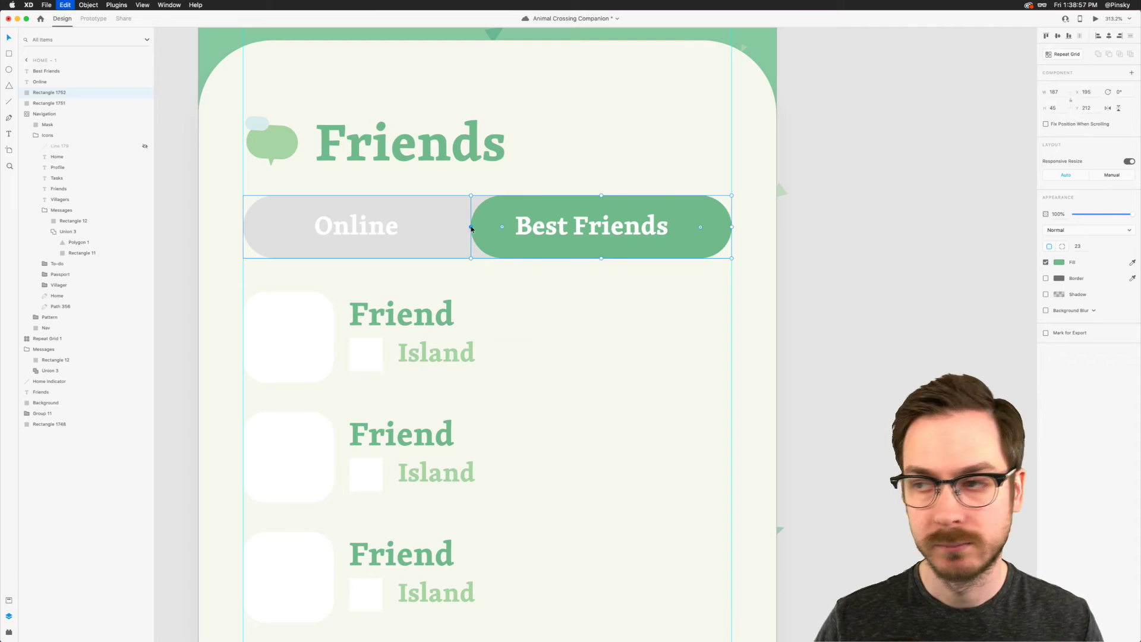
key(super+z)
key(super+z)
Step: Group both bars with the Online and Best Friends labels, and name the group "Toggle"
drag(177, 224, 672, 226)
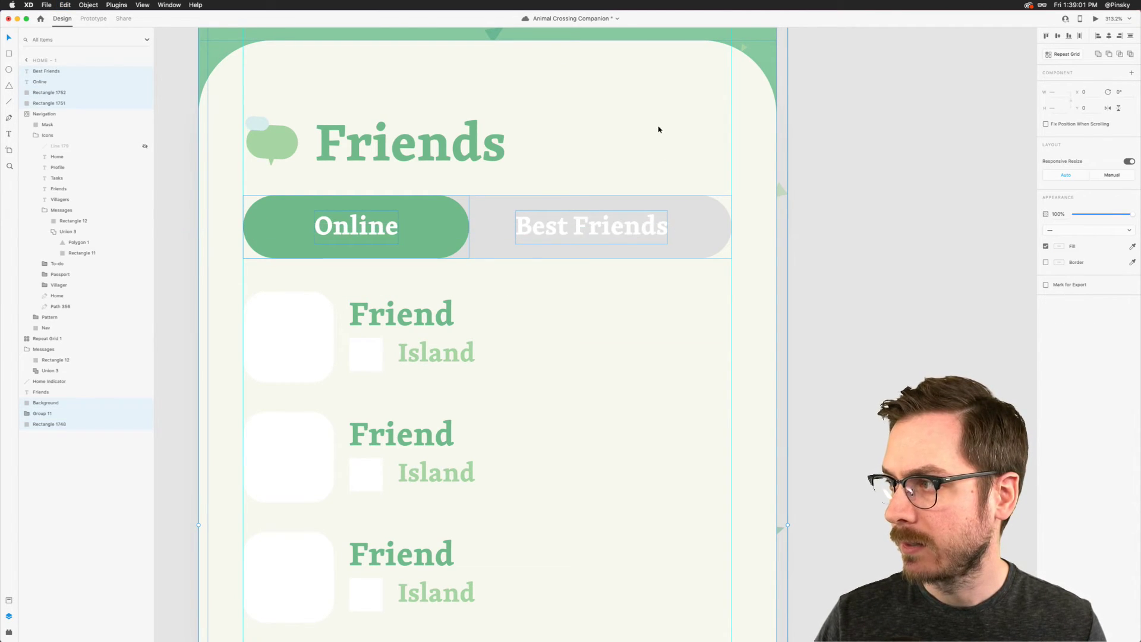
mouse_move(606, 245)
mouse_down()
mouse_move(586, 191)
mouse_move(603, 239)
mouse_up()
scroll(477, 98, up, 3)
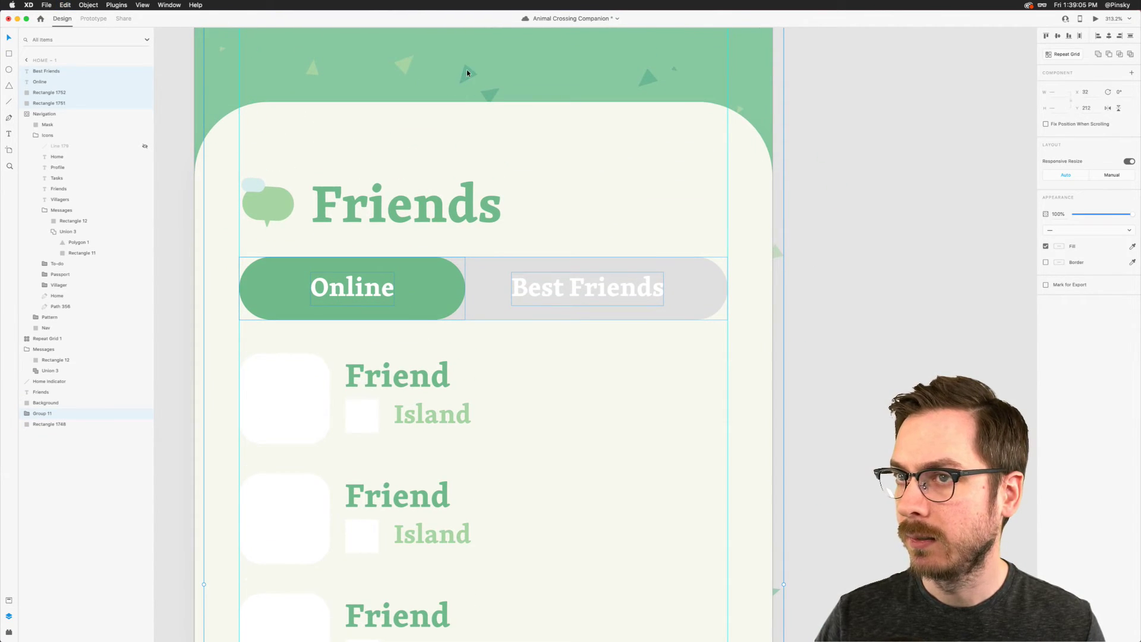
drag(499, 301, 471, 330)
key(super+z)
key(super+g)
double_click(39, 71)
text(Toggle)
key(Return)
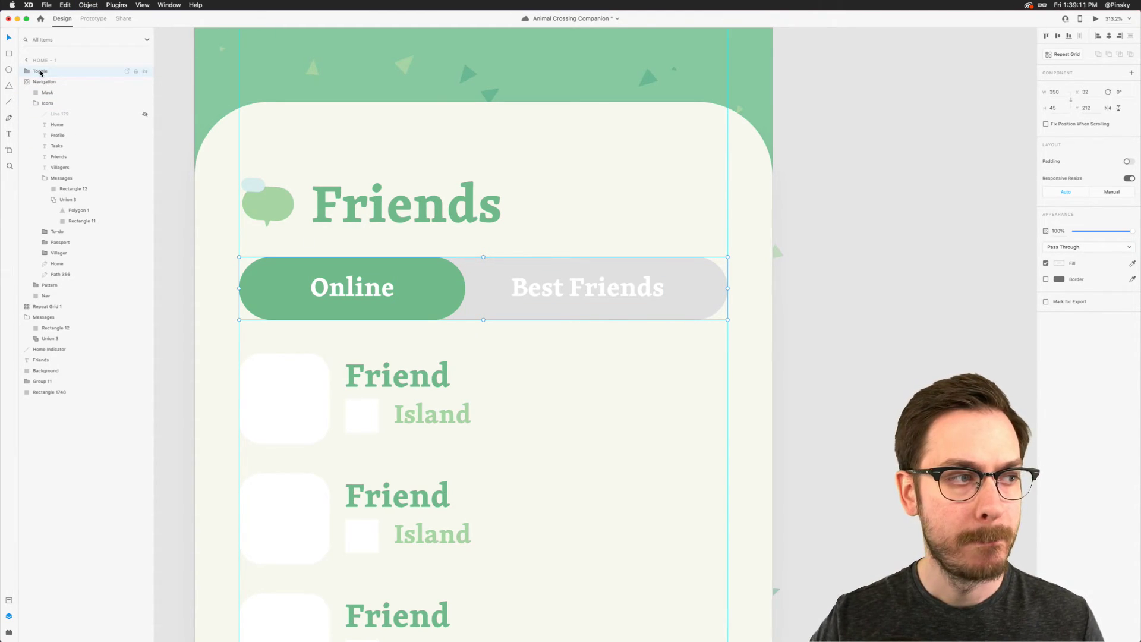
Step: Move the Toggle group and the friend list down slightly to give the heading more space
scroll(359, 201, down, 8)
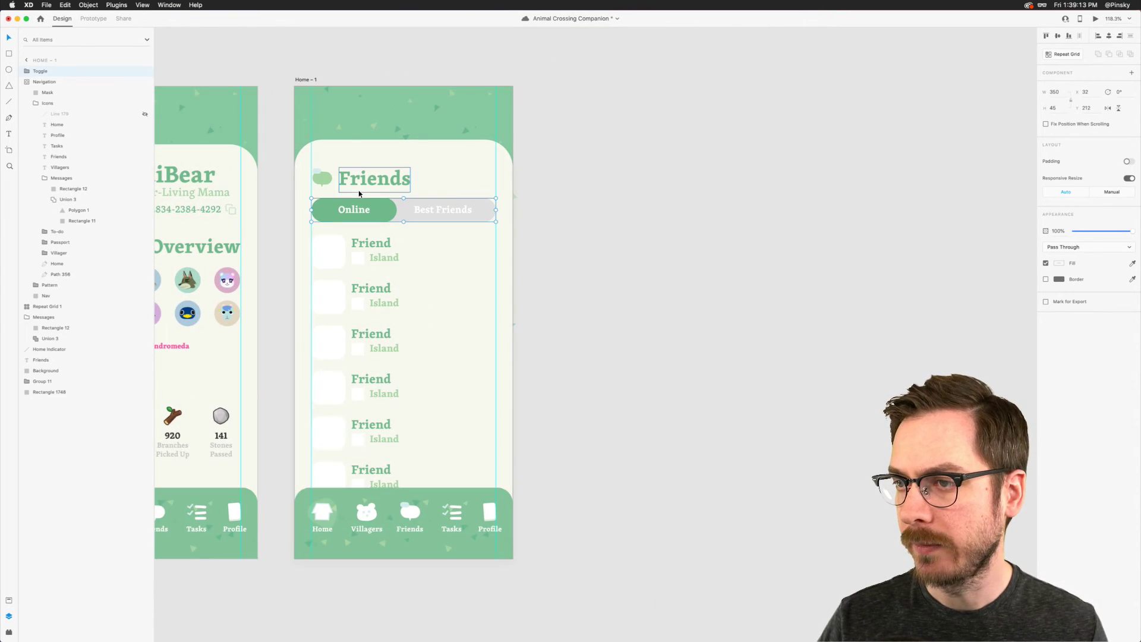
drag(358, 201, 358, 206)
drag(321, 248, 322, 251)
click(558, 280)
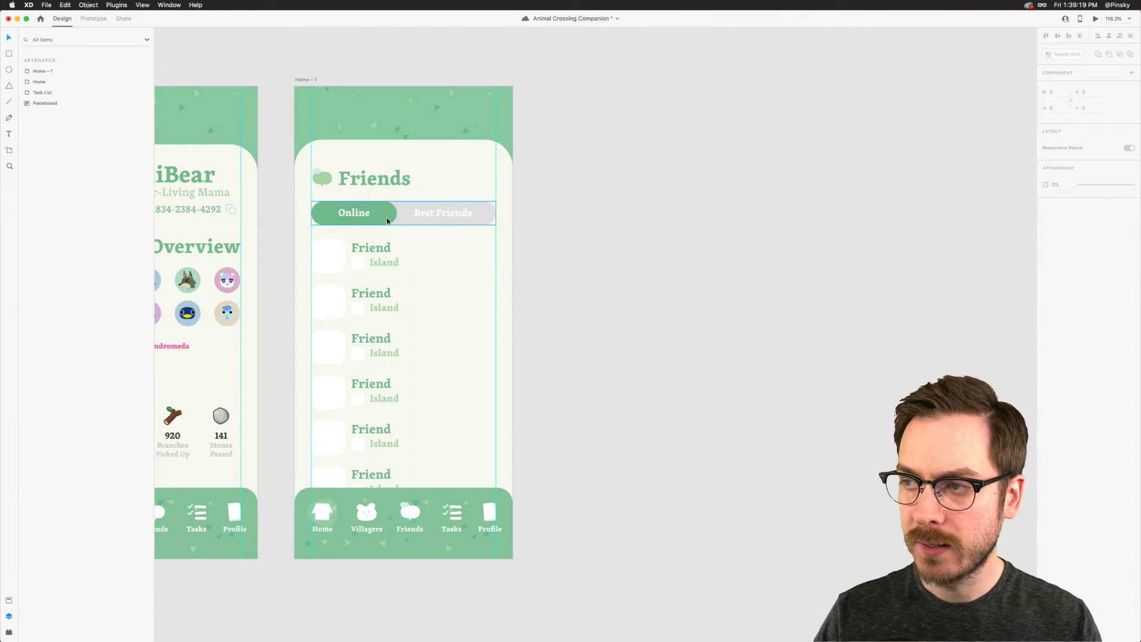
Step: Move the Friend label, Island label and Fruit square in the Repeat Grid 5 px to the right, starting at X 113
scroll(367, 265, up, 5)
click(357, 257)
double_click(357, 266)
click(414, 268)
double_click(420, 272)
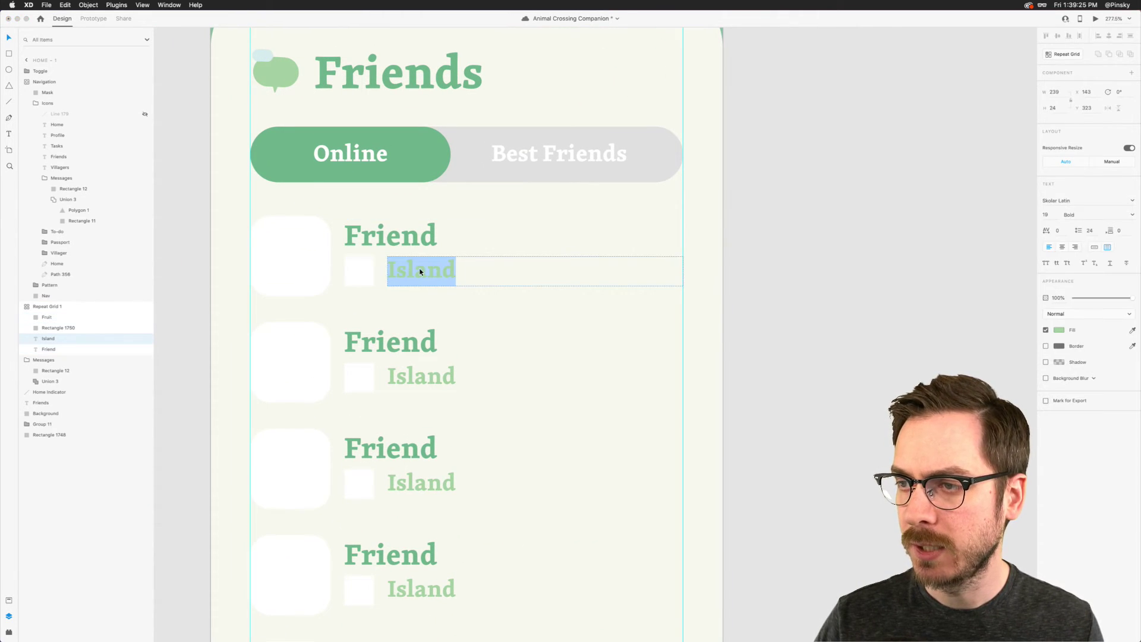
key(Escape)
shift+click(359, 265)
shift+click(375, 244)
key(Right)
key(Right)
key(Right)
key(Right)
key(Right)
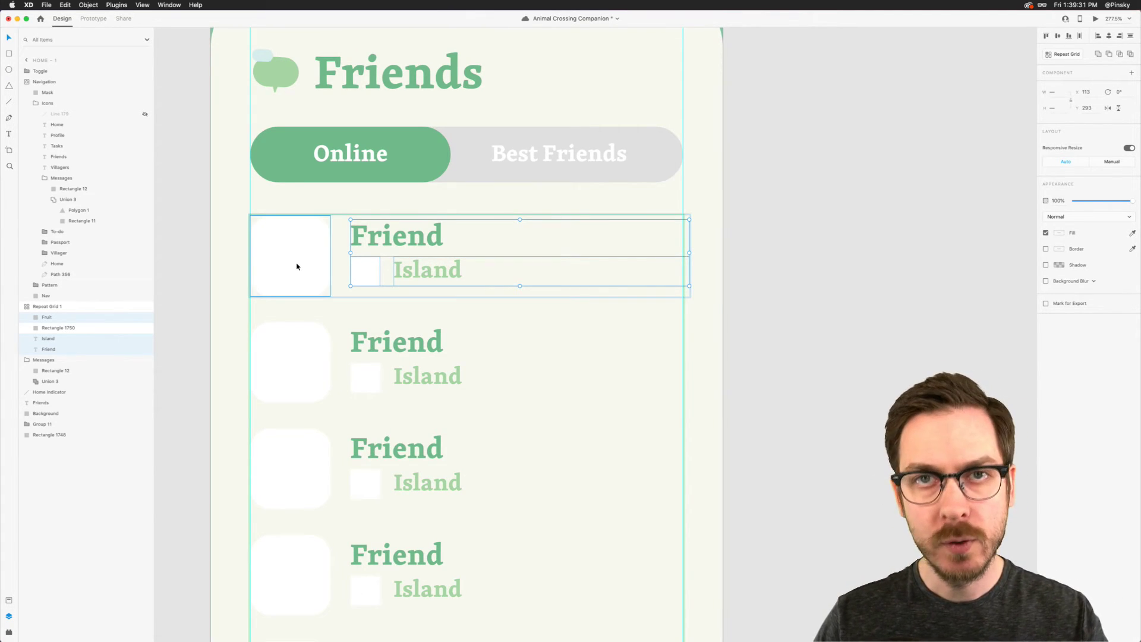
Step: Switch to Finder, try filling the avatar squares with the powers-char-2x image from the Players folder, and undo it
key(super+Tab)
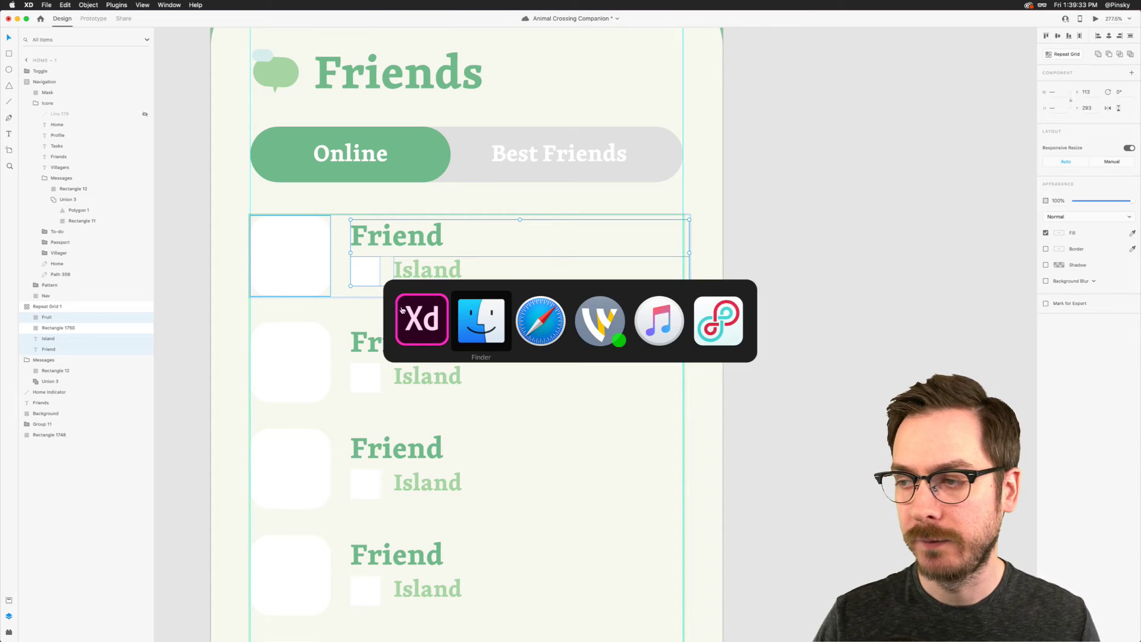
click(373, 360)
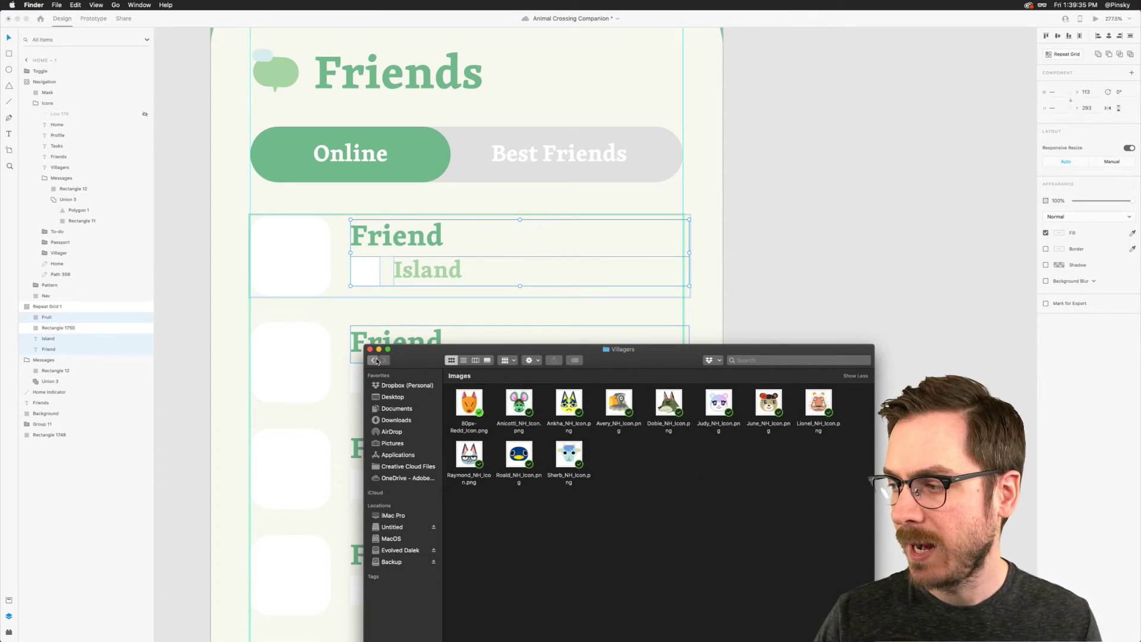
double_click(729, 424)
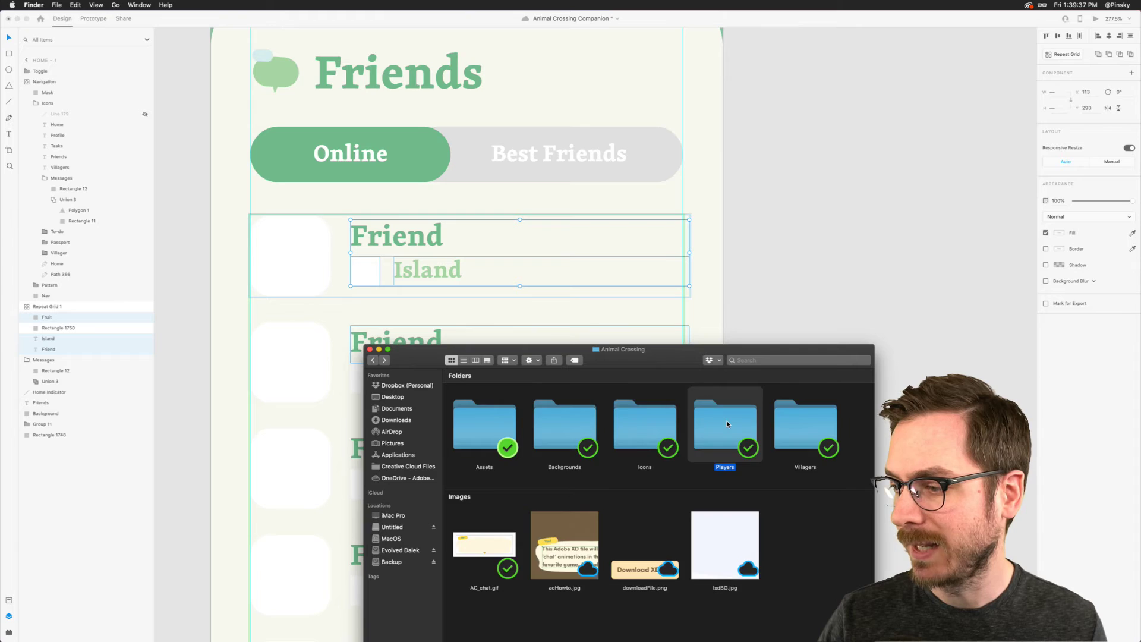
drag(509, 408, 314, 243)
click(300, 253)
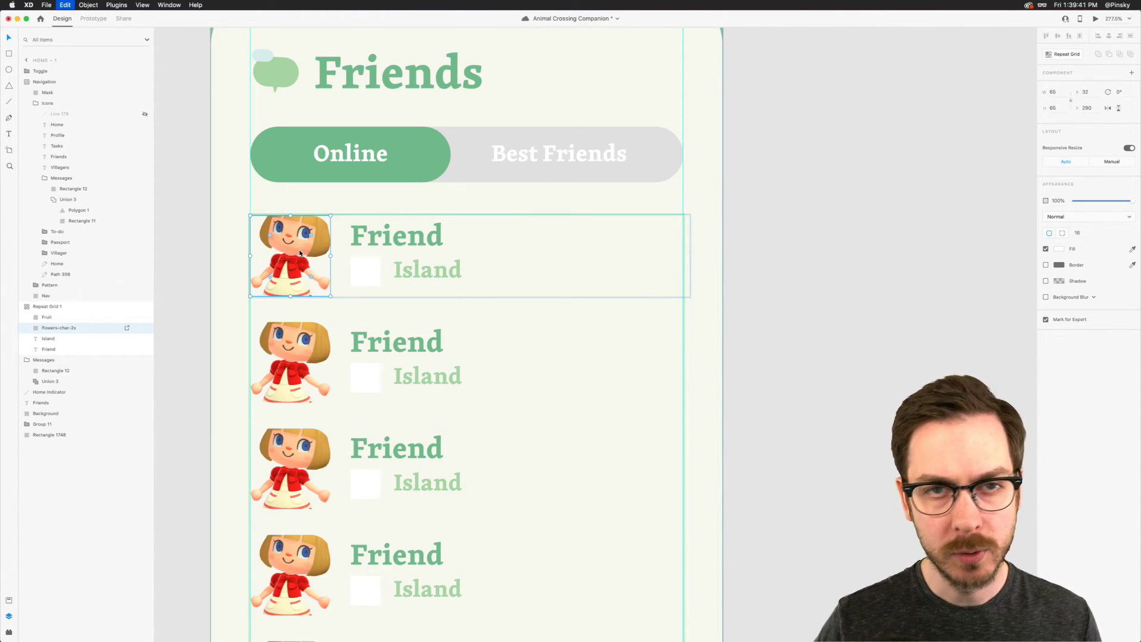
key(super+z)
Step: Clear the selection and save the document
click(193, 251)
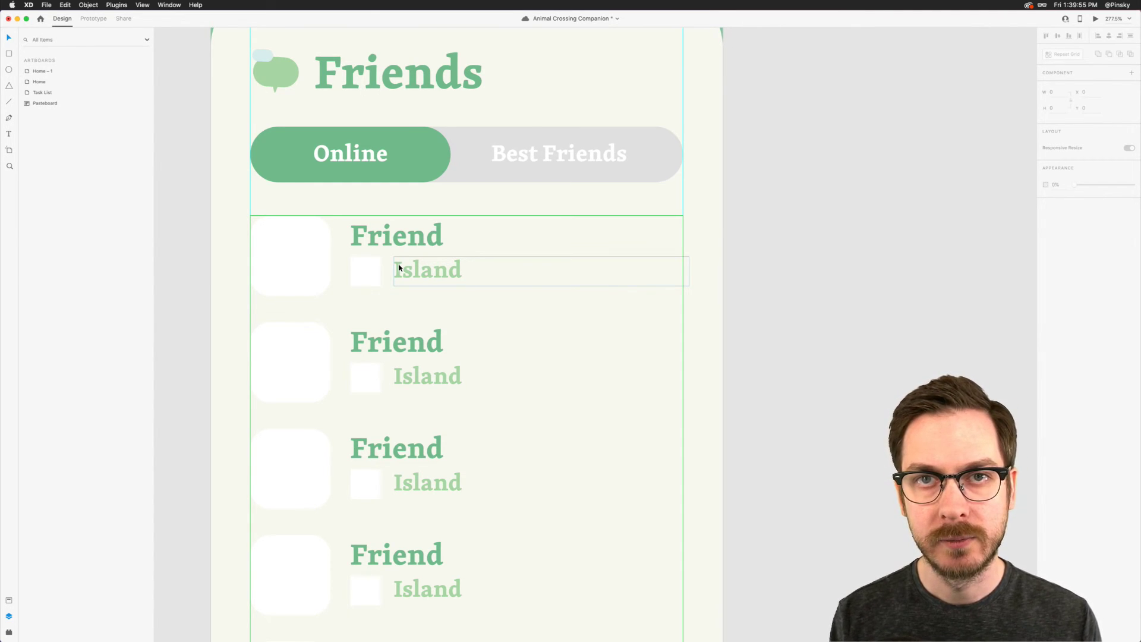
key(super+s)
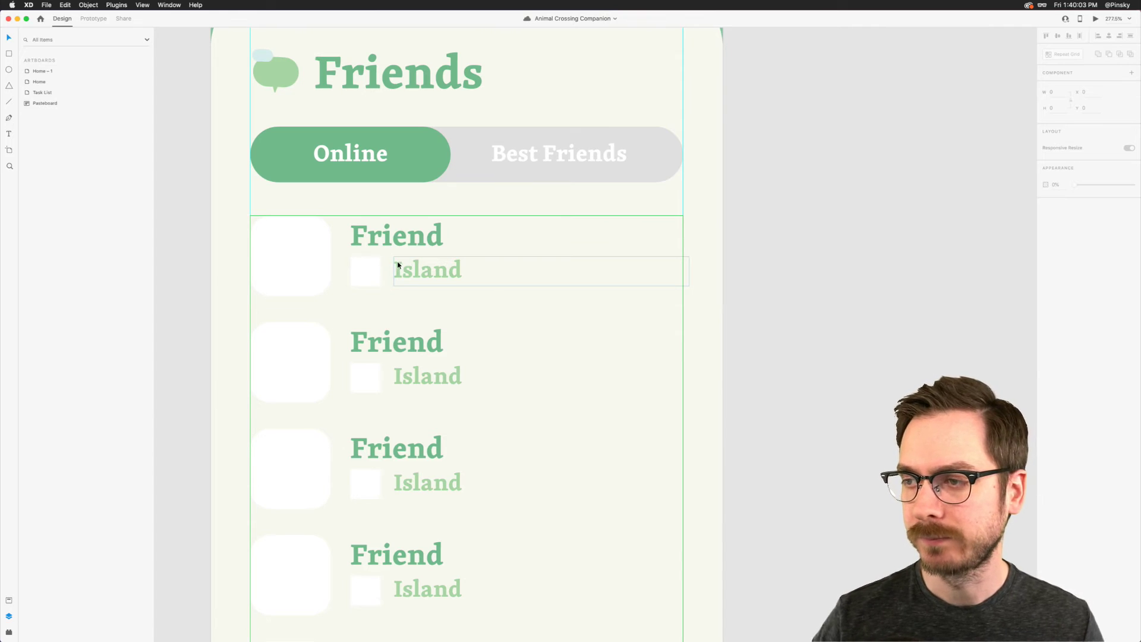
Step: Switch to Safari, open the Animal Crossing Friends Google Sheet, and review its Name, Island and Fruit columns
key(super+Tab)
key(super+Tab)
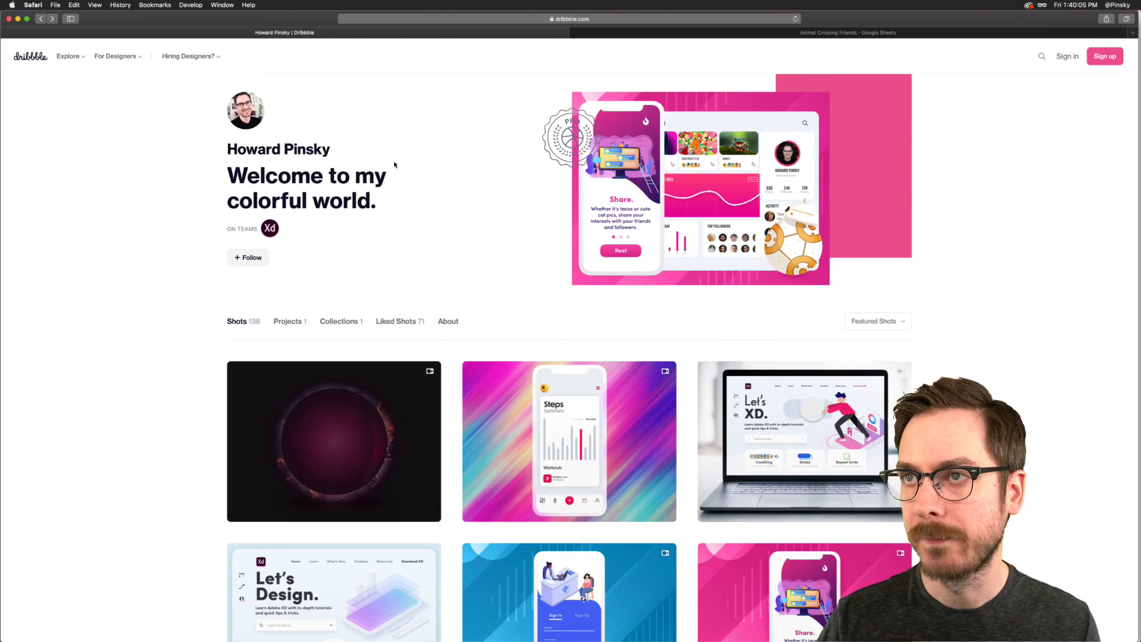
click(625, 33)
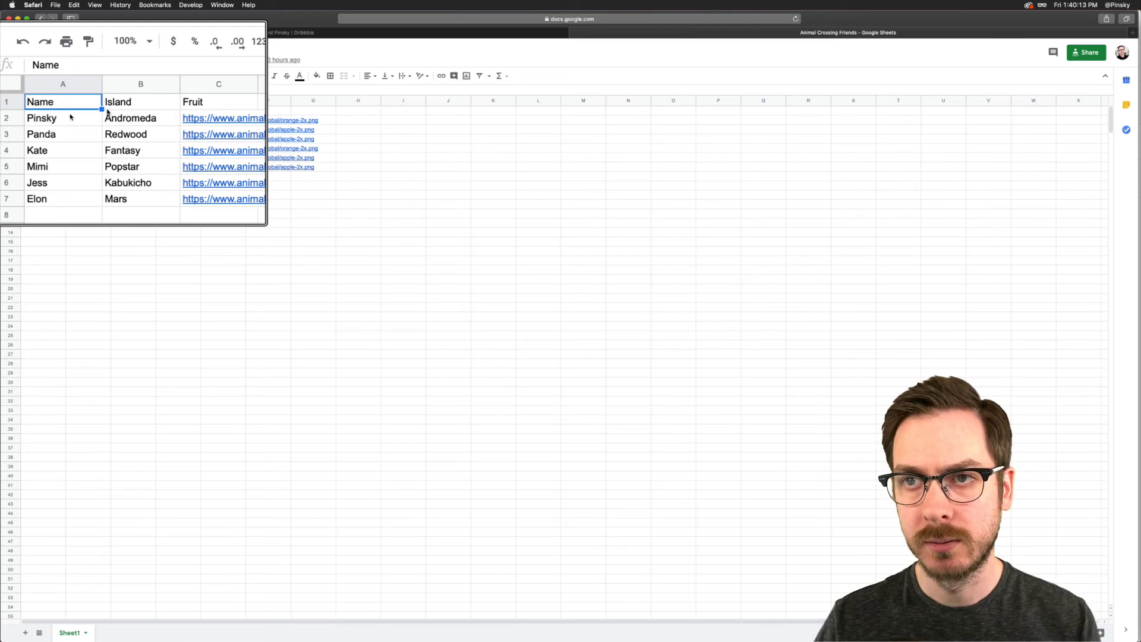
click(89, 112)
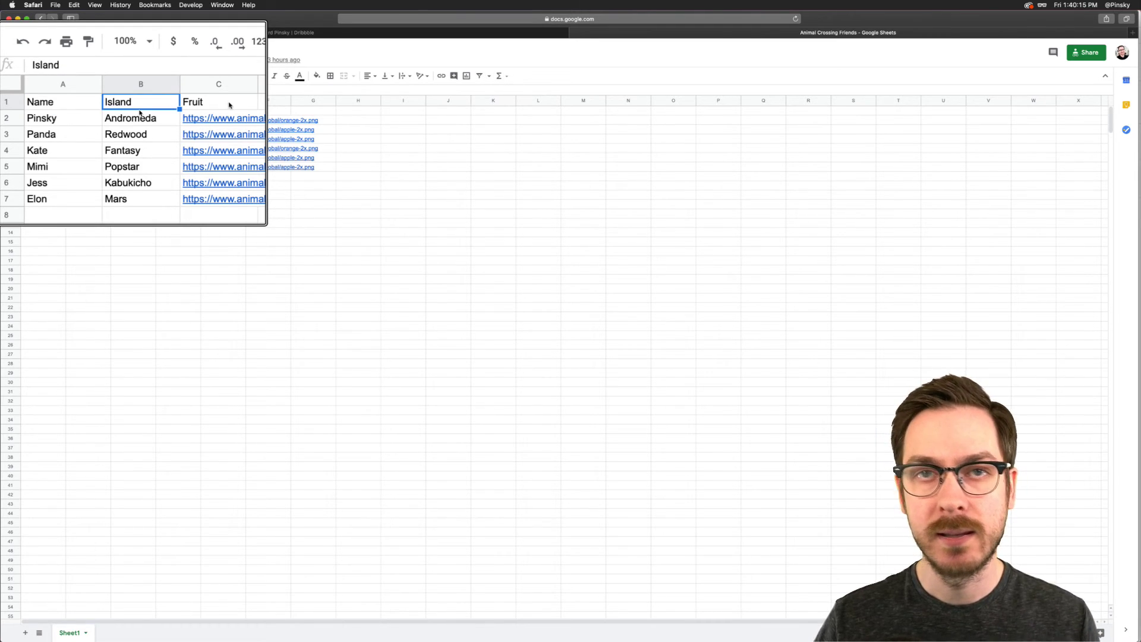
click(140, 113)
click(140, 122)
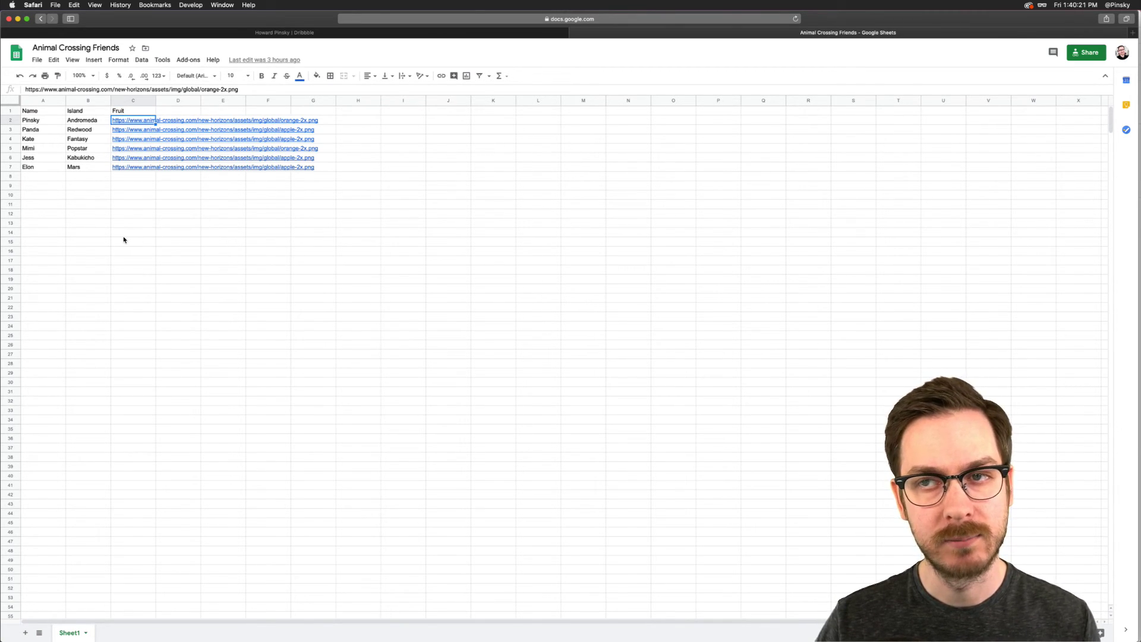
Step: Copy the Animal Crossing Friends sheet's web address, then switch to Adobe XD and select the friends Repeat Grid
click(99, 214)
click(40, 110)
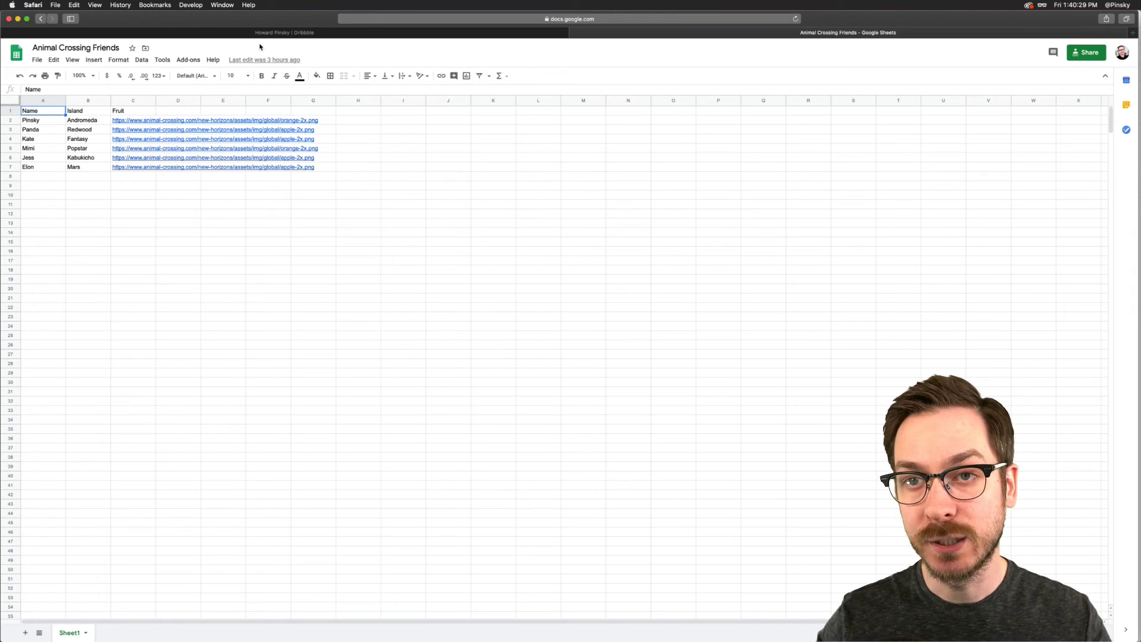
click(519, 18)
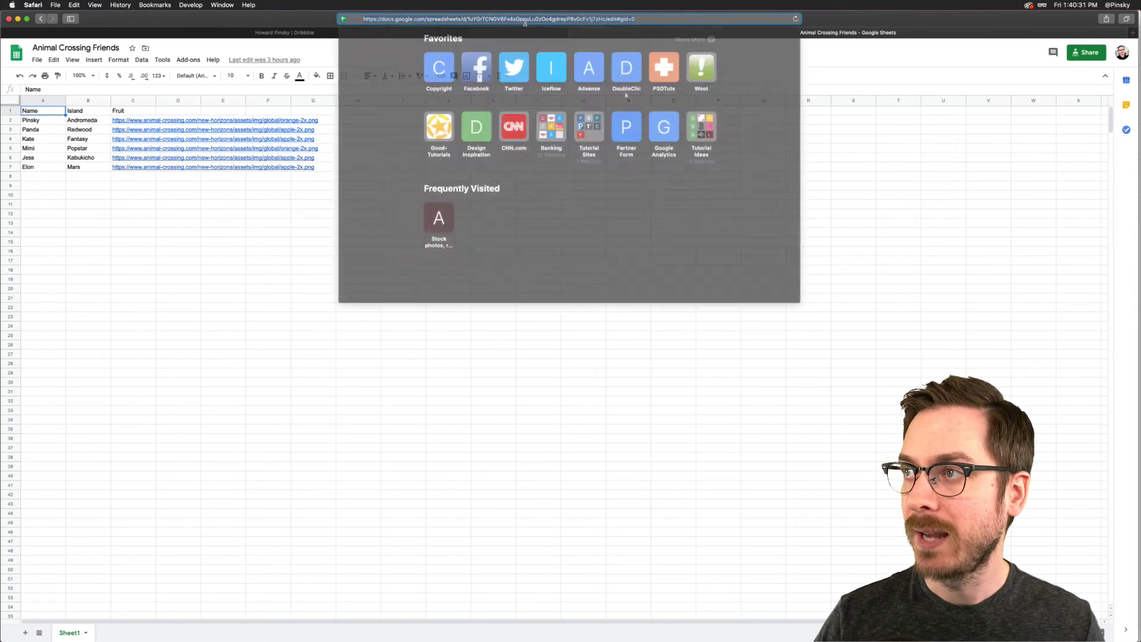
key(super+d)
key(Return)
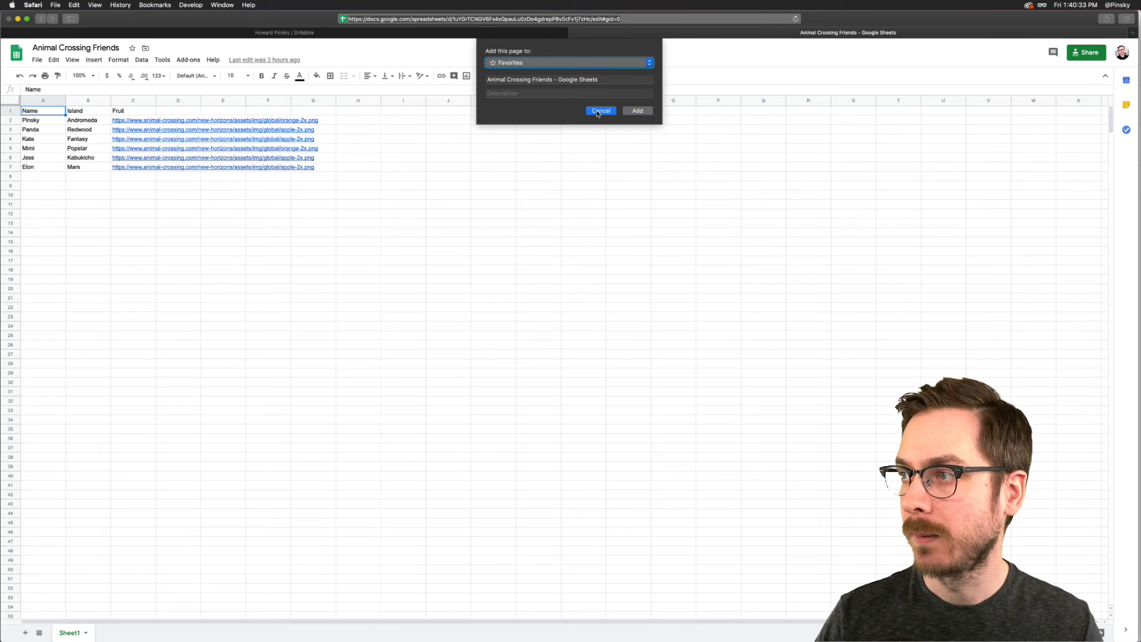
key(super+Tab)
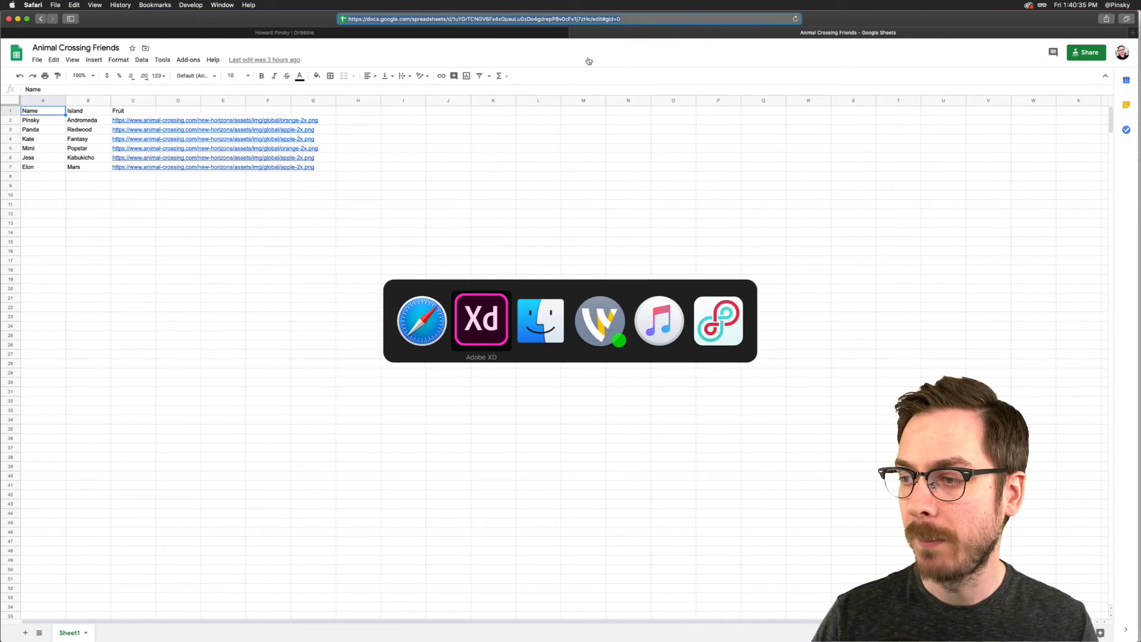
click(355, 253)
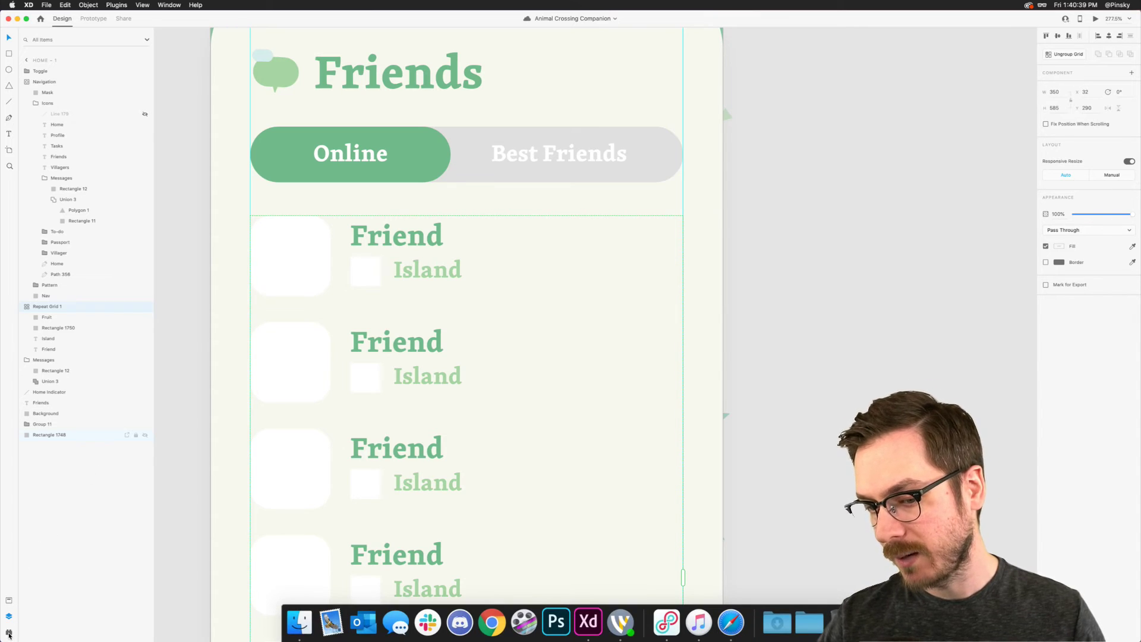
Step: Show the installed plugins and search the XD plugin library for "google"
click(9, 633)
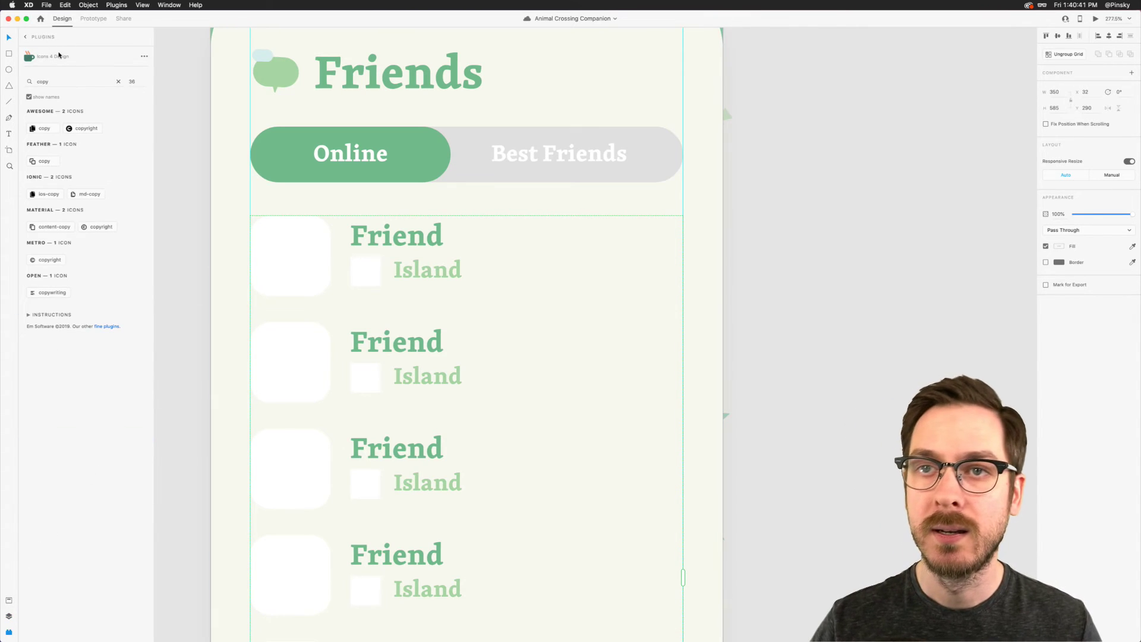
click(27, 38)
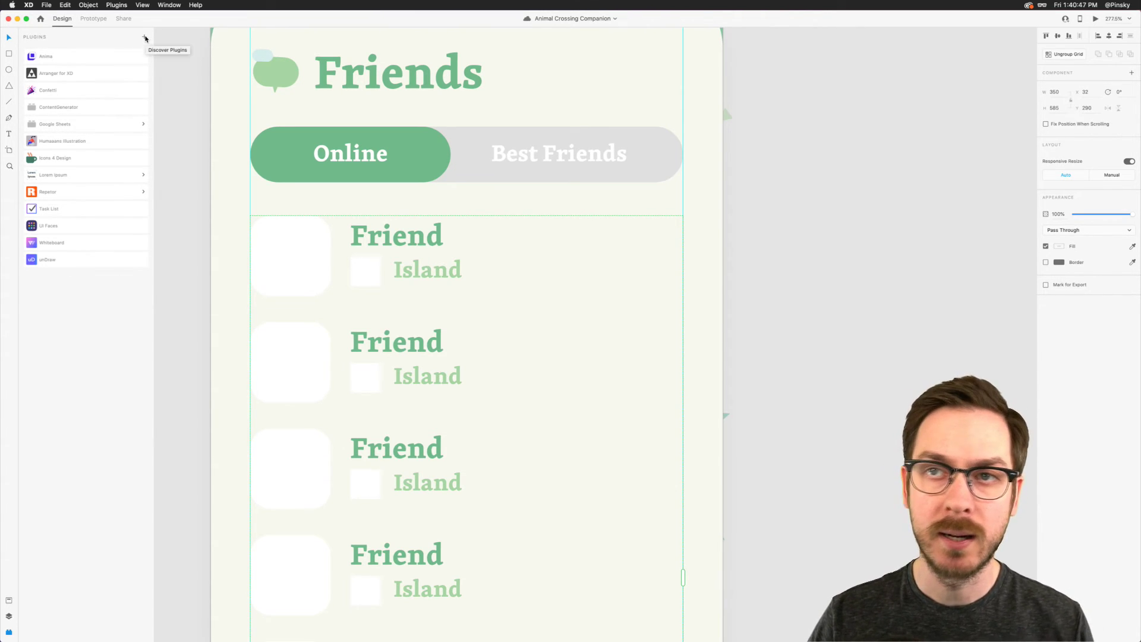
click(145, 38)
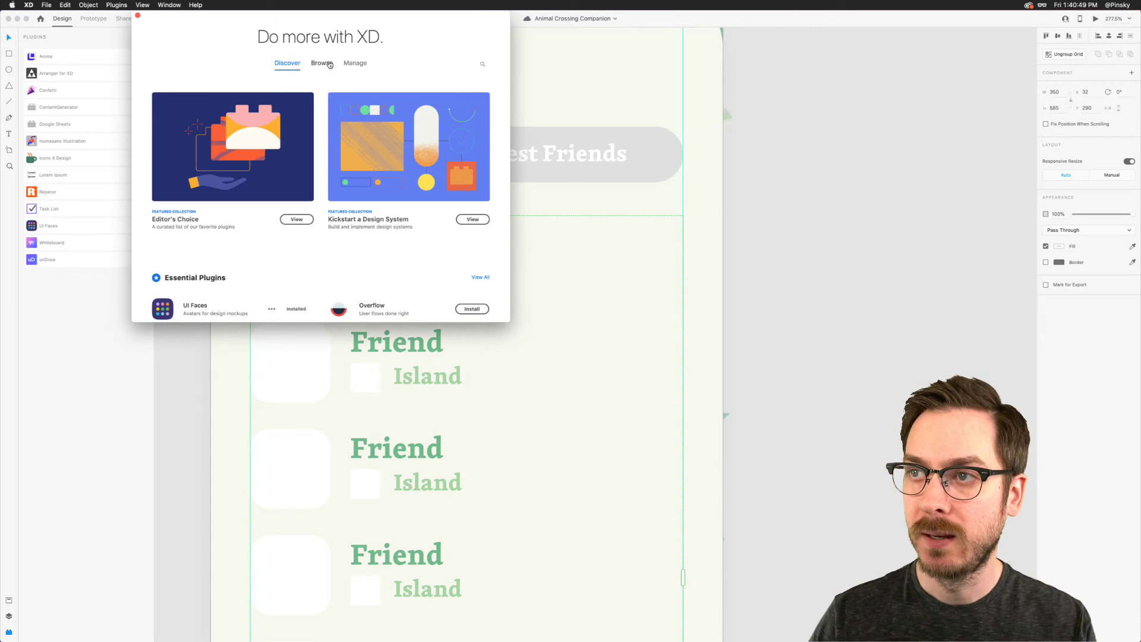
click(483, 66)
text(go)
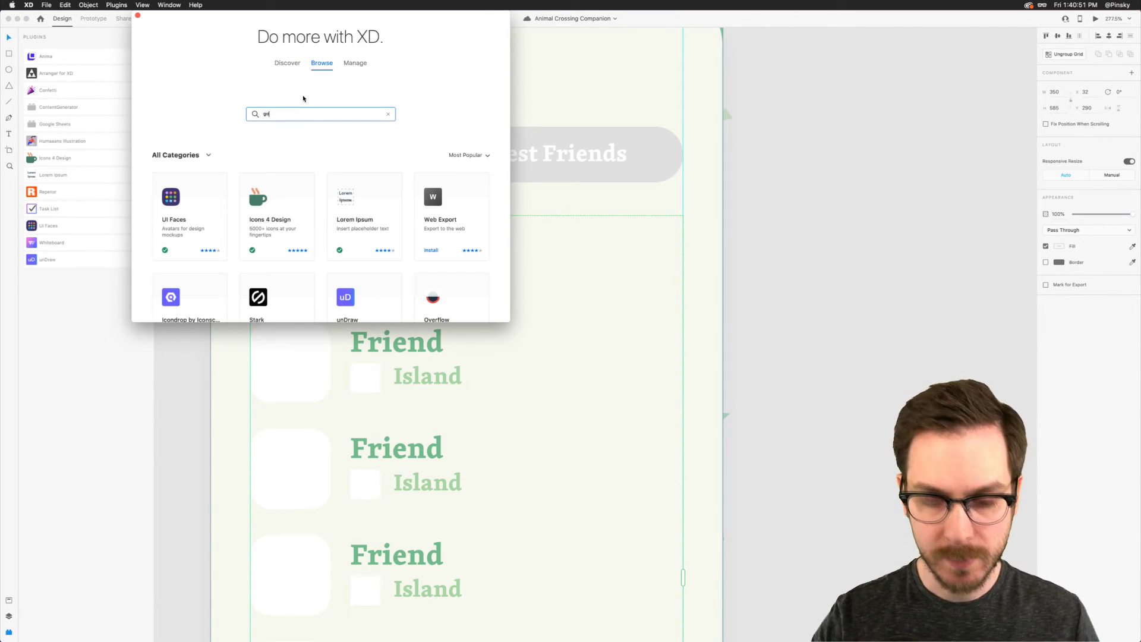
text(ogle)
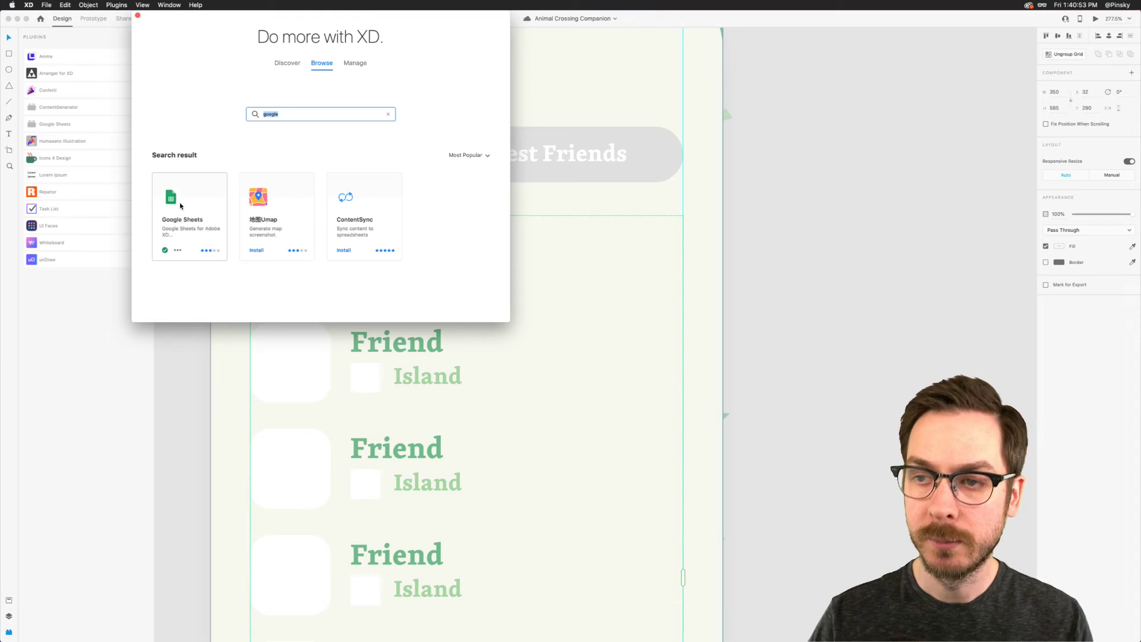
click(138, 14)
Step: Load the copied Animal Crossing Friends sheet address as a public link in the Google Sheets plugin
click(88, 123)
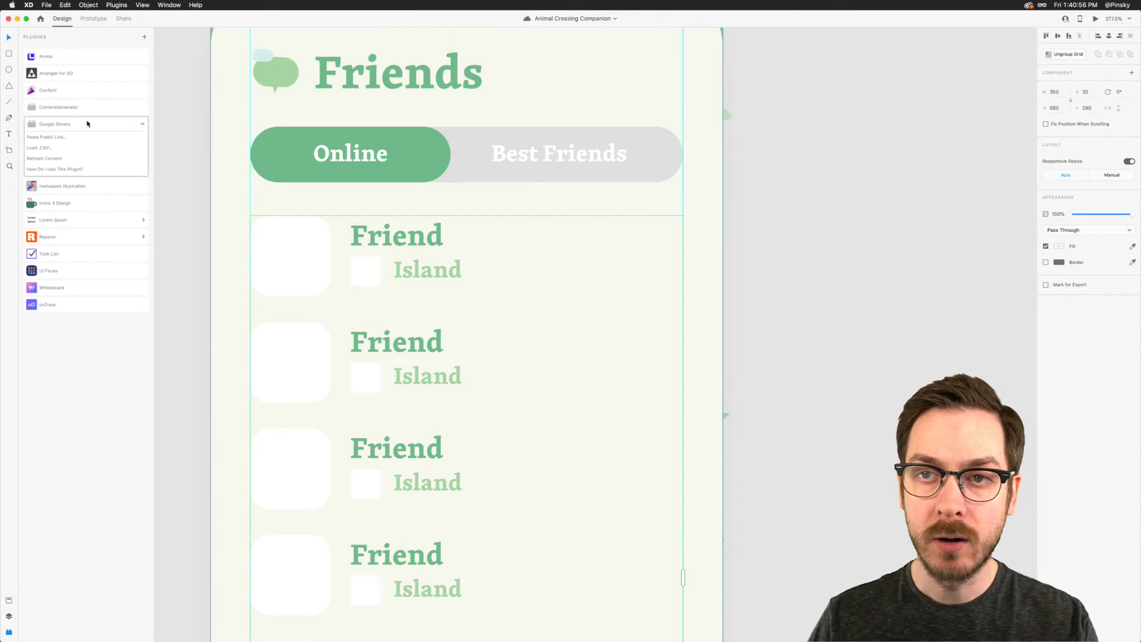
click(43, 137)
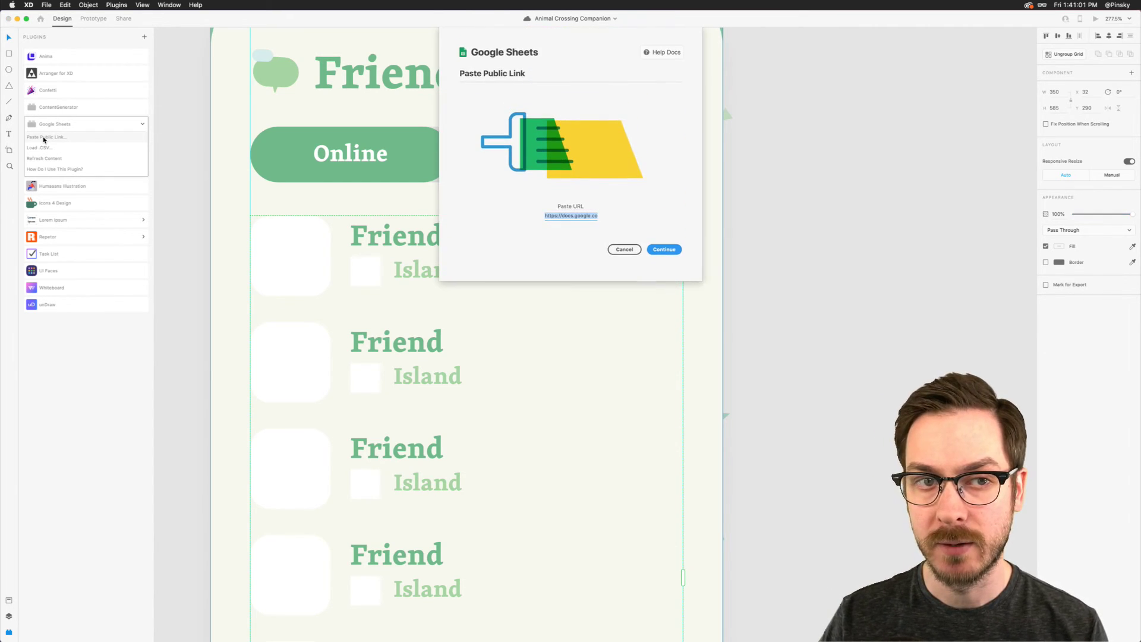
key(super+v)
click(664, 249)
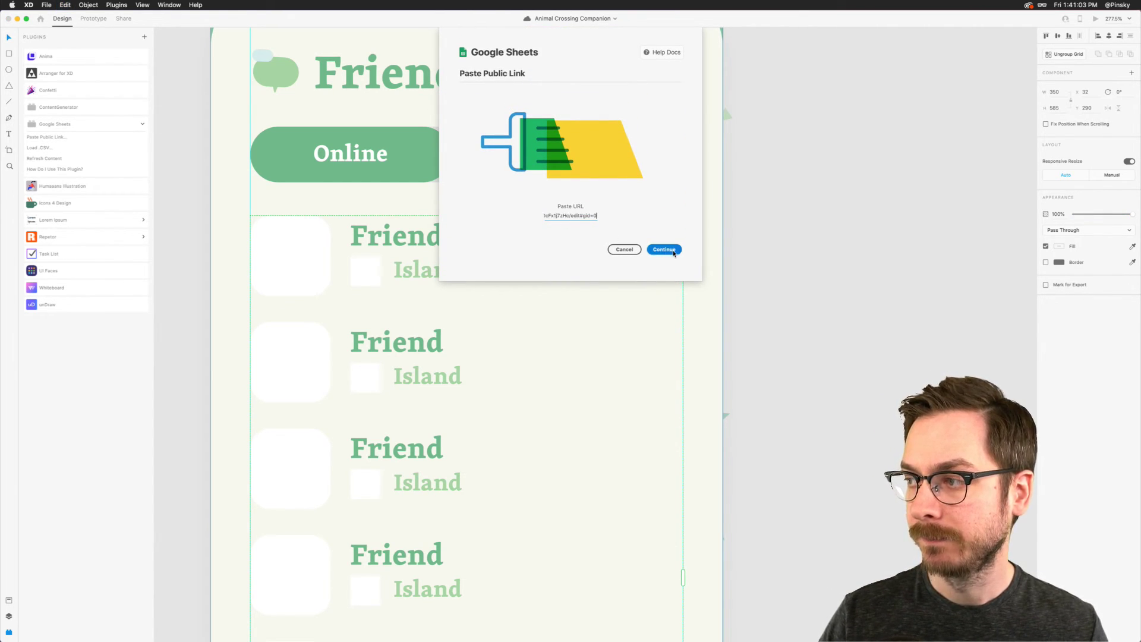
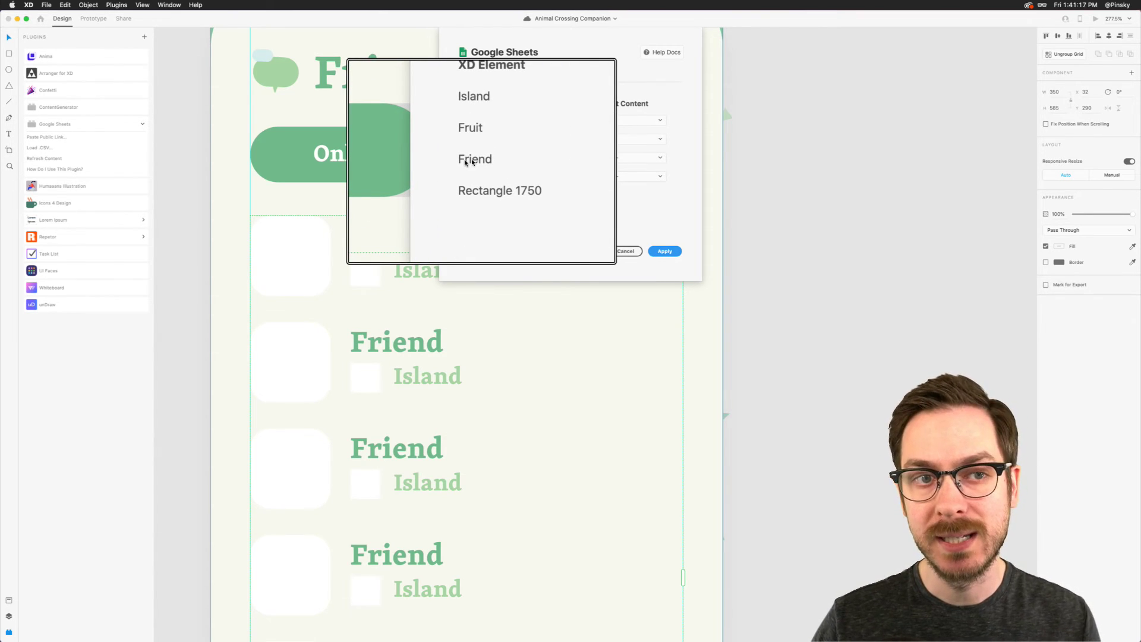
Step: Map the Friend element to the sheet's Name column, apply the sheet content to the grid, and compare it with the spreadsheet in Safari
click(642, 160)
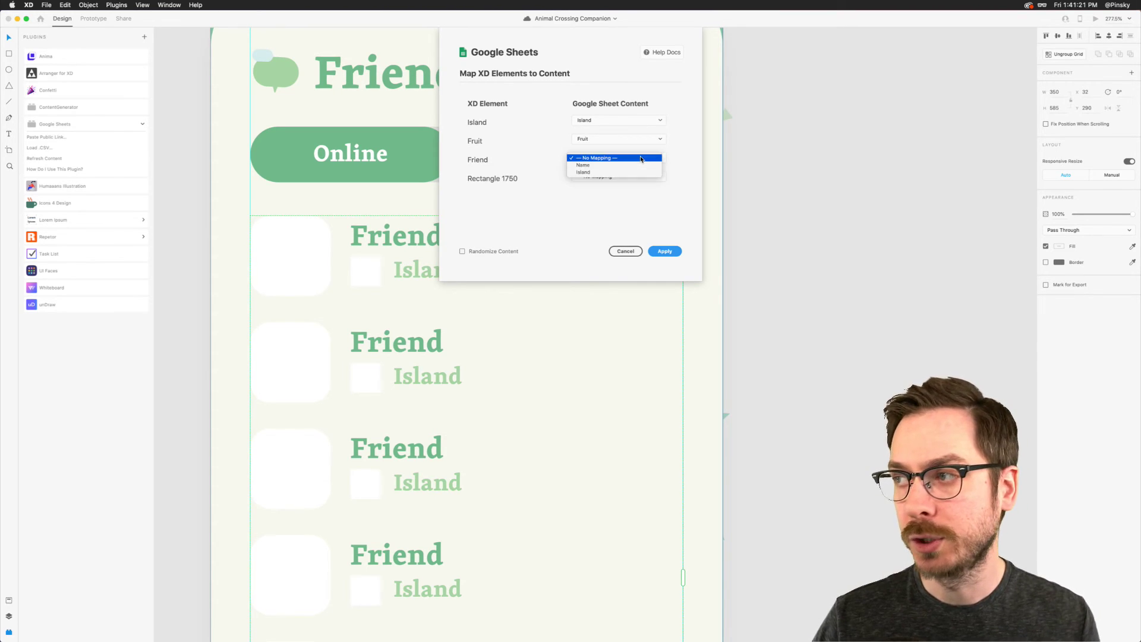
click(592, 166)
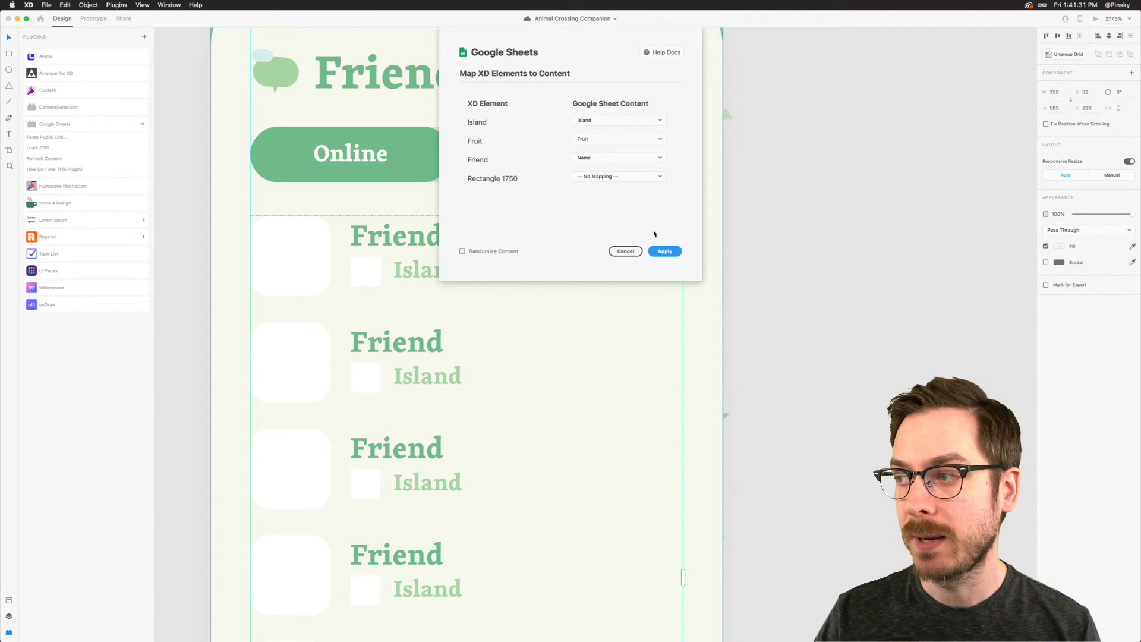
click(666, 252)
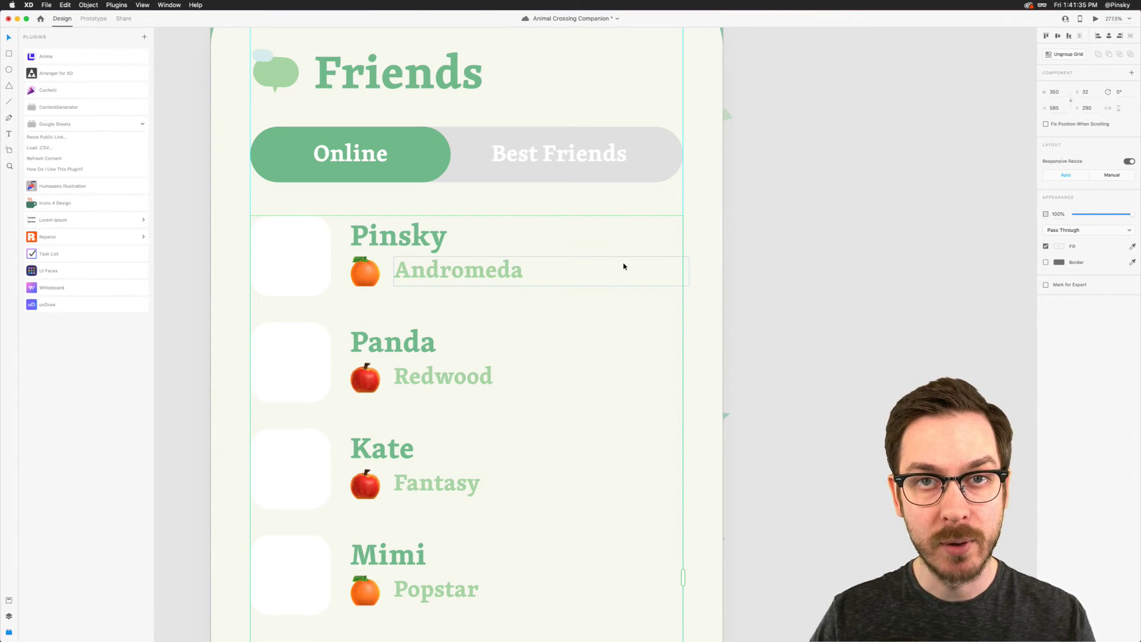
key(super+Tab)
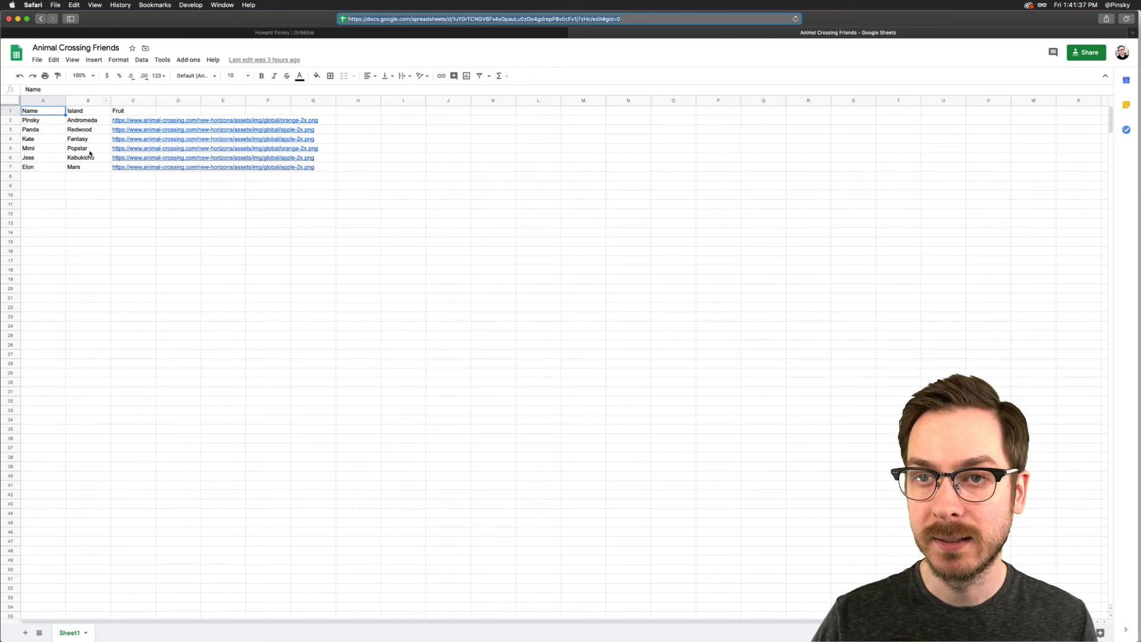
key(super+Tab)
Step: Adjust the fruit picture's proportions in the Repeat Grid and scale it down to about 18 by 22 around its centre
double_click(374, 268)
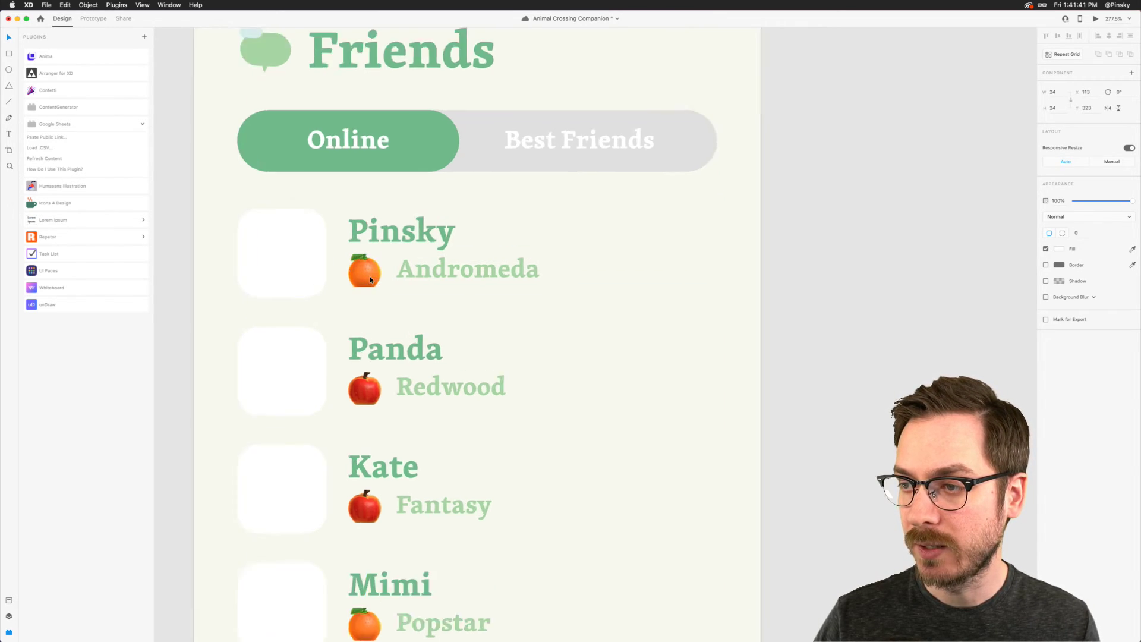
scroll(370, 279, up, 5)
drag(399, 302, 359, 305)
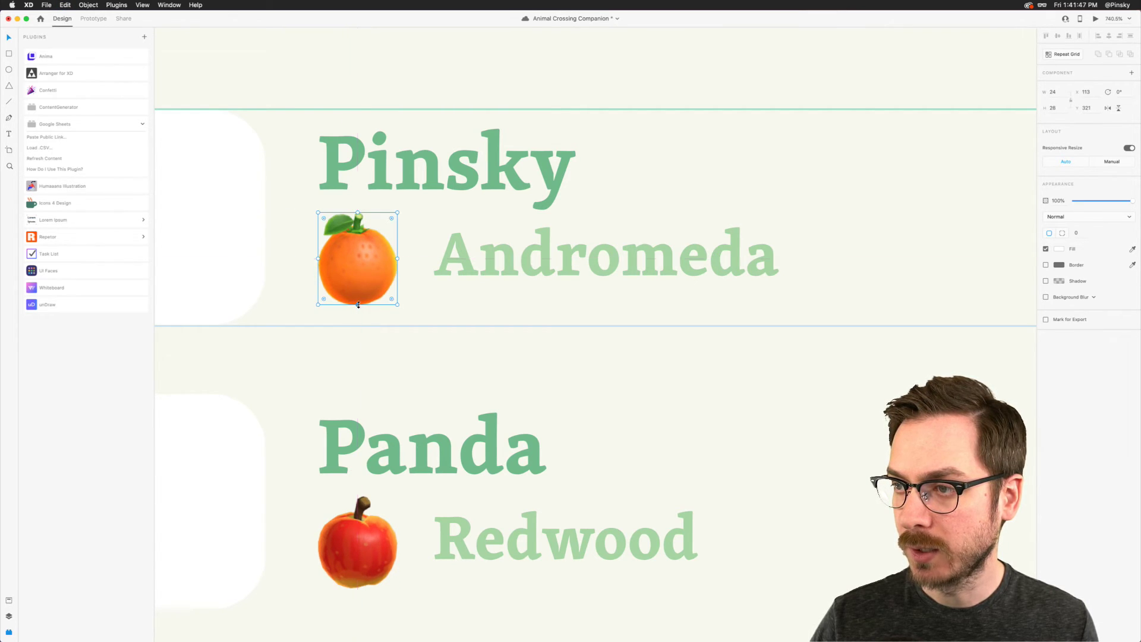
drag(398, 212, 388, 223)
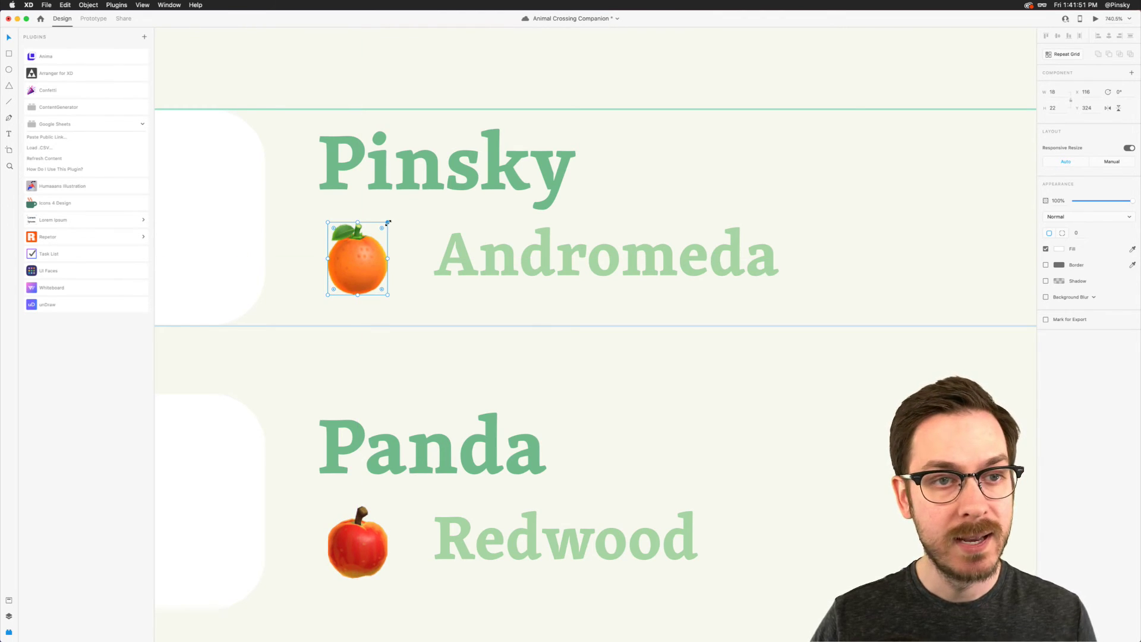
Step: Move the island name text closer to the fruit picture, at X 142 and Y 324, and deselect it
drag(489, 242, 472, 244)
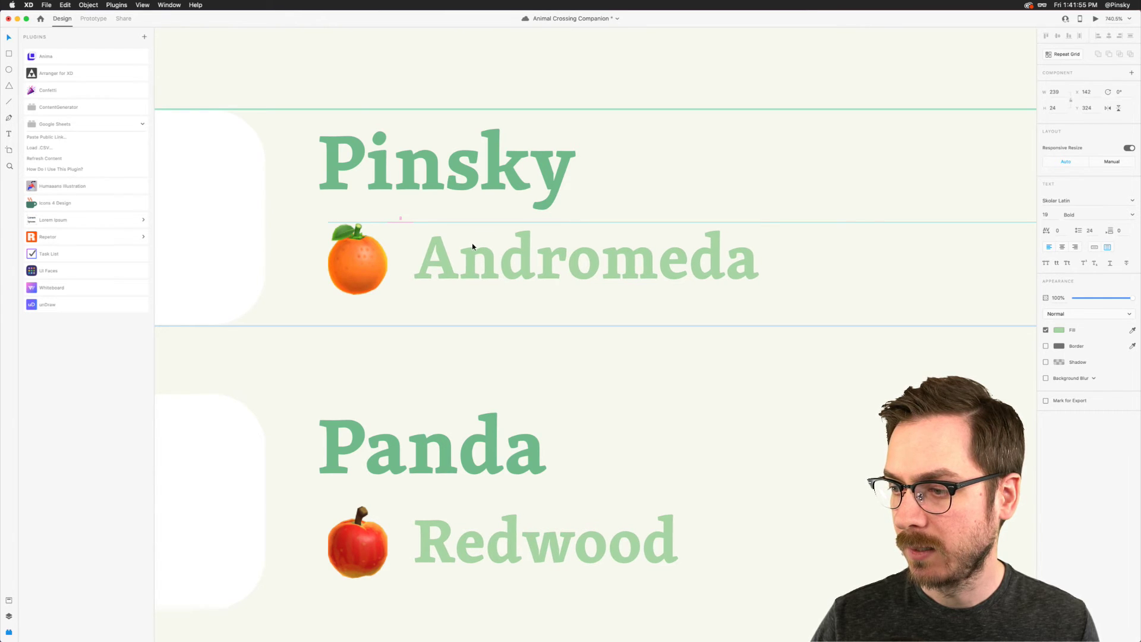
scroll(471, 244, down, 5)
scroll(472, 244, up, 3)
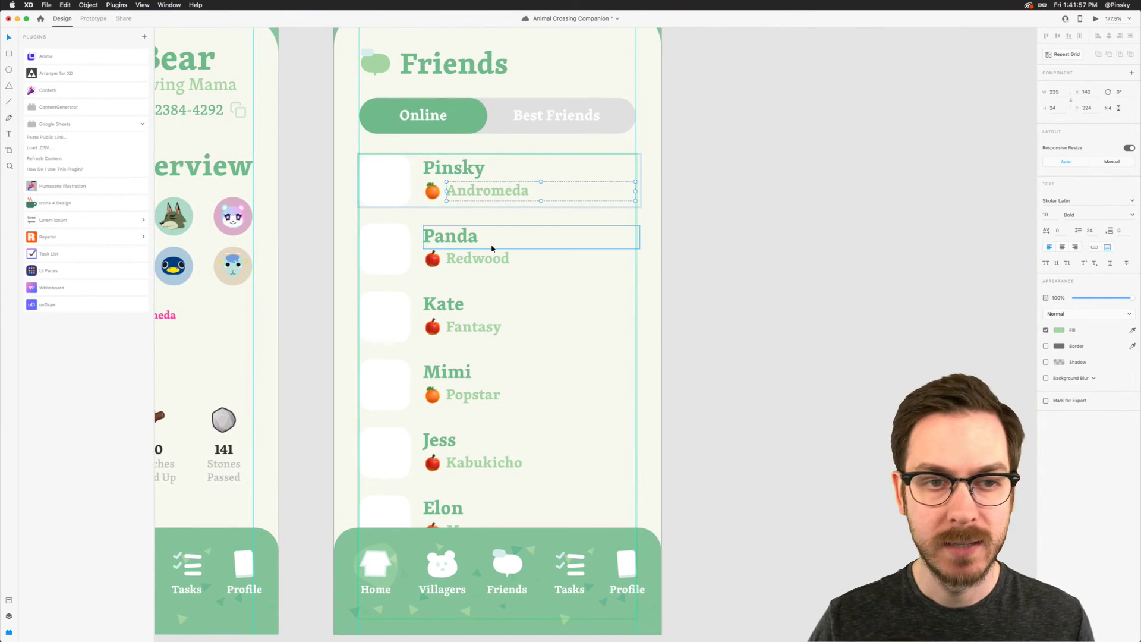
click(687, 219)
Step: Switch to Finder and fill the avatar squares with villagers-char-1-2x.png from the Players folder
click(391, 183)
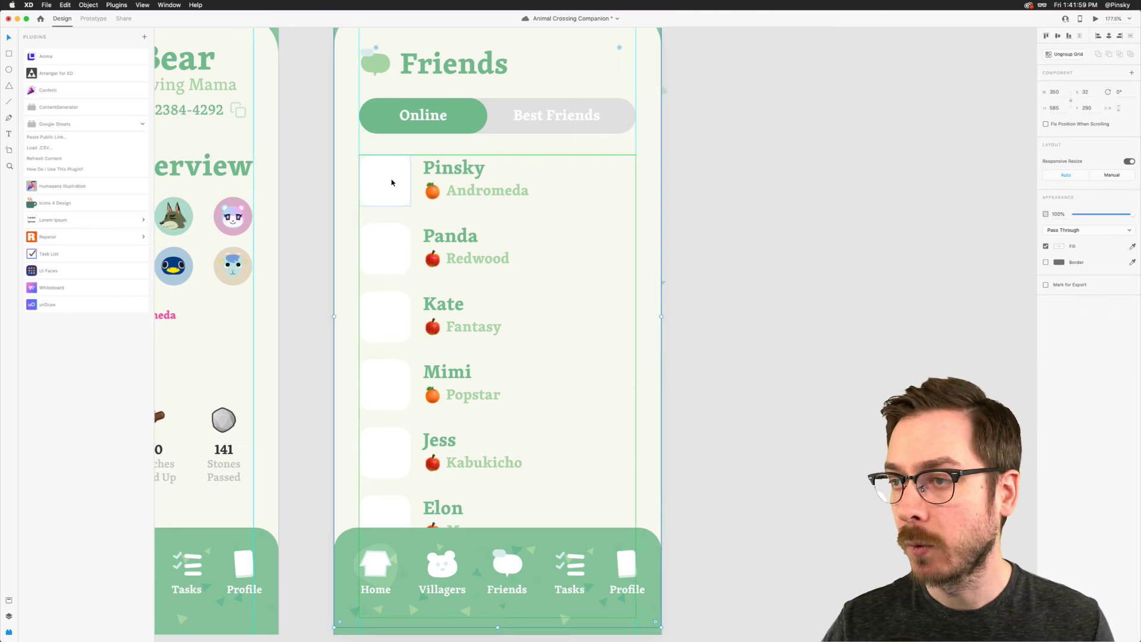
key(super+Tab)
key(super+Tab)
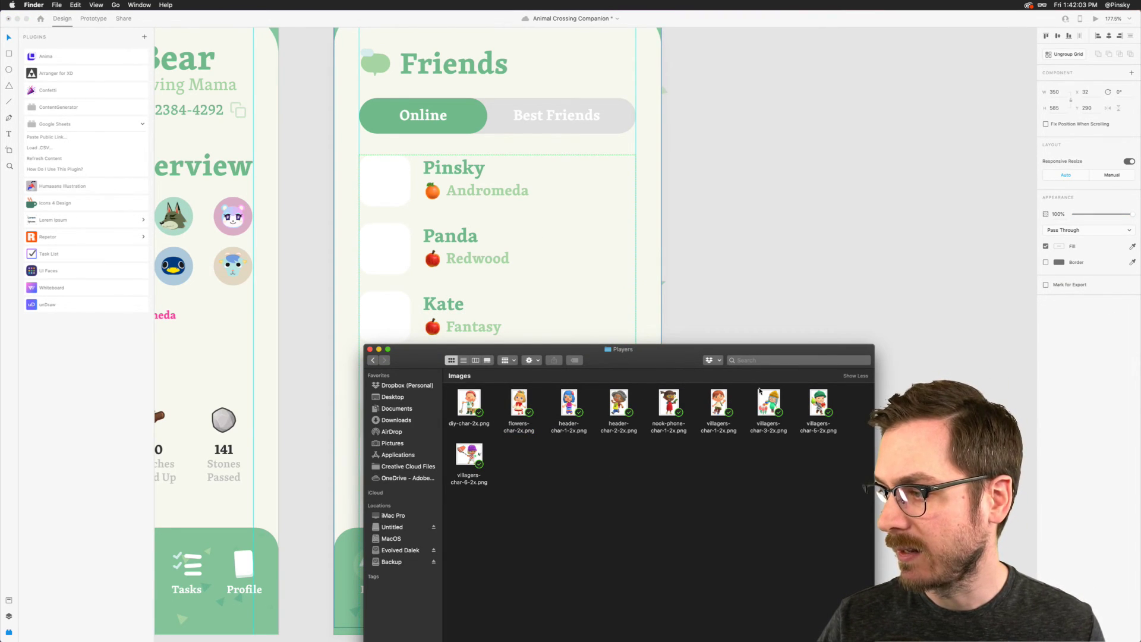
drag(731, 403, 389, 194)
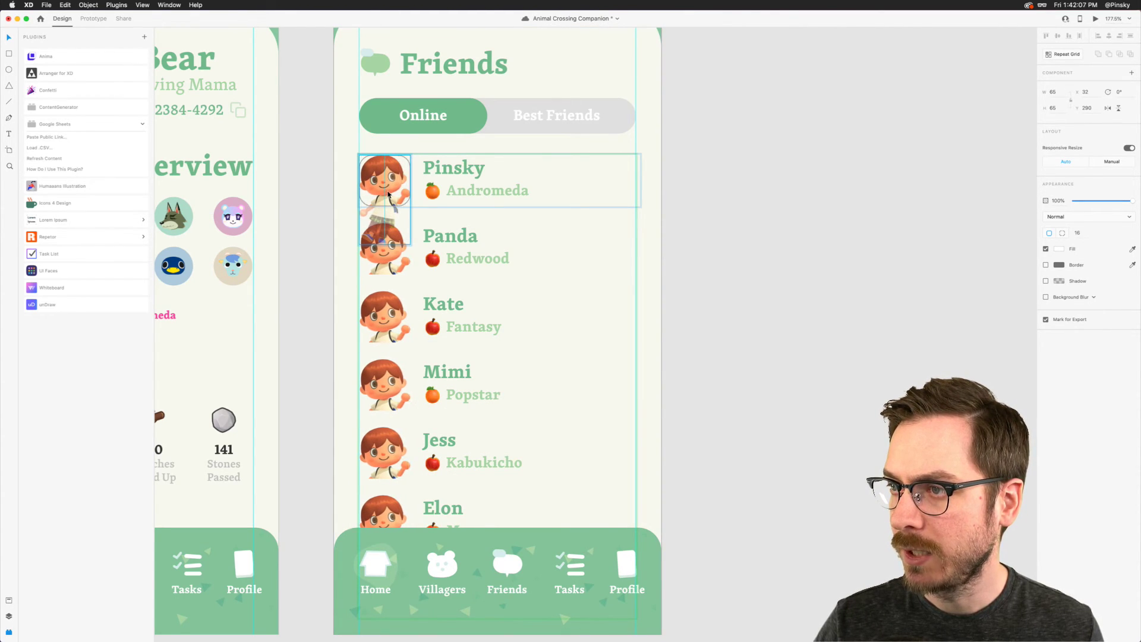
click(547, 218)
Step: Fill the Redwood row's avatar with header-char-1-2x.png and the Fantasy row's avatar with flowers-char-2x.png from Finder
key(super+Tab)
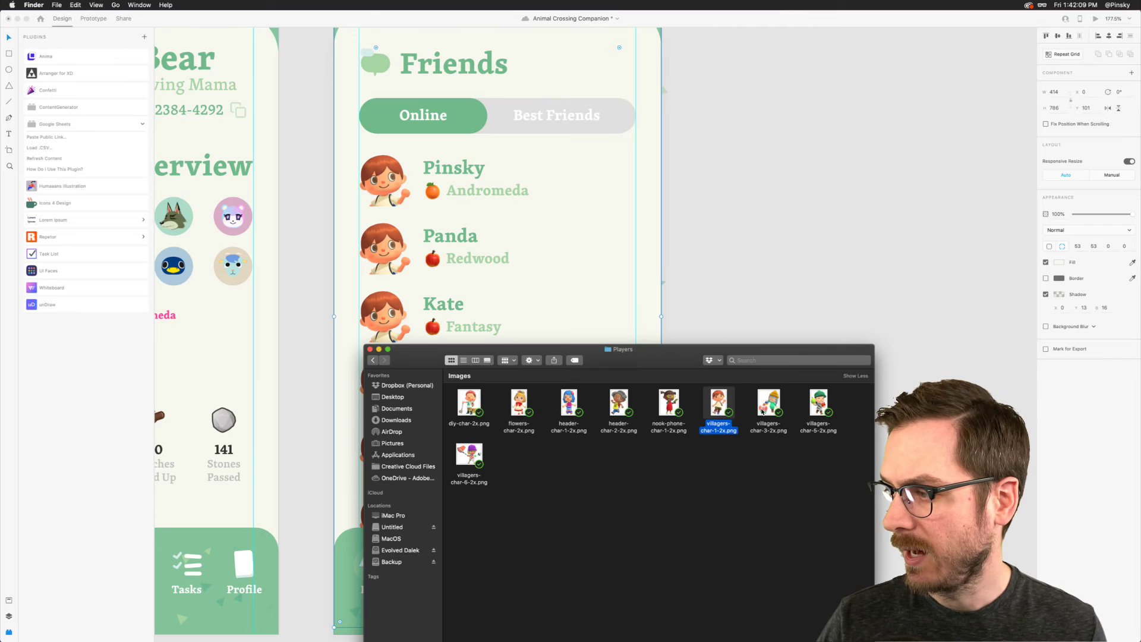
drag(568, 403, 385, 248)
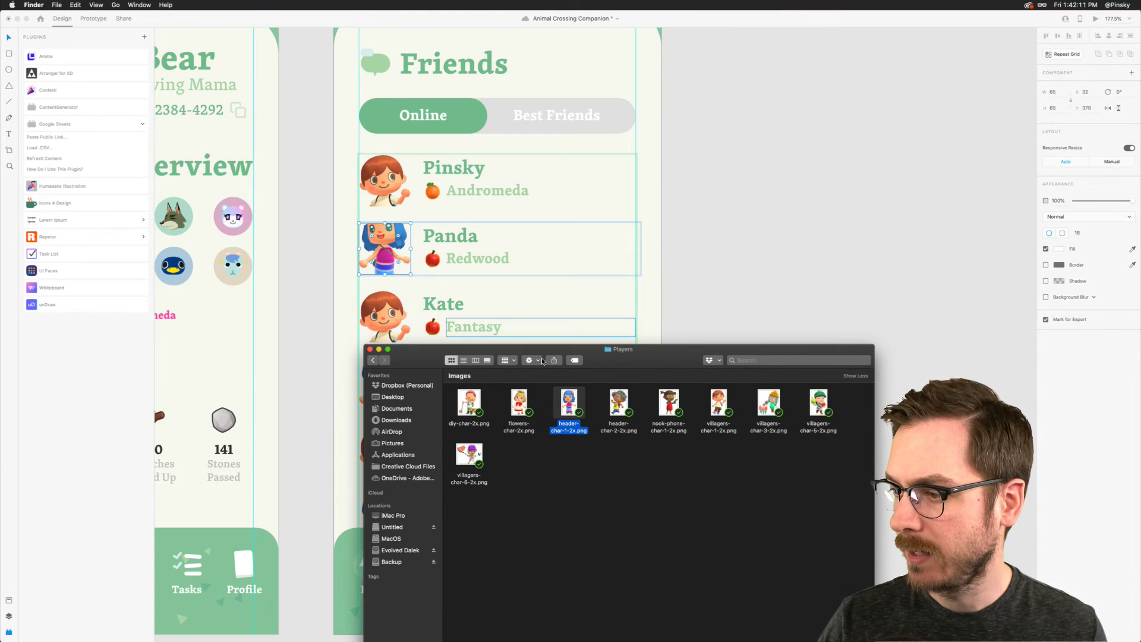
click(513, 402)
drag(512, 402, 385, 316)
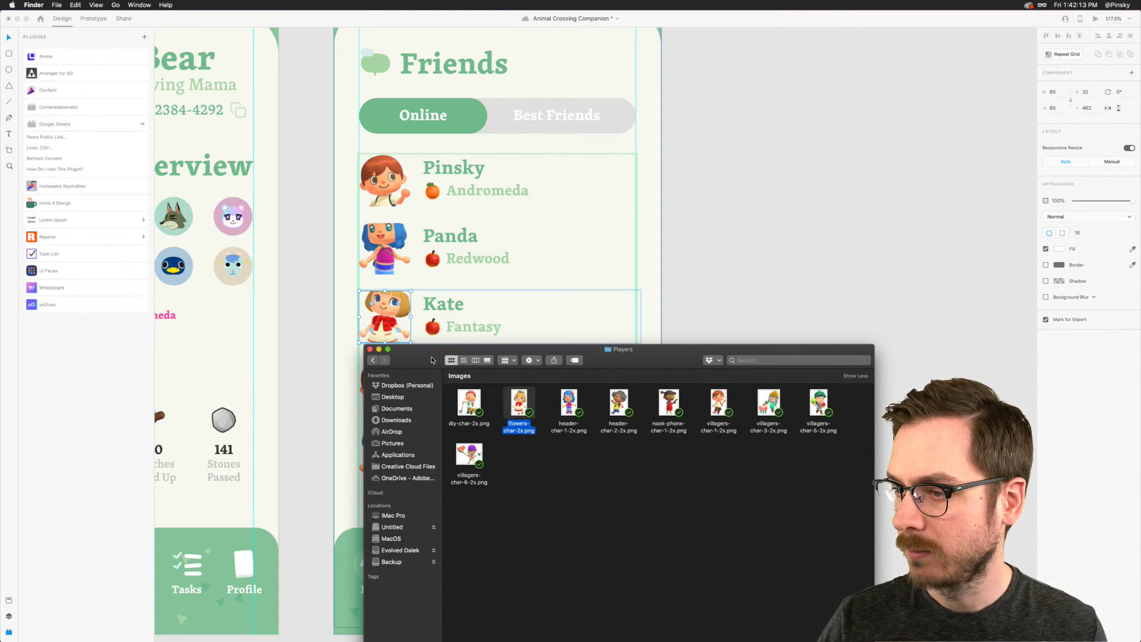
Step: Fill the fourth, fifth and sixth avatars with the purple-cap, yellow-hat and green-cap villager images from the Players folder
drag(432, 360, 559, 211)
drag(596, 306, 385, 384)
drag(893, 250, 386, 452)
drag(945, 256, 386, 514)
click(323, 438)
Step: Reposition the character pictures inside the Redwood and Fantasy avatar frames so their heads fit fully
click(391, 248)
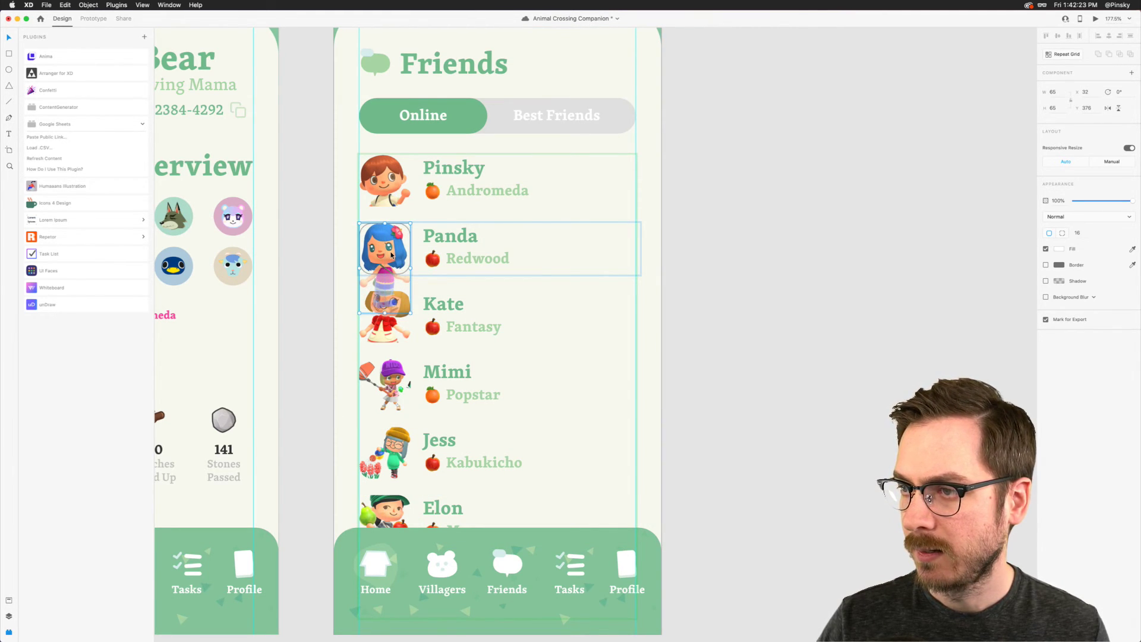
scroll(391, 259, up, 5)
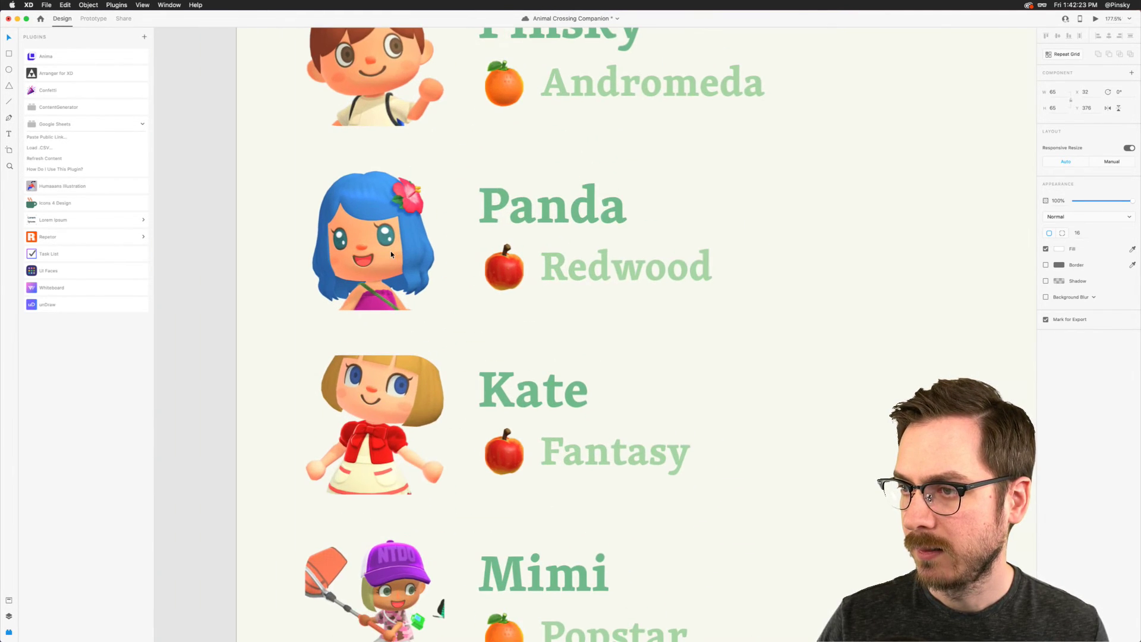
click(378, 447)
double_click(389, 403)
drag(389, 375, 394, 426)
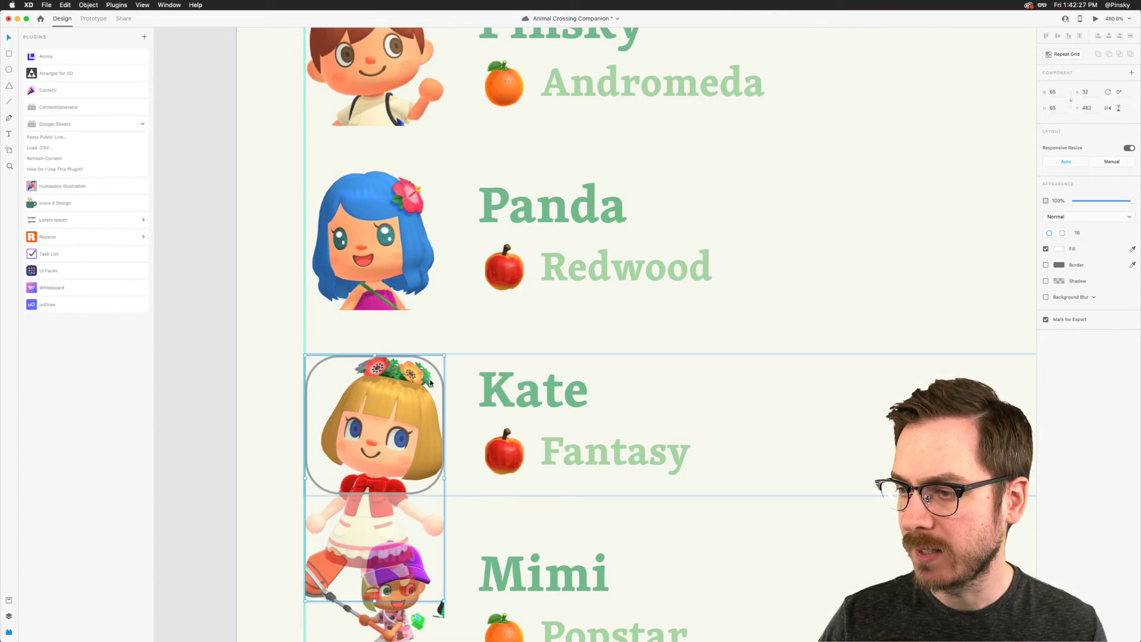
Step: Scale the Fantasy row's character picture down slightly within its avatar frame
click(445, 354)
click(413, 386)
double_click(413, 382)
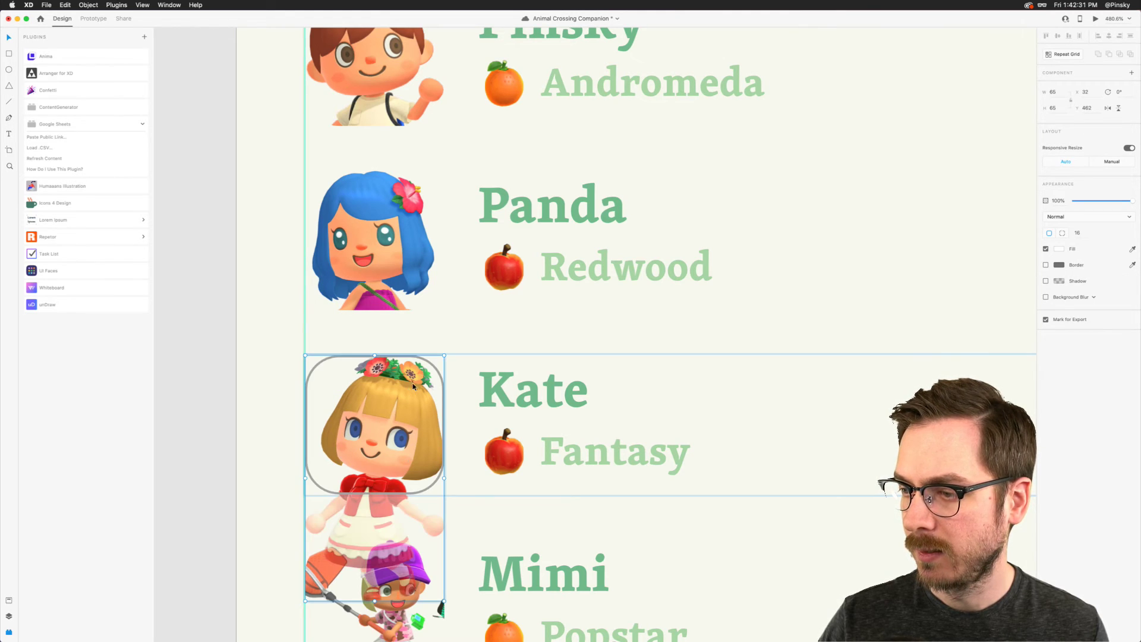
drag(444, 356, 441, 360)
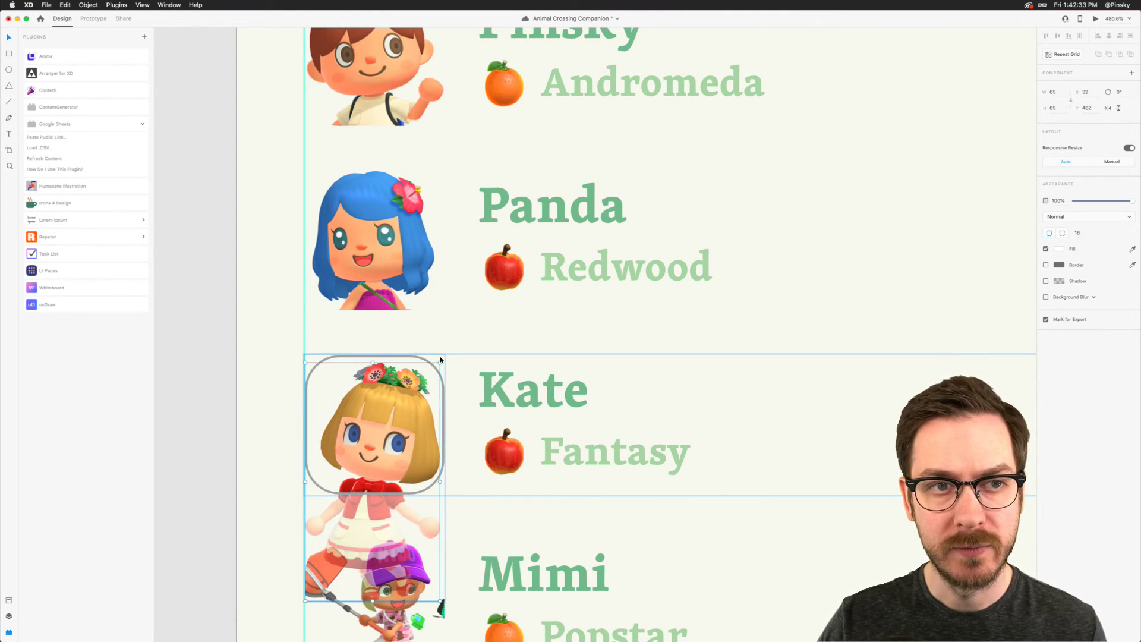
Step: Shift the purple-cap character picture sideways inside the Popstar row's avatar frame so its body and head fit
scroll(441, 359, down, 3)
click(479, 459)
click(404, 401)
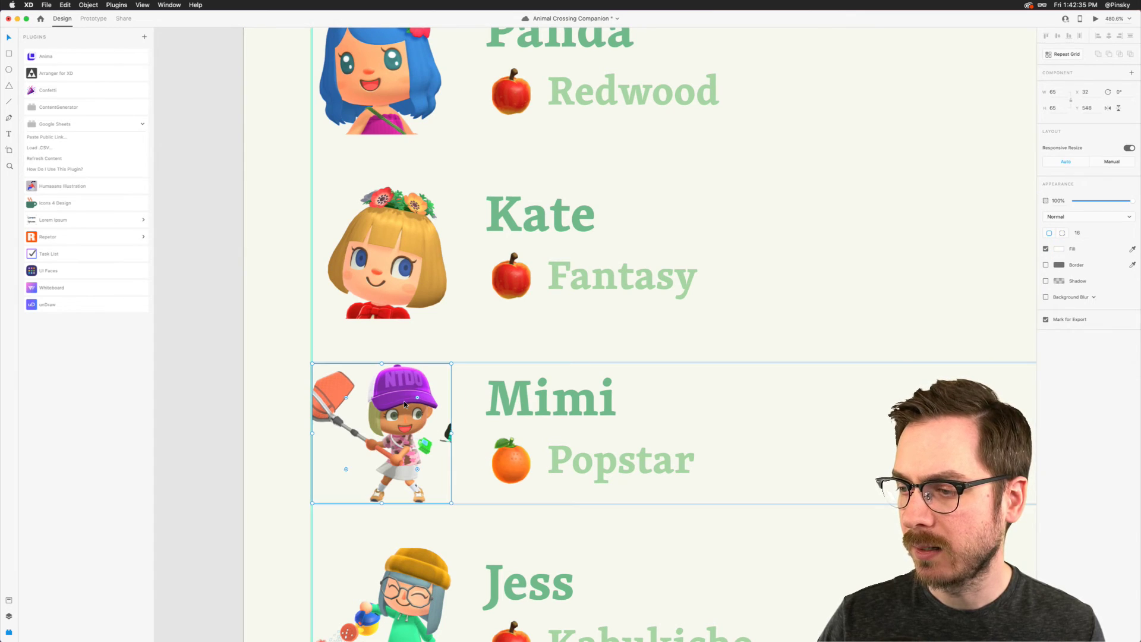
double_click(404, 400)
drag(410, 407, 379, 407)
click(553, 398)
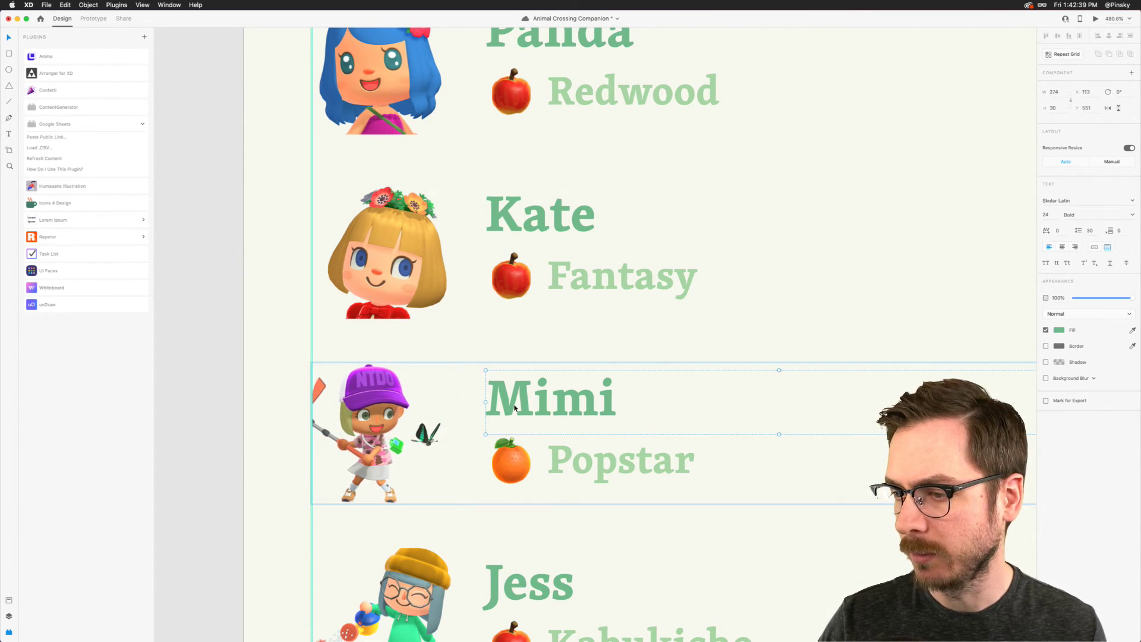
Step: Reposition the yellow-hat and green-cap character pictures within the fifth and sixth avatar frames so their hats fit fully
scroll(412, 352, down, 4)
click(412, 354)
double_click(416, 363)
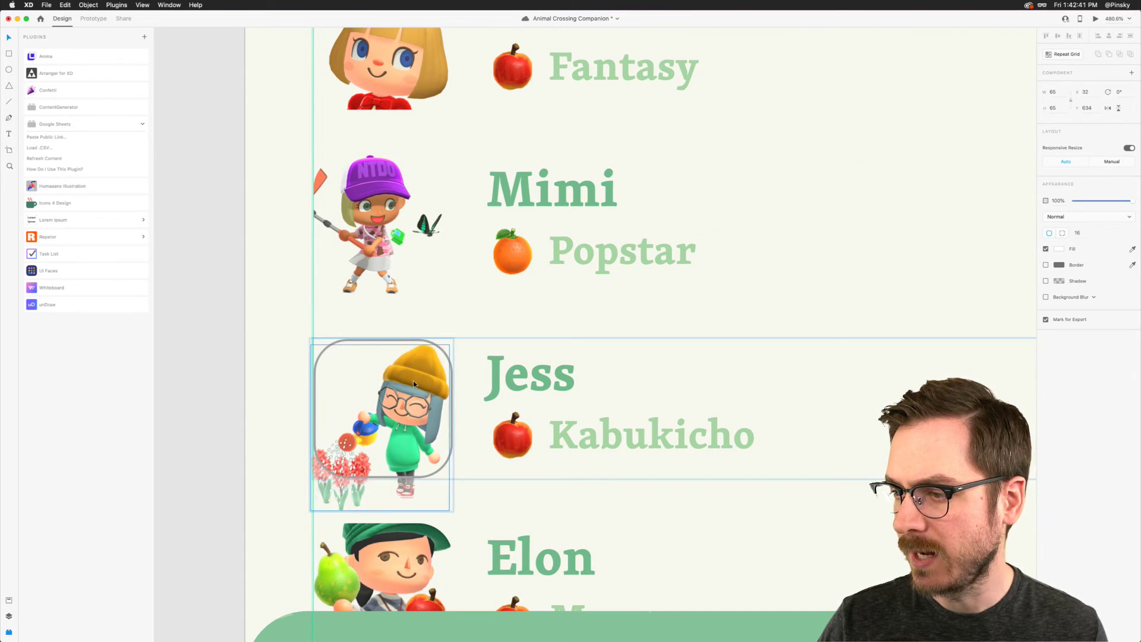
scroll(410, 380, down, 4)
click(413, 359)
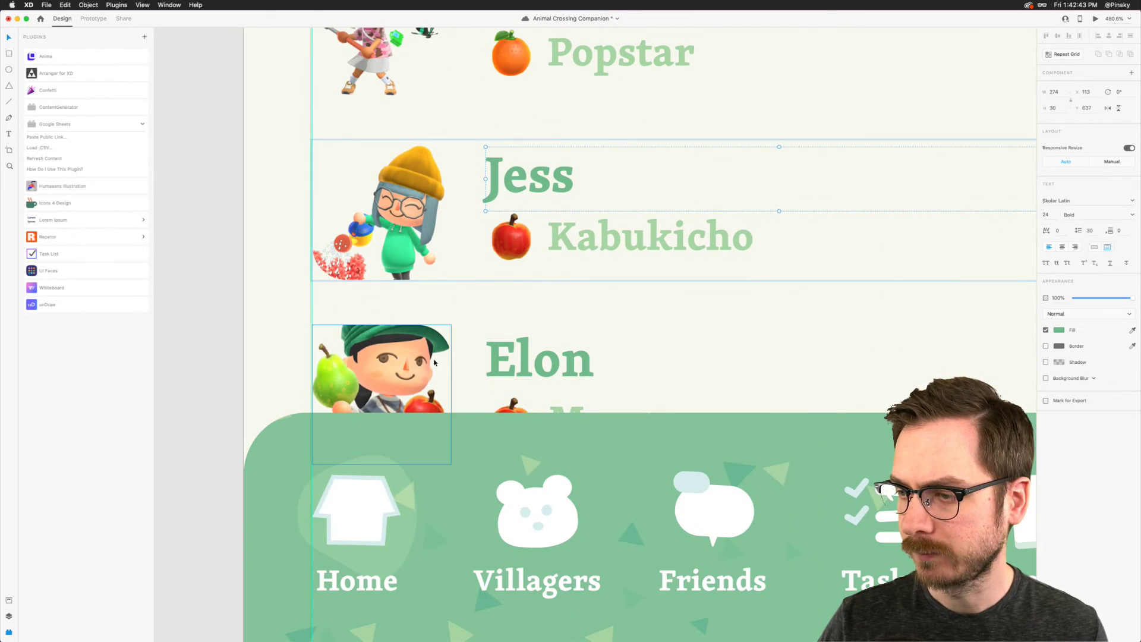
double_click(413, 360)
drag(413, 359, 413, 398)
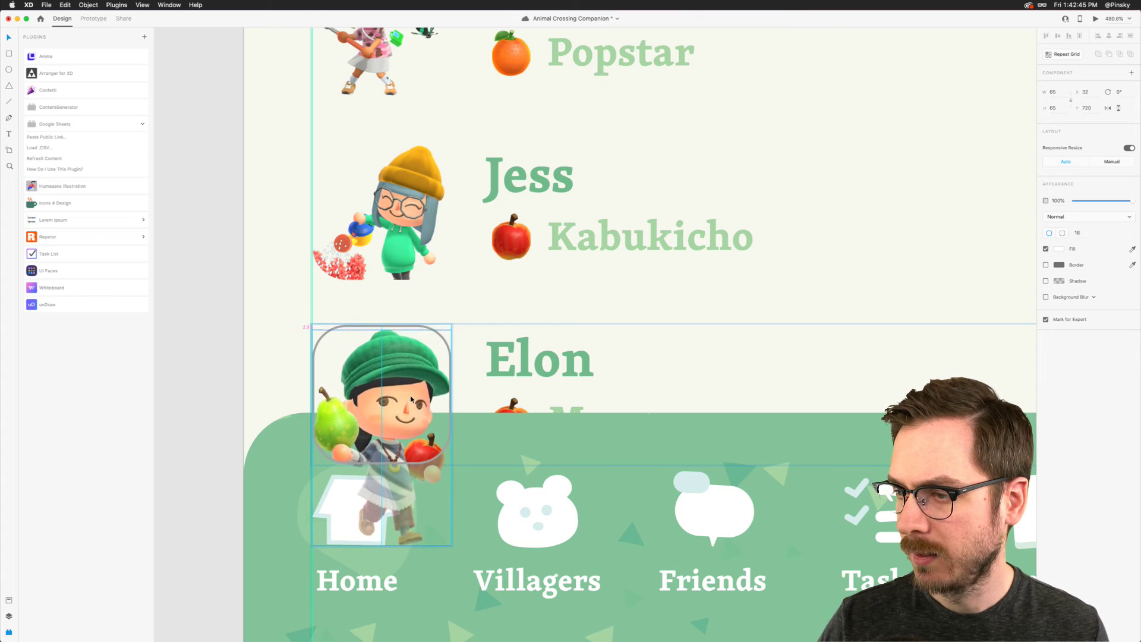
click(525, 339)
Step: Rename the friend name text layer inside the friends repeat grid as Name
scroll(525, 339, down, 5)
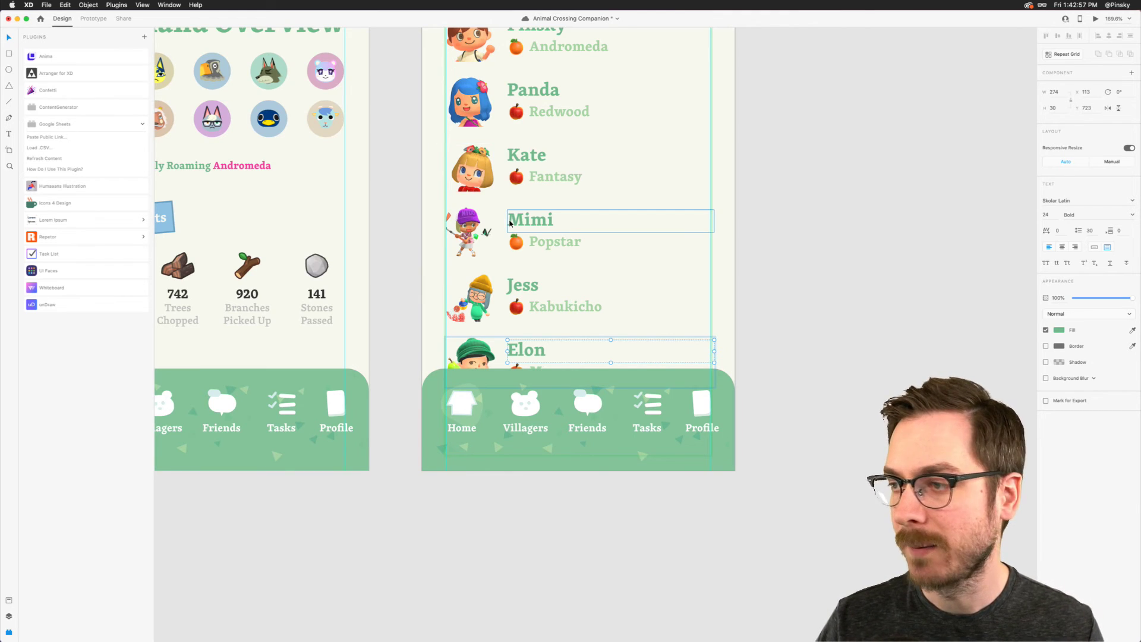
scroll(510, 222, up, 3)
scroll(510, 223, right, 2)
key(super+Tab)
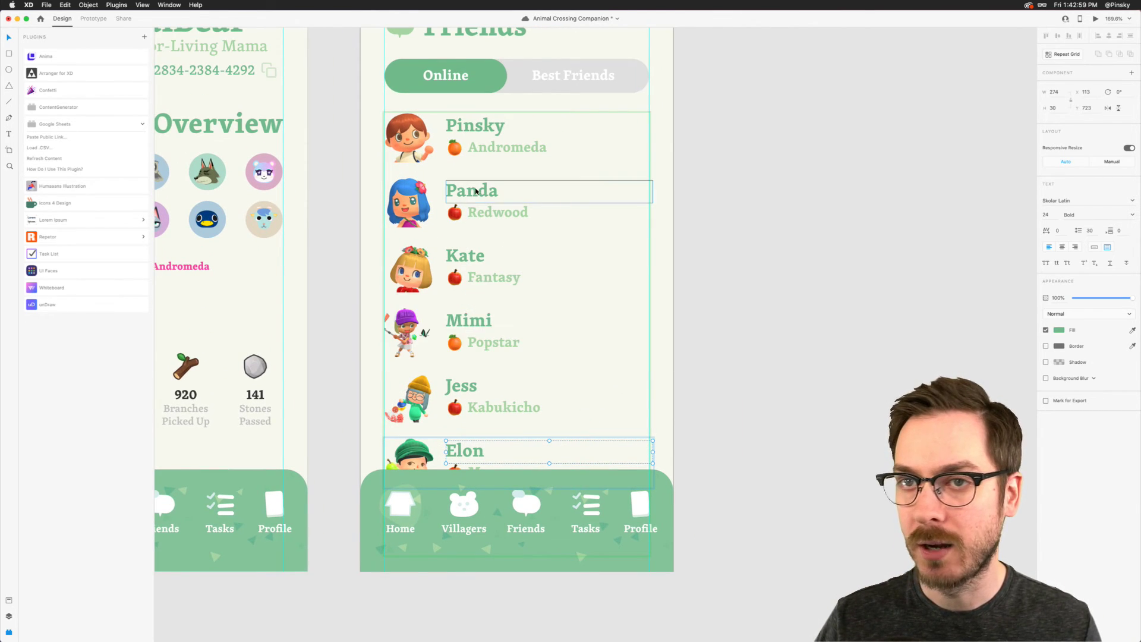
key(super+y)
click(464, 193)
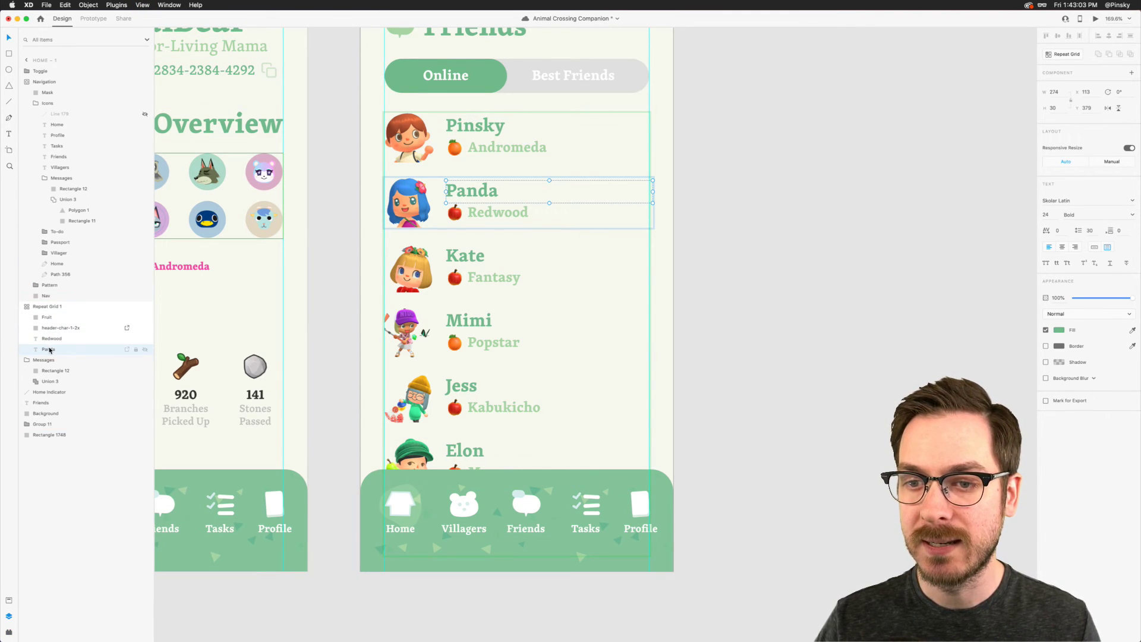
double_click(48, 349)
text(F)
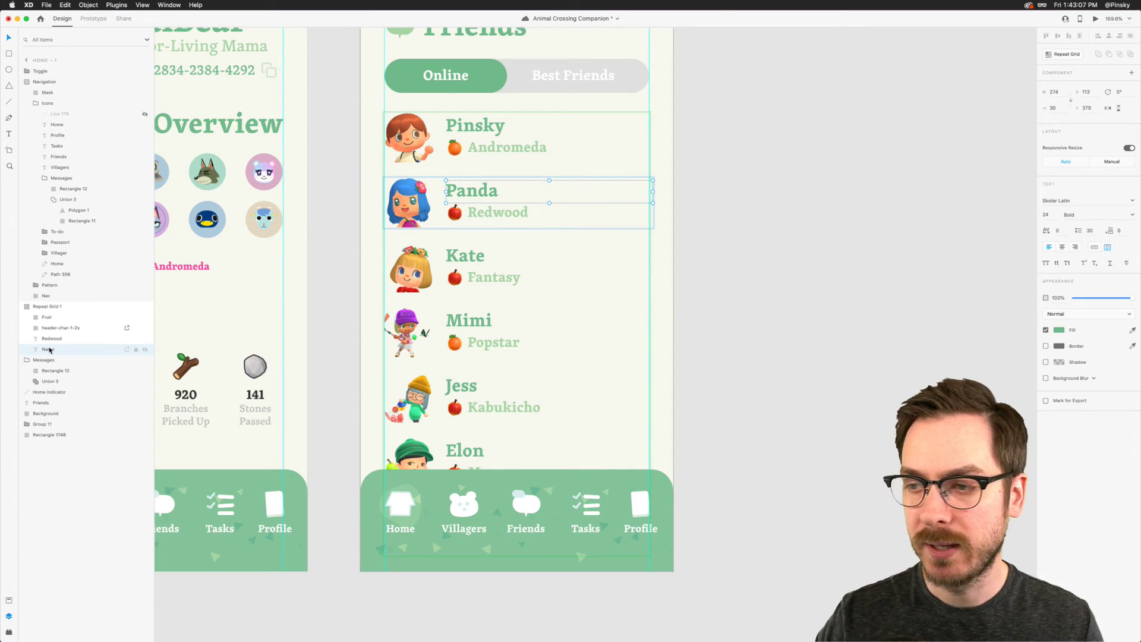
Step: Rename the island text layer inside the repeat grid as Island and select the Fruit layer
key(super+Tab)
key(super+Tab)
key(super+Tab)
click(502, 277)
double_click(51, 339)
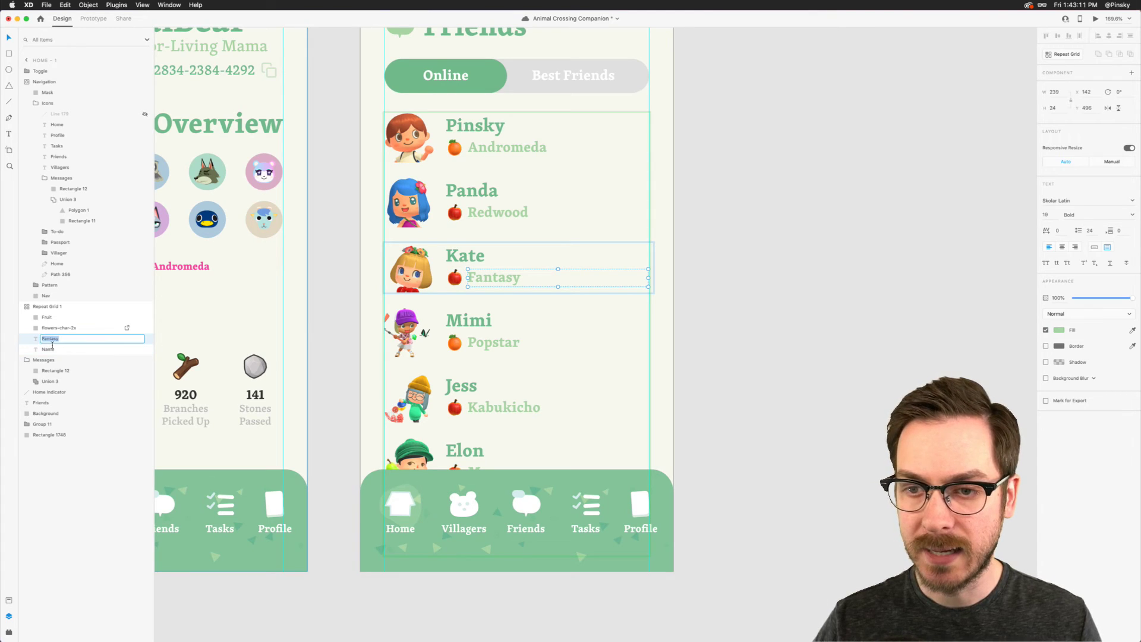
text(Island)
click(46, 318)
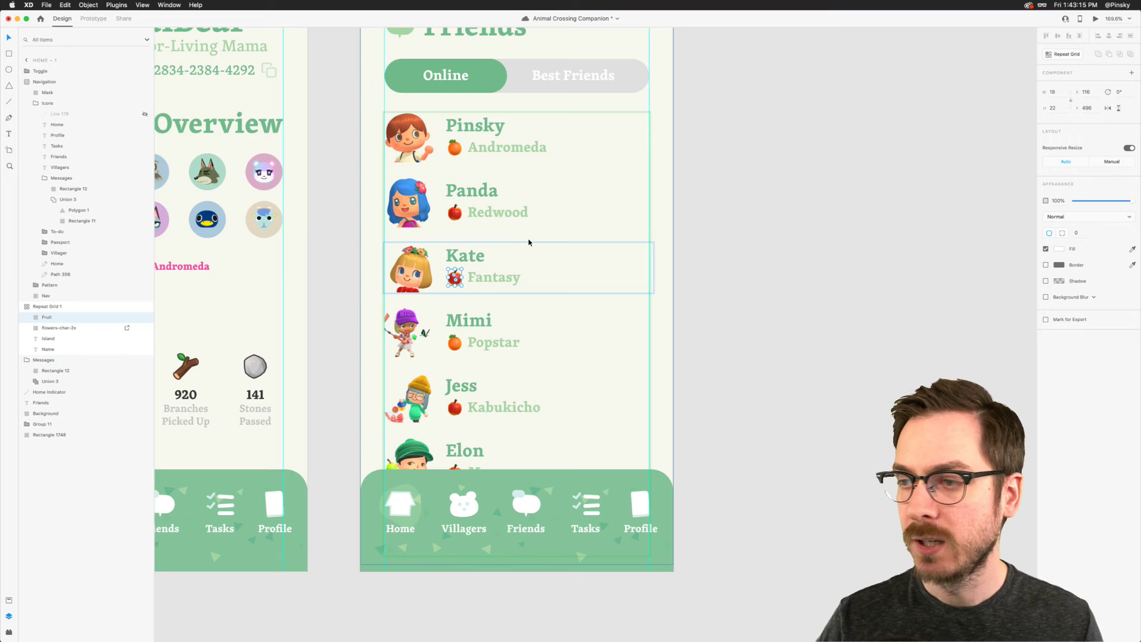
Step: Switch to the Animal Crossing Friends sheet and change row 4's name to the Home screen's player name and its island to Bear Butte
scroll(471, 255, up, 10)
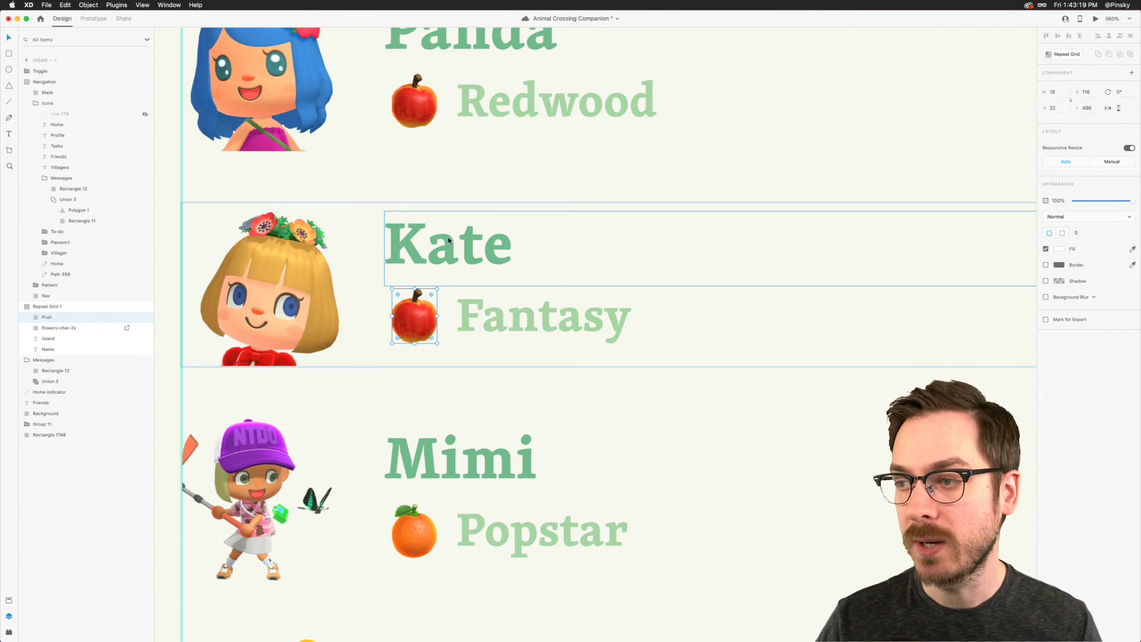
key(super+Tab)
click(39, 139)
text(CodiBear)
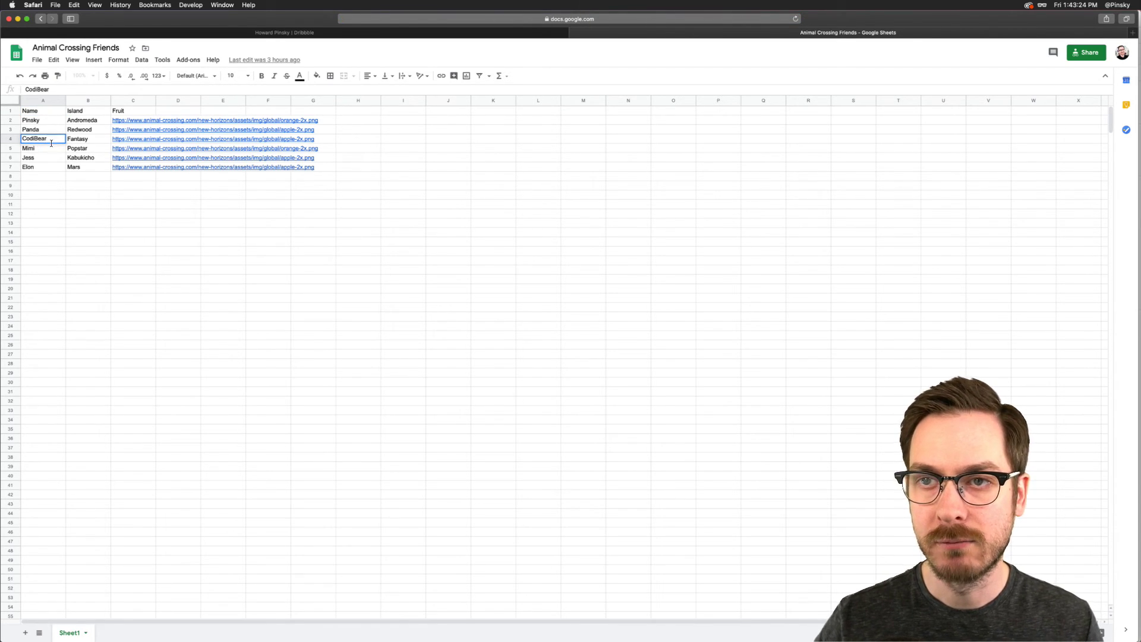
click(94, 142)
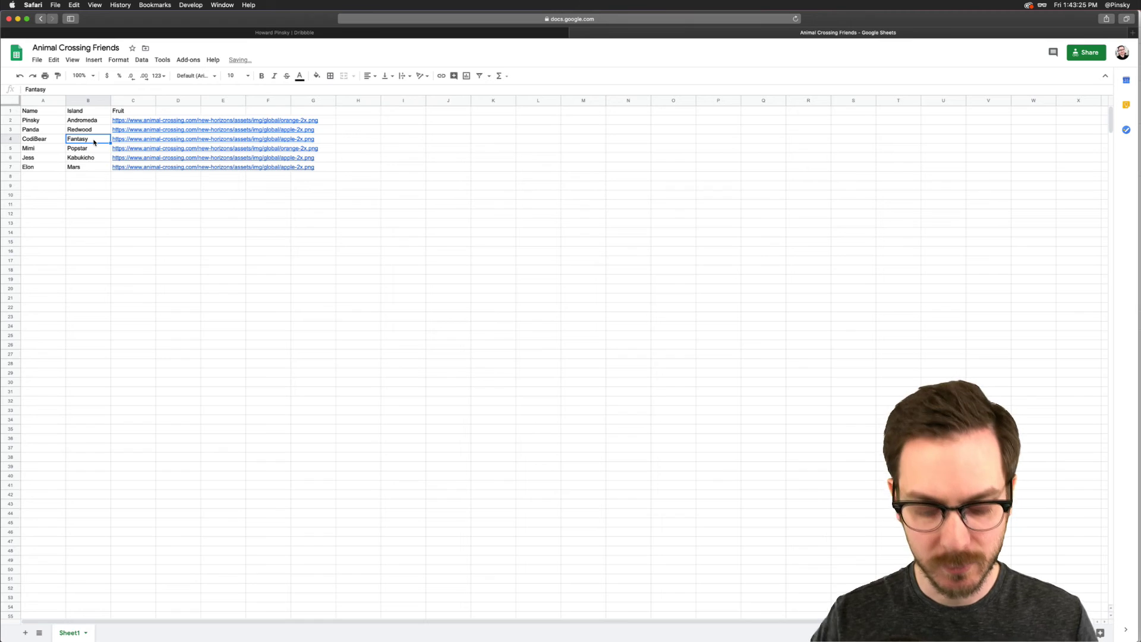
text(Bear B)
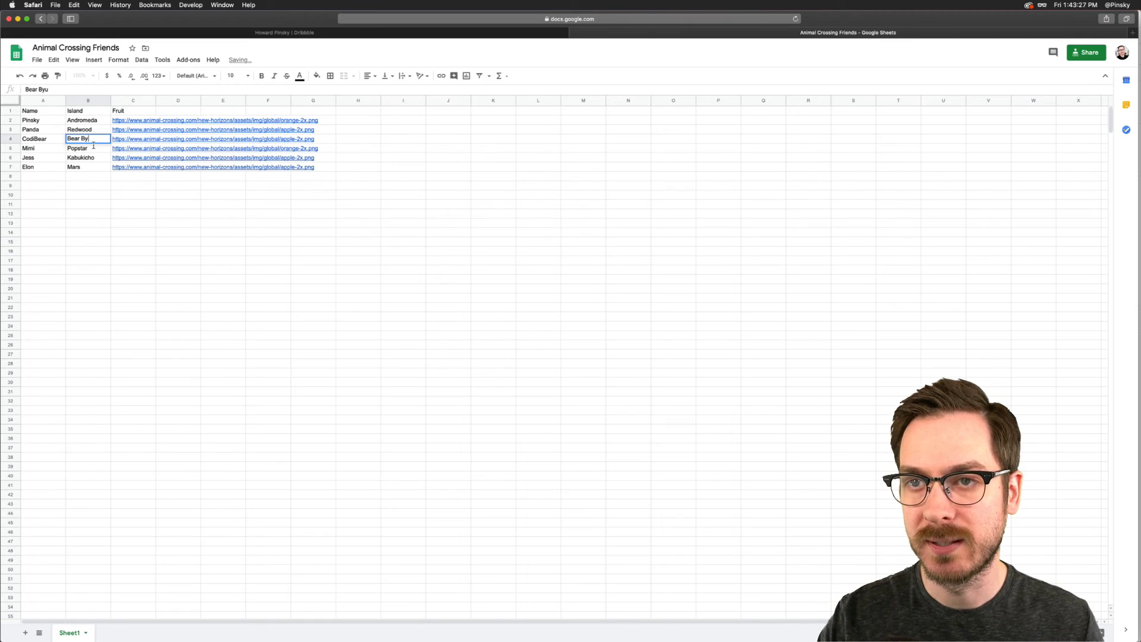
text(utte)
key(Return)
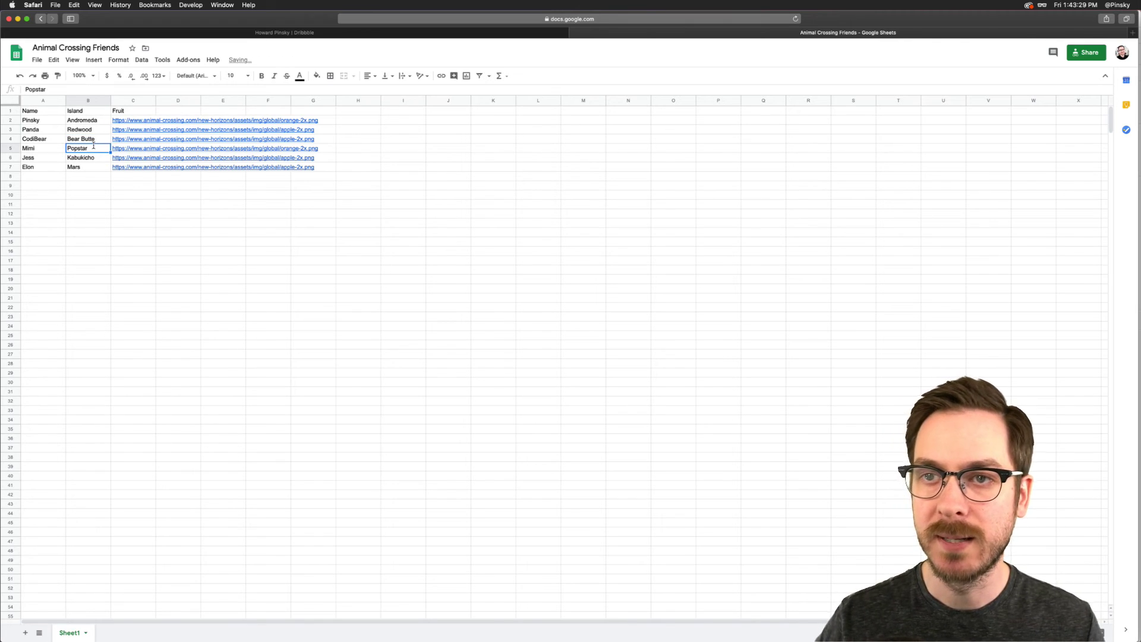
click(45, 139)
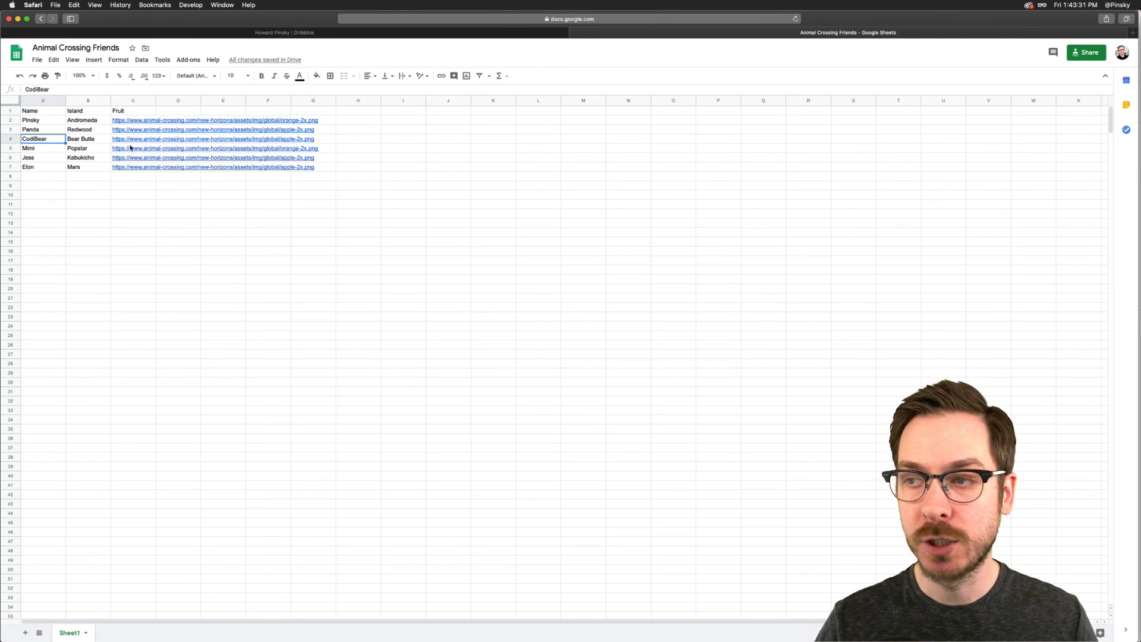
Step: Return to Adobe XD, refresh the friends repeat grid's content with the Google Sheets plugin, and save the document
key(super+Tab)
key(Escape)
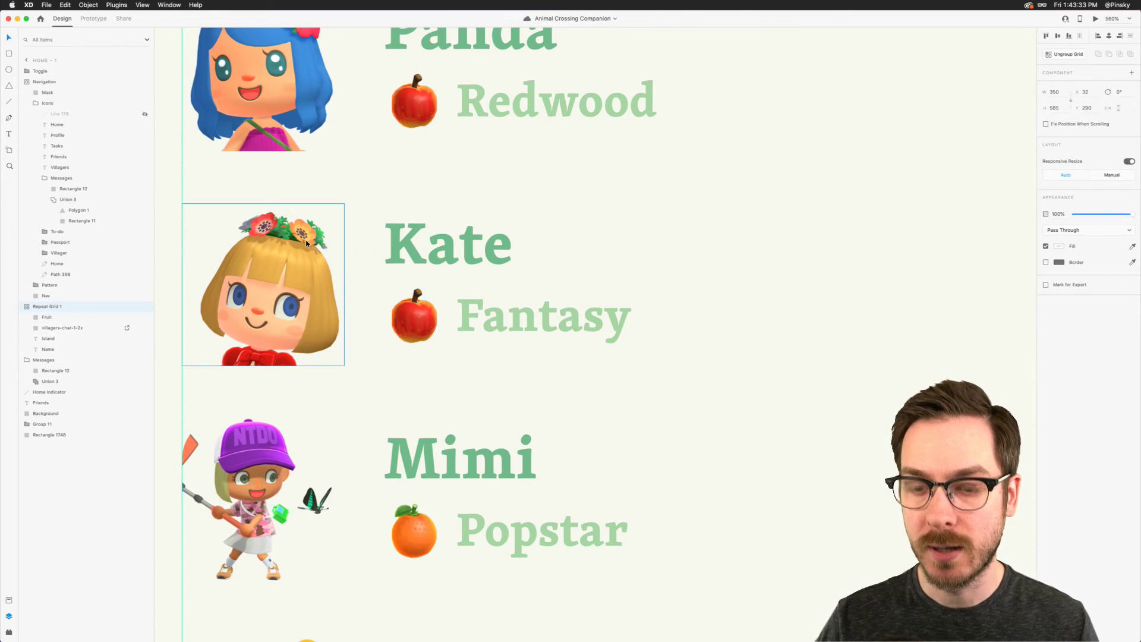
key(super+alt+p)
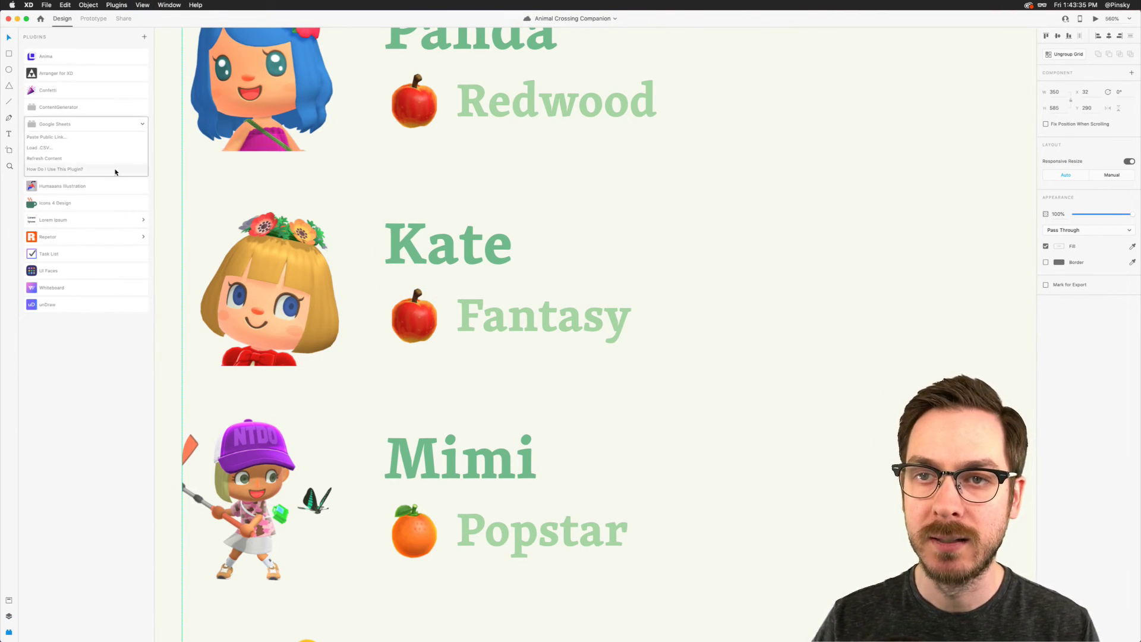
click(41, 159)
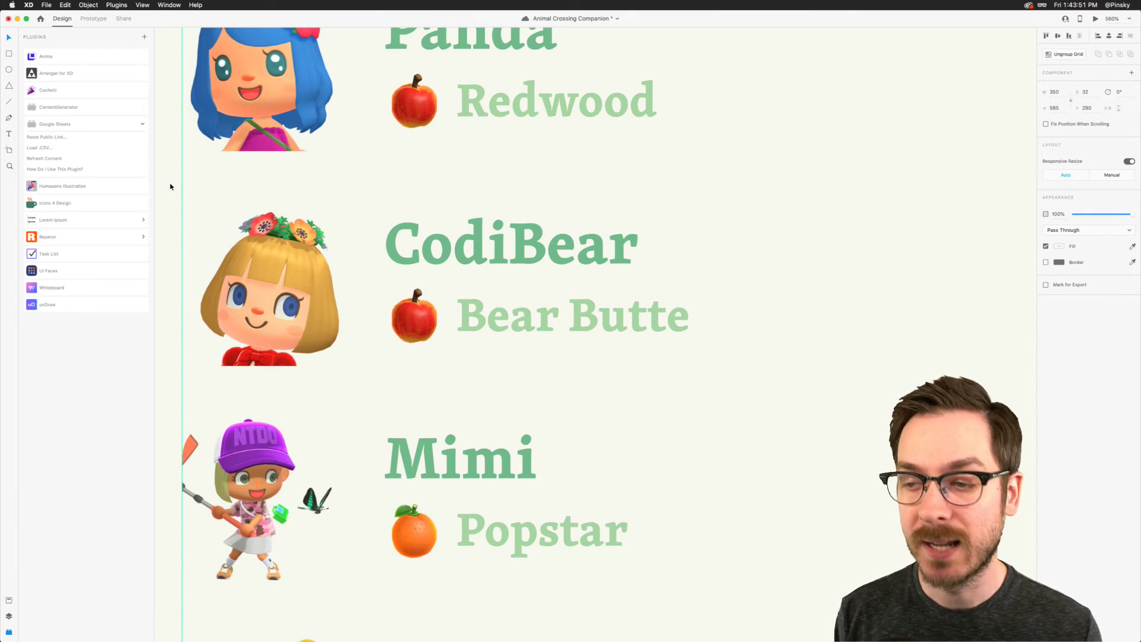
key(super+s)
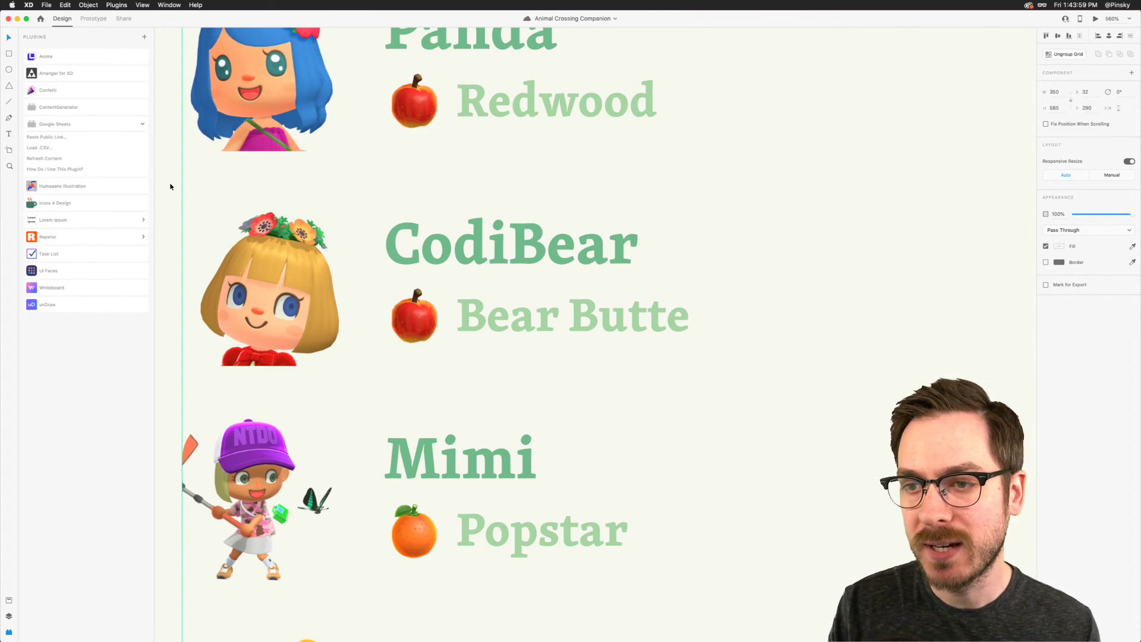
Step: Enlarge and reposition the purple-cap character picture inside the Popstar row's avatar frame, and save the document
scroll(247, 179, down, 5)
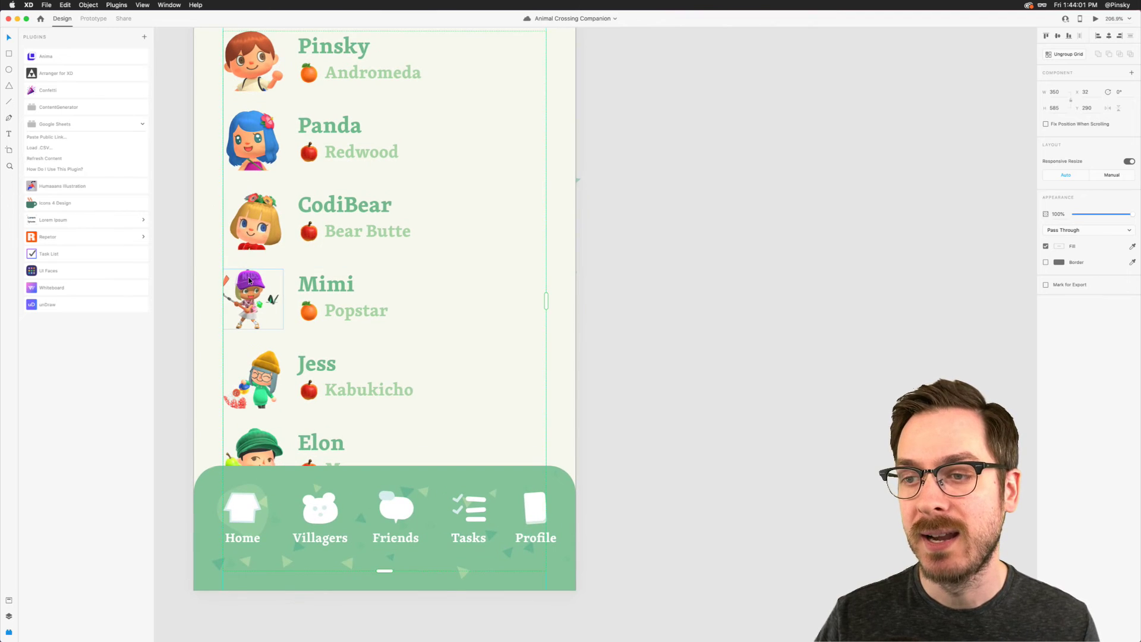
scroll(245, 284, up, 3)
double_click(248, 284)
scroll(249, 284, up, 3)
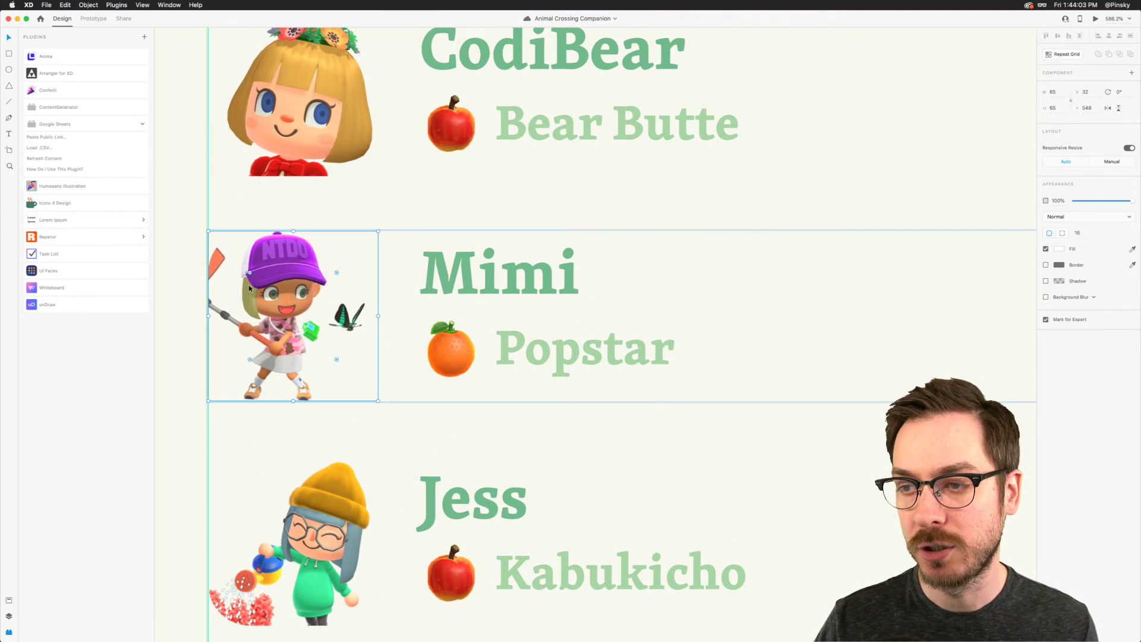
drag(365, 400, 420, 470)
drag(334, 295, 334, 301)
click(547, 268)
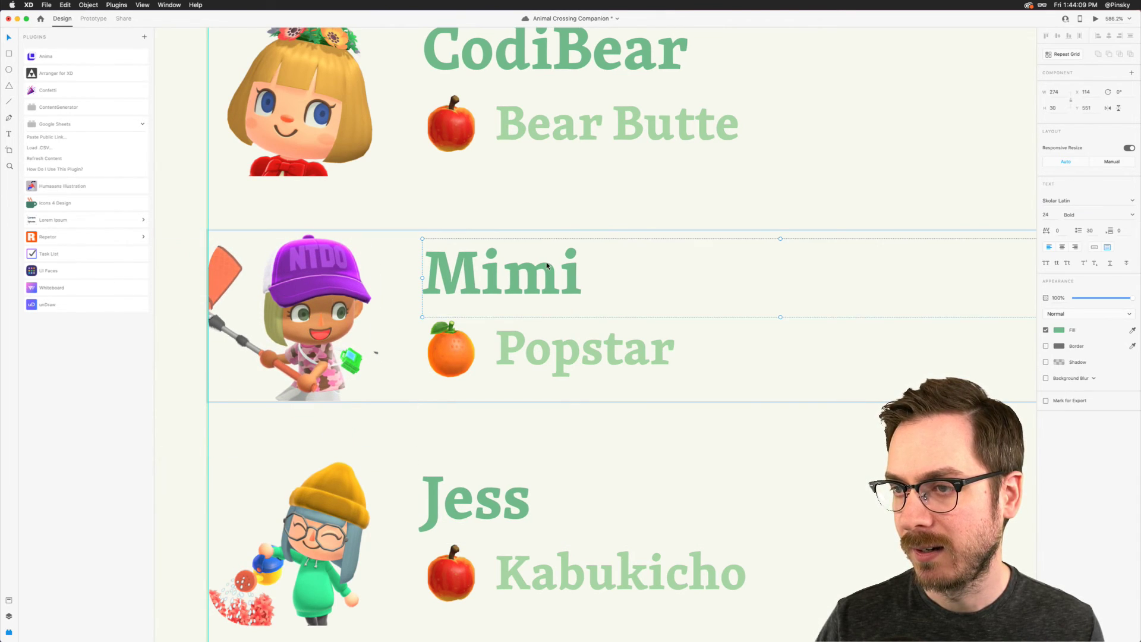
scroll(547, 266, down, 5)
scroll(547, 266, down, 10)
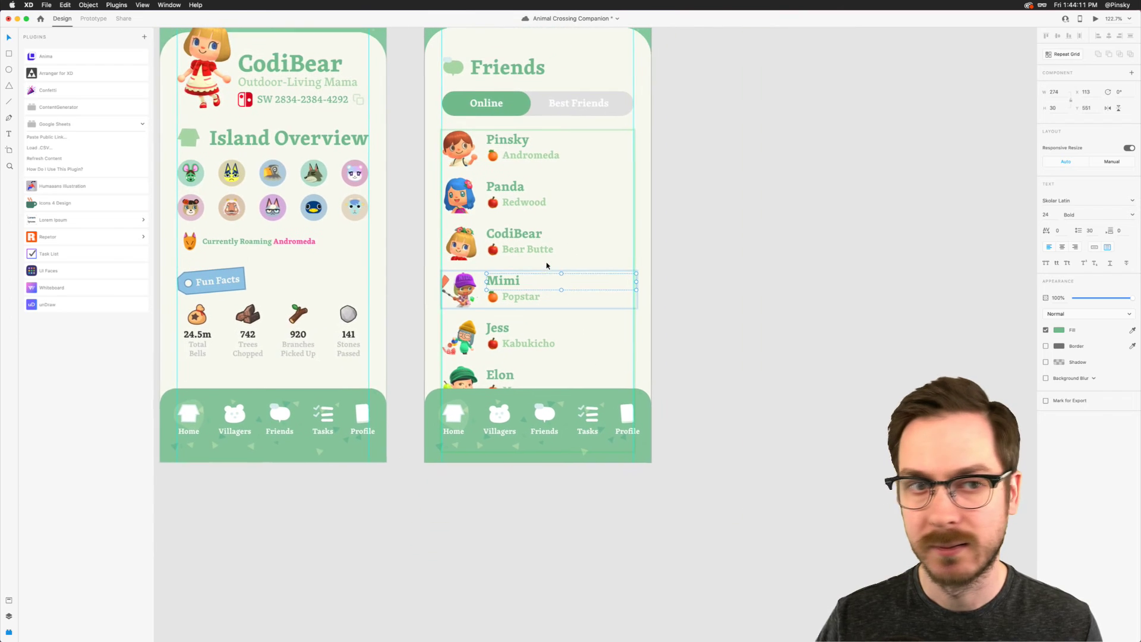
click(659, 234)
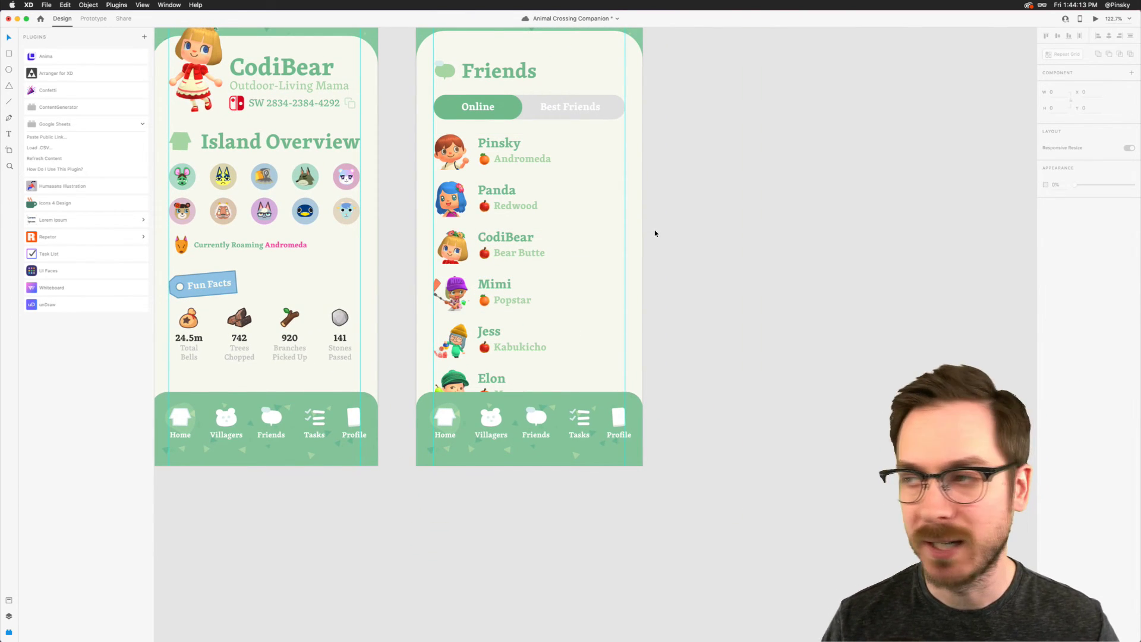
scroll(655, 231, up, 2)
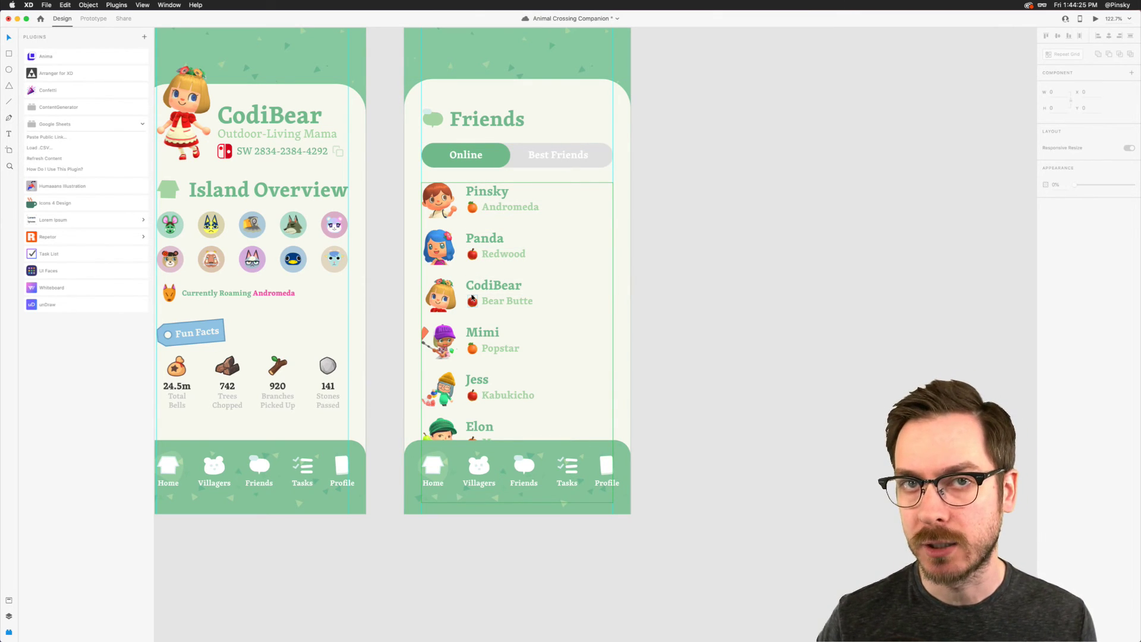
key(super+s)
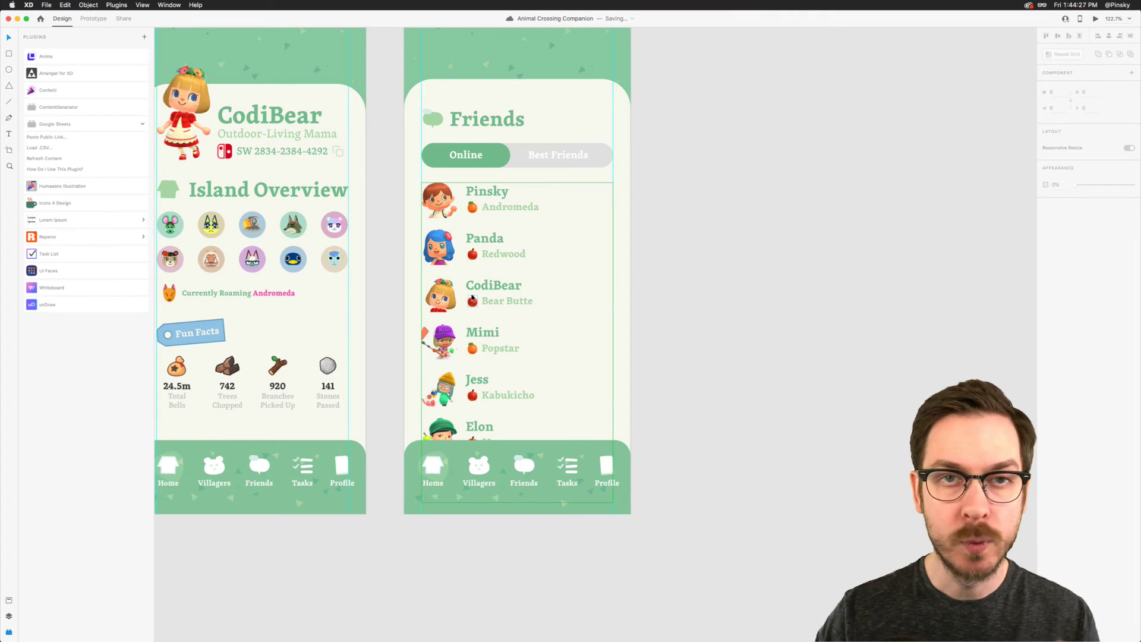
Step: Move the highlight shape in the Friends screen's navigation bar from the Home icon to the Friends icon
scroll(433, 523, up, 5)
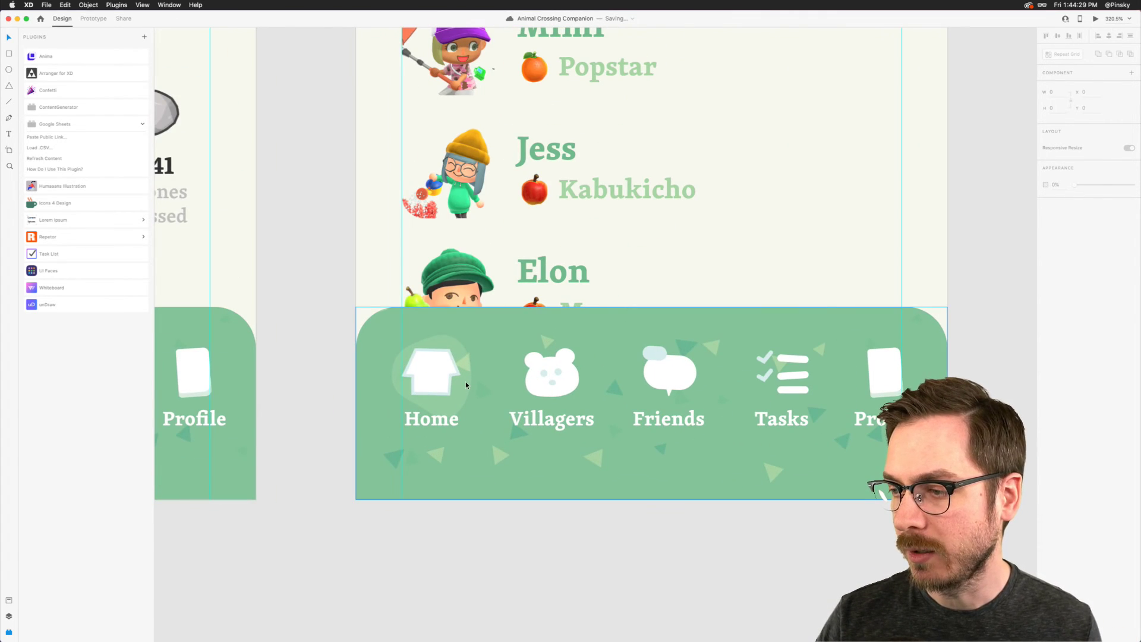
click(466, 385)
double_click(466, 385)
drag(466, 386, 699, 400)
scroll(699, 400, down, 7)
click(736, 381)
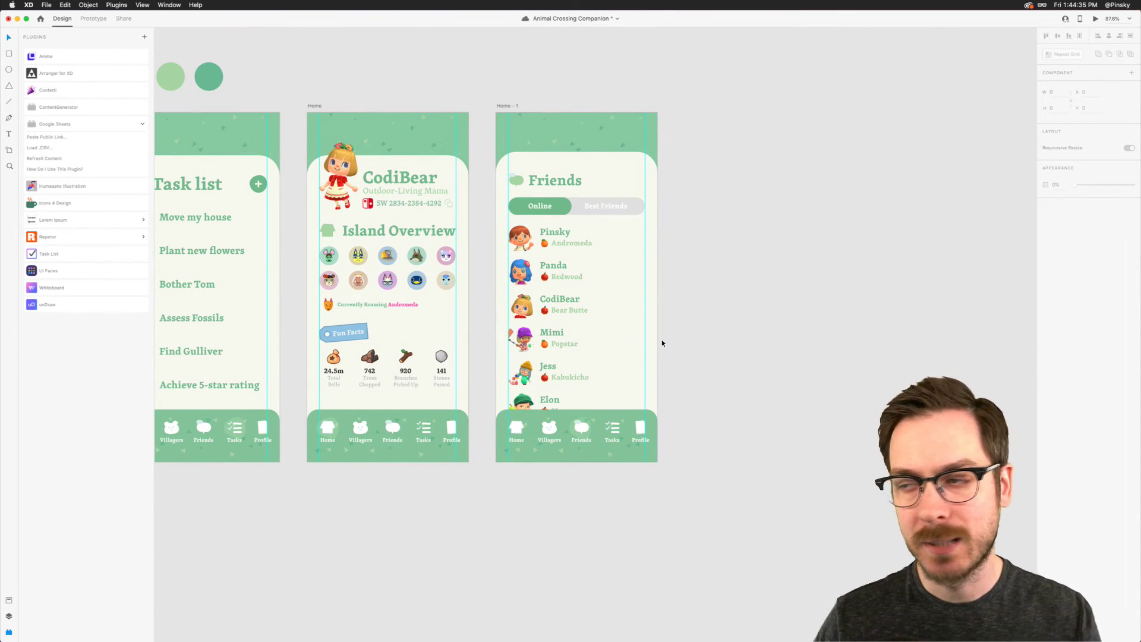
Step: Widen the vertical gap between the rows of the friends repeat grid slightly
click(512, 260)
drag(542, 288, 543, 294)
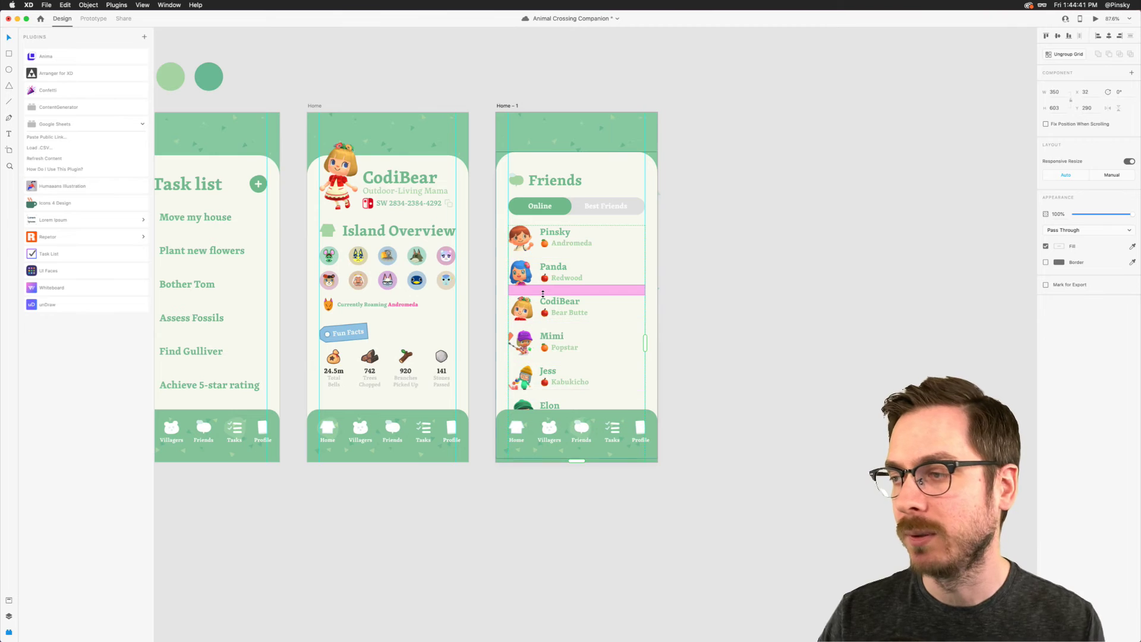
click(734, 238)
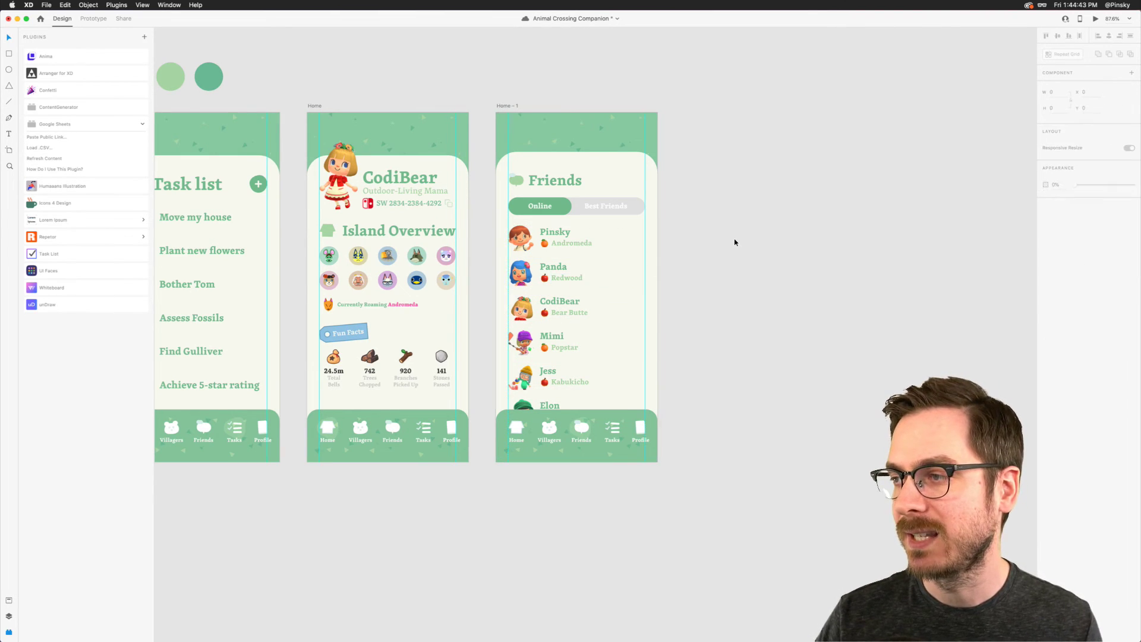
scroll(734, 238, right, 3)
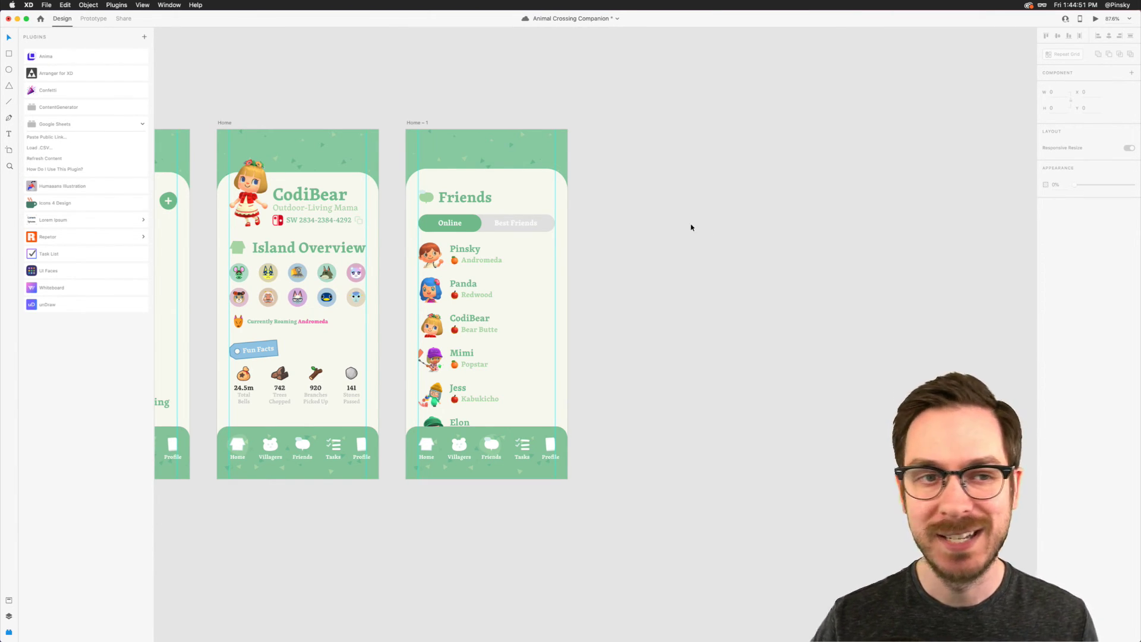
scroll(648, 228, right, 1)
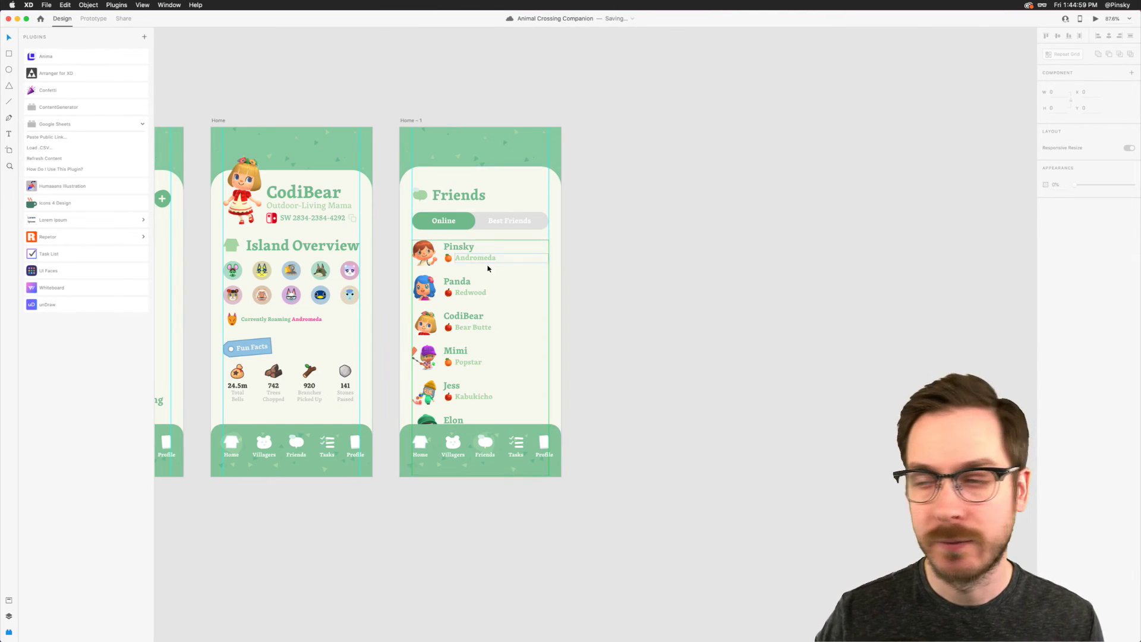
scroll(430, 231, up, 5)
click(301, 214)
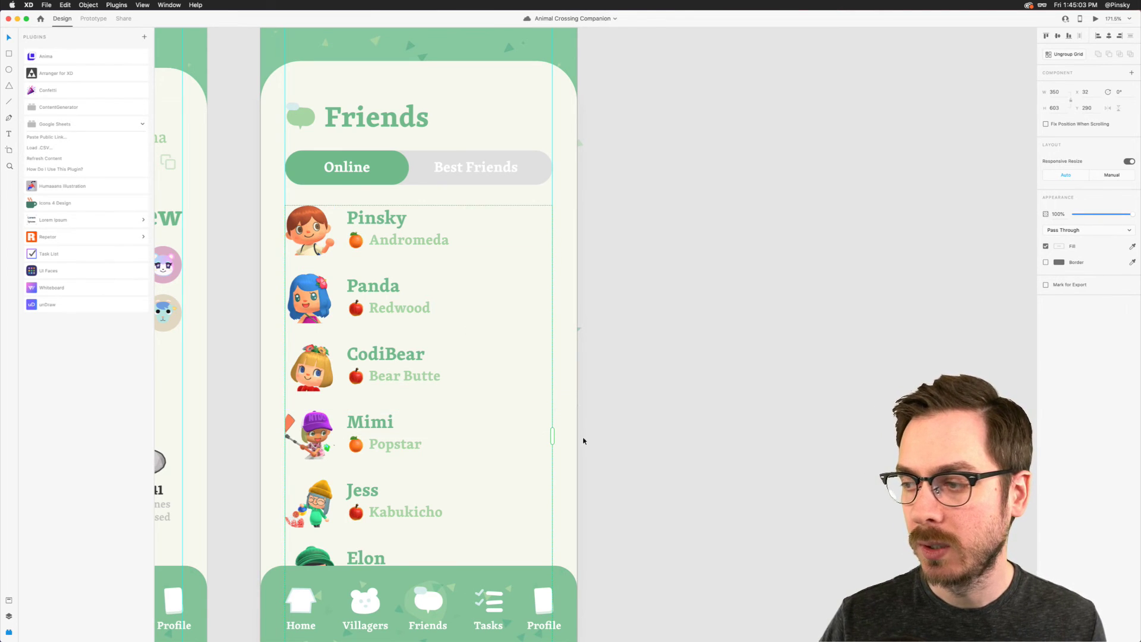
drag(326, 245, 531, 245)
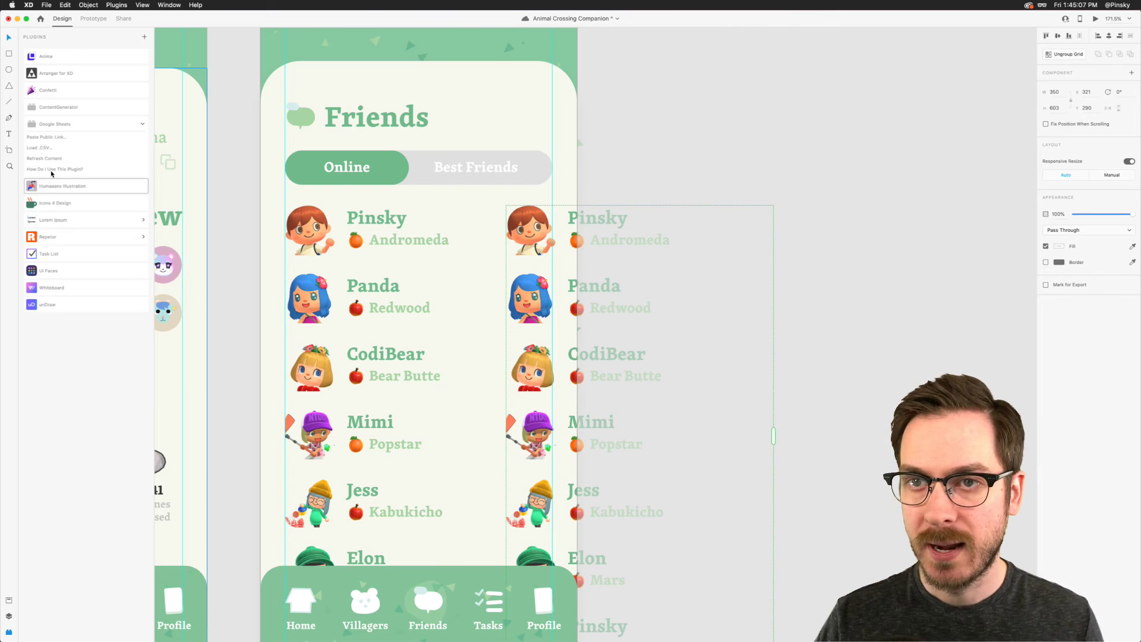
click(44, 137)
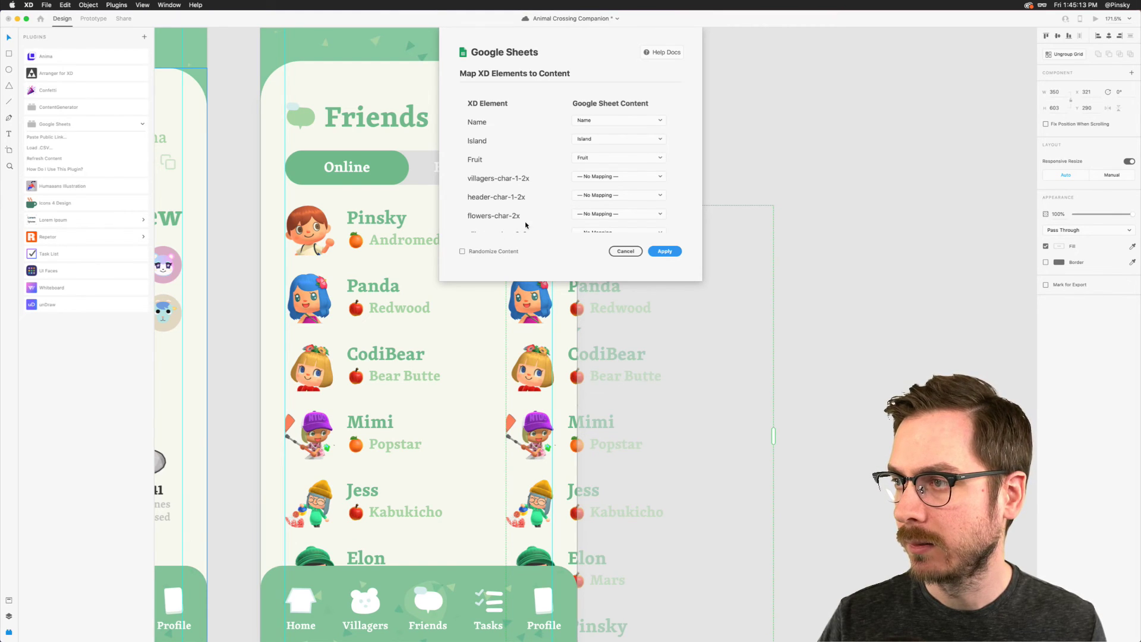
click(666, 251)
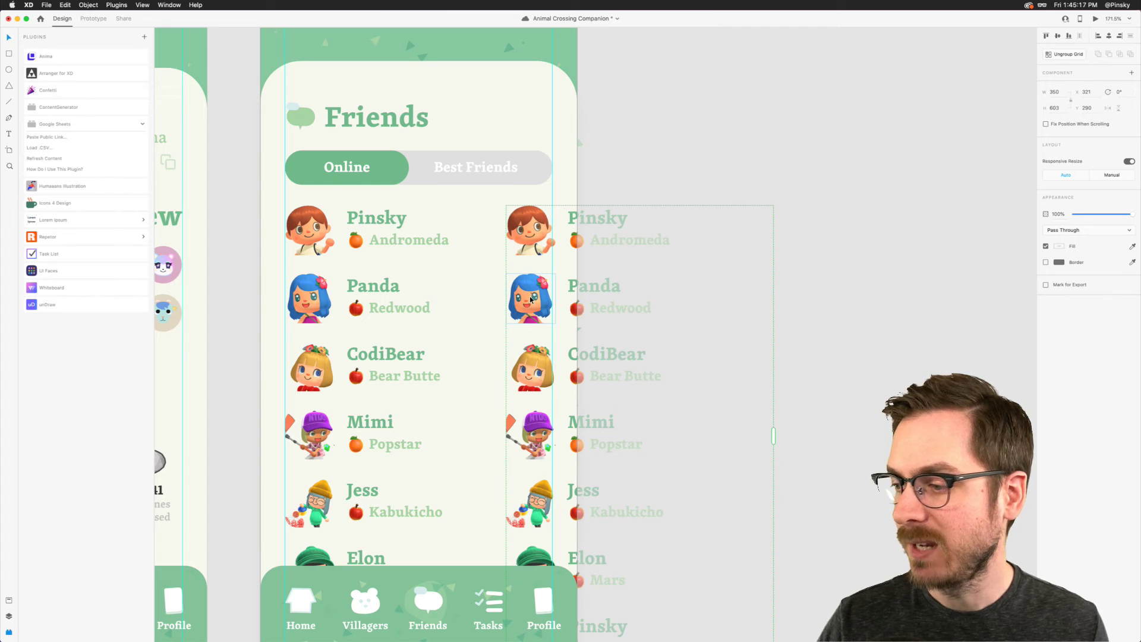
drag(538, 300, 618, 298)
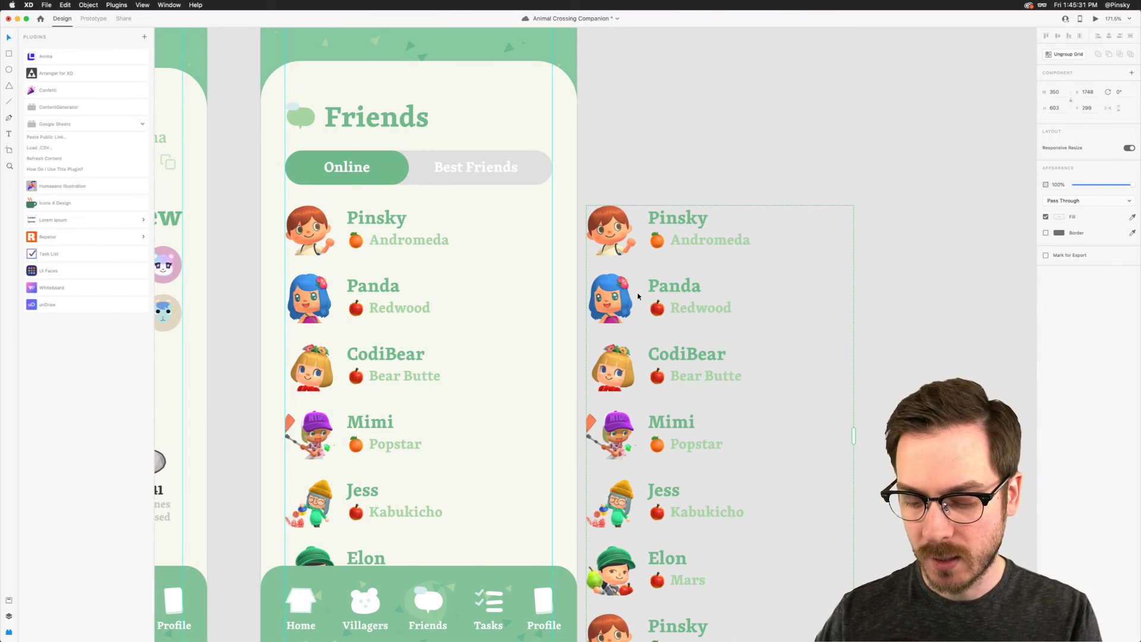
key(Delete)
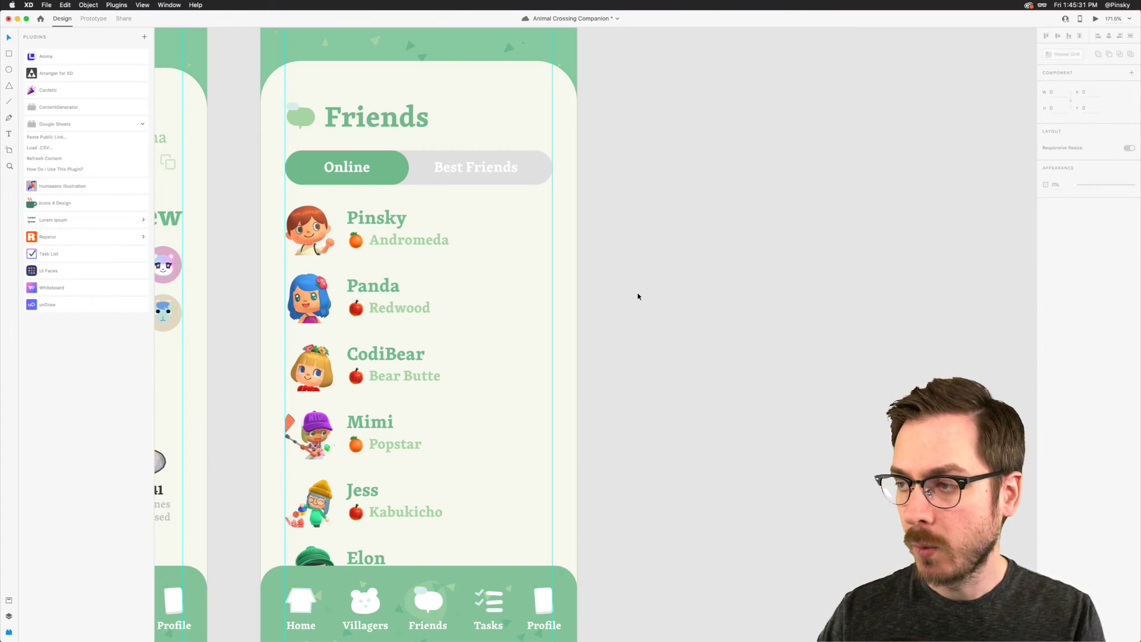
Step: Rename the friends repeat grid layer as Friends and combine the grid with the Online/Best Friends toggle into one component
click(310, 225)
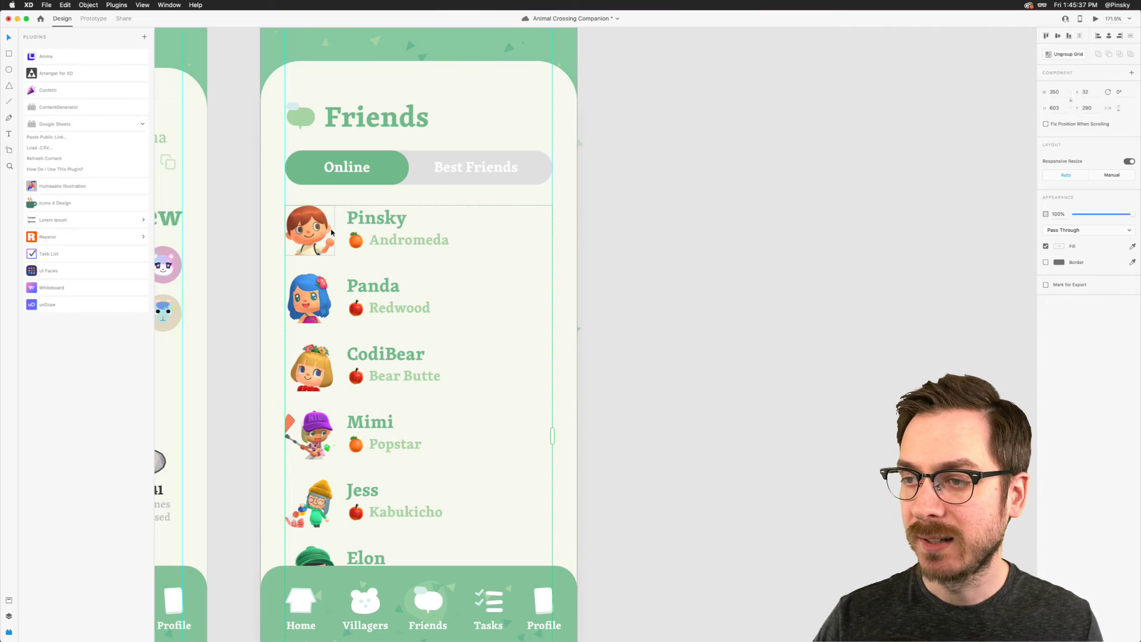
shift+click(392, 163)
key(super+y)
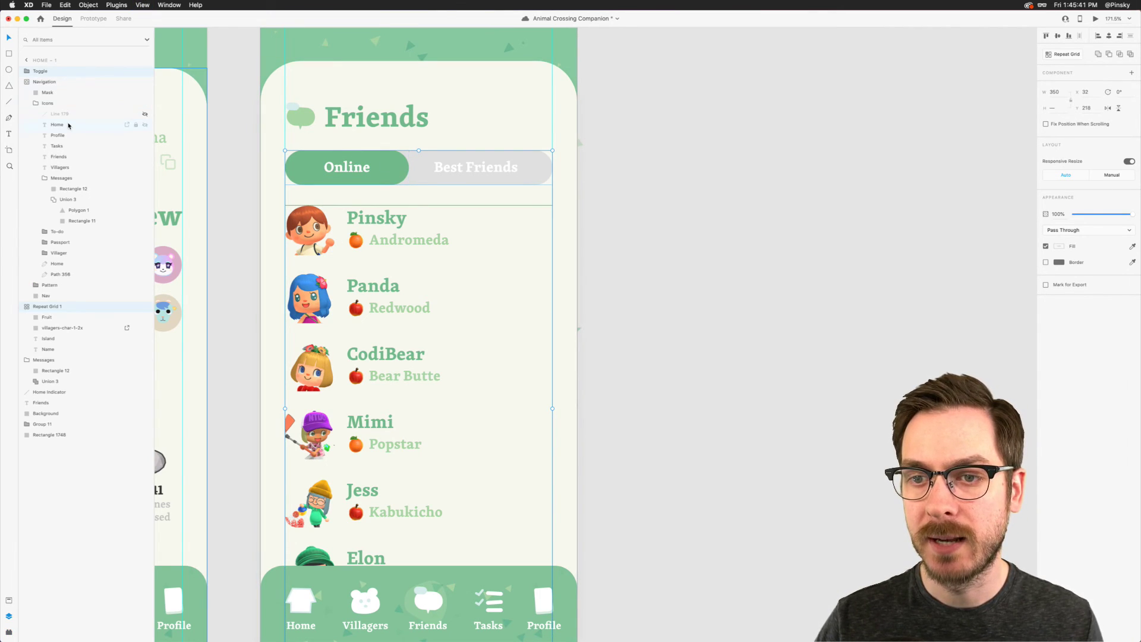
double_click(44, 307)
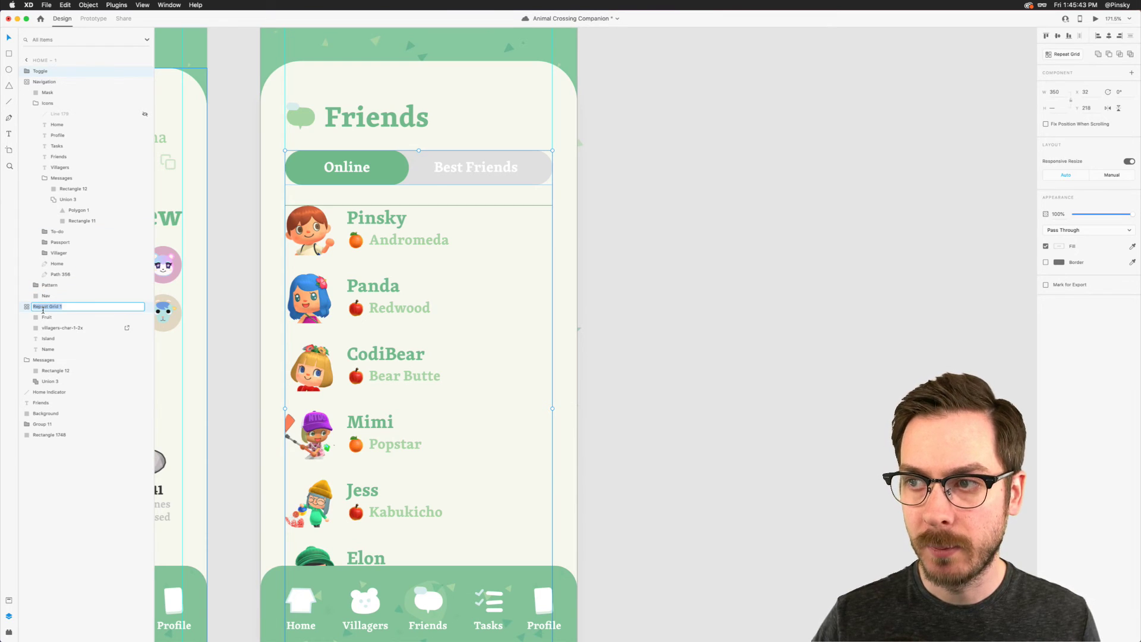
text(Friends)
key(Return)
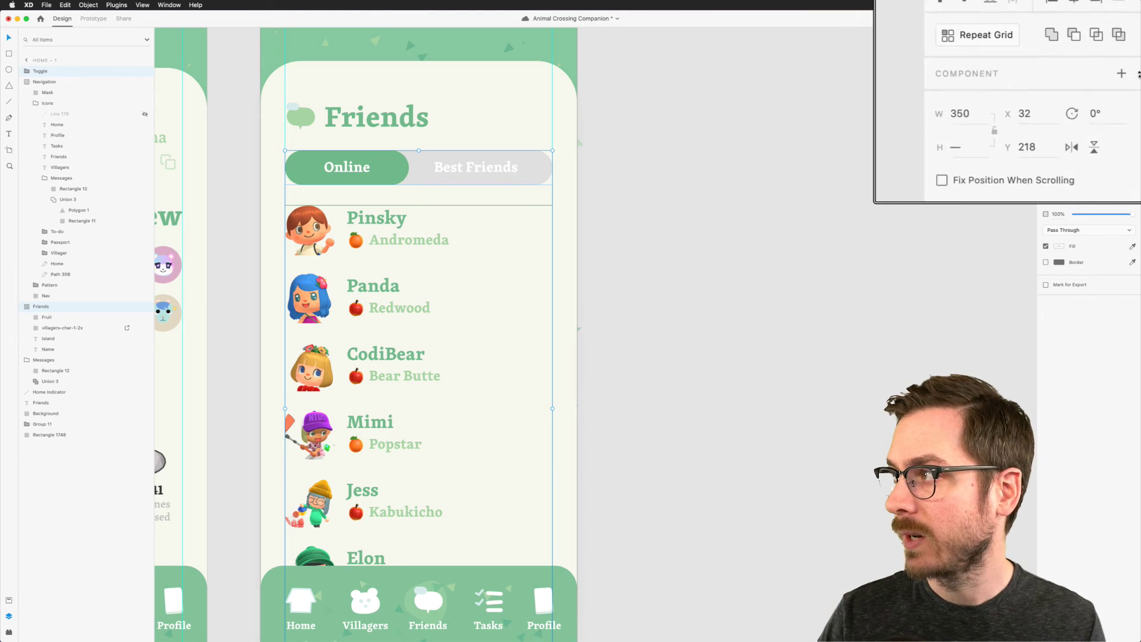
click(1119, 74)
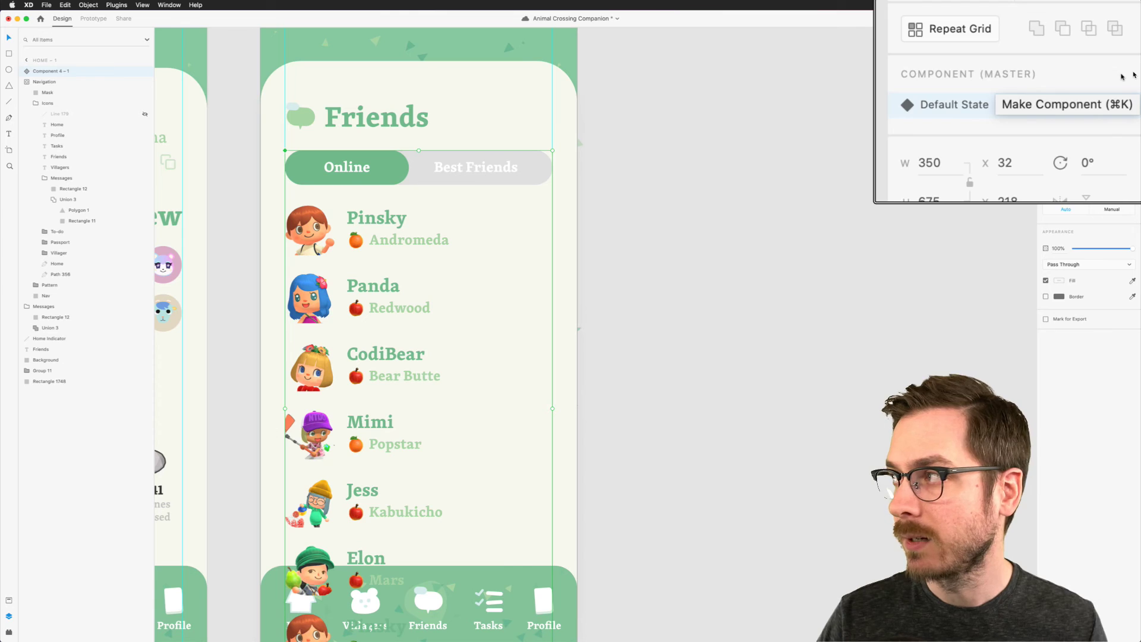
Step: Duplicate the Friends grid within the component, place the copy just beyond the artboard's right edge, and rename it Best Friends
click(316, 230)
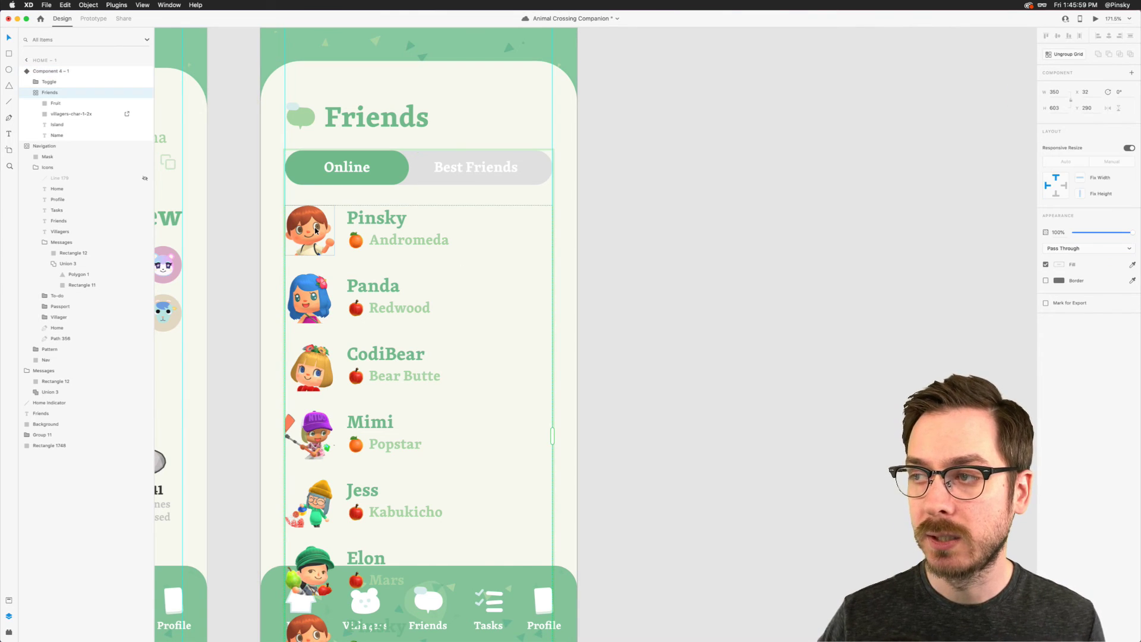
drag(316, 231, 576, 245)
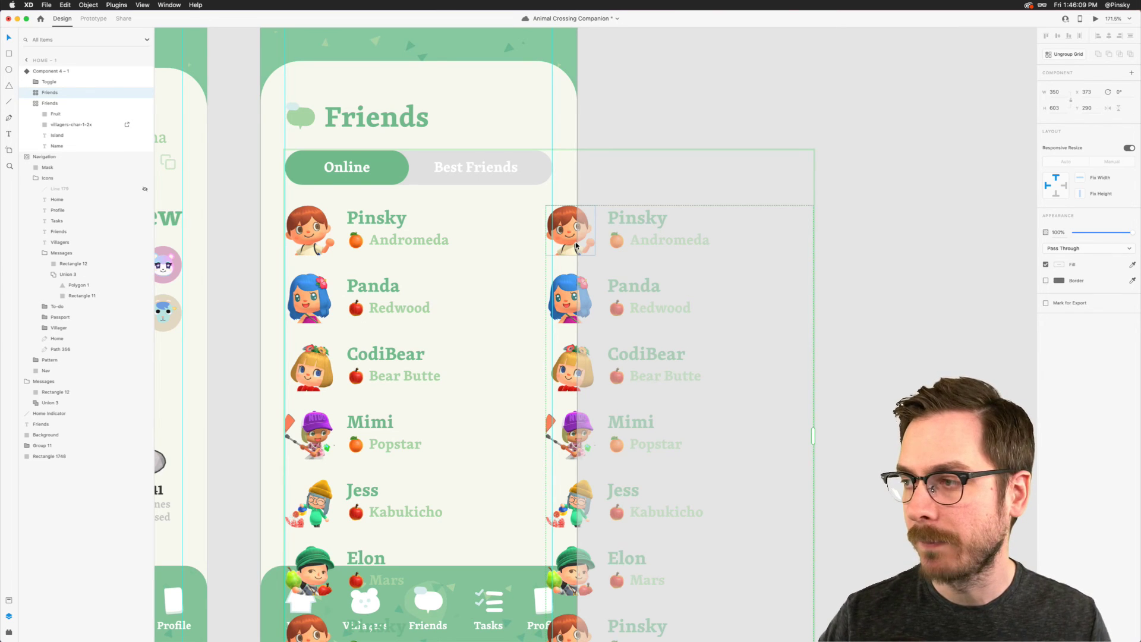
drag(576, 245, 603, 239)
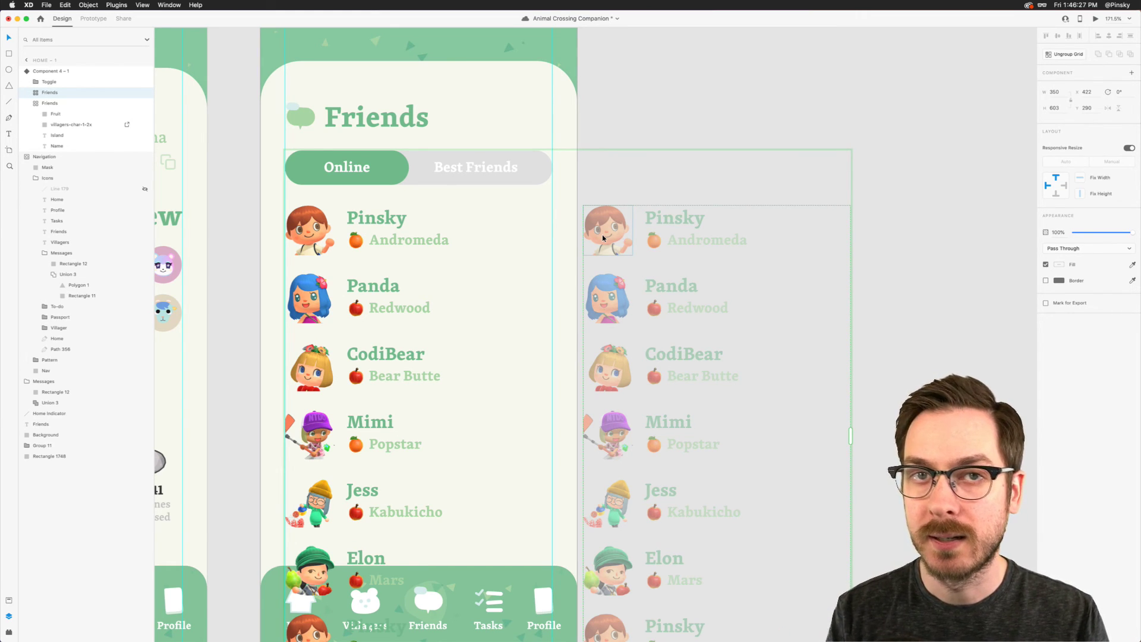
key(super+s)
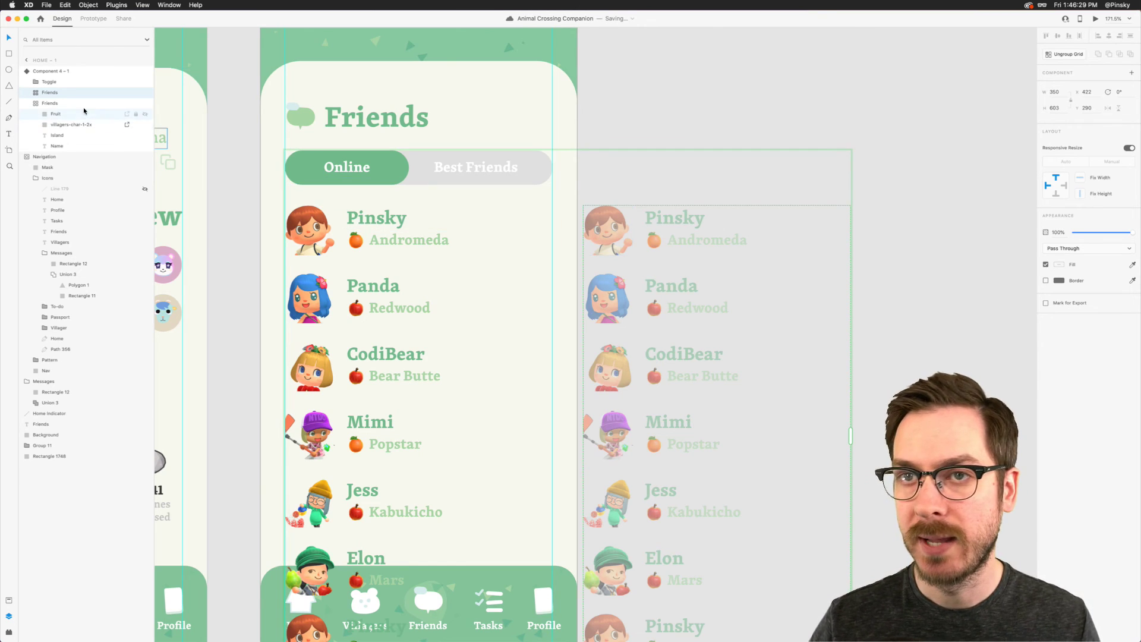
double_click(48, 93)
text(Best Friends)
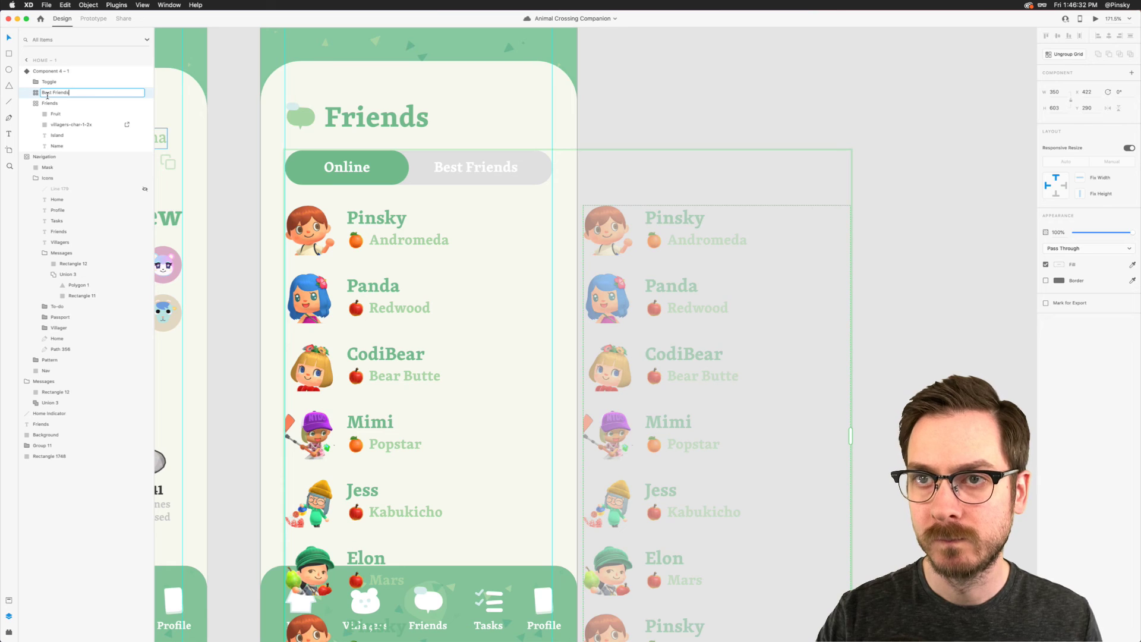
key(Return)
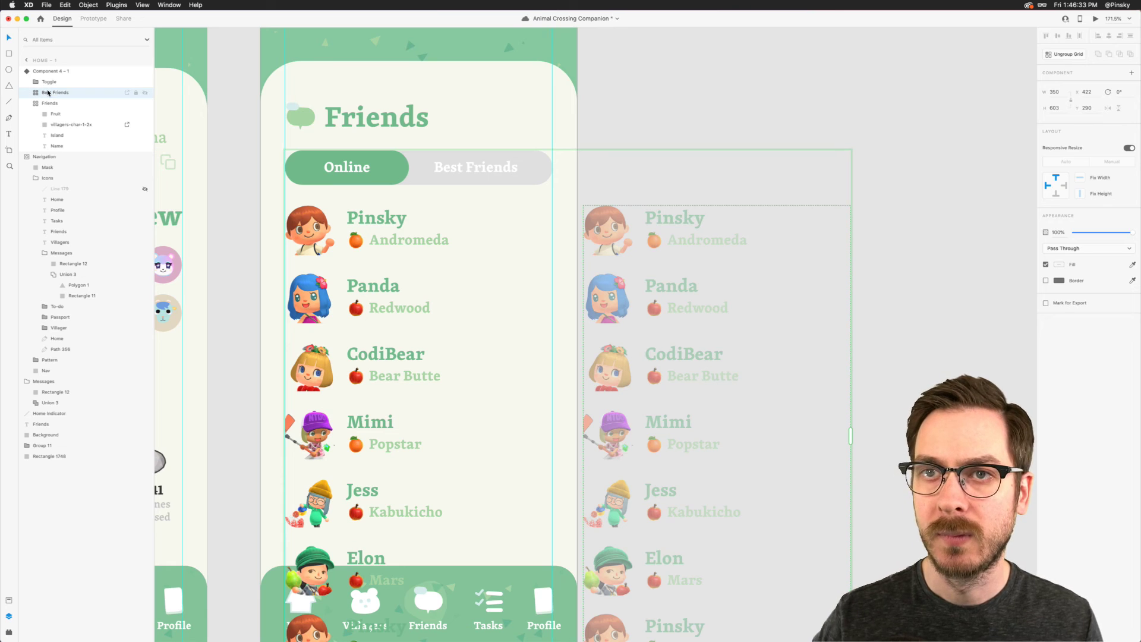
Step: Rename the component as Toggle and move the Navigation layer above it in the layer order
double_click(52, 72)
text(To)
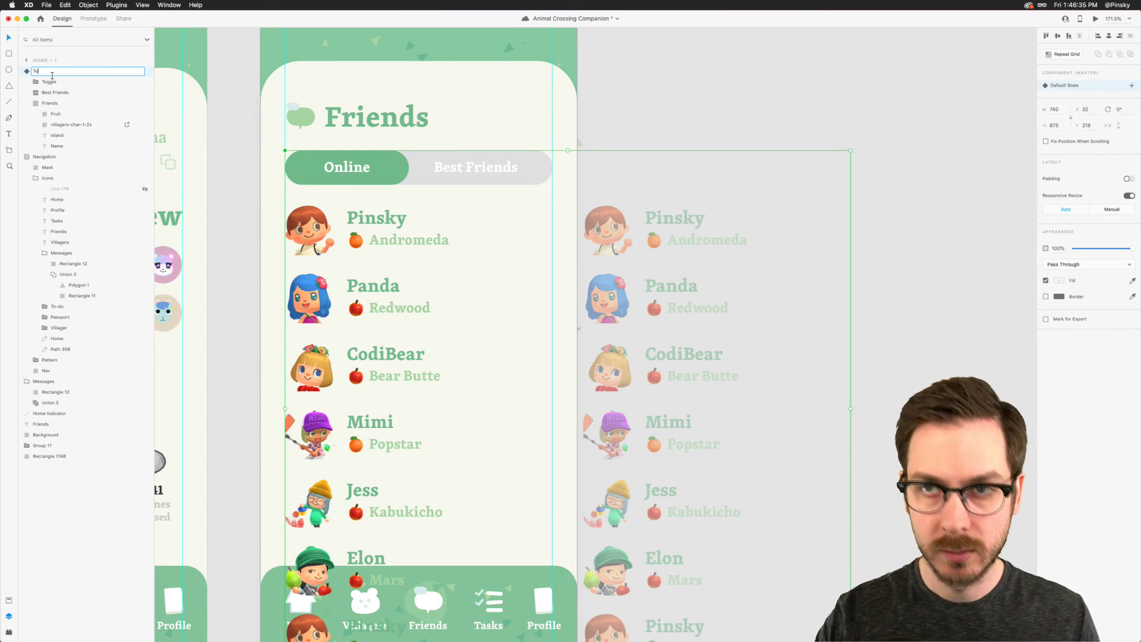
text(ggle)
key(Return)
drag(52, 158, 50, 71)
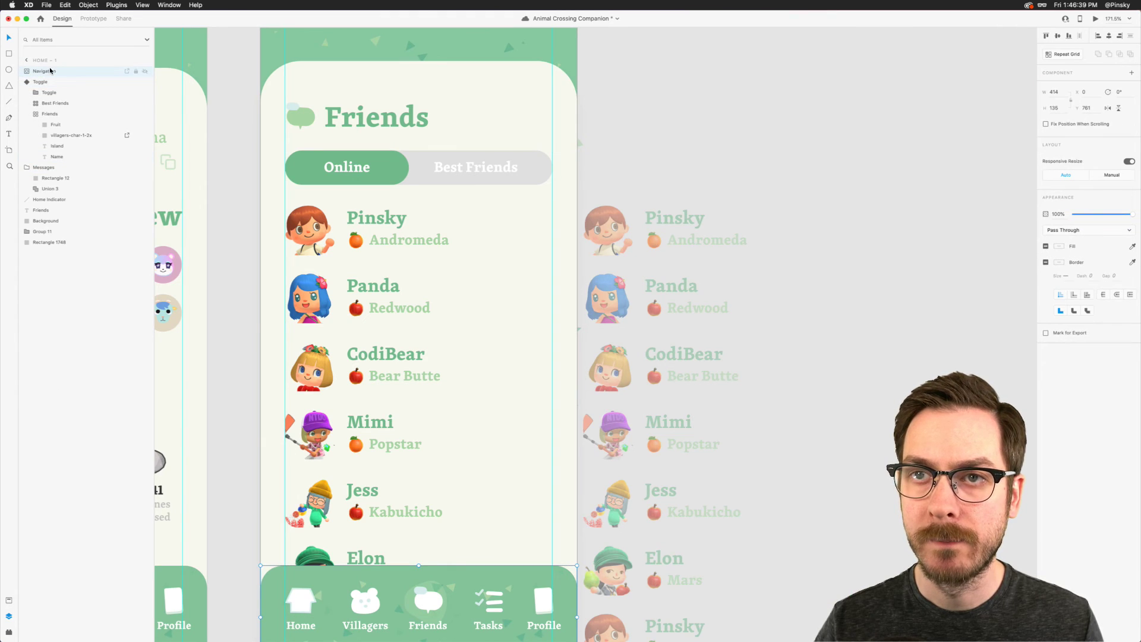
Step: Add a new state named Best Friends to the Toggle component
click(319, 232)
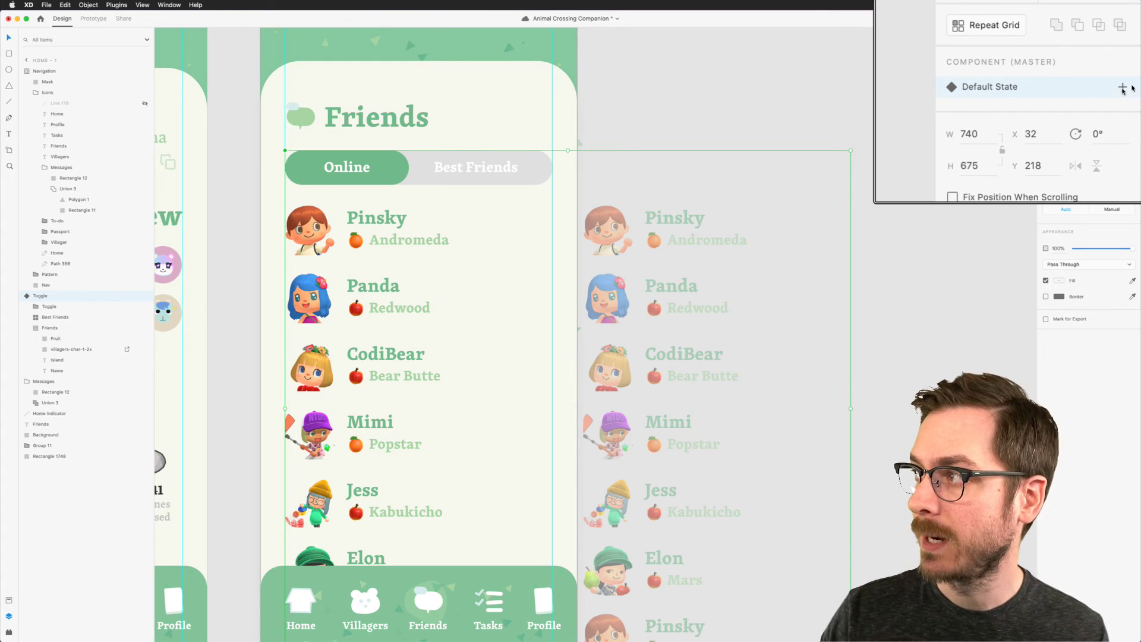
click(1123, 87)
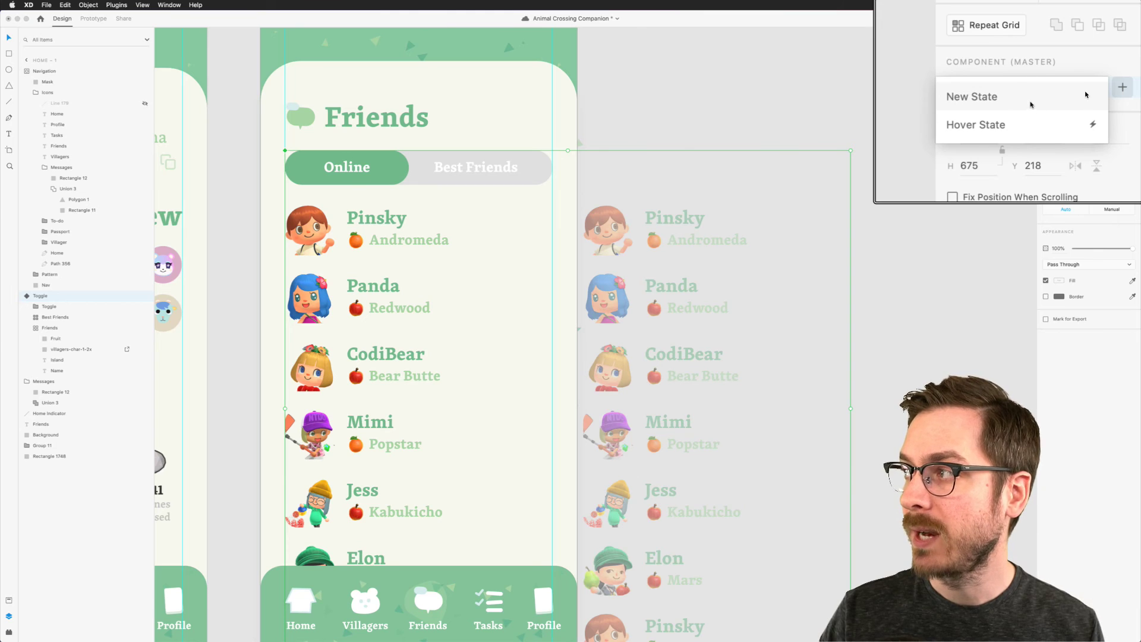
click(1030, 105)
text(Best Friends)
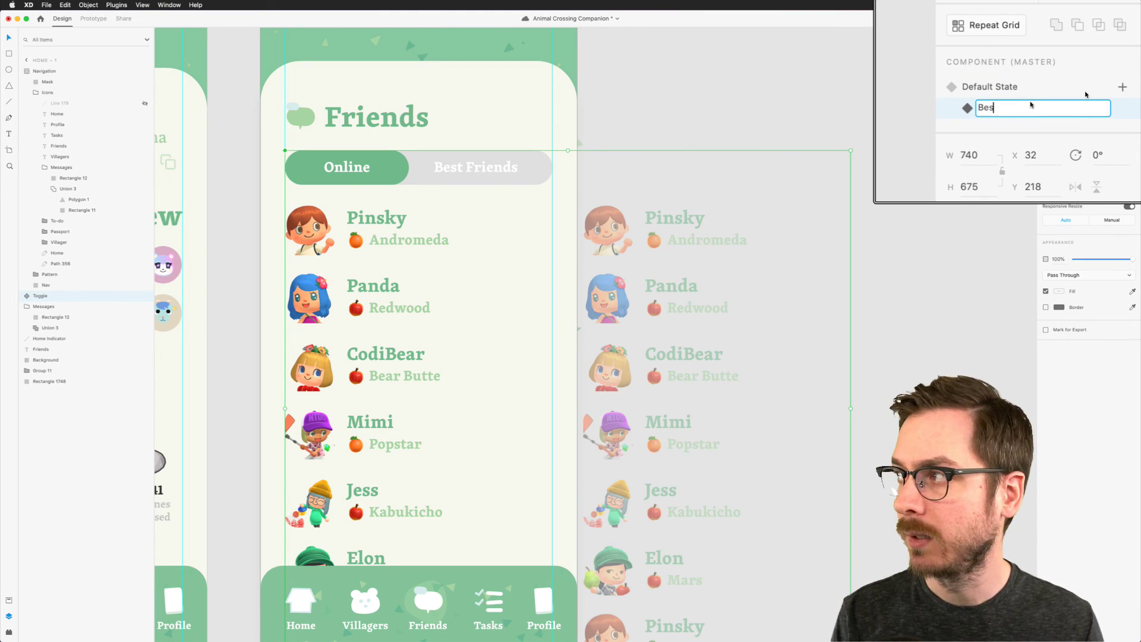
key(Return)
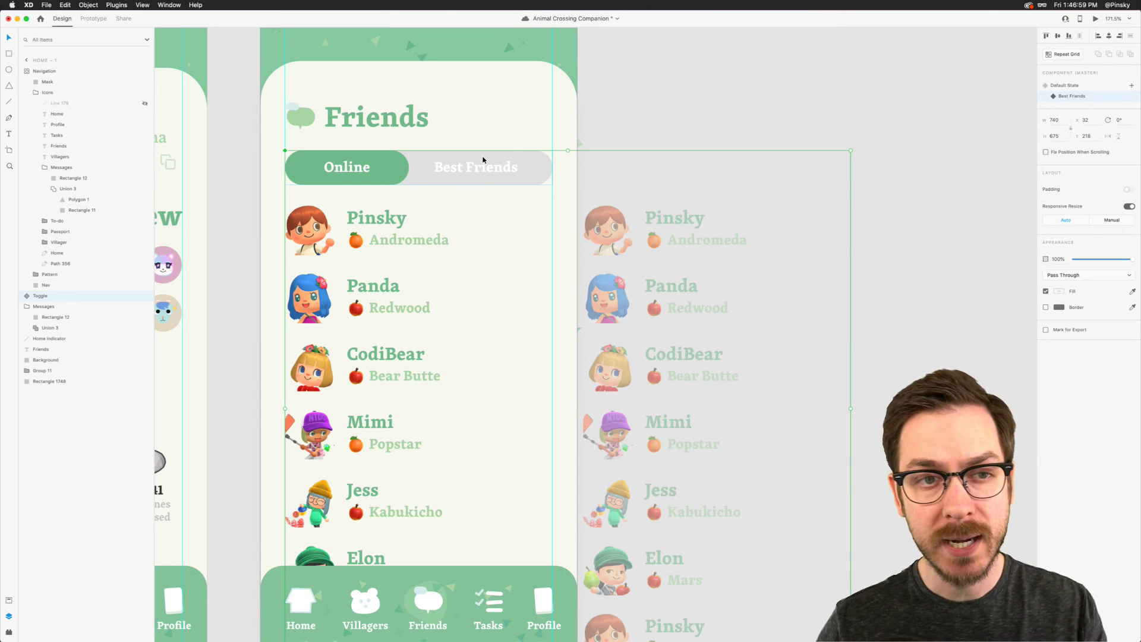
Step: In the Best Friends state, move the green pill behind the Best Friends label and widen it to about 188
scroll(470, 160, up, 5)
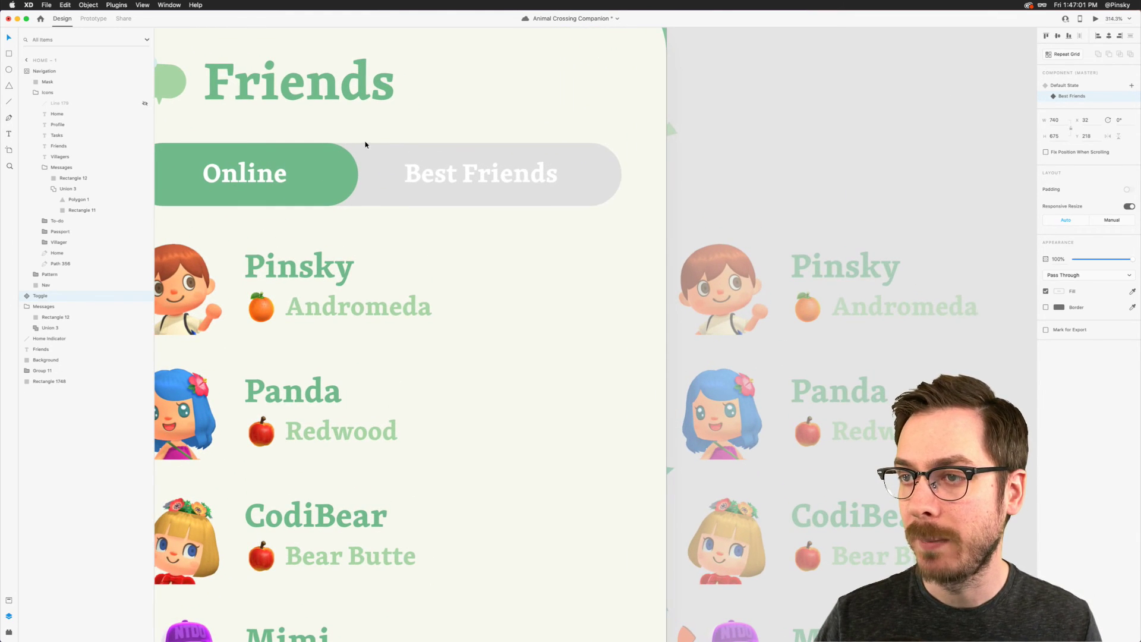
double_click(328, 166)
scroll(328, 168, left, 3)
drag(330, 161, 628, 160)
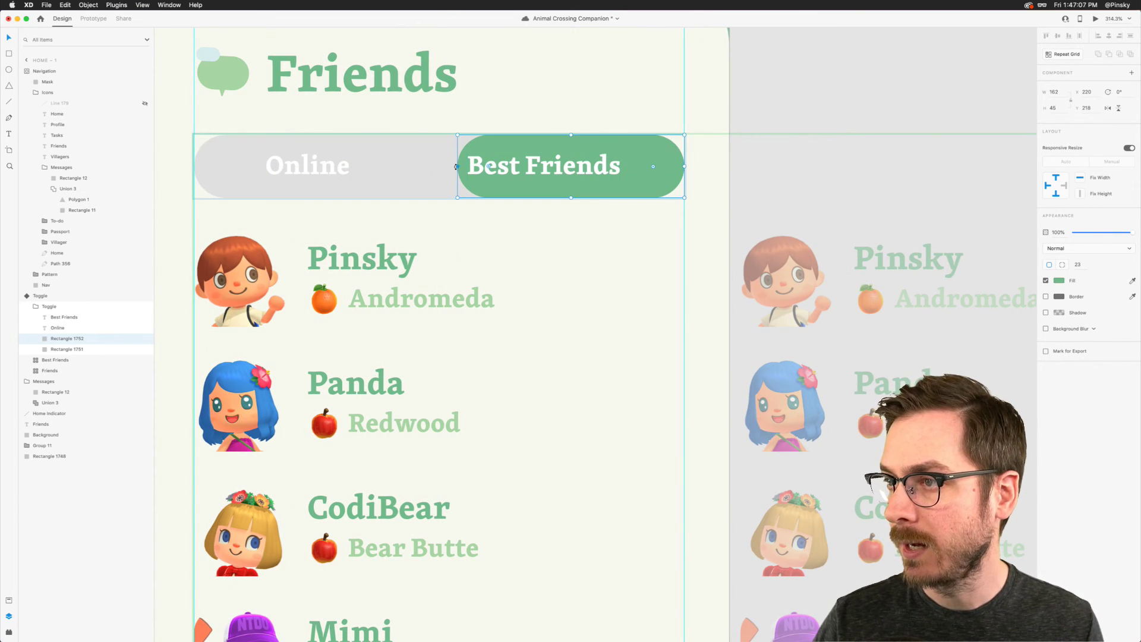
drag(458, 169, 420, 170)
Step: Shift both grids left so the Best Friends grid sits on the artboard beneath the toggle and the Friends grid lies outside it
scroll(416, 165, down, 6)
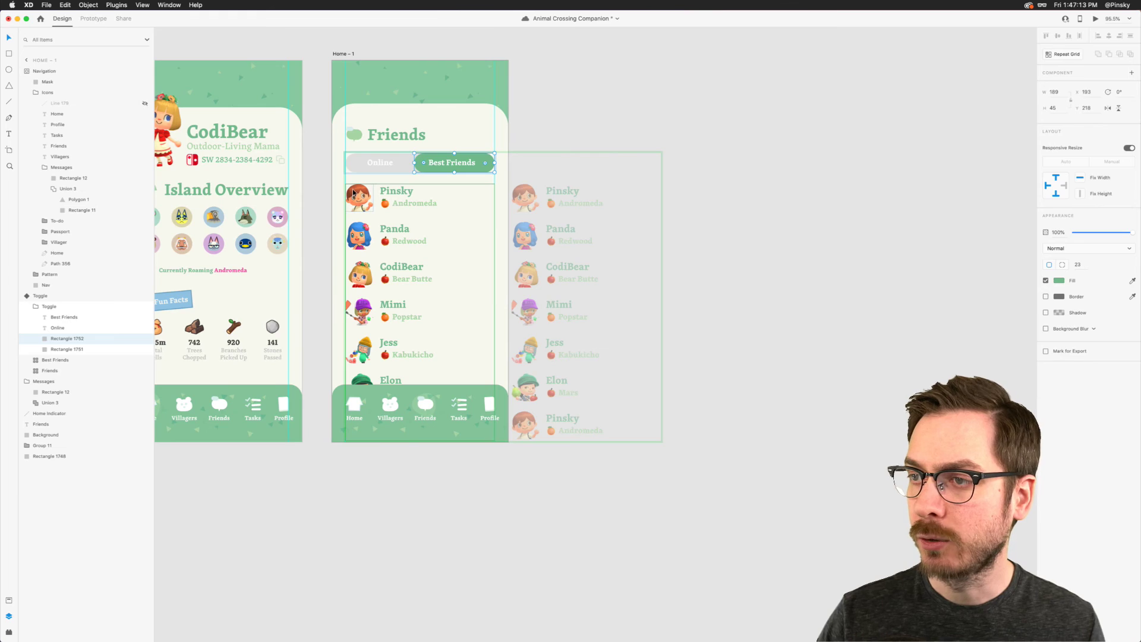
drag(527, 209, 368, 218)
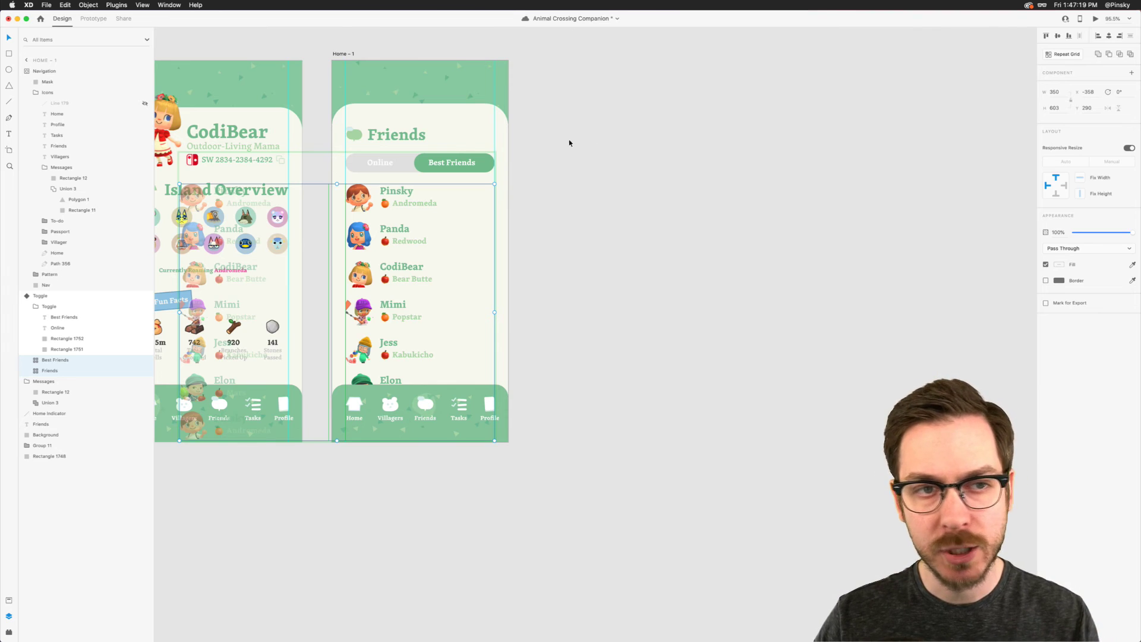
Step: Insert the ios-chatbubbles icon into the Best Friends grid's rows with the Icons 4 Design plugin, searching for "chat"
scroll(393, 209, up, 5)
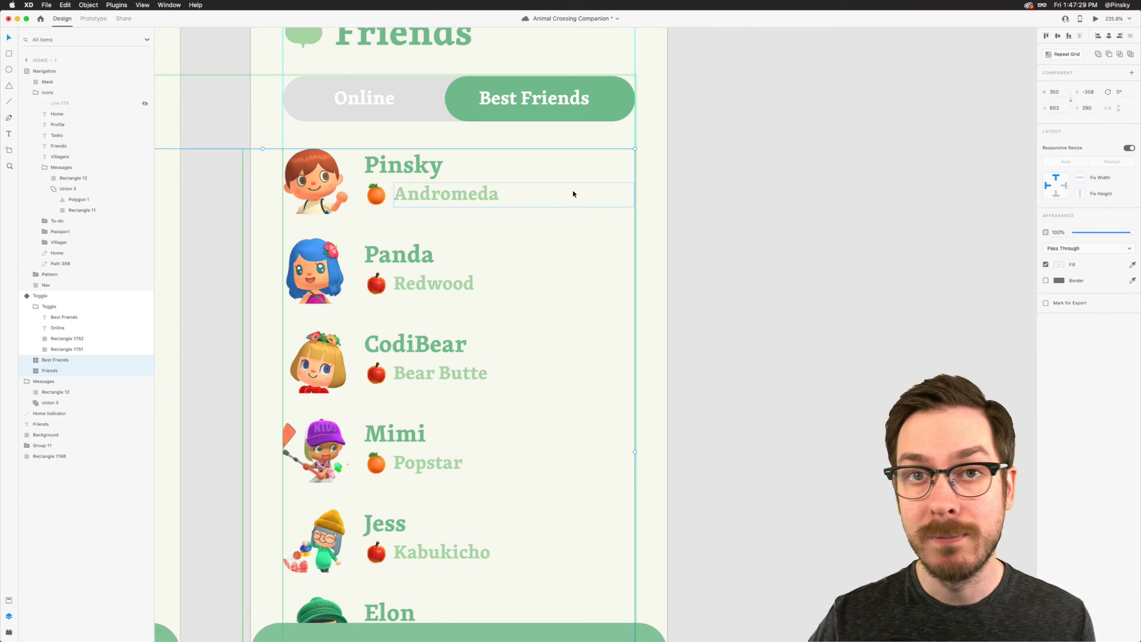
double_click(417, 174)
key(super+alt+p)
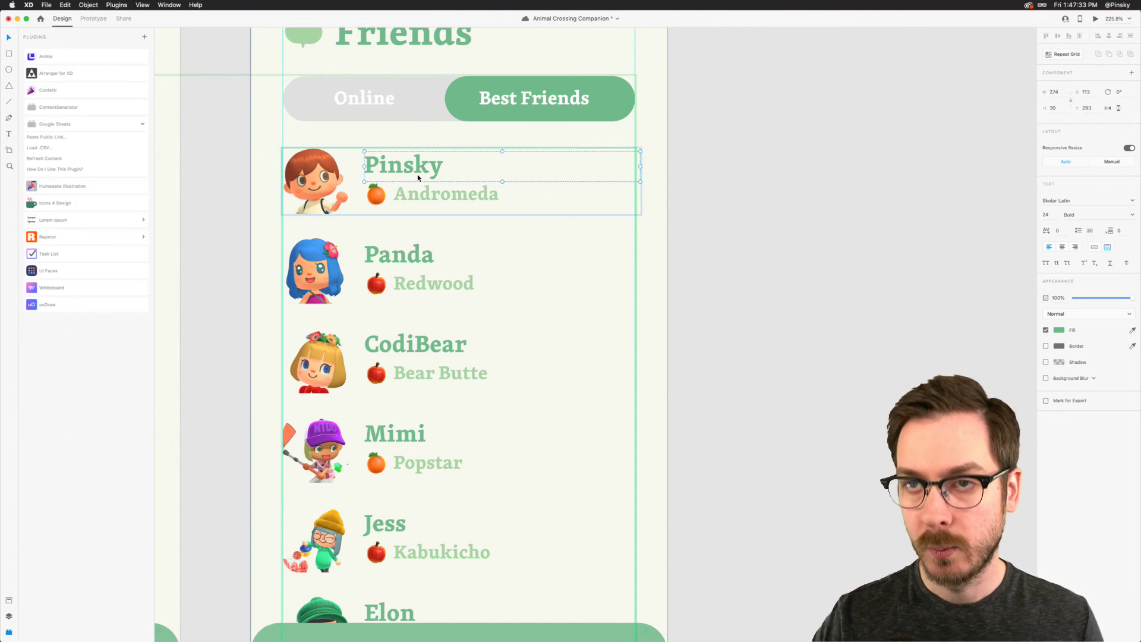
click(84, 204)
text(chat)
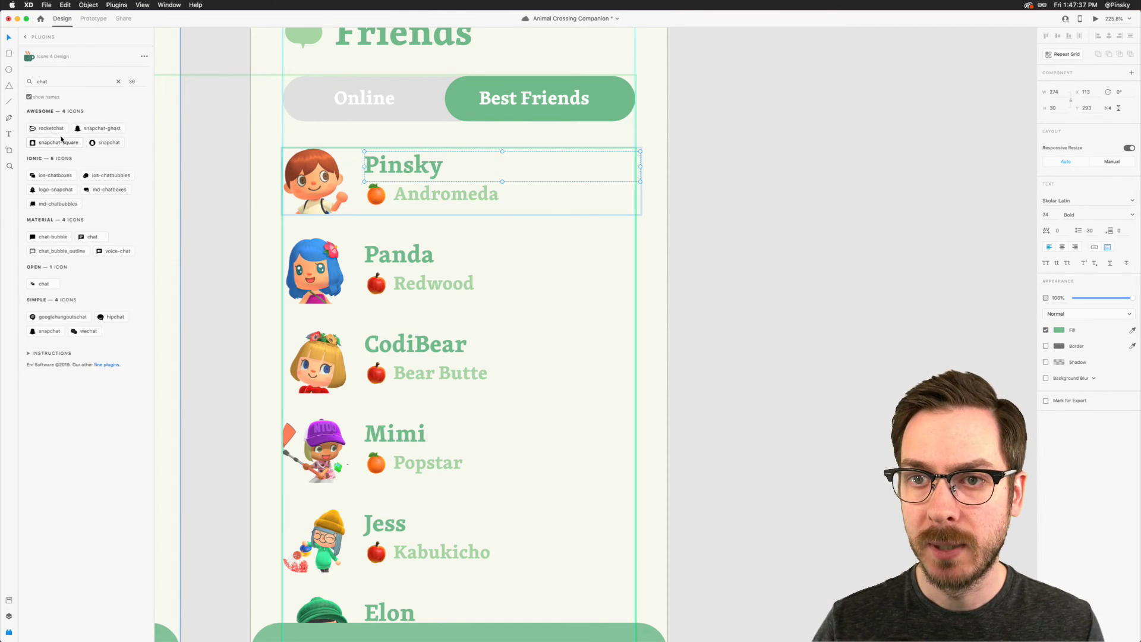
click(107, 176)
Step: Move the chat icon to the right end of the Best Friends grid row, level with the friend's name
drag(575, 315, 638, 352)
key(shift+Right)
key(shift+Right)
key(shift+Right)
key(shift+Down)
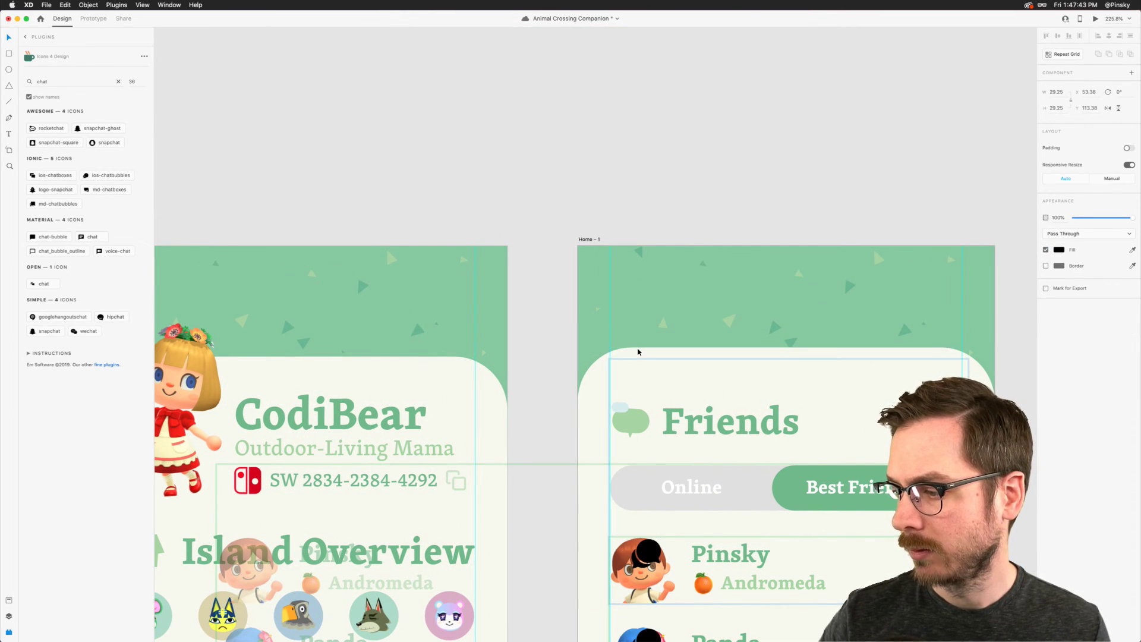
scroll(638, 381, down, 5)
scroll(638, 381, right, 5)
drag(443, 297, 718, 371)
scroll(594, 297, down, 8)
scroll(595, 298, up, 5)
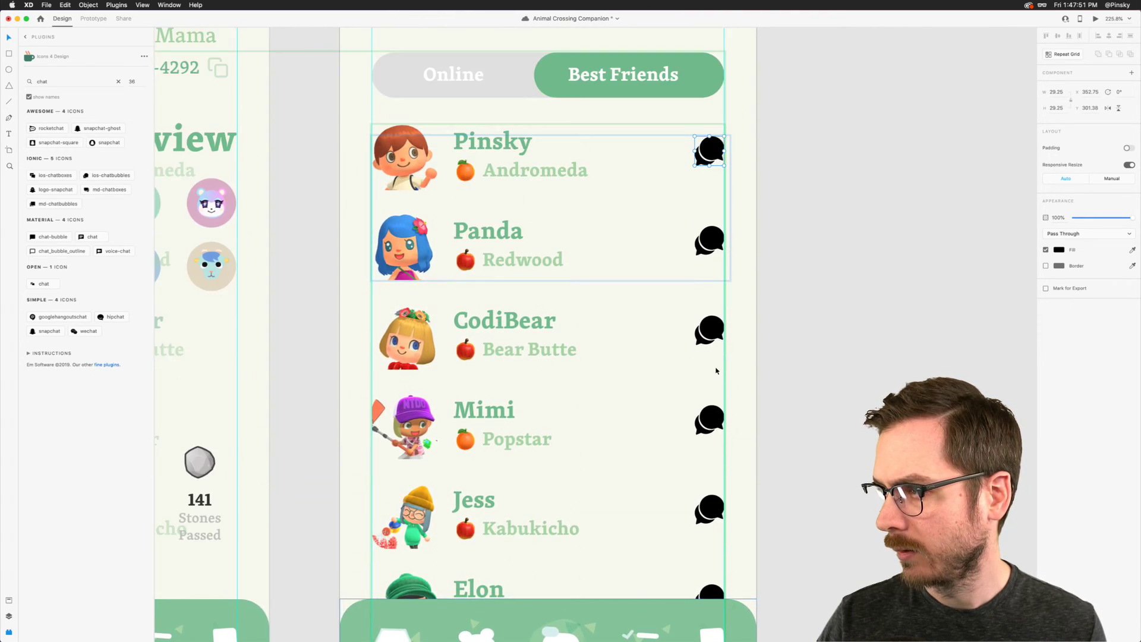
Step: Fill the chat icon with the green sampled from the Best Friends pill, and undo a trial shrink of the icon
scroll(594, 297, down, 2)
click(1132, 249)
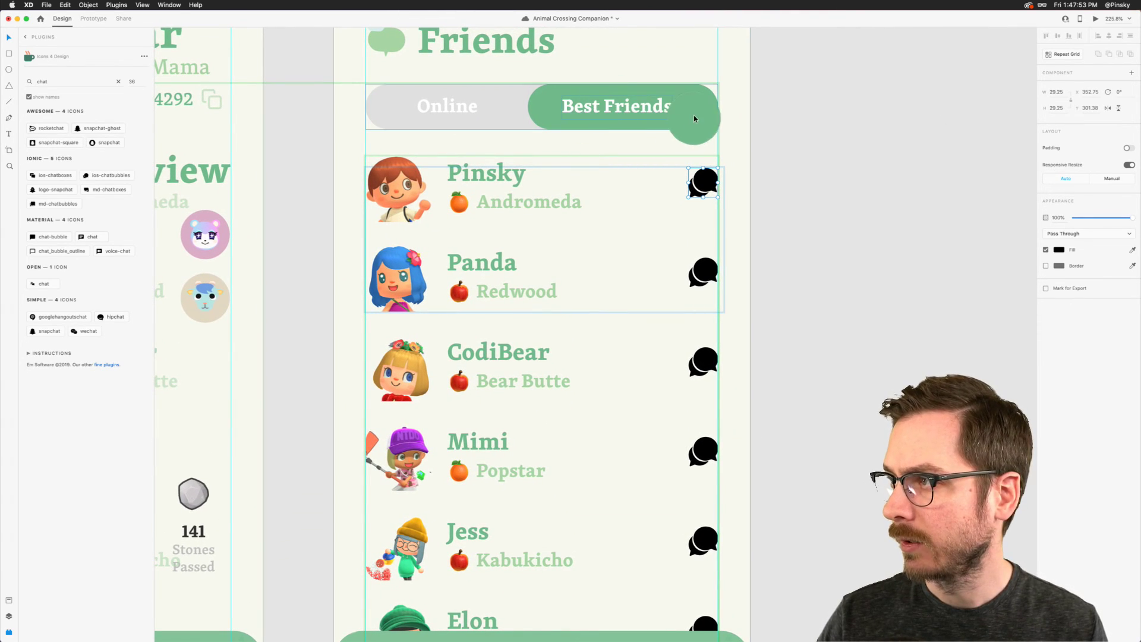
click(694, 115)
drag(690, 169, 696, 173)
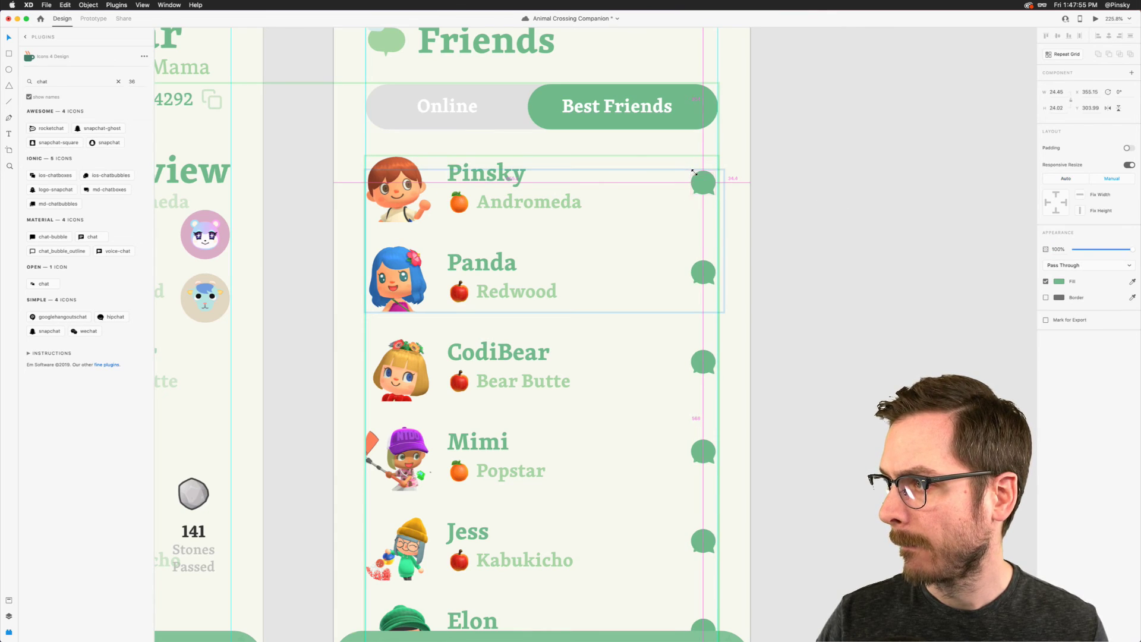
key(super+z)
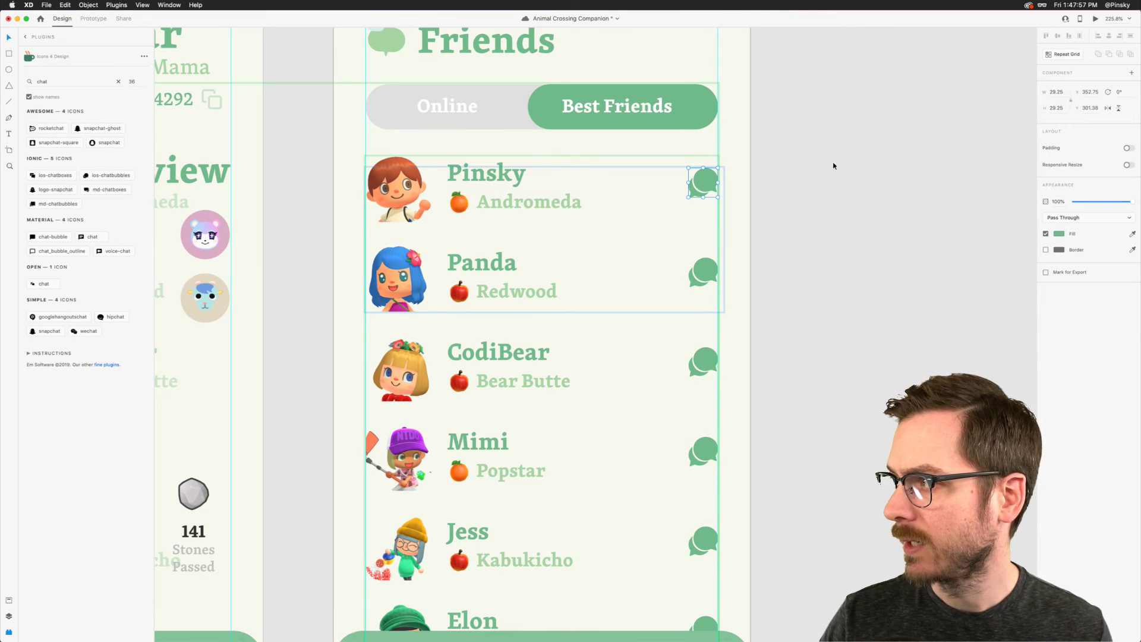
Step: Shrink the chat icon in the Best Friends grid to 16.44 by 16.44 and finish editing the grid
scroll(706, 170, up, 5)
drag(663, 167, 710, 167)
scroll(708, 163, down, 5)
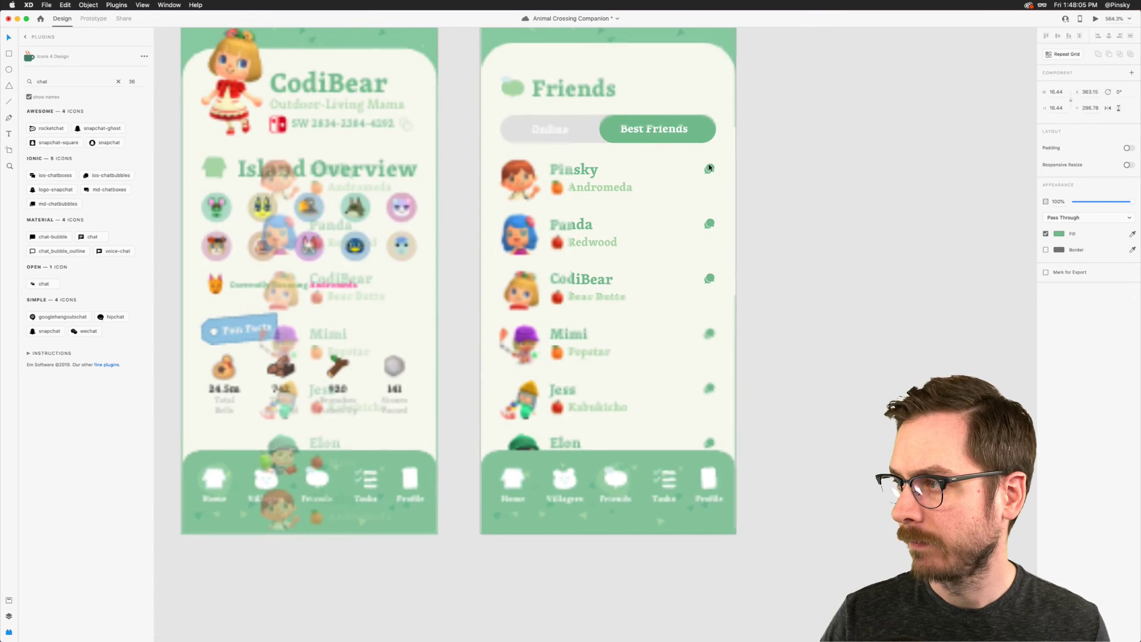
key(Escape)
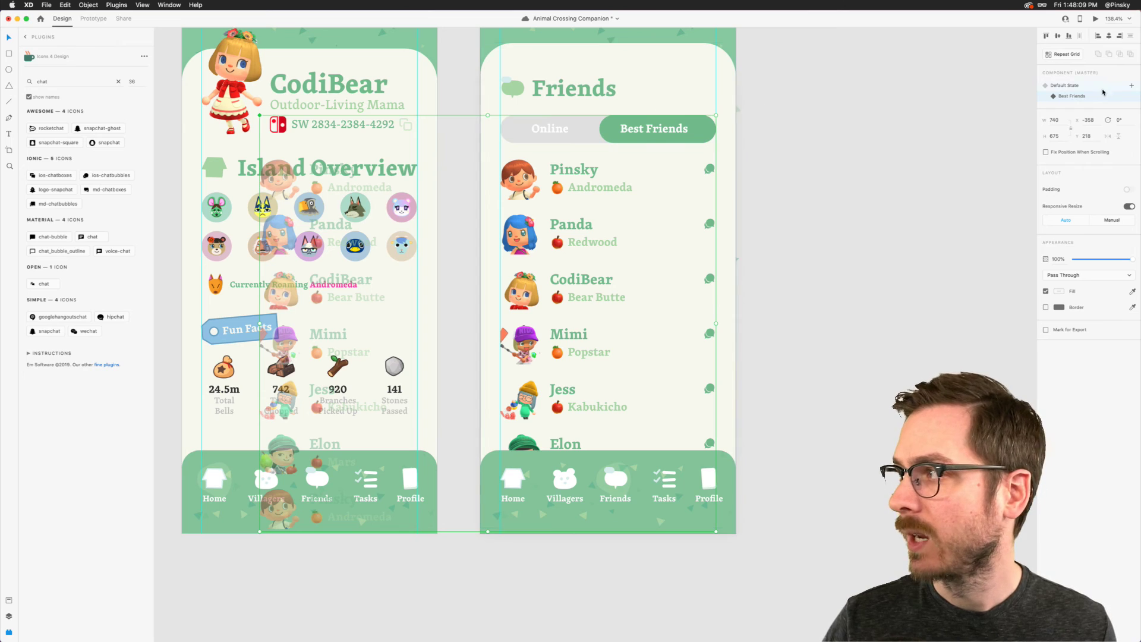
Step: Cut the ios-chatbubbles icon out of the Best Friends grid while the toggle is in its Best Friends state
click(1079, 84)
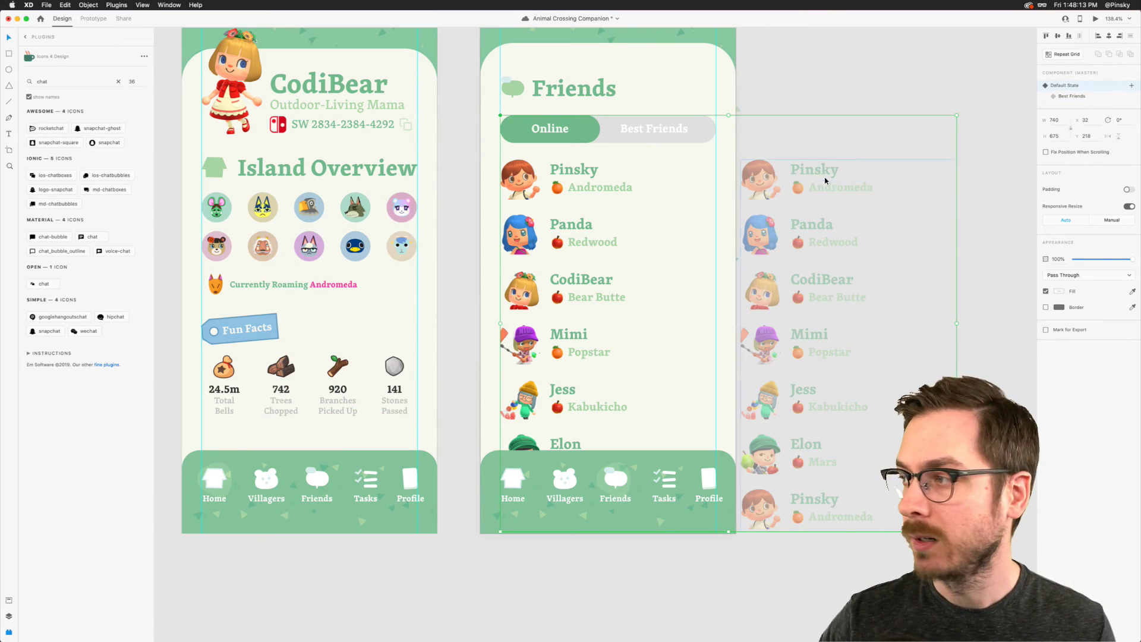
click(1081, 97)
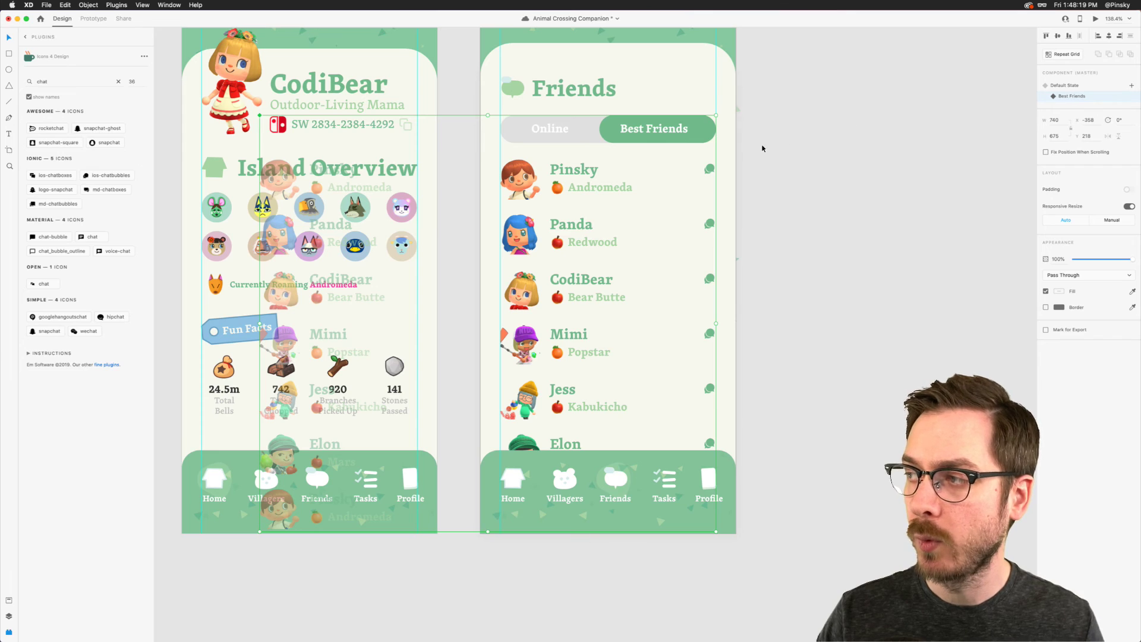
double_click(711, 170)
key(super+y)
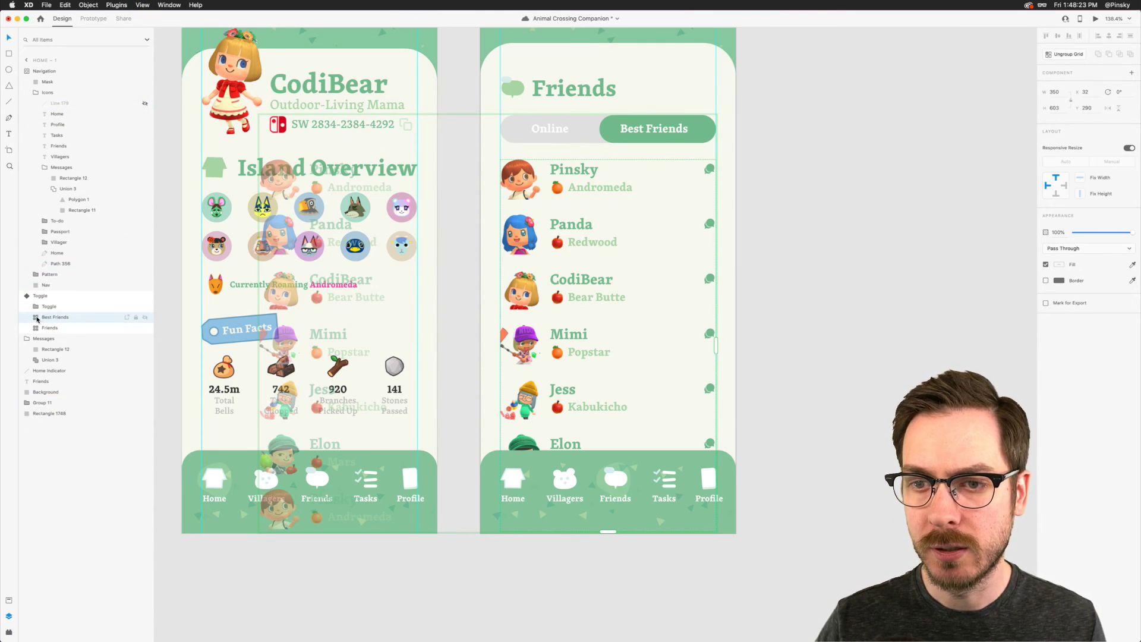
click(37, 319)
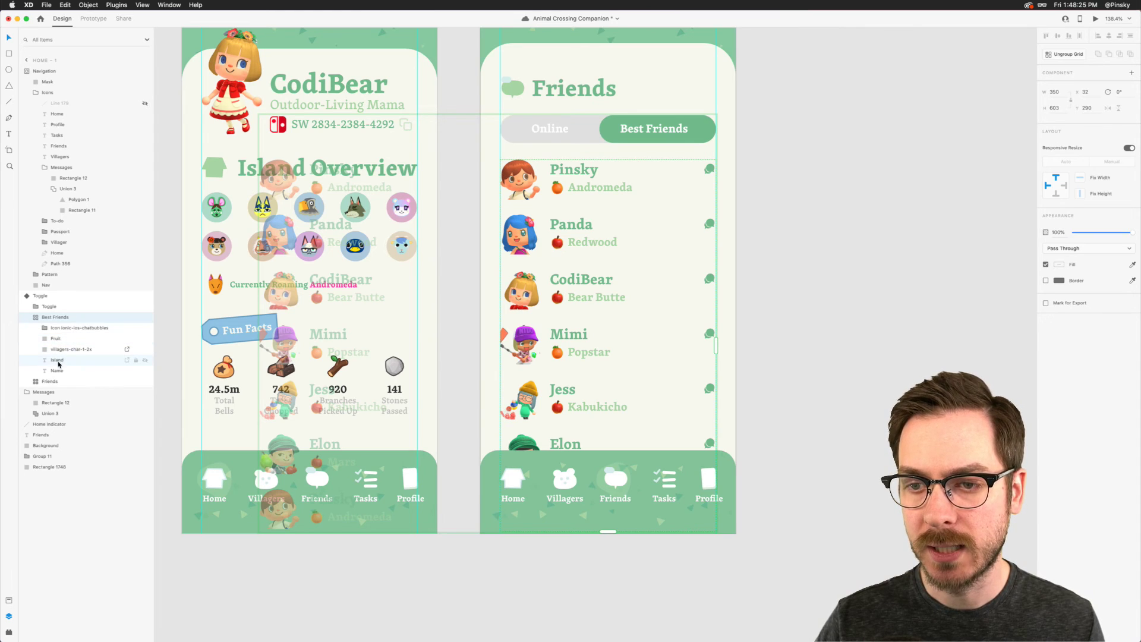
click(89, 328)
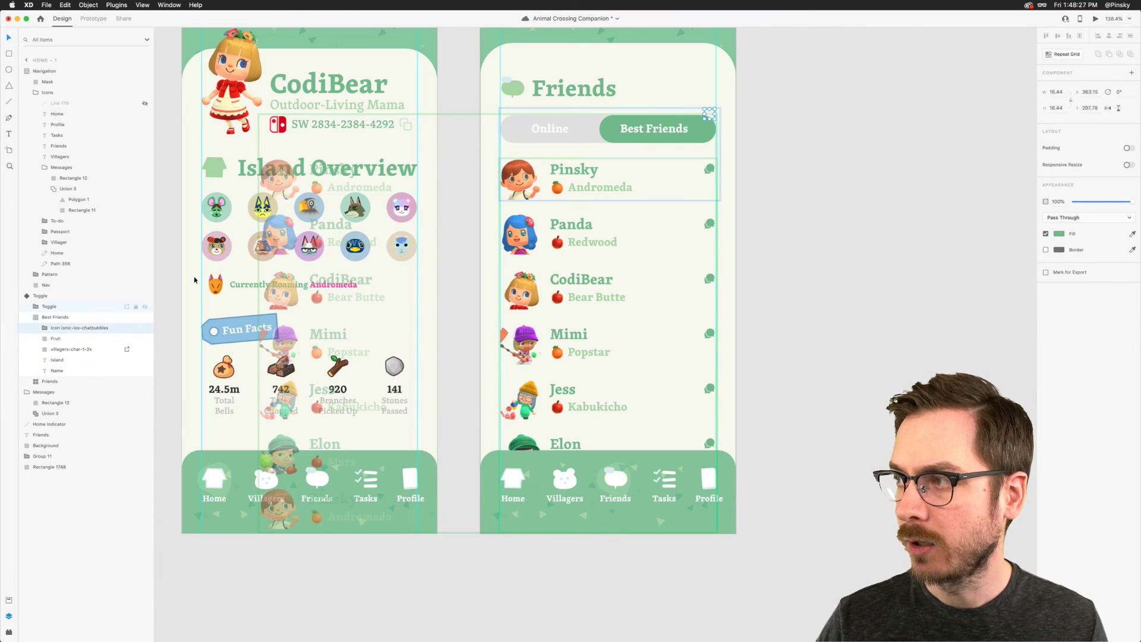
key(Delete)
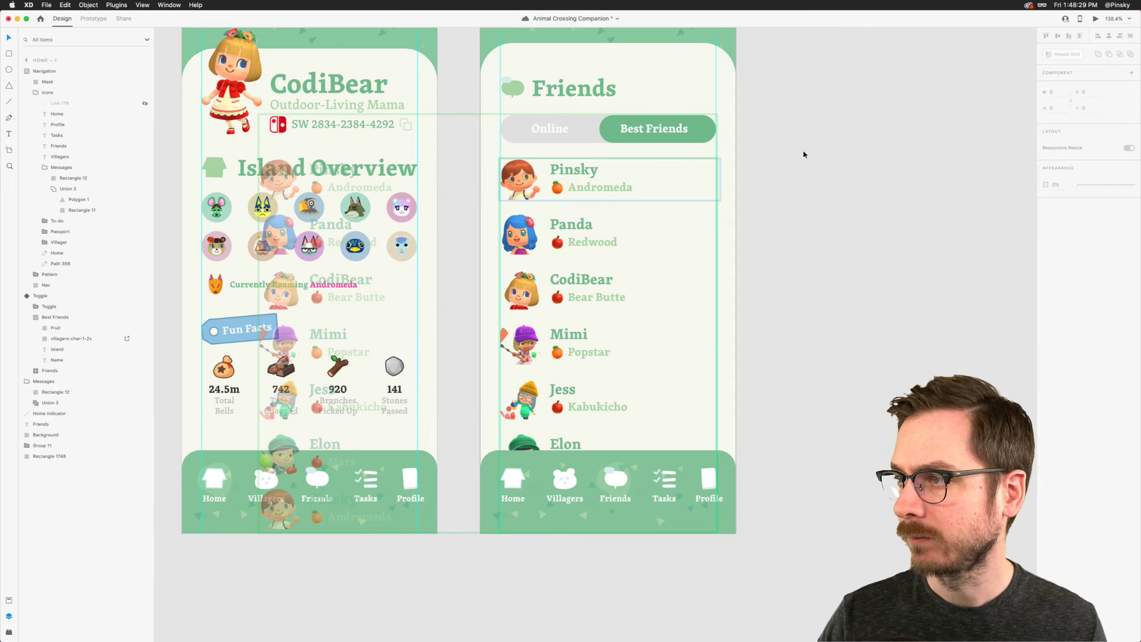
Step: Paste the chat icon into the Default State's Best Friends grid and move it to the row's right end, level with the friend's name
click(539, 163)
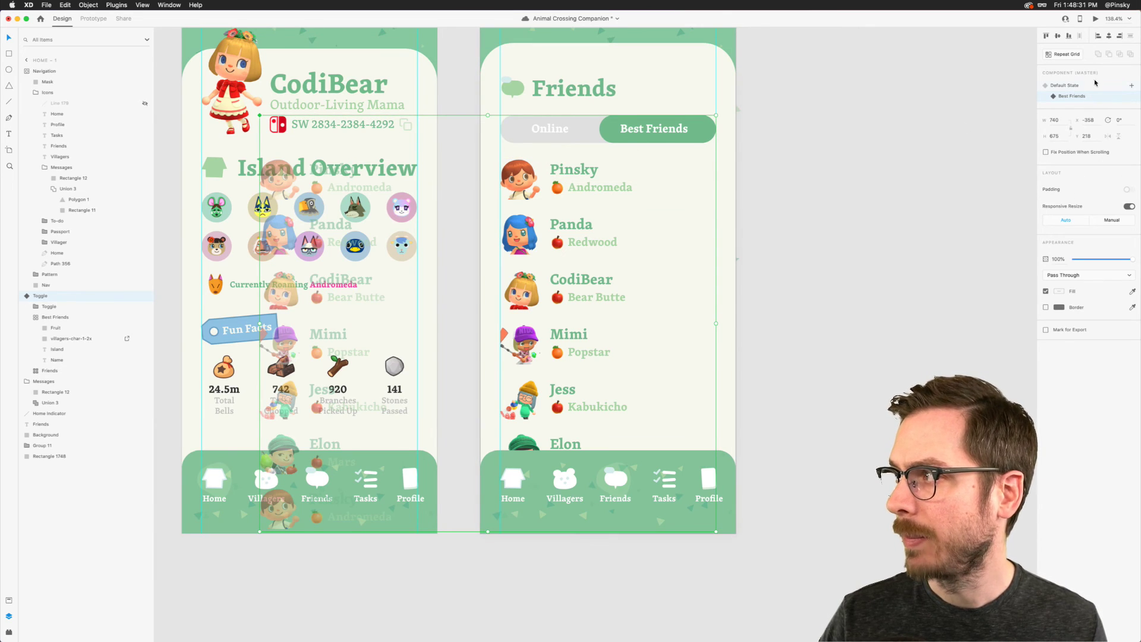
click(1065, 85)
double_click(764, 182)
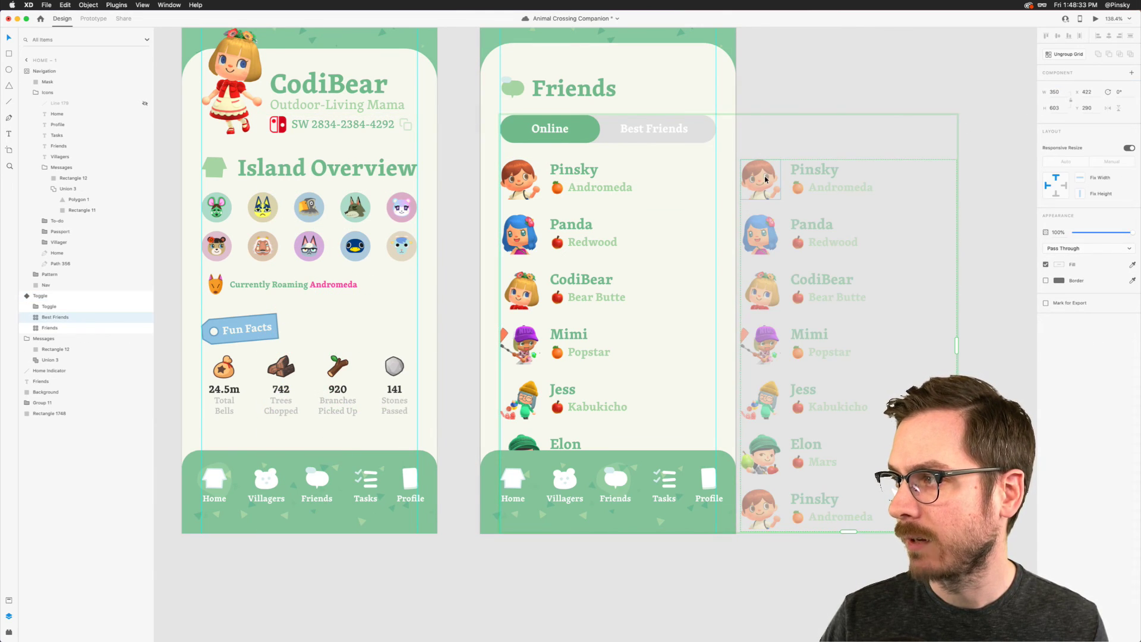
double_click(767, 180)
scroll(767, 179, right, 5)
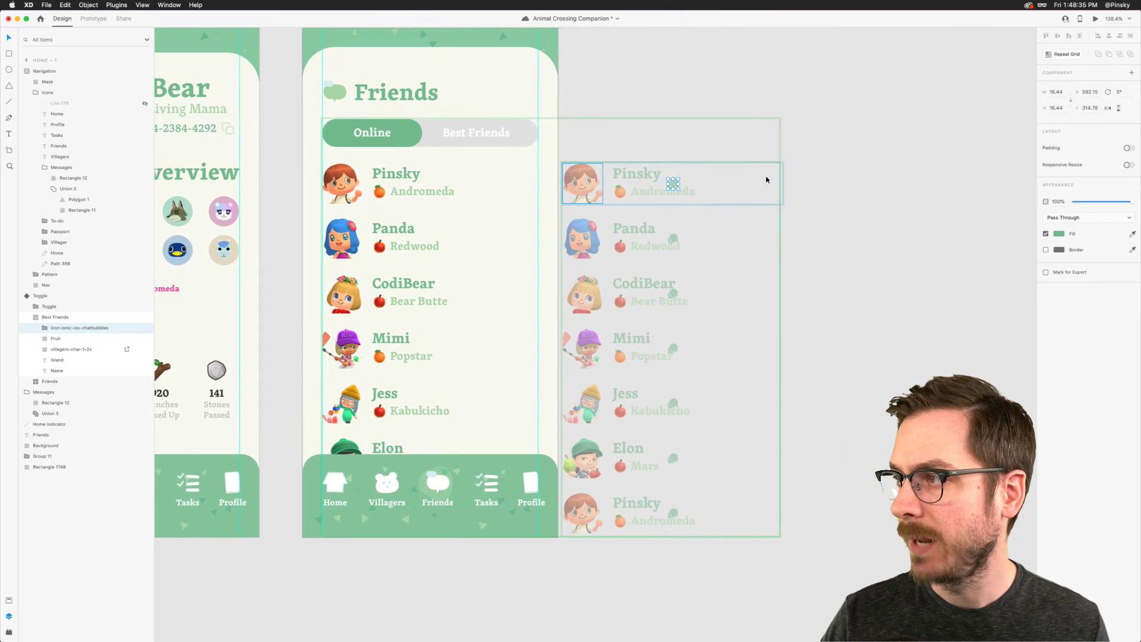
key(ctrl+v)
drag(627, 185, 727, 173)
key(Escape)
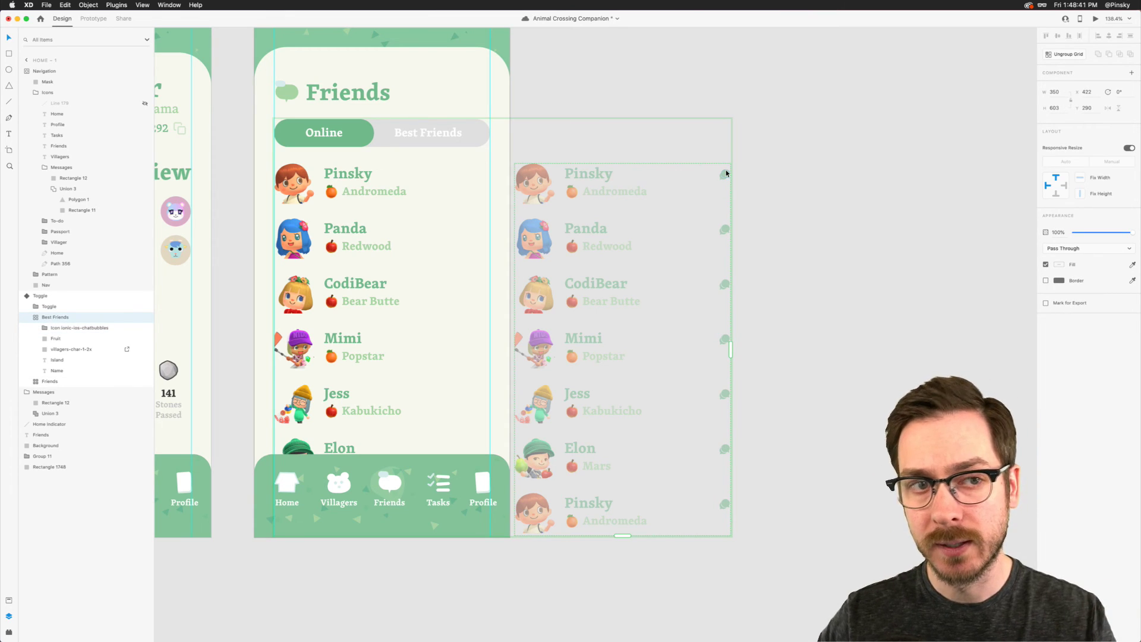
key(Escape)
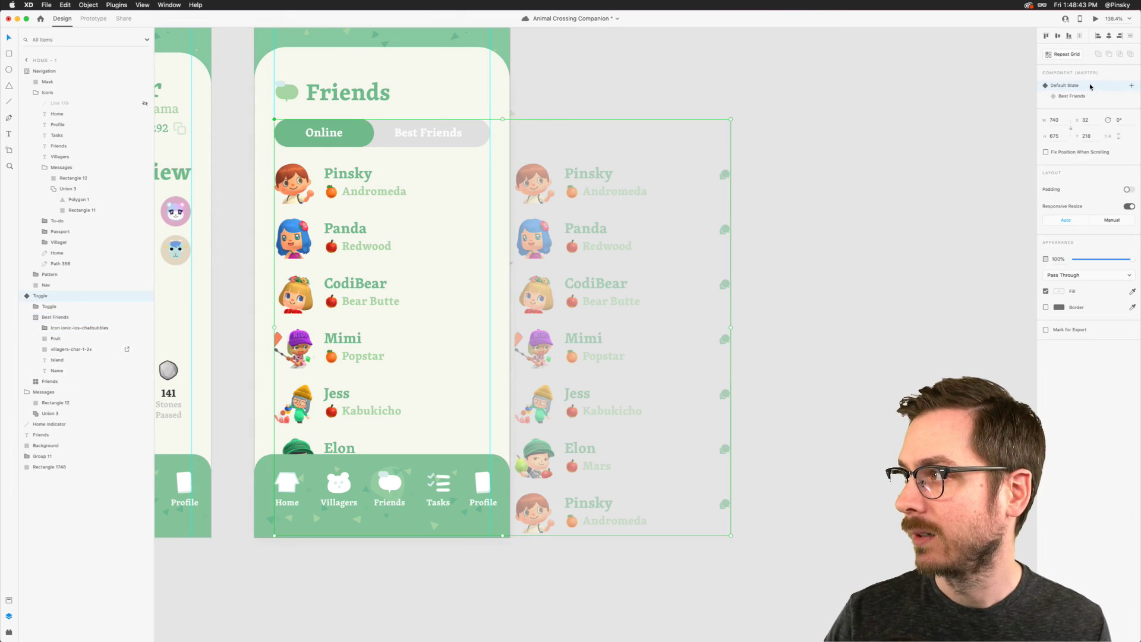
Step: In the Best Friends state, move the Best Friends grid left onto the artboard beneath the toggle at X 32, undoing a trial Friends grid move
click(1072, 96)
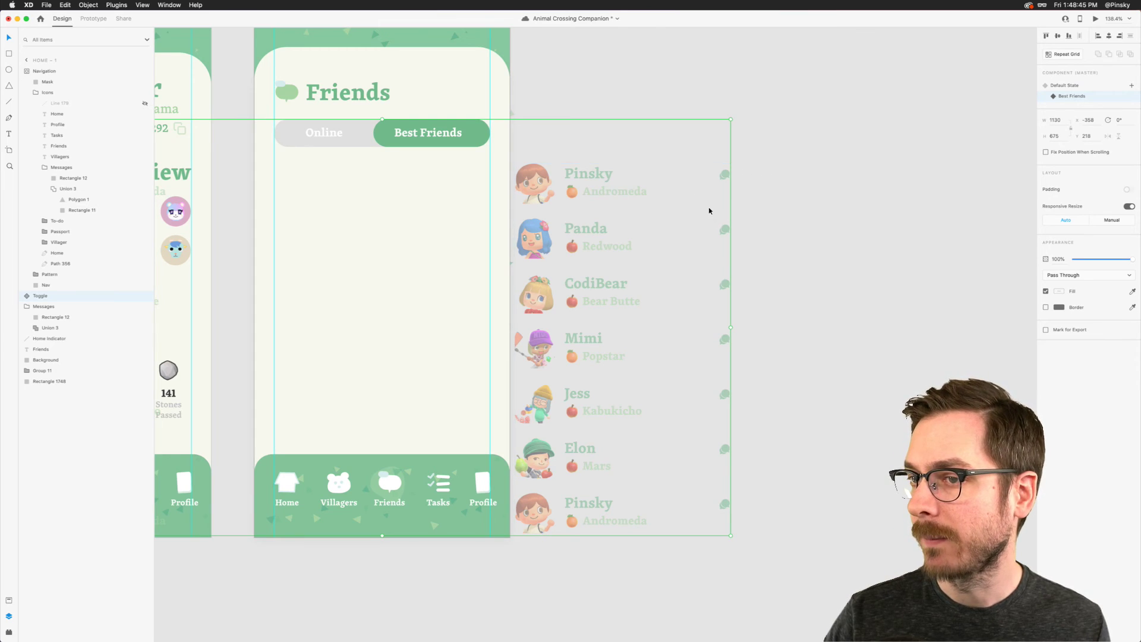
scroll(723, 166, left, 8)
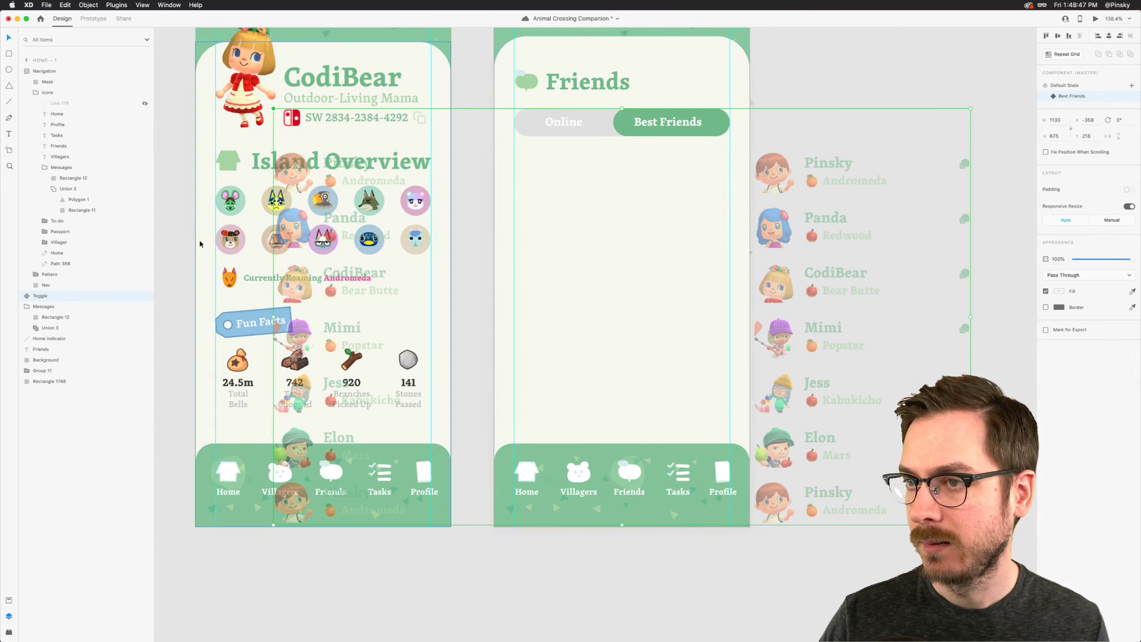
click(300, 178)
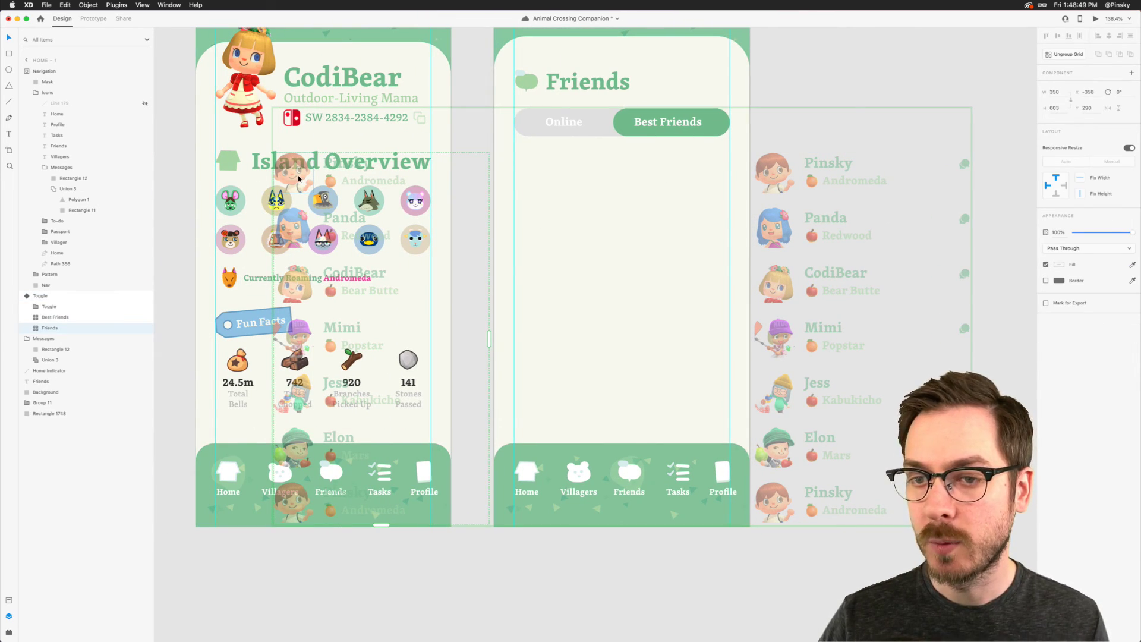
drag(300, 178, 530, 176)
key(ctrl+z)
drag(775, 173, 537, 172)
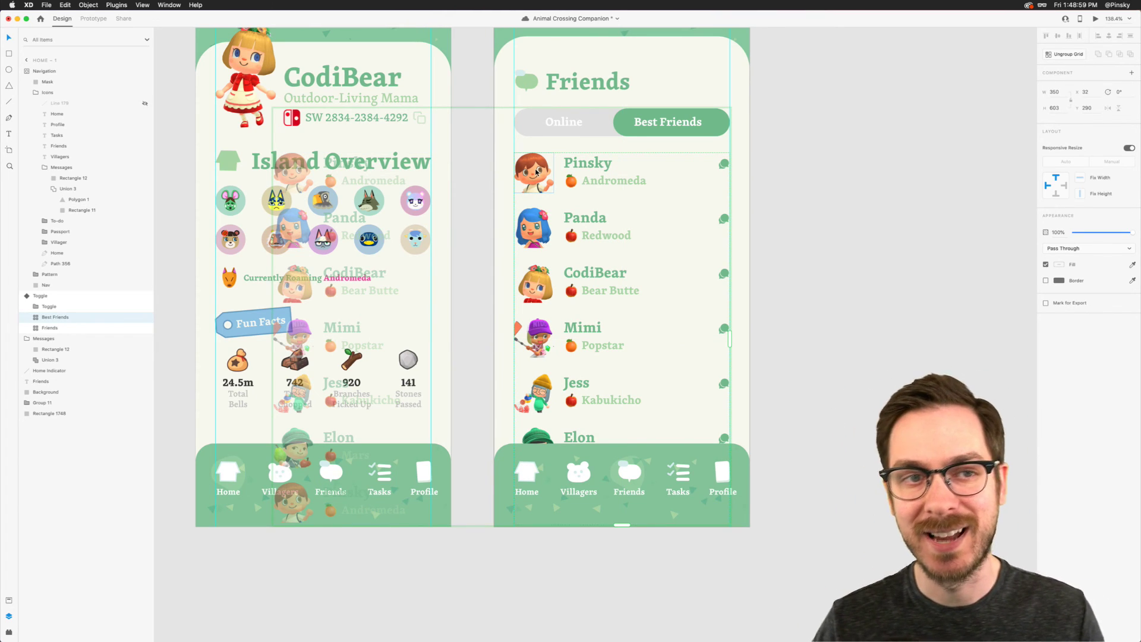
key(Escape)
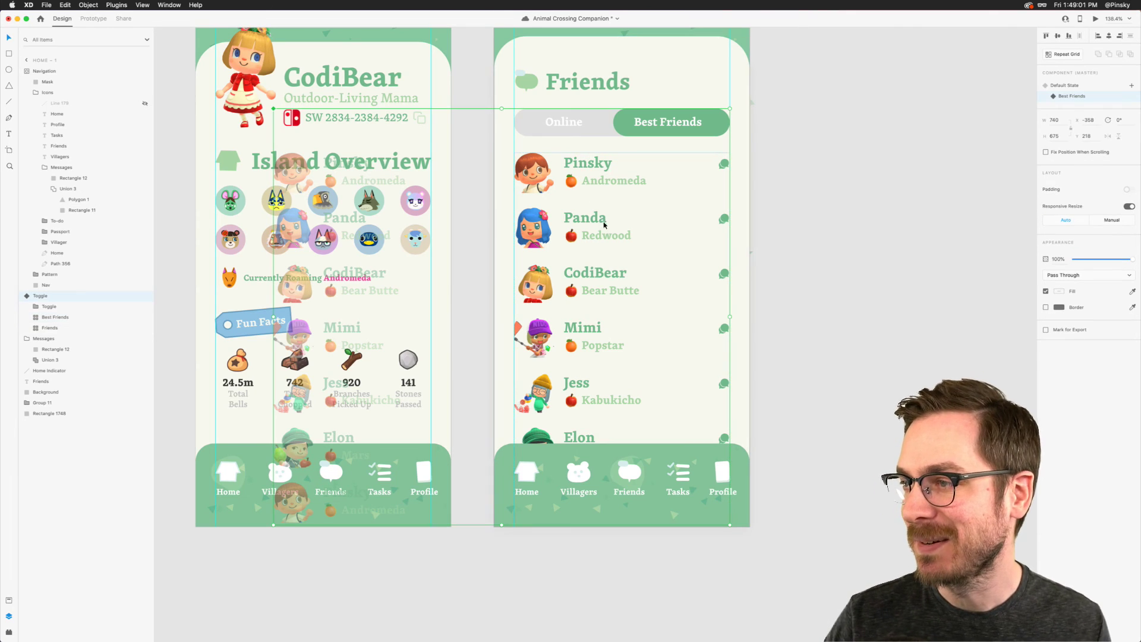
Step: Compare the toggle component's Default State with its Best Friends state to check where both grids sit
click(517, 128)
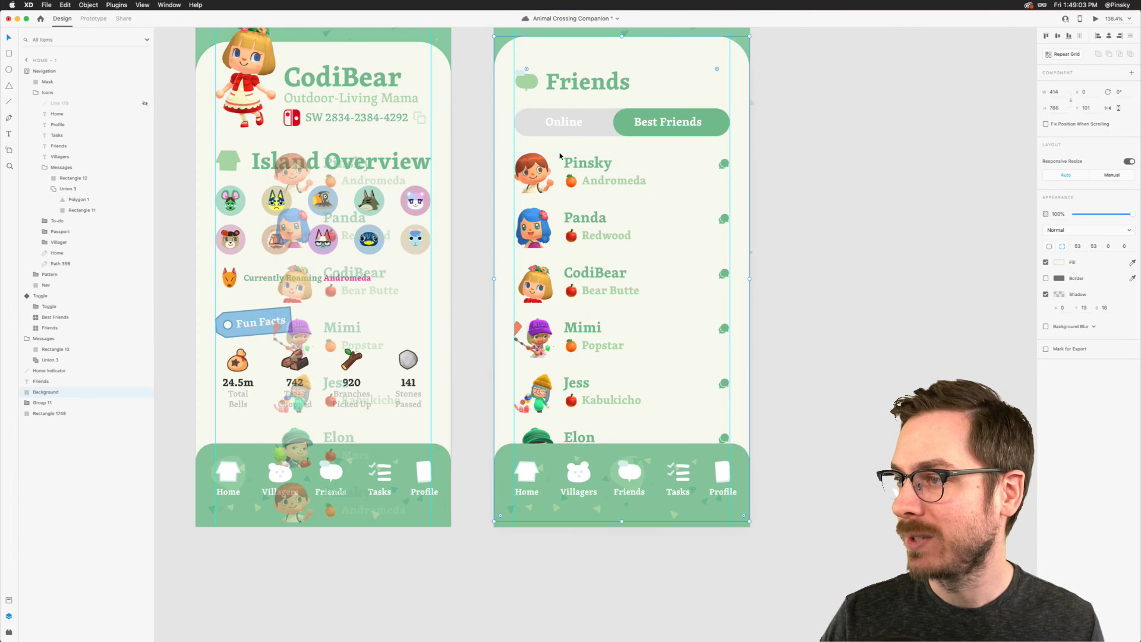
click(606, 129)
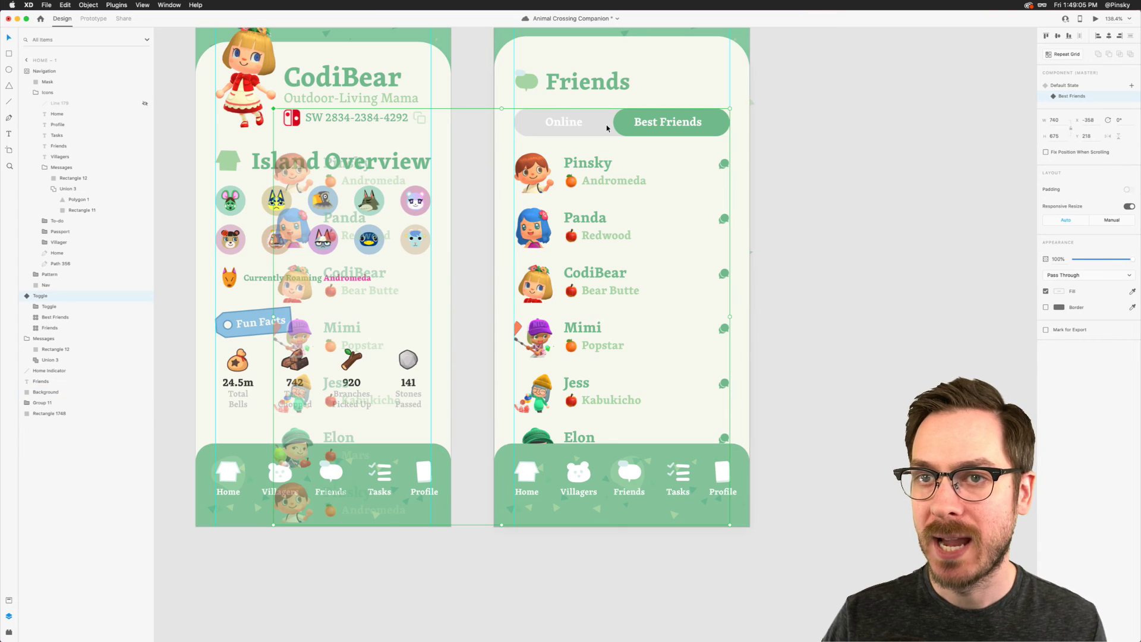
click(1076, 85)
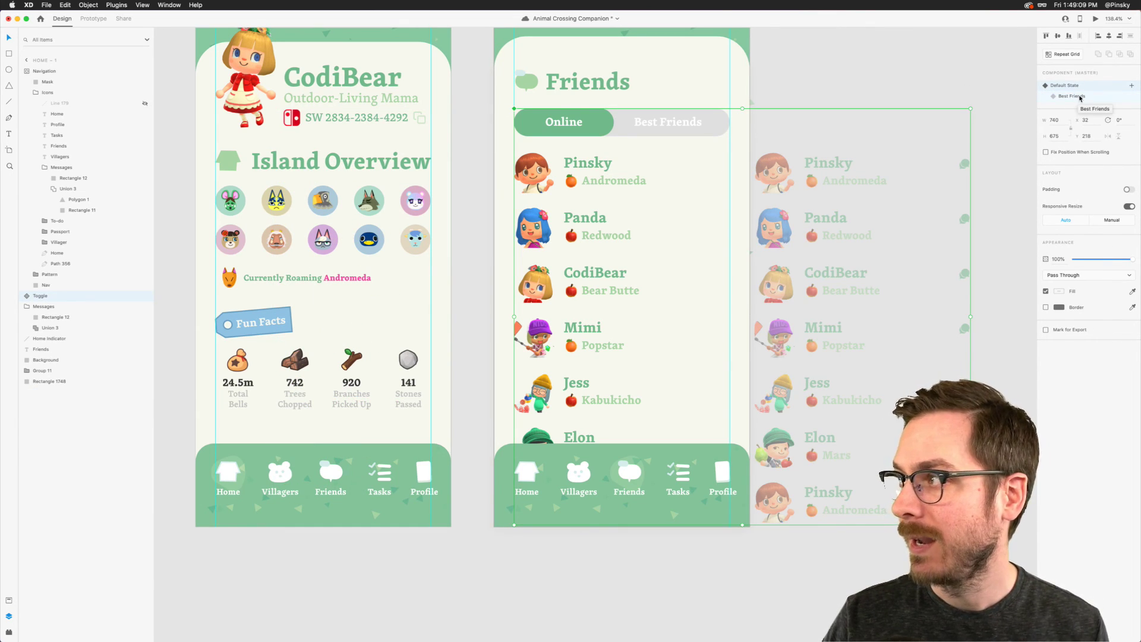
click(1080, 97)
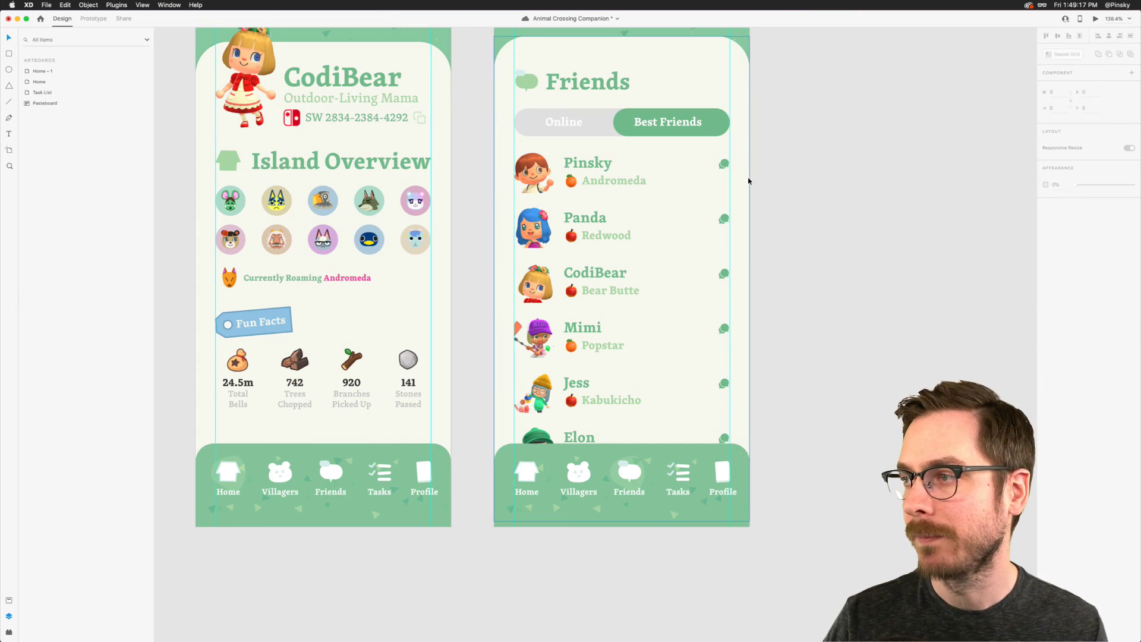
Step: In the Default State, give the toggle's Best Friends label a tap interaction that auto-animates to the Best Friends state
click(1092, 88)
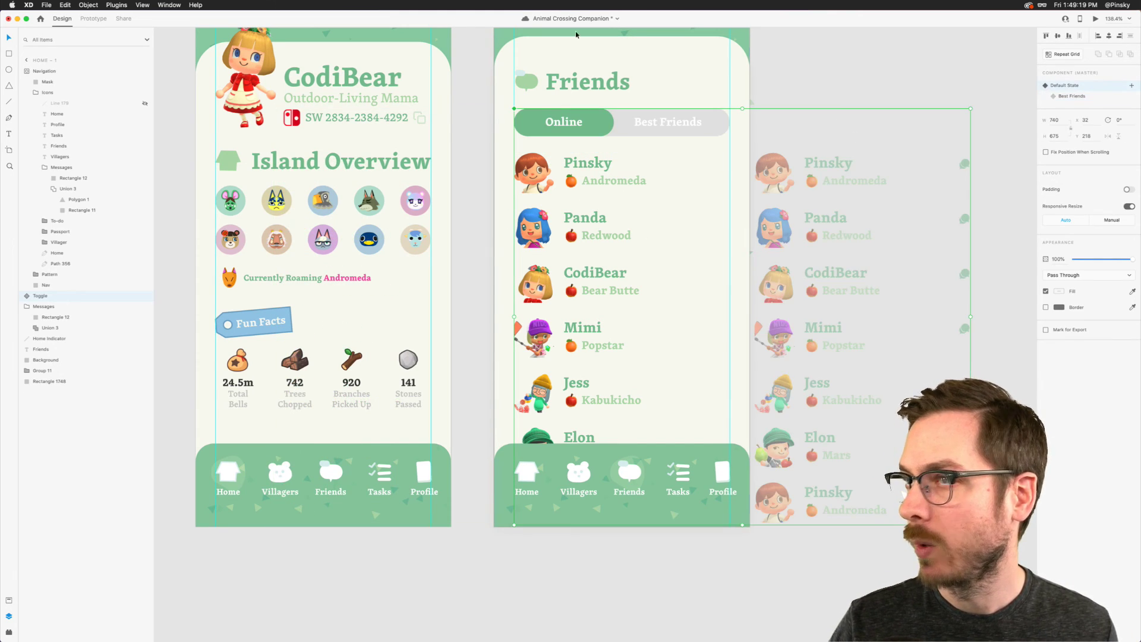
click(93, 18)
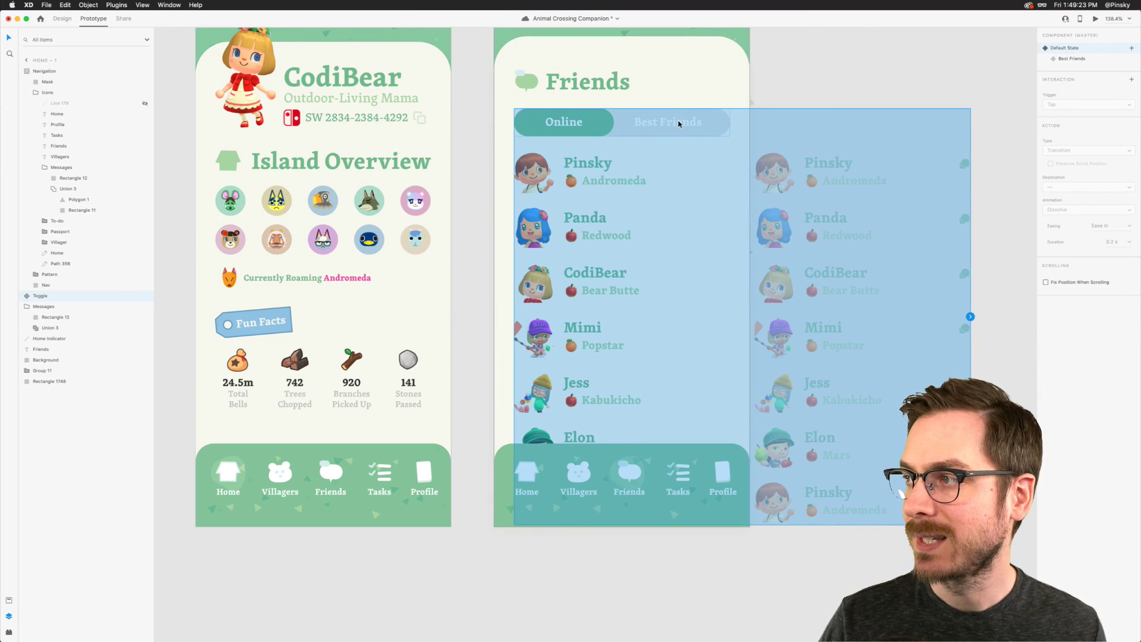
double_click(679, 123)
double_click(679, 123)
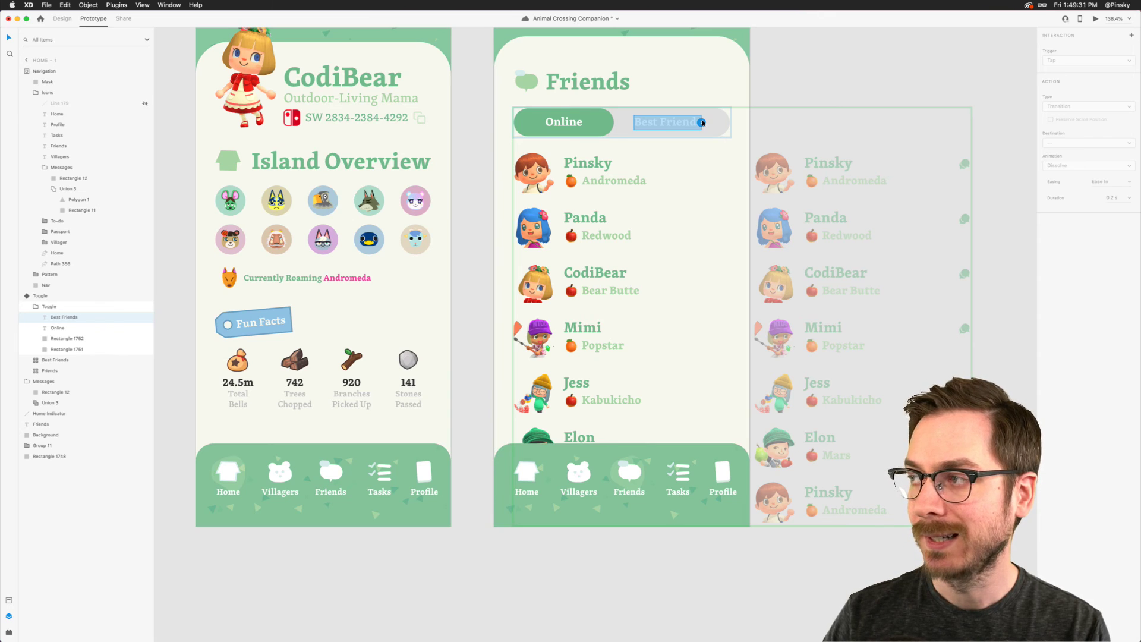
click(703, 123)
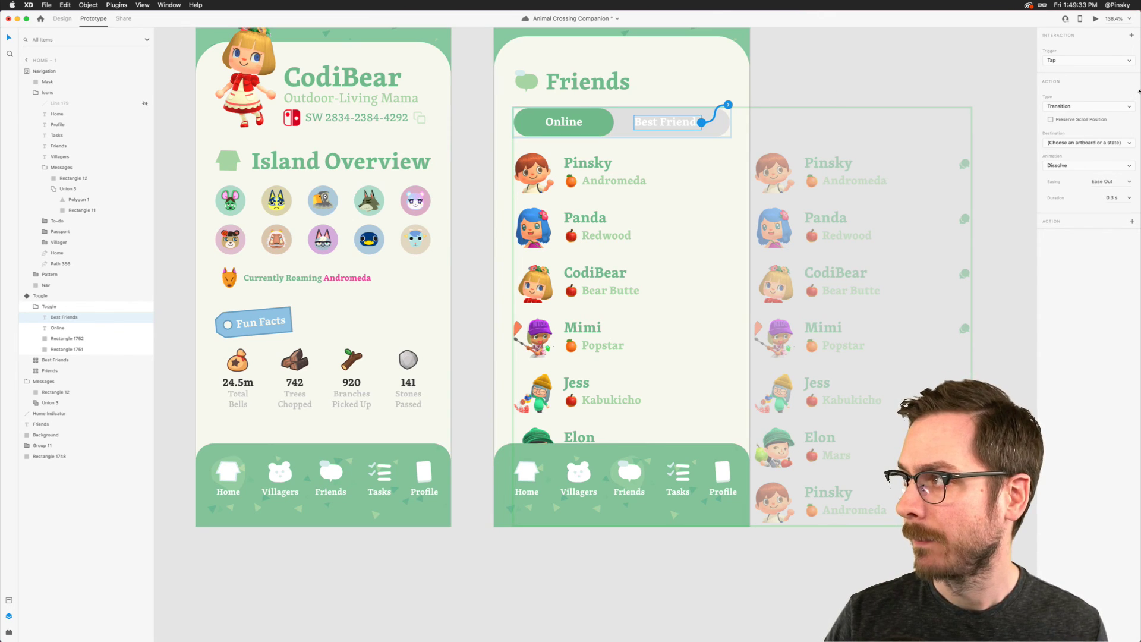
click(1127, 105)
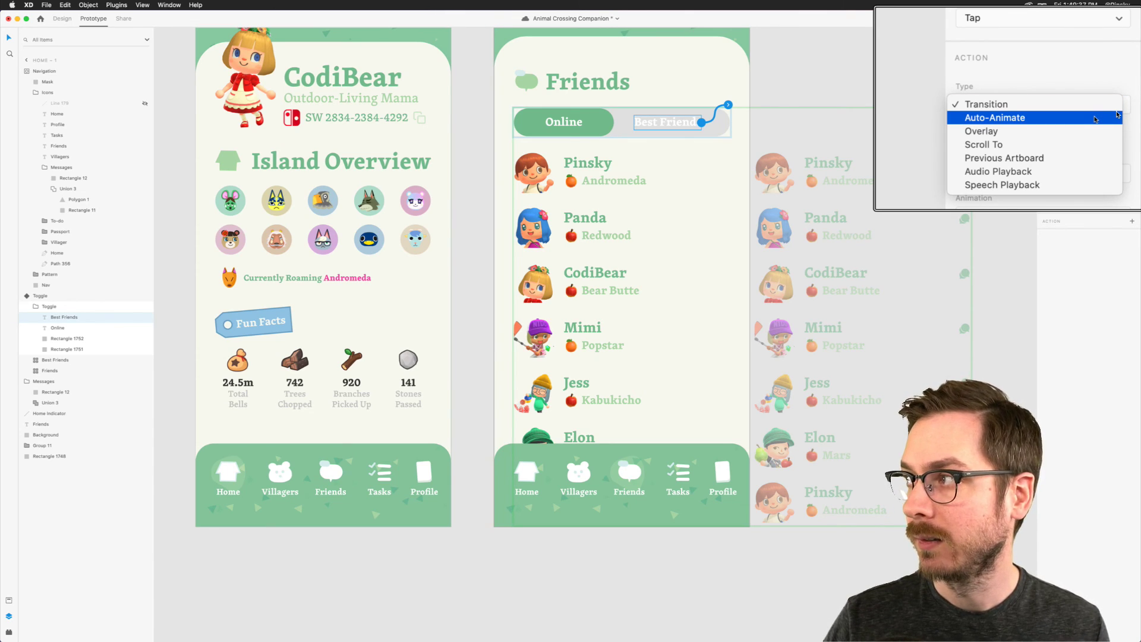
click(1117, 115)
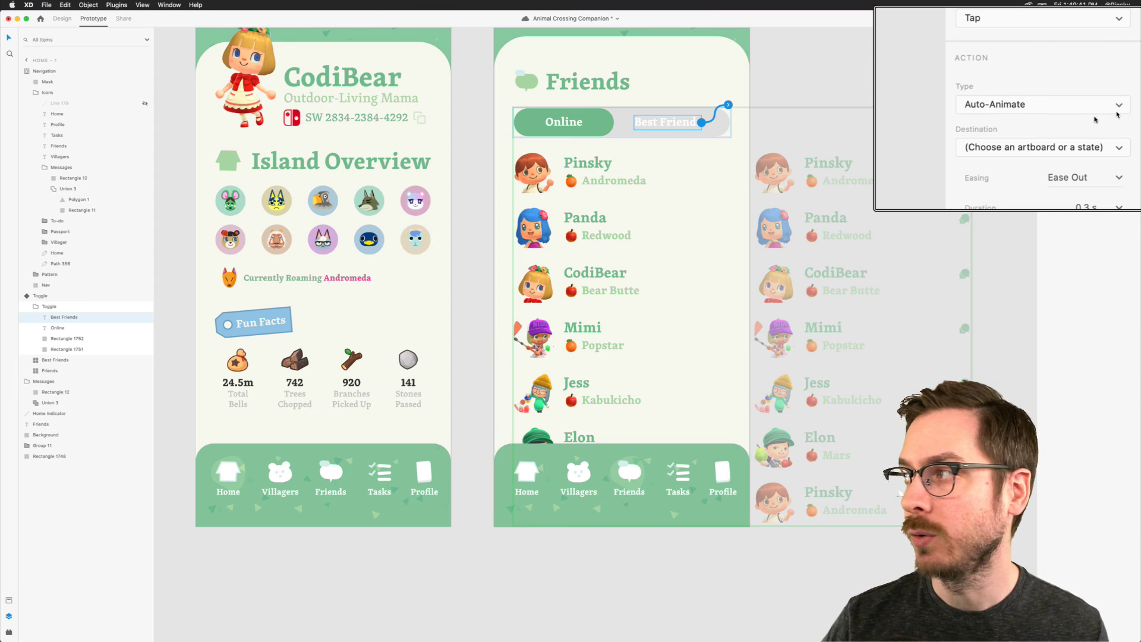
click(1118, 127)
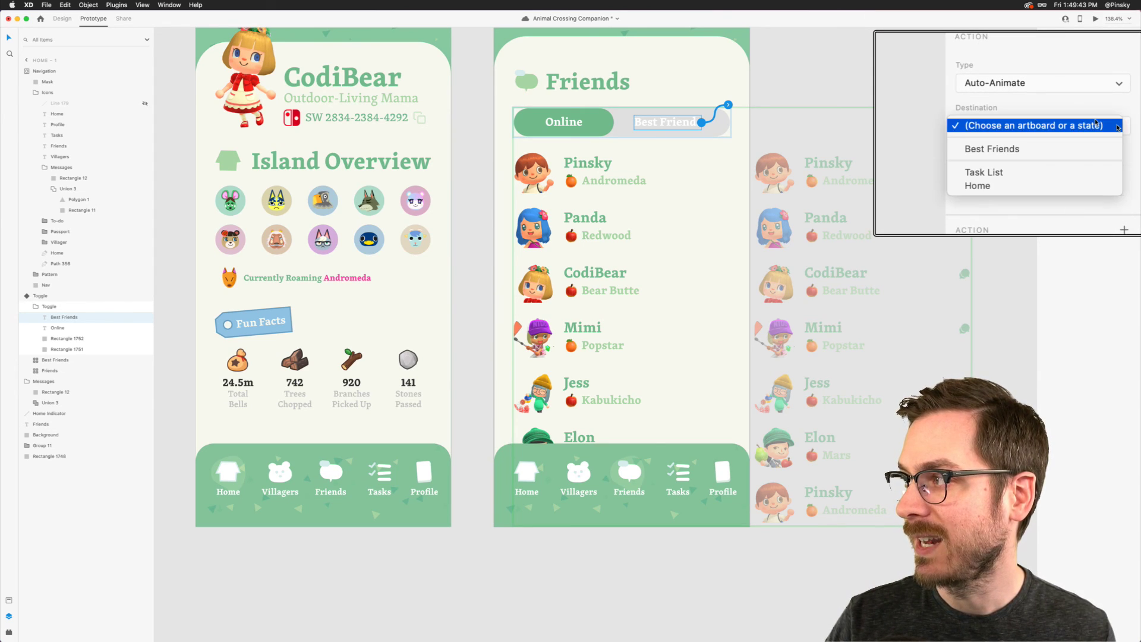
click(1081, 148)
Step: Set the Best Friends label's animation to Ease In-Out easing with a 0.6 s duration
click(1120, 155)
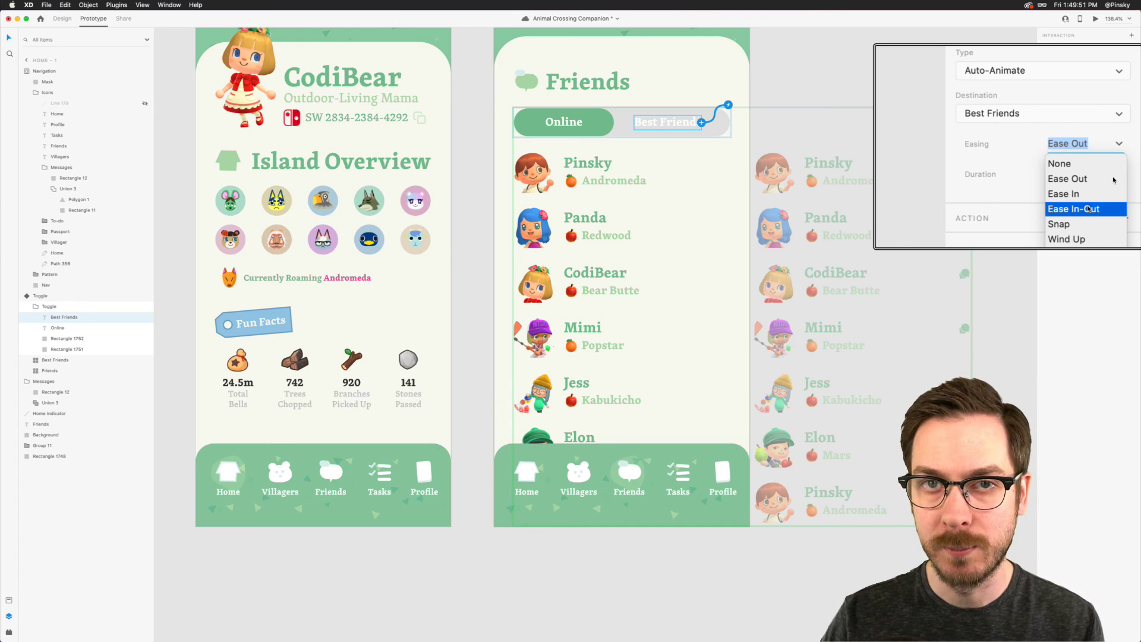
click(1089, 209)
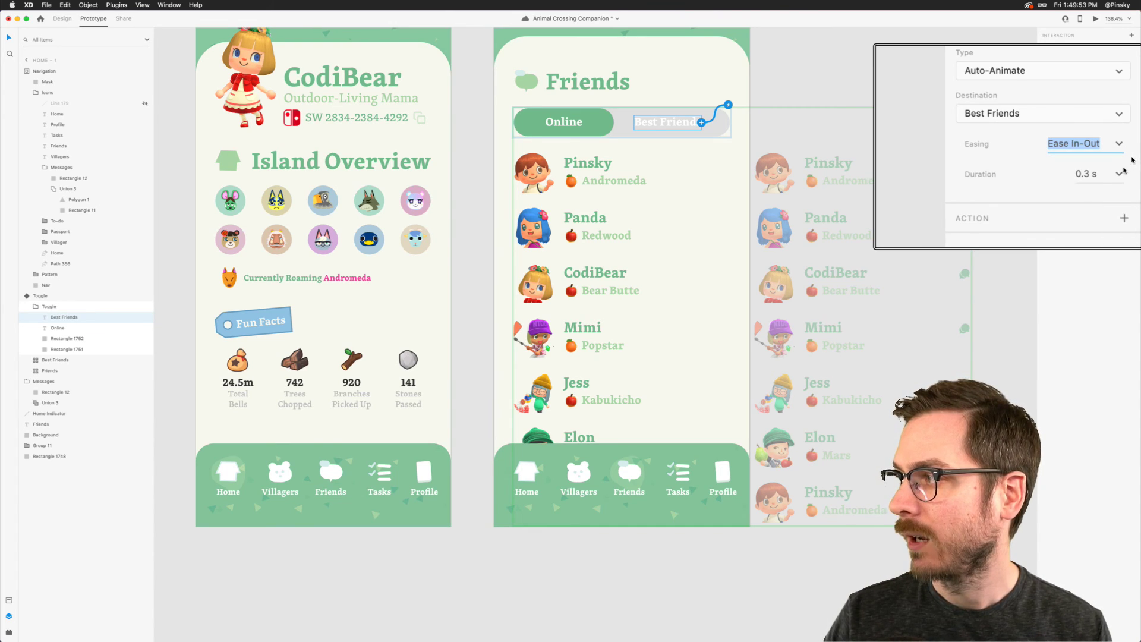
click(1119, 173)
click(1101, 225)
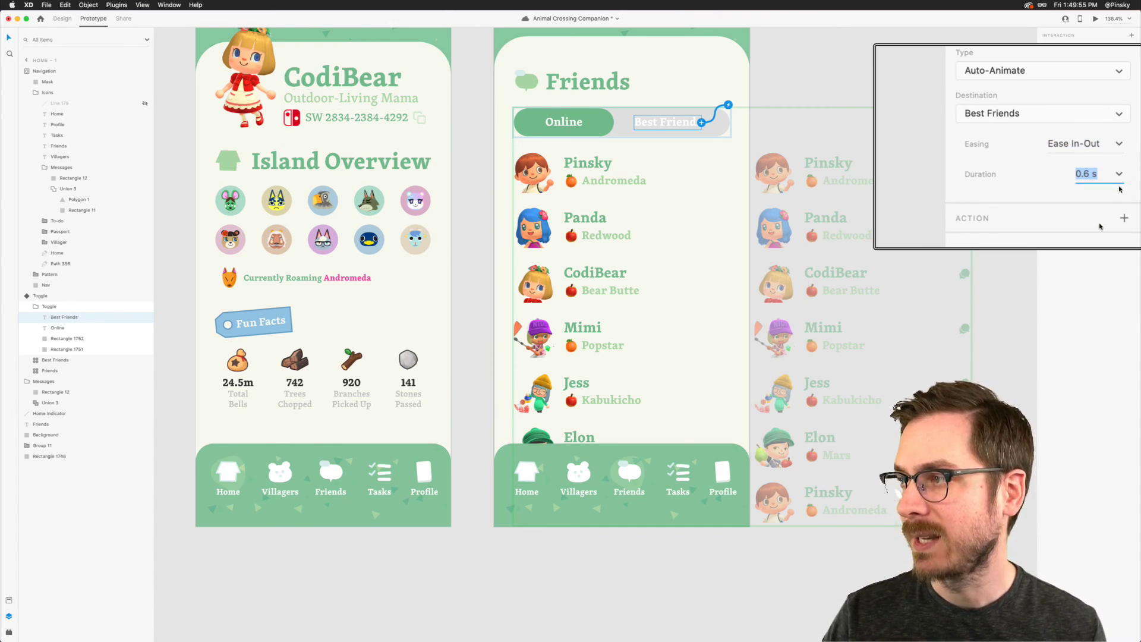
key(Escape)
key(Escape)
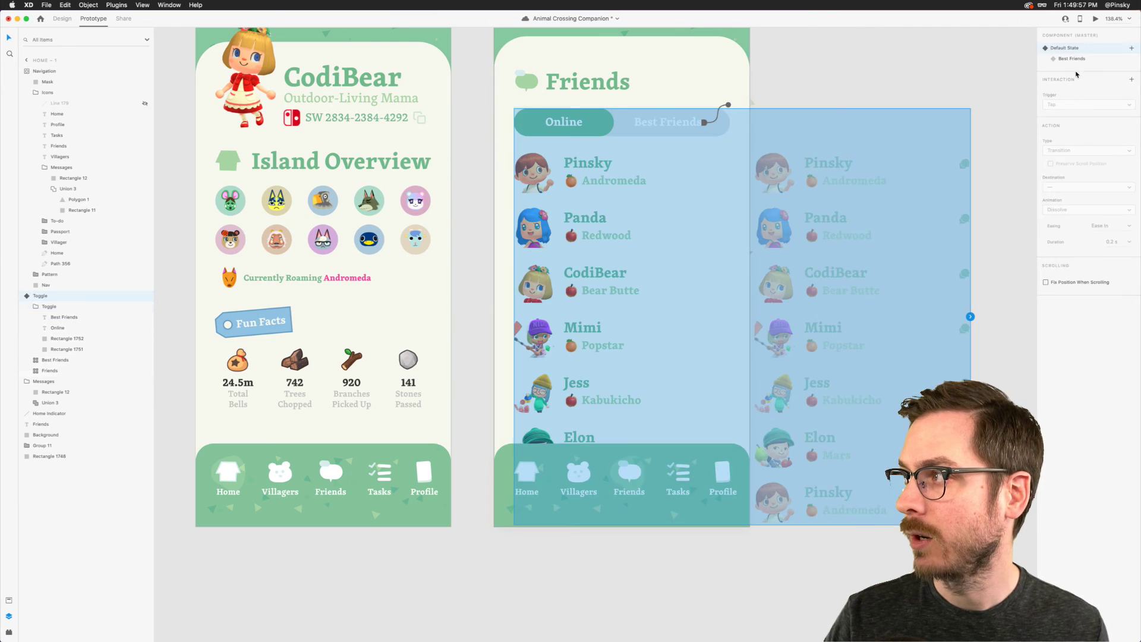
Step: In the Best Friends state, give the Online label a tap interaction that auto-animates to the Default State, and return the toggle to its Default State
click(1079, 59)
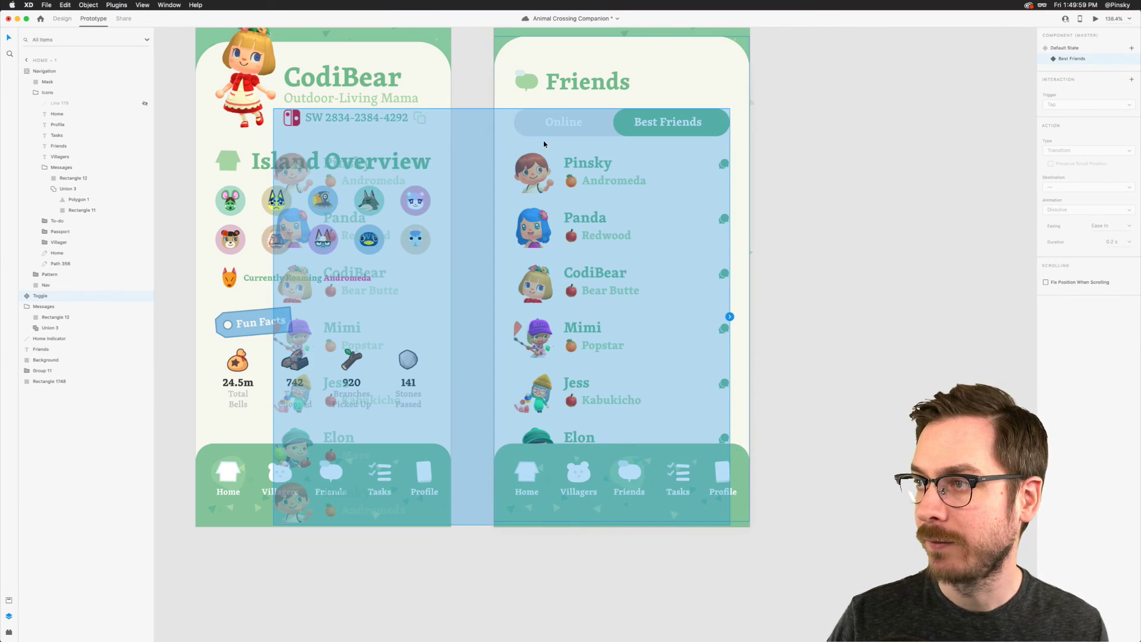
double_click(564, 123)
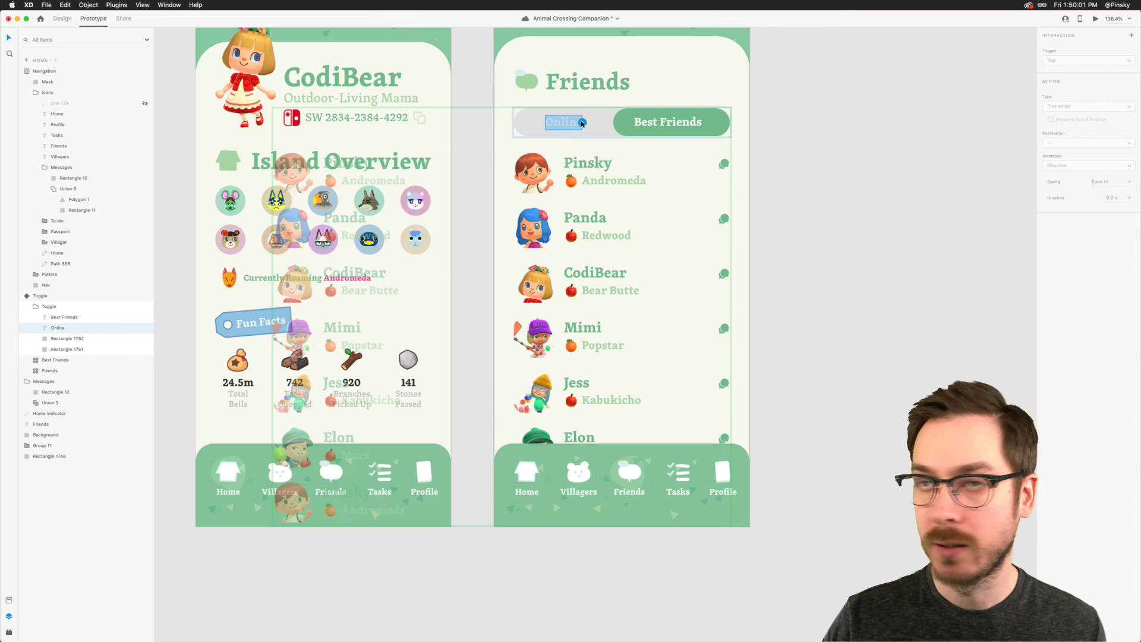
click(583, 122)
click(1068, 128)
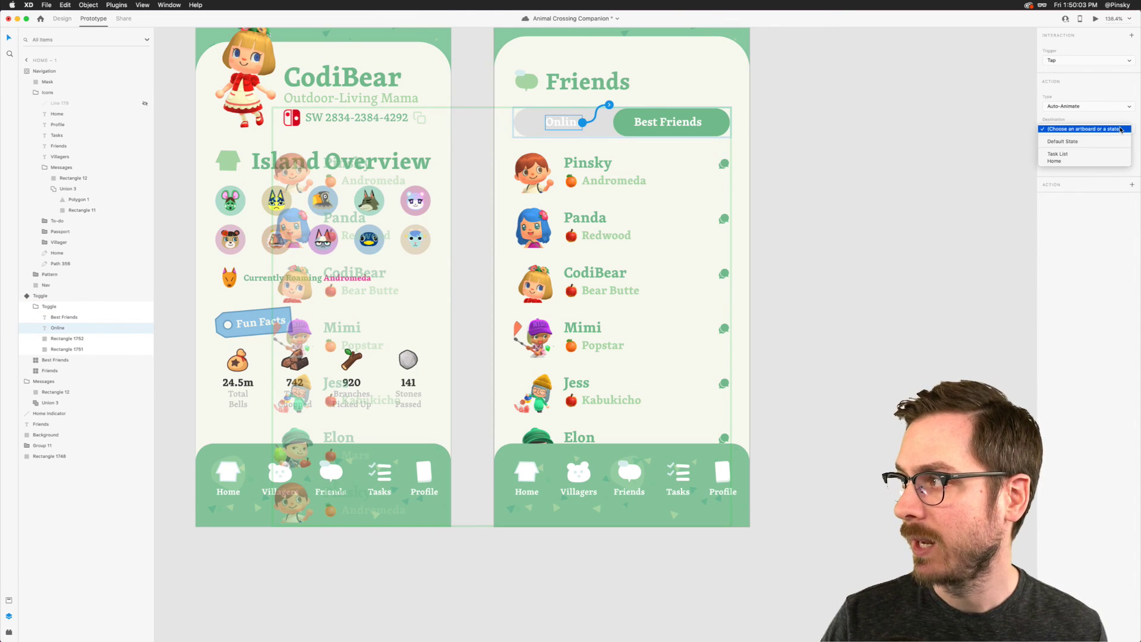
click(1114, 141)
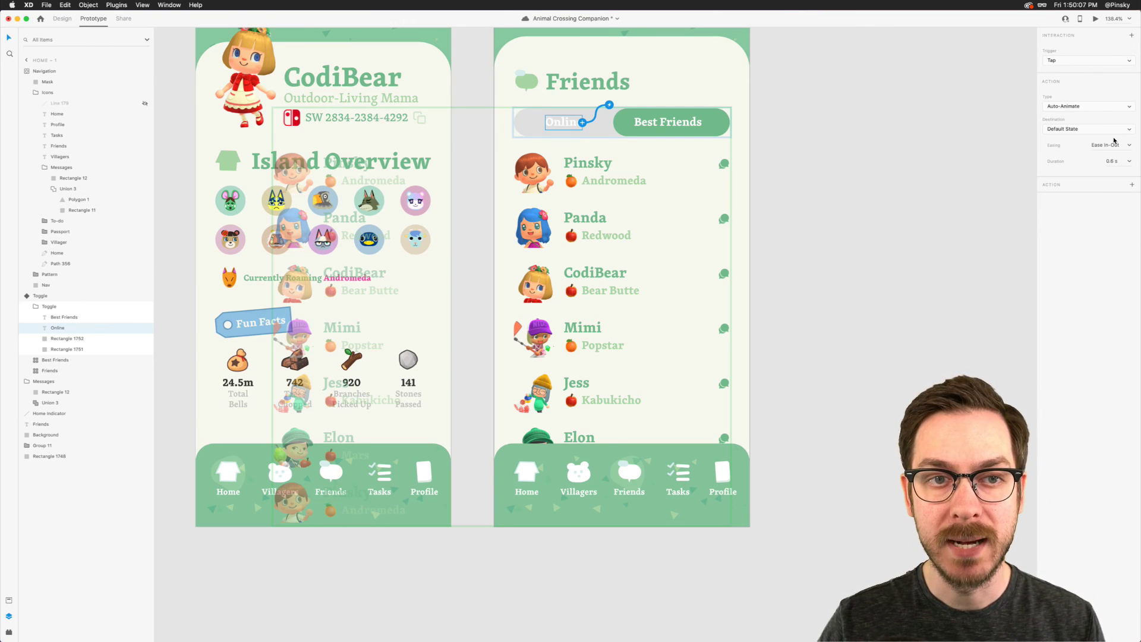
key(Escape)
key(Escape)
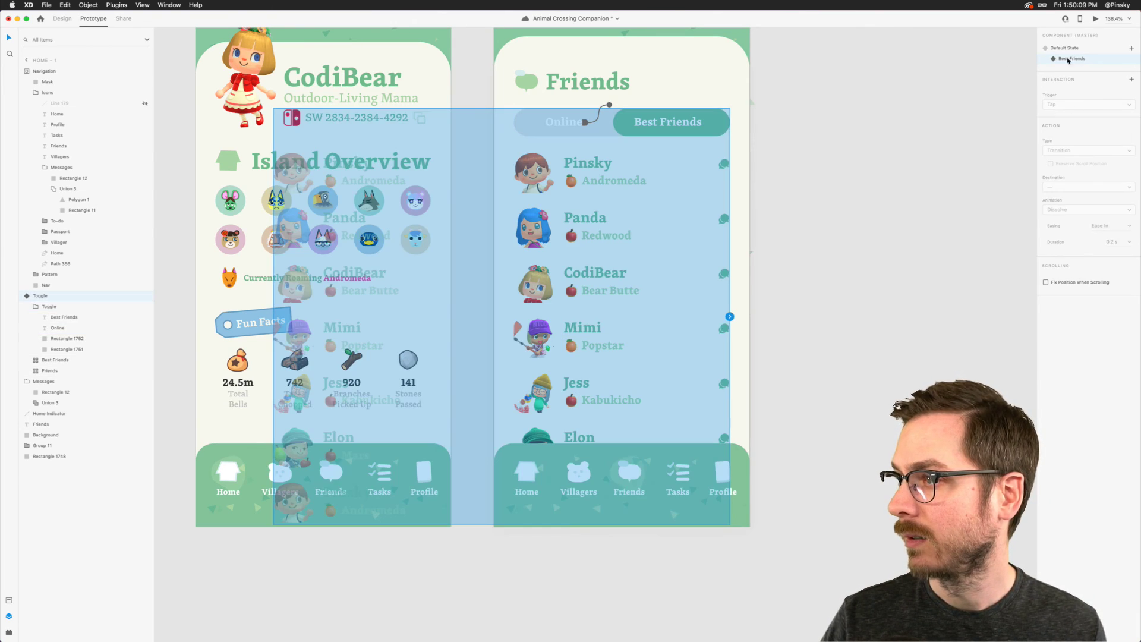
click(1070, 48)
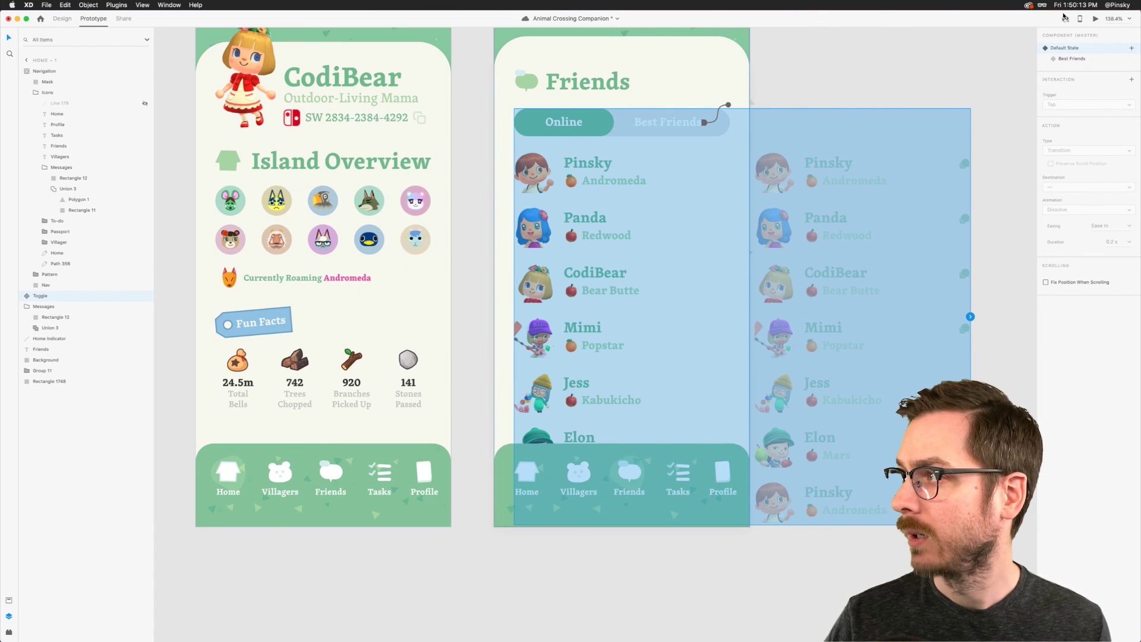
Step: Preview the Friends screen and test switching the toggle between Best Friends and Online
click(1095, 18)
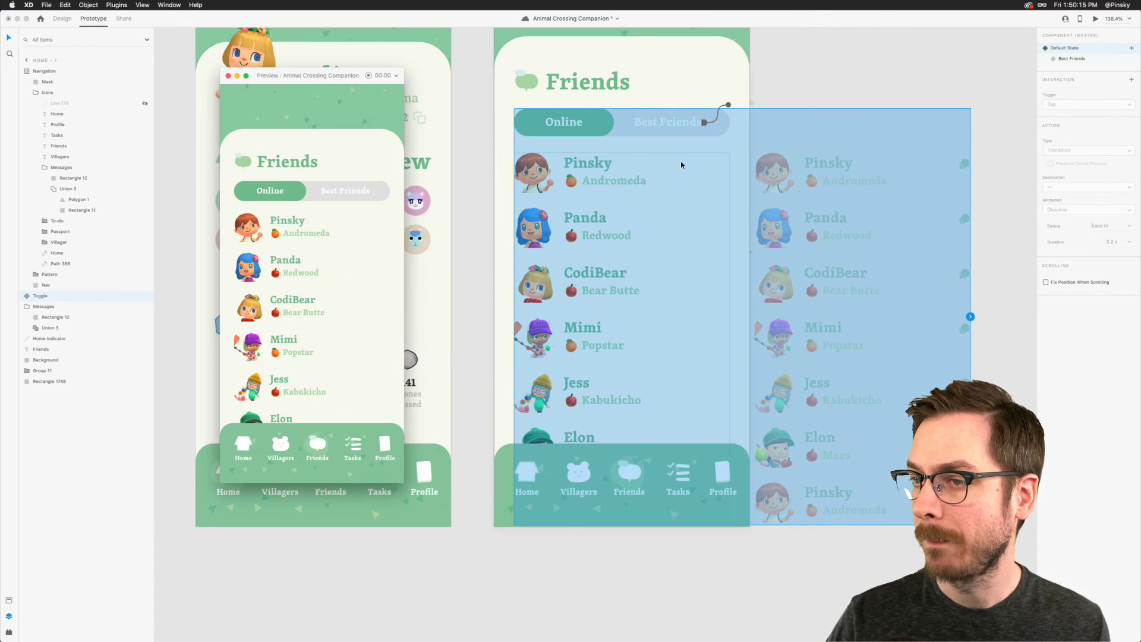
scroll(680, 161, right, 10)
drag(277, 76, 343, 75)
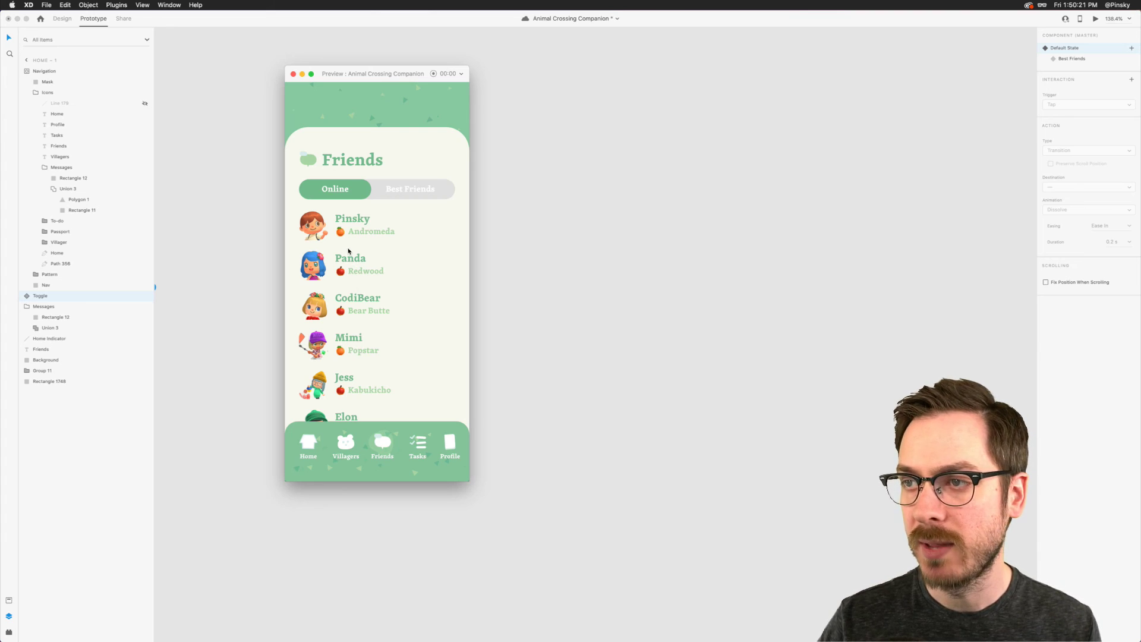
click(403, 188)
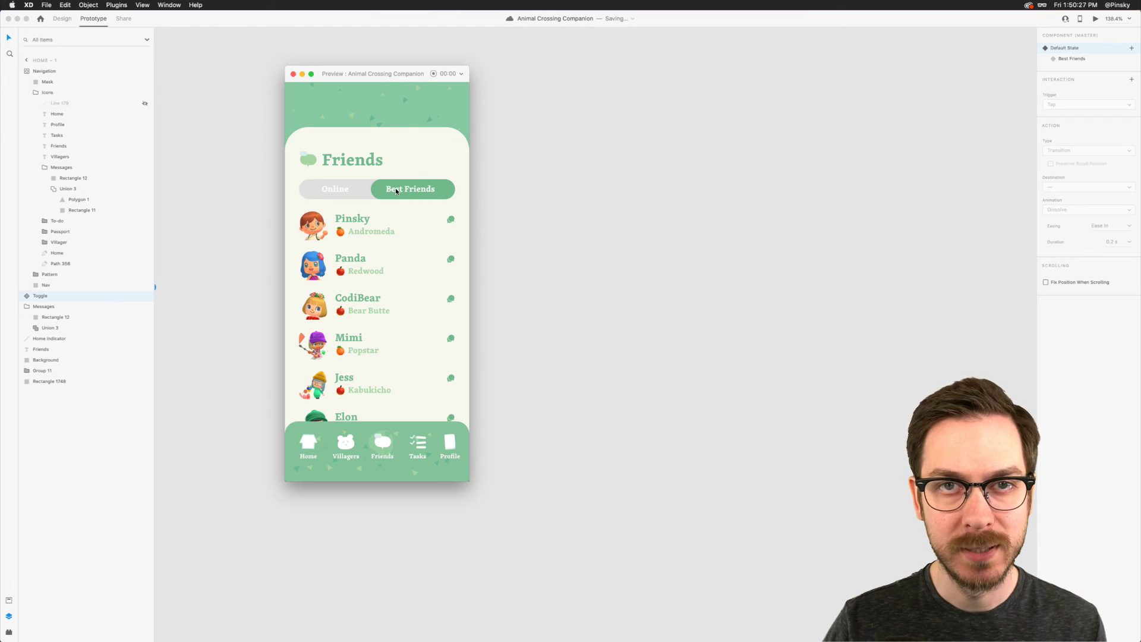
click(337, 191)
click(336, 191)
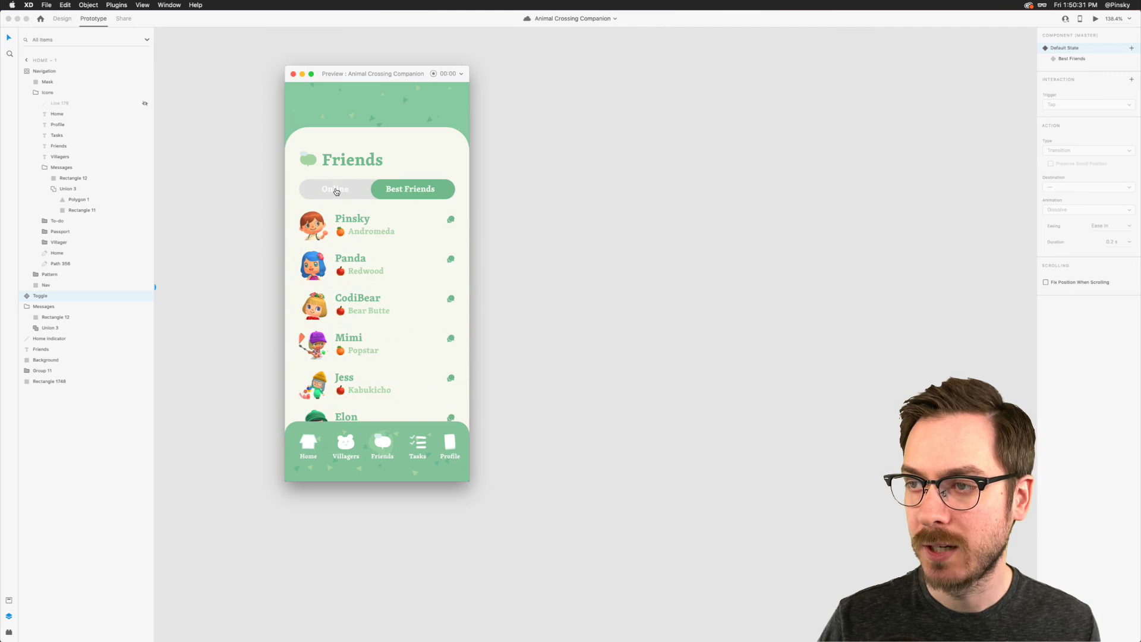
key(super+w)
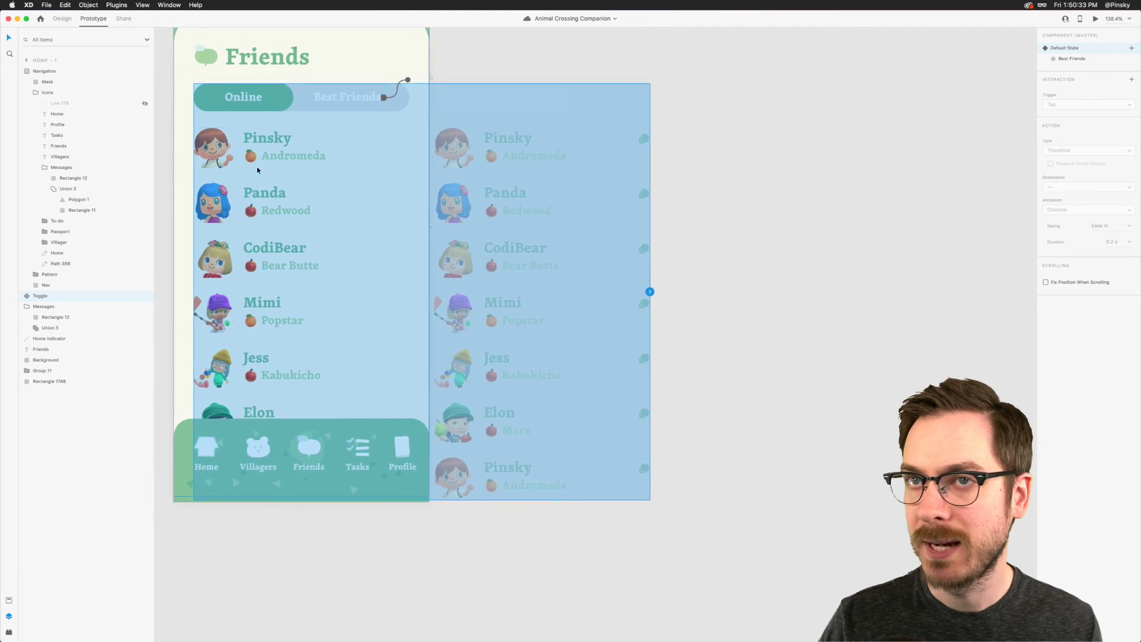
Step: In the toggle's Best Friends state, stretch the green pill leftward to a width of about 197 px
key(ctrl+Tab)
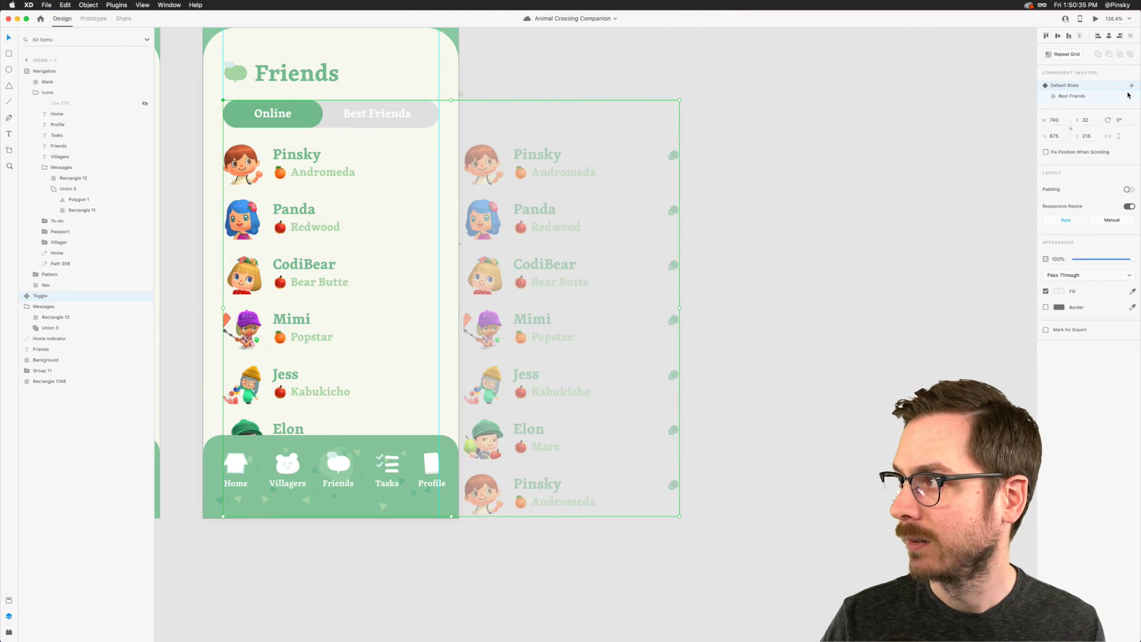
click(1071, 95)
scroll(342, 101, up, 5)
double_click(329, 120)
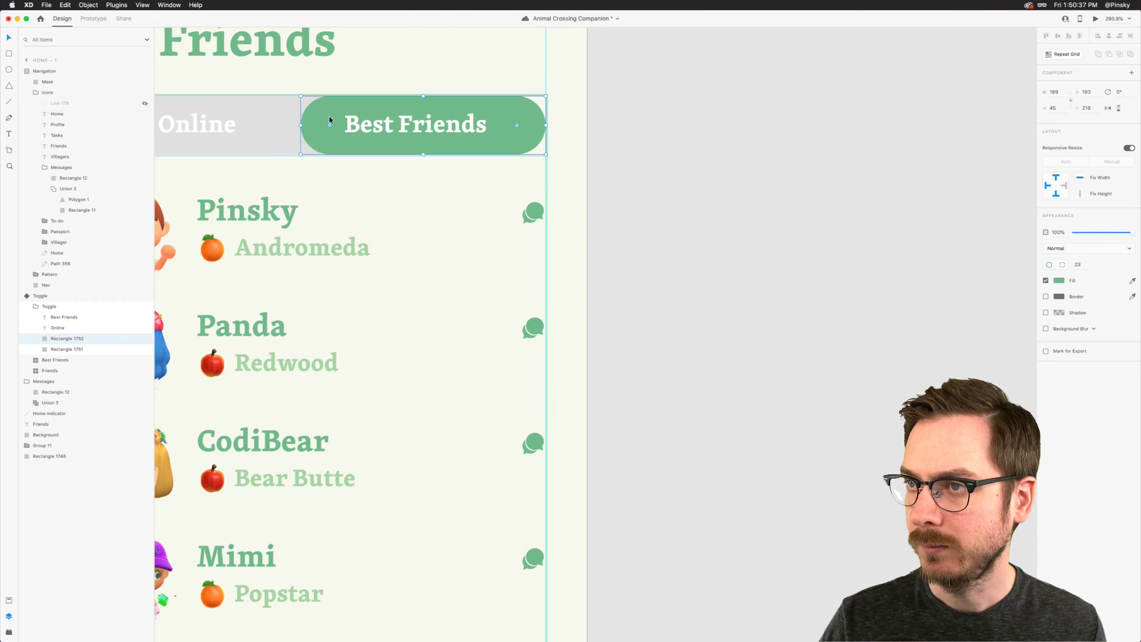
drag(301, 124, 290, 127)
scroll(284, 122, down, 5)
scroll(284, 122, up, 4)
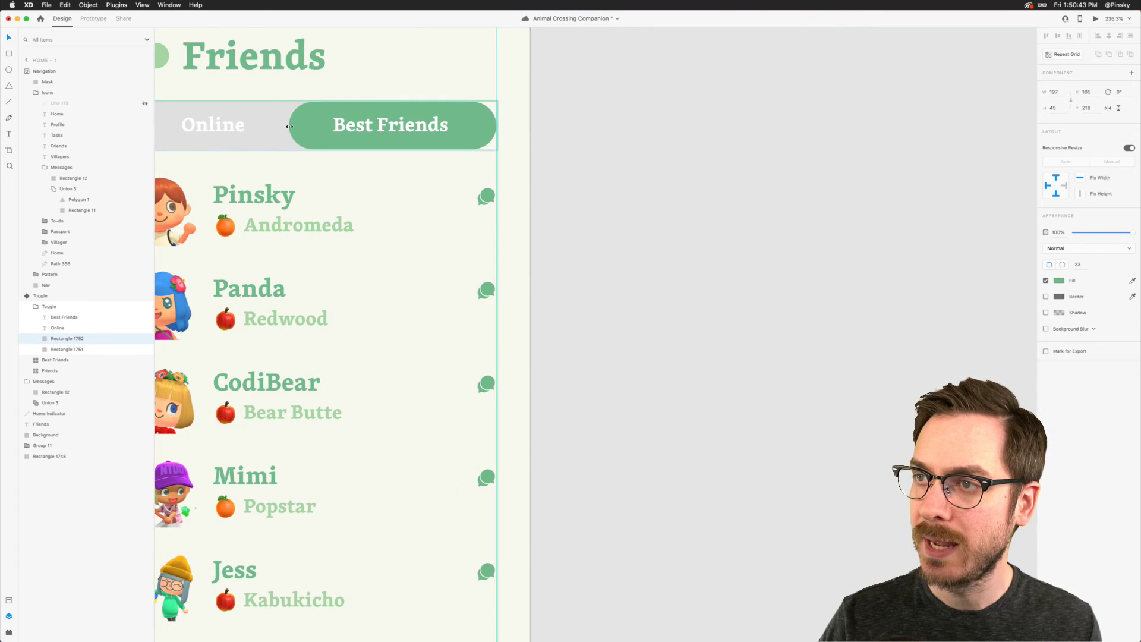
scroll(289, 123, down, 5)
click(504, 155)
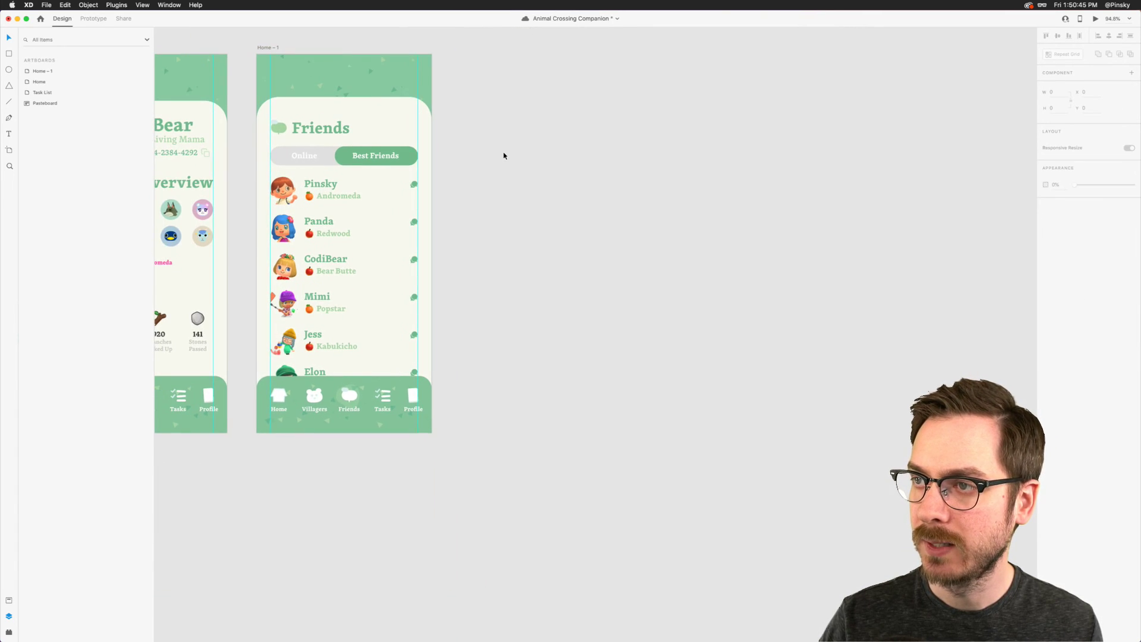
Step: Widen the green Best Friends pill further leftward to about 202 px and switch the toggle back to its Default State
double_click(339, 151)
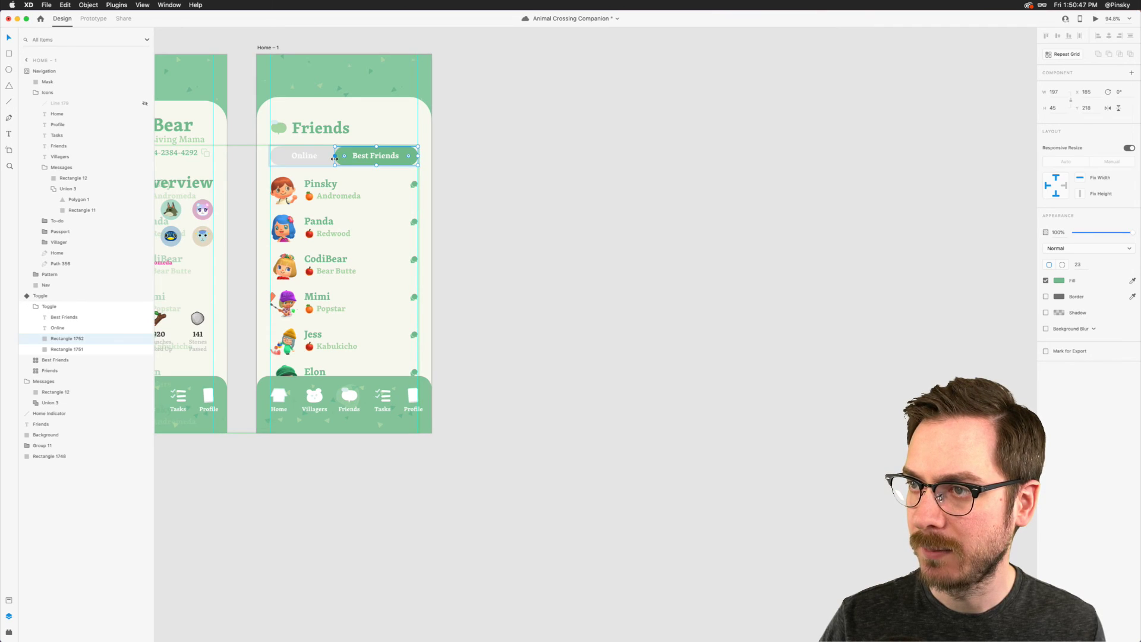
drag(332, 159, 334, 158)
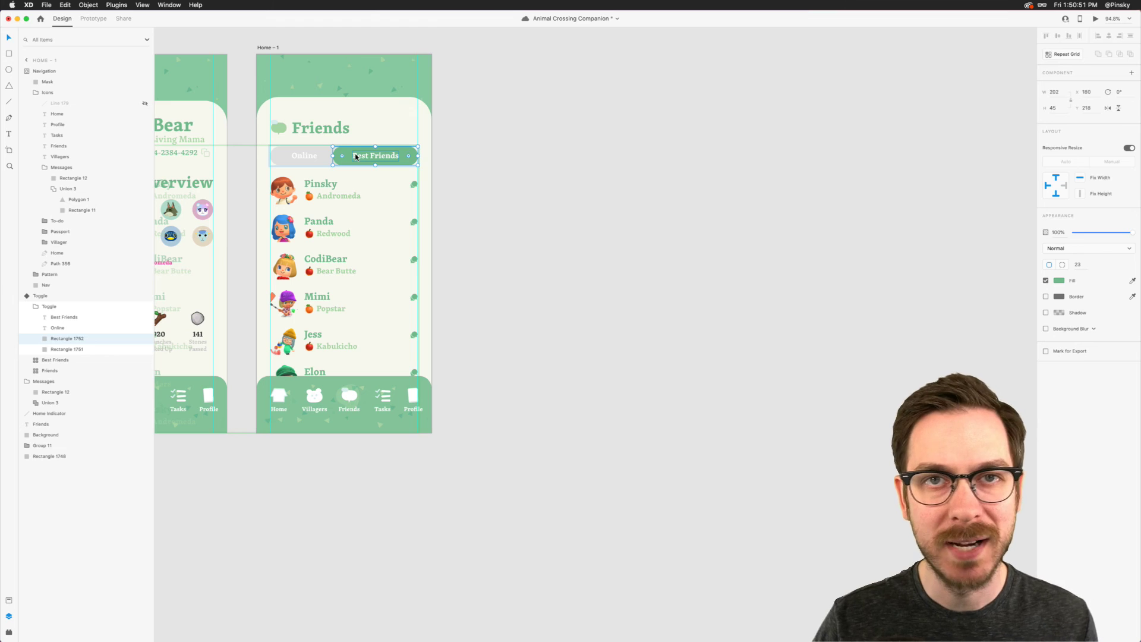
key(Escape)
key(Escape)
click(1049, 83)
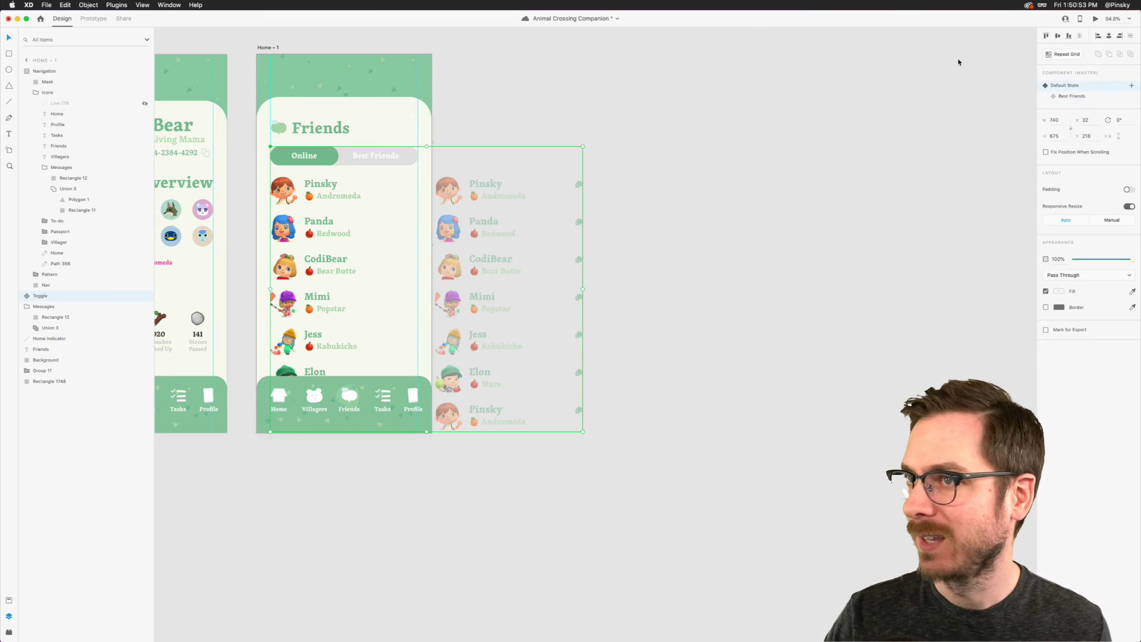
Step: Extend the Home – 1 artboard downward to a height of about 1013 px
click(265, 47)
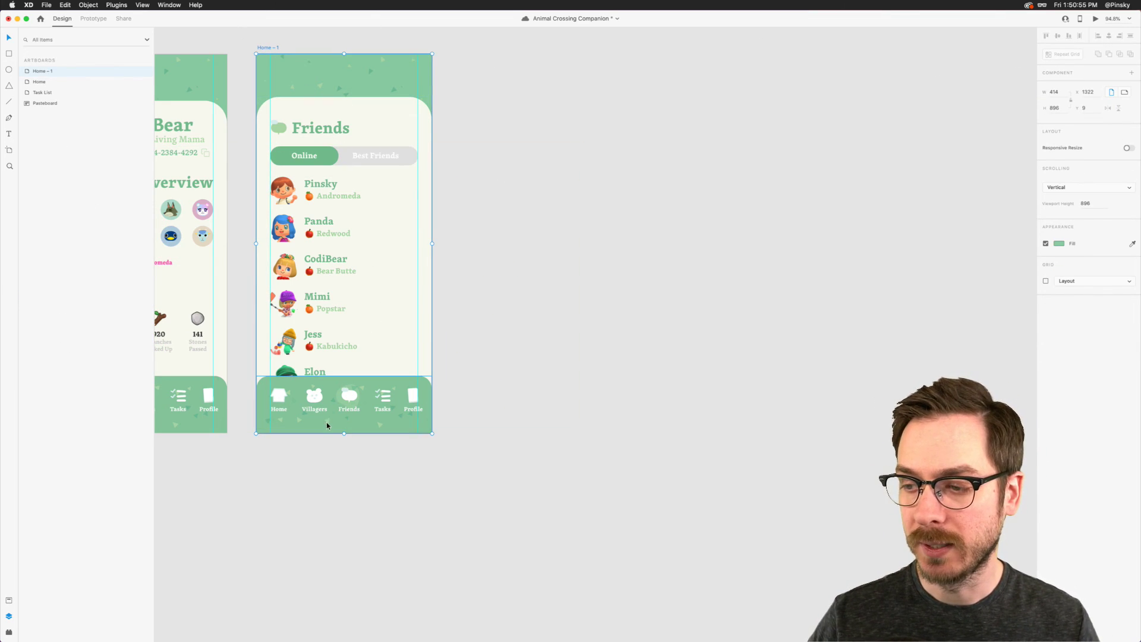
click(351, 408)
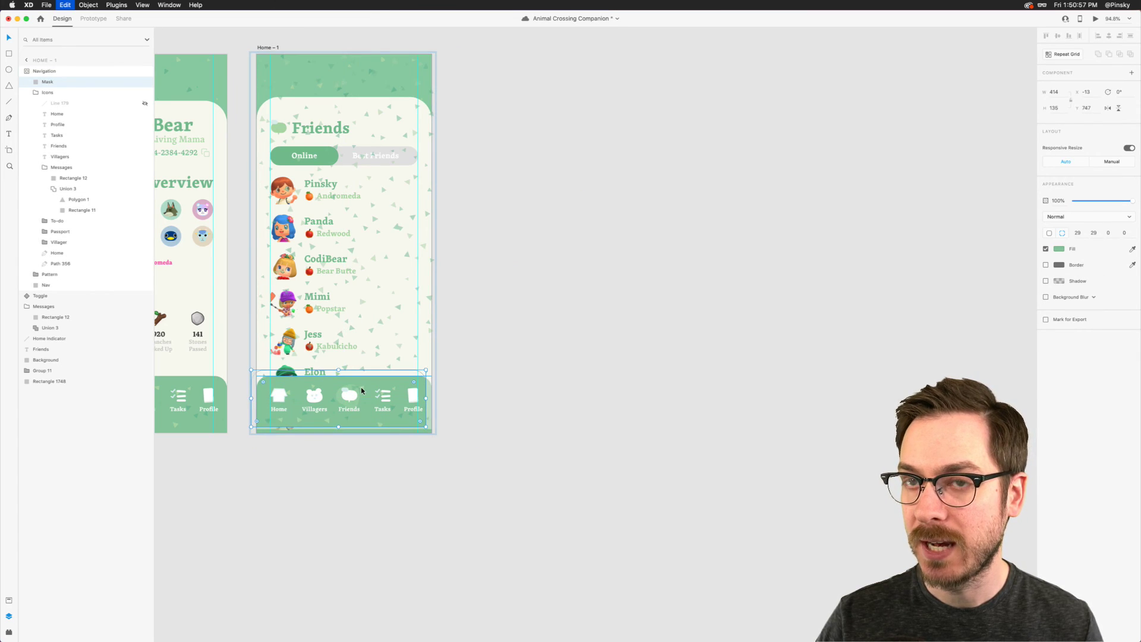
click(60, 71)
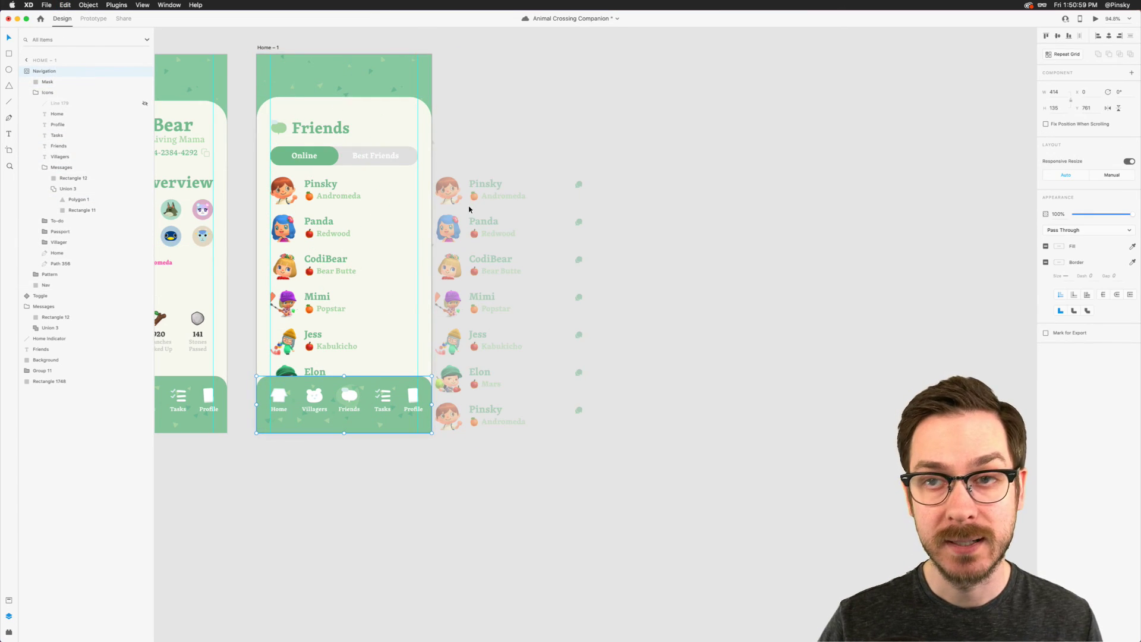
click(268, 47)
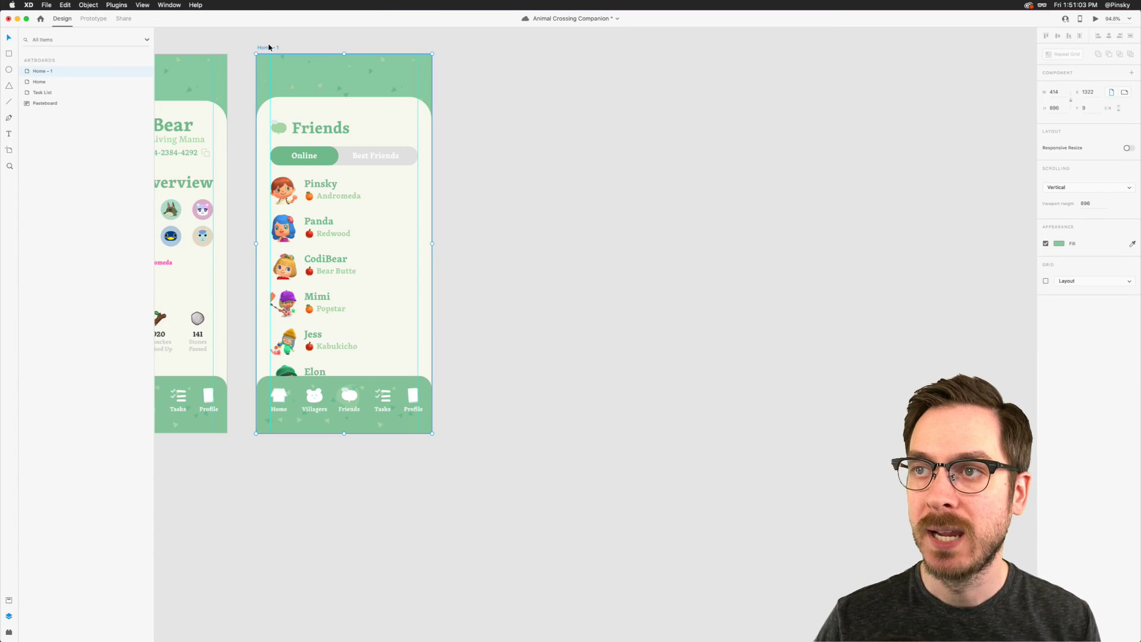
drag(344, 438, 348, 482)
Step: Preview the Friends screen and scroll it down and up to check how the navigation bar behaves
key(super+Return)
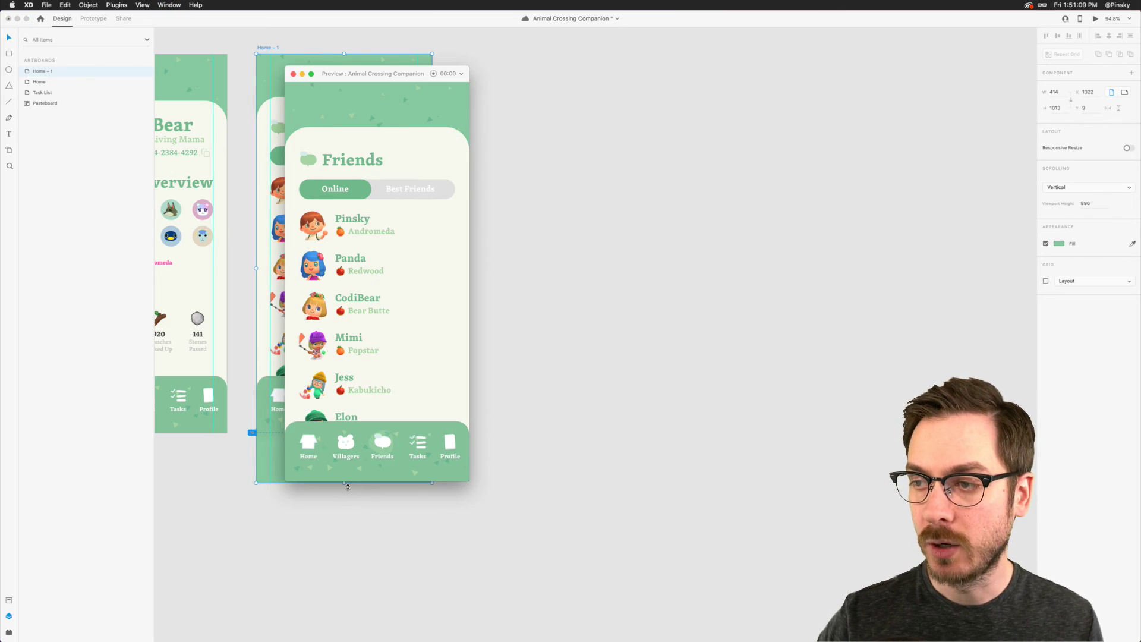
scroll(353, 376, down, 3)
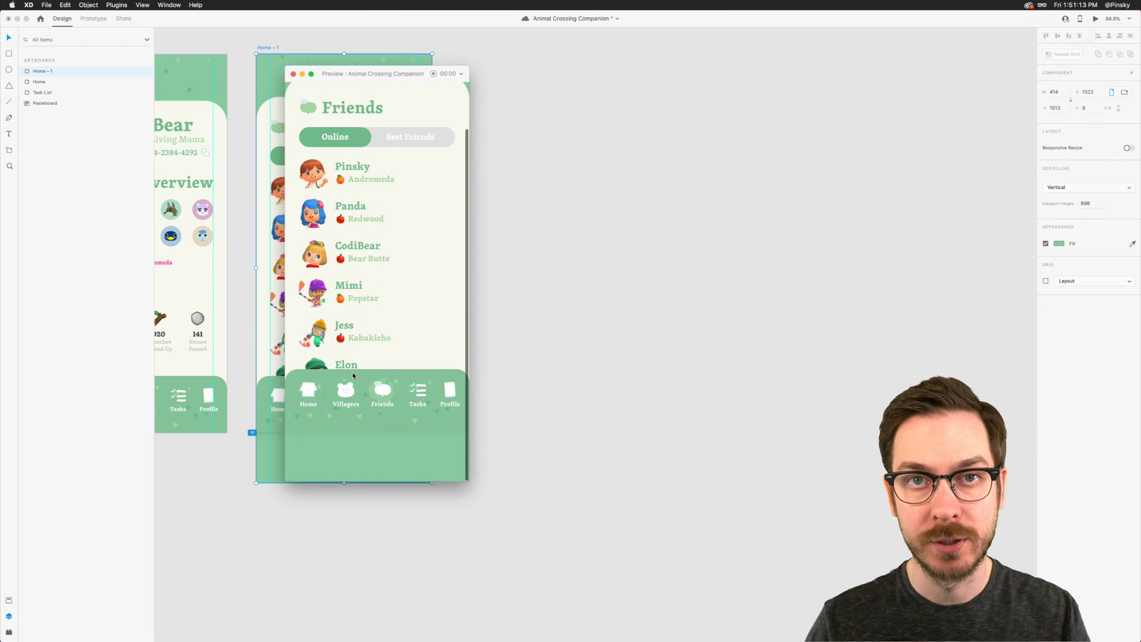
scroll(353, 376, up, 3)
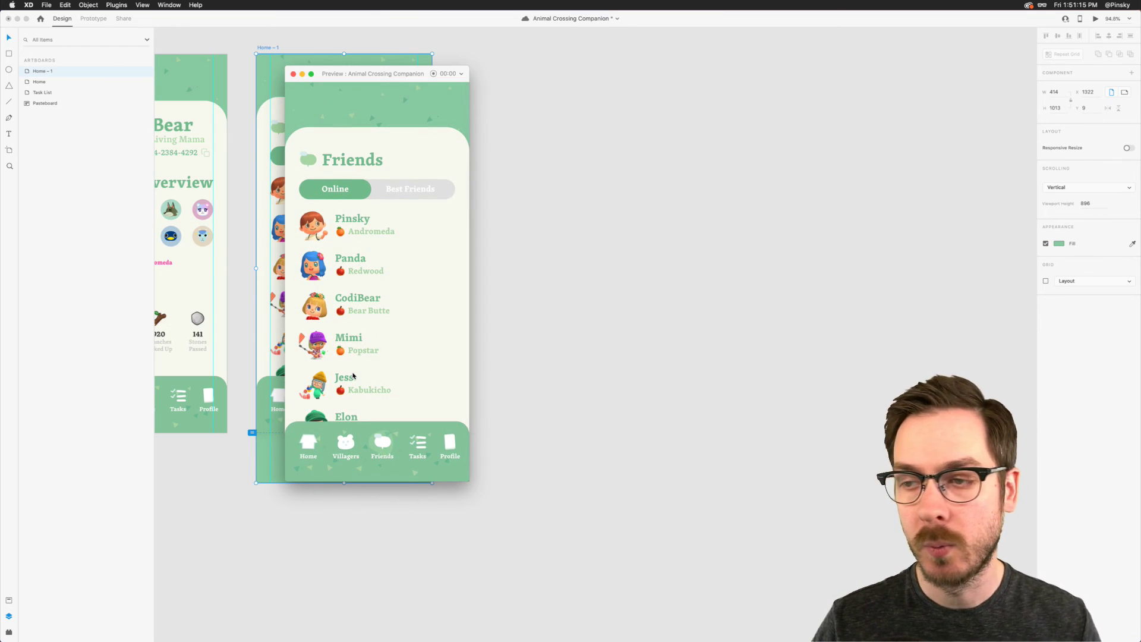
Step: Fix the Navigation group's position when scrolling and check the scrolling Friends screen in the preview
click(314, 409)
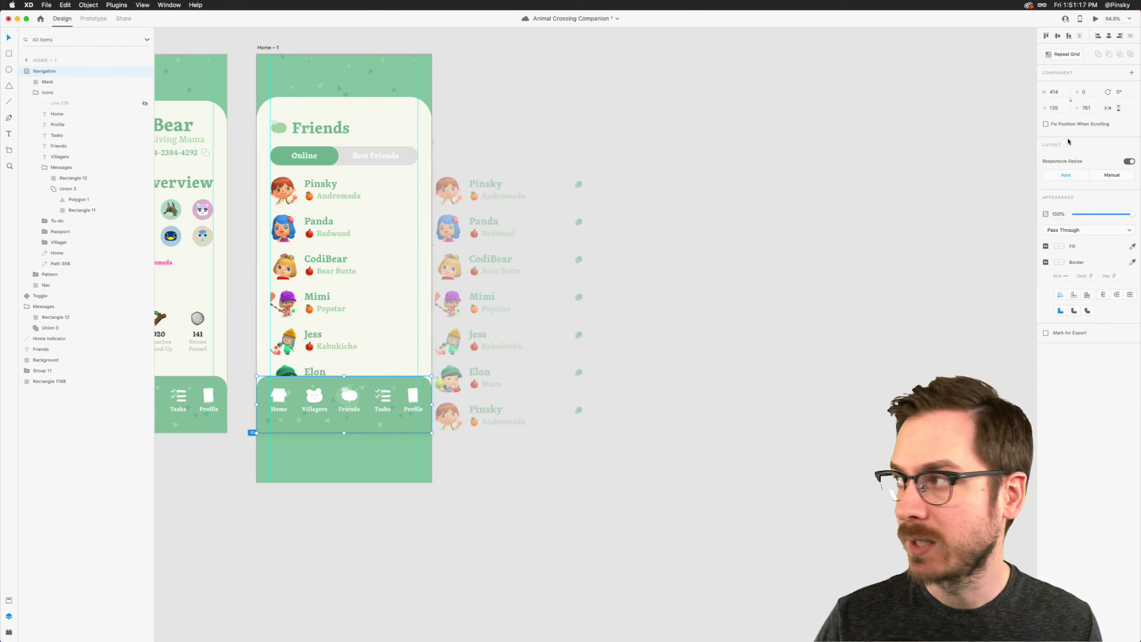
click(1095, 126)
key(super+Return)
scroll(420, 327, down, 3)
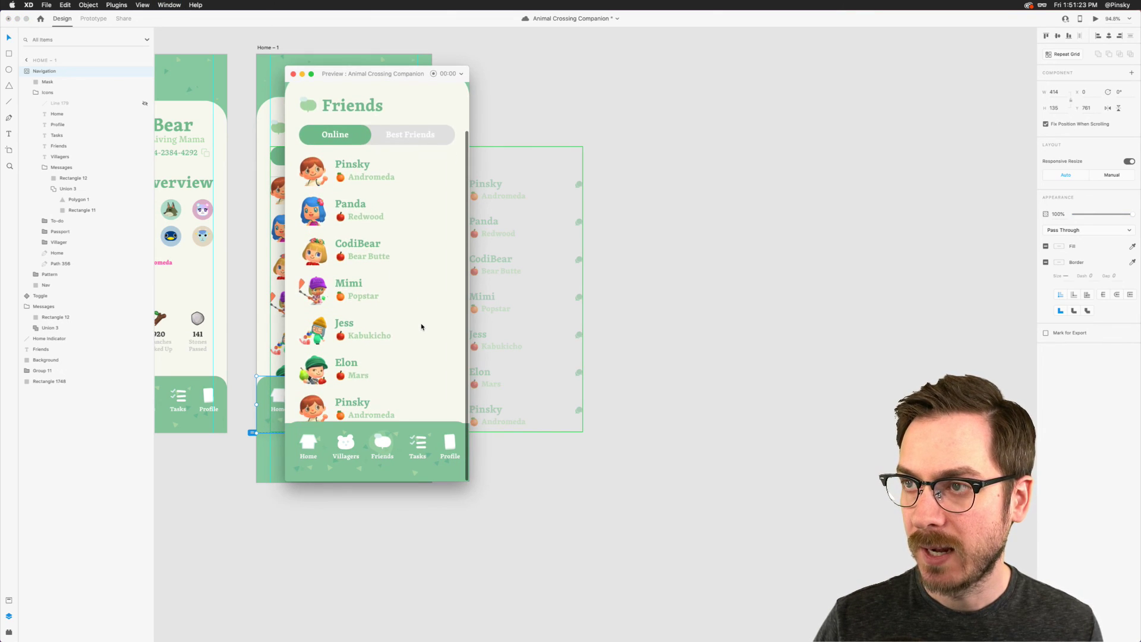
scroll(421, 326, up, 2)
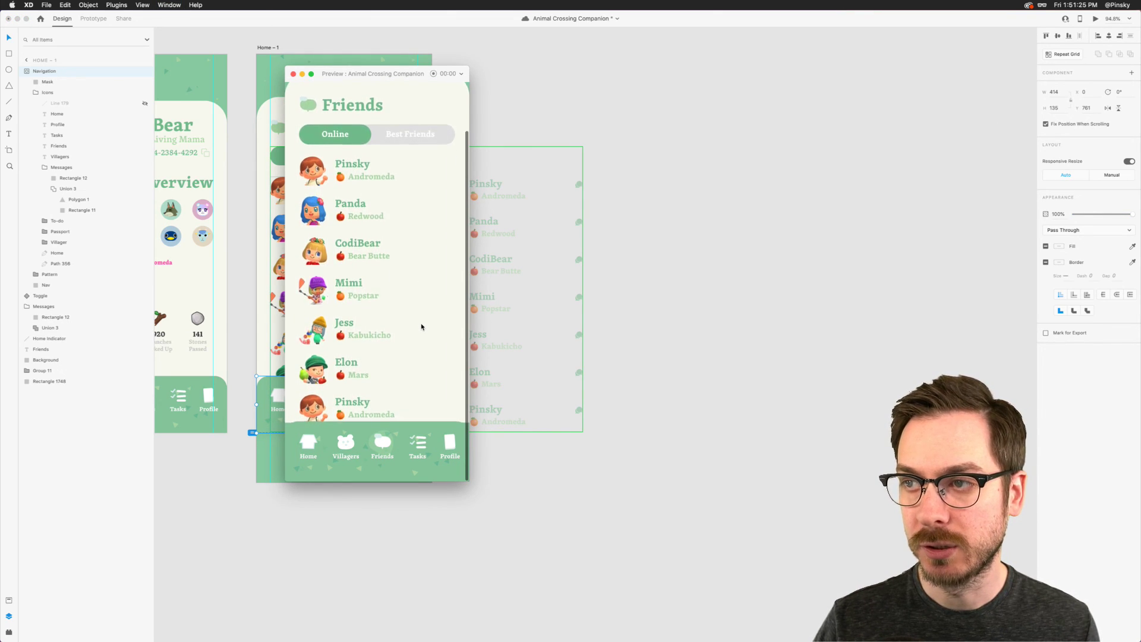
key(super+w)
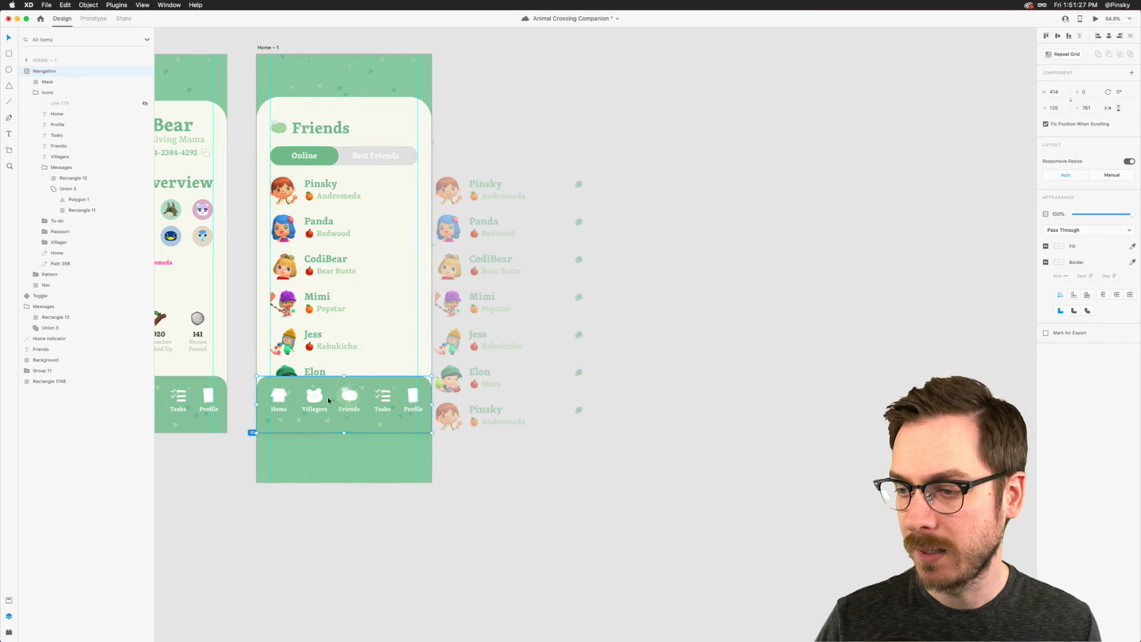
Step: Extend the Home – 1 artboard further to a height of about 1051 px and check the end of the list in the preview
click(350, 461)
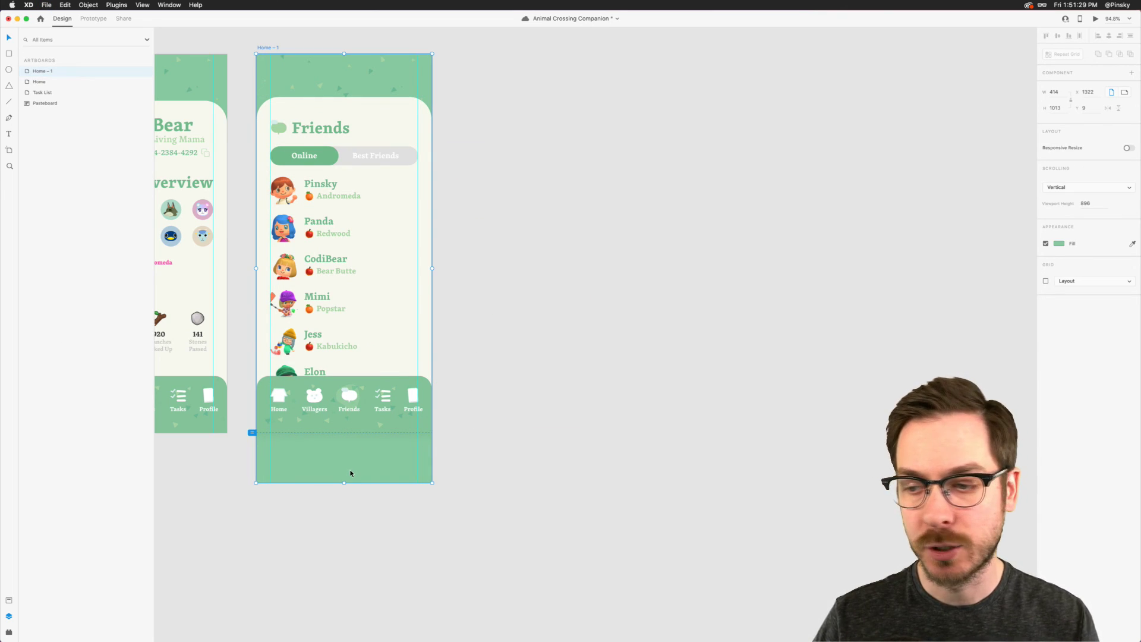
drag(344, 482, 345, 500)
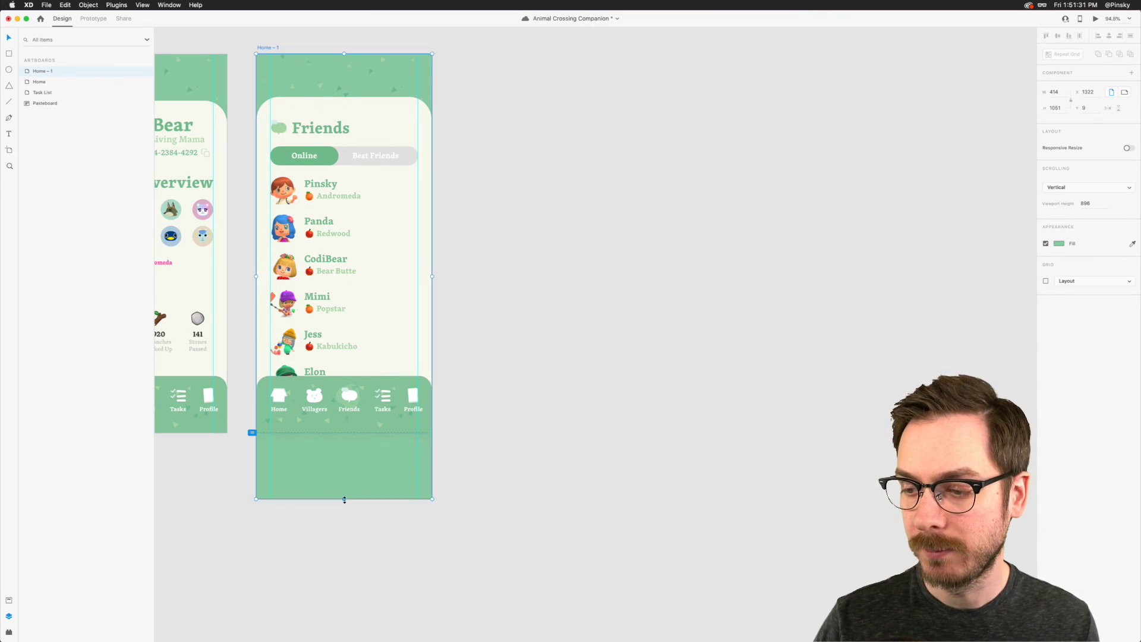
key(super+Return)
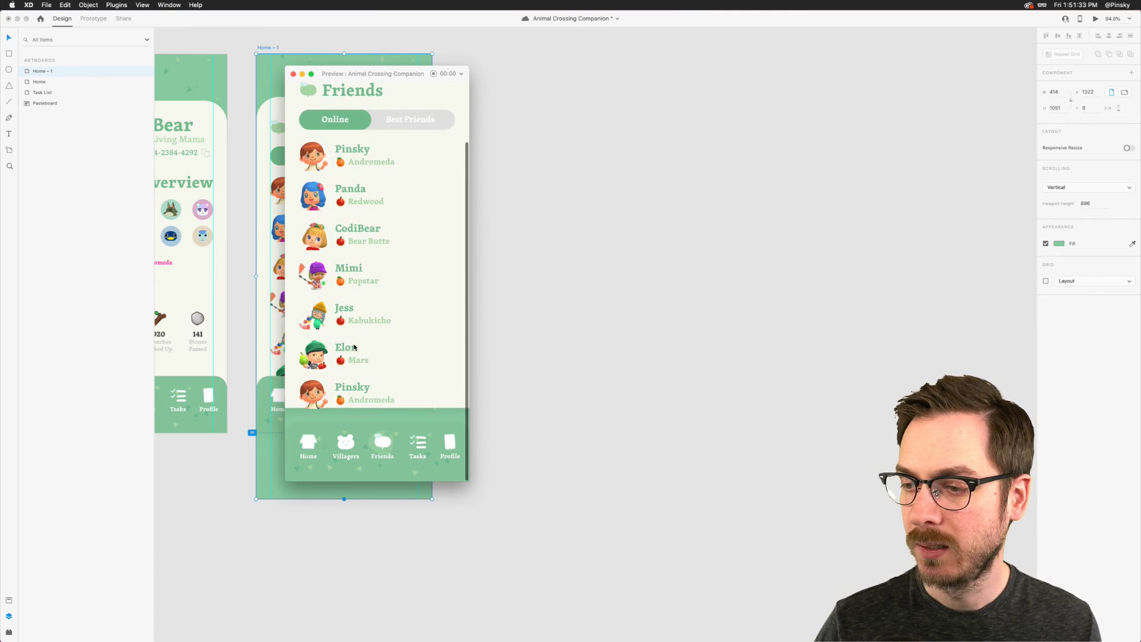
key(super+w)
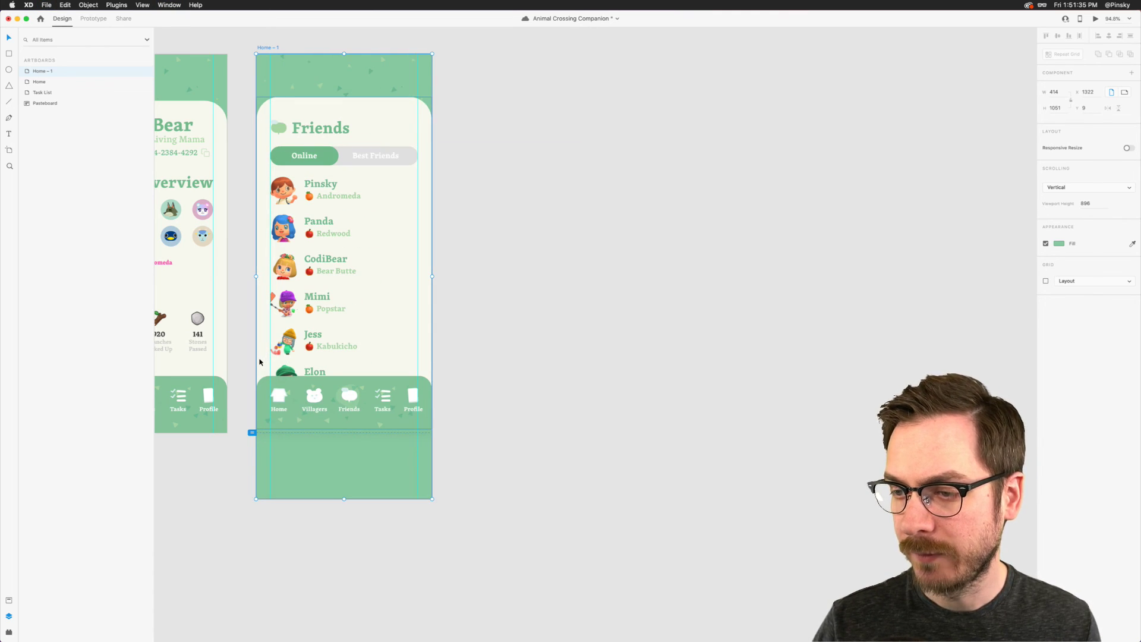
Step: Stretch the cream Background shape down to the artboard's bottom edge, about 950 px high, and preview the scrolling Friends list
click(260, 361)
drag(344, 429, 345, 499)
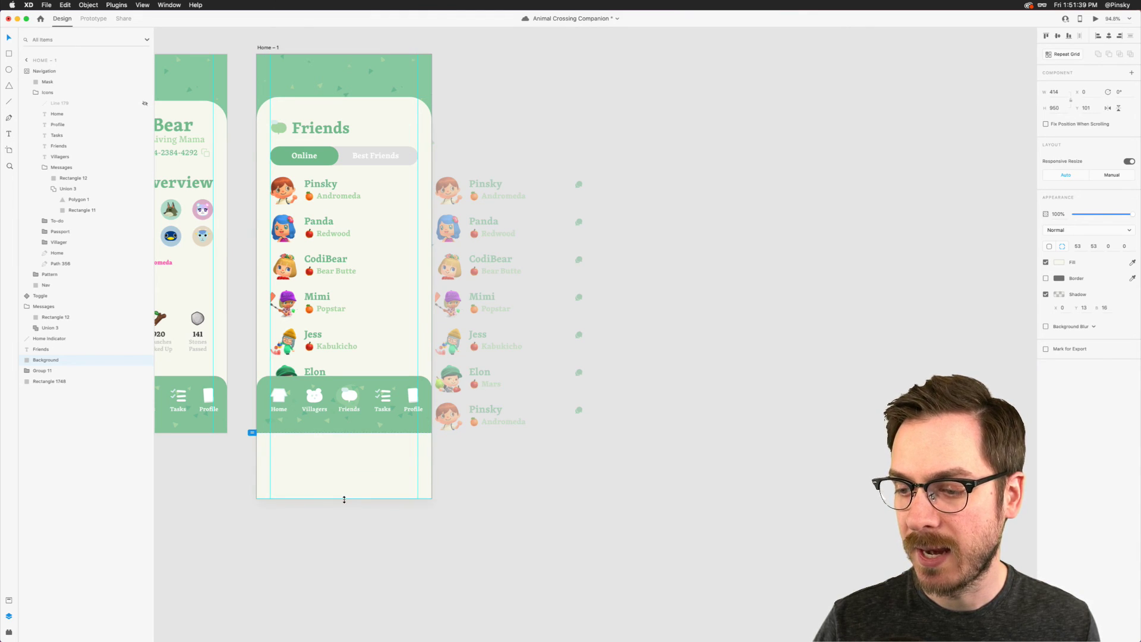
key(super+Return)
scroll(372, 297, down, 3)
scroll(377, 309, up, 3)
scroll(377, 308, down, 3)
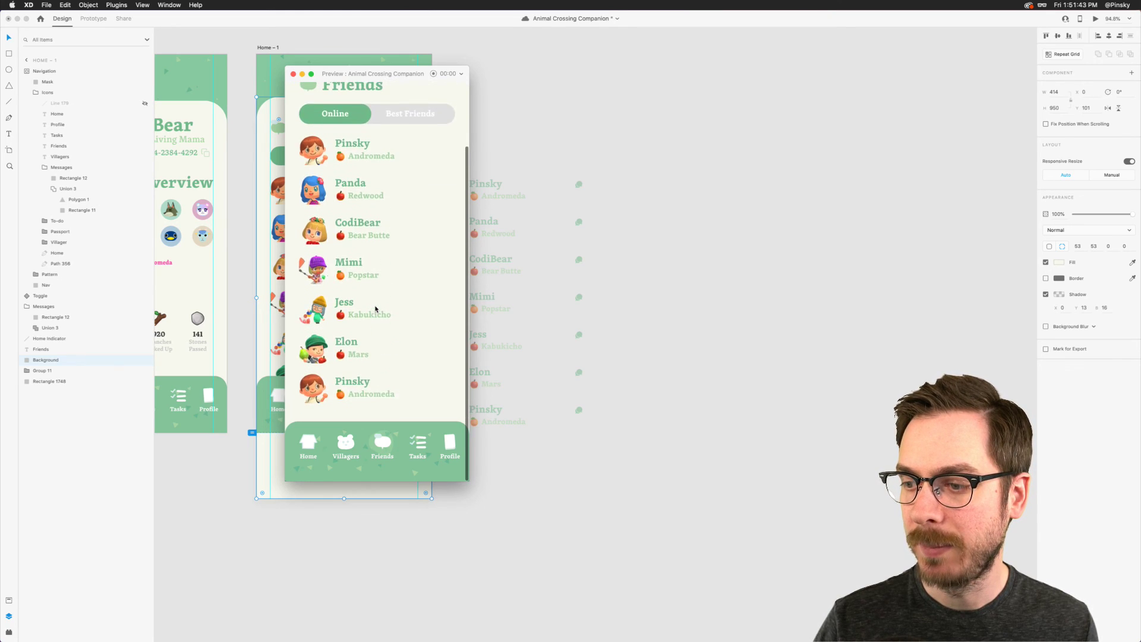
Step: Test the Online and Best Friends toggle on the previewed Friends screen, switching back and forth, and close the preview
scroll(377, 309, up, 3)
click(406, 189)
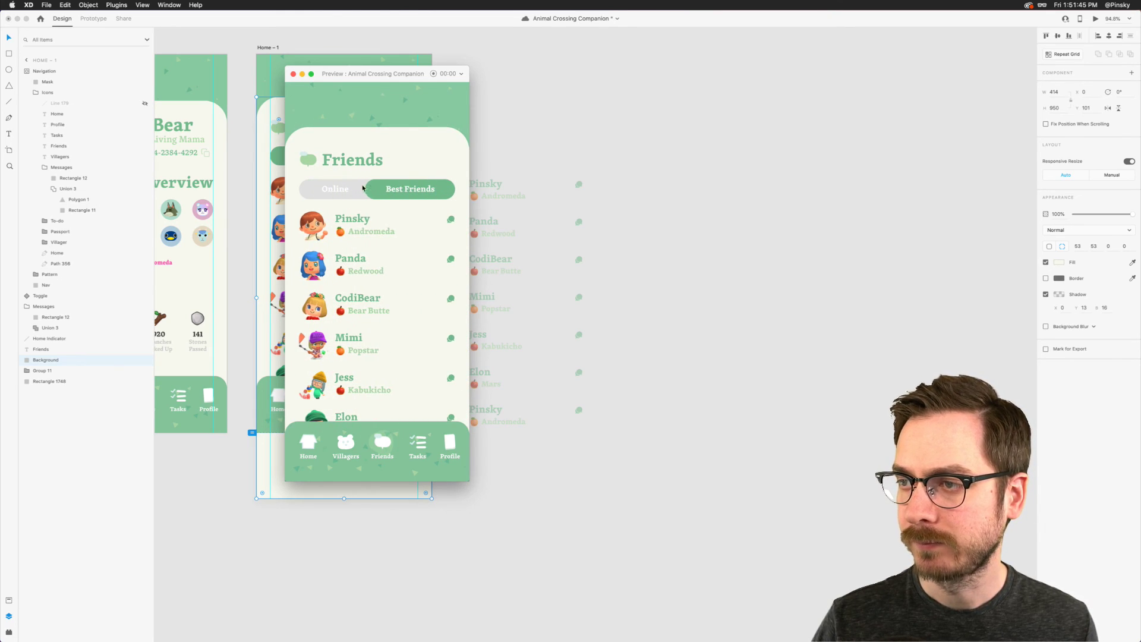
click(336, 188)
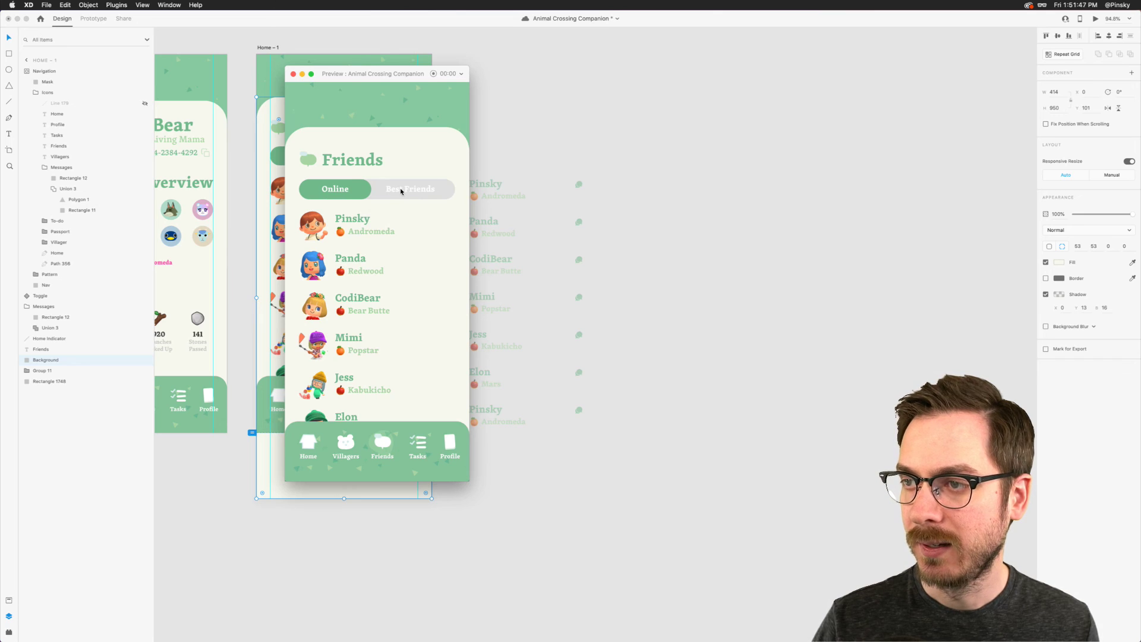
click(402, 190)
click(340, 190)
click(421, 190)
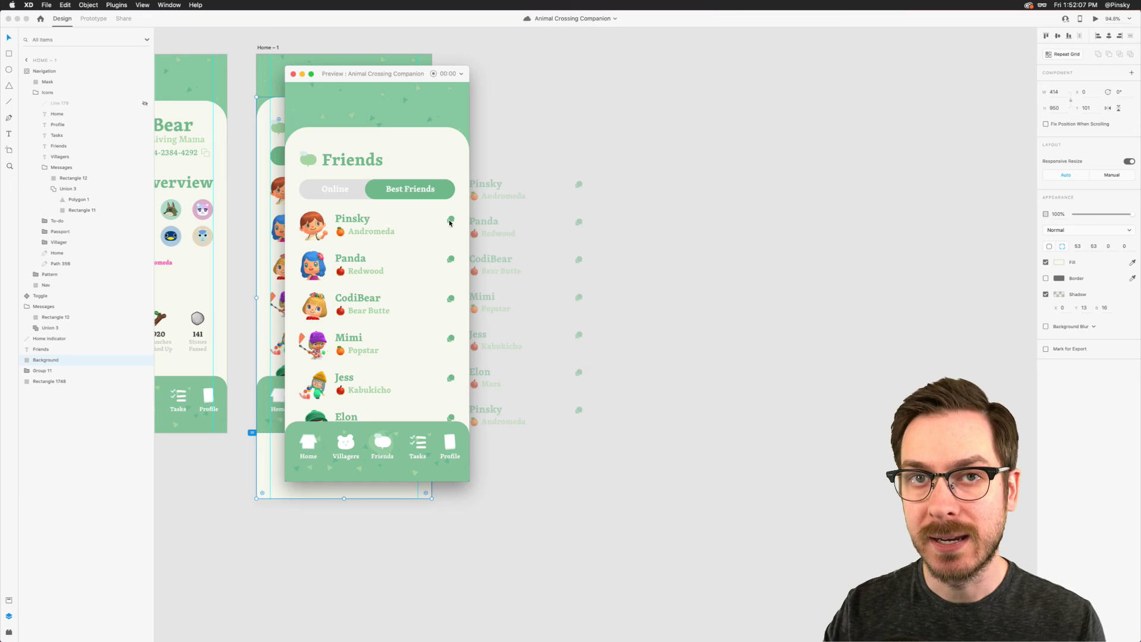
key(super+w)
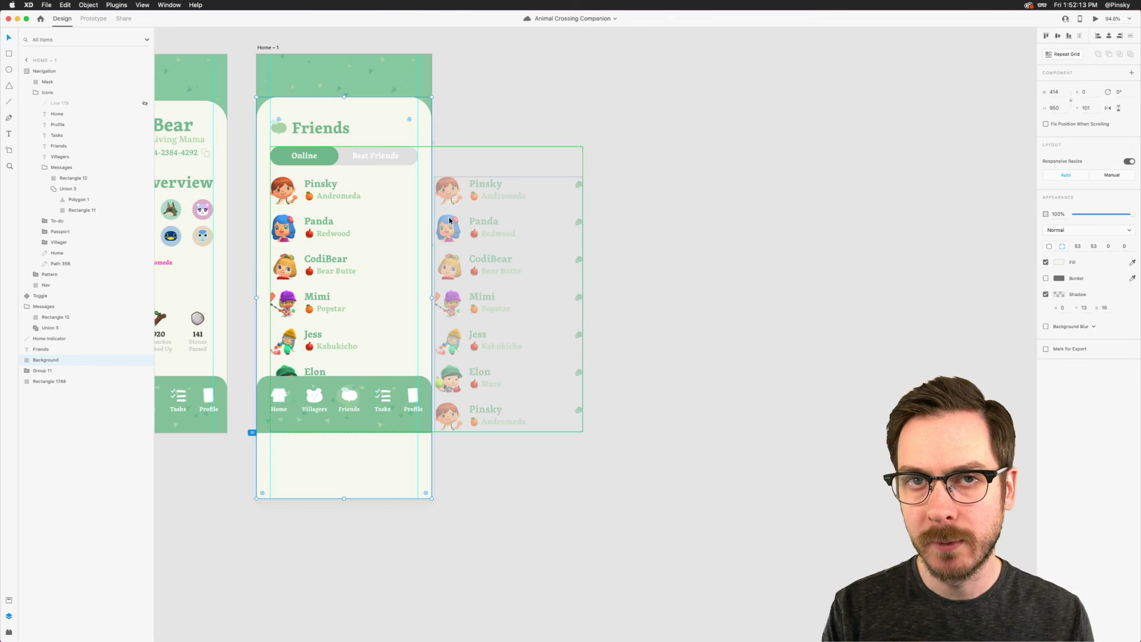
click(489, 107)
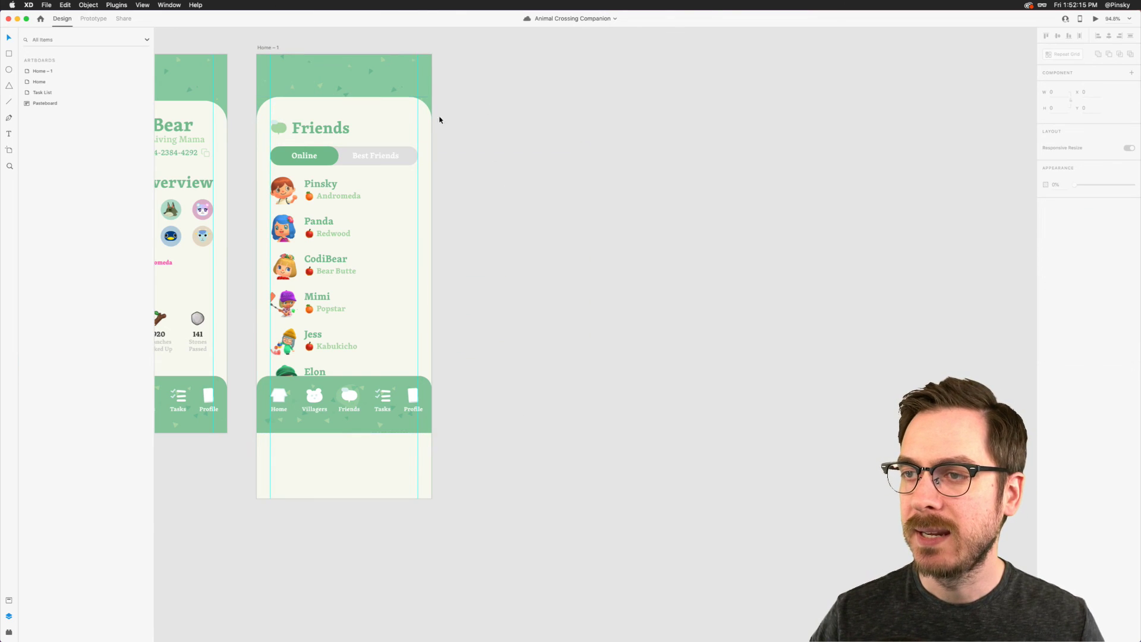
Step: Copy the Toggle component from the Friends artboard and paste it into a new custom-size document
scroll(343, 166, left, 5)
scroll(344, 164, left, 2)
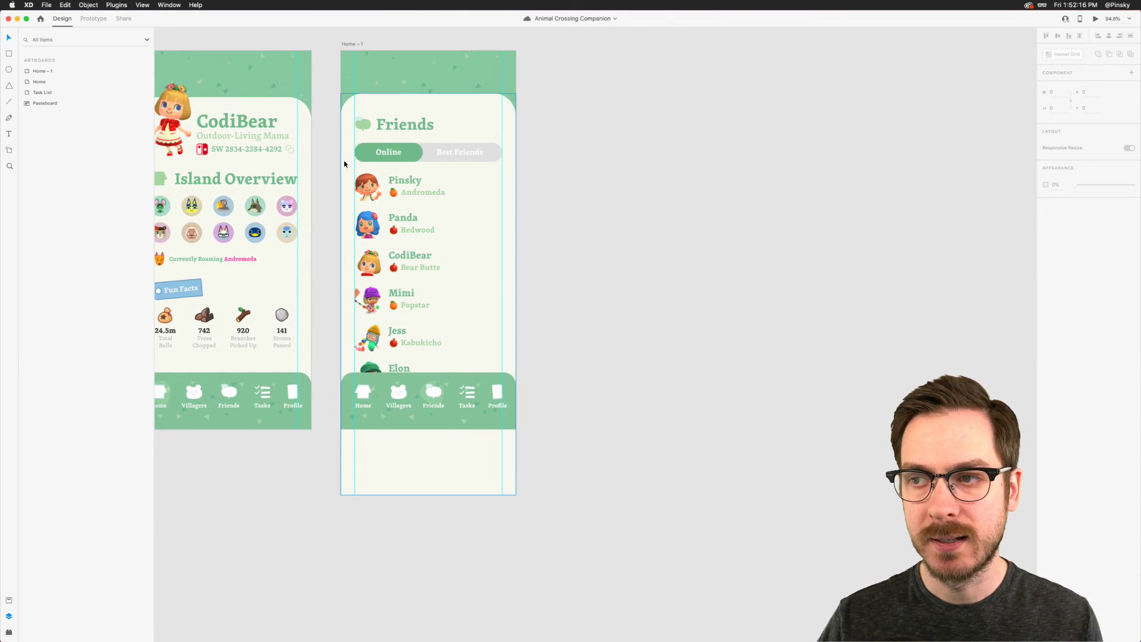
click(407, 171)
click(387, 151)
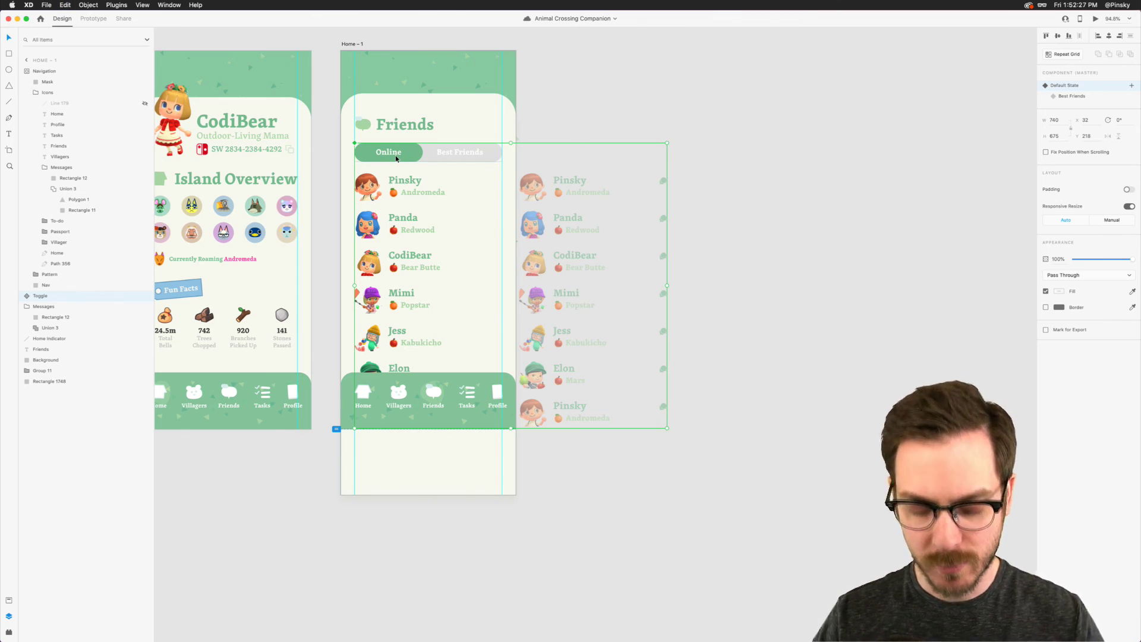
key(super+n)
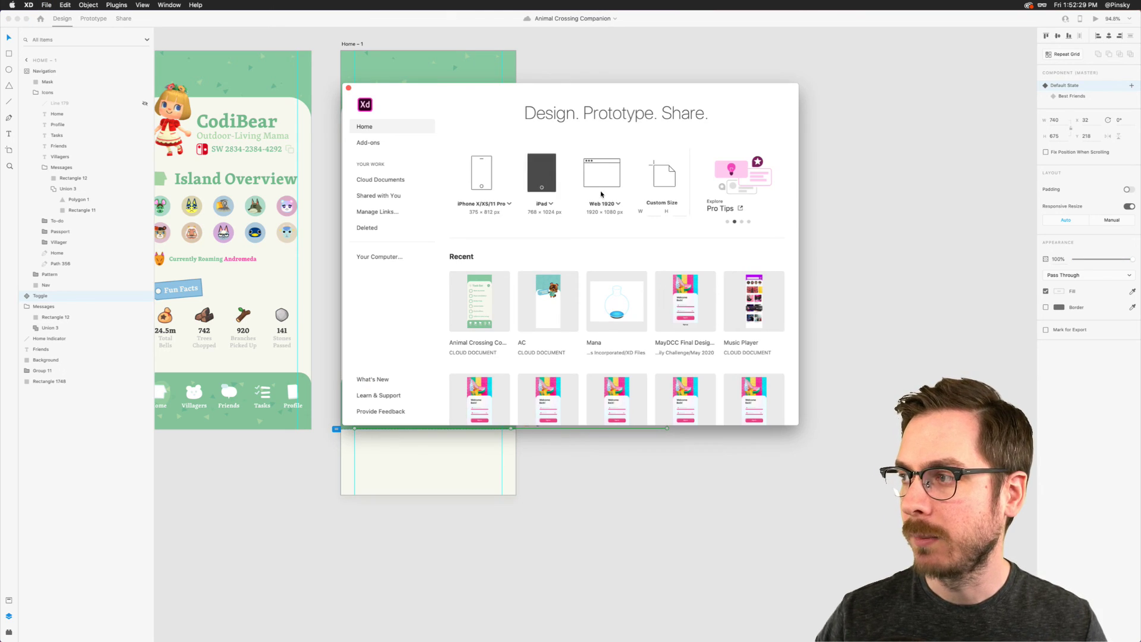
click(664, 178)
key(super+v)
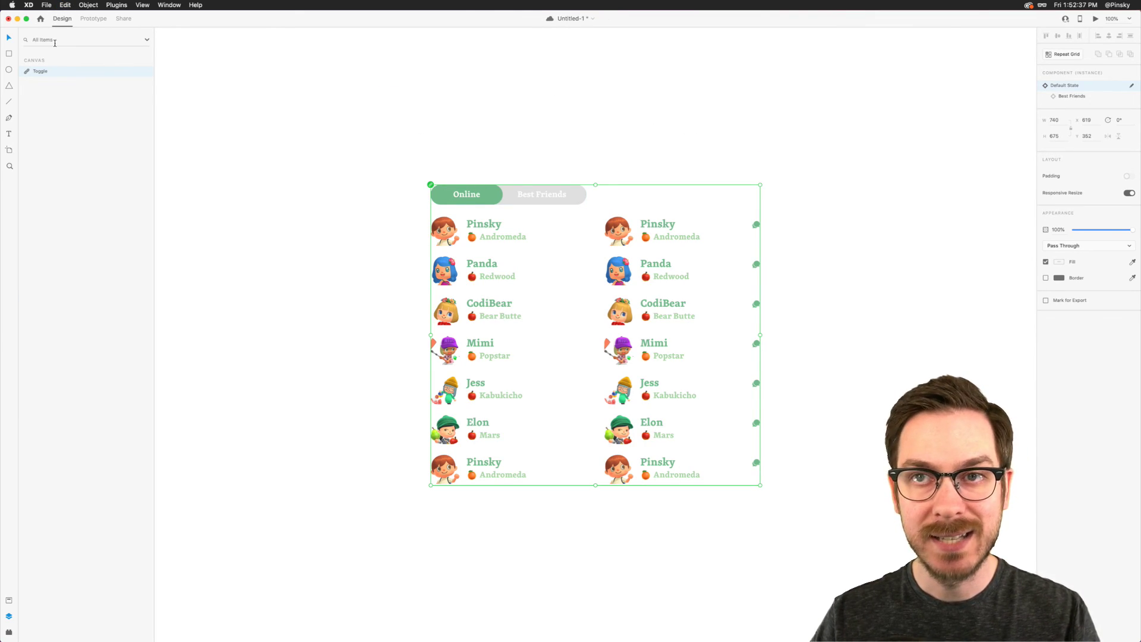
Step: Make the pasted linked component local in the new document and bring up its master for editing
right_click(61, 72)
click(95, 170)
key(shift+super+y)
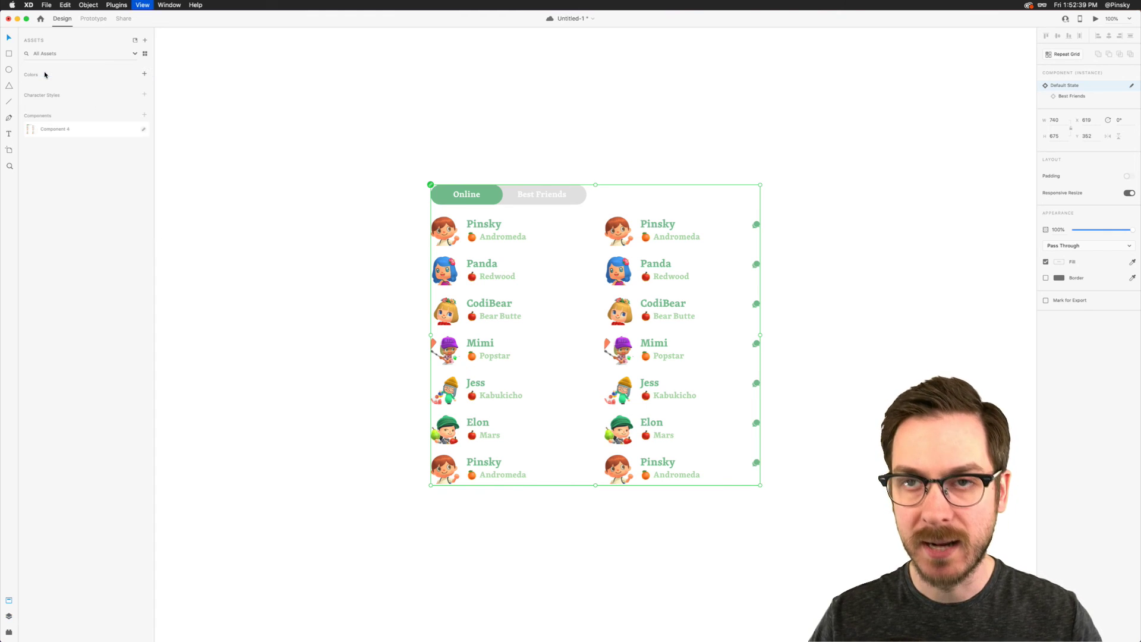
right_click(83, 125)
click(110, 161)
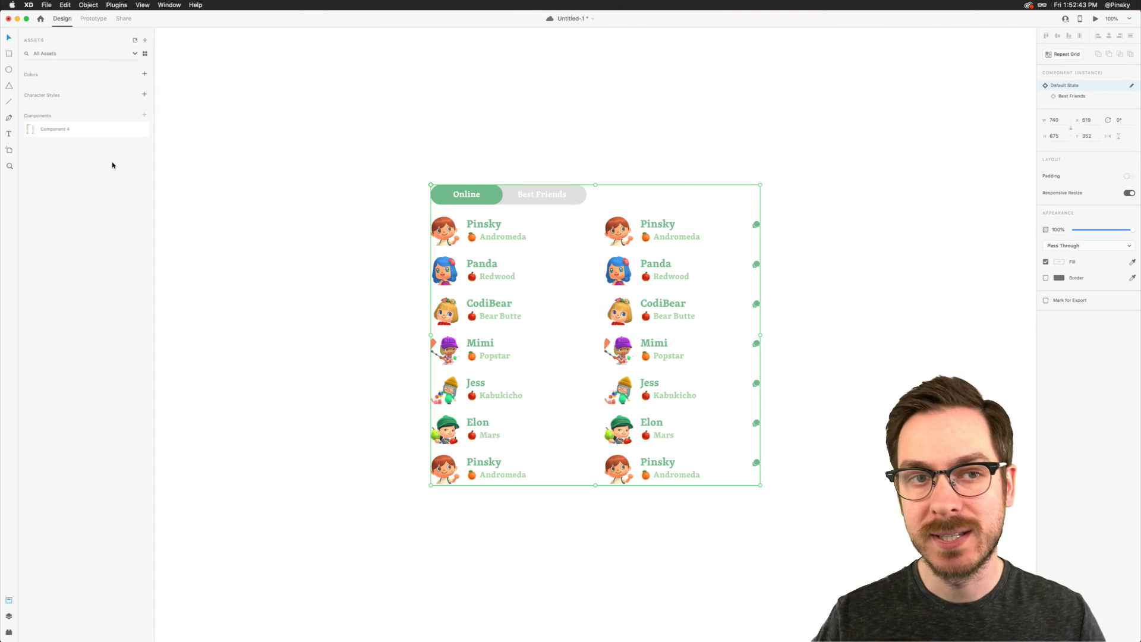
right_click(109, 129)
click(113, 138)
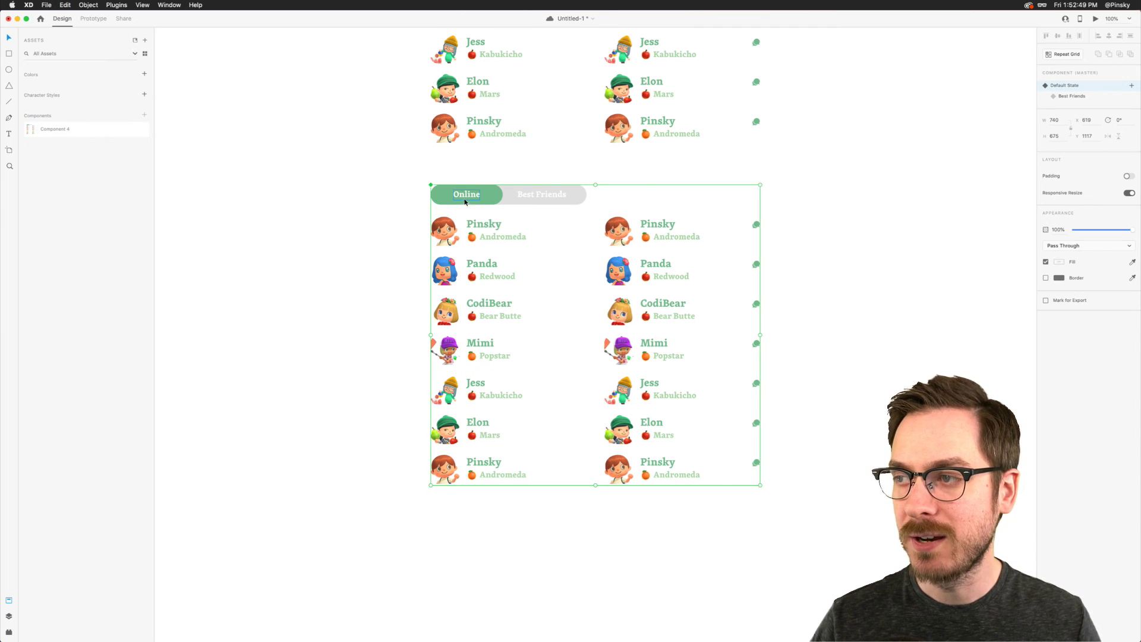
Step: Try pasting the toggle component back into the Animal Crossing Companion document, compare both documents, and undo the paste
key(super+grave)
click(767, 223)
key(super+v)
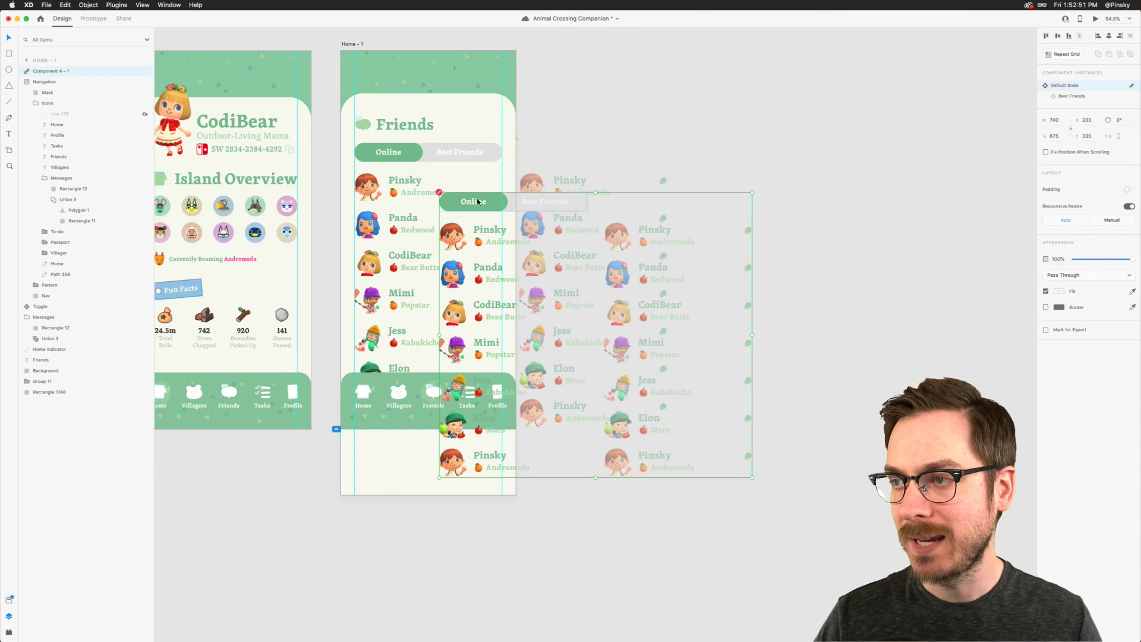
key(super+grave)
key(super+grave)
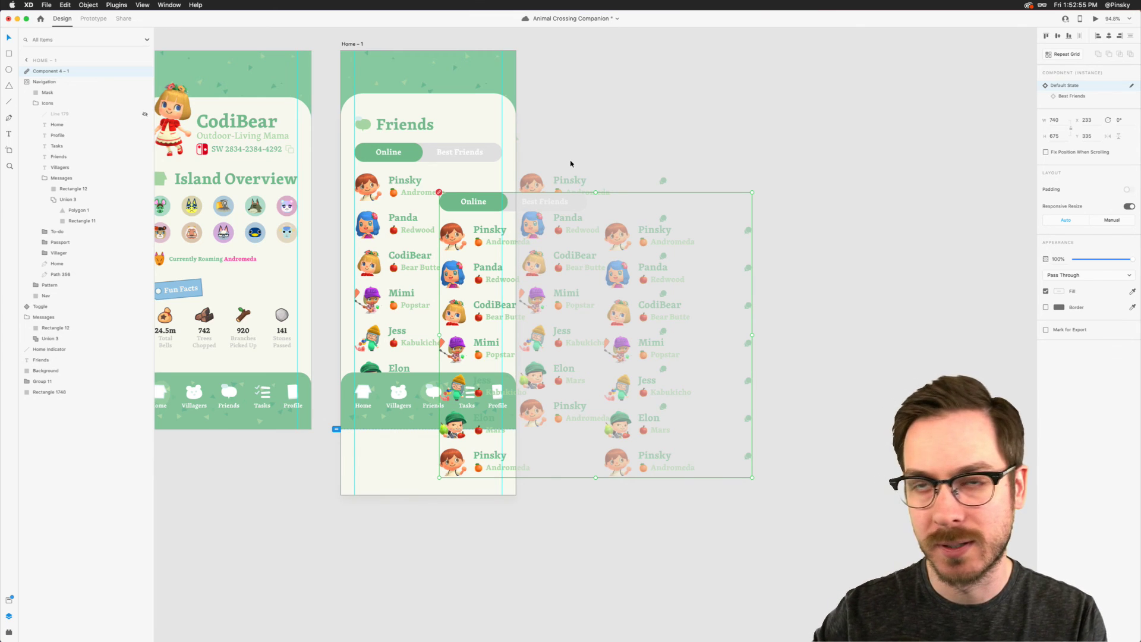
key(super+z)
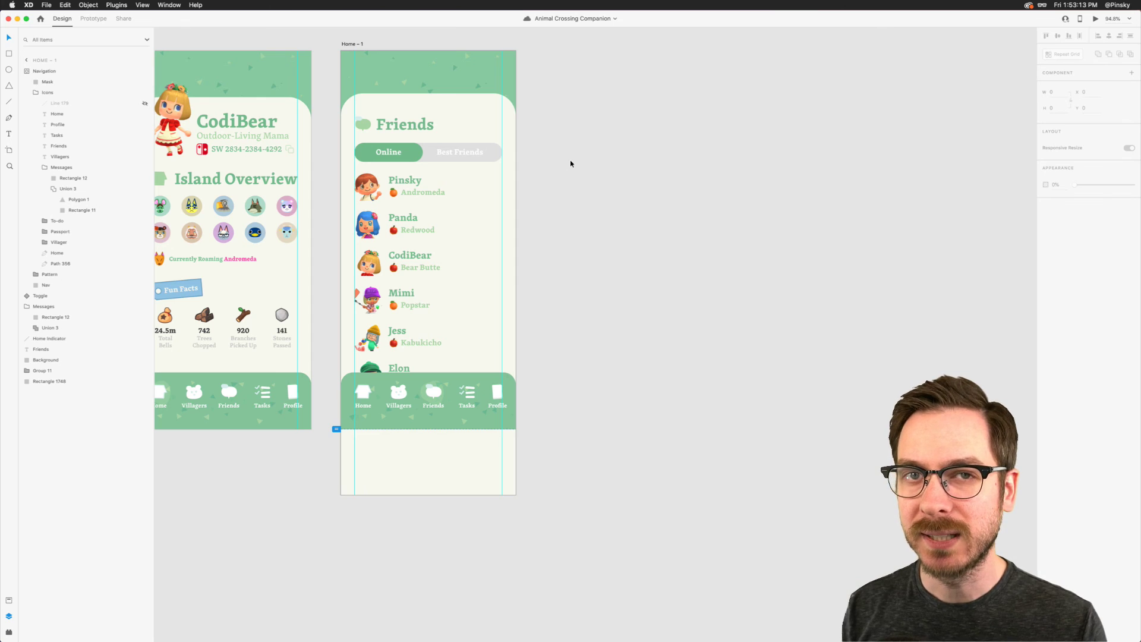
scroll(534, 155, down, 5)
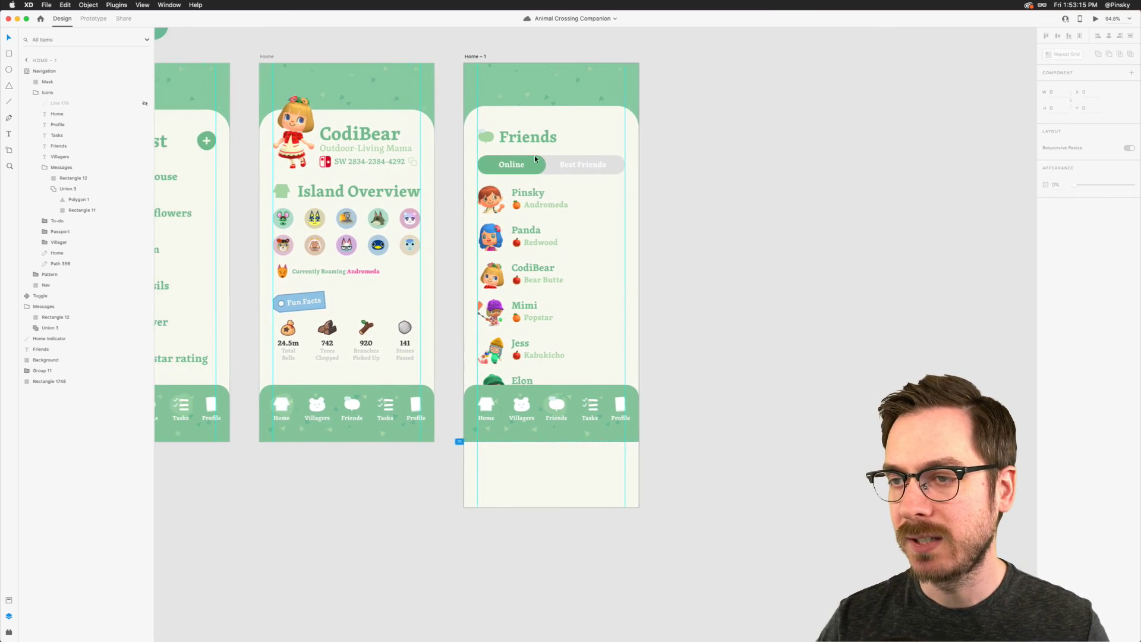
scroll(534, 155, up, 5)
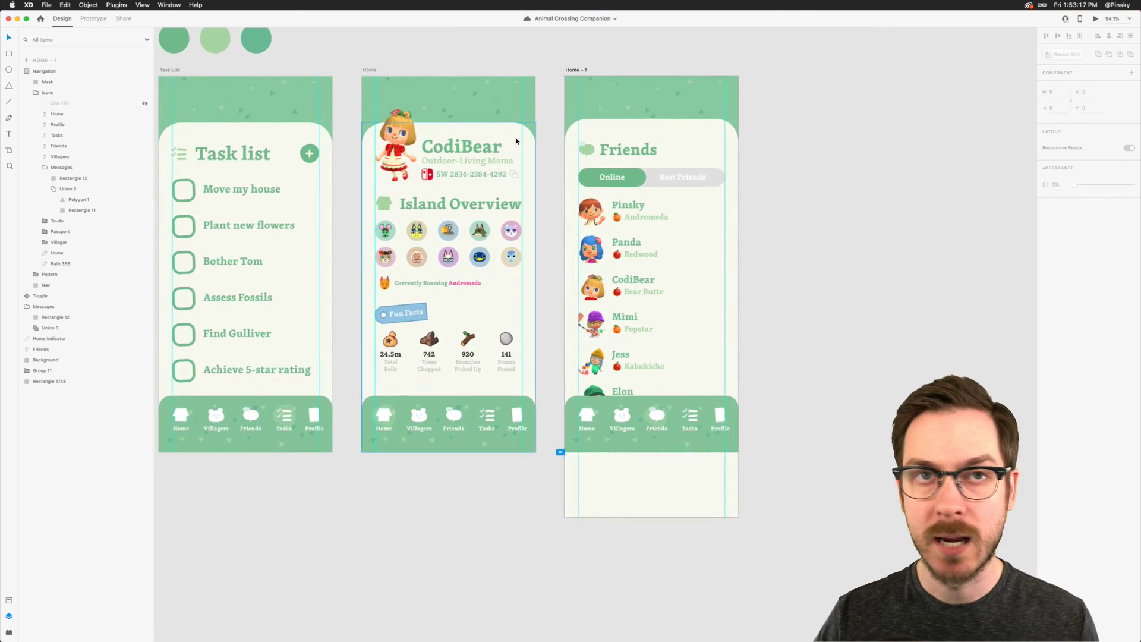
scroll(516, 141, left, 2)
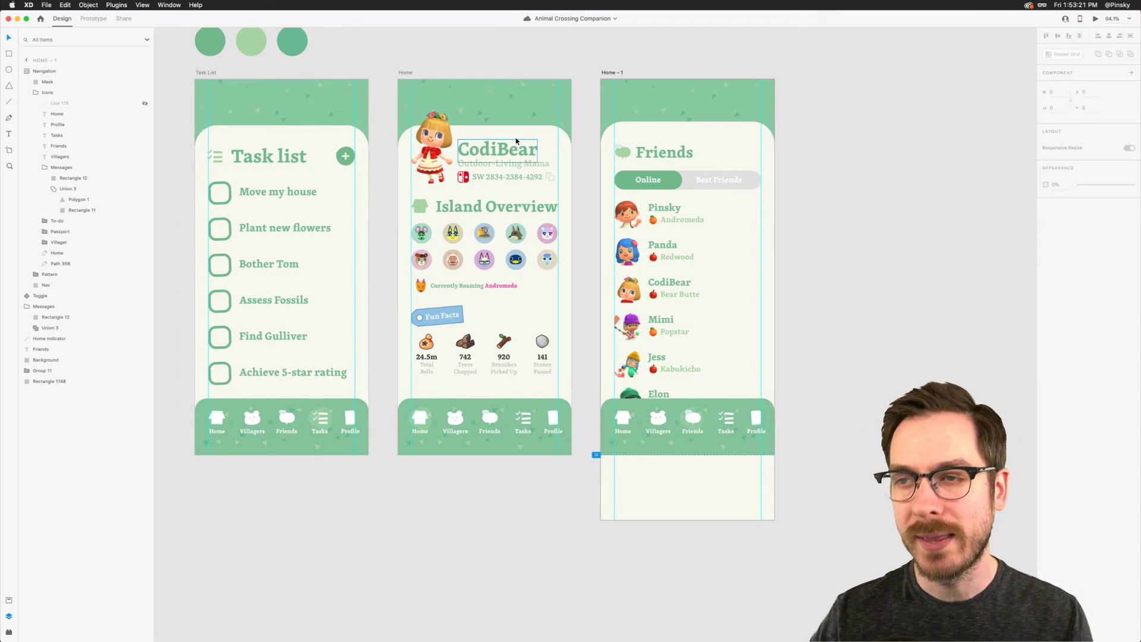
scroll(516, 141, up, 2)
scroll(516, 140, left, 2)
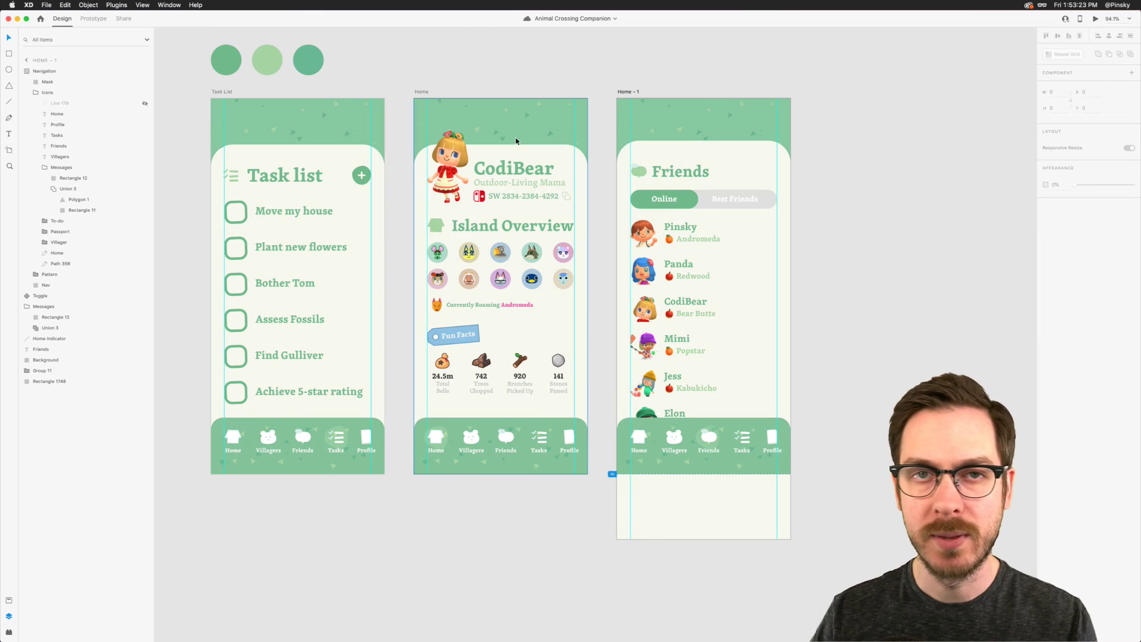
click(400, 150)
scroll(400, 152, up, 1)
scroll(400, 153, up, 1)
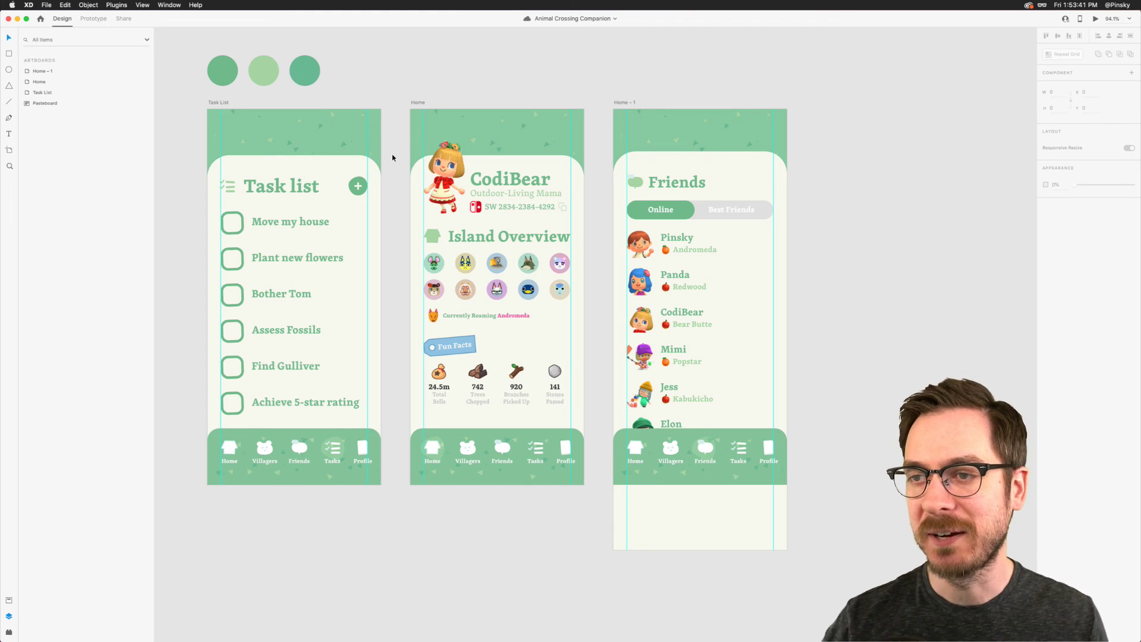
Step: Try converting the transparent full-screen rectangle in the Task List's Add component to a path, and undo the conversion
scroll(392, 158, up, 3)
scroll(297, 107, left, 2)
click(215, 77)
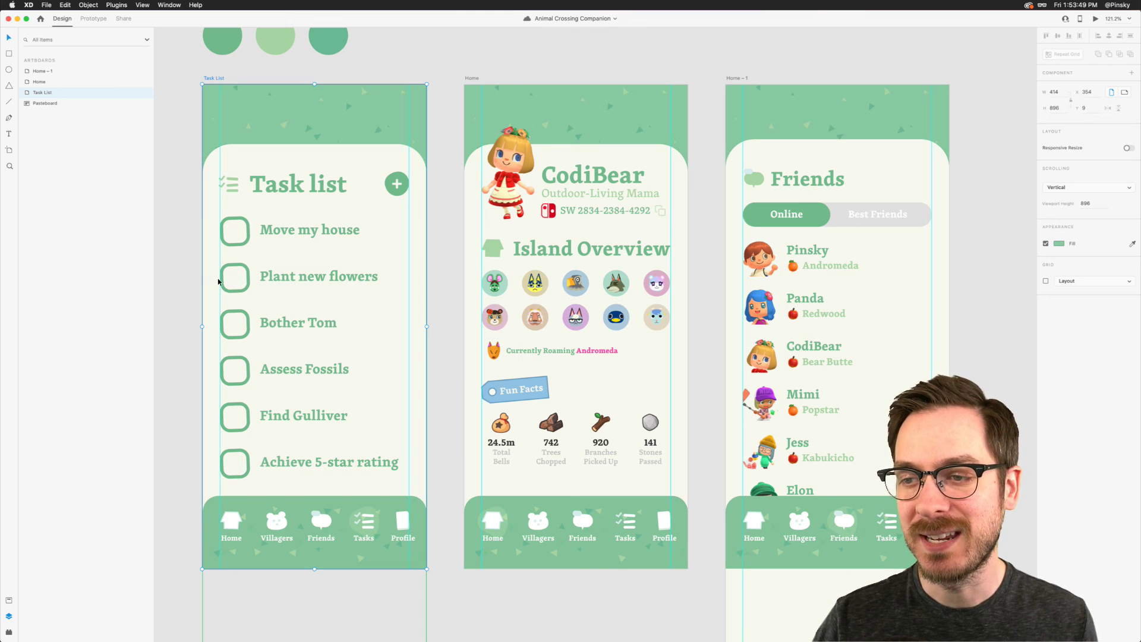
click(242, 223)
scroll(242, 223, up, 5)
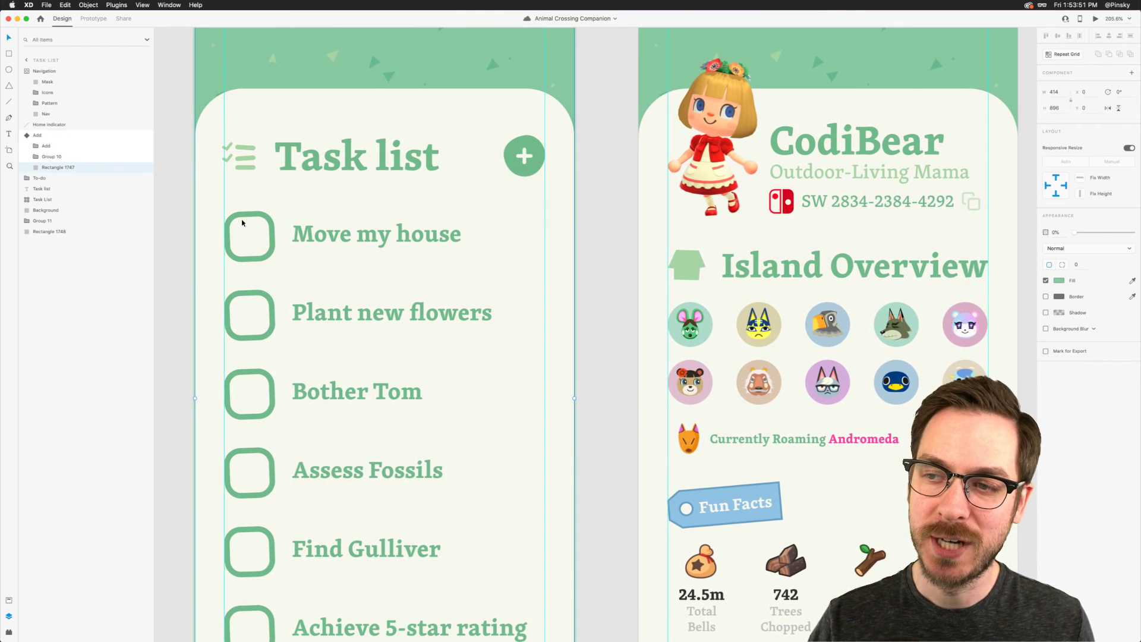
key(super+8)
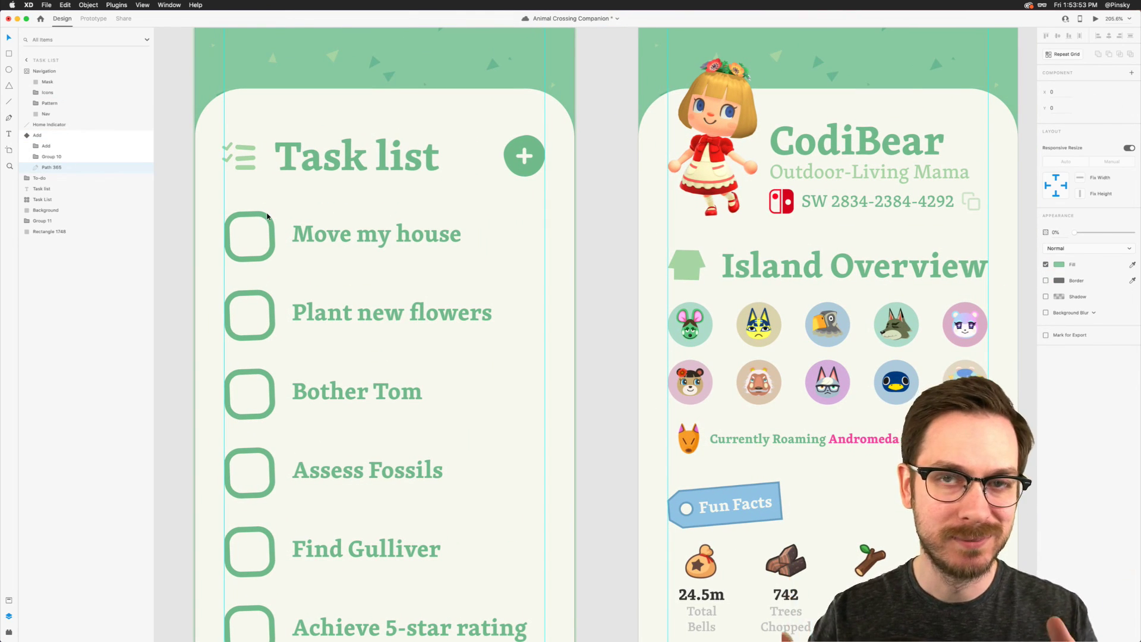
scroll(255, 211, down, 6)
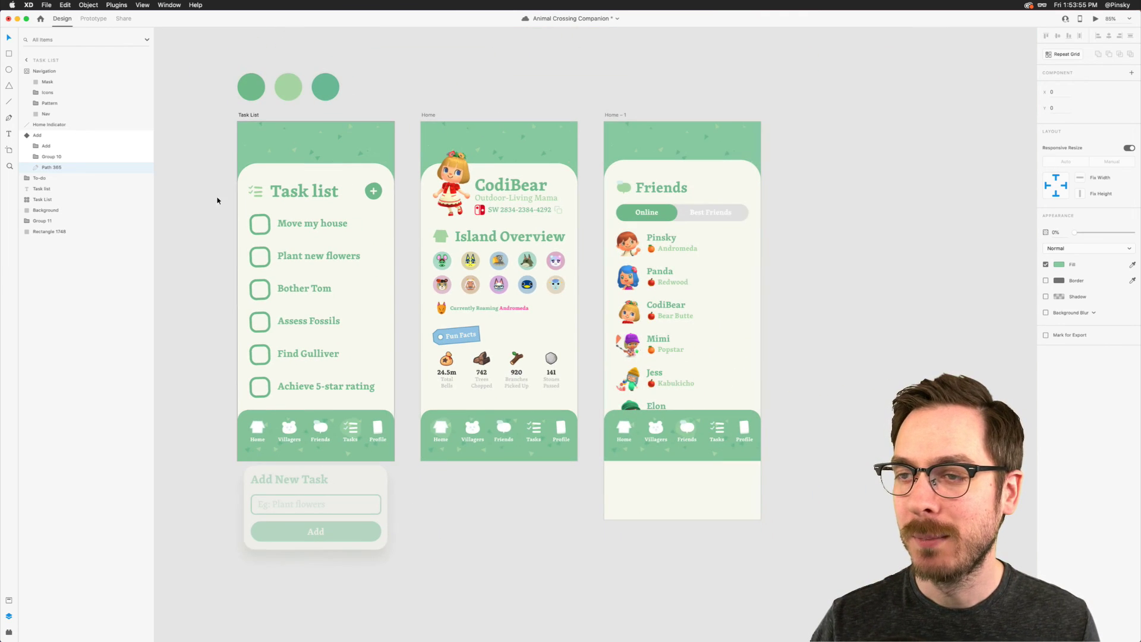
key(super+z)
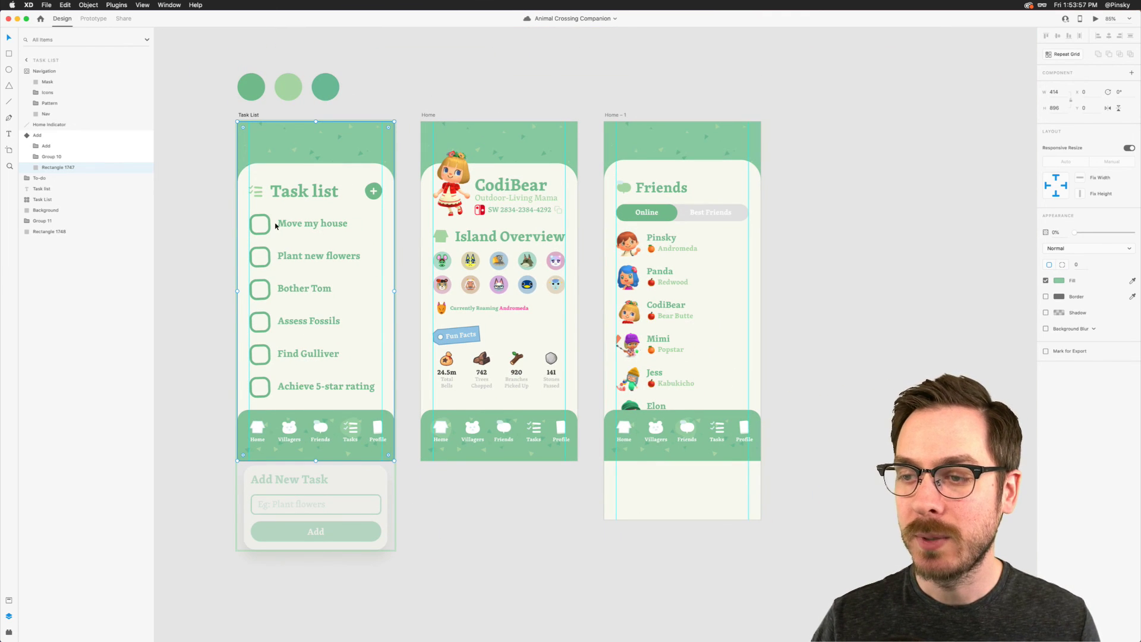
Step: Select the Add component on the Task List artboard and set its opacity to 100%
scroll(288, 441, up, 5)
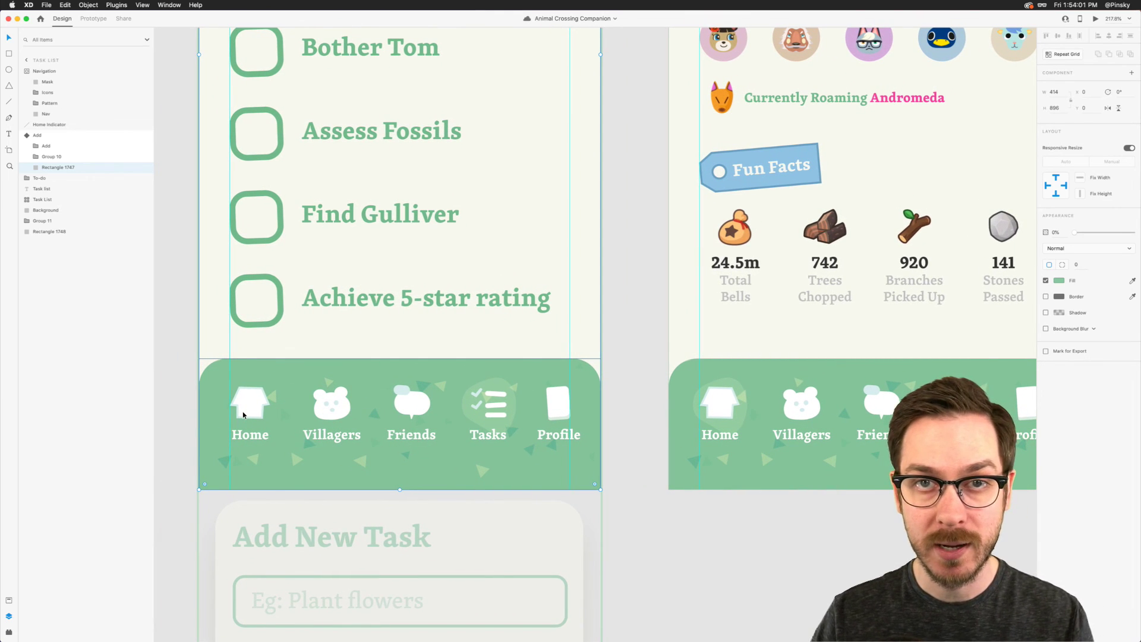
scroll(268, 417, down, 4)
click(193, 319)
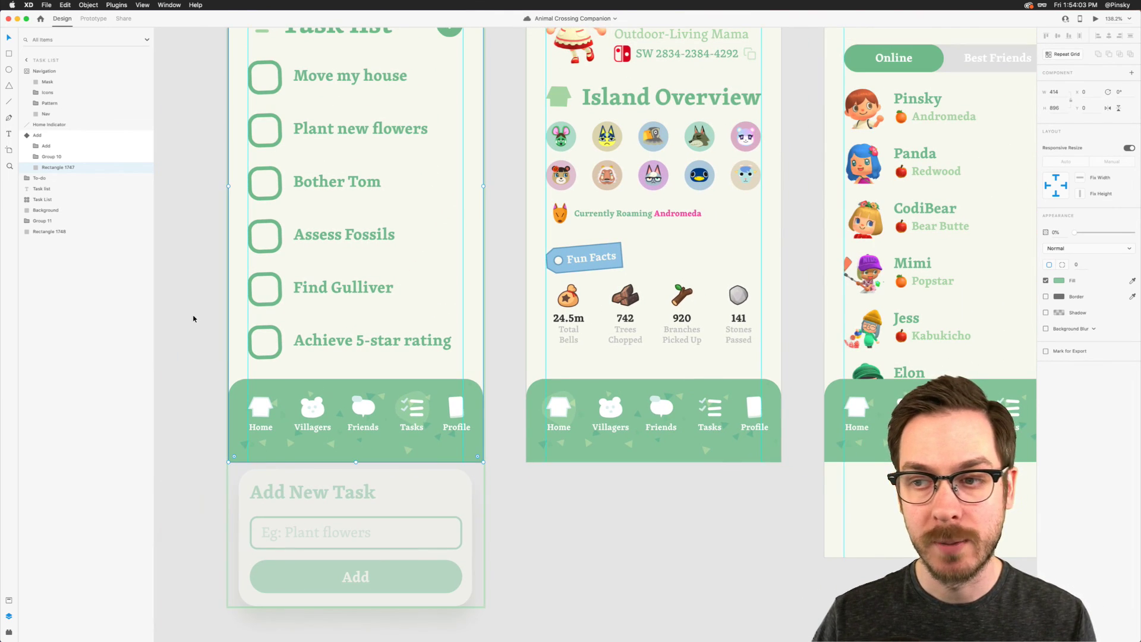
click(346, 226)
key(0)
Step: Preview the Task List, testing the first three task checkboxes and opening and closing the Add New Task card
key(super+Return)
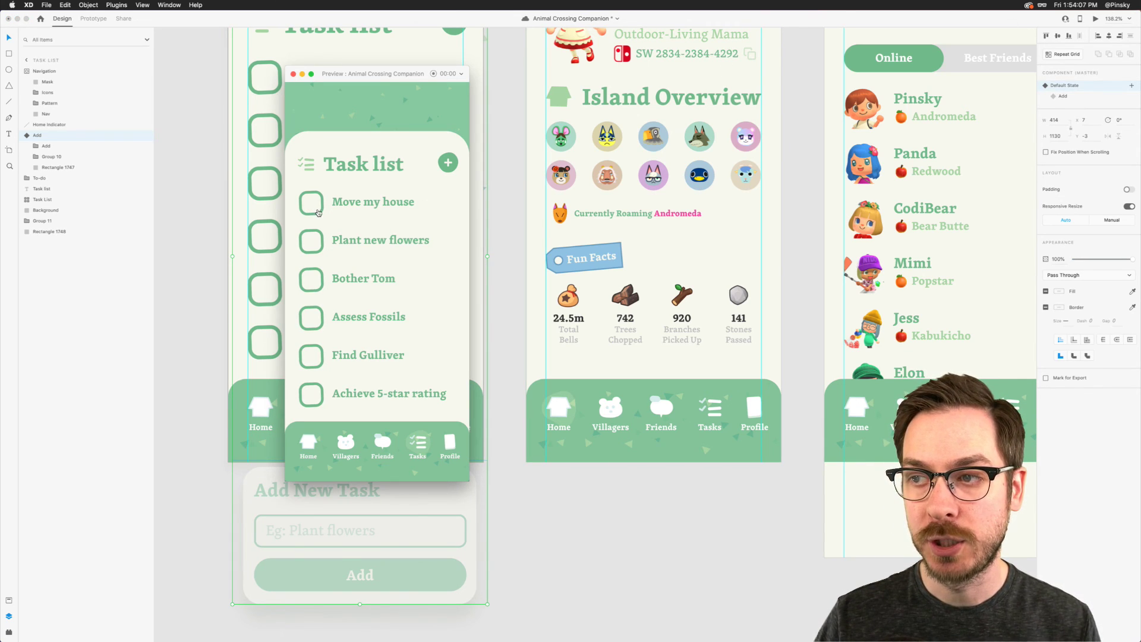
click(319, 210)
click(319, 242)
click(317, 283)
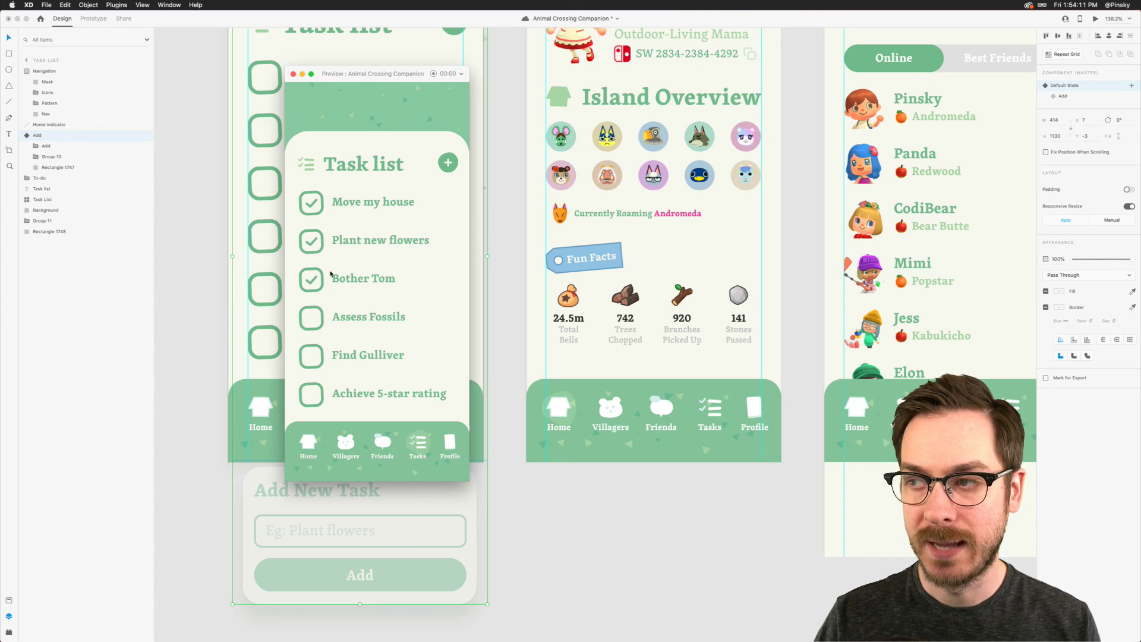
click(448, 167)
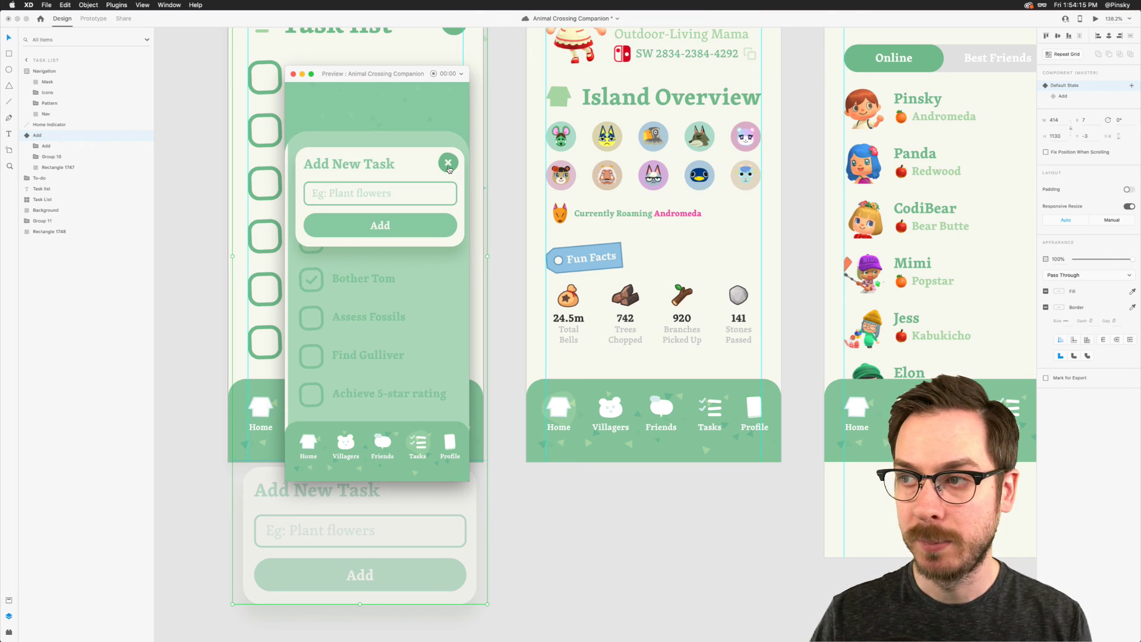
click(448, 163)
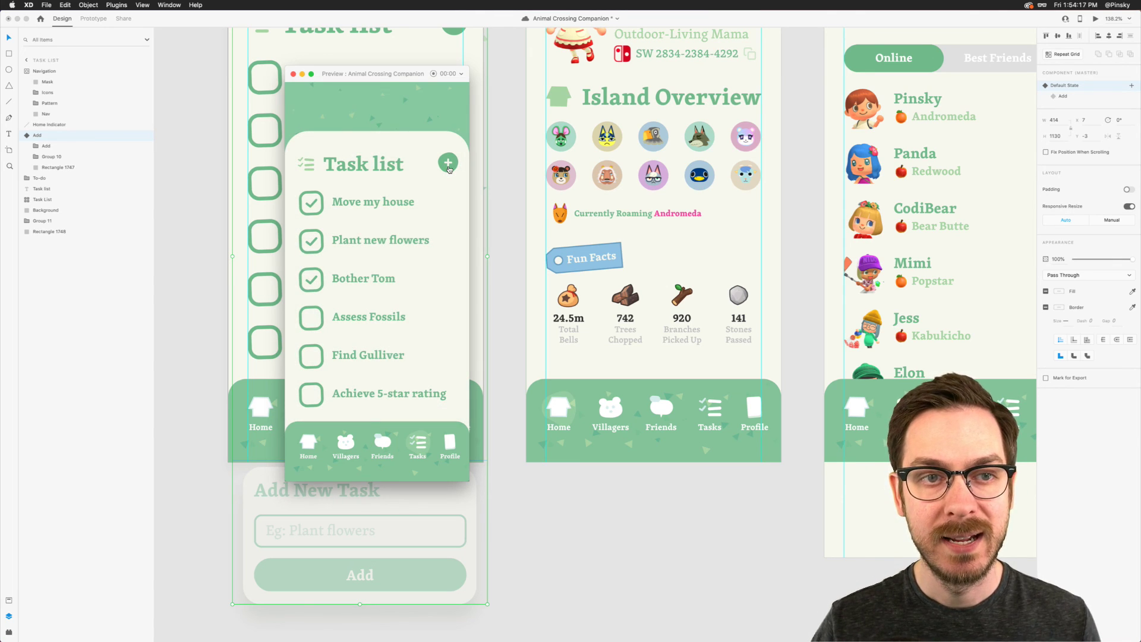
key(super+w)
Step: Save the Animal Crossing Companion document and clear the selection
key(super+s)
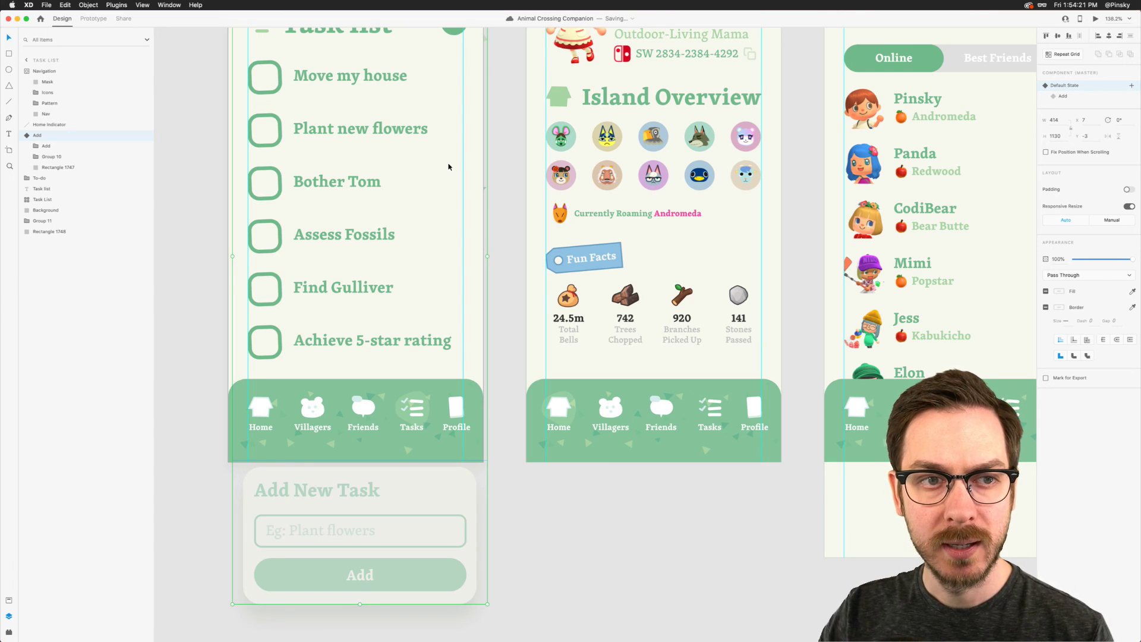
scroll(449, 167, right, 5)
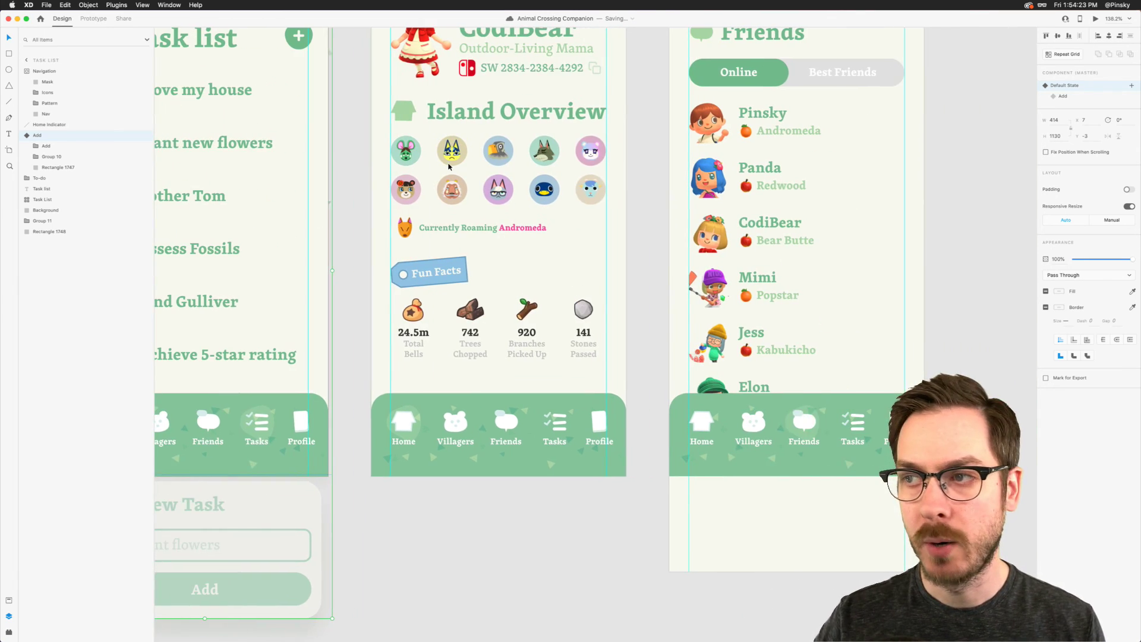
click(346, 159)
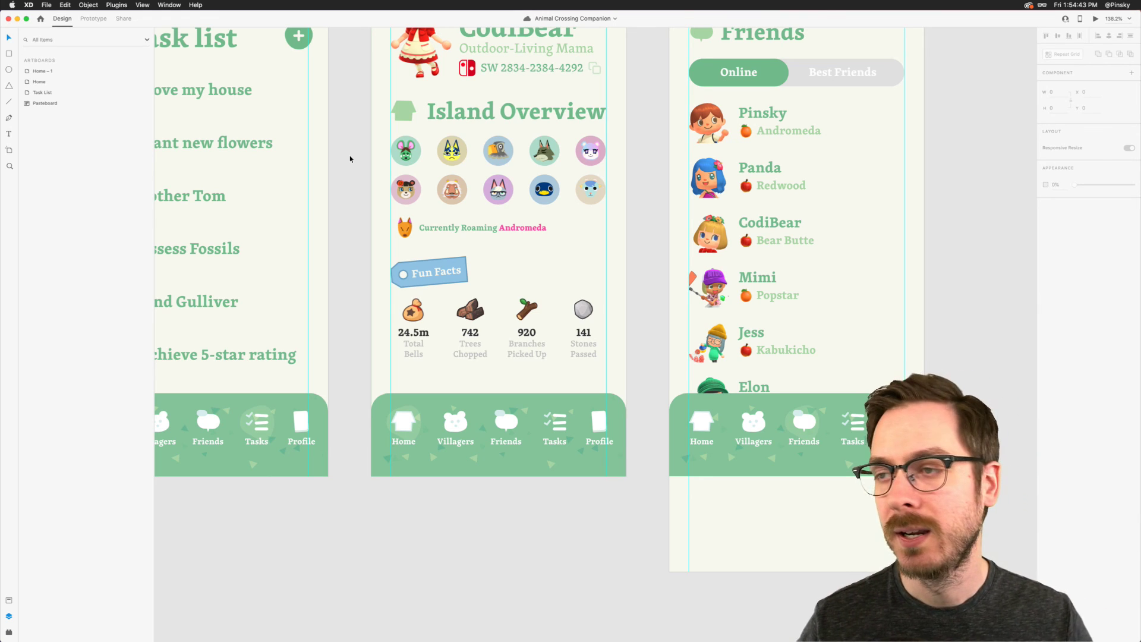
scroll(350, 159, up, 3)
scroll(350, 159, down, 2)
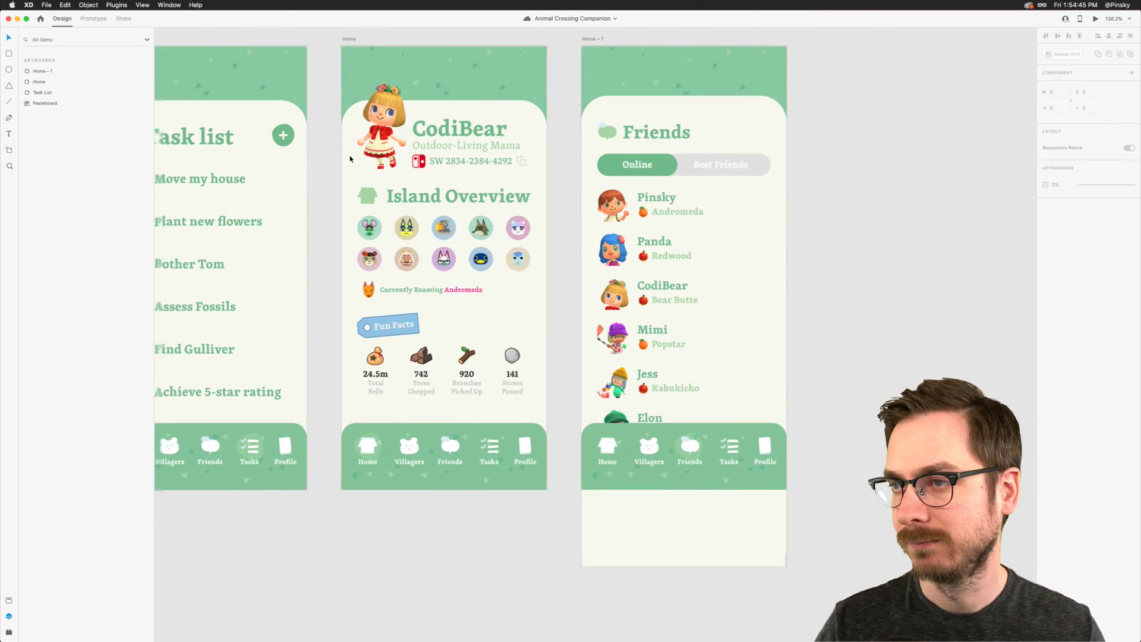
Step: Rename the Home – 1 artboard as FRIENDS and clear the selection
scroll(351, 159, right, 2)
scroll(350, 159, up, 1)
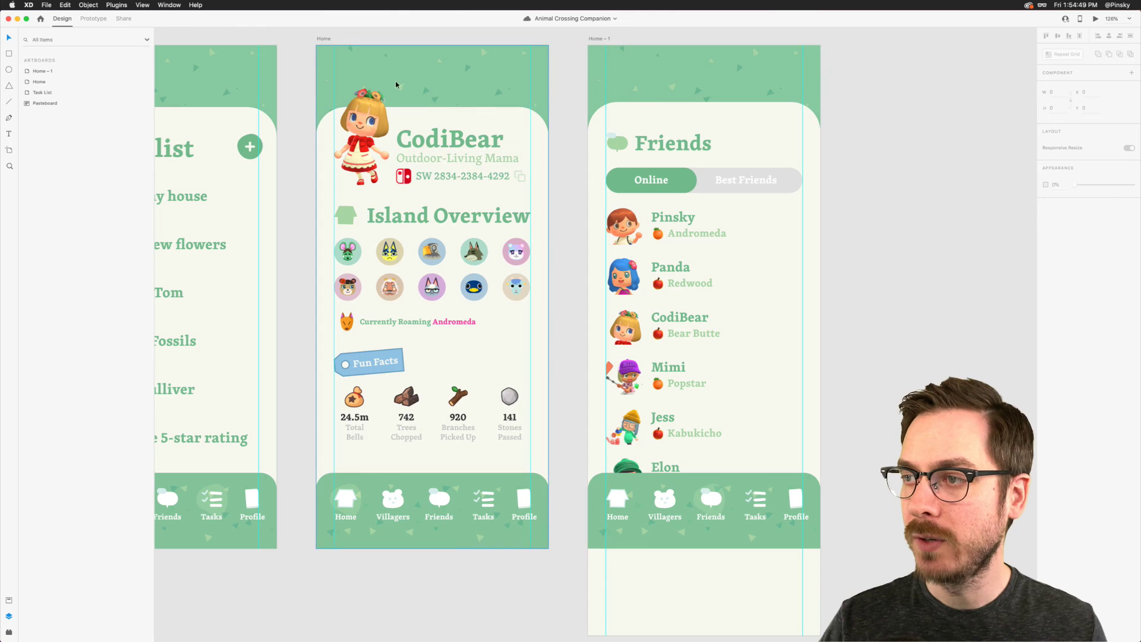
click(597, 38)
double_click(597, 38)
text(FriENDS)
key(Return)
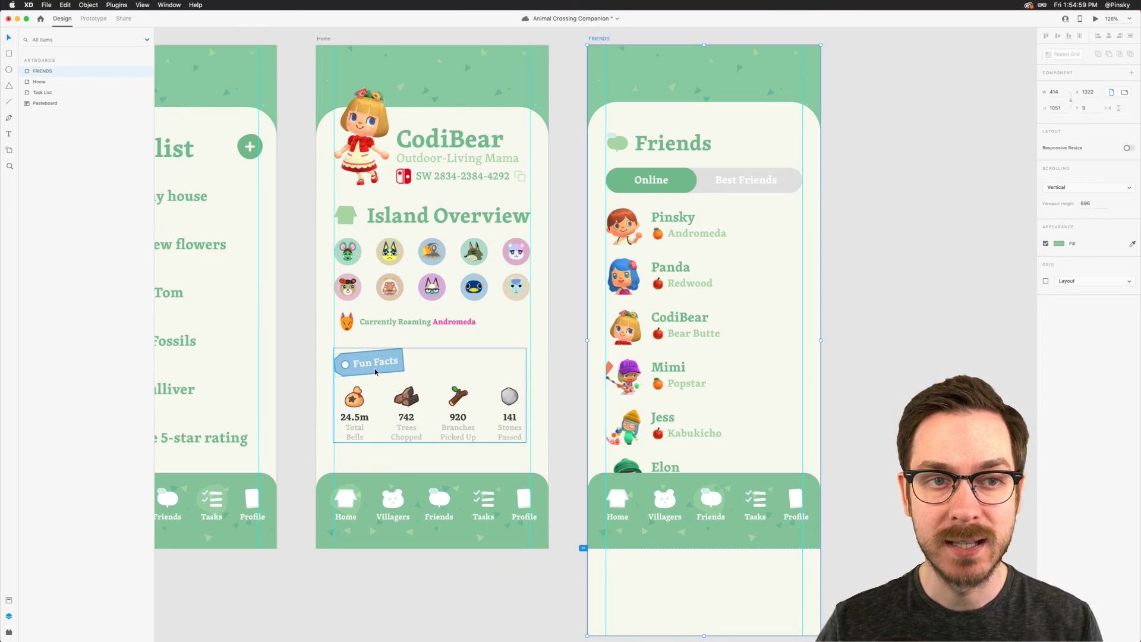
scroll(375, 372, right, 5)
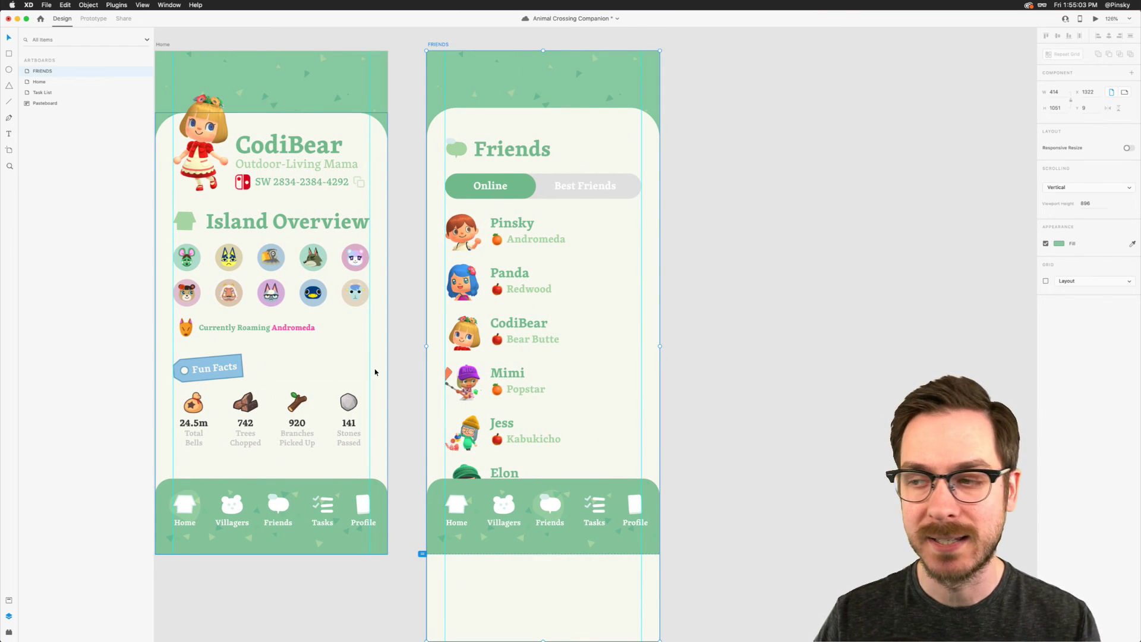
click(710, 214)
Step: Preview the FRIENDS artboard, testing the toggle by switching repeatedly between Online and Best Friends
scroll(706, 215, right, 1)
scroll(706, 215, right, 1)
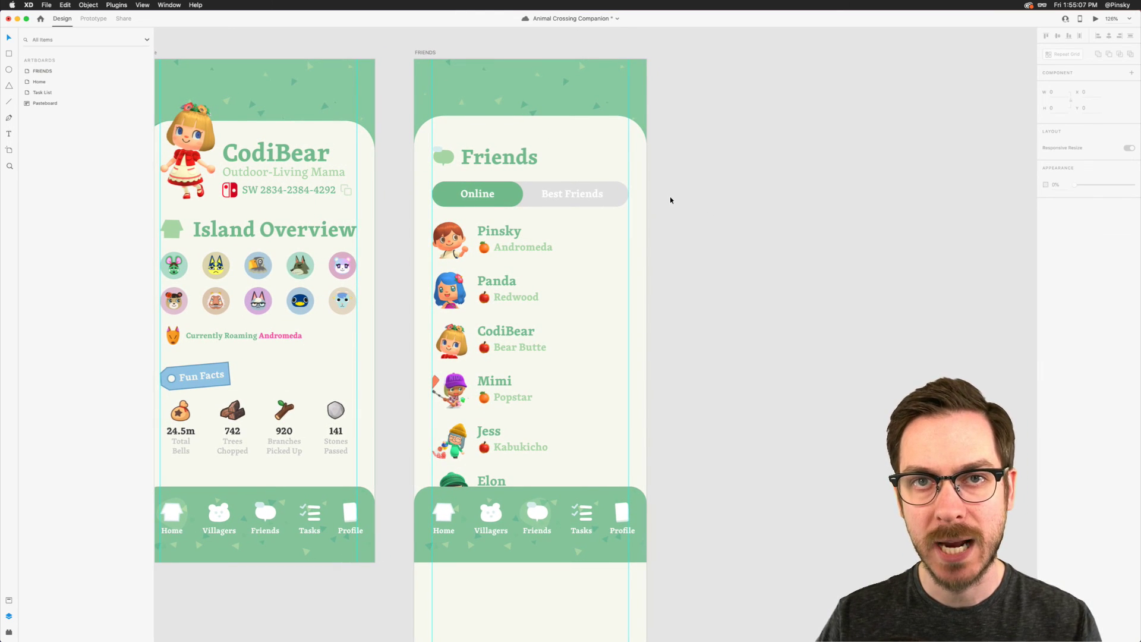
scroll(619, 168, up, 2)
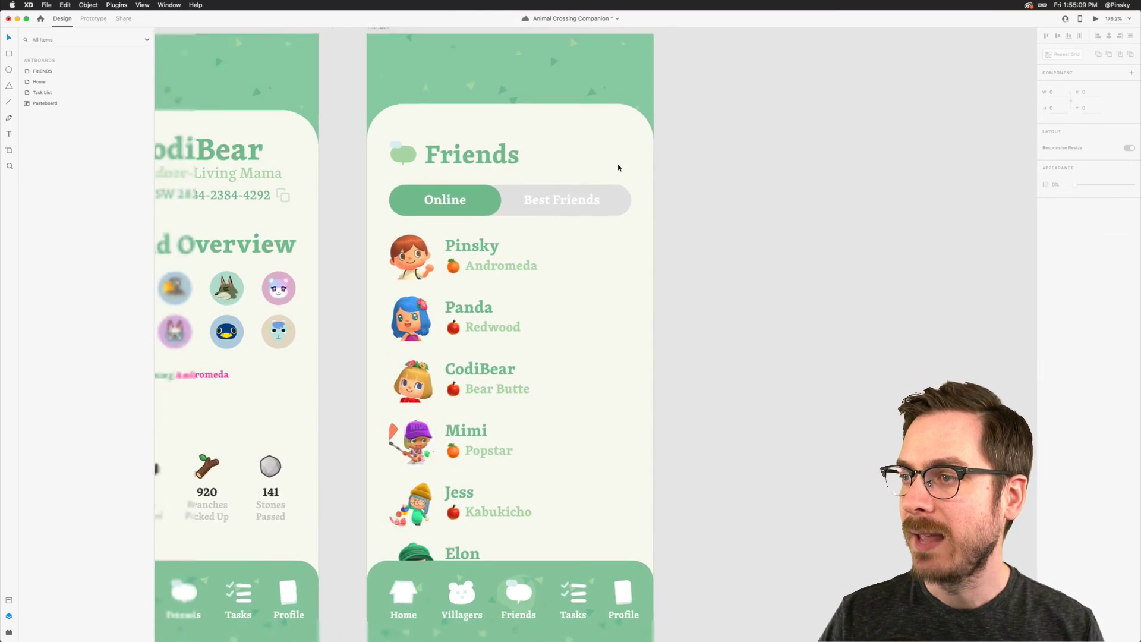
click(548, 181)
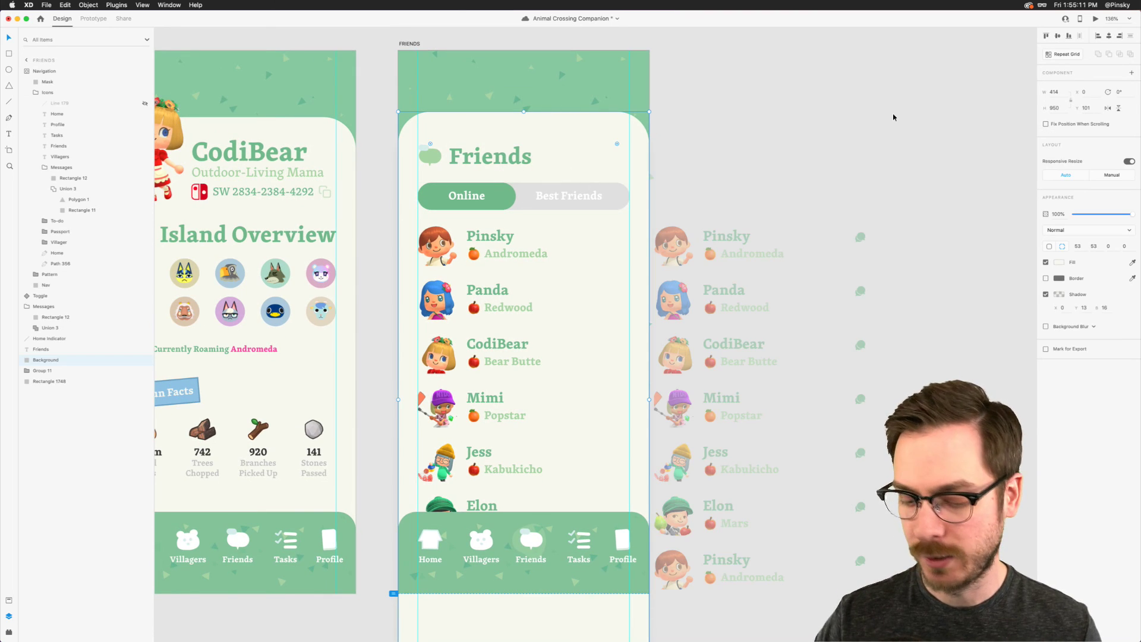
key(super+Return)
click(332, 189)
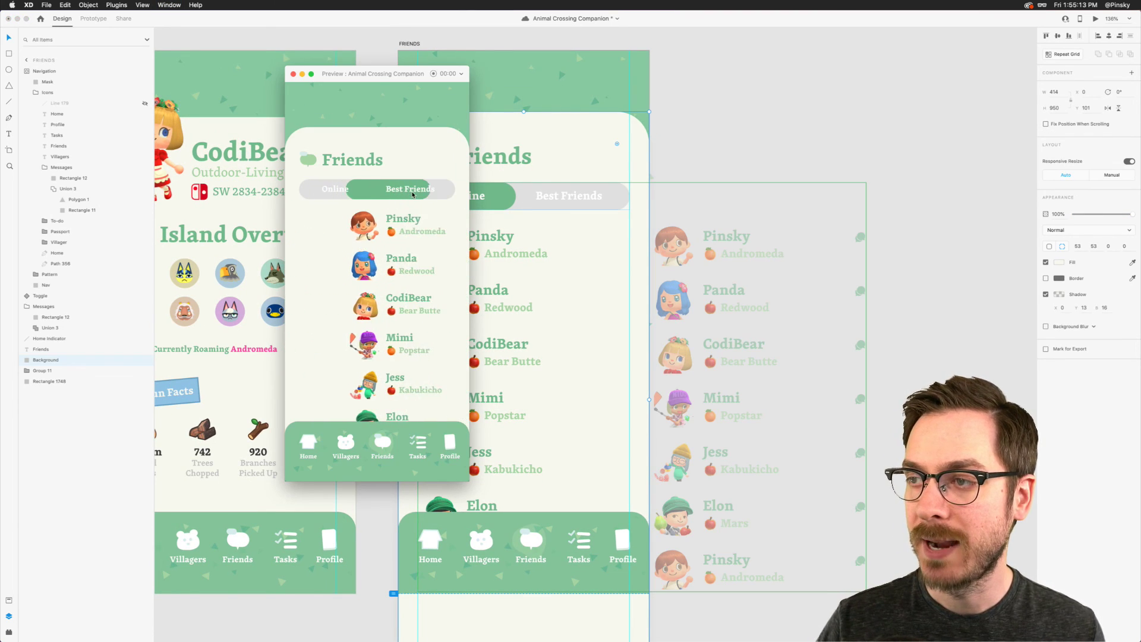
click(333, 190)
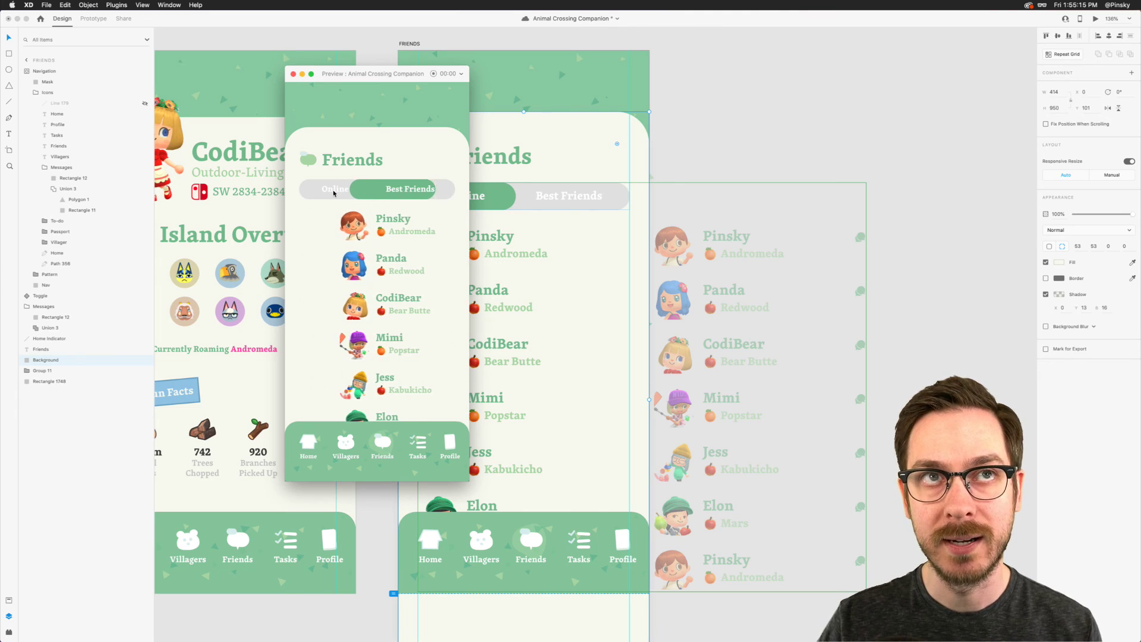
click(415, 189)
click(333, 190)
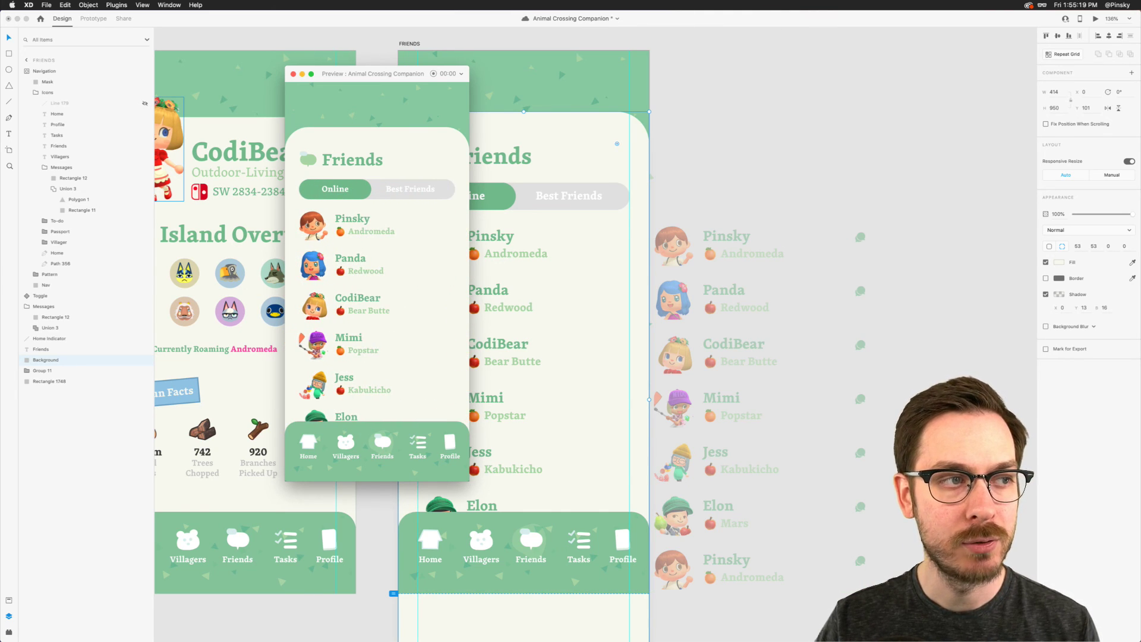